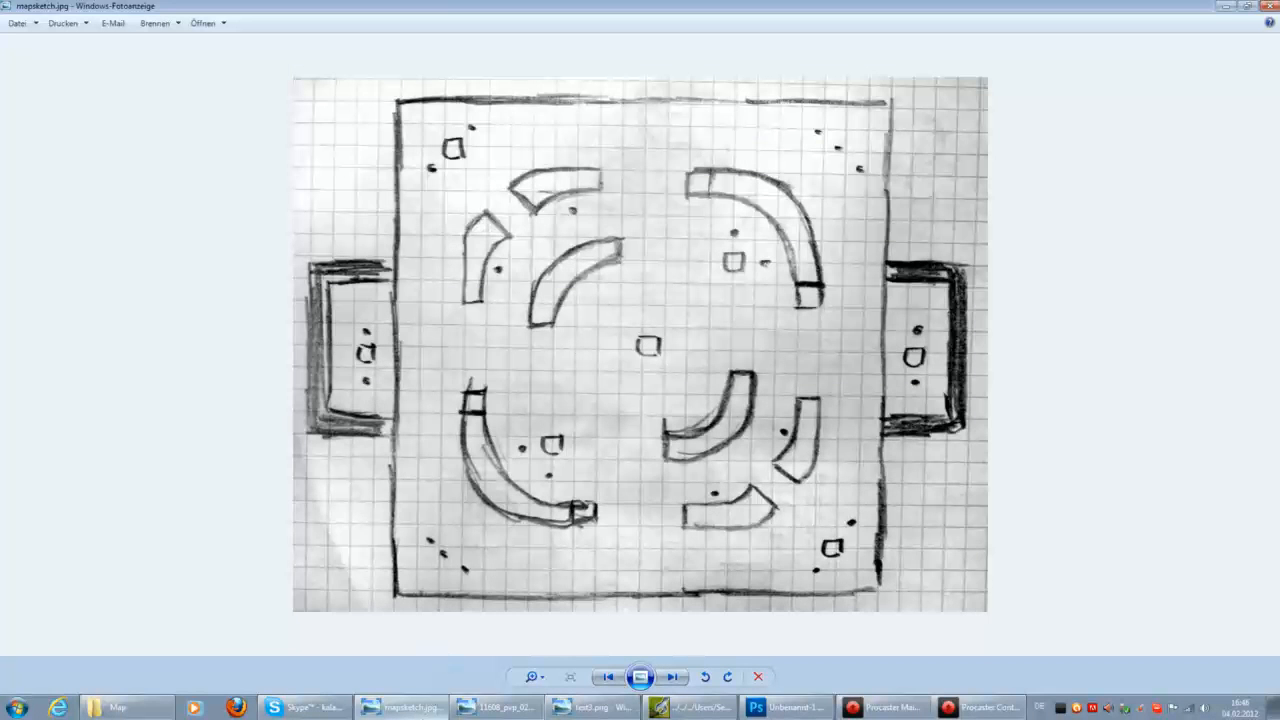
Switch to the map editor and examine the whole terrain around the placed power slots.
{"action": "key", "text": "alt+Tab"}
{"action": "key", "text": "Right"}
{"action": "key", "text": "Down"}
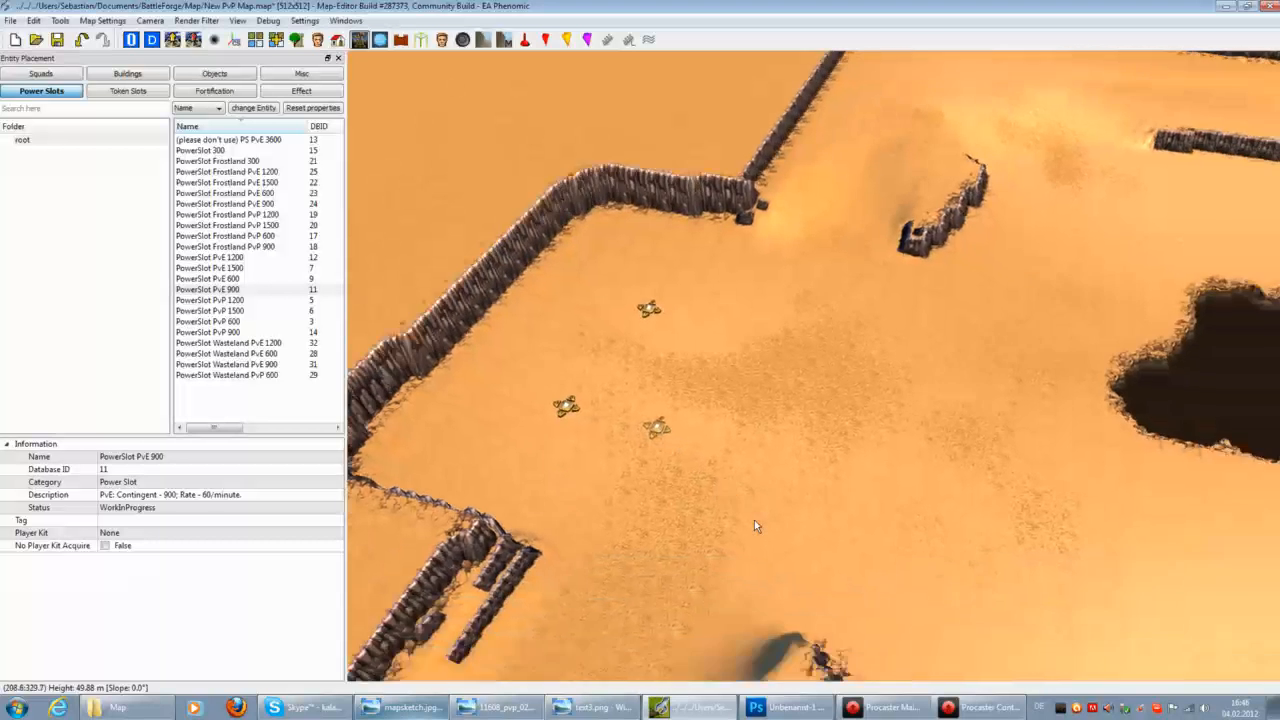
{"action": "scroll", "coordinate": [754, 520], "scroll_direction": "down", "scroll_amount": 3}
{"action": "scroll", "coordinate": [754, 520], "scroll_direction": "down", "scroll_amount": 3}
{"action": "key", "text": "Right"}
{"action": "key", "text": "Down"}
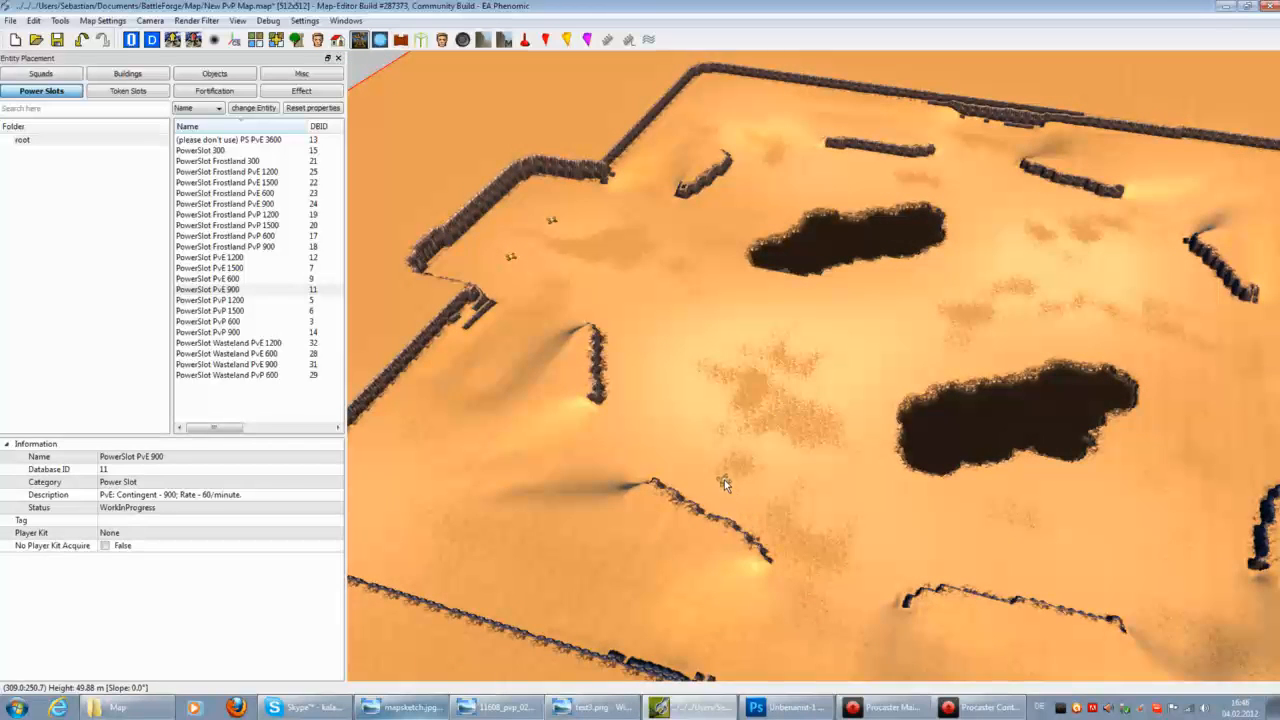
{"action": "key", "text": "Right"}
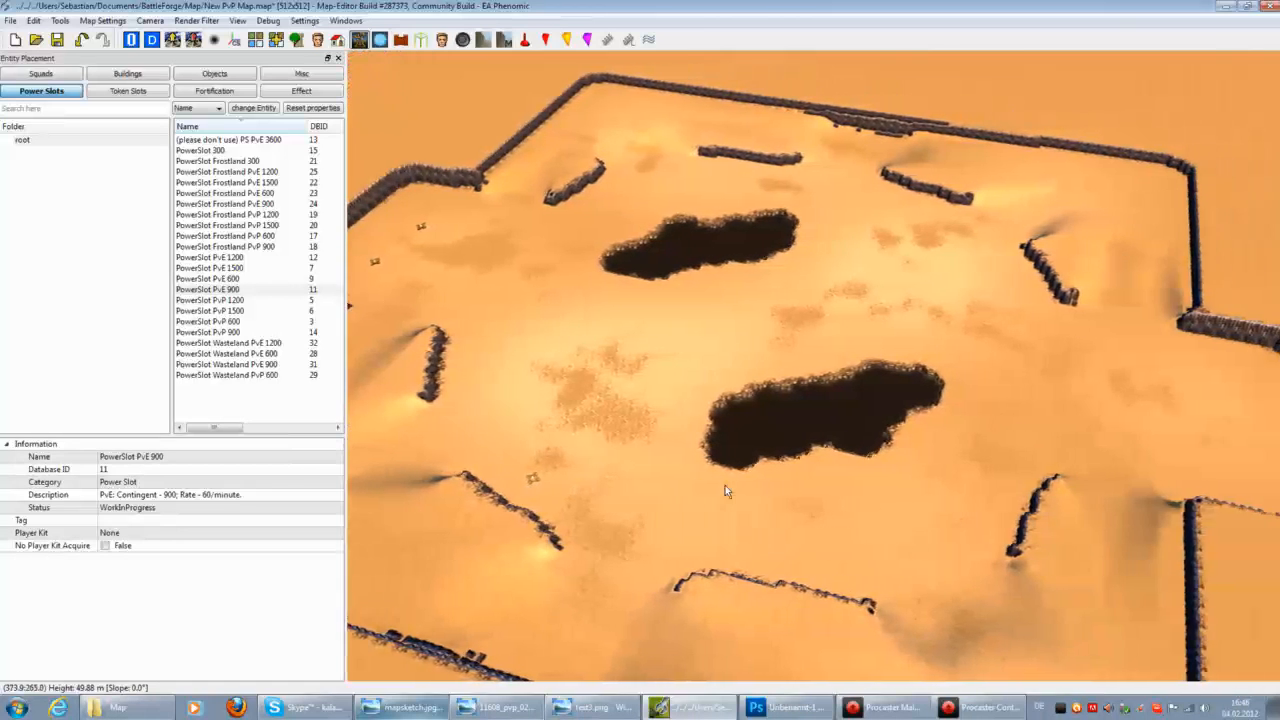
{"action": "key", "text": "Right"}
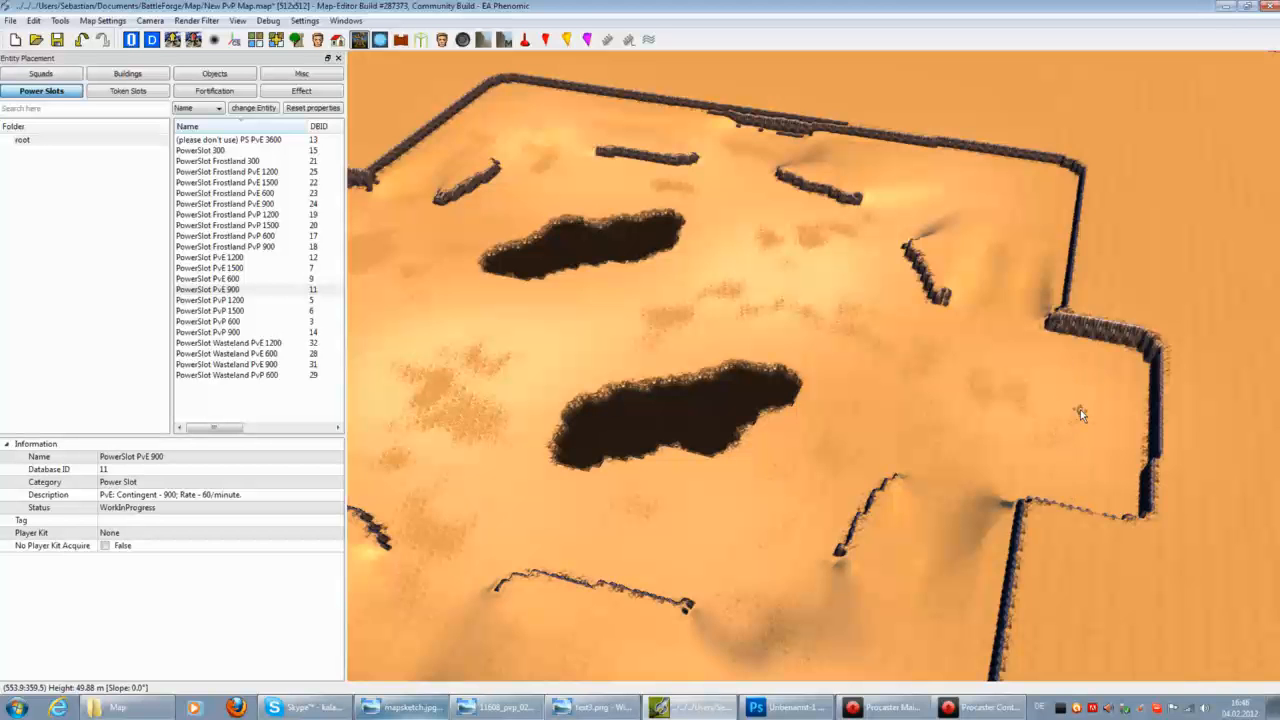
Undo the power slot placements on the map's western base plateau.
{"action": "key", "text": "Left"}
{"action": "key", "text": "Up"}
{"action": "key", "text": "Down"}
{"action": "key", "text": "Right"}
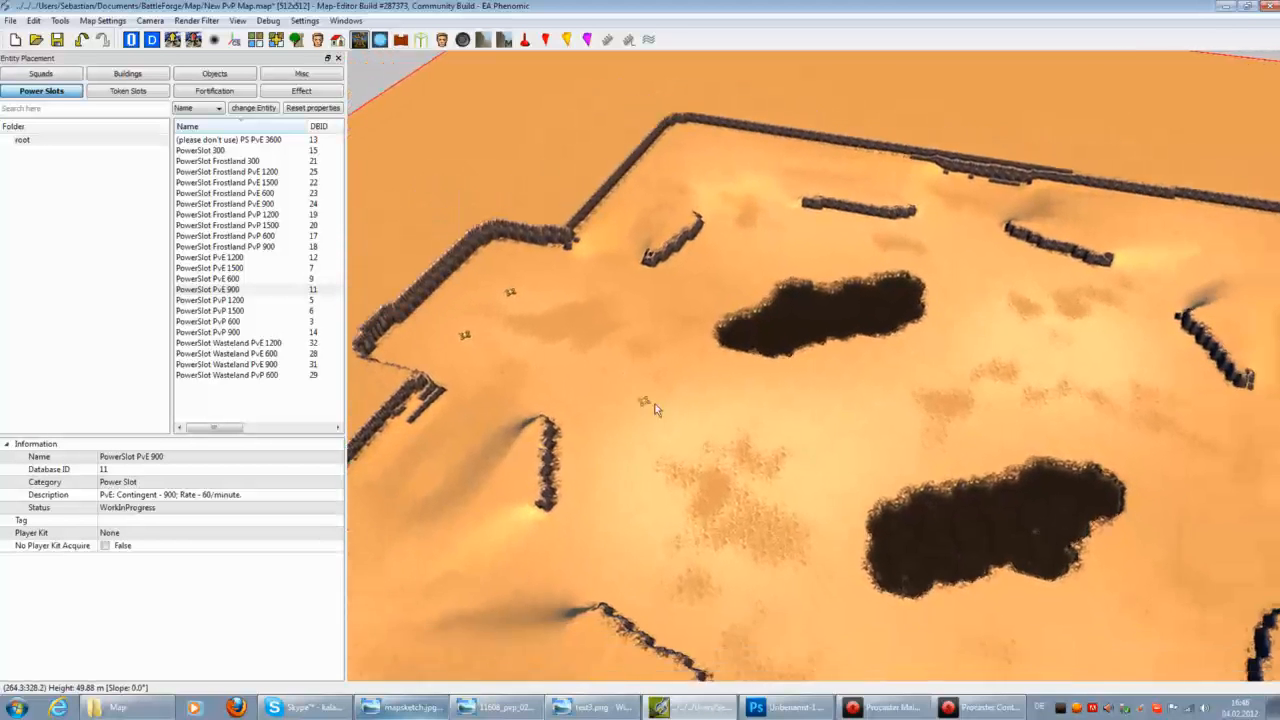
{"action": "left_click", "coordinate": [82, 39]}
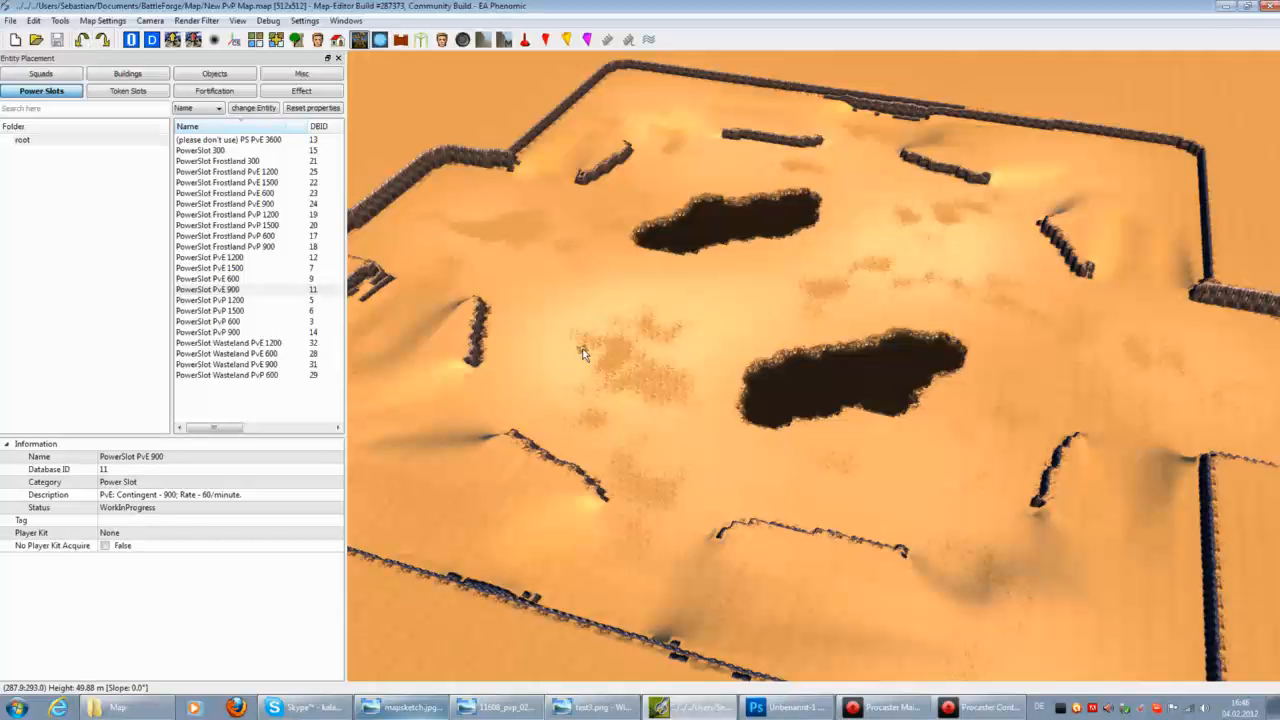
Switch to Photoshop and hide the layers Ebene 15 and Ebene 13 to reveal the heightmap.
{"action": "left_click", "coordinate": [785, 707]}
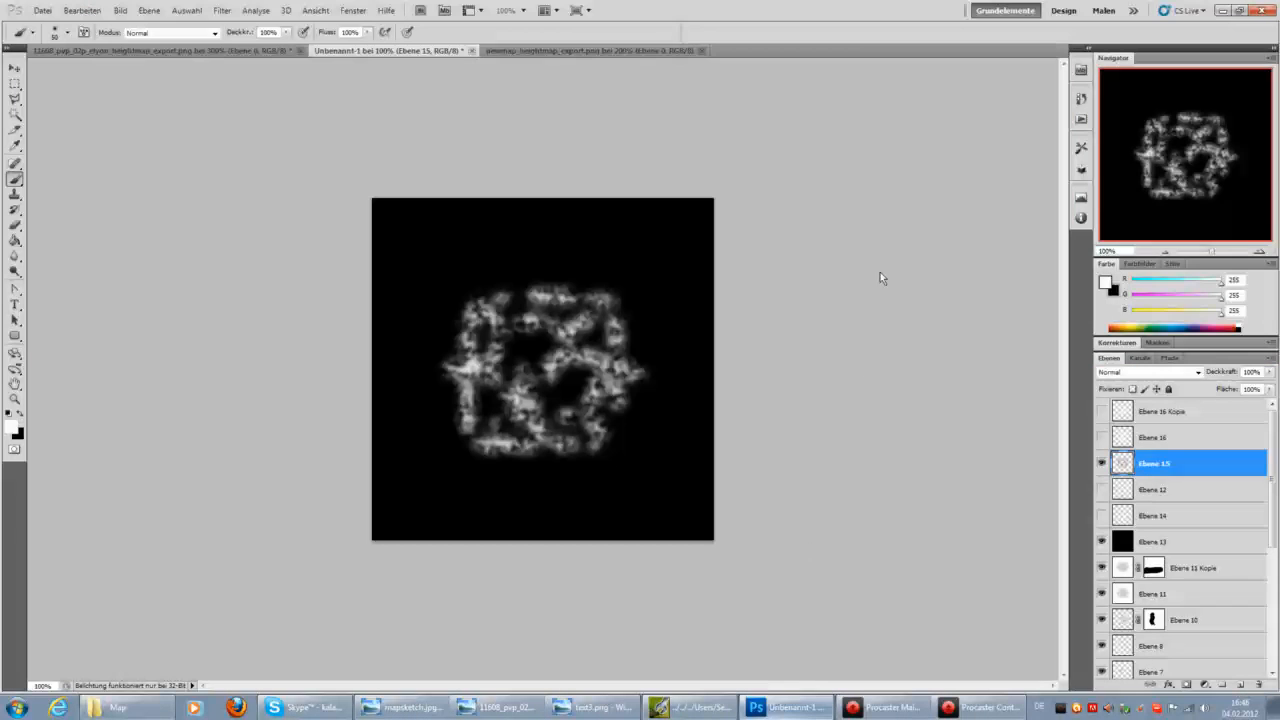
{"action": "left_click", "coordinate": [1102, 464]}
{"action": "left_click", "coordinate": [1102, 541]}
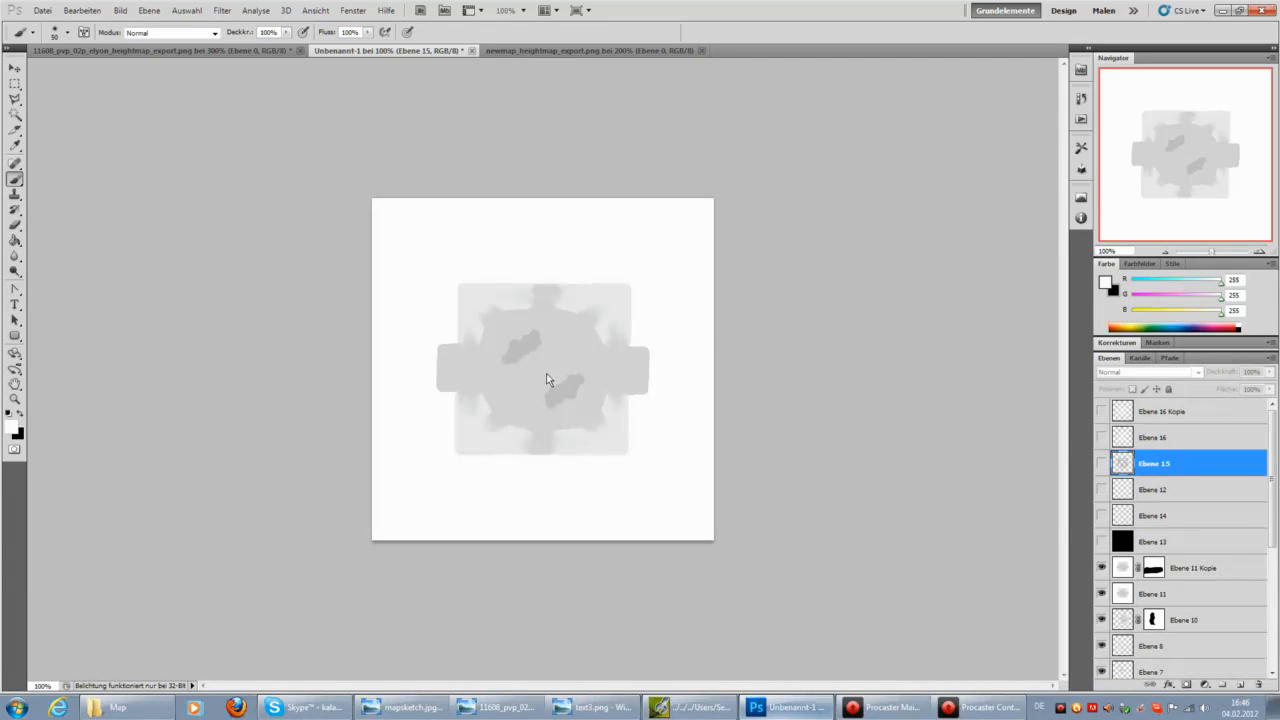
Choose the Pencil tool and set its hardness to 100%.
{"action": "left_click", "coordinate": [15, 400]}
{"action": "left_click_drag", "start_coordinate": [564, 347], "coordinate": [503, 360]}
{"action": "left_click_drag", "start_coordinate": [15, 179], "coordinate": [60, 189]}
{"action": "right_click", "coordinate": [508, 345]}
{"action": "mouse_move", "coordinate": [550, 394]}
{"action": "left_mouse_down"}
{"action": "mouse_move", "coordinate": [475, 391]}
{"action": "mouse_move", "coordinate": [531, 380]}
{"action": "mouse_move", "coordinate": [723, 409]}
{"action": "mouse_move", "coordinate": [643, 401]}
{"action": "mouse_move", "coordinate": [656, 395]}
{"action": "left_mouse_up"}
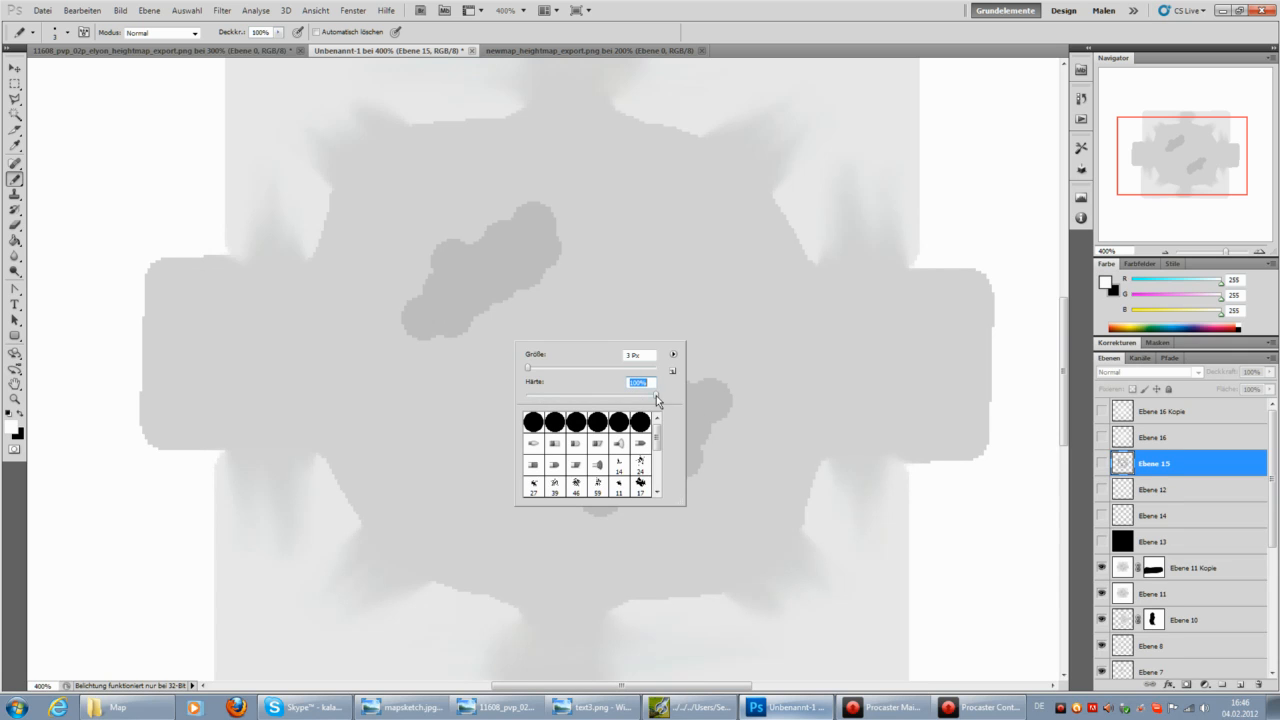
Add a new layer above Ebene 16 Kopie and set up a black pencil 1 px in size.
{"action": "left_click", "coordinate": [1140, 414]}
{"action": "left_click", "coordinate": [1241, 685]}
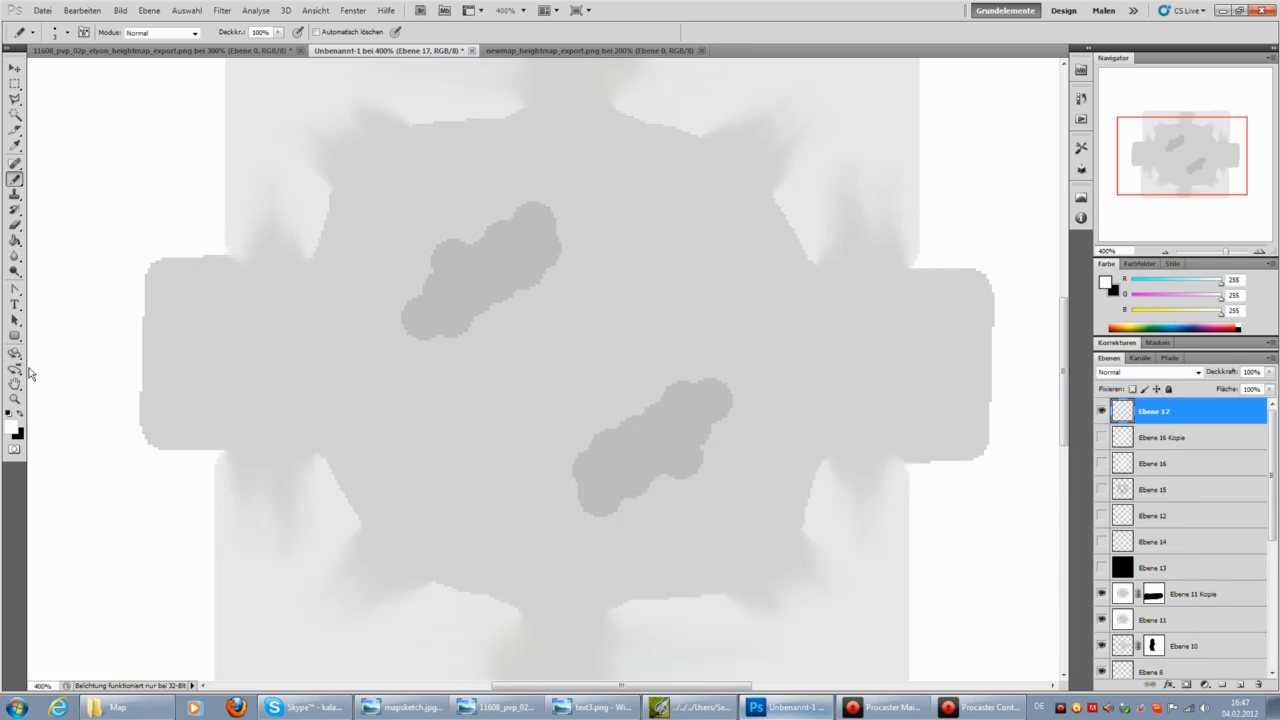
{"action": "left_click", "coordinate": [20, 416]}
{"action": "right_click", "coordinate": [286, 330]}
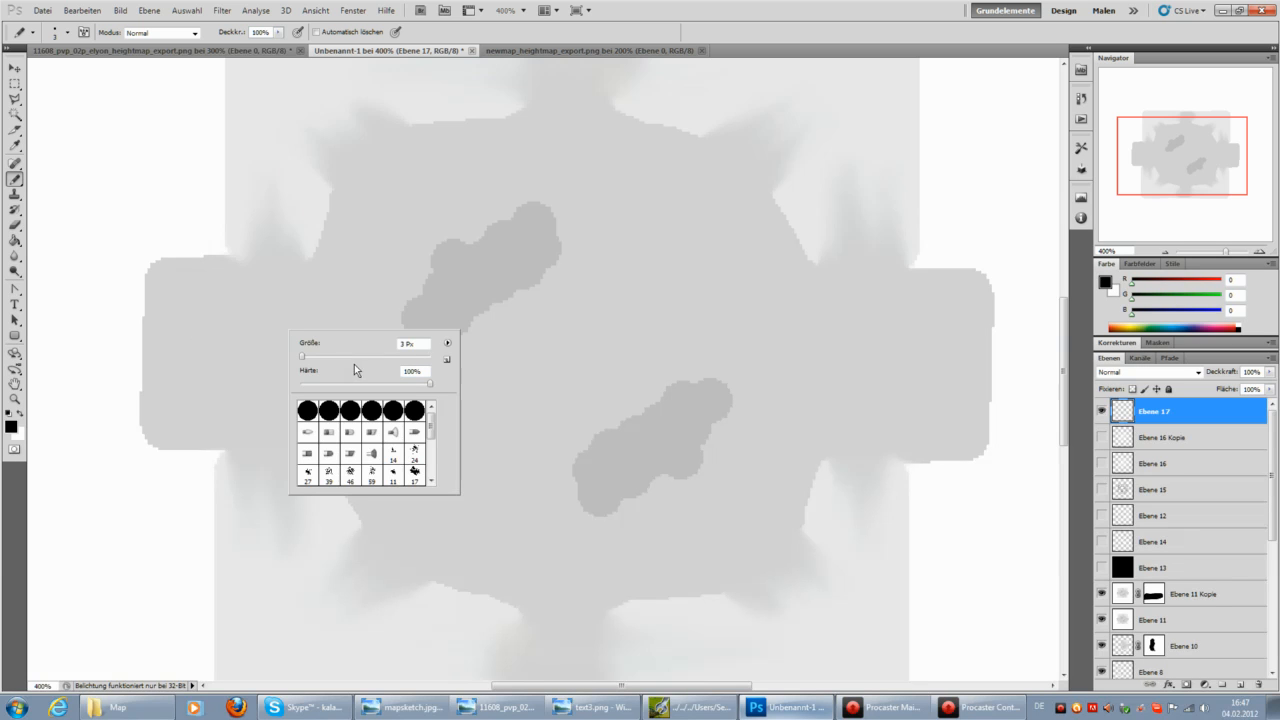
{"action": "type", "text": "1"}
{"action": "key", "text": "Return"}
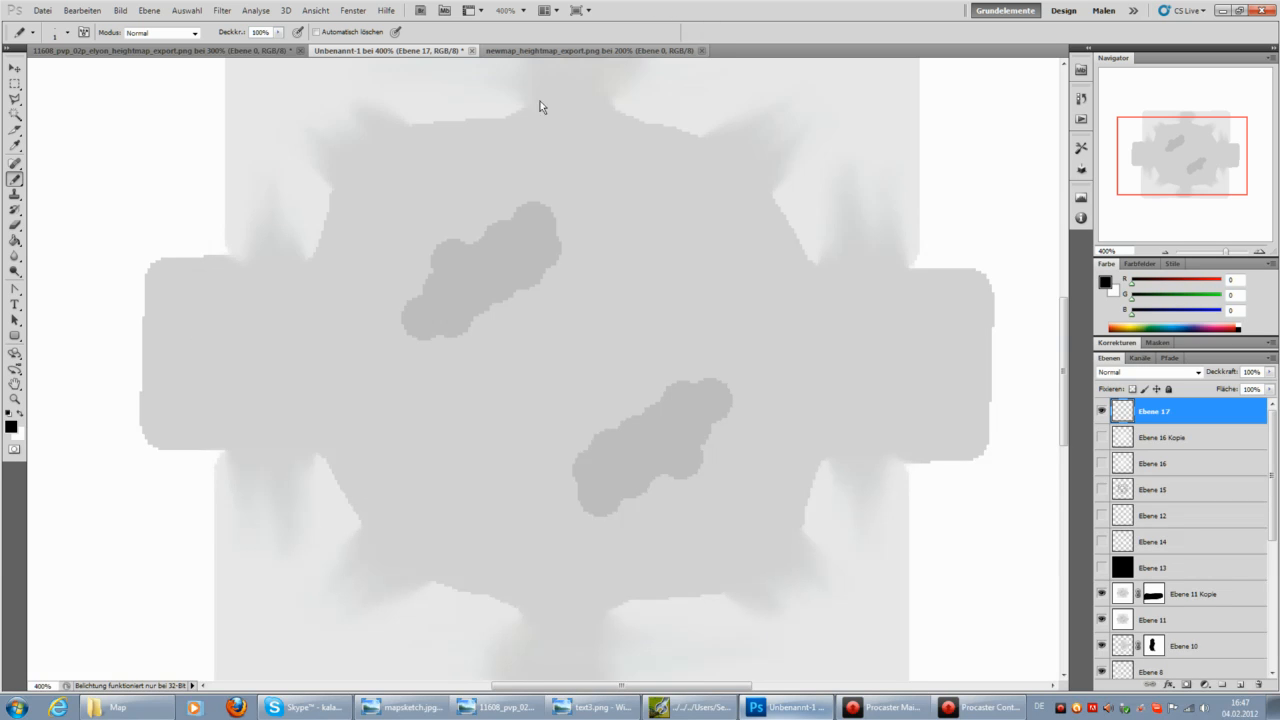
Mark a single black pixel with the pencil on the heightmap's left base plateau.
{"action": "left_click", "coordinate": [15, 398]}
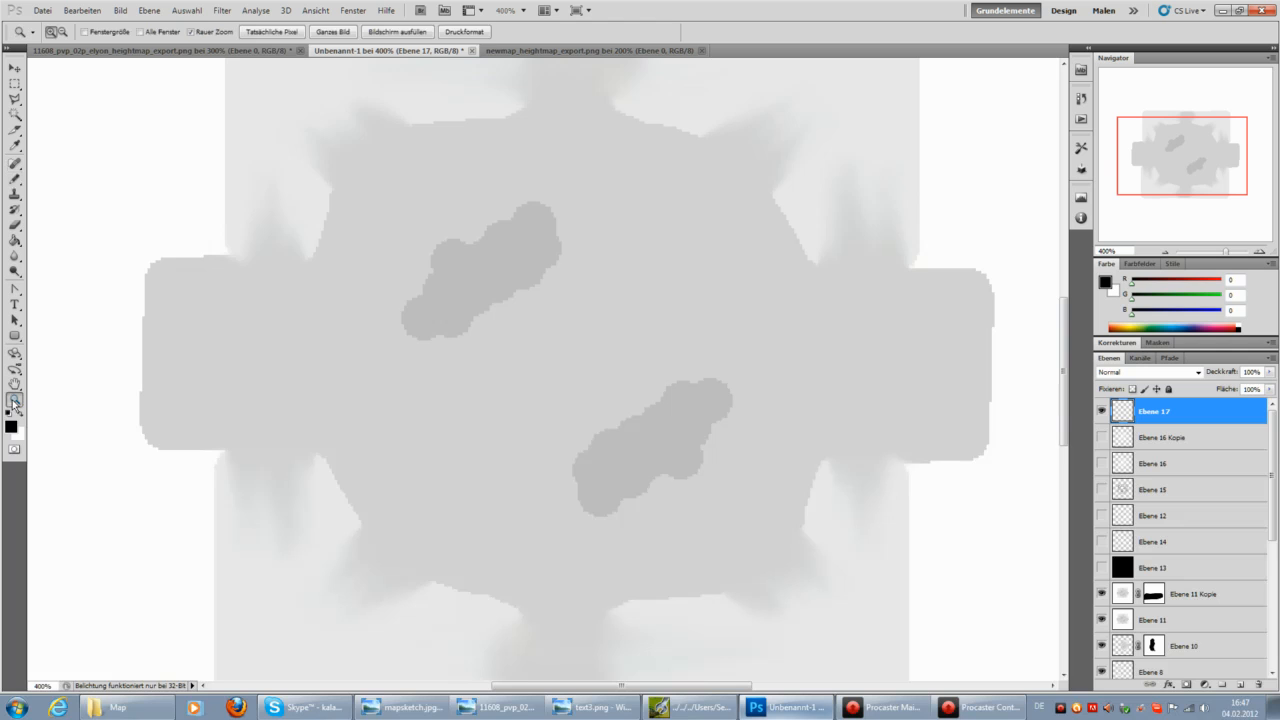
{"action": "left_click", "coordinate": [126, 372]}
{"action": "left_click", "coordinate": [126, 368]}
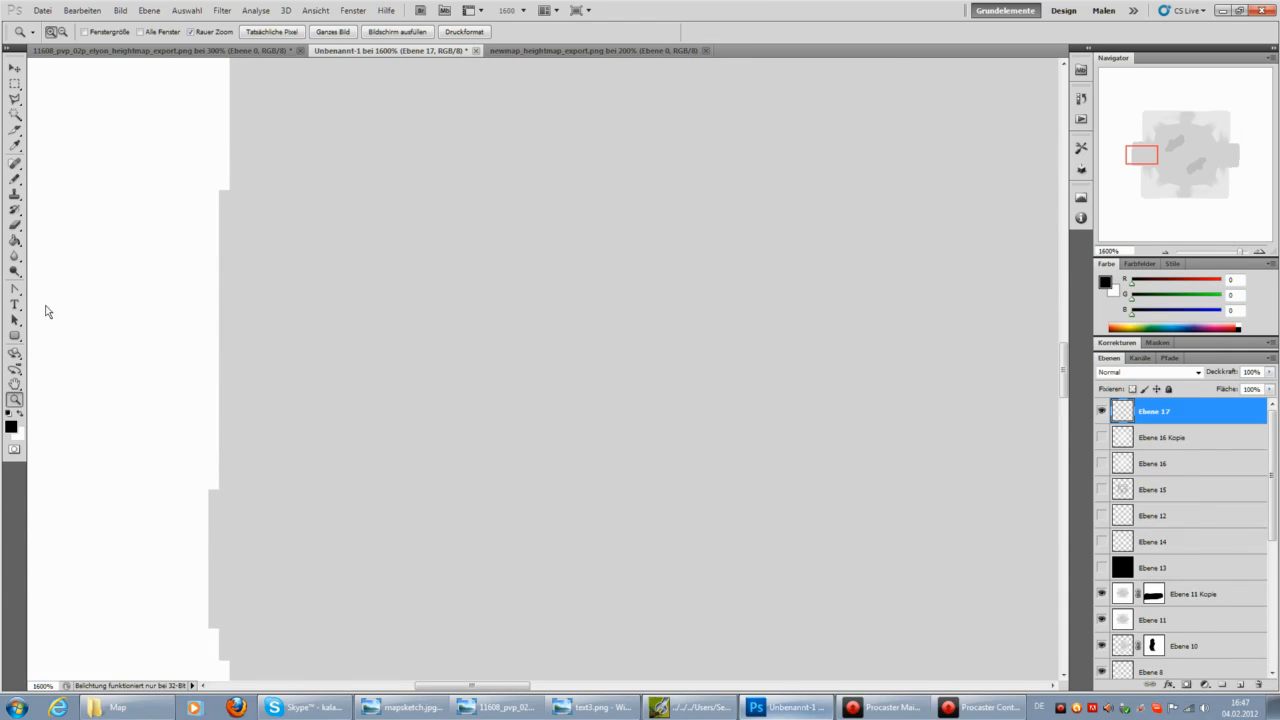
{"action": "left_click", "coordinate": [62, 31]}
{"action": "left_click", "coordinate": [266, 331]}
{"action": "left_click", "coordinate": [15, 180]}
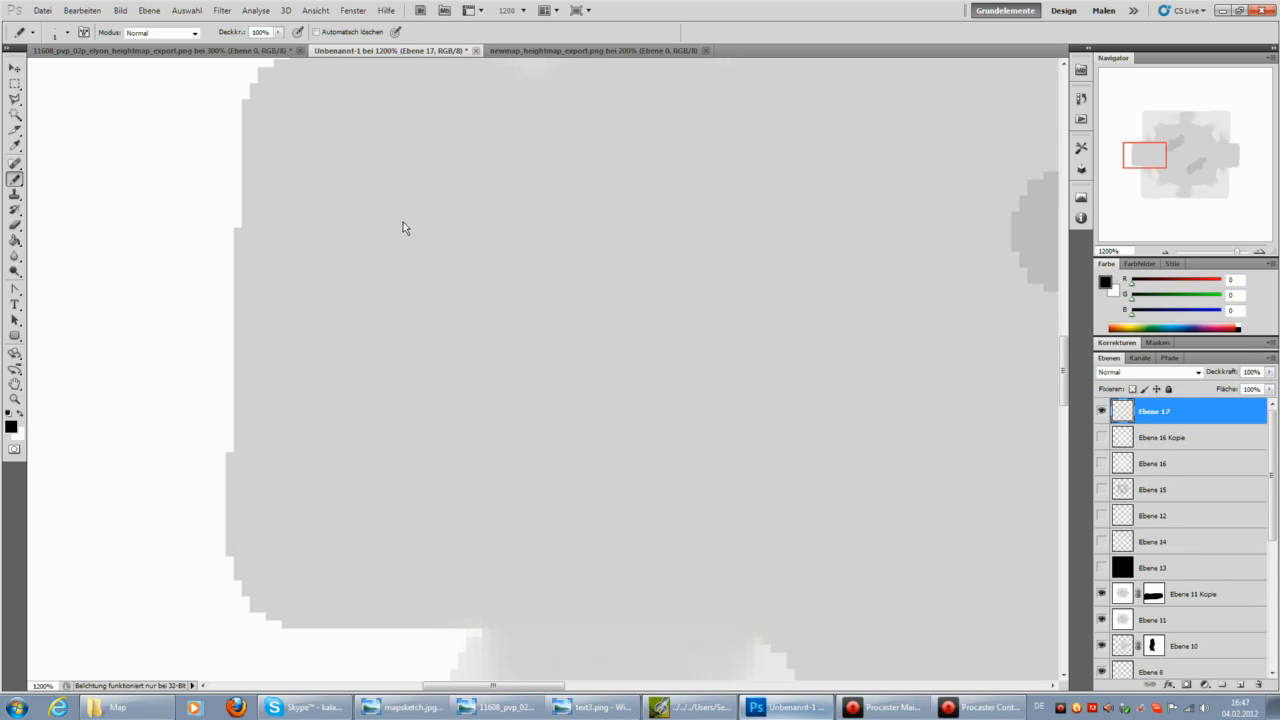
Turn on the pixel grid (Pixelraster) for the heightmap document.
{"action": "left_click", "coordinate": [222, 10]}
{"action": "left_click", "coordinate": [315, 10]}
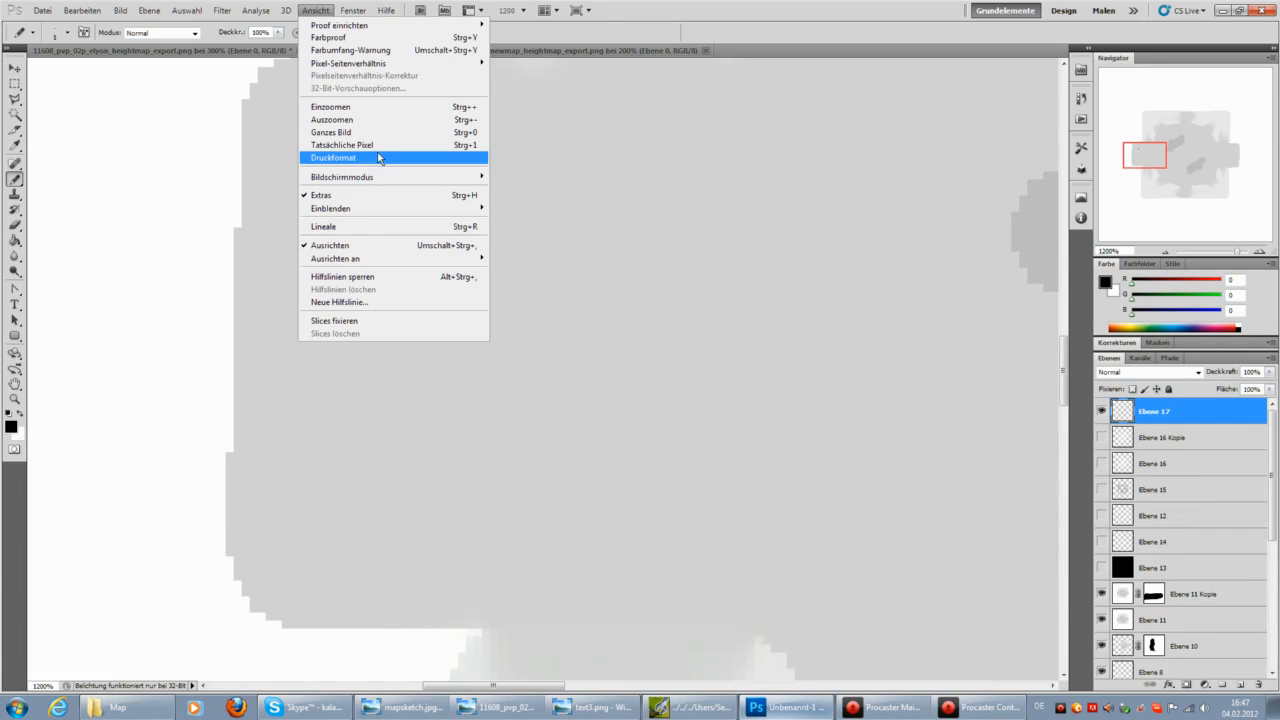
{"action": "mouse_move", "coordinate": [414, 63]}
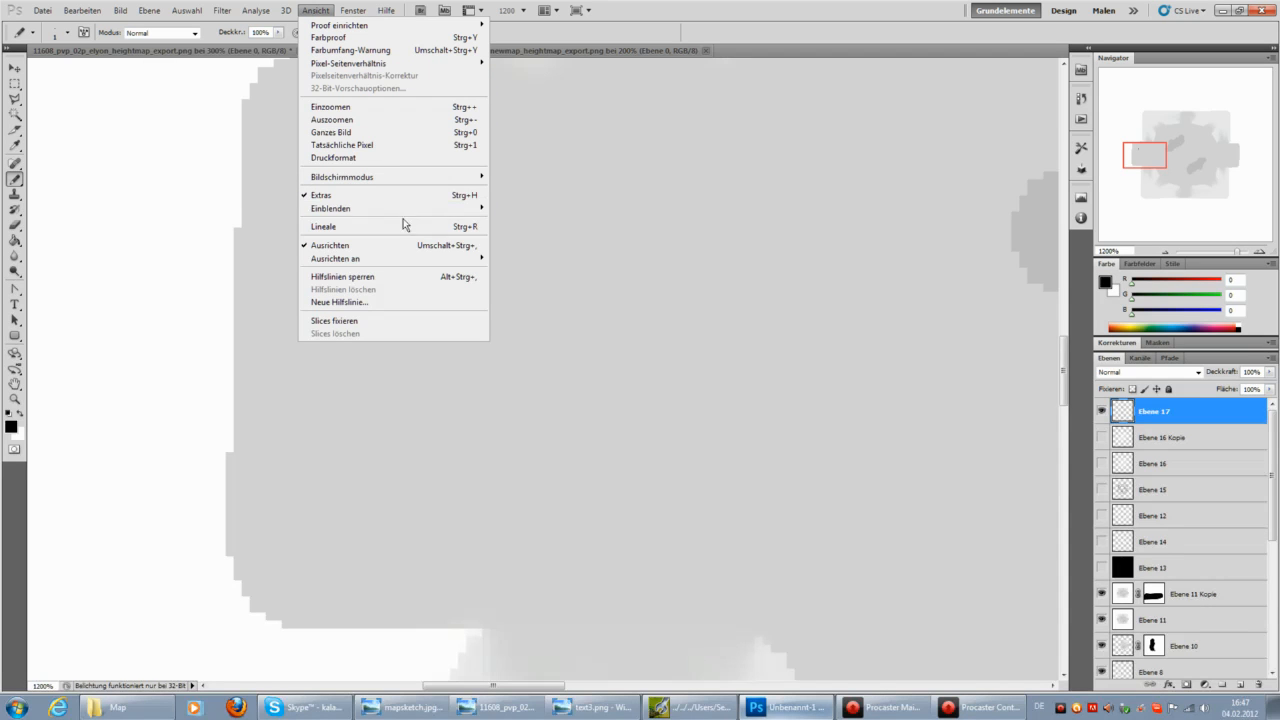
{"action": "mouse_move", "coordinate": [396, 262]}
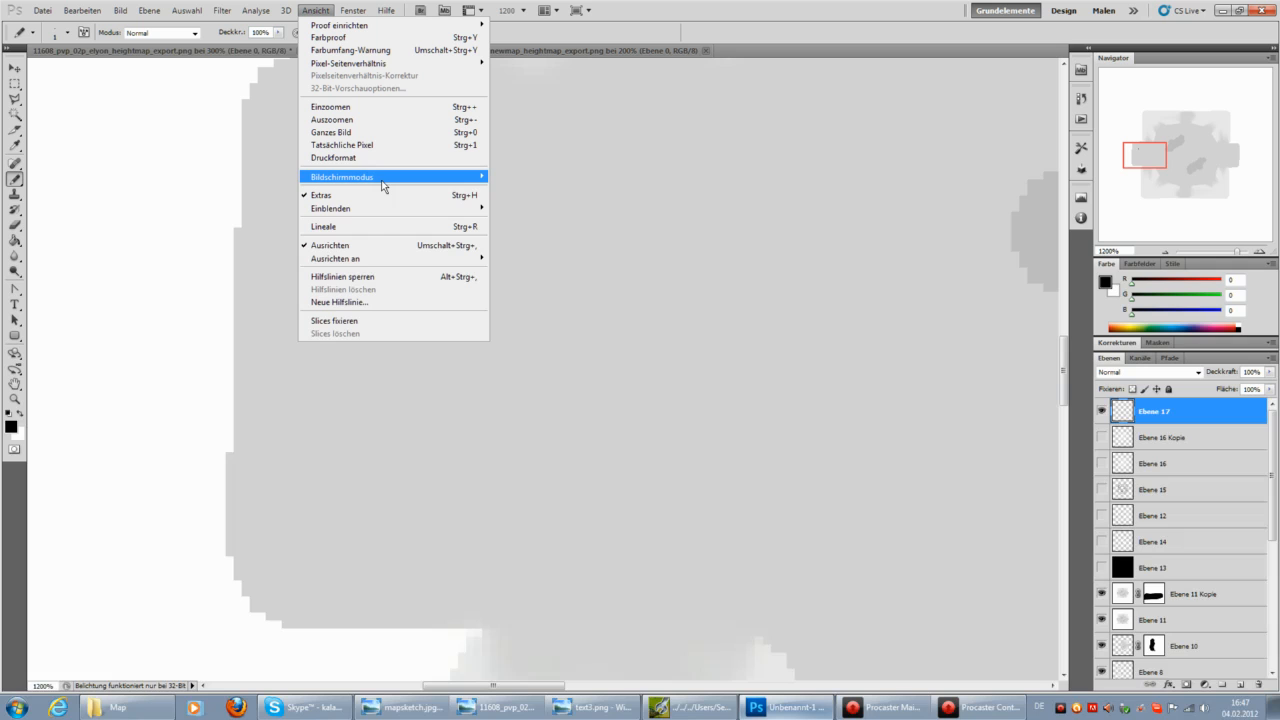
{"action": "mouse_move", "coordinate": [382, 185]}
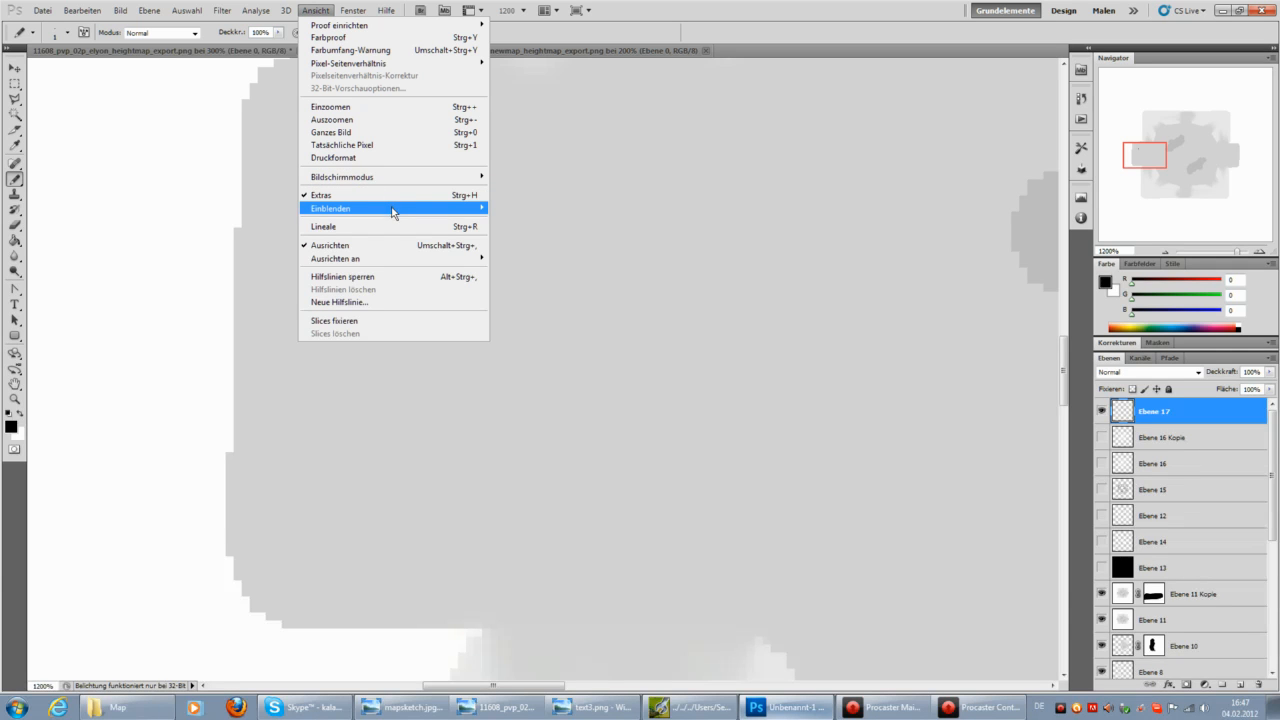
{"action": "mouse_move", "coordinate": [392, 213]}
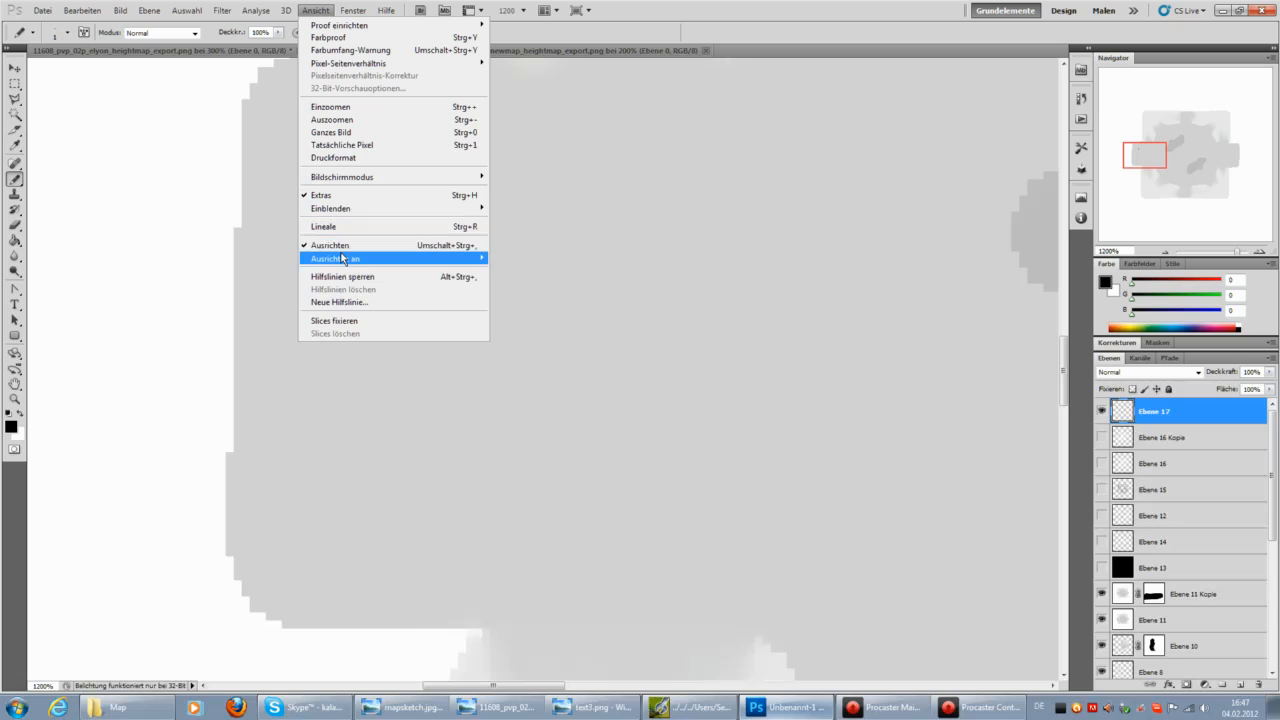
{"action": "mouse_move", "coordinate": [343, 259]}
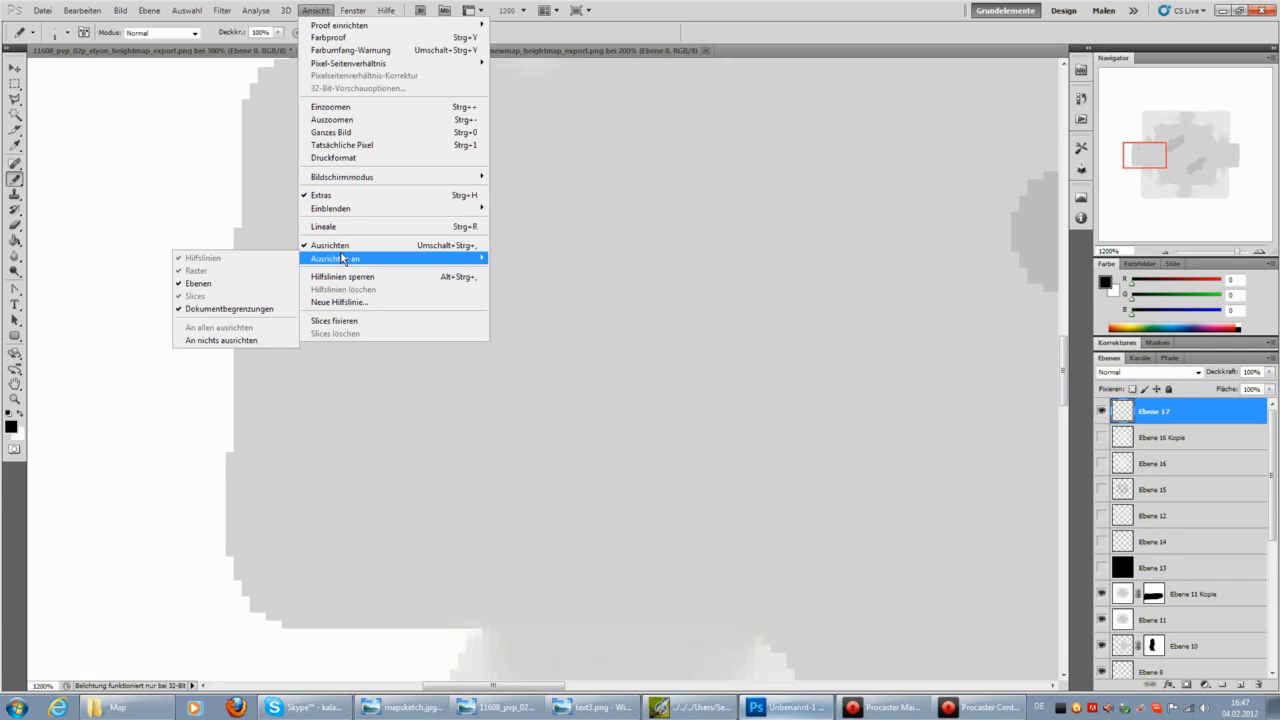
{"action": "mouse_move", "coordinate": [344, 210]}
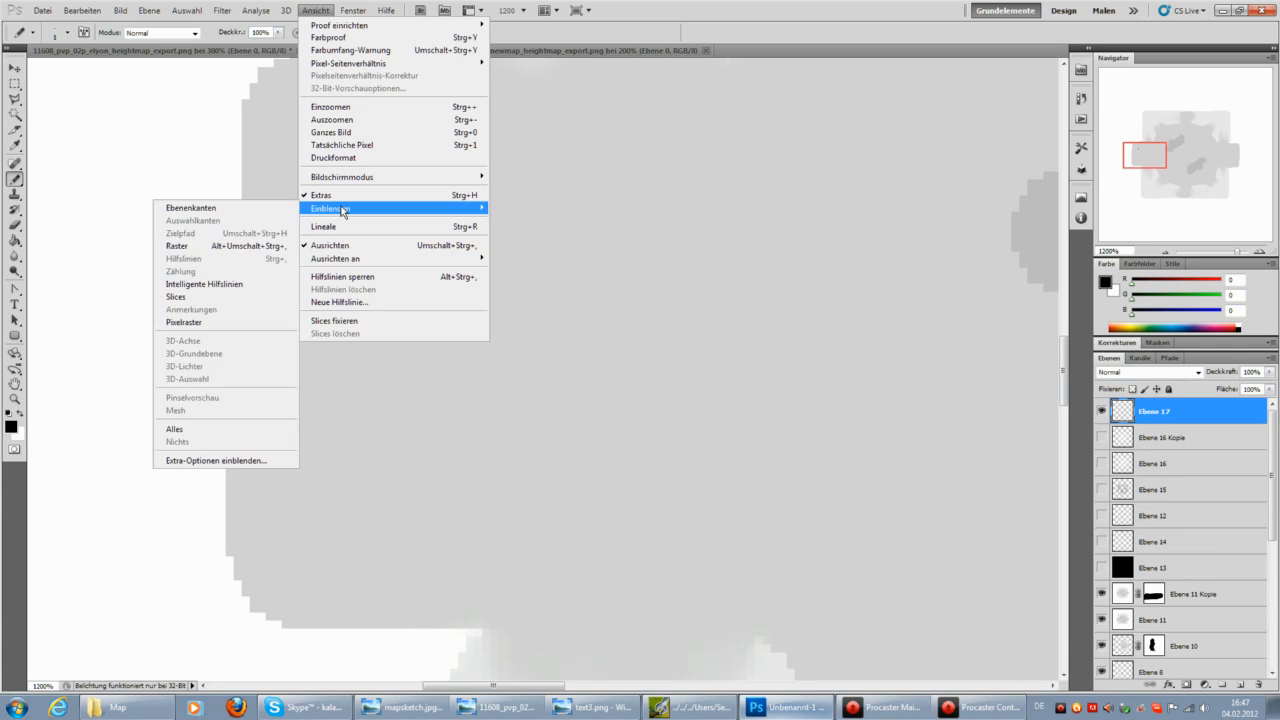
{"action": "left_click", "coordinate": [194, 323]}
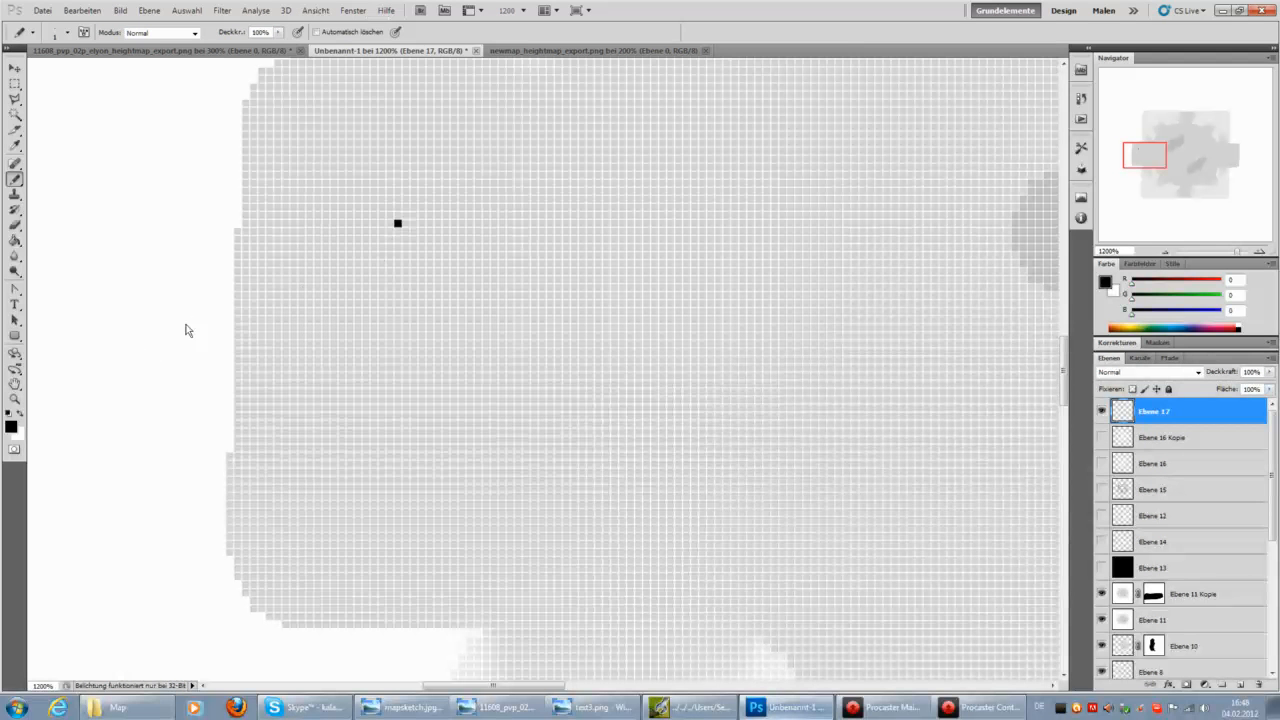
Draw a second black pixel straight below the first one, 11 pixels away.
{"action": "left_click", "coordinate": [16, 398]}
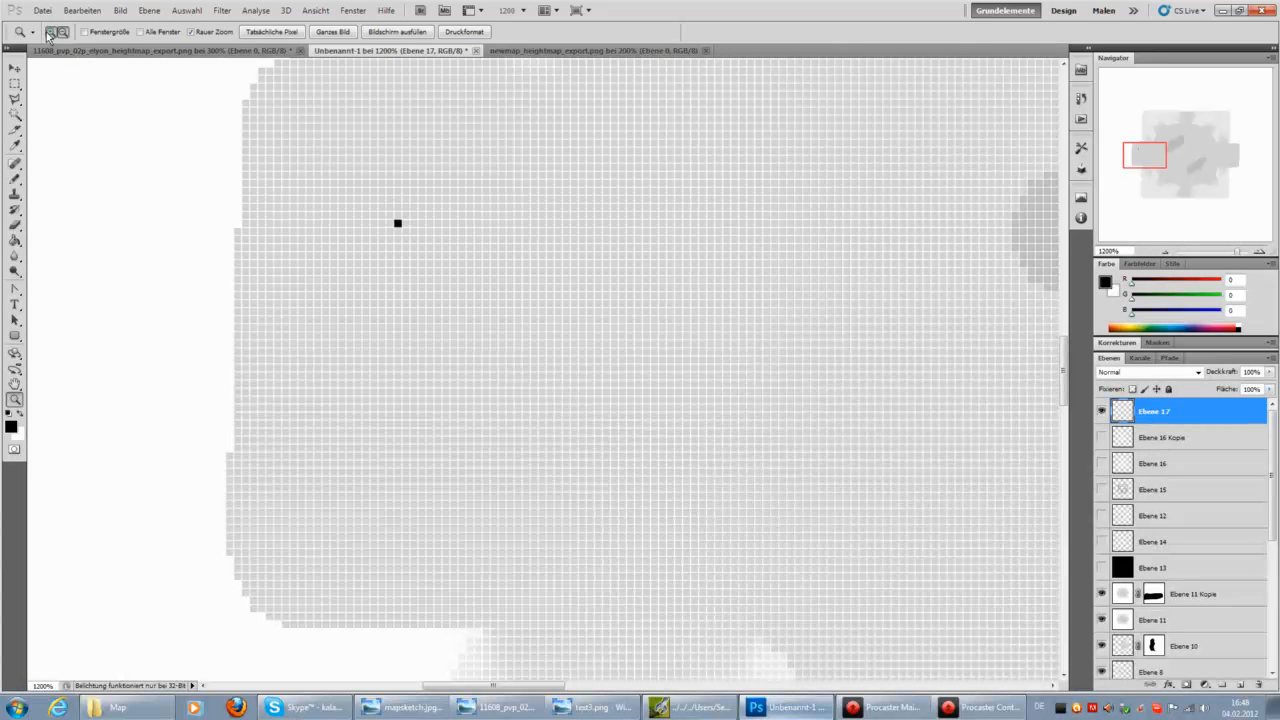
{"action": "left_click", "coordinate": [297, 322]}
{"action": "left_click", "coordinate": [367, 274]}
{"action": "key", "text": "b"}
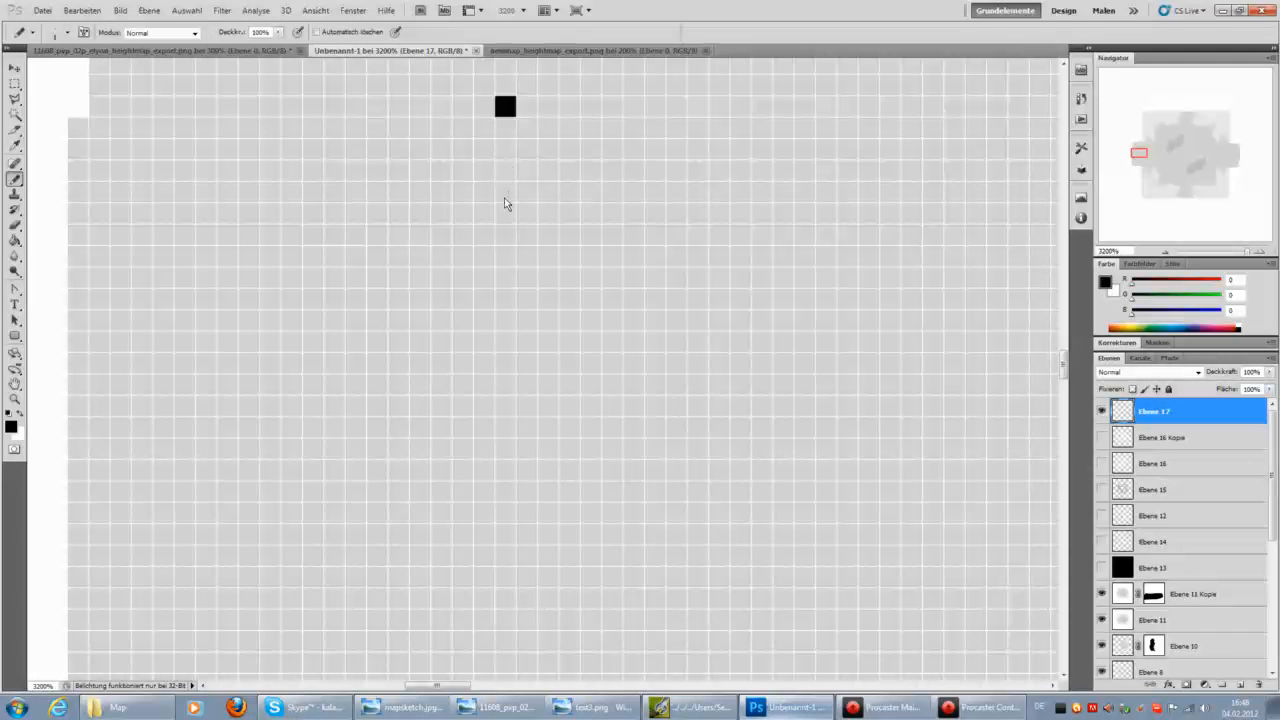
{"action": "left_click", "coordinate": [505, 343]}
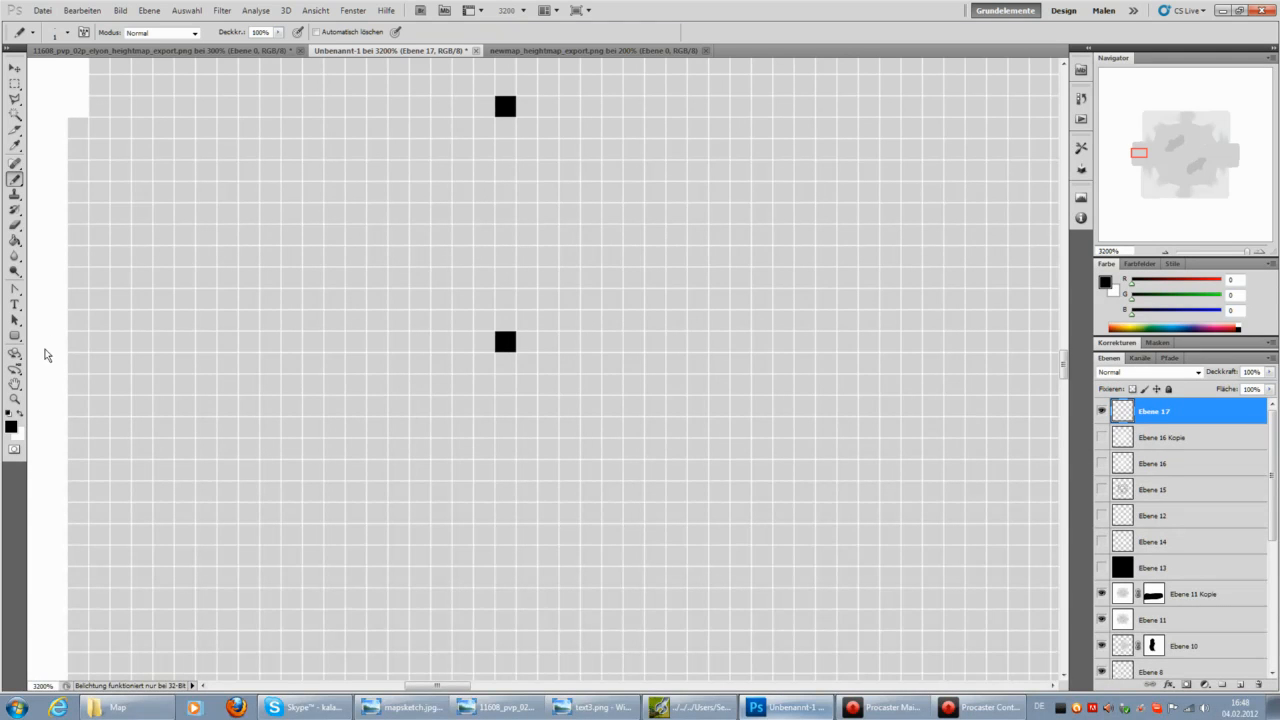
Undo the second black pixel and draw two pixels in a column below the first at 8-pixel intervals.
{"action": "left_click", "coordinate": [14, 398]}
{"action": "double_click", "coordinate": [14, 398]}
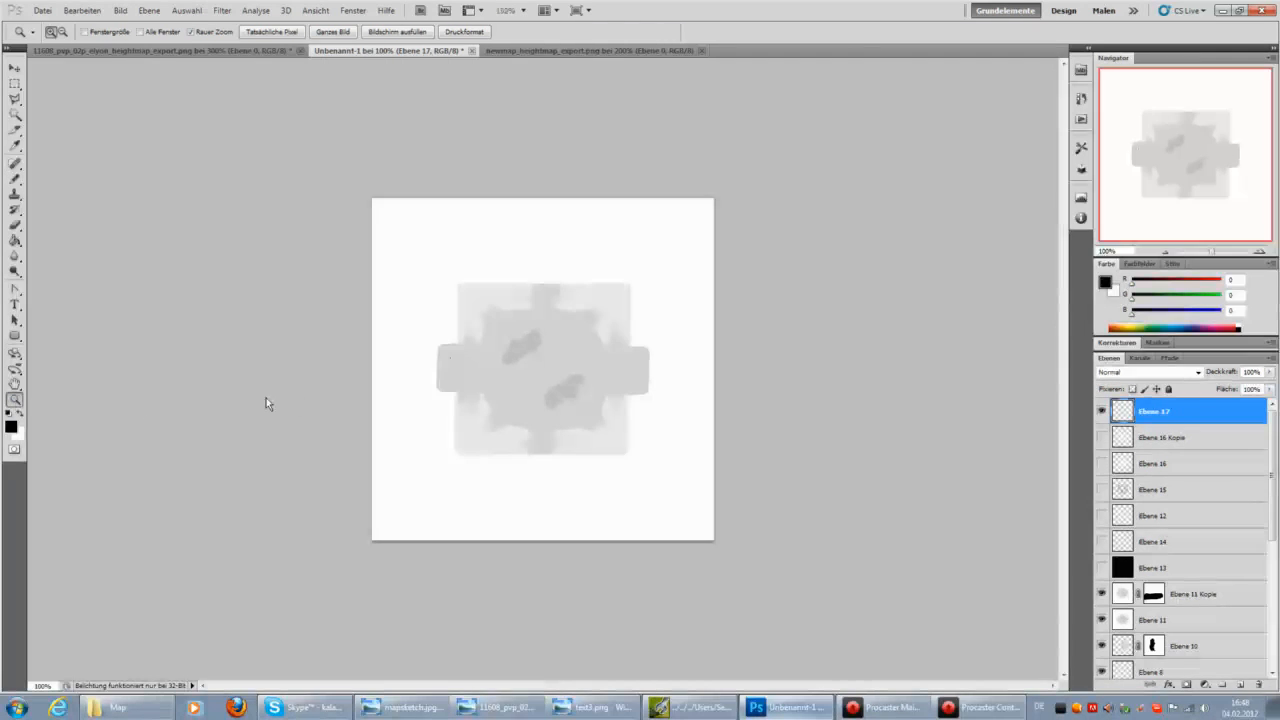
{"action": "left_click", "coordinate": [413, 376]}
{"action": "left_click_drag", "start_coordinate": [412, 379], "coordinate": [55, 223]}
{"action": "left_click", "coordinate": [15, 178]}
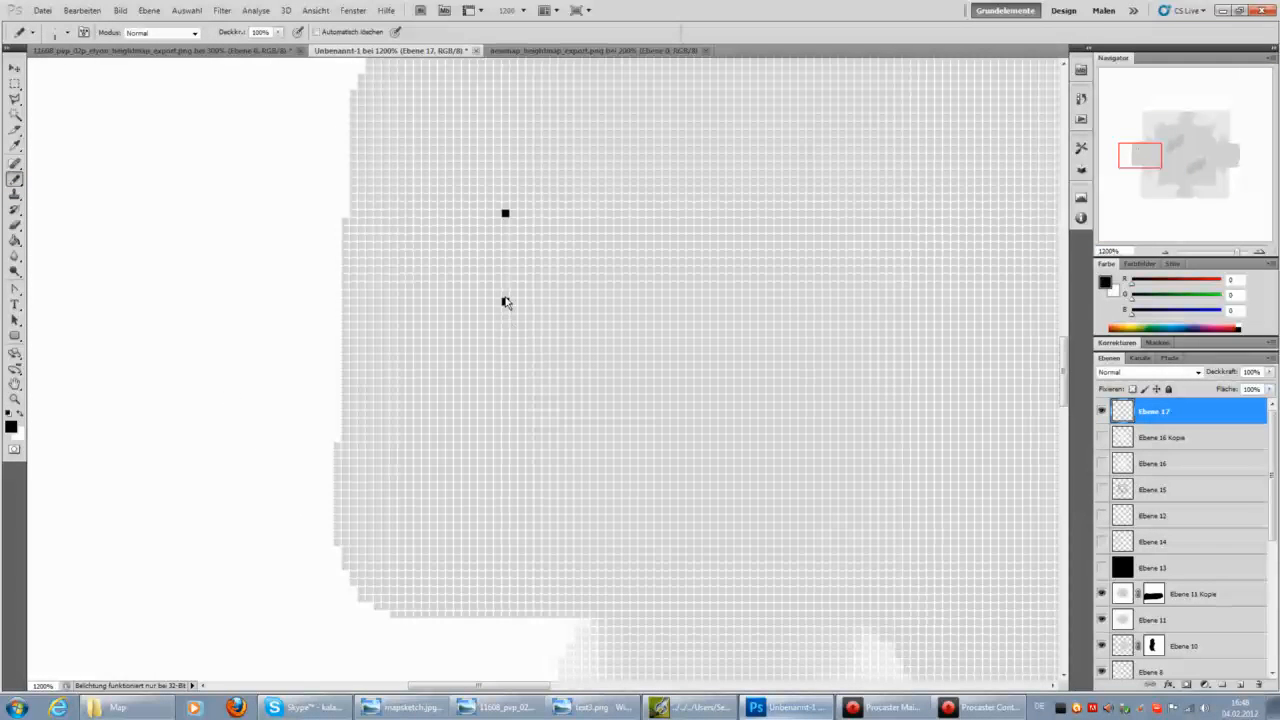
{"action": "left_click", "coordinate": [88, 11]}
{"action": "left_click", "coordinate": [94, 25]}
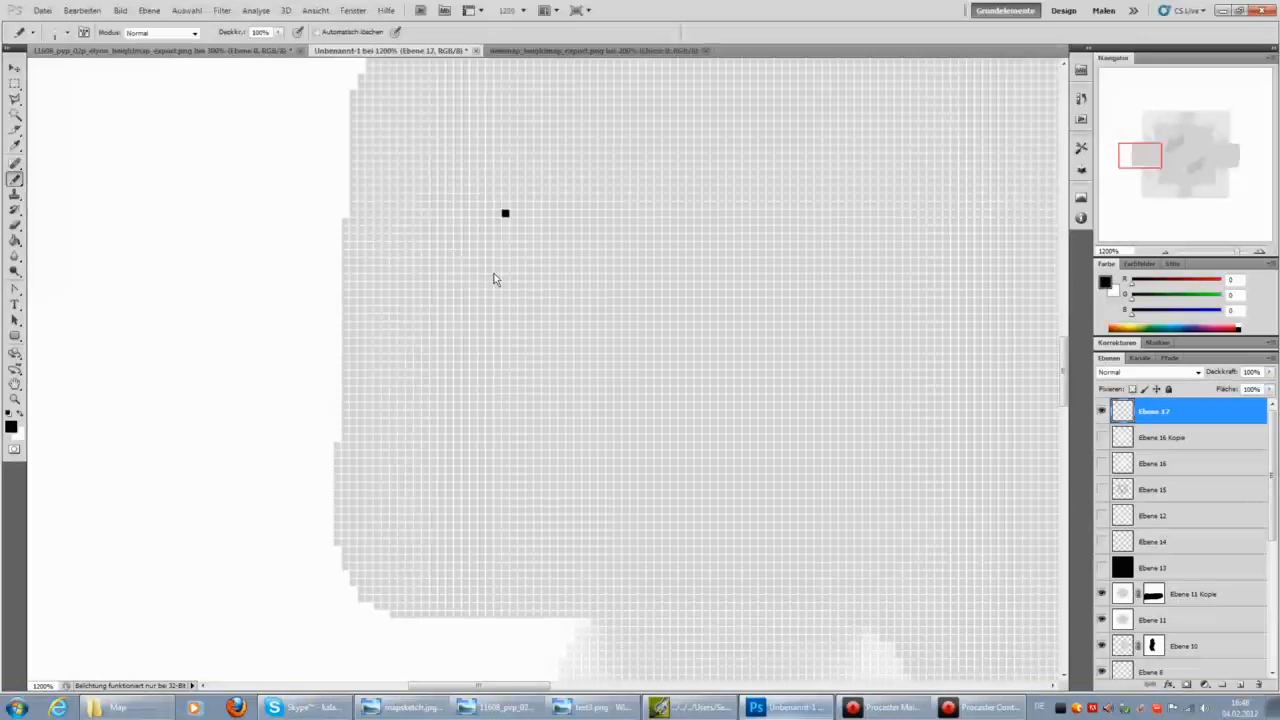
{"action": "left_click", "coordinate": [505, 277]}
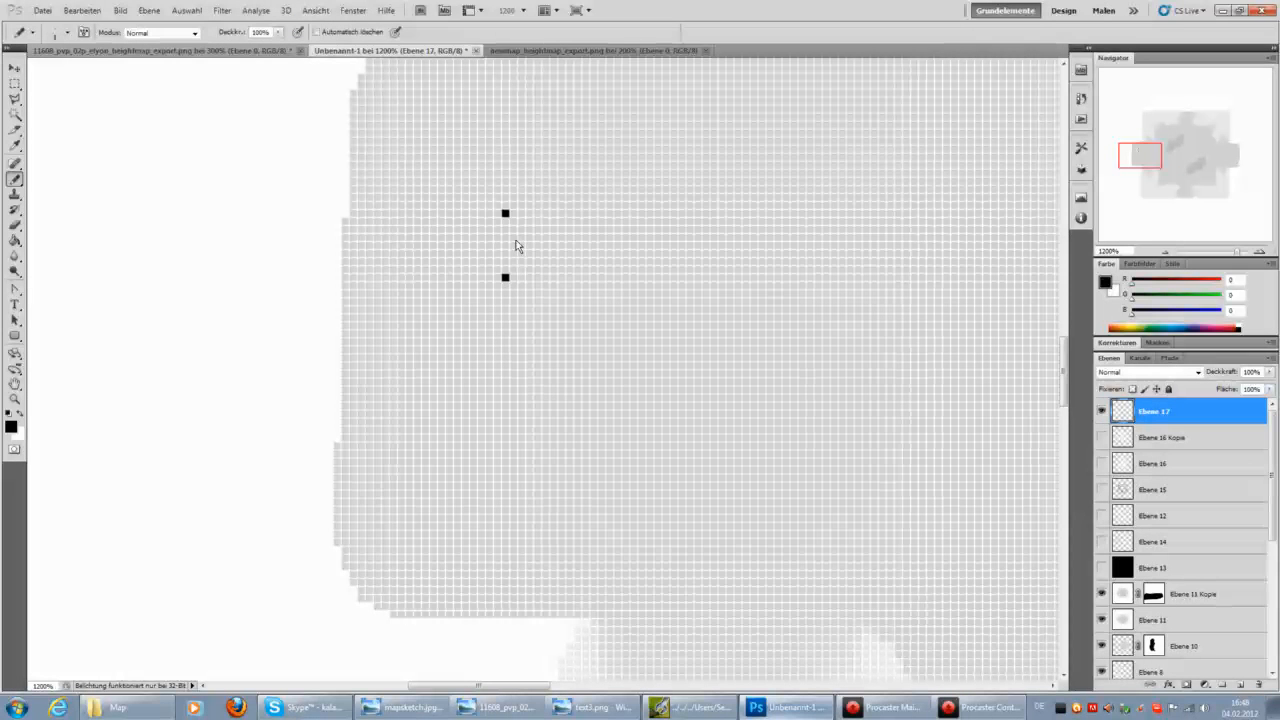
{"action": "left_click", "coordinate": [505, 341]}
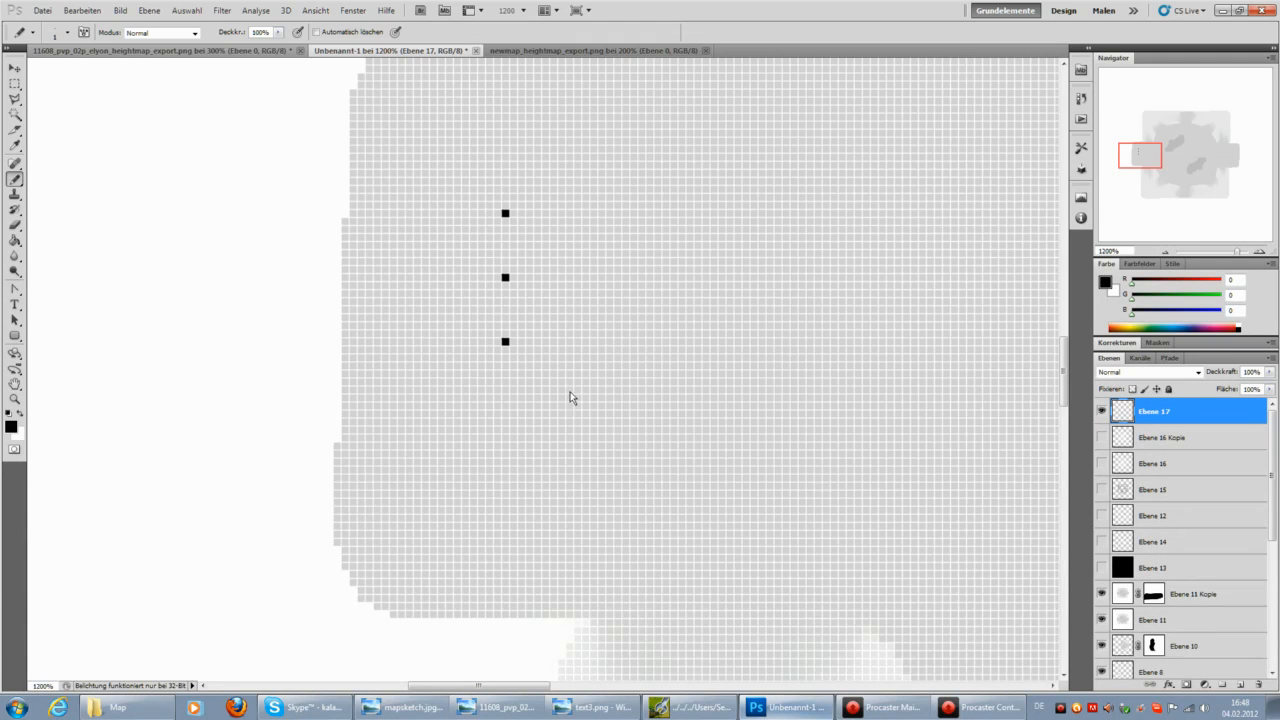
Move the column of three dots slightly down and to the right on the left base plateau.
{"action": "double_click", "coordinate": [15, 400]}
{"action": "left_click", "coordinate": [414, 386]}
{"action": "left_click", "coordinate": [414, 366]}
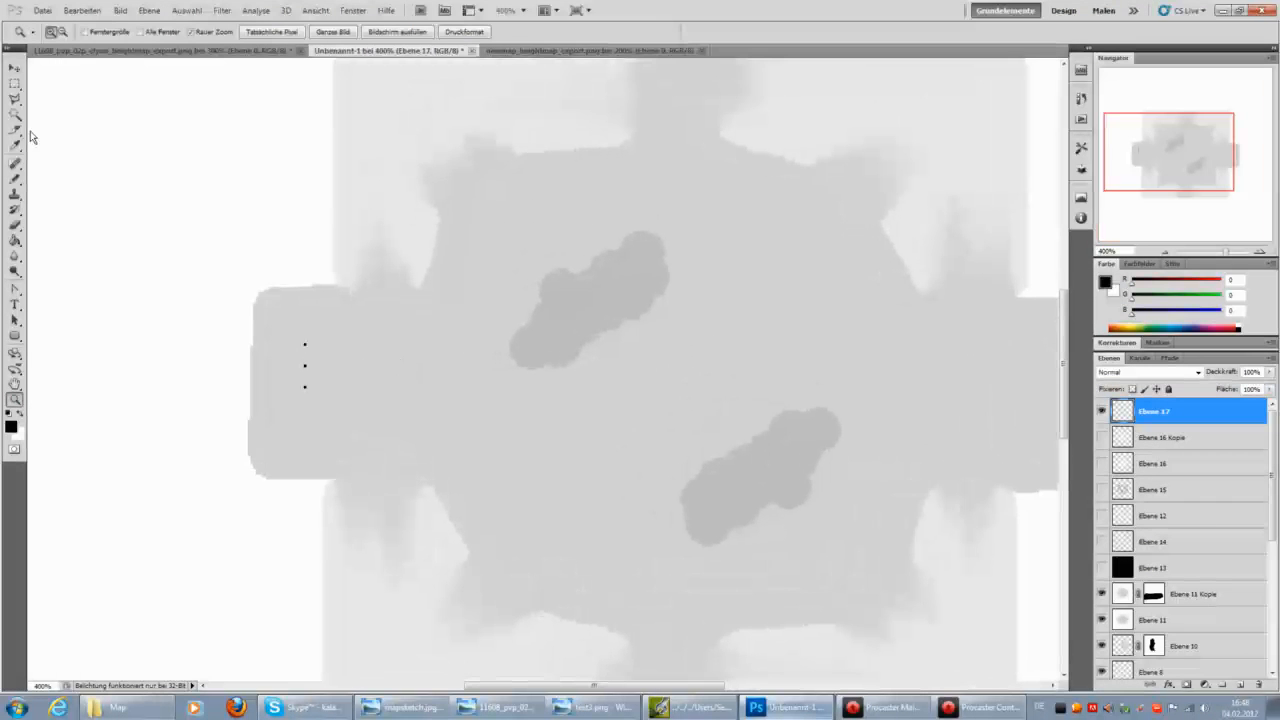
{"action": "left_click", "coordinate": [15, 68]}
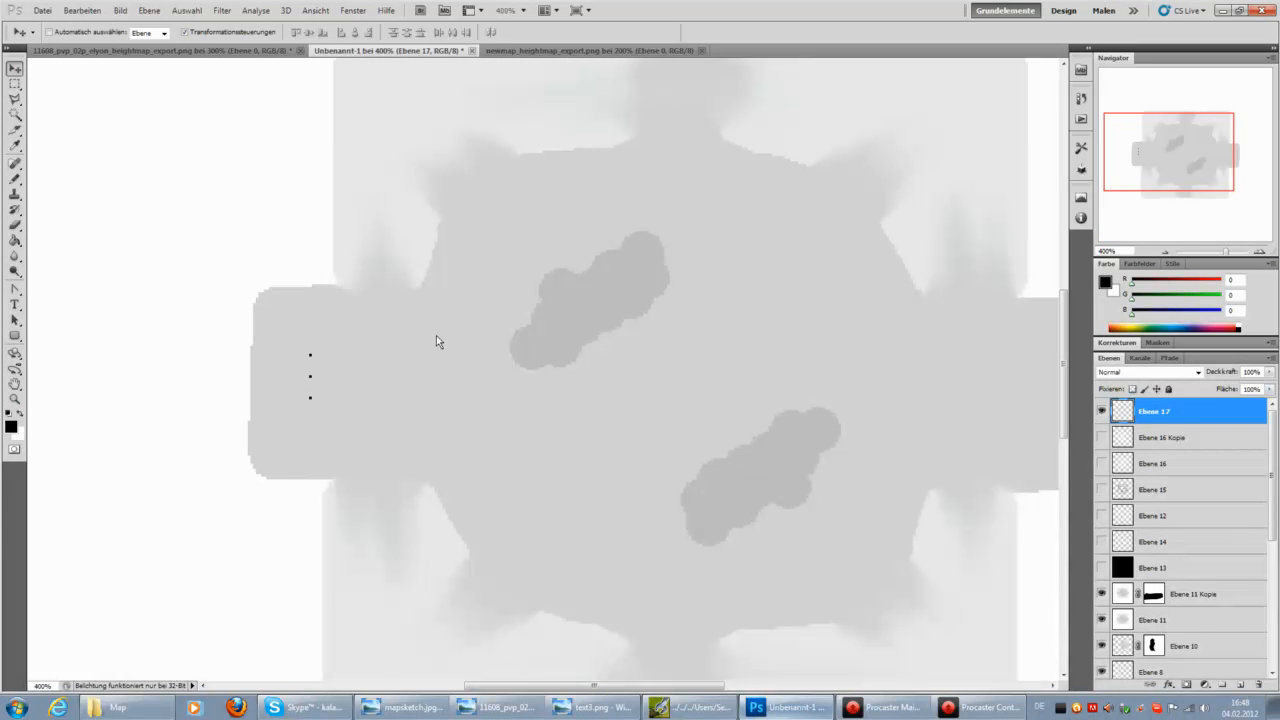
Add another empty layer above Ebene 17.
{"action": "left_click", "coordinate": [14, 400]}
{"action": "scroll", "coordinate": [792, 536], "scroll_direction": "down", "scroll_amount": 4}
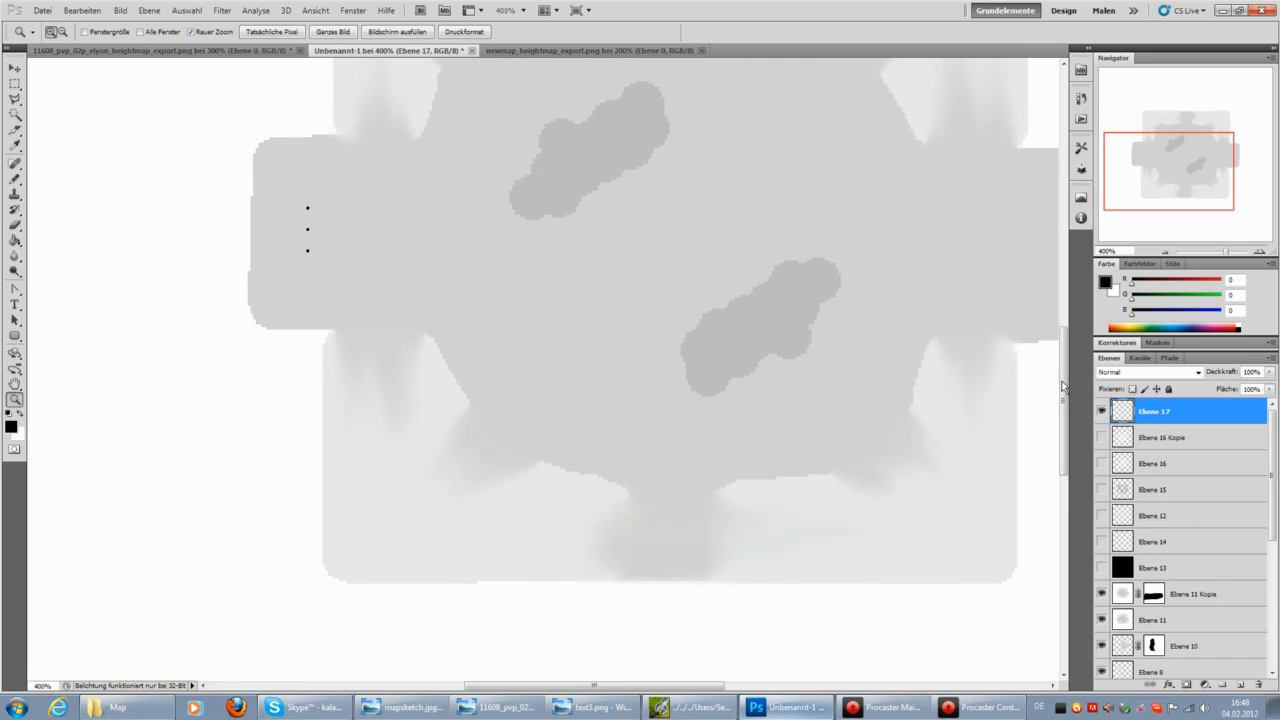
{"action": "left_click", "coordinate": [1240, 685]}
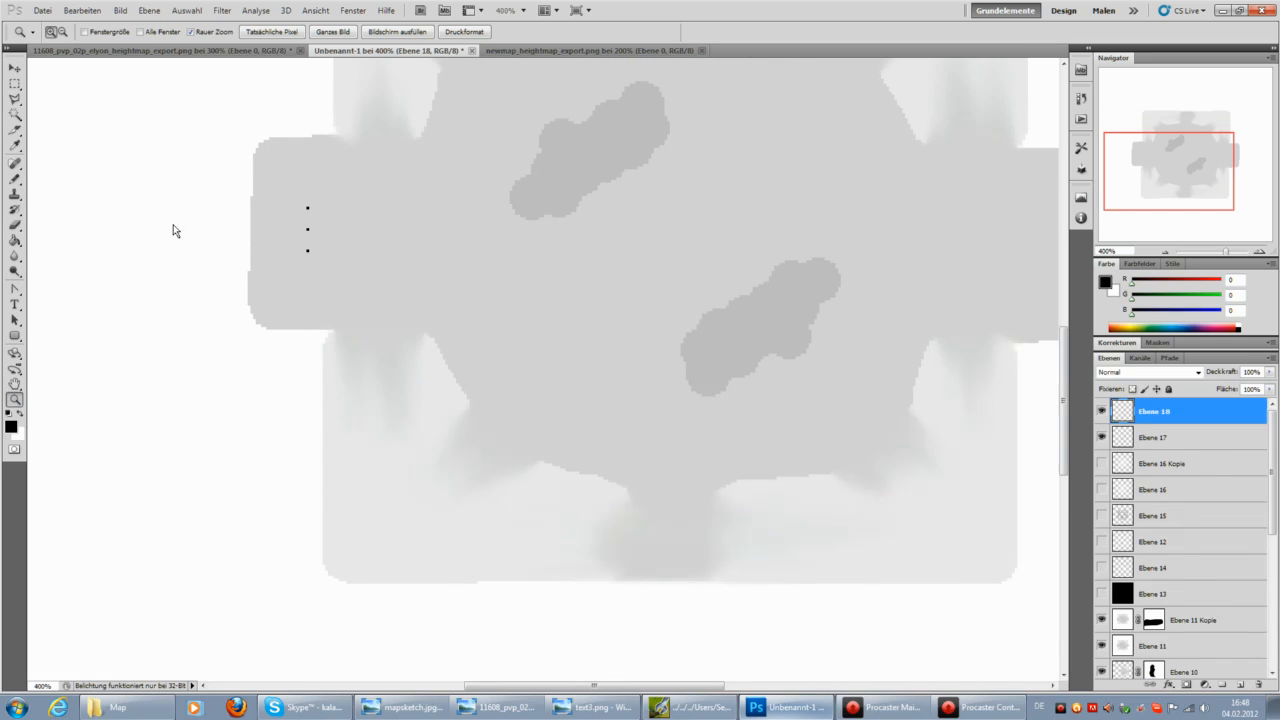
Following the sketch, draw three single black pixels in a diagonal row on Ebene 18 in the map's lower-left corner.
{"action": "left_click", "coordinate": [15, 178]}
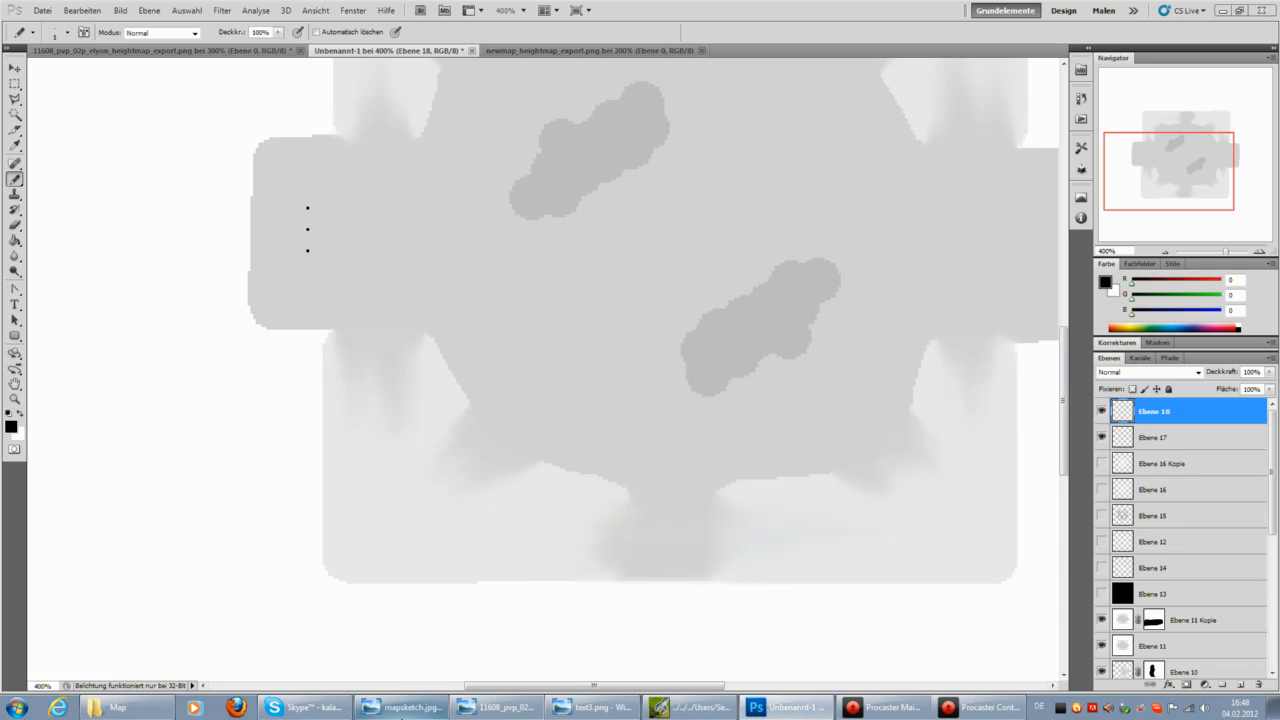
{"action": "left_click", "coordinate": [401, 716]}
{"action": "left_click", "coordinate": [401, 716]}
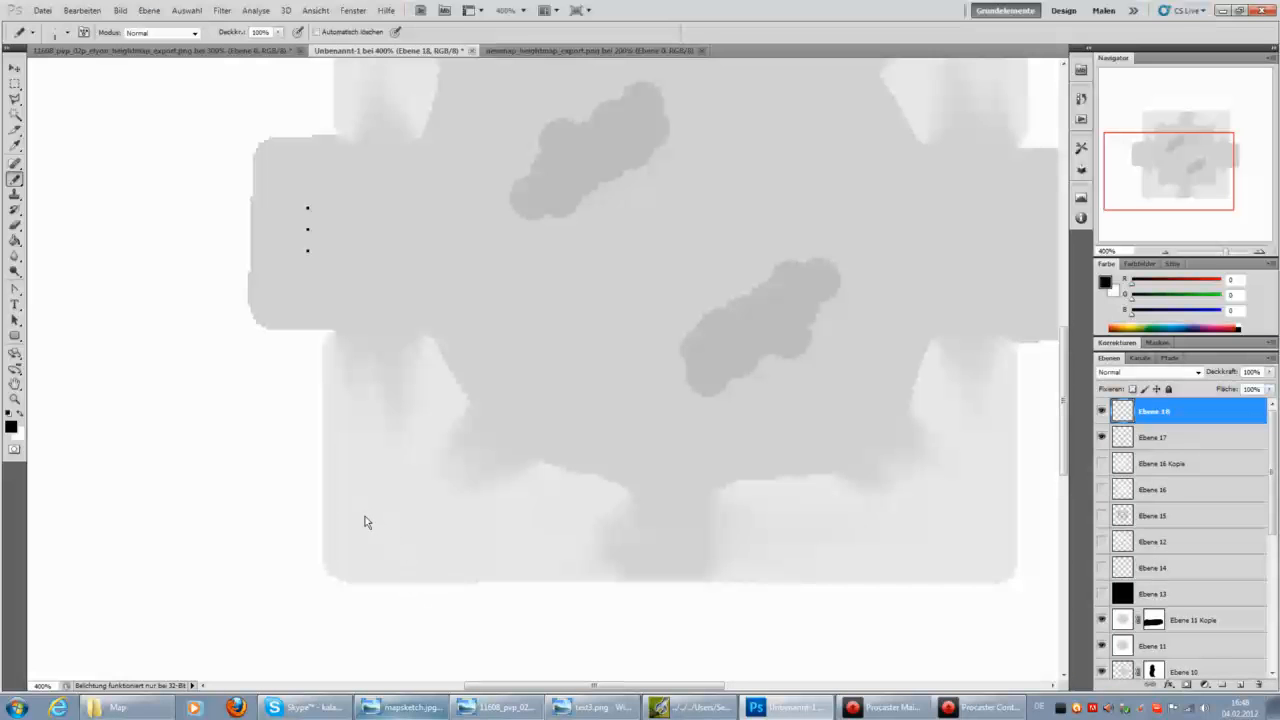
{"action": "left_click", "coordinate": [382, 529]}
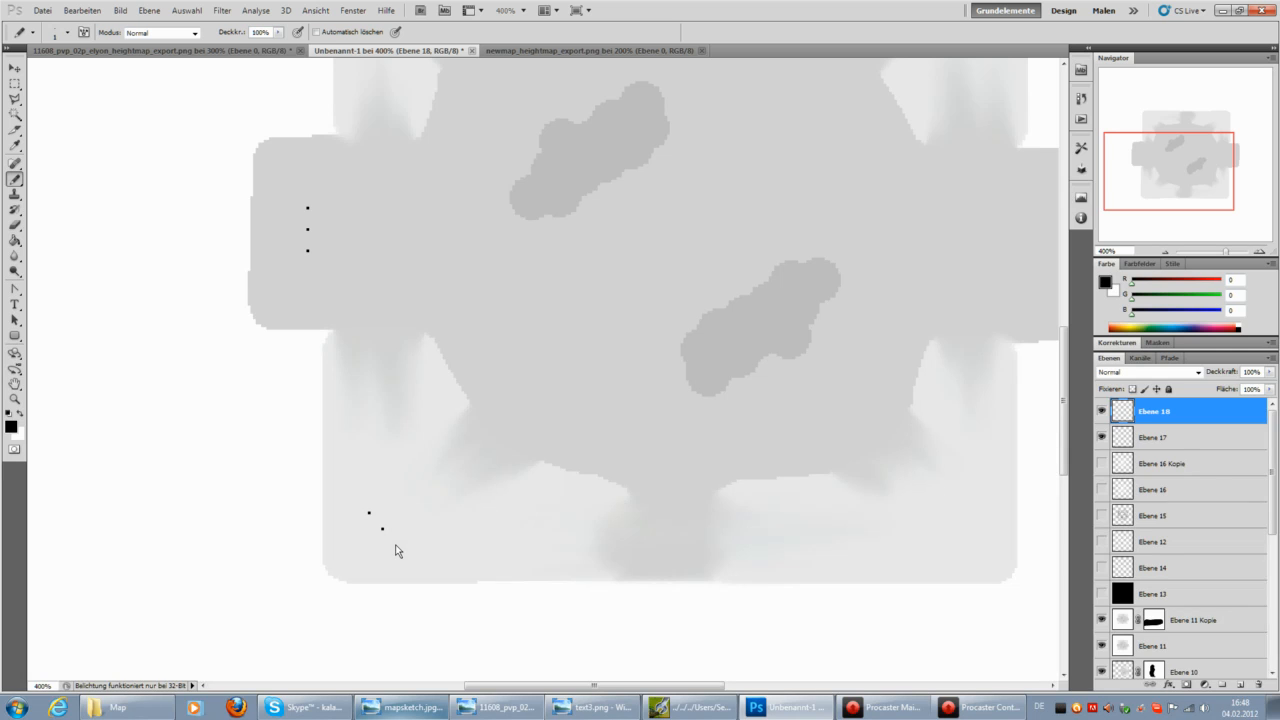
{"action": "left_click", "coordinate": [396, 544]}
Check the upper-left corner in the map sketch and duplicate the Ebene 17 layer as Ebene 17 Kopie.
{"action": "scroll", "coordinate": [285, 440], "scroll_direction": "up", "scroll_amount": 6}
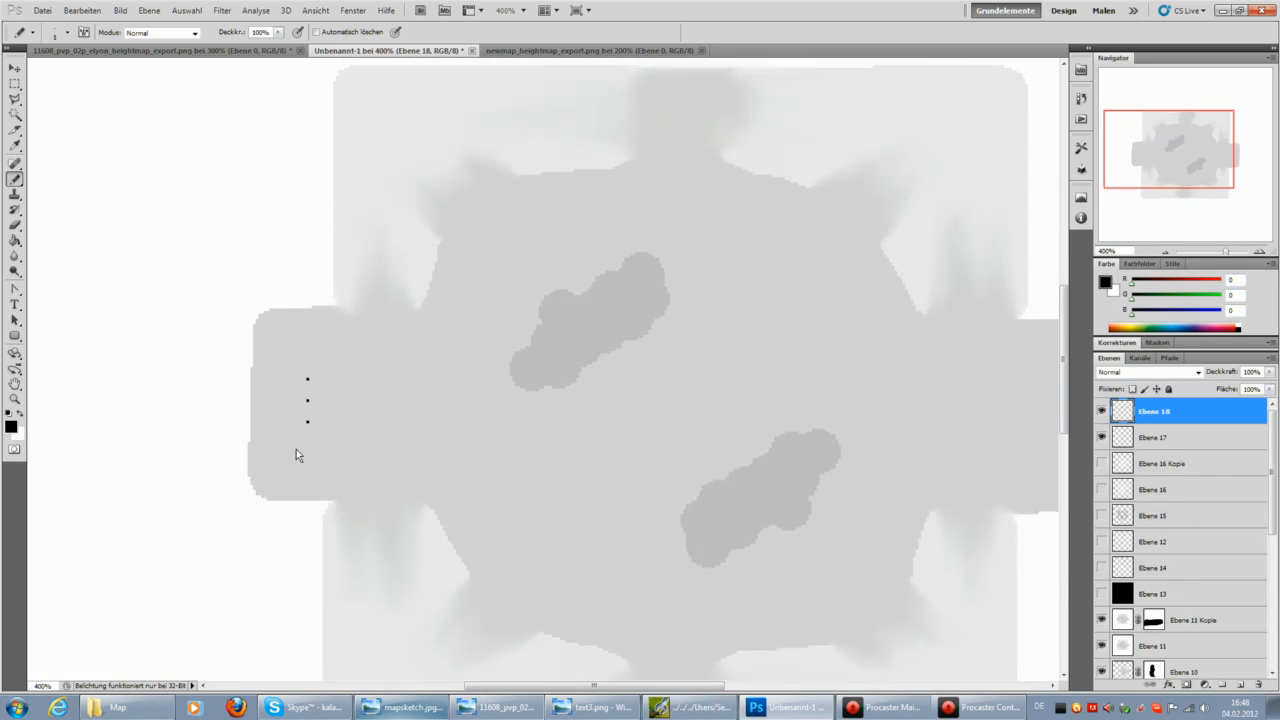
{"action": "scroll", "coordinate": [296, 447], "scroll_direction": "down", "scroll_amount": 1}
{"action": "left_click", "coordinate": [485, 708]}
{"action": "left_click", "coordinate": [377, 710]}
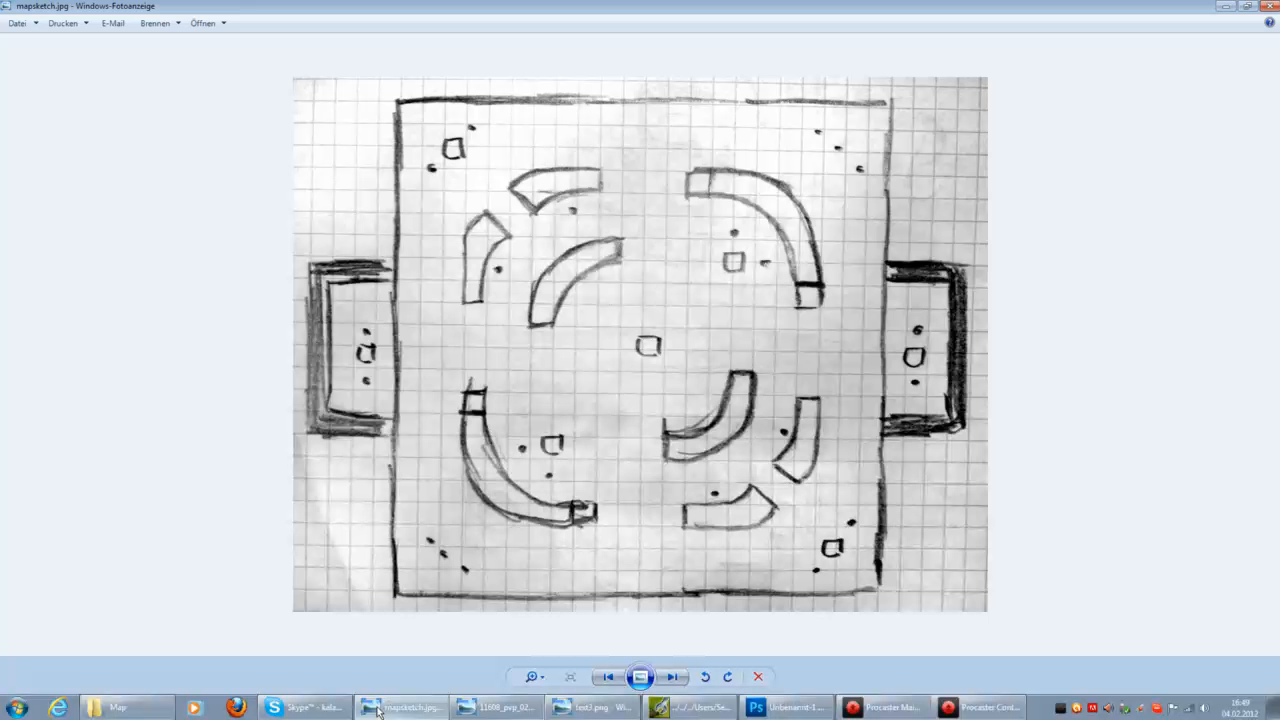
{"action": "left_click", "coordinate": [377, 710]}
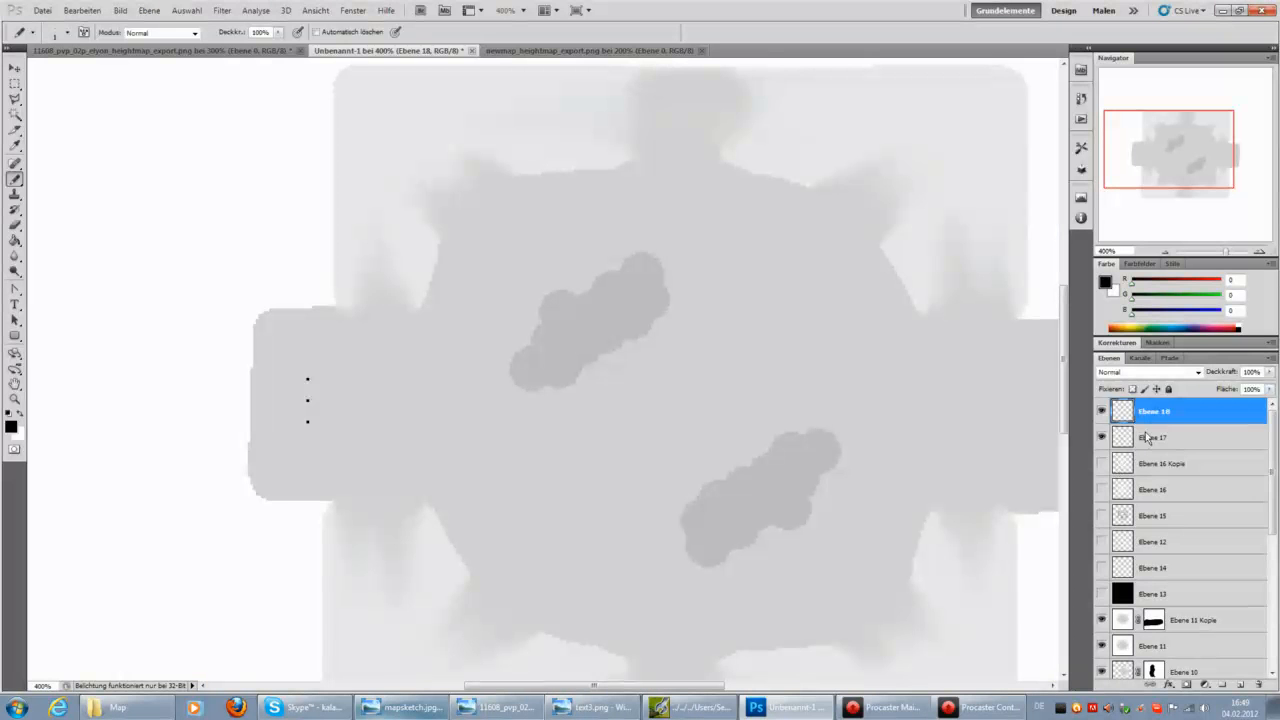
{"action": "left_click", "coordinate": [150, 10]}
{"action": "left_click", "coordinate": [180, 42]}
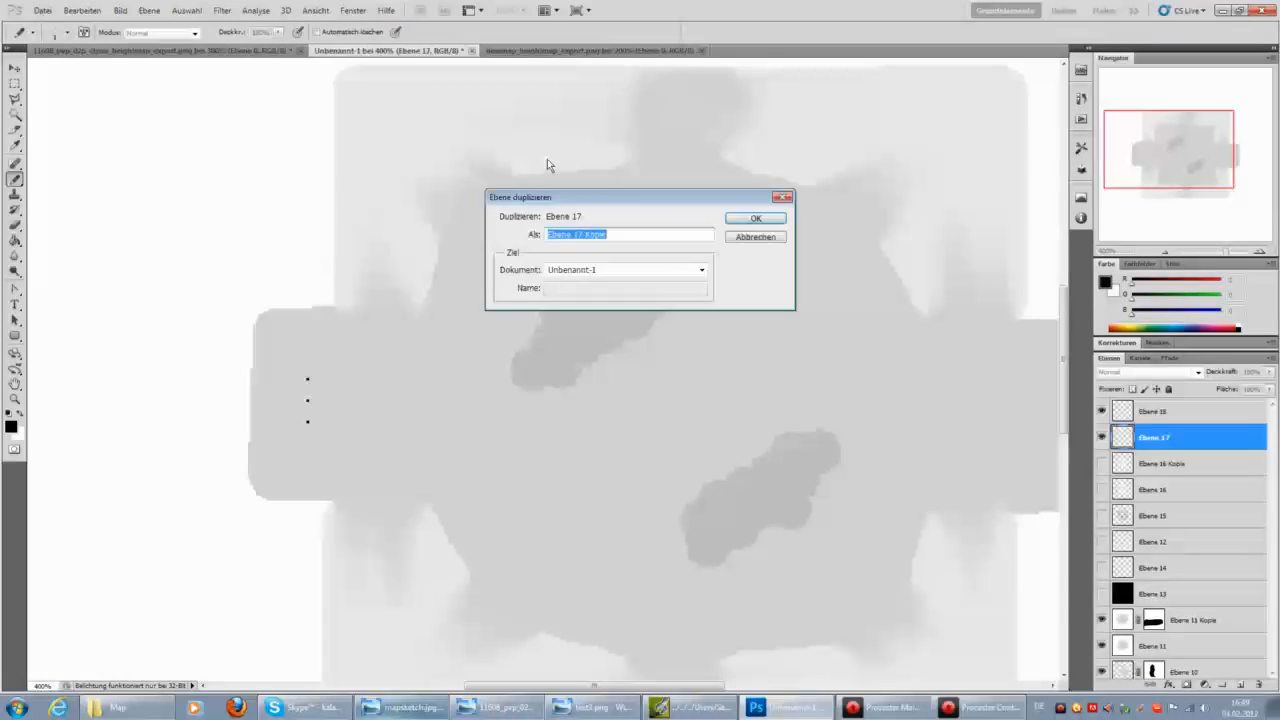
{"action": "left_click", "coordinate": [751, 217]}
Move the copied dots to the map's upper-left corner and rotate them into a diagonal row rising to the right.
{"action": "left_click", "coordinate": [15, 68]}
{"action": "left_click_drag", "start_coordinate": [409, 381], "coordinate": [425, 285]}
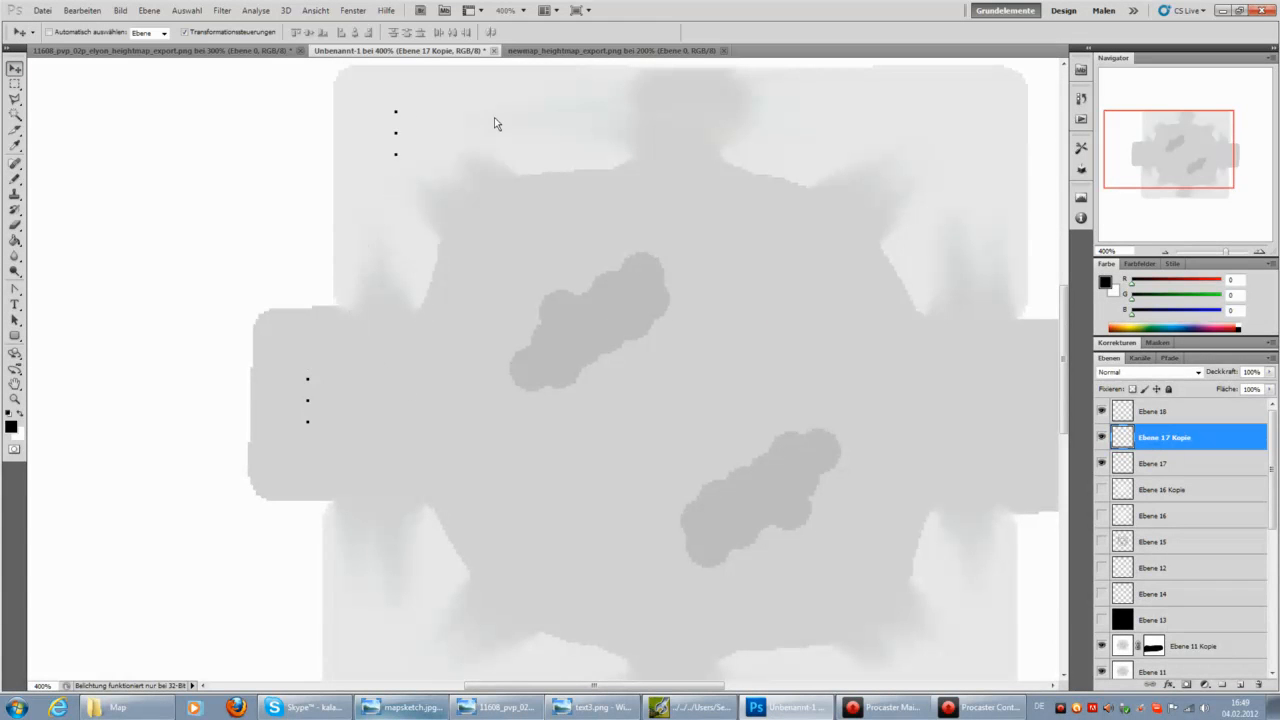
{"action": "left_click_drag", "start_coordinate": [425, 181], "coordinate": [380, 190]}
{"action": "left_click", "coordinate": [669, 32]}
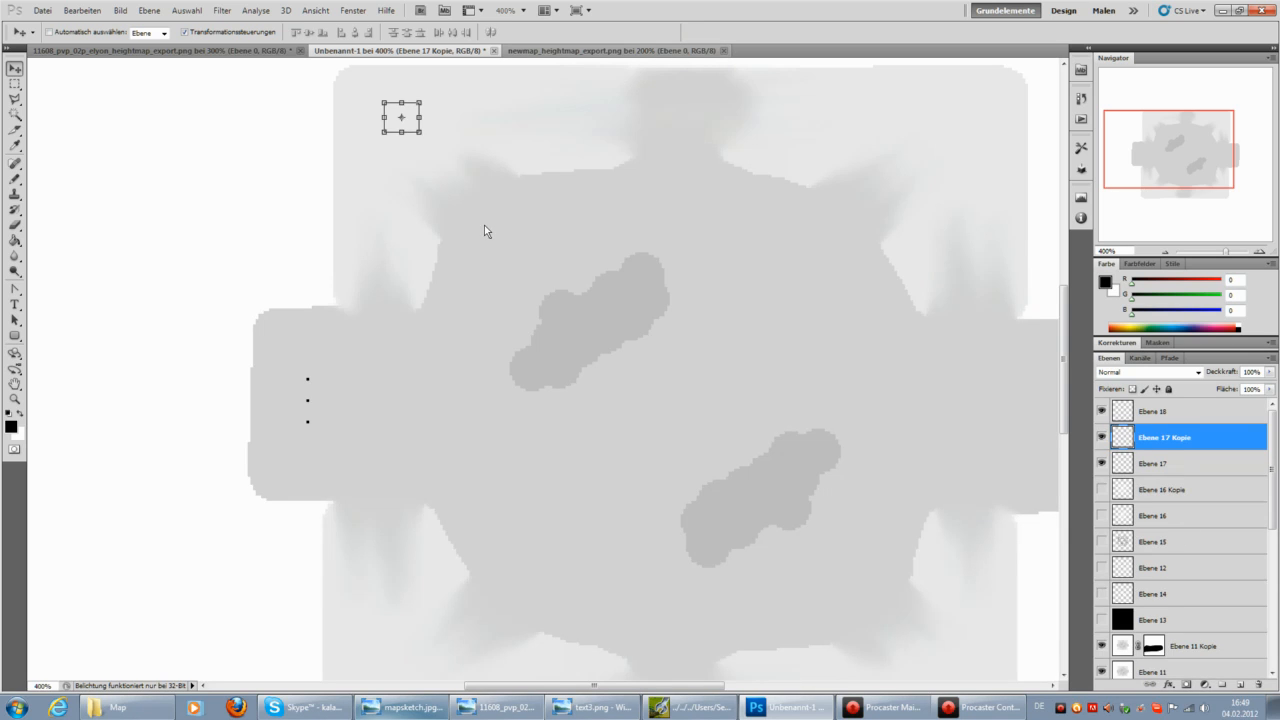
Duplicate the Ebene 17 Kopie layer as Ebene 17 Kopie 2.
{"action": "left_click", "coordinate": [155, 14]}
{"action": "left_click", "coordinate": [170, 38]}
{"action": "left_click", "coordinate": [745, 217]}
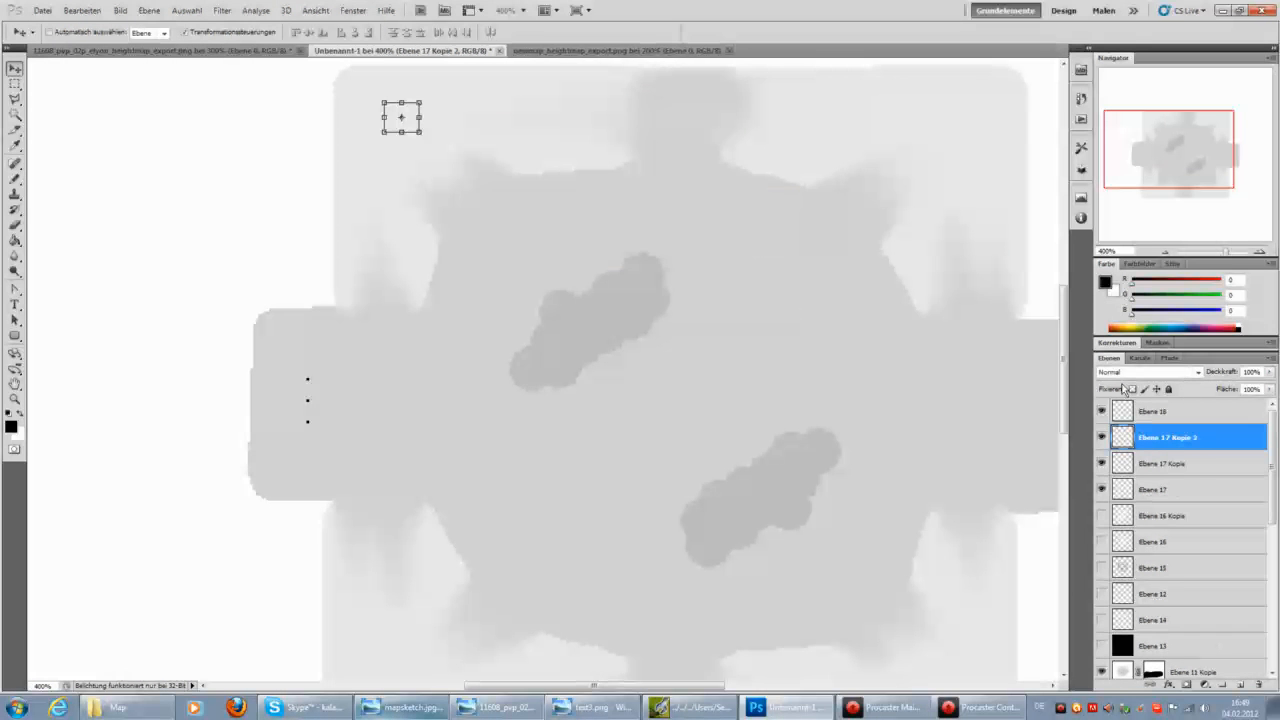
Toggle the visibility of Ebene 18 and Ebene 17 to check which dots each layer holds.
{"action": "left_click", "coordinate": [1103, 412]}
{"action": "left_click", "coordinate": [1103, 412]}
{"action": "left_click", "coordinate": [1124, 412]}
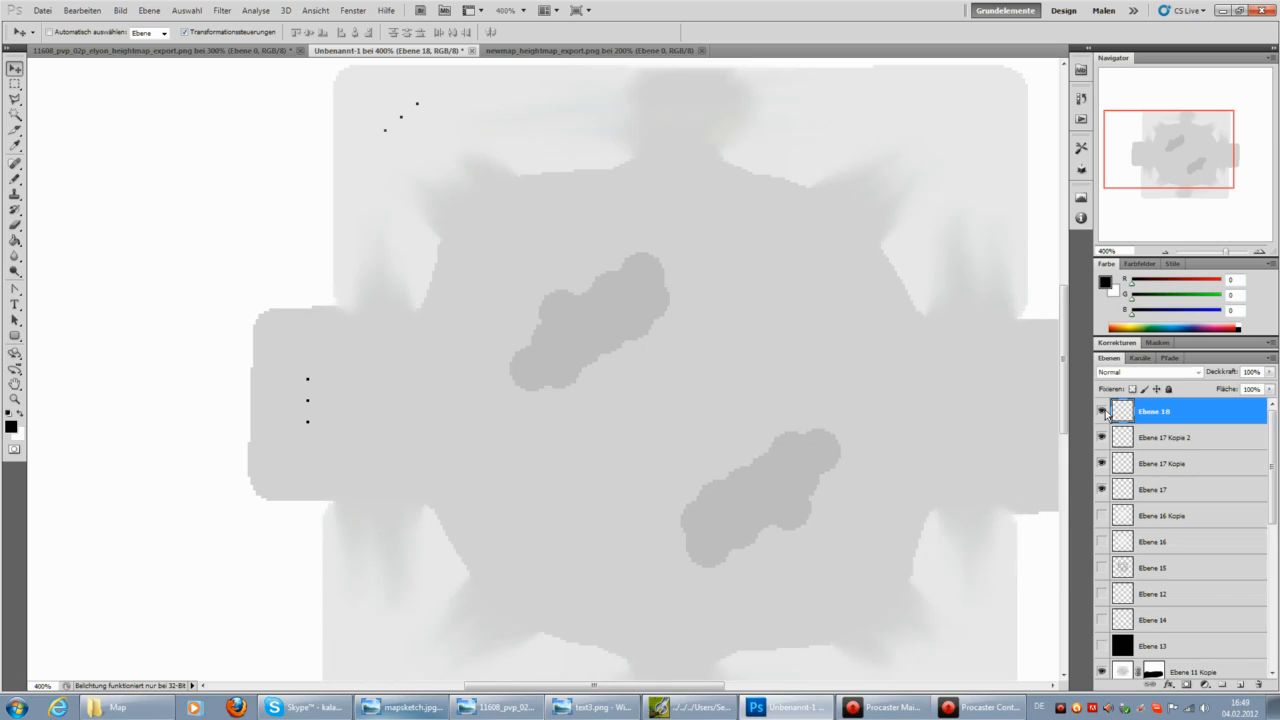
{"action": "left_click", "coordinate": [1103, 412]}
{"action": "left_click", "coordinate": [1102, 489]}
{"action": "left_click", "coordinate": [1102, 489]}
Delete the surplus layer Ebene 17 Kopie 2.
{"action": "left_click", "coordinate": [1122, 438]}
{"action": "right_click", "coordinate": [1124, 438]}
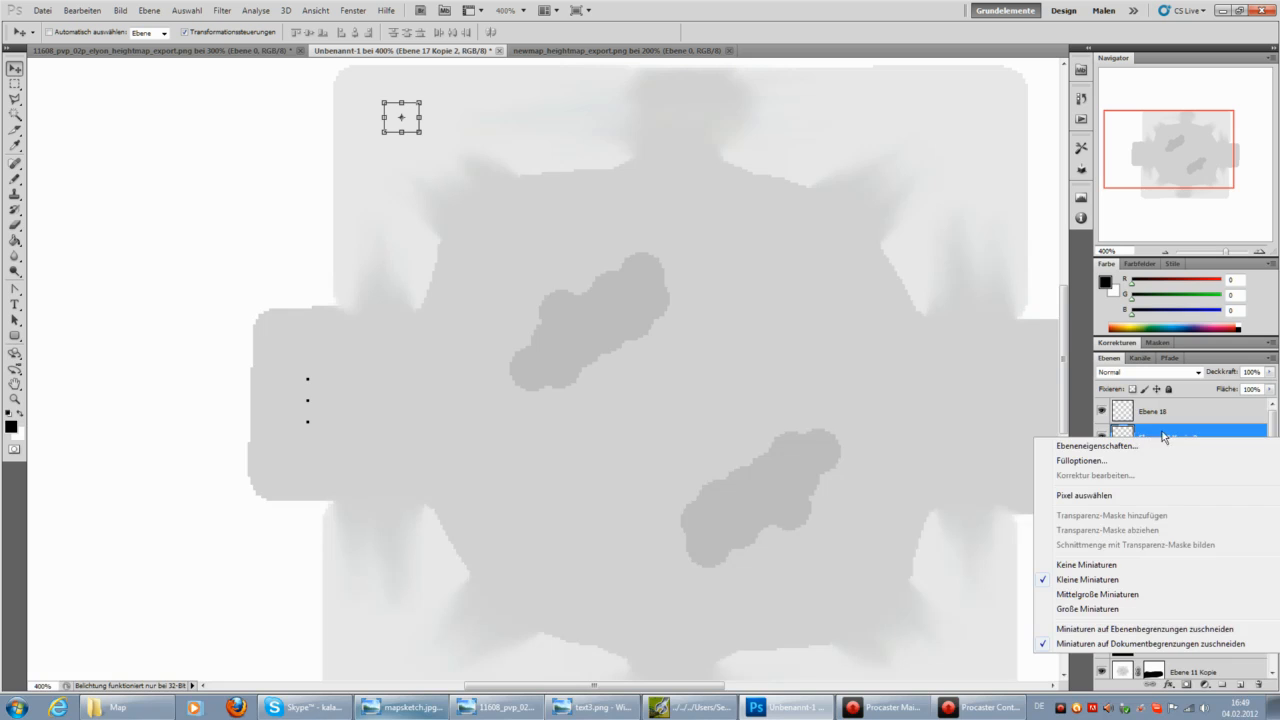
{"action": "right_click", "coordinate": [1163, 437]}
{"action": "left_click", "coordinate": [1148, 391]}
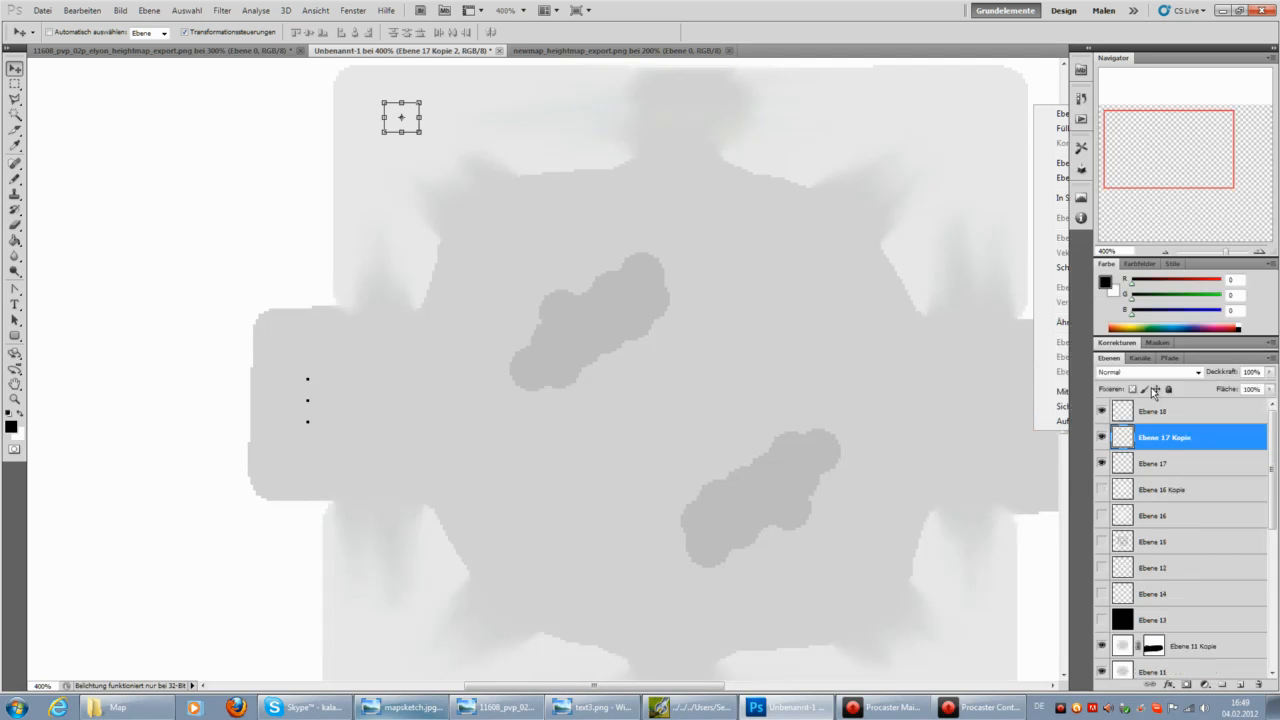
Close the two other picture viewer windows, keep mapsketch.jpg open for reference, and return to the heightmap in Photoshop.
{"action": "left_click", "coordinate": [1140, 466]}
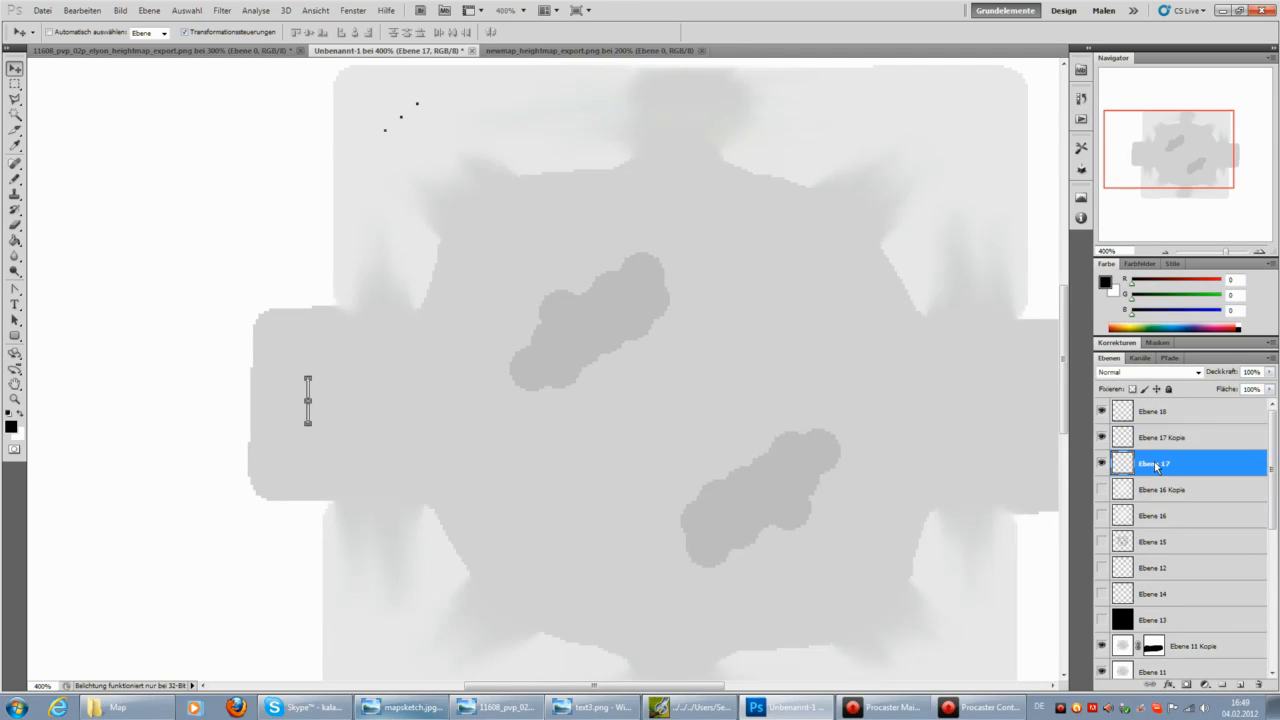
{"action": "left_click_drag", "start_coordinate": [1152, 153], "coordinate": [1161, 162]}
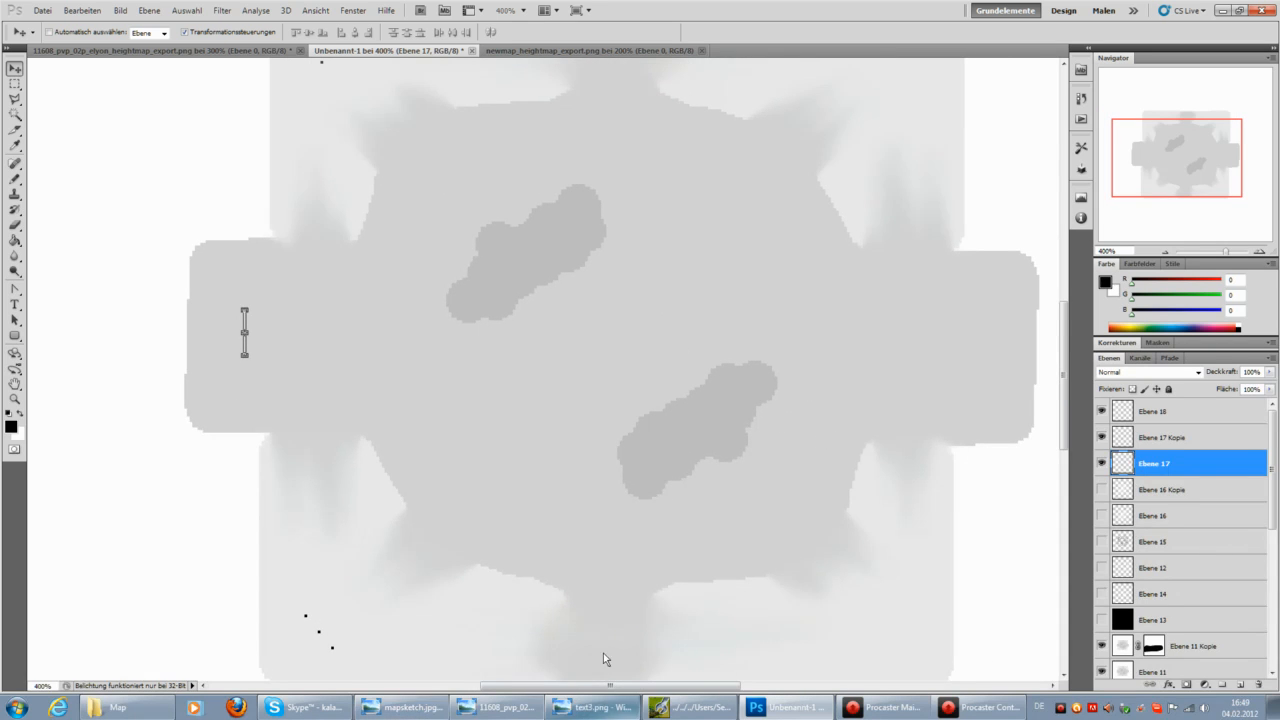
{"action": "left_click", "coordinate": [497, 707]}
{"action": "left_click", "coordinate": [497, 710]}
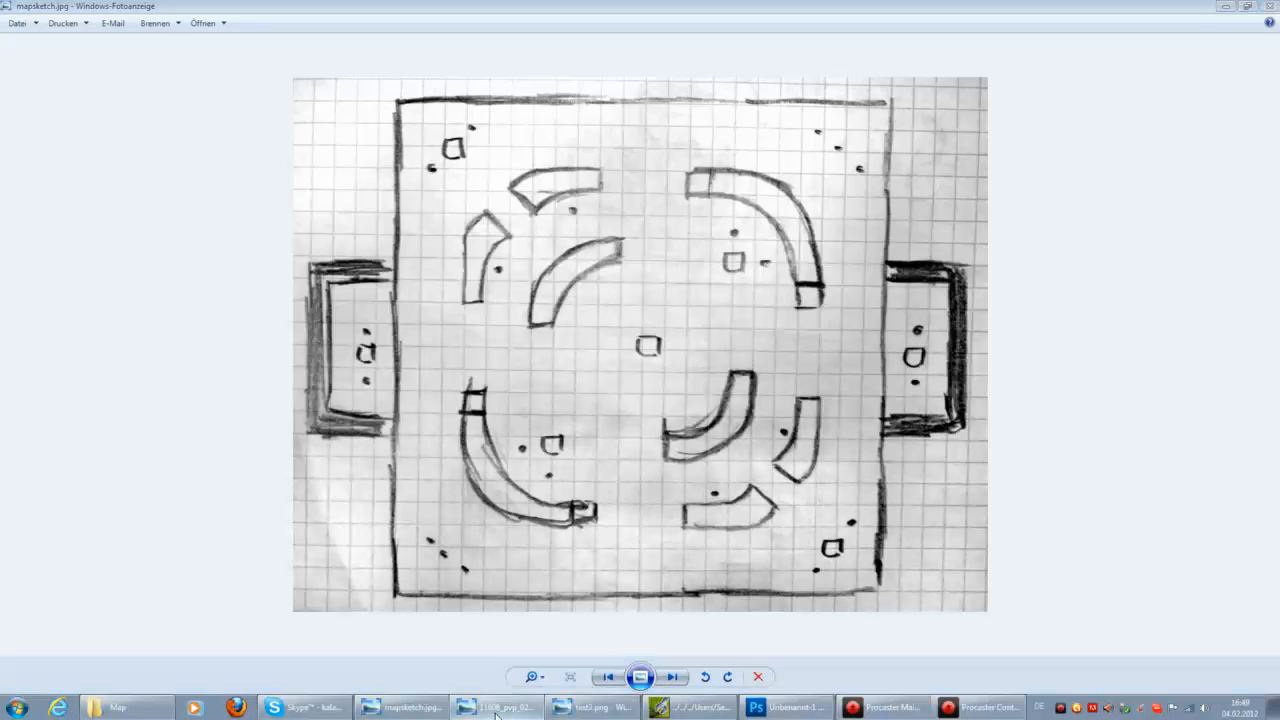
{"action": "left_click", "coordinate": [486, 681]}
{"action": "right_click", "coordinate": [519, 706]}
{"action": "left_click", "coordinate": [514, 684]}
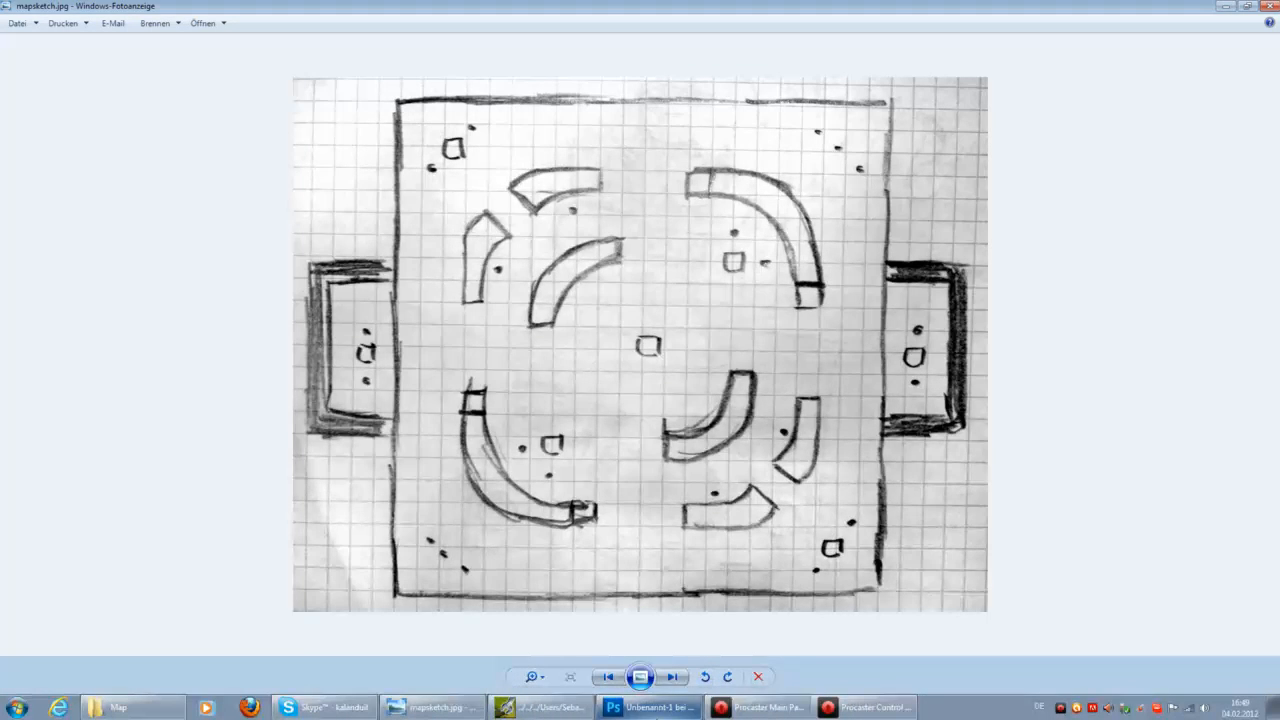
{"action": "left_click", "coordinate": [652, 707]}
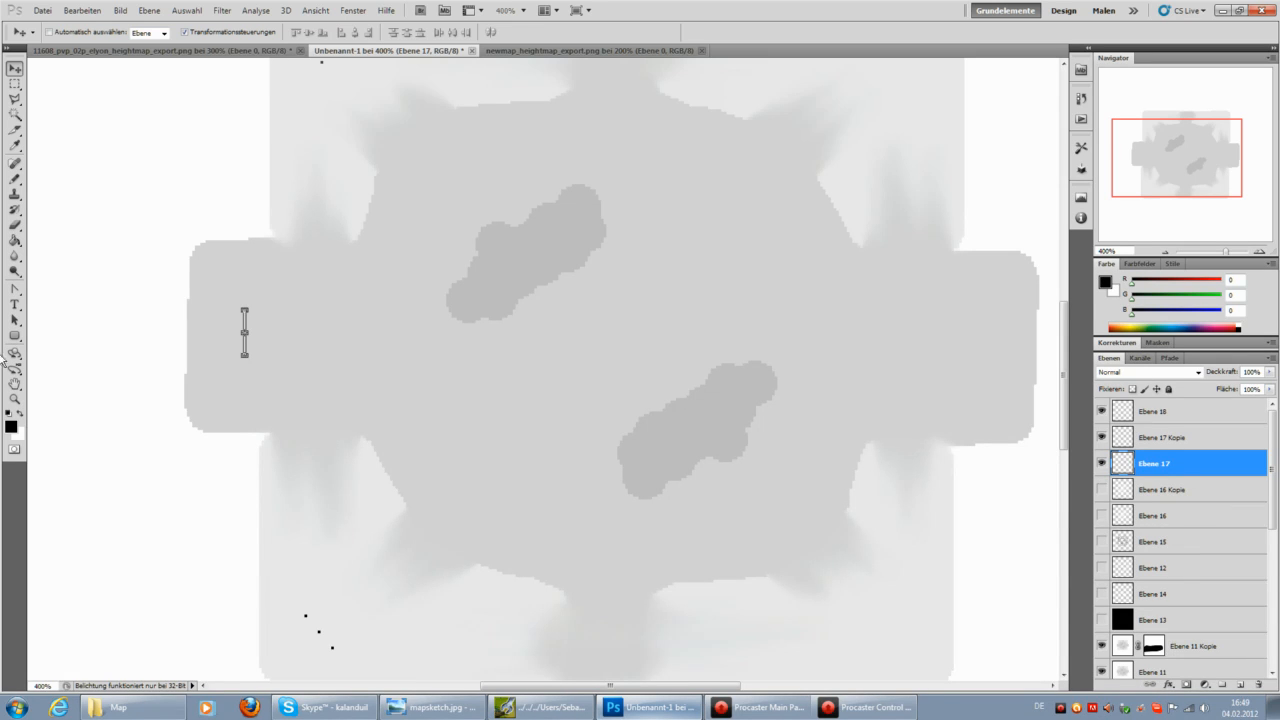
Add an empty layer above Ebene 18 and draw two single black pixels northwest of the upper-left dark plateau.
{"action": "left_click", "coordinate": [15, 179]}
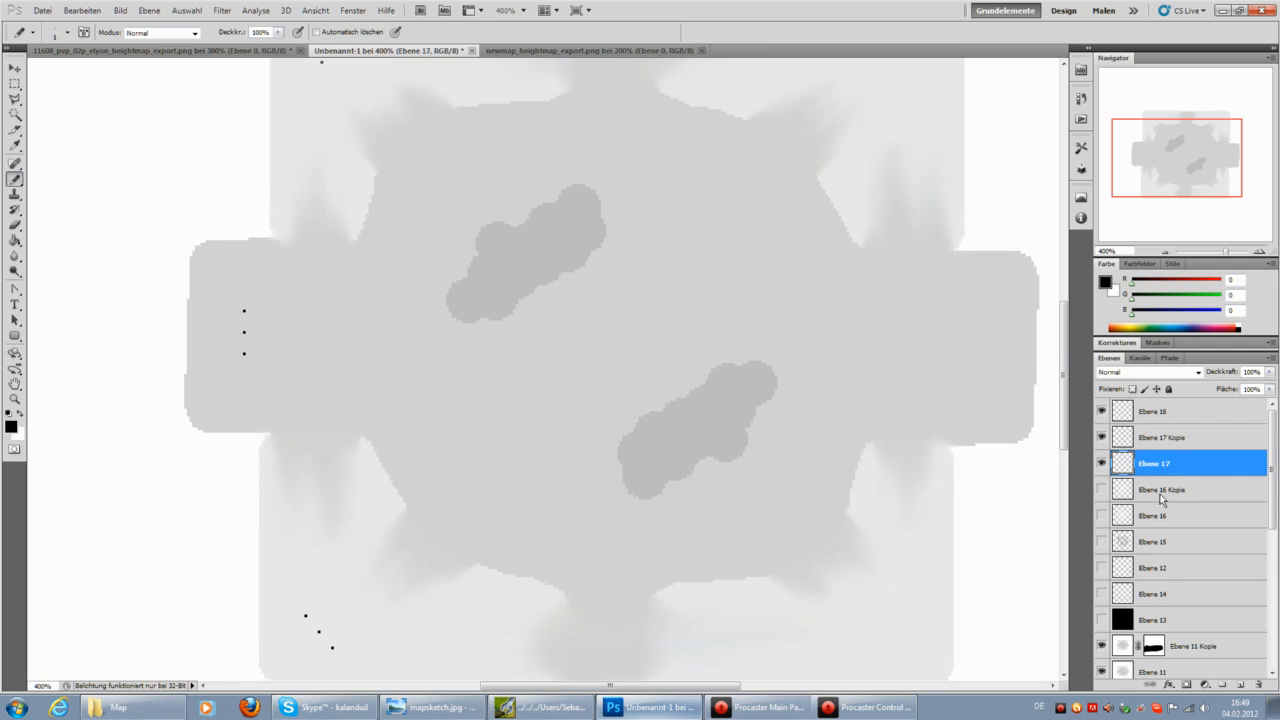
{"action": "left_click", "coordinate": [1160, 438]}
{"action": "left_click", "coordinate": [1160, 411]}
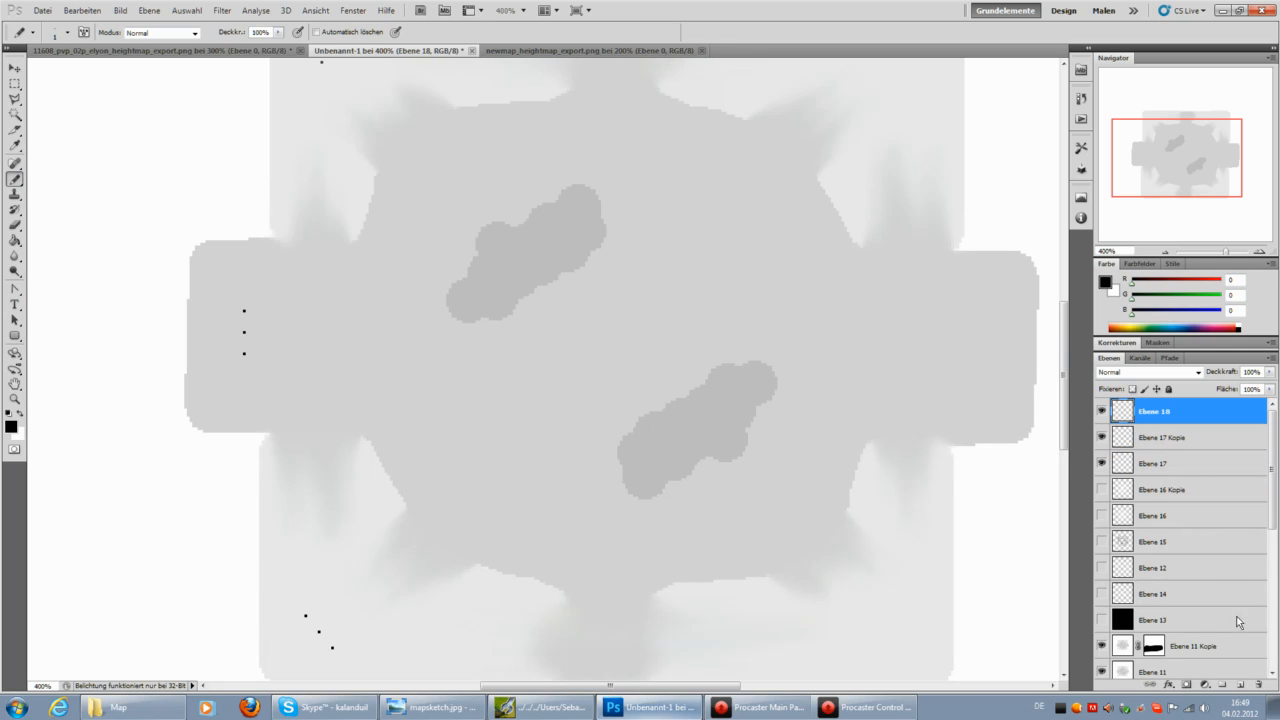
{"action": "left_click", "coordinate": [1239, 685]}
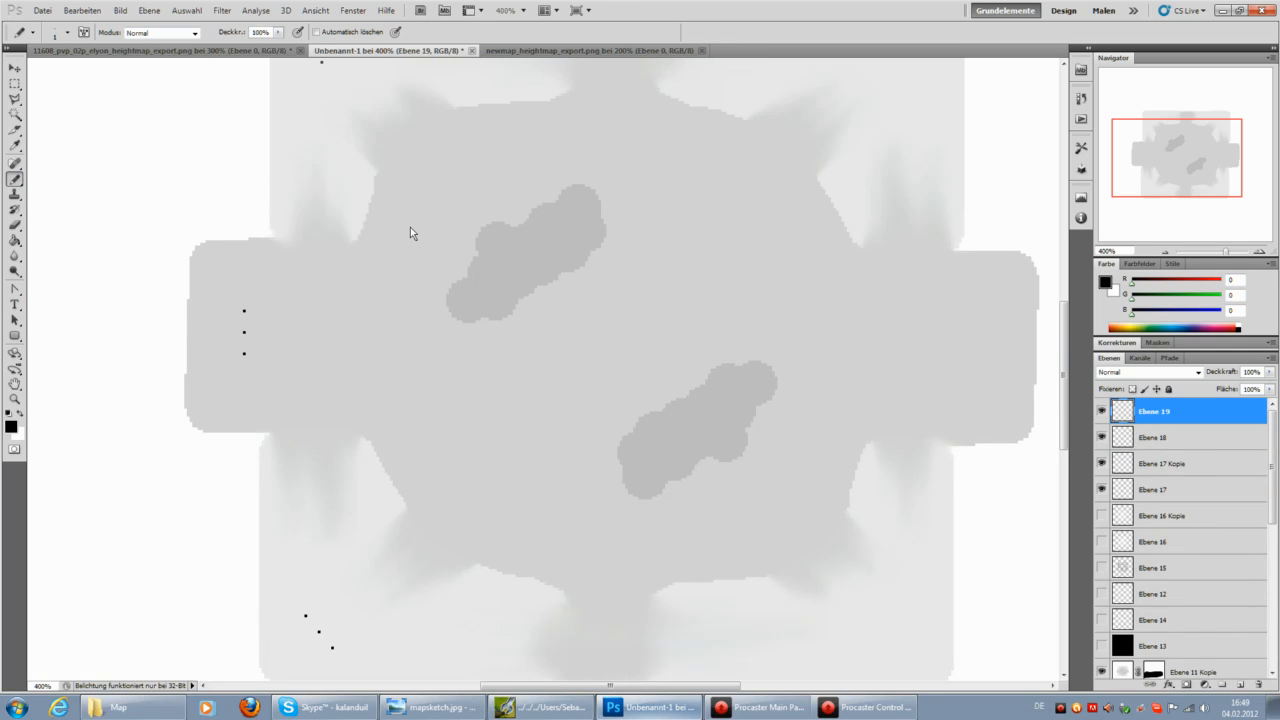
{"action": "left_click", "coordinate": [511, 147]}
Add a layer above Ebene 19, draw three black pixels as a corner in the central area's lower-left part, and shift them slightly right.
{"action": "scroll", "coordinate": [560, 480], "scroll_direction": "down", "scroll_amount": 2}
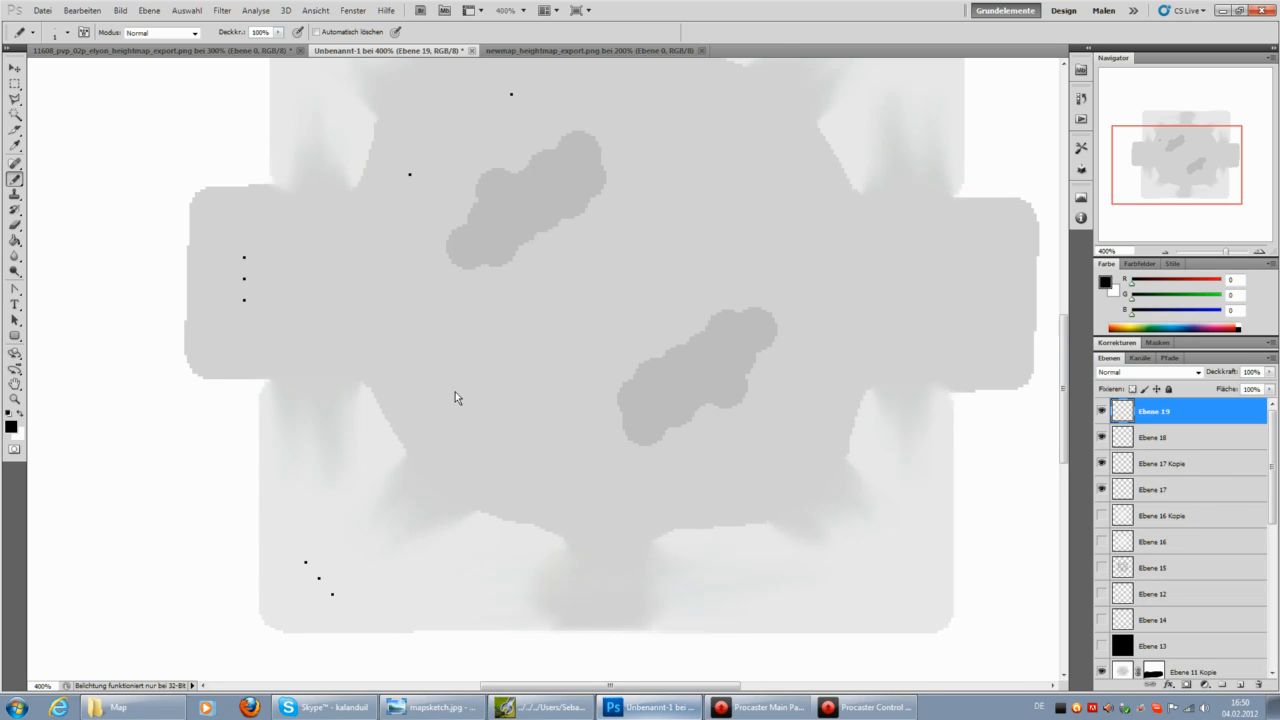
{"action": "left_click", "coordinate": [1239, 685]}
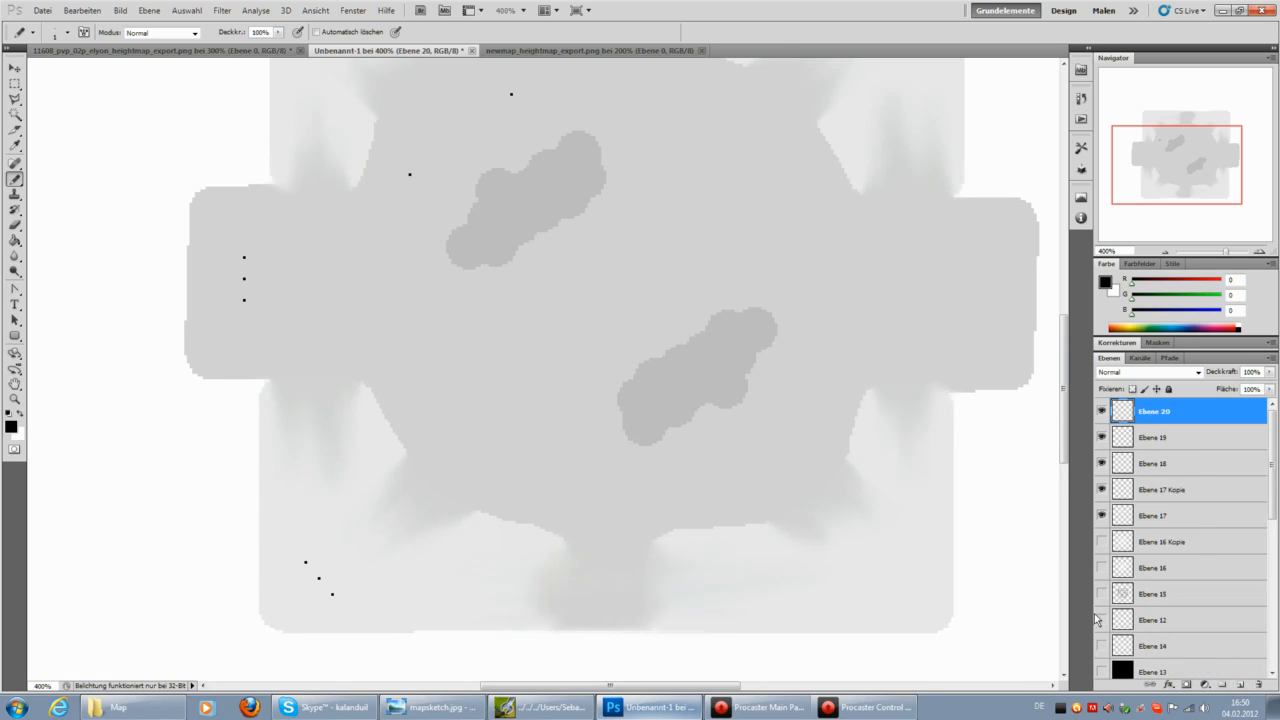
{"action": "left_click", "coordinate": [485, 439]}
{"action": "left_click", "coordinate": [15, 67]}
{"action": "mouse_move", "coordinate": [535, 421]}
{"action": "left_mouse_down"}
{"action": "mouse_move", "coordinate": [546, 434]}
{"action": "mouse_move", "coordinate": [550, 423]}
{"action": "left_mouse_up"}
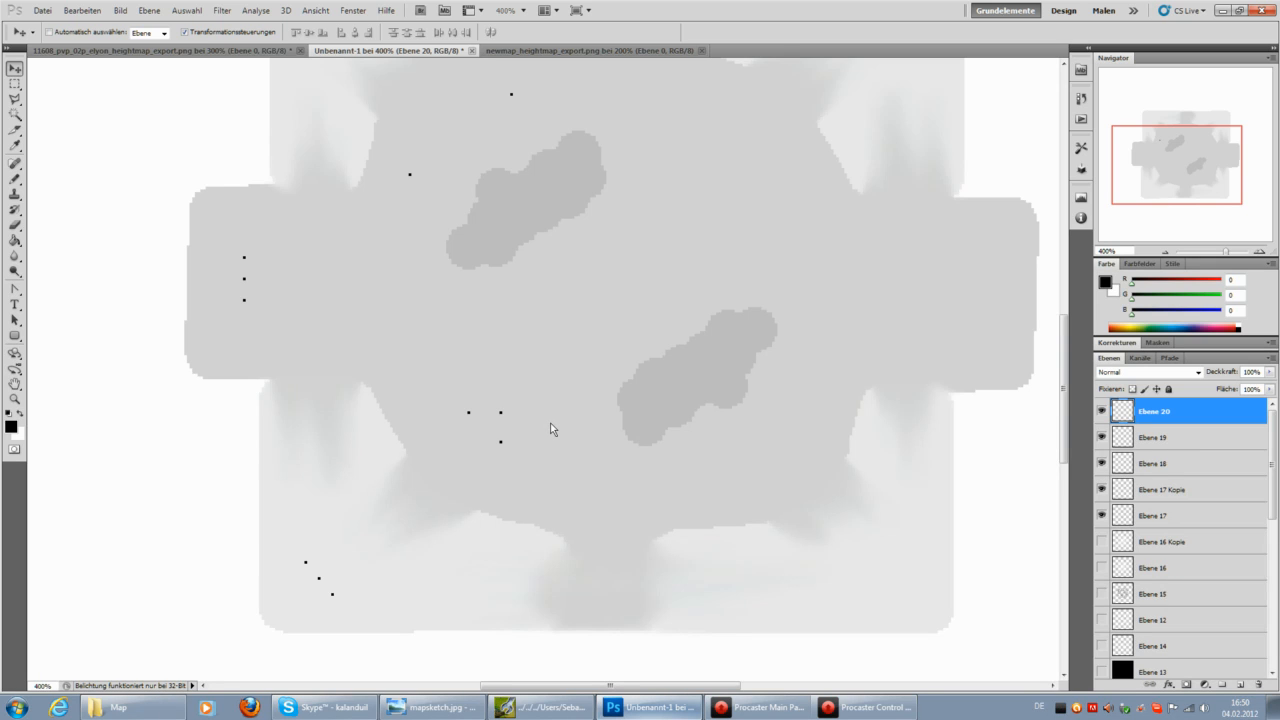
{"action": "key", "text": "ctrl+t"}
{"action": "key", "text": "Return"}
Select the five dot layers from Ebene 20 down to Ebene 17 and link them.
{"action": "double_click", "coordinate": [16, 400]}
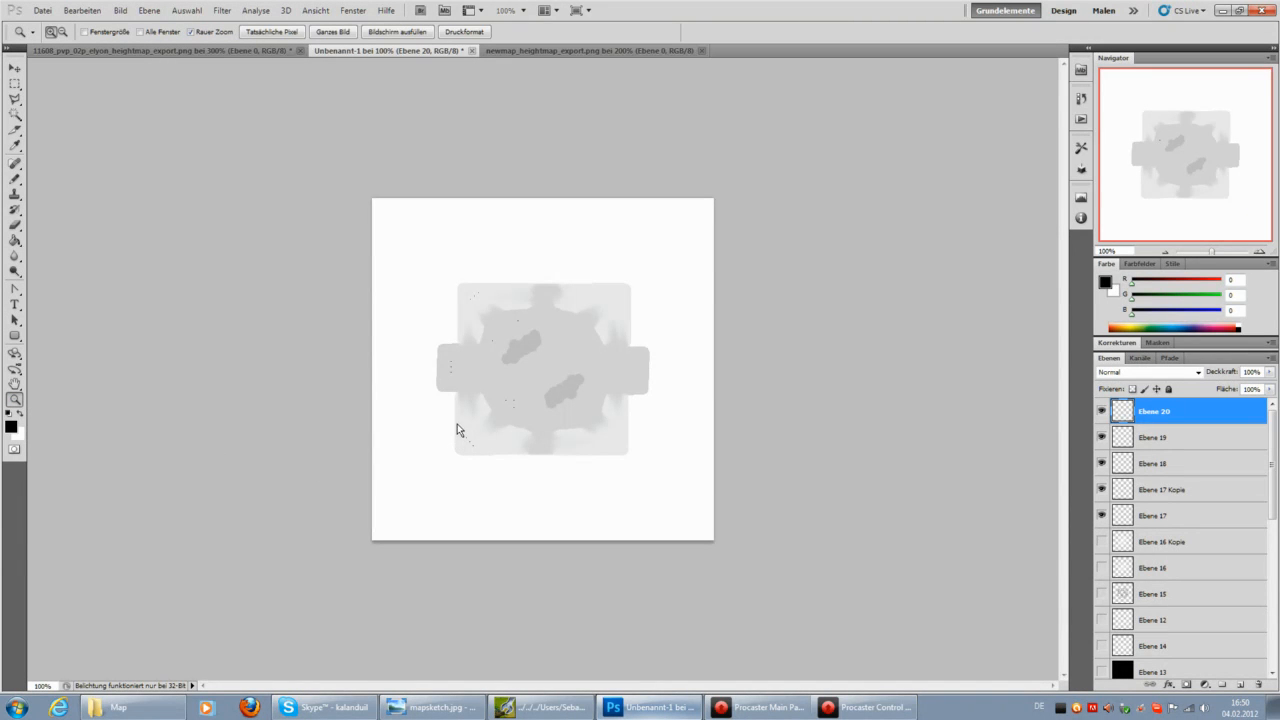
{"action": "left_click", "coordinate": [456, 434]}
{"action": "left_click", "coordinate": [344, 356]}
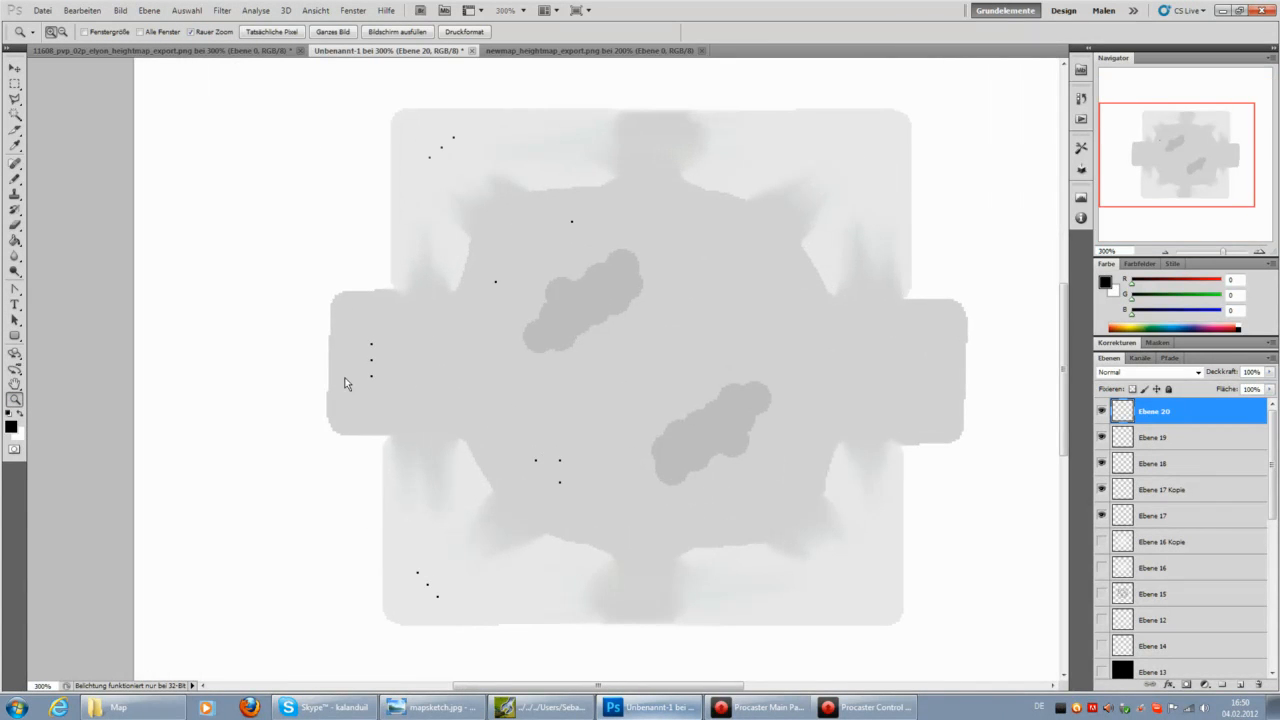
{"action": "scroll", "coordinate": [392, 470], "scroll_direction": "down", "scroll_amount": 1}
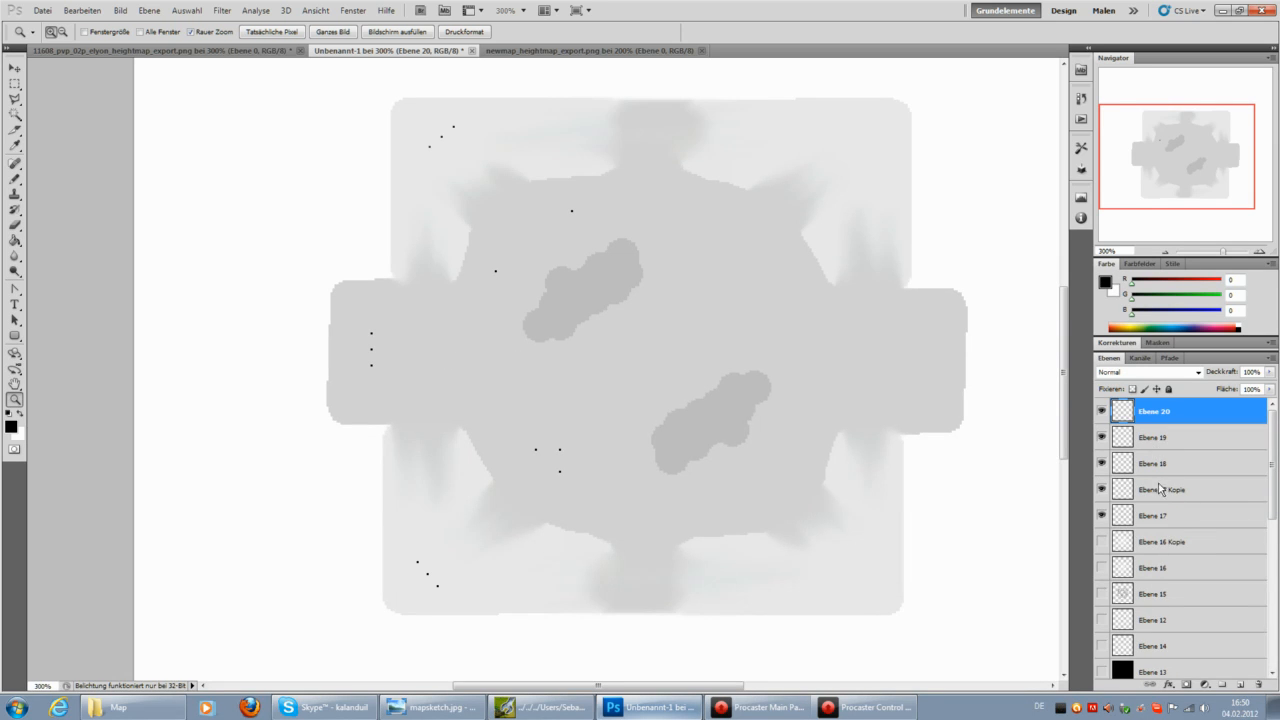
{"action": "left_click", "coordinate": [1160, 516], "text": "shift"}
{"action": "right_click", "coordinate": [1223, 446]}
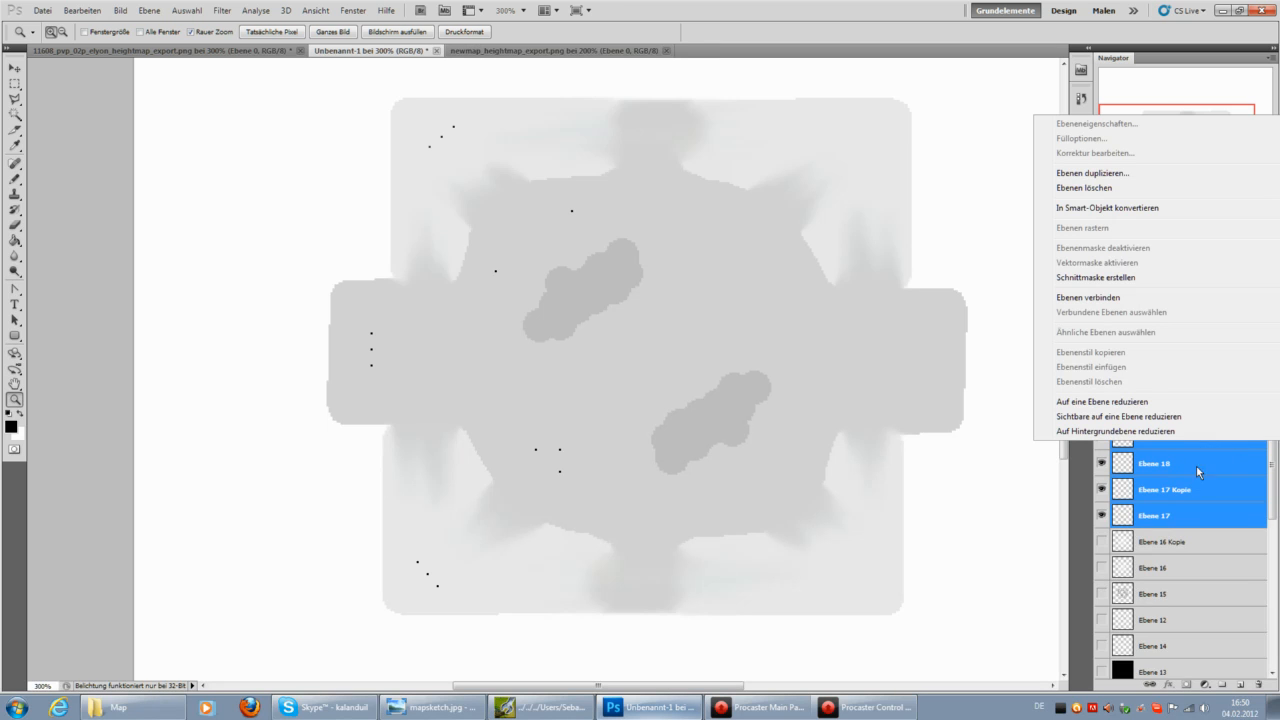
{"action": "left_click", "coordinate": [1106, 300]}
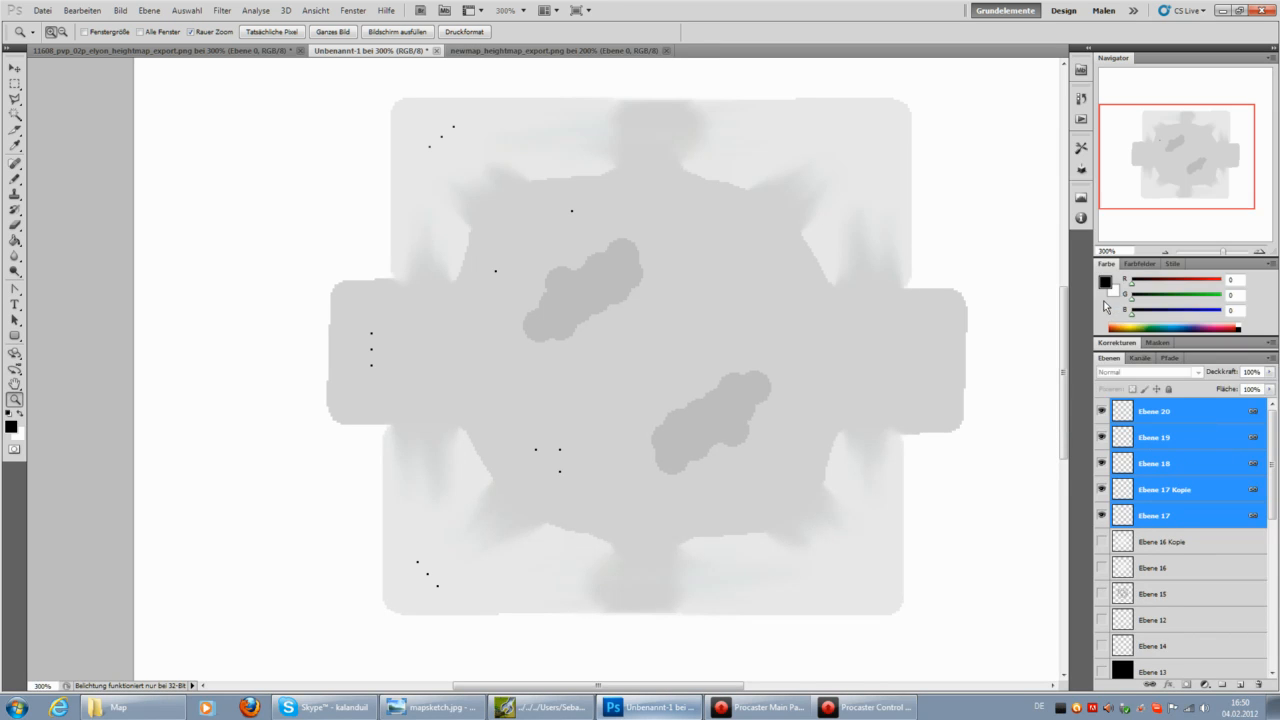
Remove the link between the five selected dot layers and merge them into a single layer.
{"action": "left_click", "coordinate": [148, 10]}
{"action": "left_click", "coordinate": [403, 94]}
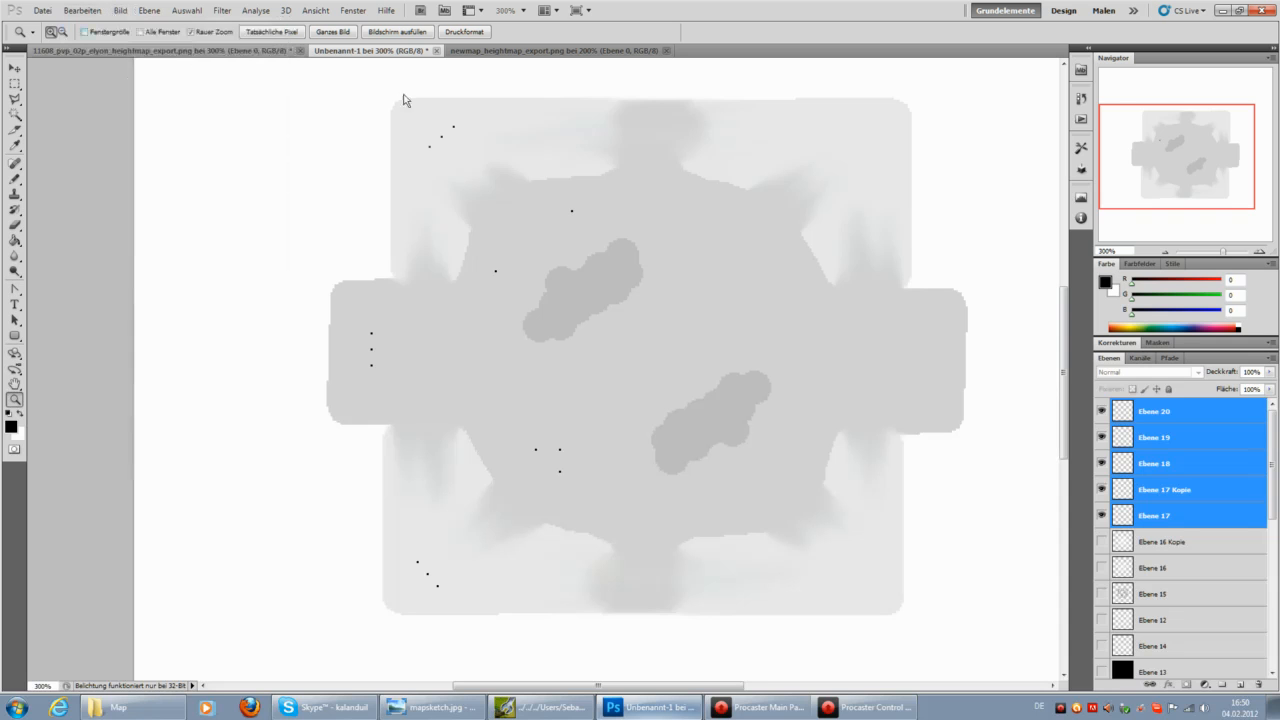
{"action": "left_click", "coordinate": [149, 10]}
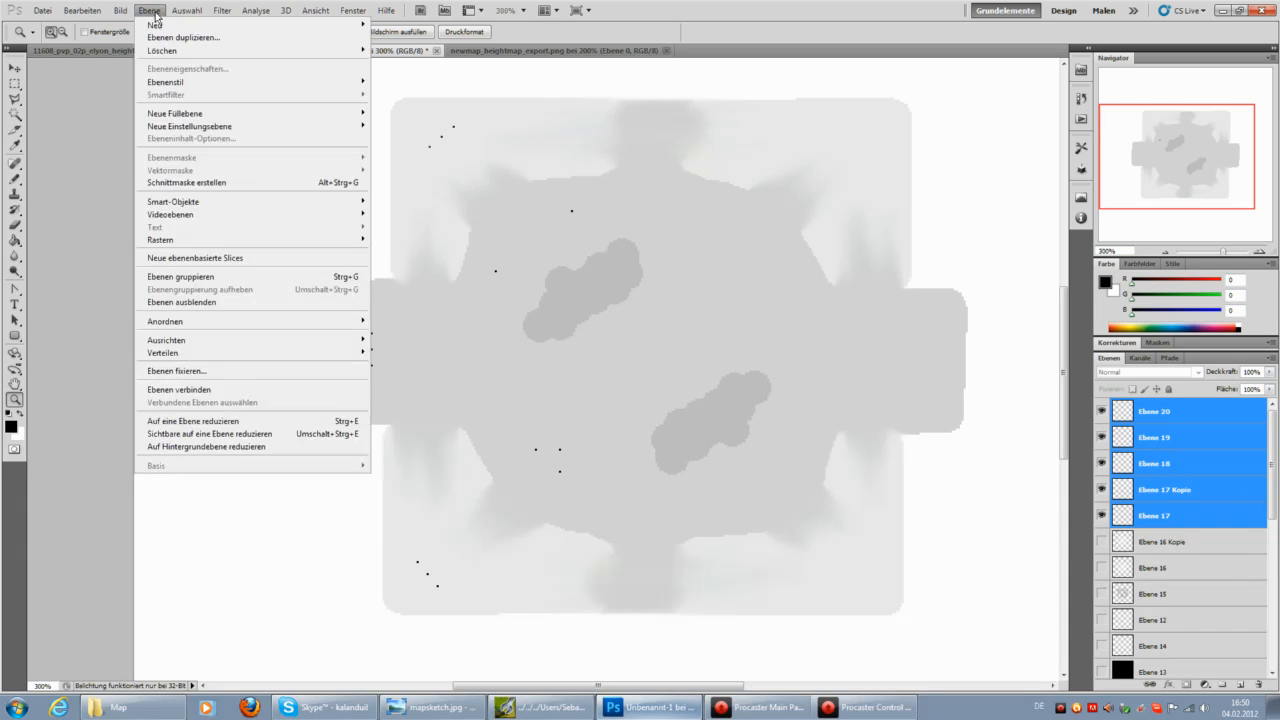
{"action": "left_click", "coordinate": [264, 434]}
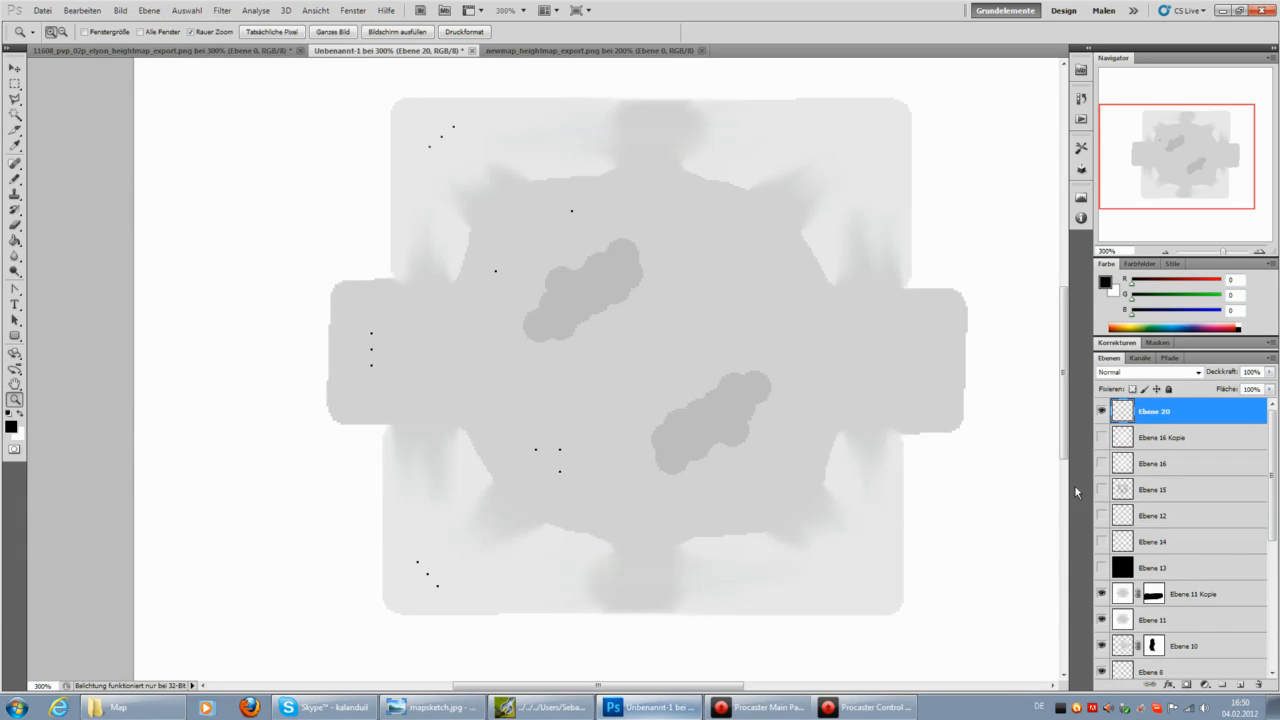
Duplicate the merged dot layer Ebene 20.
{"action": "left_click", "coordinate": [82, 10]}
{"action": "left_click", "coordinate": [168, 117]}
{"action": "left_click", "coordinate": [86, 11]}
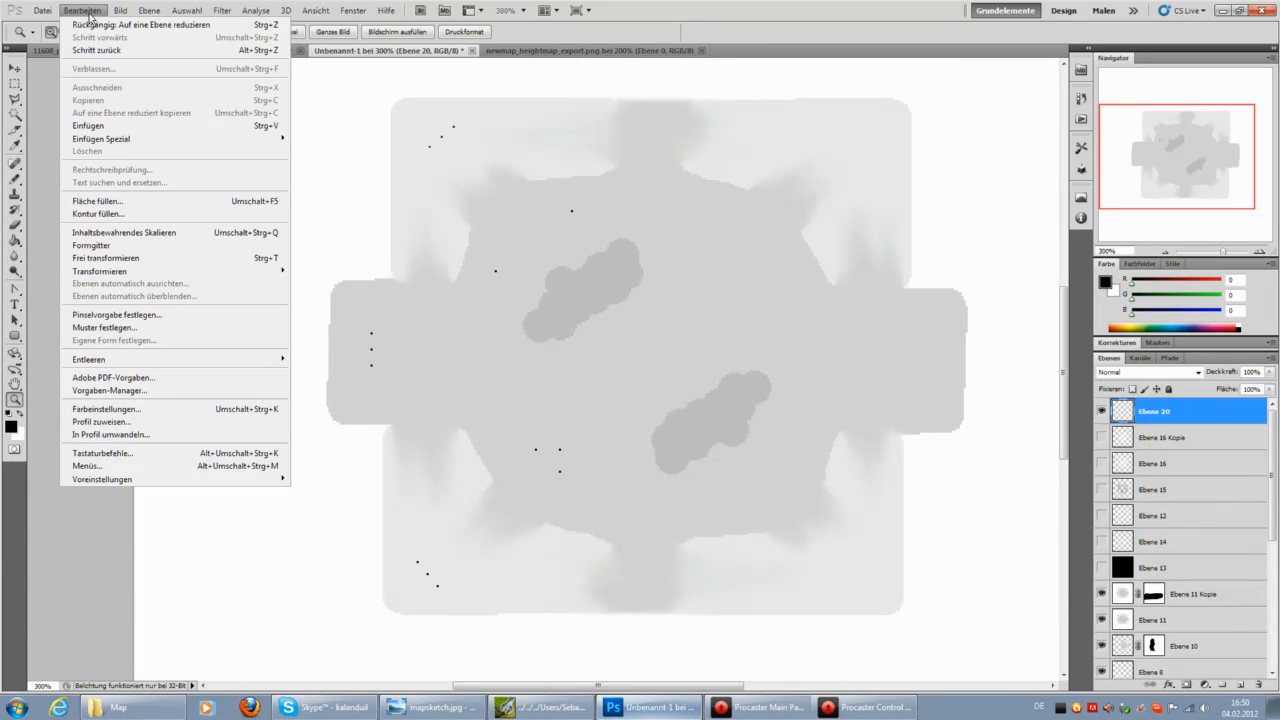
{"action": "mouse_move", "coordinate": [149, 10]}
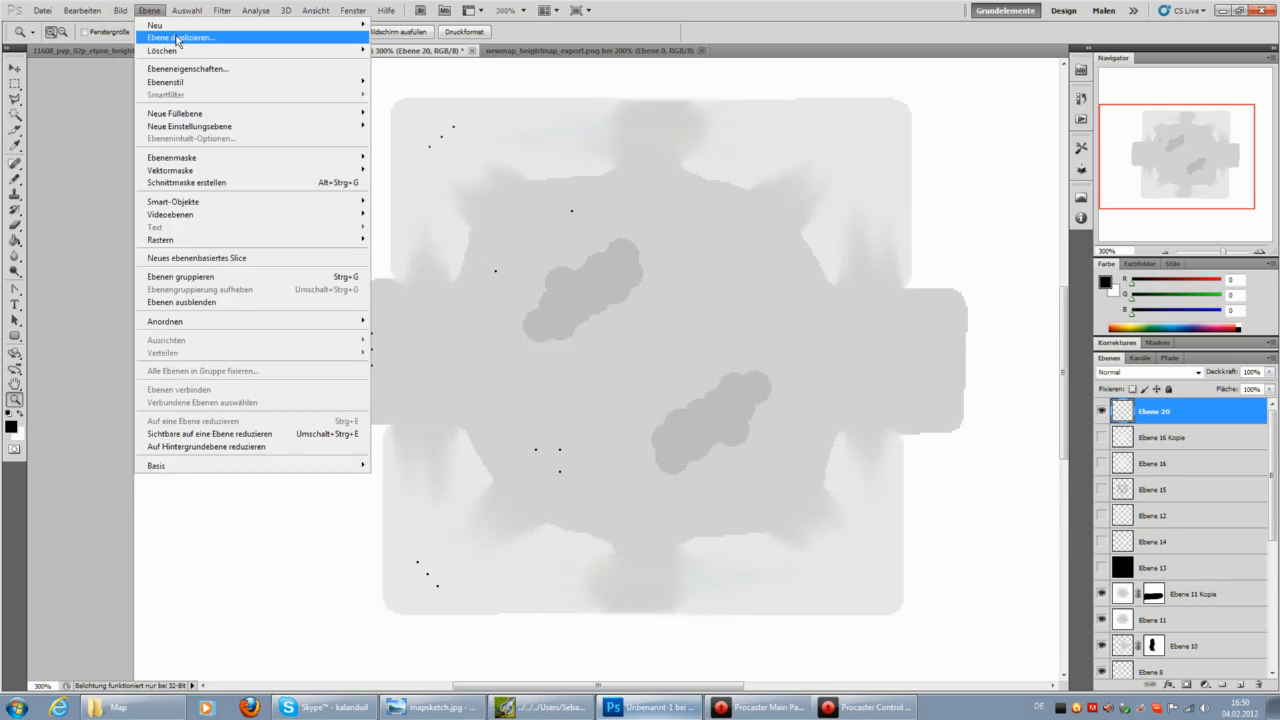
{"action": "left_click", "coordinate": [180, 37]}
{"action": "left_click", "coordinate": [762, 214]}
Rotate the duplicated dot layer by 180° and move it across to the opposite, eastern half of the map.
{"action": "left_click", "coordinate": [82, 10]}
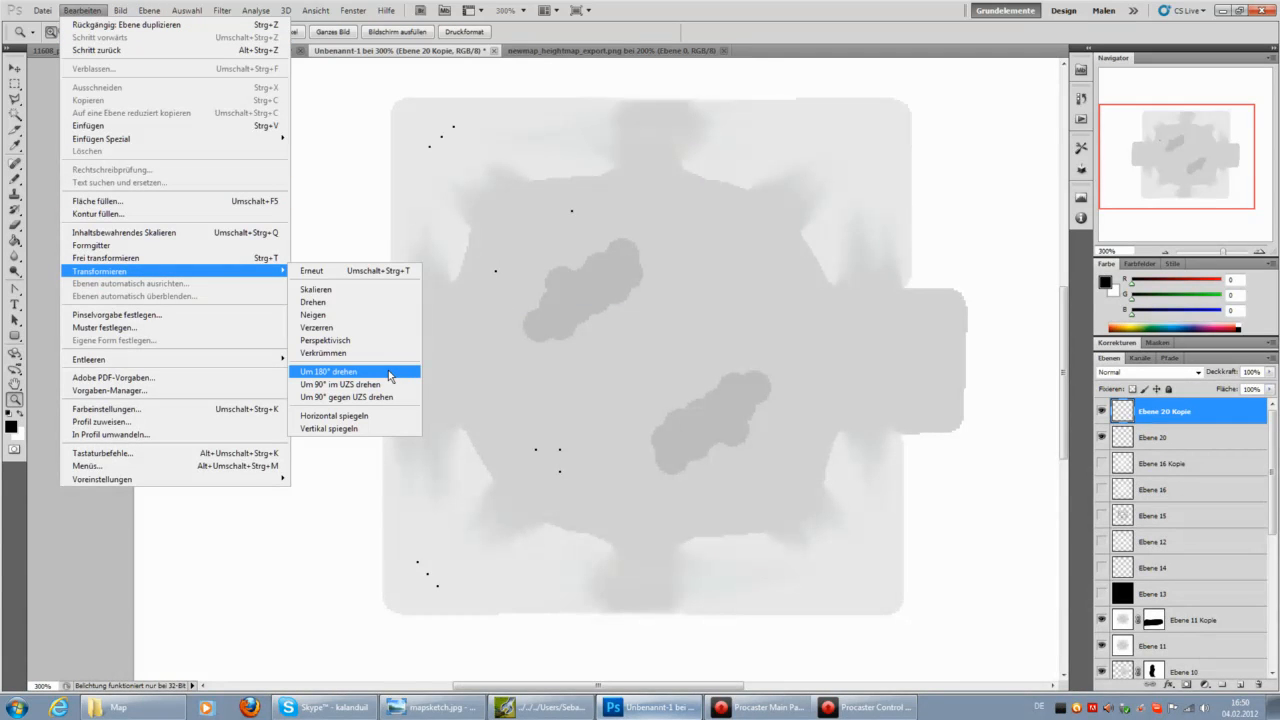
{"action": "left_click", "coordinate": [388, 370]}
{"action": "left_click", "coordinate": [14, 68]}
{"action": "left_click_drag", "start_coordinate": [508, 398], "coordinate": [861, 414]}
Compare the outer dots' distance to the map edge on both wings and shift the rotated copy four pixels to the right.
{"action": "left_click", "coordinate": [15, 399]}
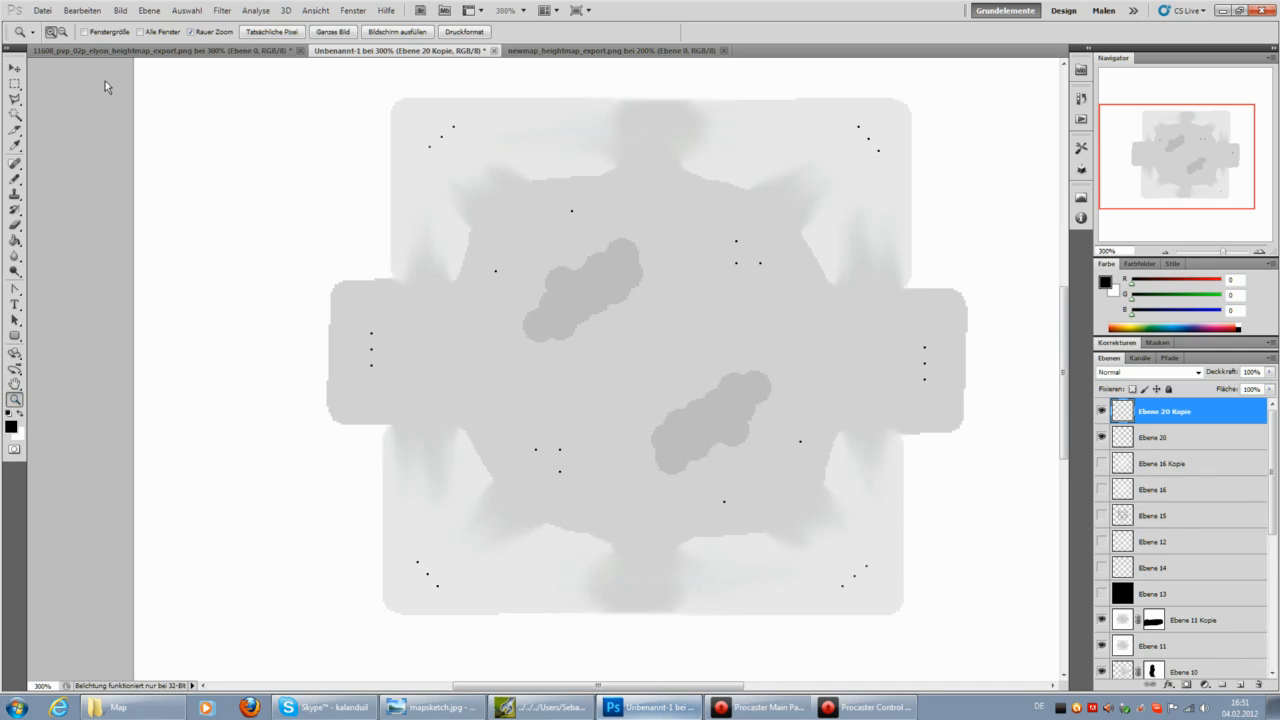
{"action": "left_click_drag", "start_coordinate": [352, 323], "coordinate": [360, 364]}
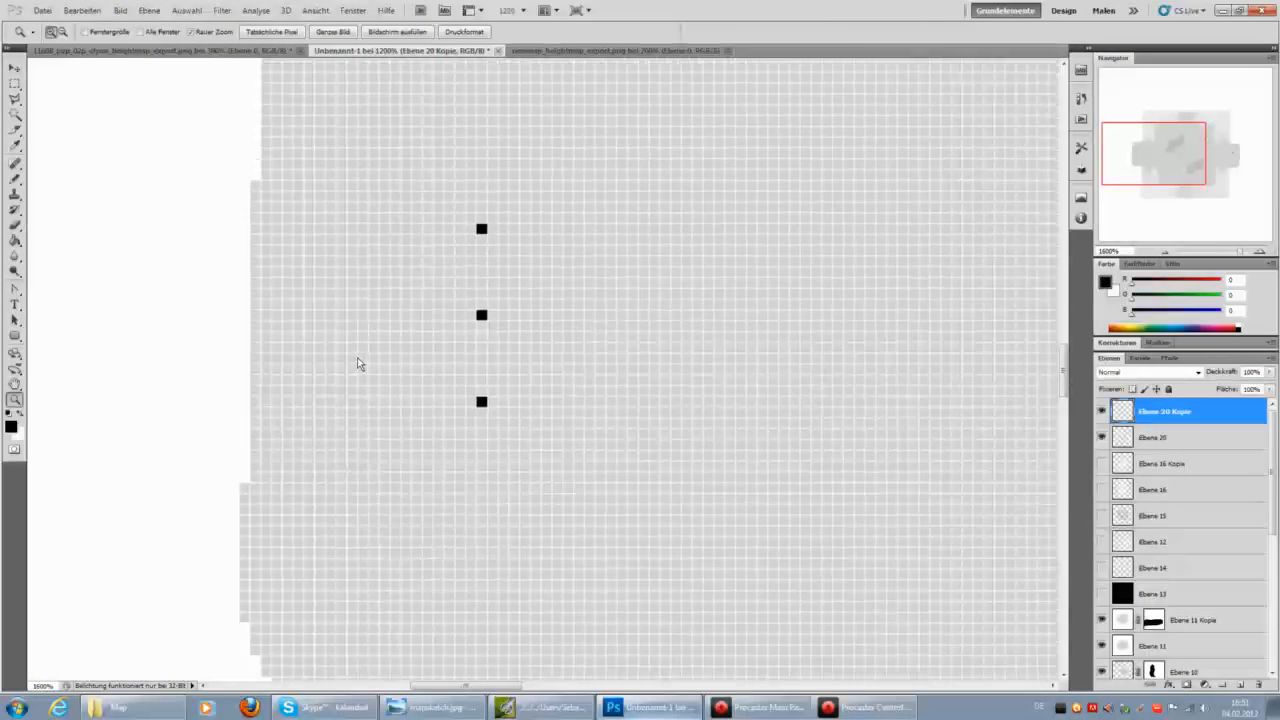
{"action": "left_click", "coordinate": [360, 364]}
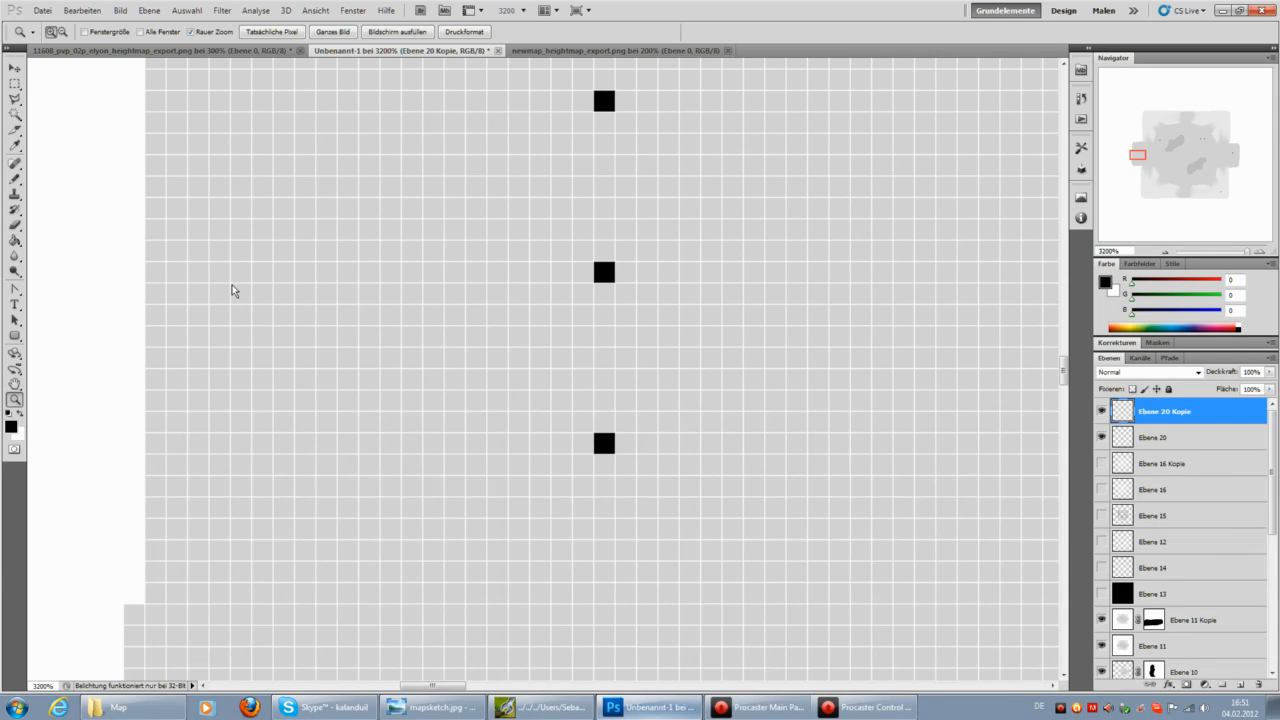
{"action": "left_click", "coordinate": [1237, 162]}
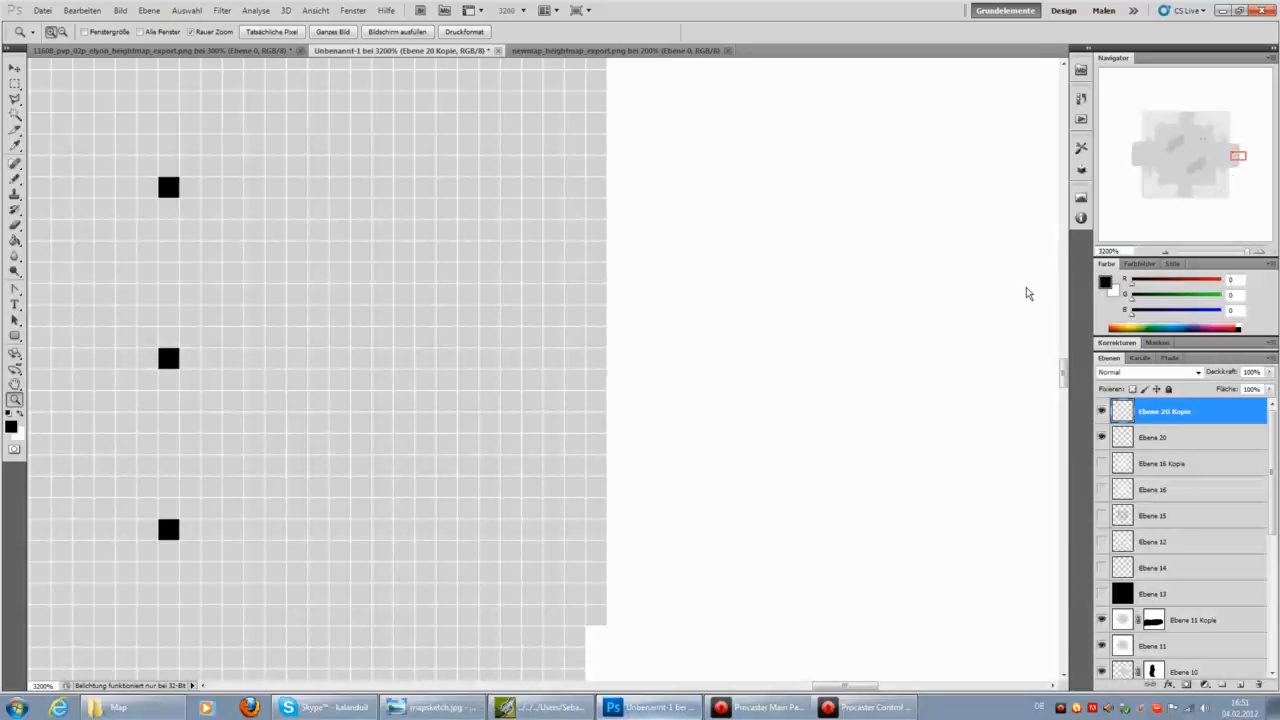
{"action": "left_click_drag", "start_coordinate": [1251, 161], "coordinate": [1237, 160]}
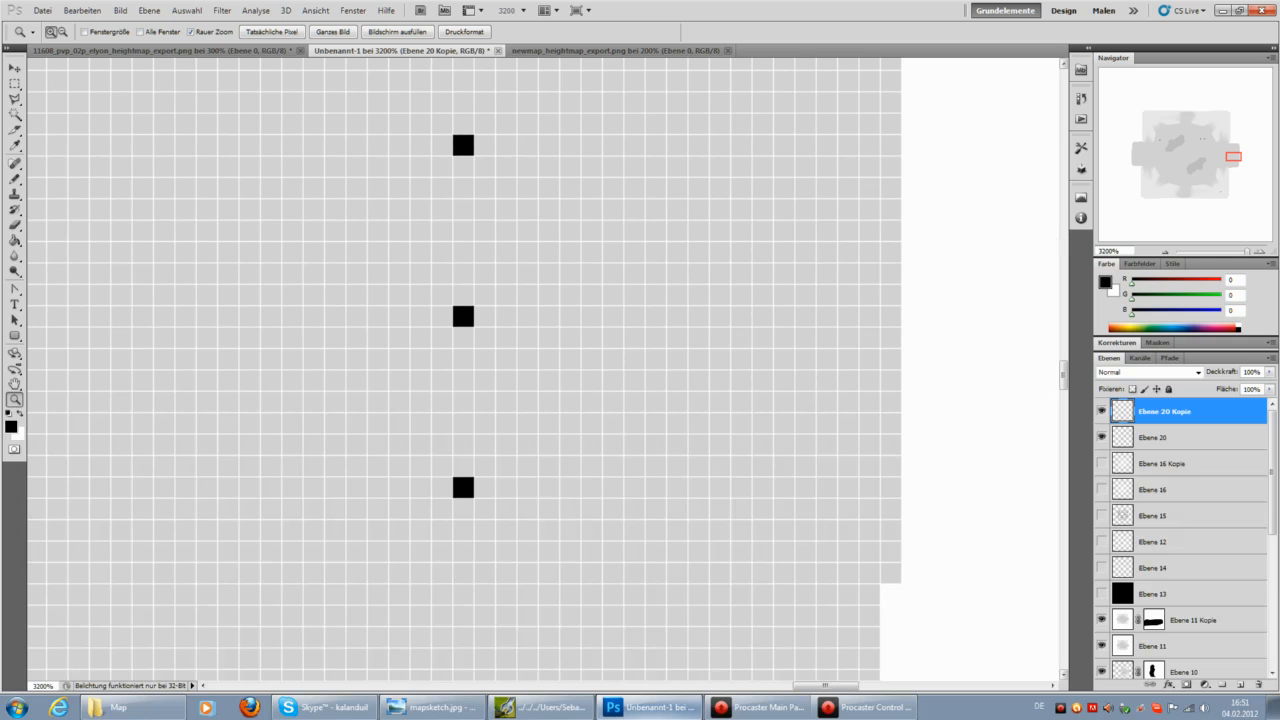
{"action": "left_click", "coordinate": [15, 67]}
{"action": "key", "text": "Right"}
{"action": "key", "text": "Right"}
{"action": "key", "text": "Right"}
{"action": "key", "text": "Right"}
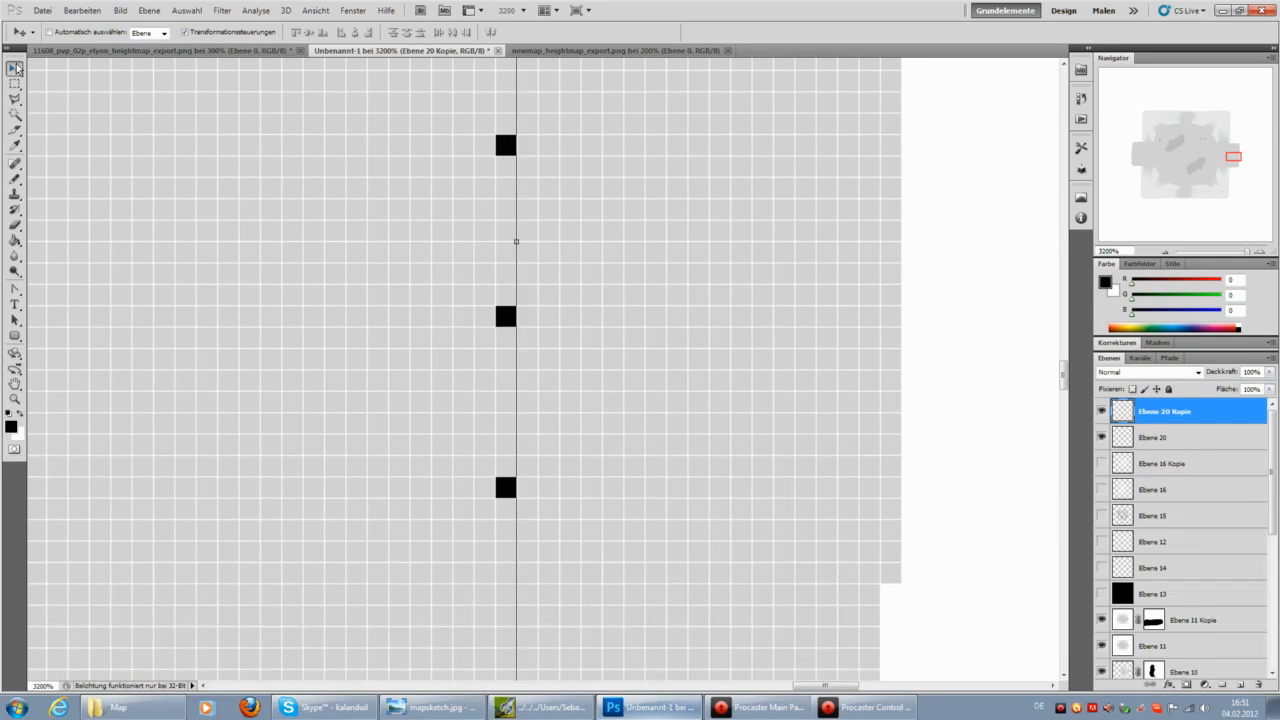
Try moving the rotated dot layer horizontally across the map to different positions.
{"action": "double_click", "coordinate": [15, 398]}
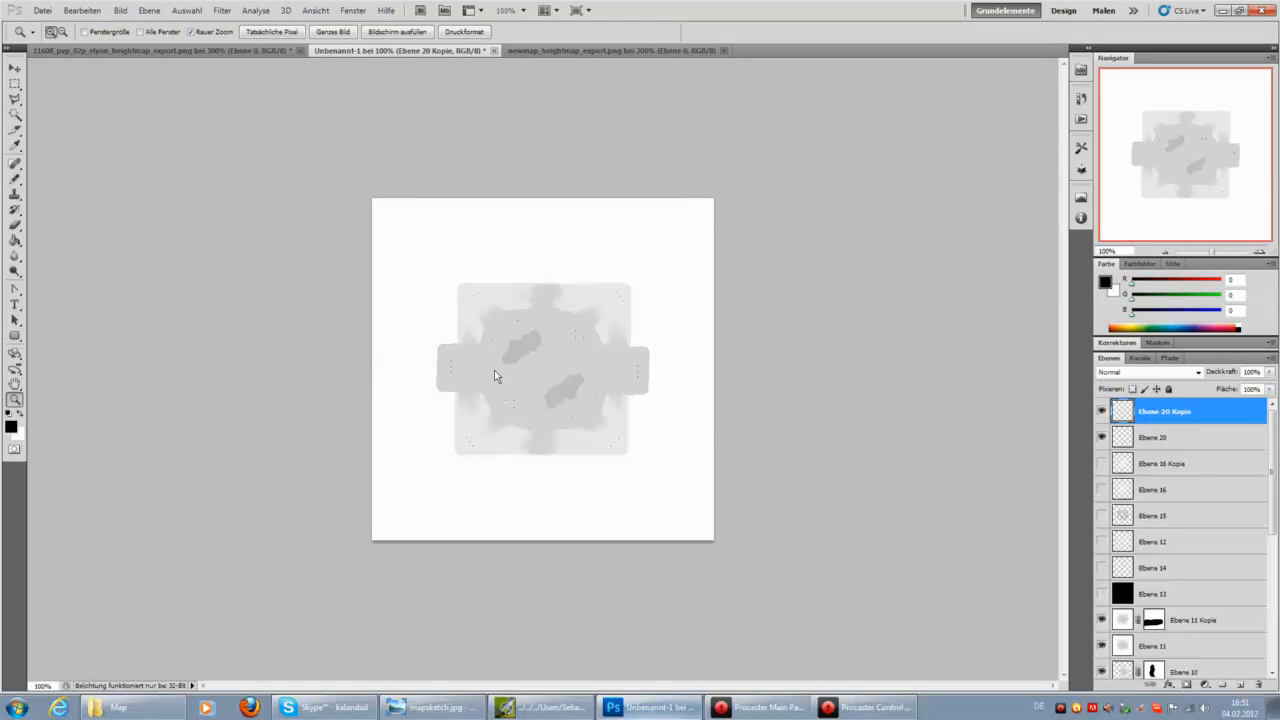
{"action": "left_click", "coordinate": [494, 375]}
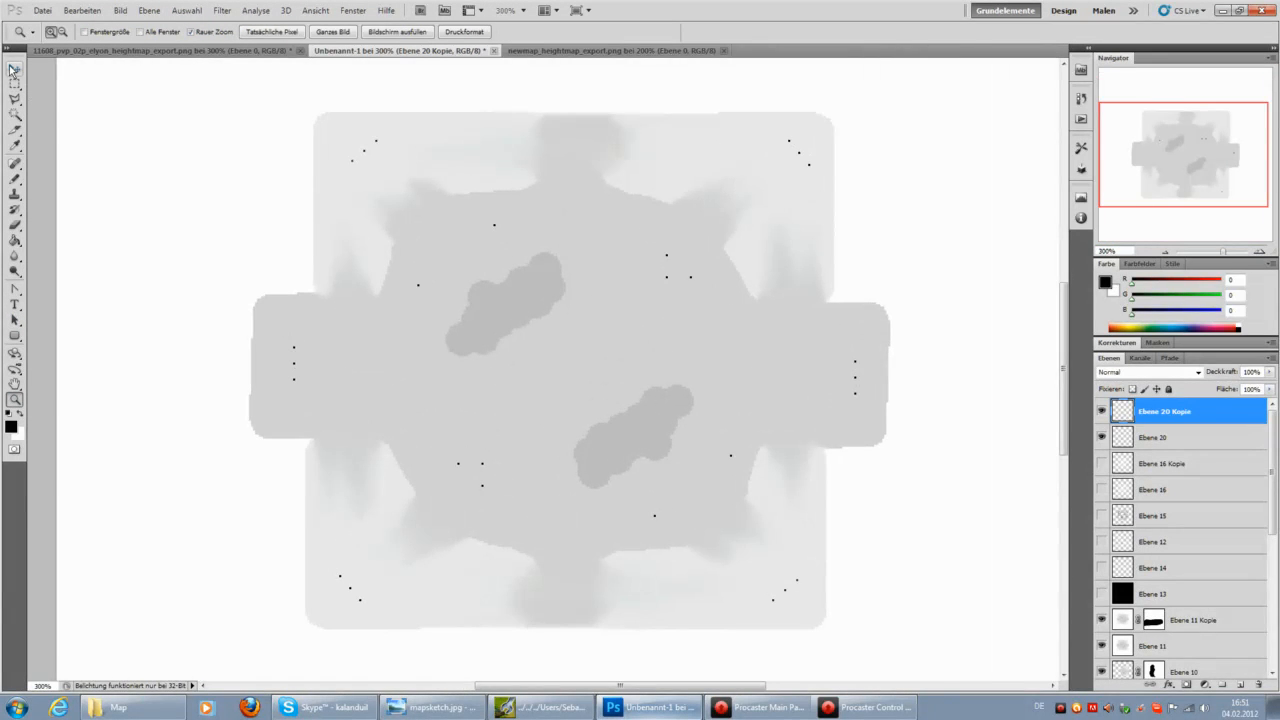
{"action": "left_click", "coordinate": [14, 68]}
{"action": "left_click_drag", "start_coordinate": [811, 439], "coordinate": [683, 427]}
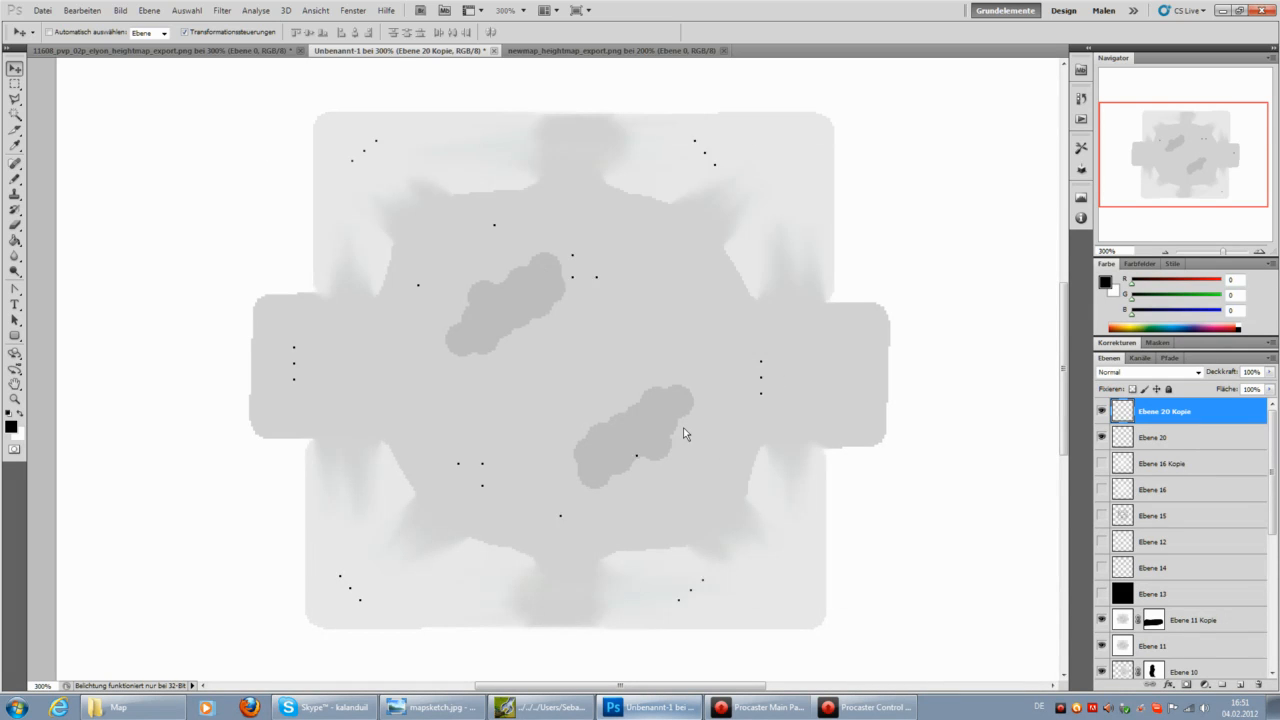
{"action": "left_click_drag", "start_coordinate": [254, 405], "coordinate": [249, 405]}
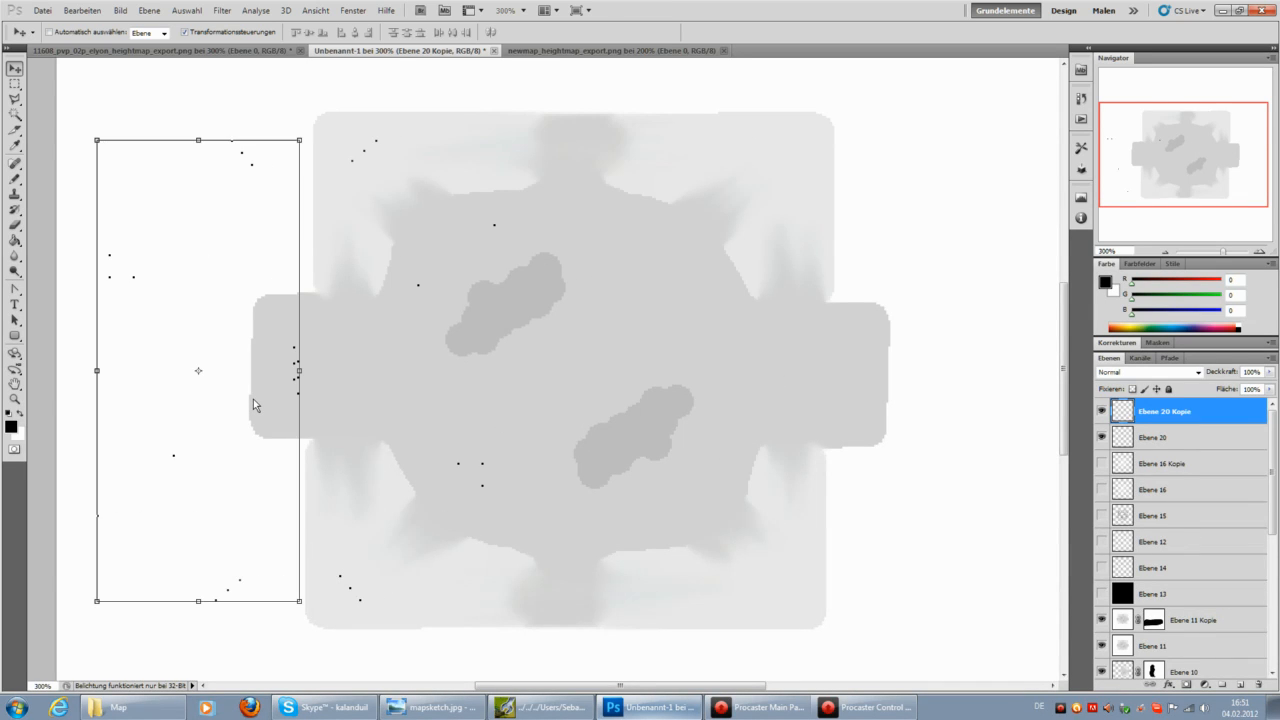
{"action": "left_click_drag", "start_coordinate": [253, 399], "coordinate": [233, 416]}
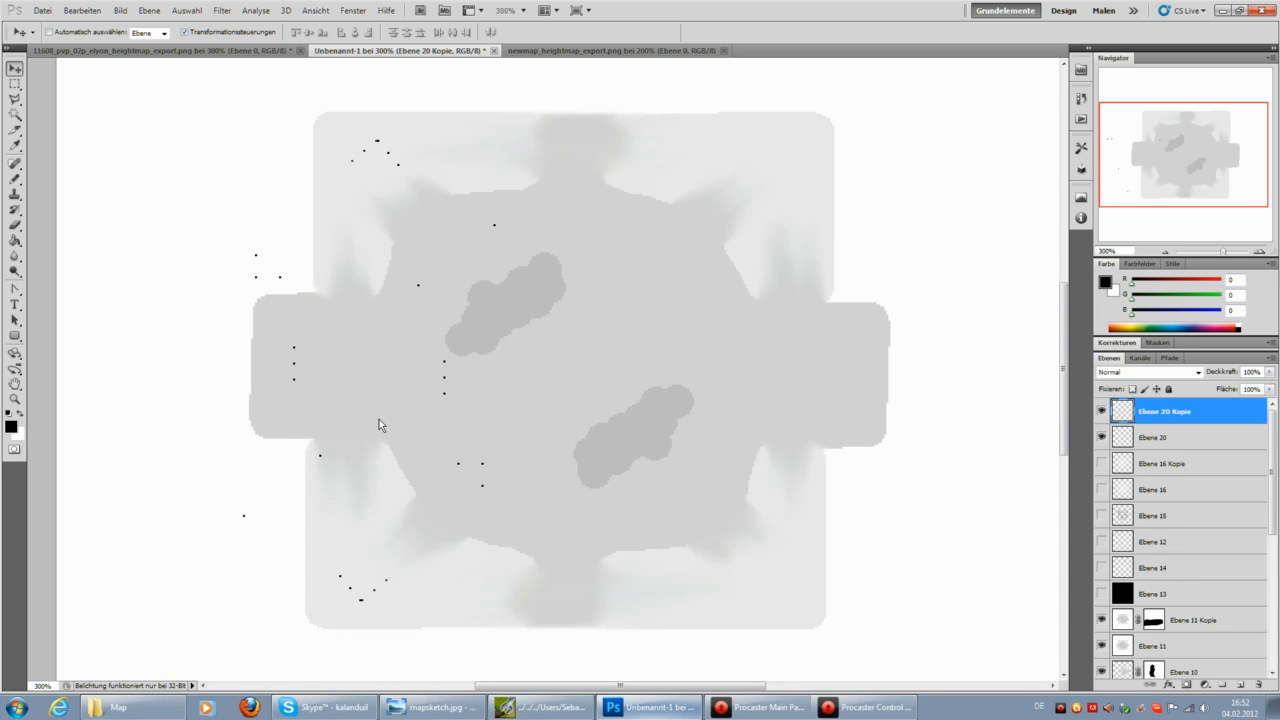
{"action": "left_click_drag", "start_coordinate": [773, 423], "coordinate": [789, 423]}
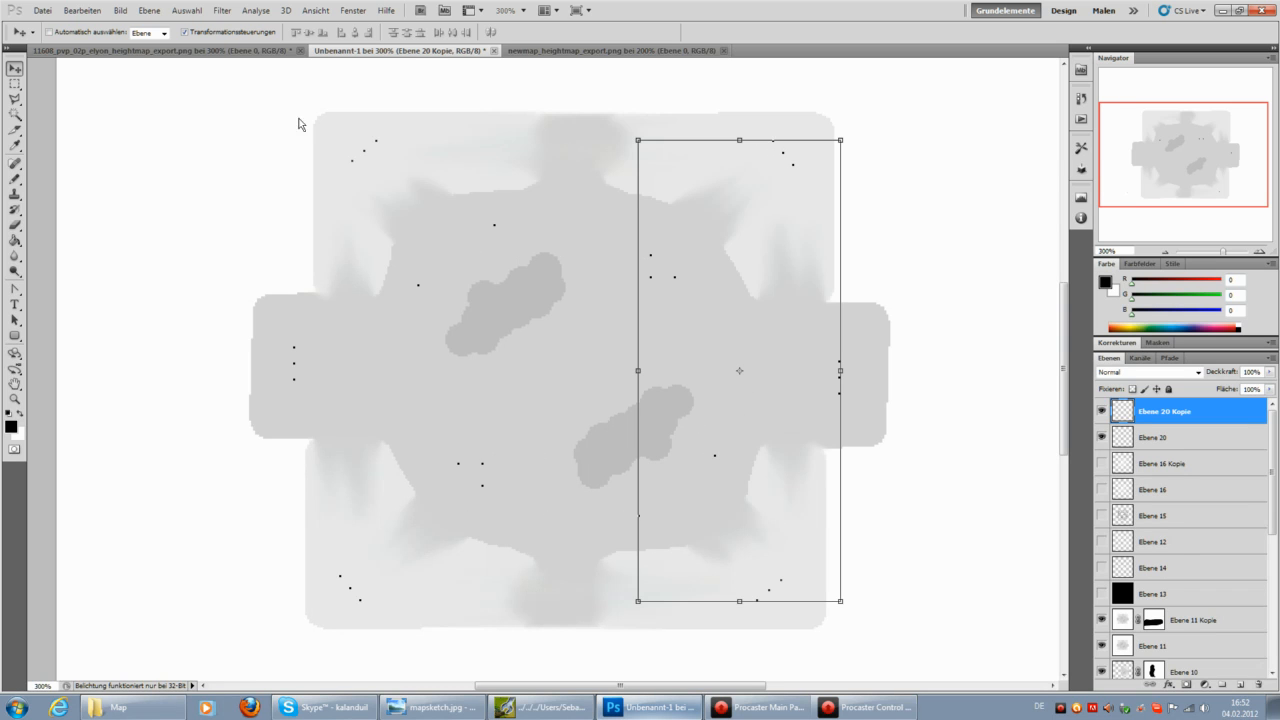
Undo the trial moves and return the rotated dot layer to its nudged position in the history.
{"action": "left_click", "coordinate": [82, 10]}
{"action": "left_click", "coordinate": [86, 12]}
{"action": "left_click", "coordinate": [87, 12]}
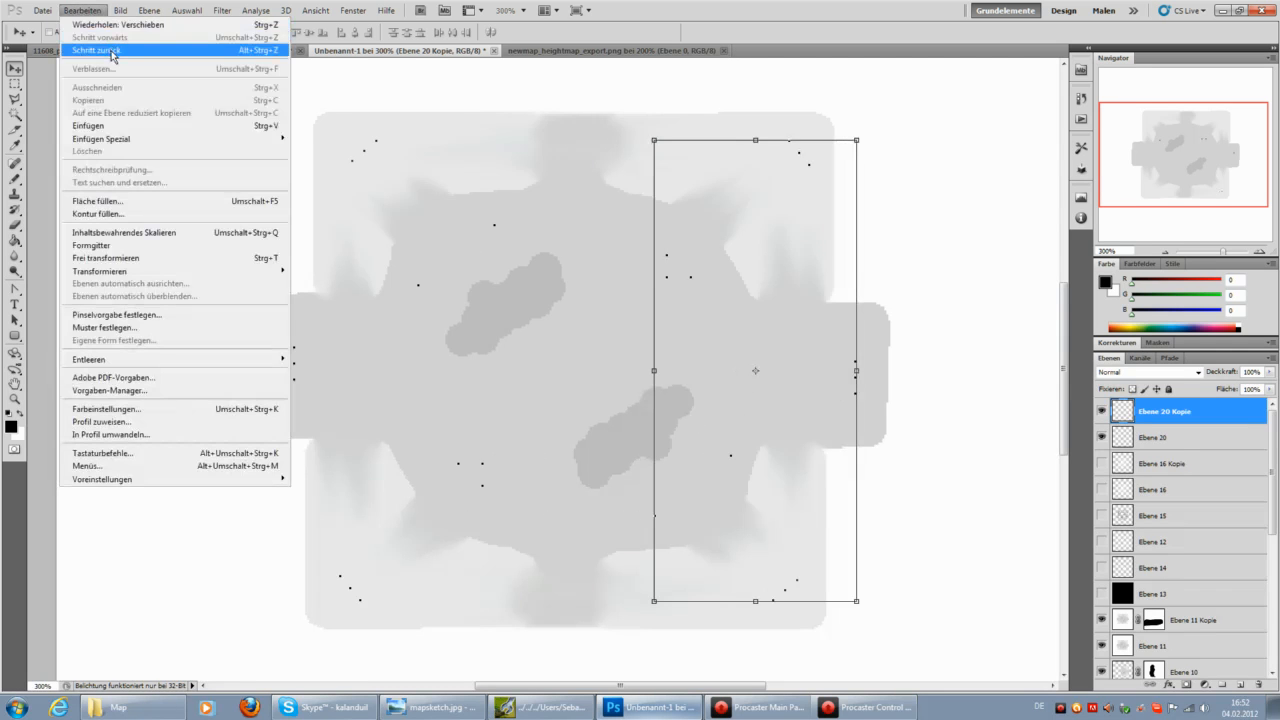
{"action": "left_click", "coordinate": [705, 8]}
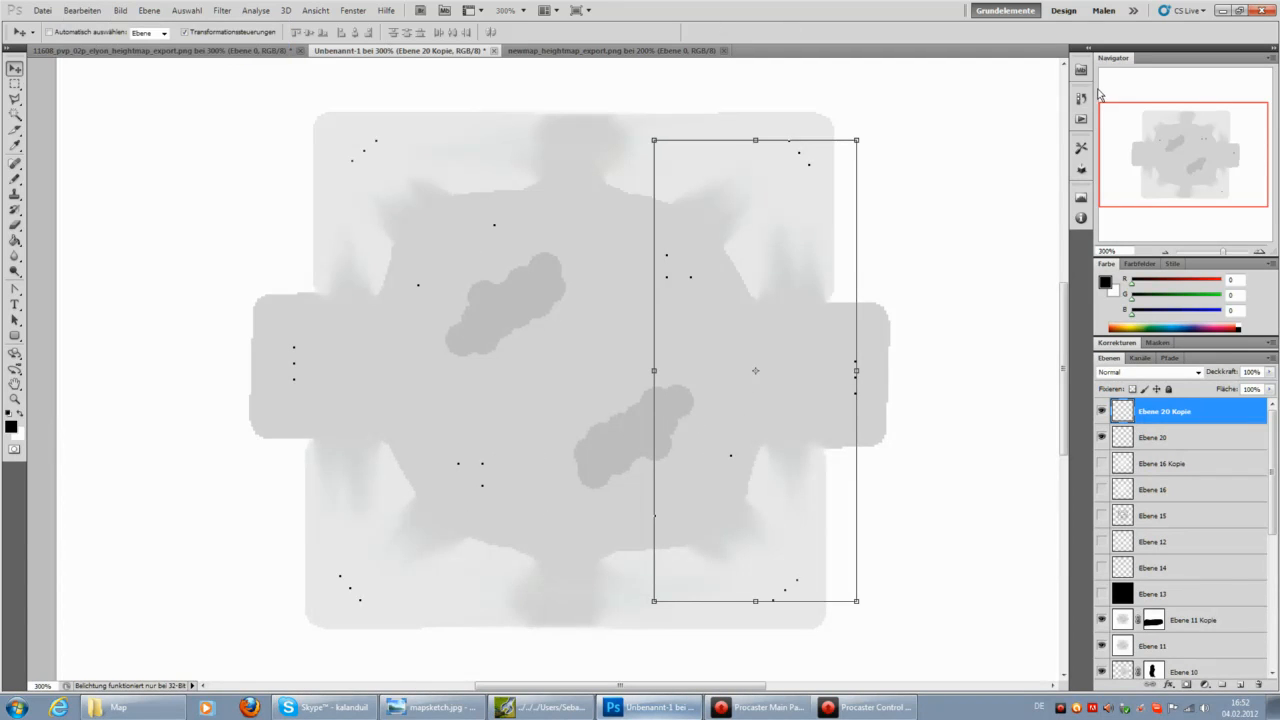
{"action": "left_click", "coordinate": [1081, 117]}
{"action": "left_click", "coordinate": [972, 264]}
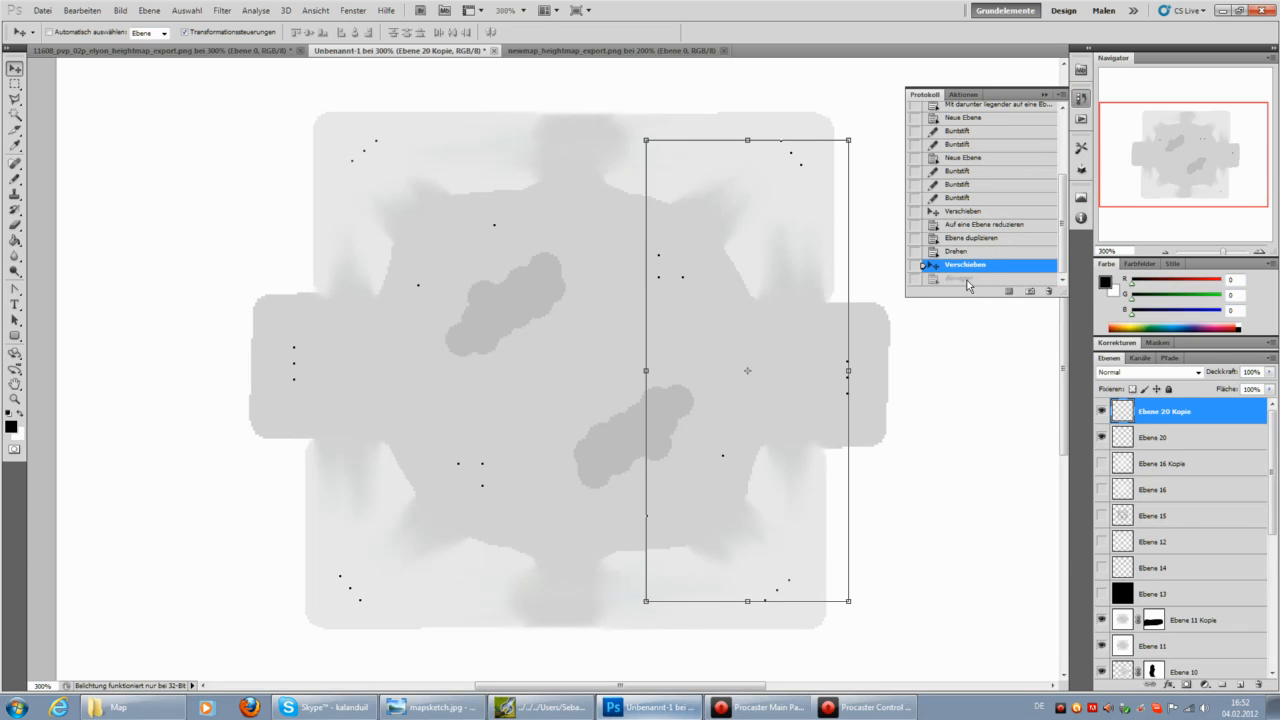
{"action": "left_click", "coordinate": [970, 279]}
{"action": "left_click", "coordinate": [1088, 118]}
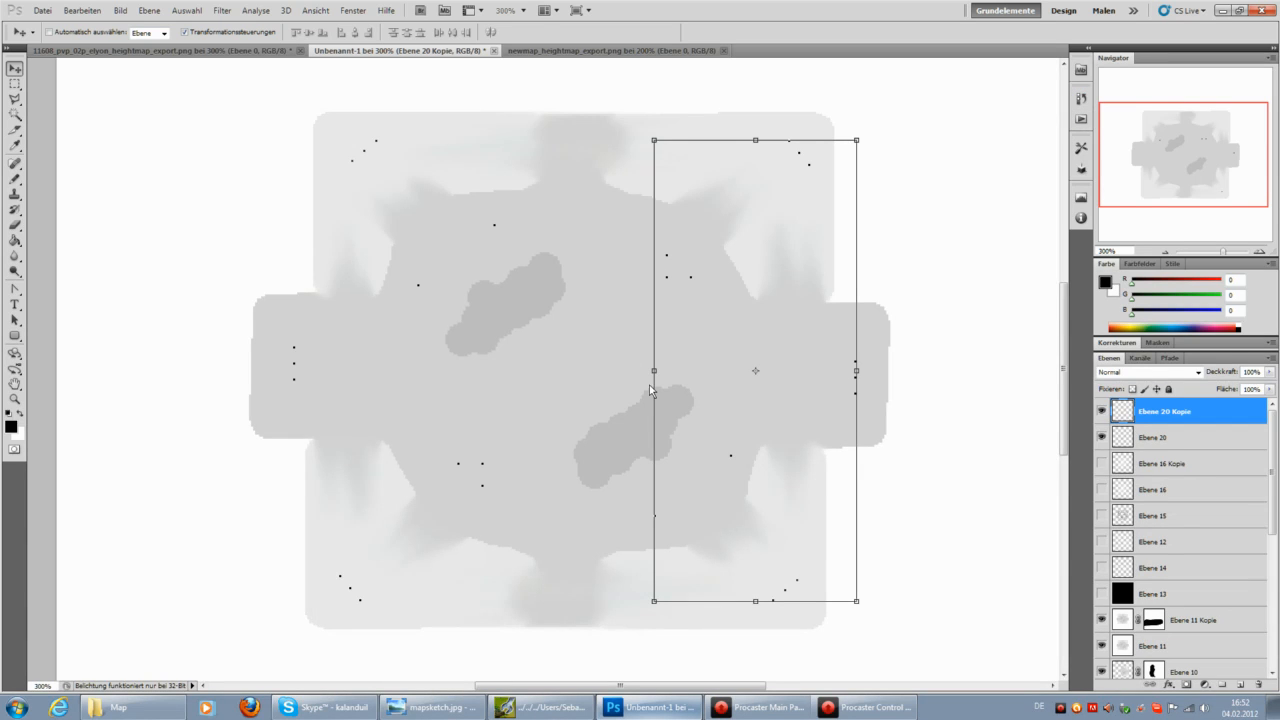
Create a new document of 1 × 1 pixel.
{"action": "double_click", "coordinate": [15, 398]}
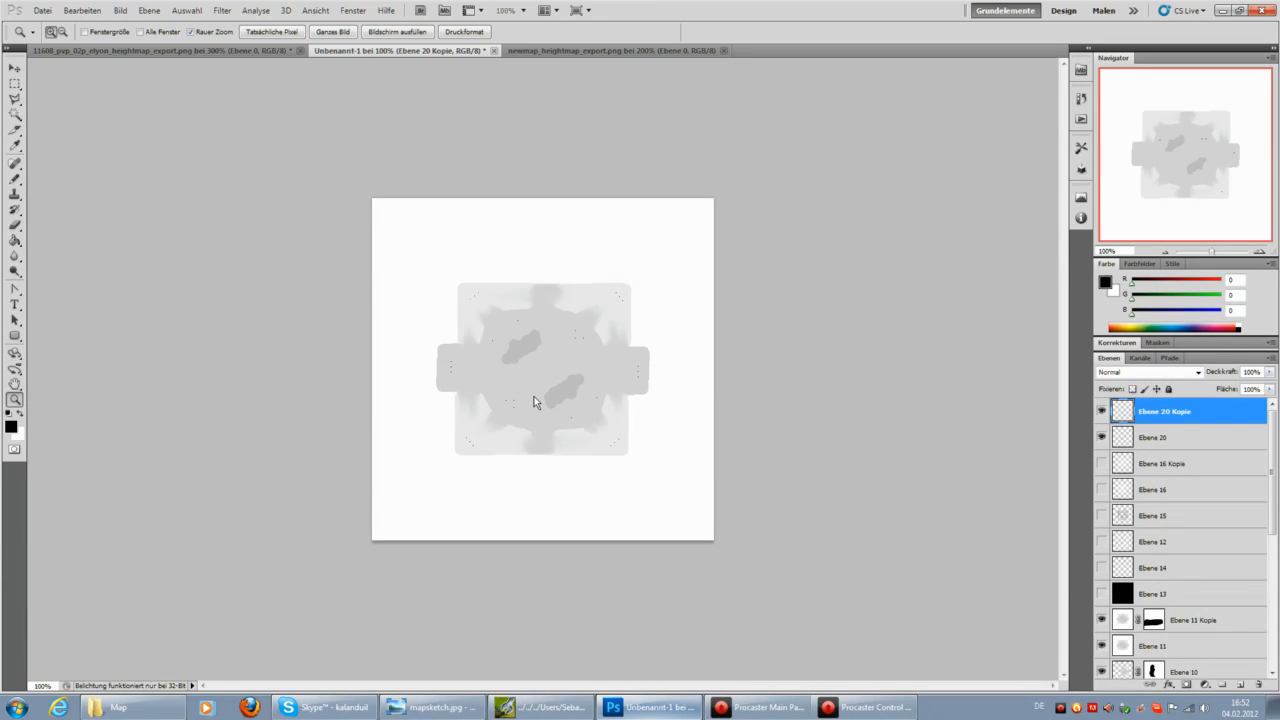
{"action": "left_click", "coordinate": [43, 11]}
{"action": "left_click", "coordinate": [52, 26]}
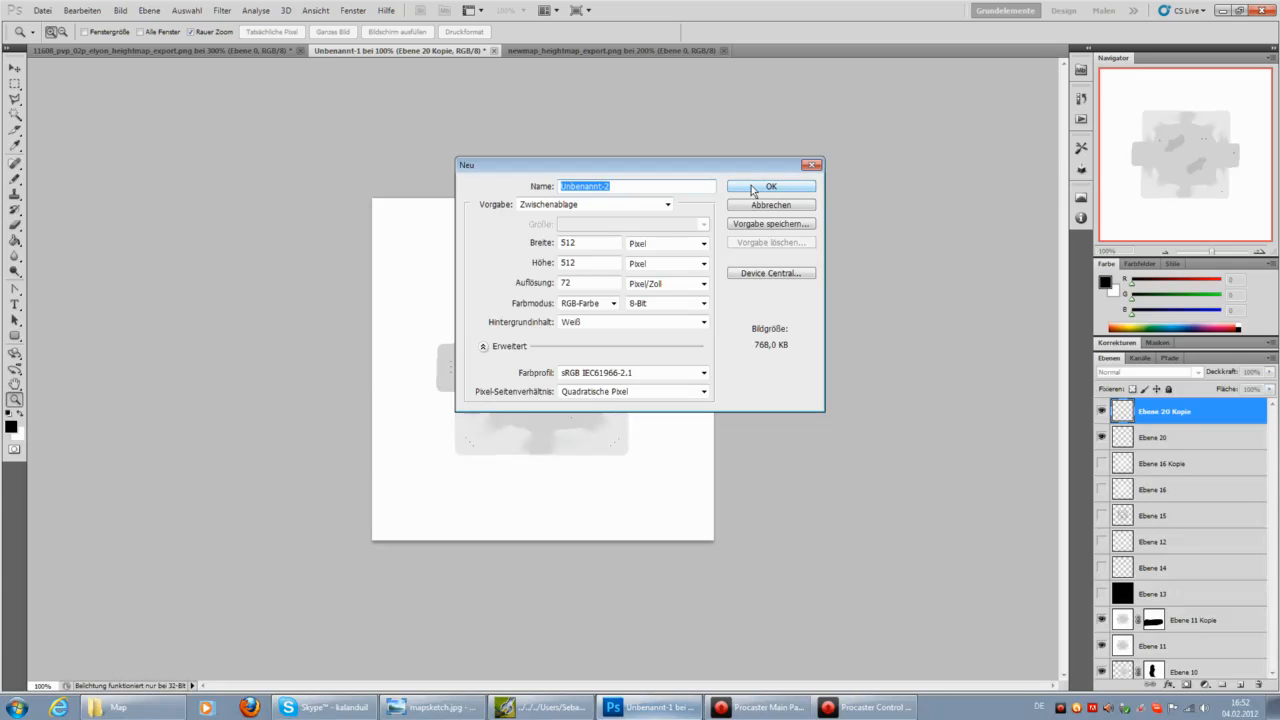
{"action": "left_click_drag", "start_coordinate": [585, 247], "coordinate": [557, 263]}
{"action": "type", "text": "11"}
{"action": "left_click", "coordinate": [771, 188]}
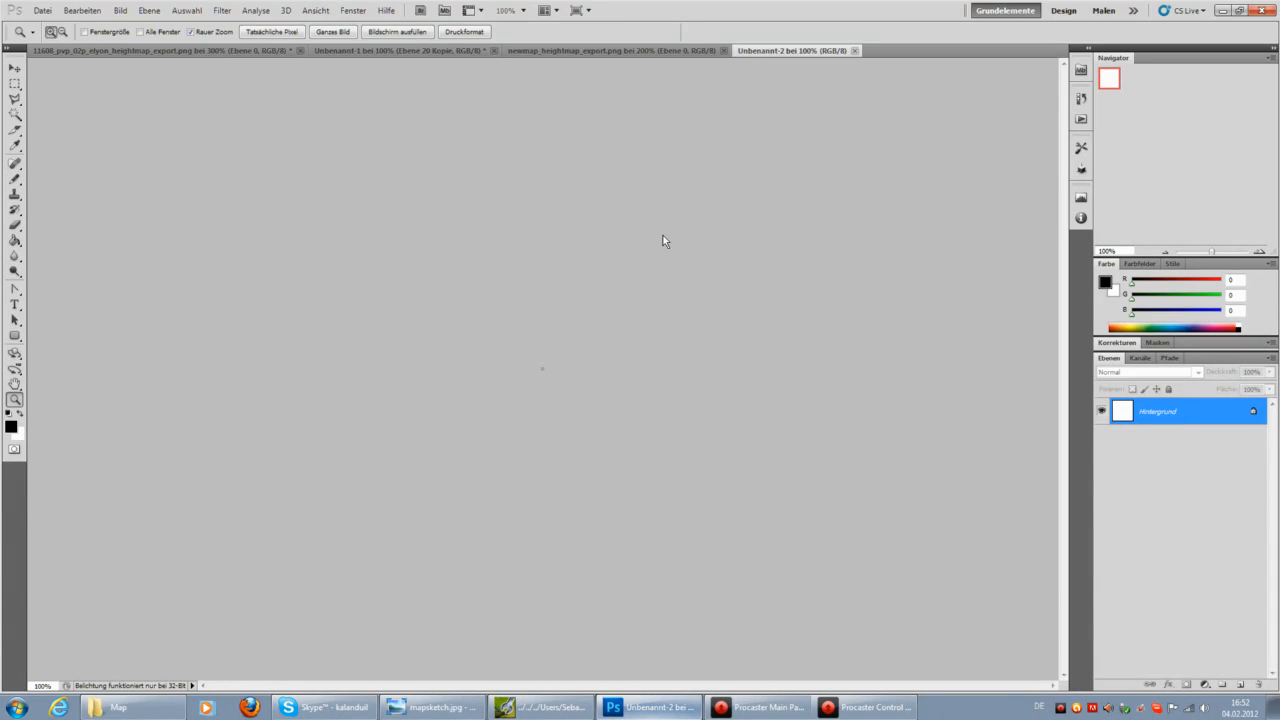
Close the one-pixel document and place a single black pixel on a new layer at the map's centre.
{"action": "left_click", "coordinate": [855, 50]}
{"action": "key", "text": "ctrl+shift+alt+n"}
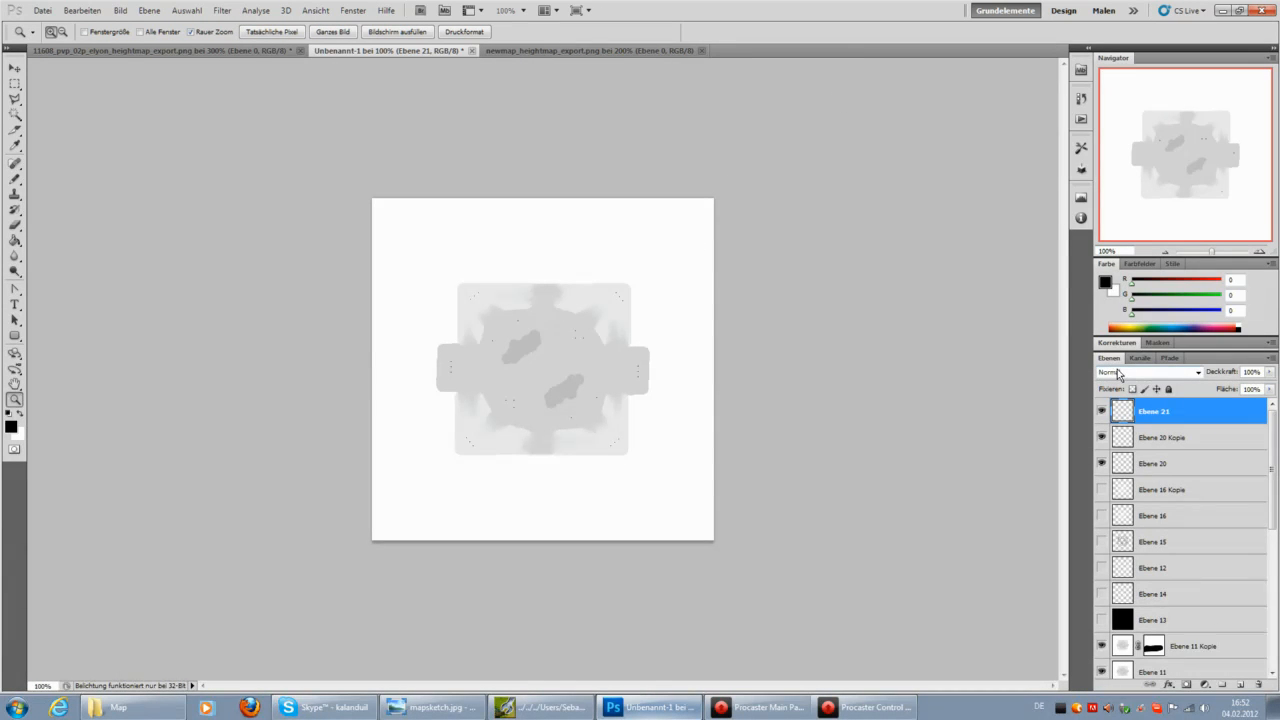
{"action": "left_click", "coordinate": [540, 371]}
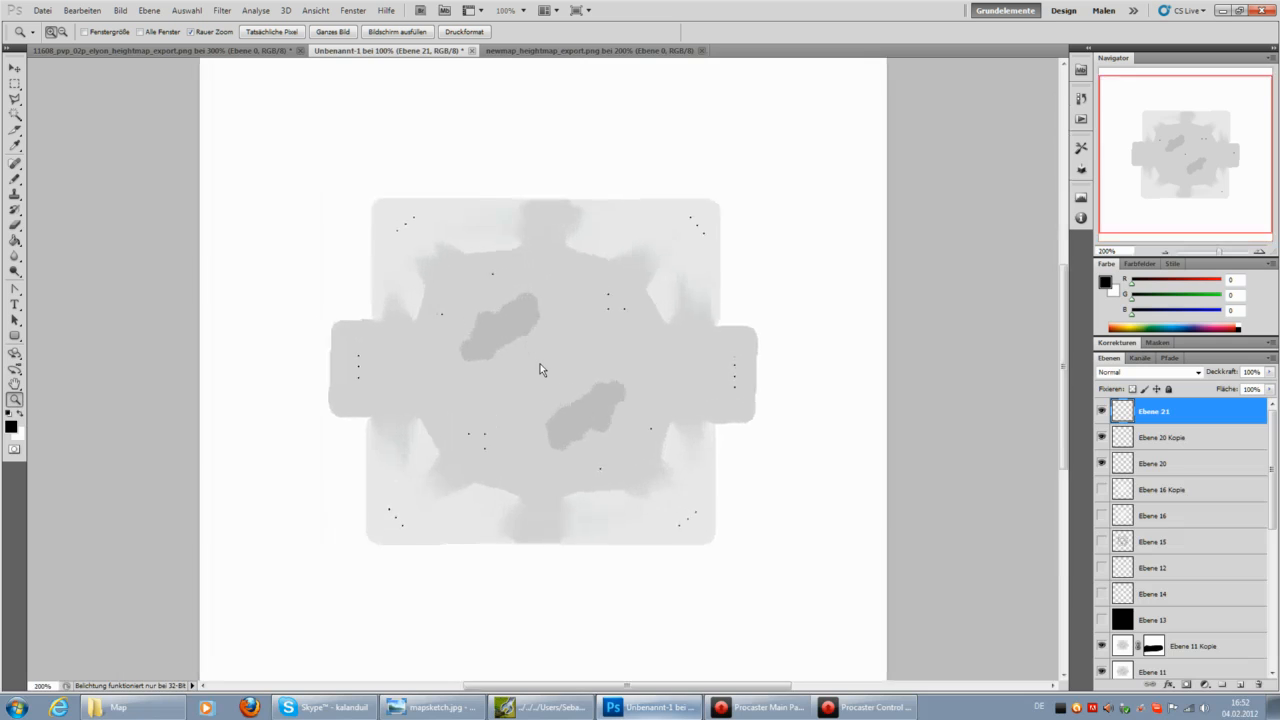
{"action": "left_click", "coordinate": [540, 369]}
Show the black layer Ebene 13 and invert the dots on Ebene 21, Ebene 20 Kopie and Ebene 20 to white.
{"action": "scroll", "coordinate": [660, 546], "scroll_direction": "down", "scroll_amount": 5}
{"action": "scroll", "coordinate": [730, 422], "scroll_direction": "up", "scroll_amount": 1}
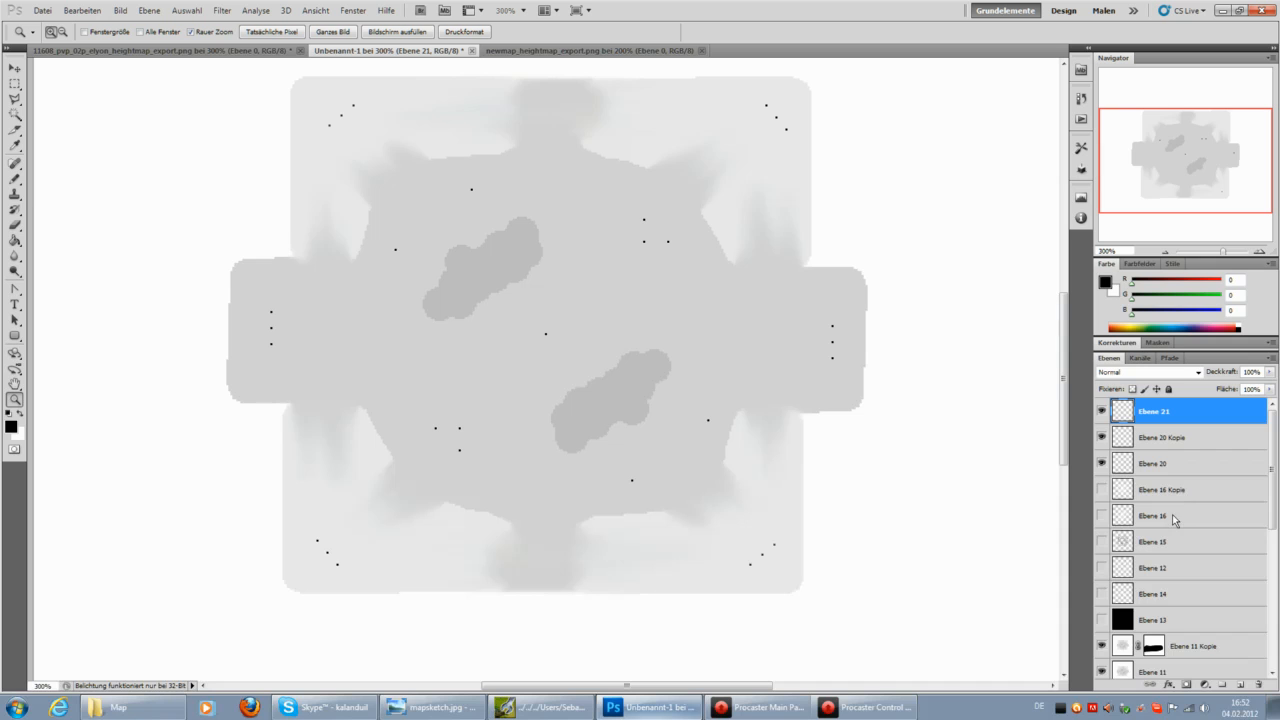
{"action": "left_click", "coordinate": [1102, 620]}
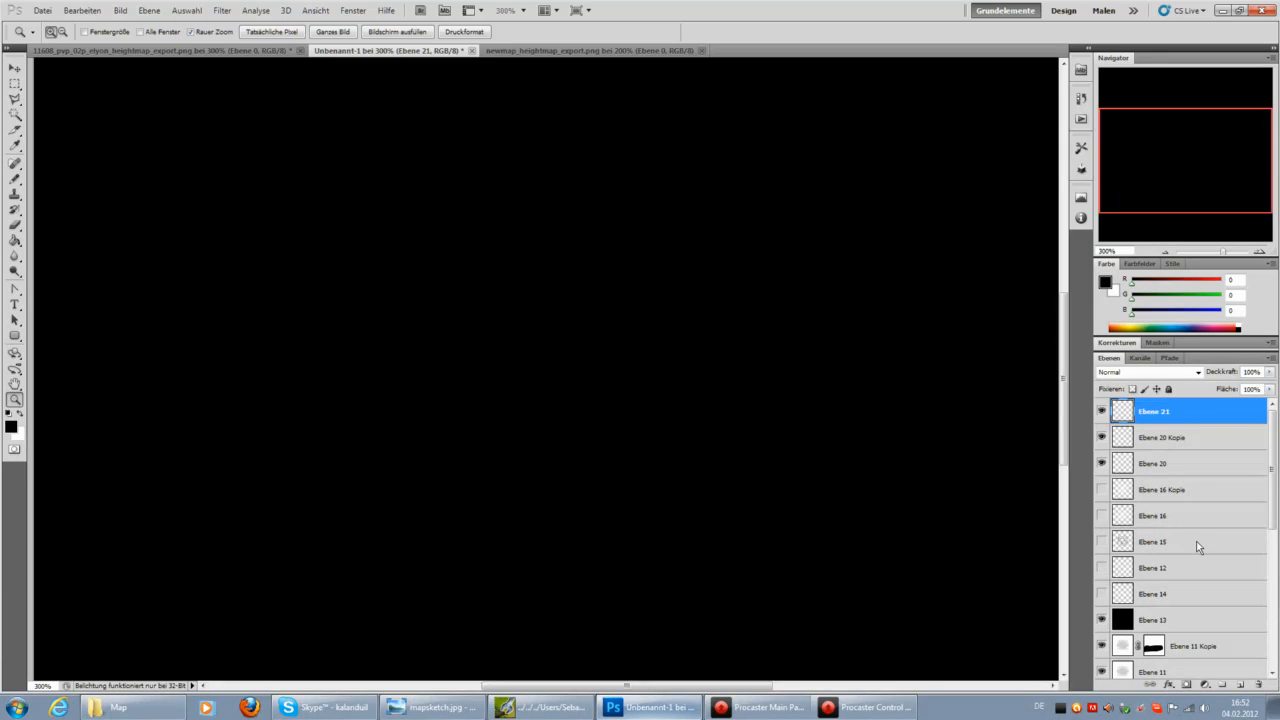
{"action": "left_click", "coordinate": [1179, 449]}
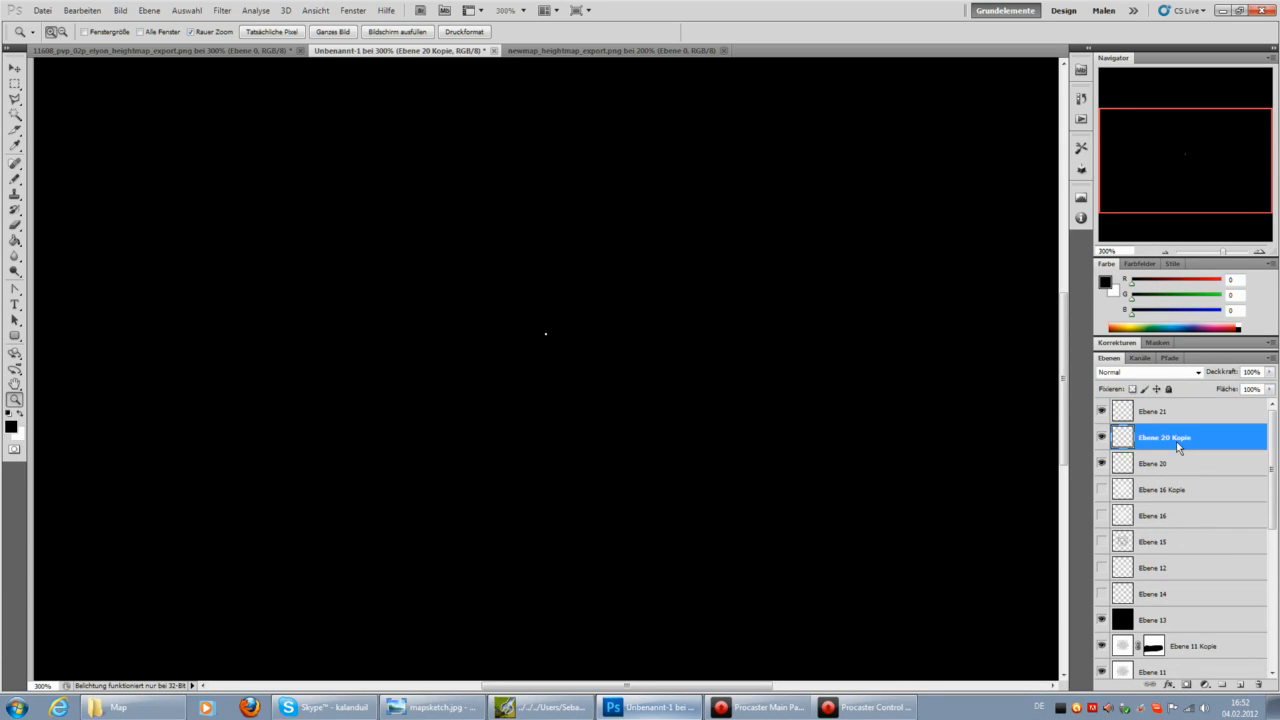
{"action": "left_click", "coordinate": [1165, 465]}
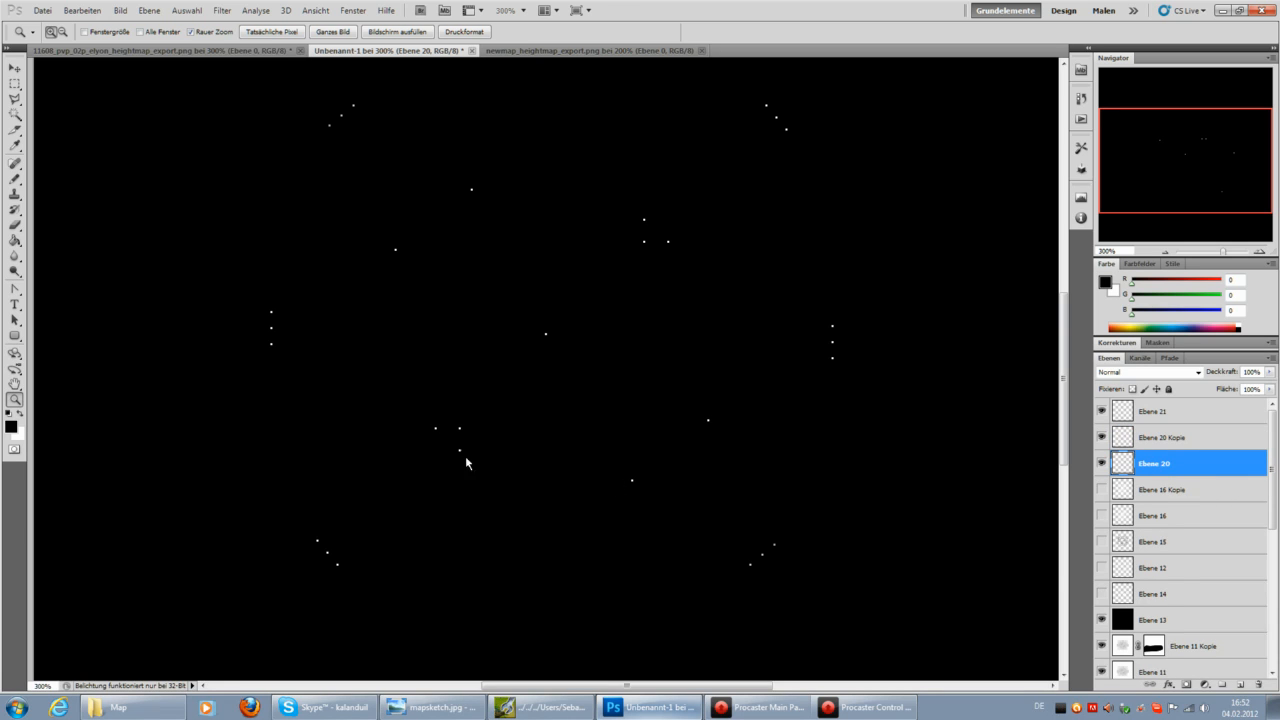
Save a copy of the white-dot image in the Map folder as a PNG named "or".
{"action": "left_click", "coordinate": [42, 10]}
{"action": "left_click", "coordinate": [102, 215]}
{"action": "left_click", "coordinate": [672, 386]}
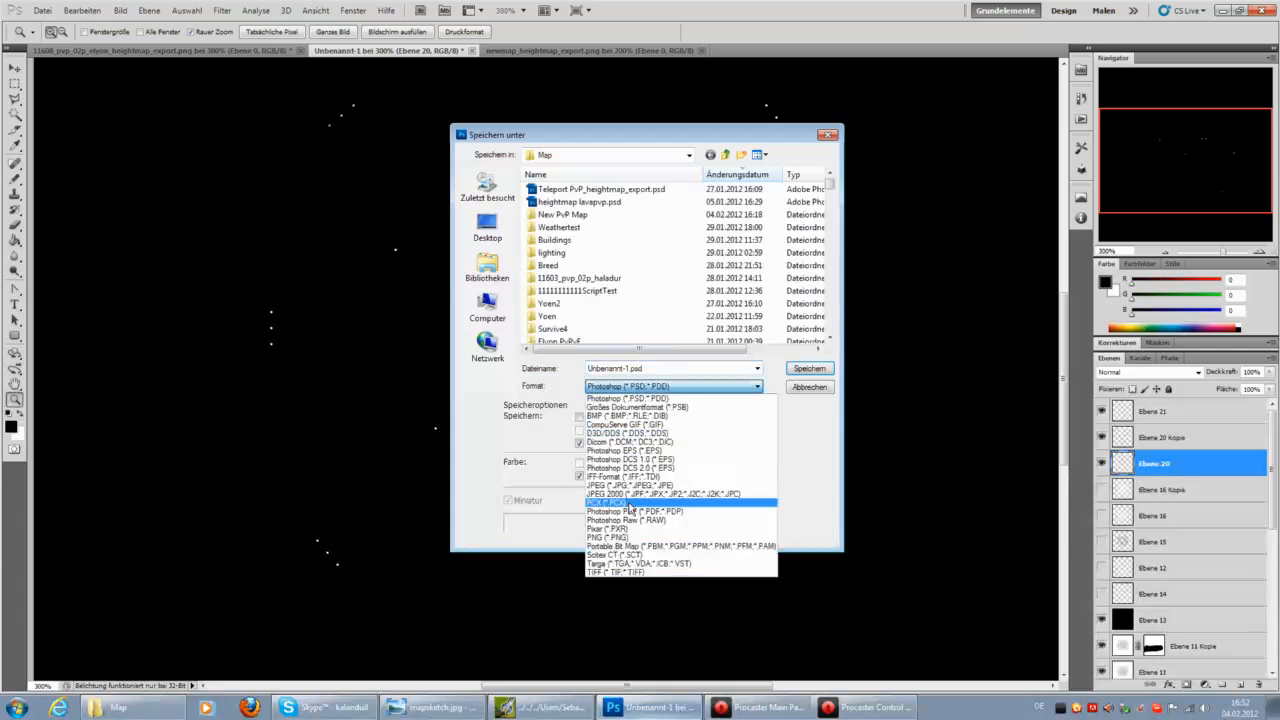
{"action": "left_click", "coordinate": [619, 540]}
{"action": "left_click", "coordinate": [645, 369]}
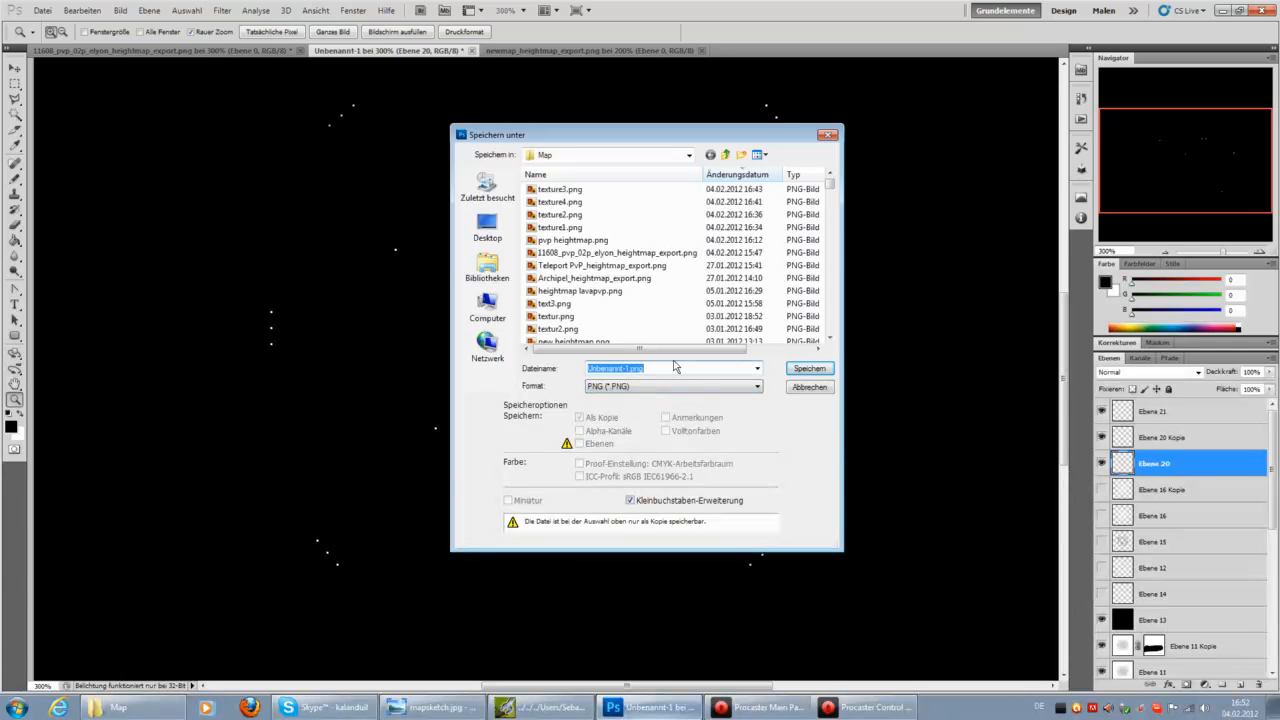
{"action": "type", "text": "or"}
{"action": "key", "text": "Return"}
{"action": "key", "text": "Return"}
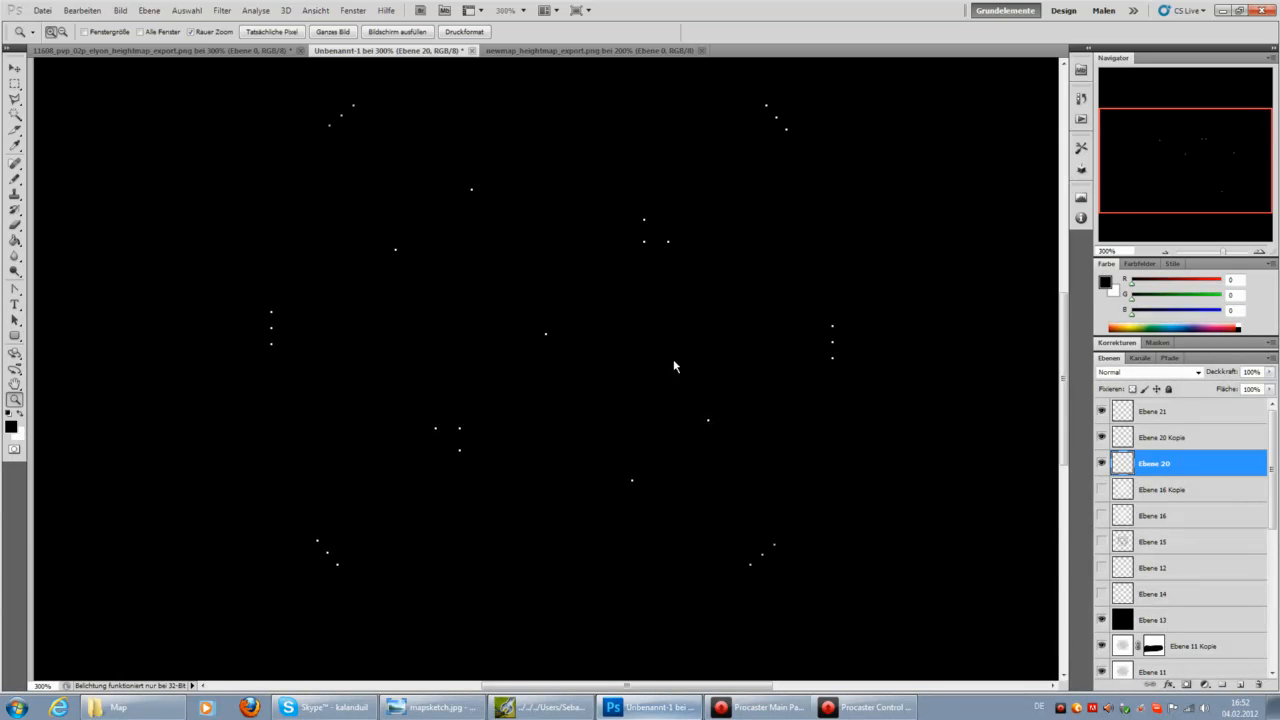
Switch to the BattleForge Map Editor and open the Texture Tool.
{"action": "left_click", "coordinate": [538, 714]}
{"action": "left_click", "coordinate": [338, 58]}
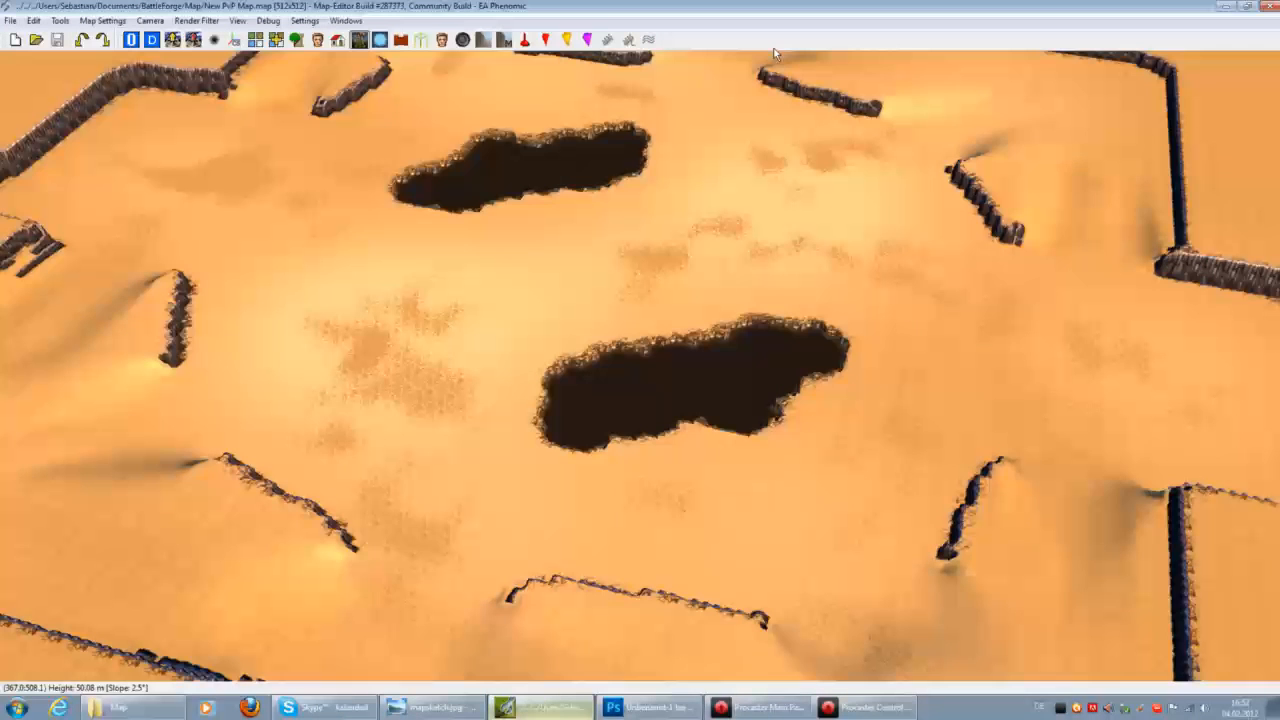
{"action": "right_click", "coordinate": [938, 37]}
{"action": "left_click", "coordinate": [985, 61]}
Add a new texture layer above the stones layer and open the terrain texture browser.
{"action": "left_click", "coordinate": [1128, 90]}
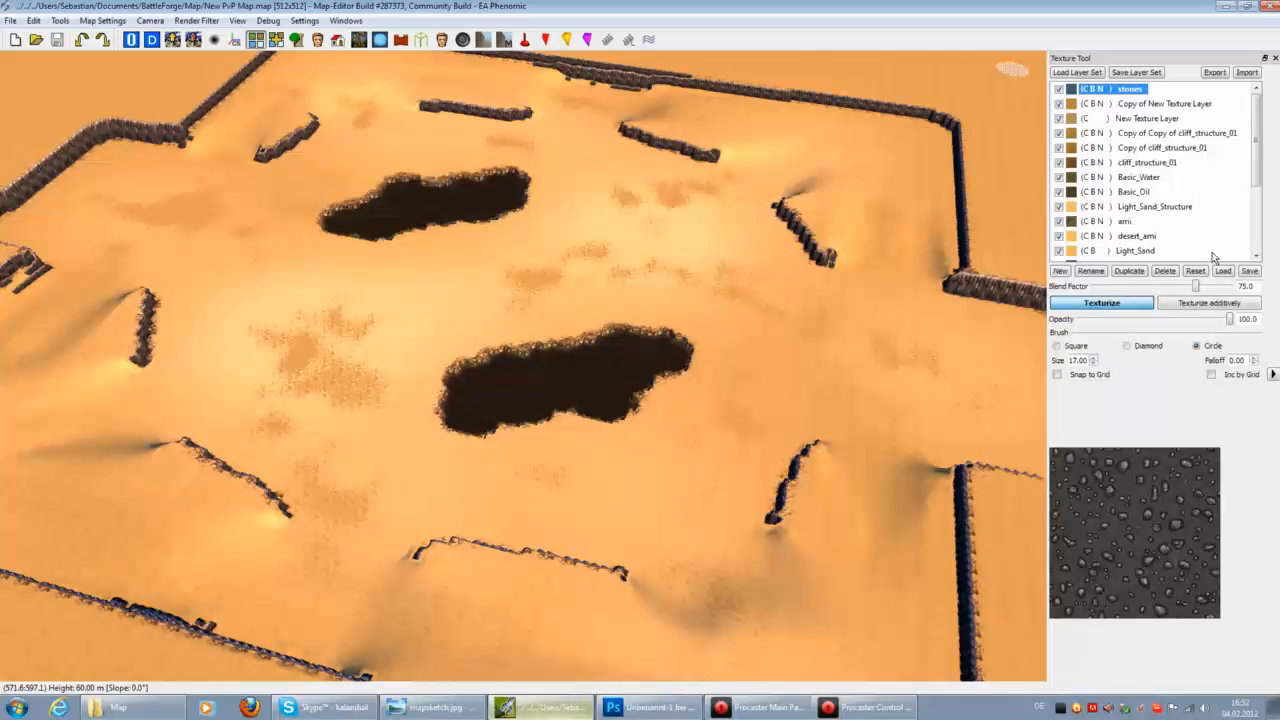
{"action": "left_click", "coordinate": [1128, 207]}
{"action": "left_click", "coordinate": [1128, 192]}
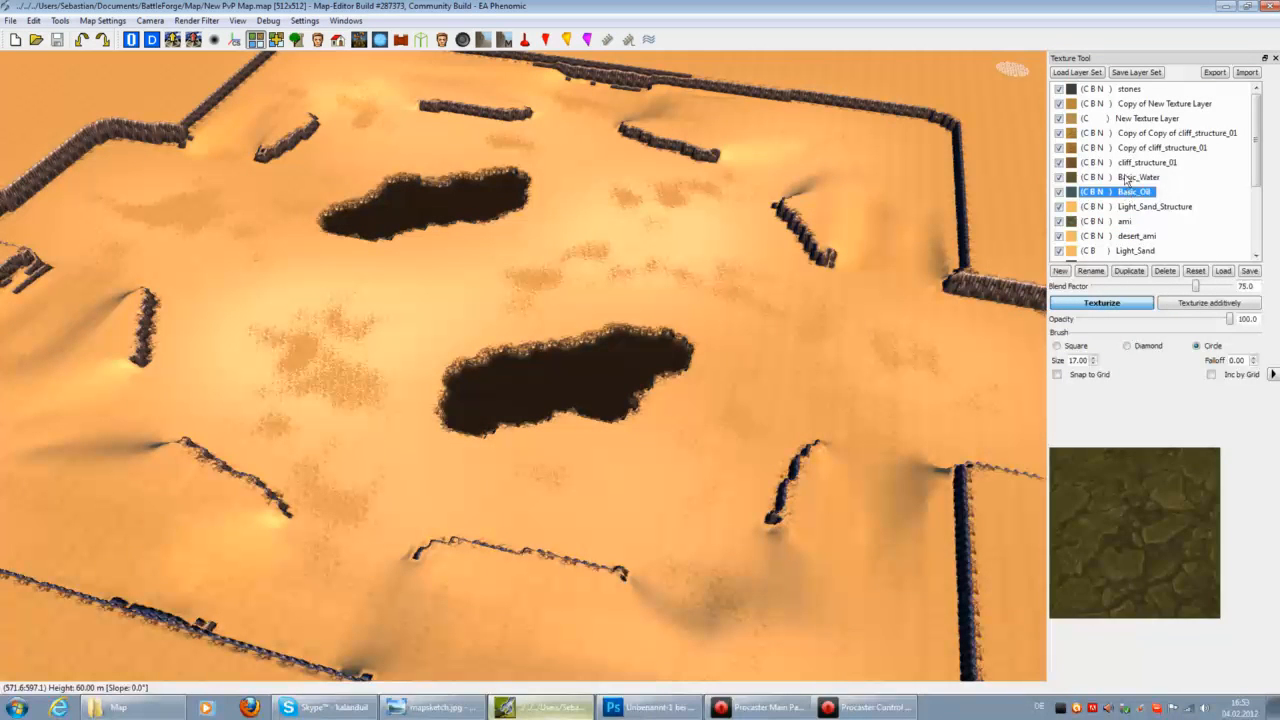
{"action": "left_click", "coordinate": [1128, 178]}
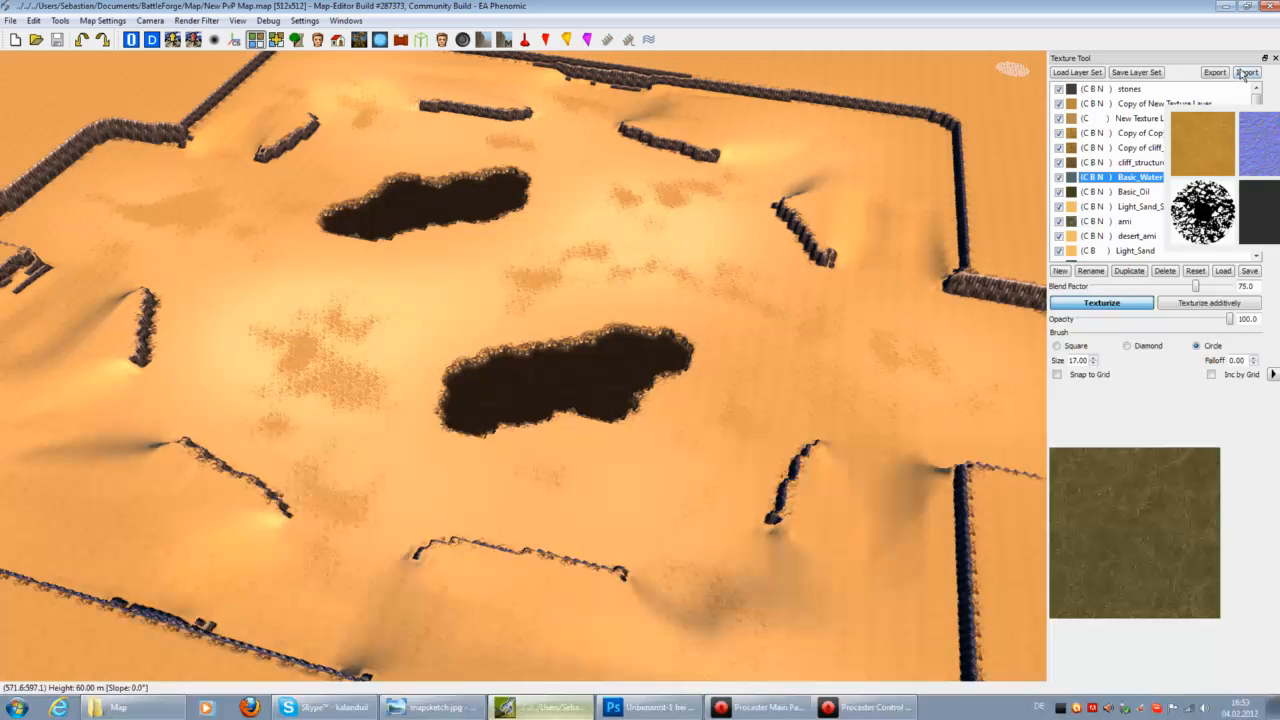
{"action": "left_click", "coordinate": [1130, 89]}
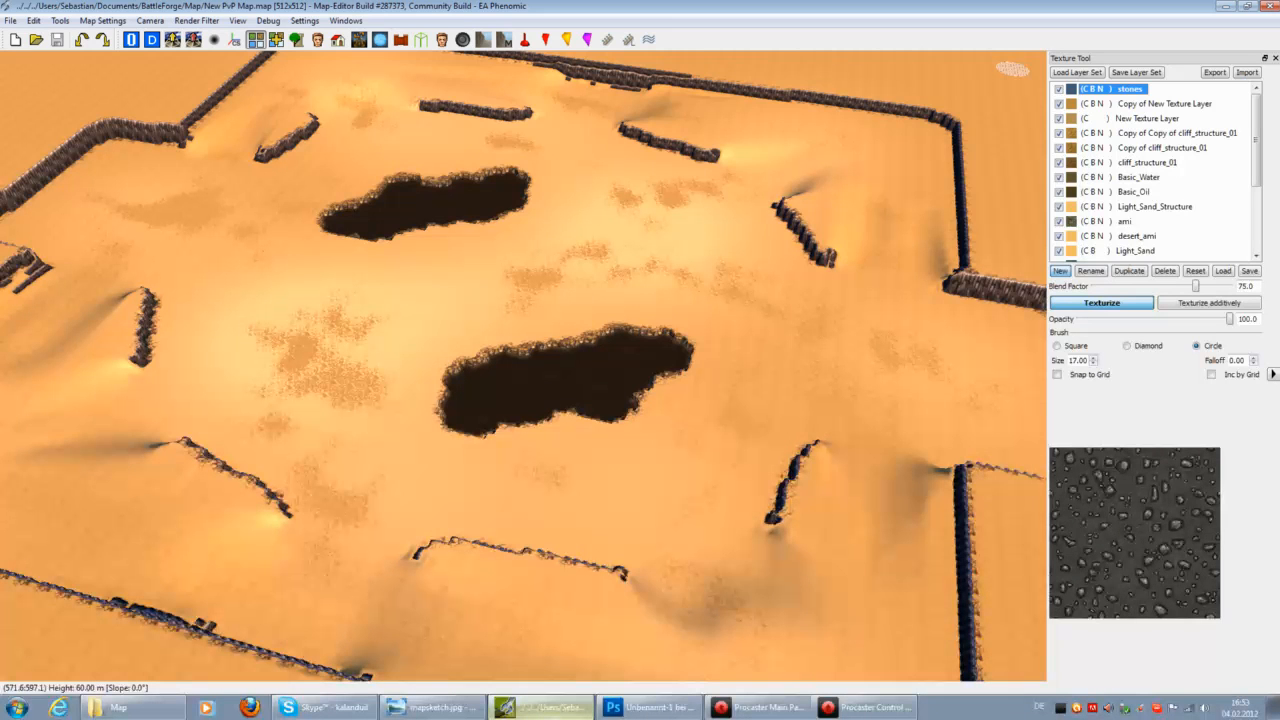
{"action": "left_click", "coordinate": [1273, 375]}
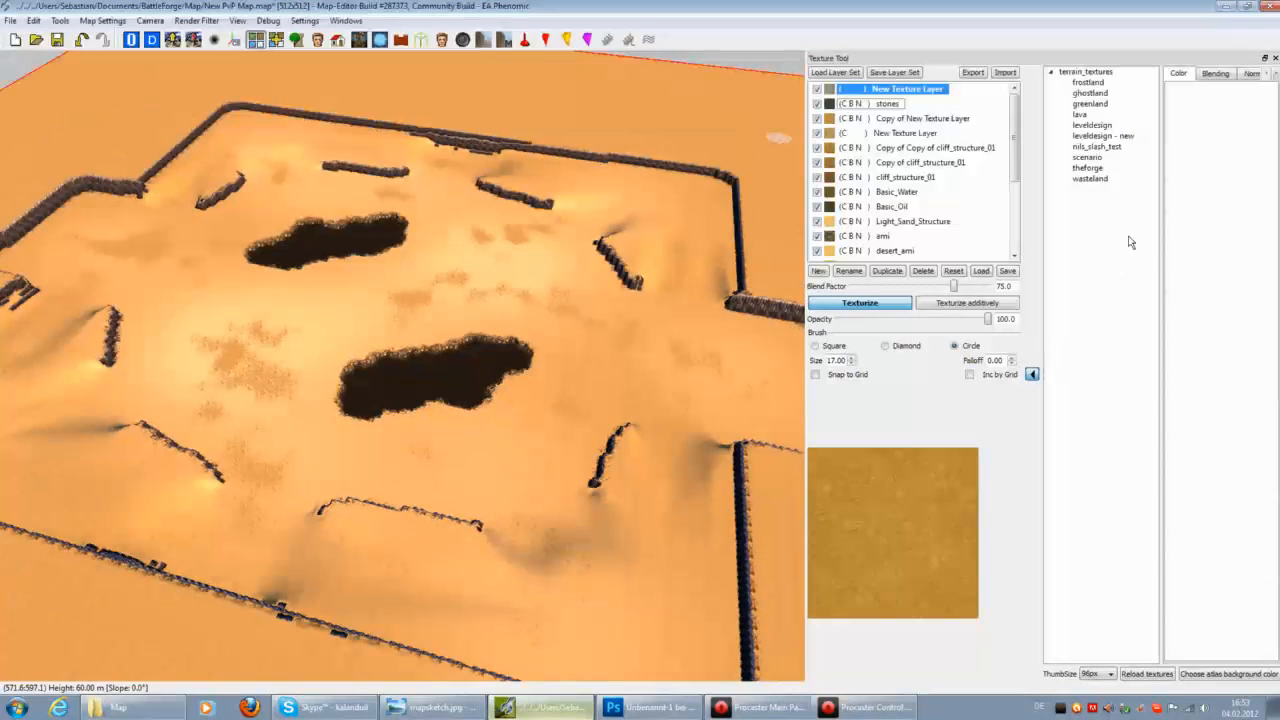
Browse the colour textures in the terrain texture folders from frostland to wasteland for a colour that contrasts with the sand.
{"action": "left_click", "coordinate": [1088, 83]}
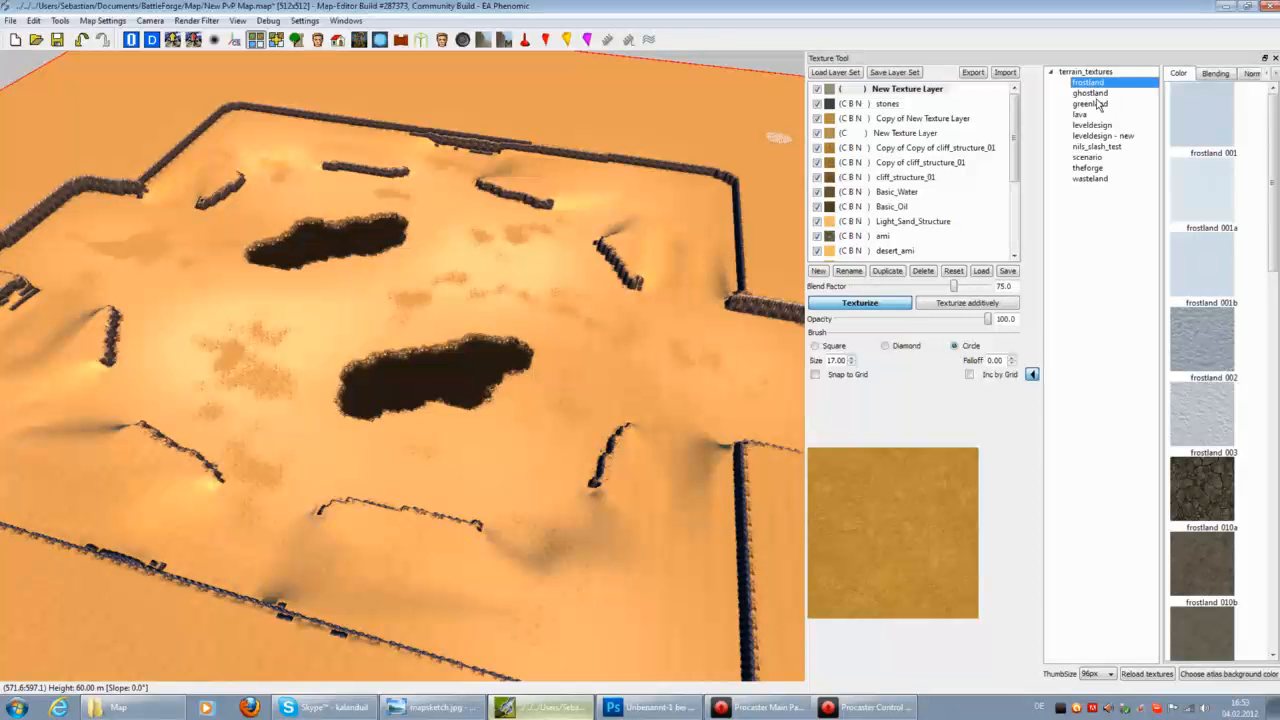
{"action": "left_click", "coordinate": [1091, 93]}
{"action": "left_click", "coordinate": [1093, 115]}
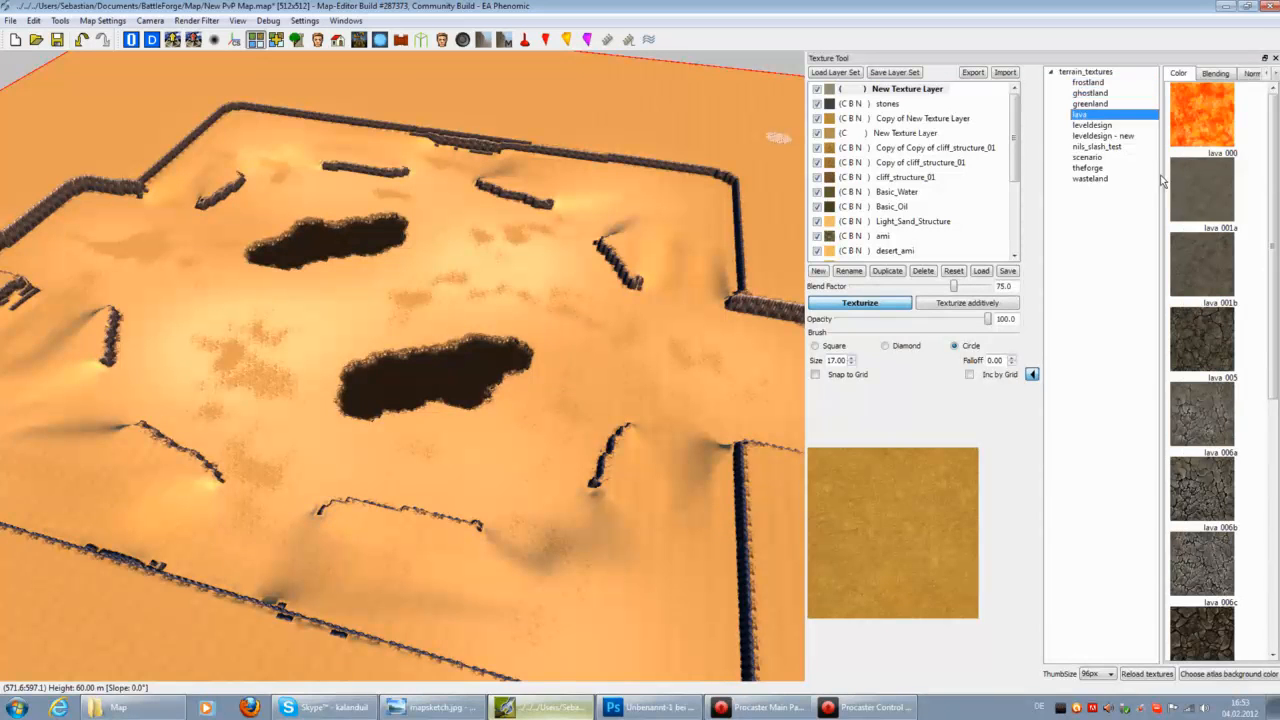
{"action": "key", "text": "Down"}
{"action": "key", "text": "Down"}
{"action": "key", "text": "Down"}
{"action": "key", "text": "Down"}
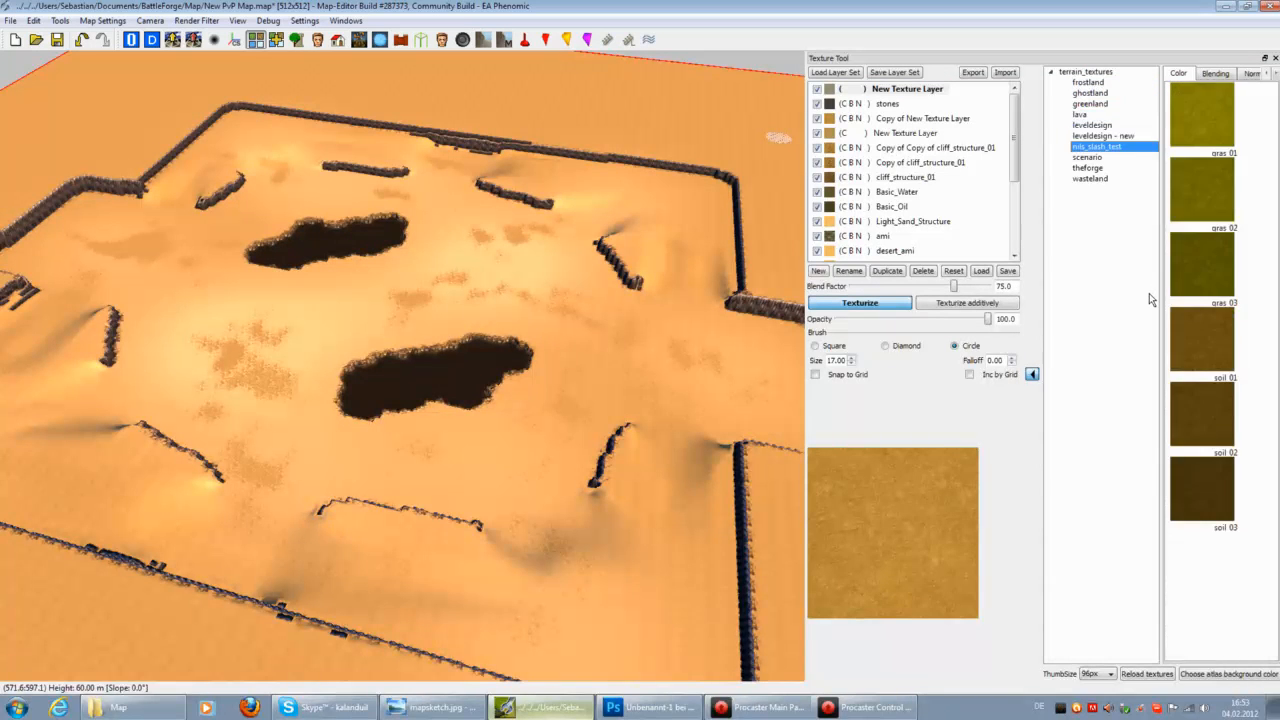
{"action": "key", "text": "Down"}
{"action": "key", "text": "Down"}
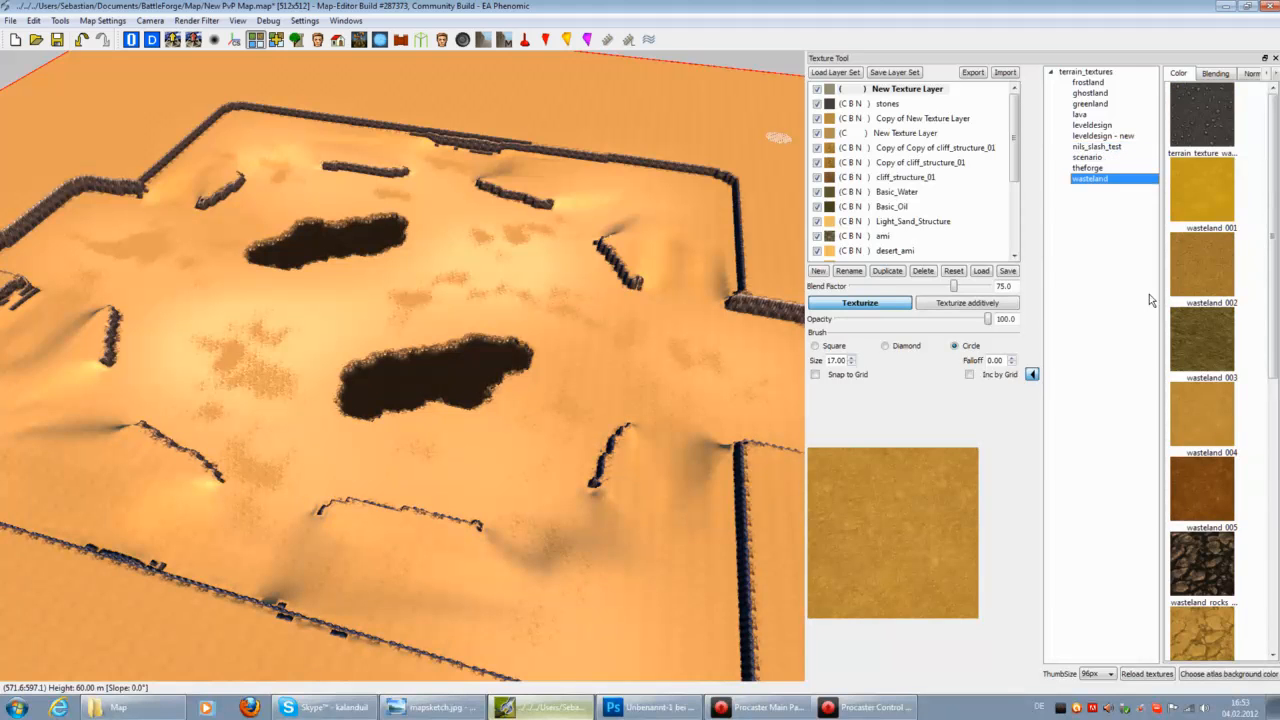
{"action": "key", "text": "Up"}
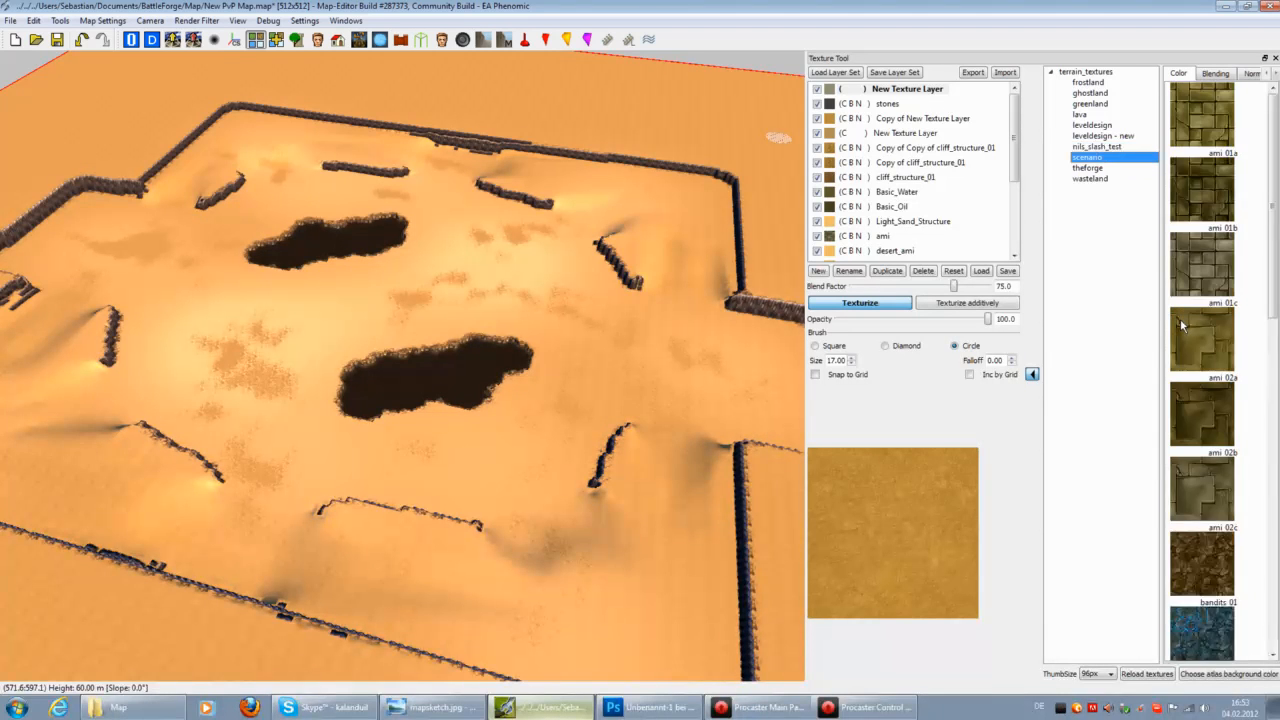
{"action": "key", "text": "Down"}
{"action": "key", "text": "Up"}
{"action": "key", "text": "Up"}
{"action": "key", "text": "Up"}
{"action": "scroll", "coordinate": [482, 365], "scroll_direction": "up", "scroll_amount": 6}
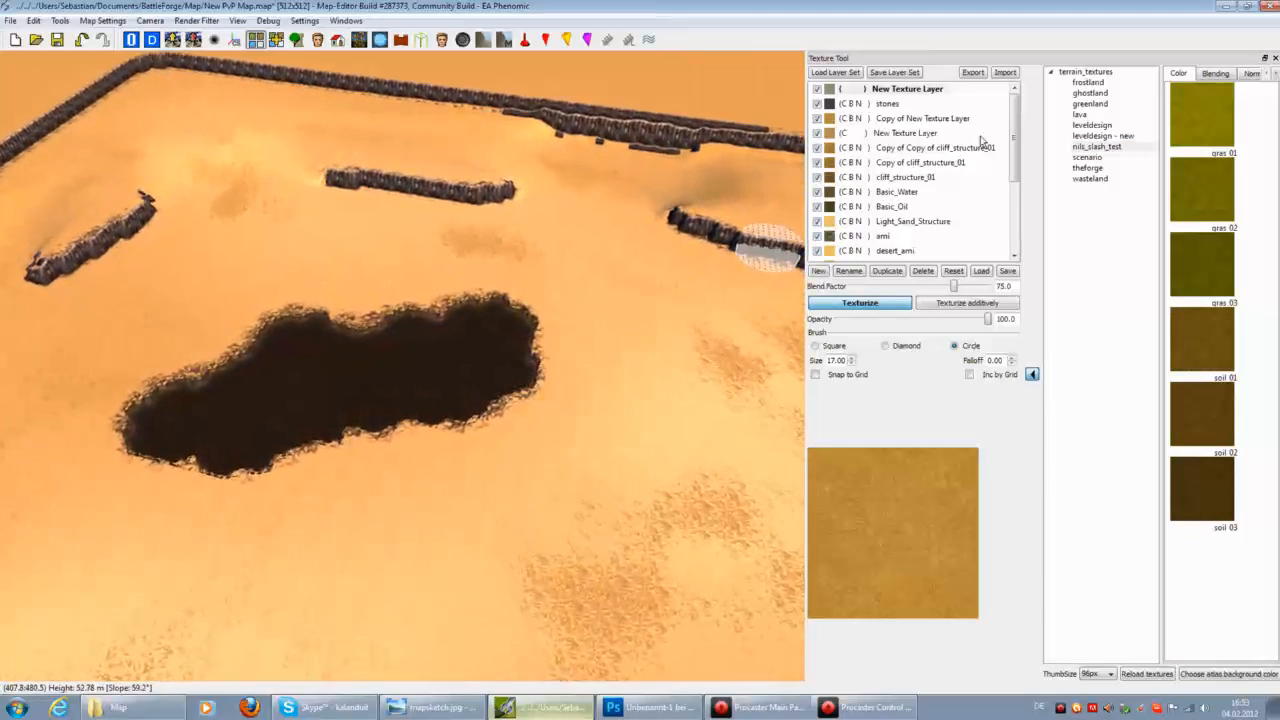
Assign the lava 006c colour texture to the new texture layer.
{"action": "left_click", "coordinate": [1084, 115]}
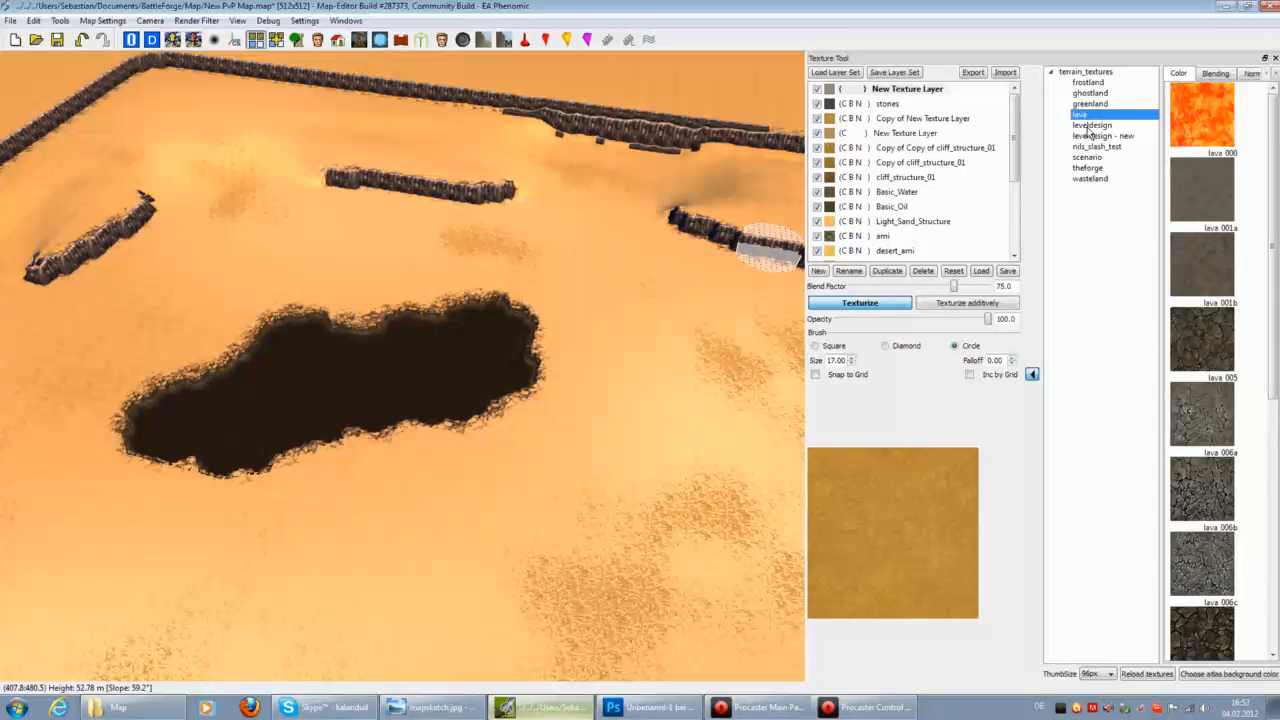
{"action": "left_click", "coordinate": [1091, 127]}
{"action": "key", "text": "Up"}
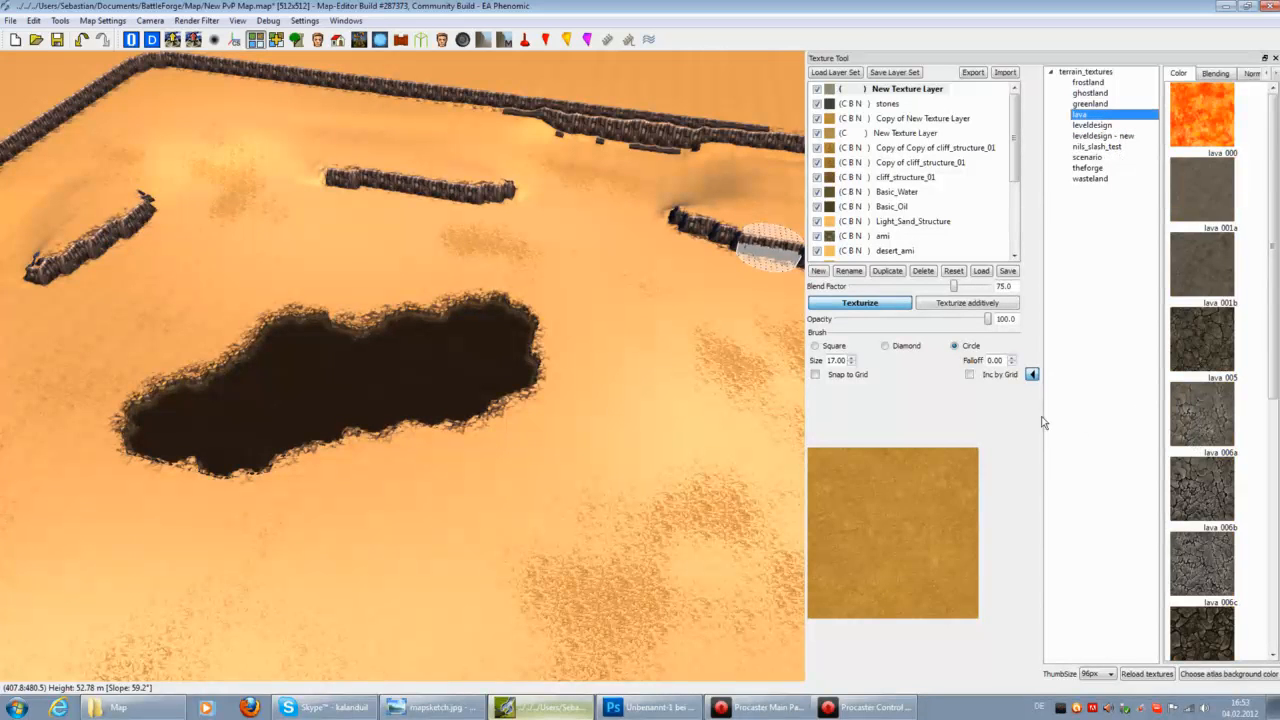
{"action": "left_click", "coordinate": [1204, 575]}
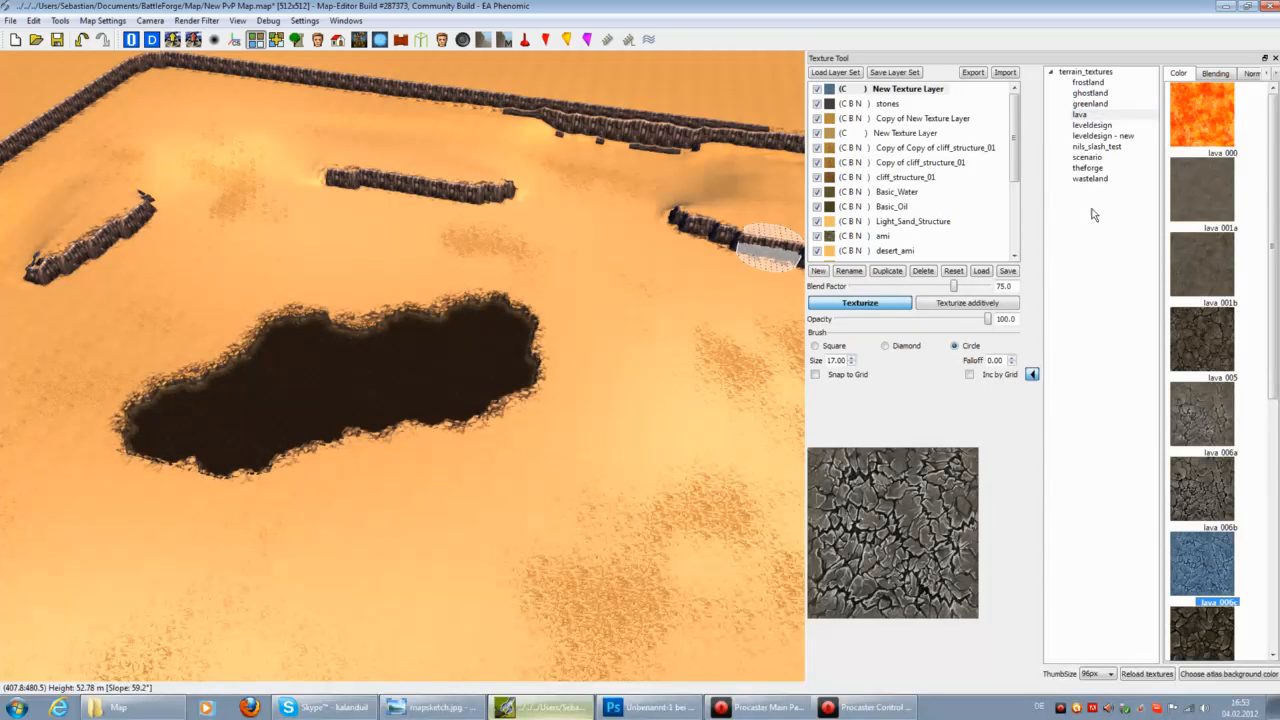
Assign the greenland 000 blending map to the new texture layer, collapse the texture browser and narrow the Texture Tool.
{"action": "left_click", "coordinate": [1213, 74]}
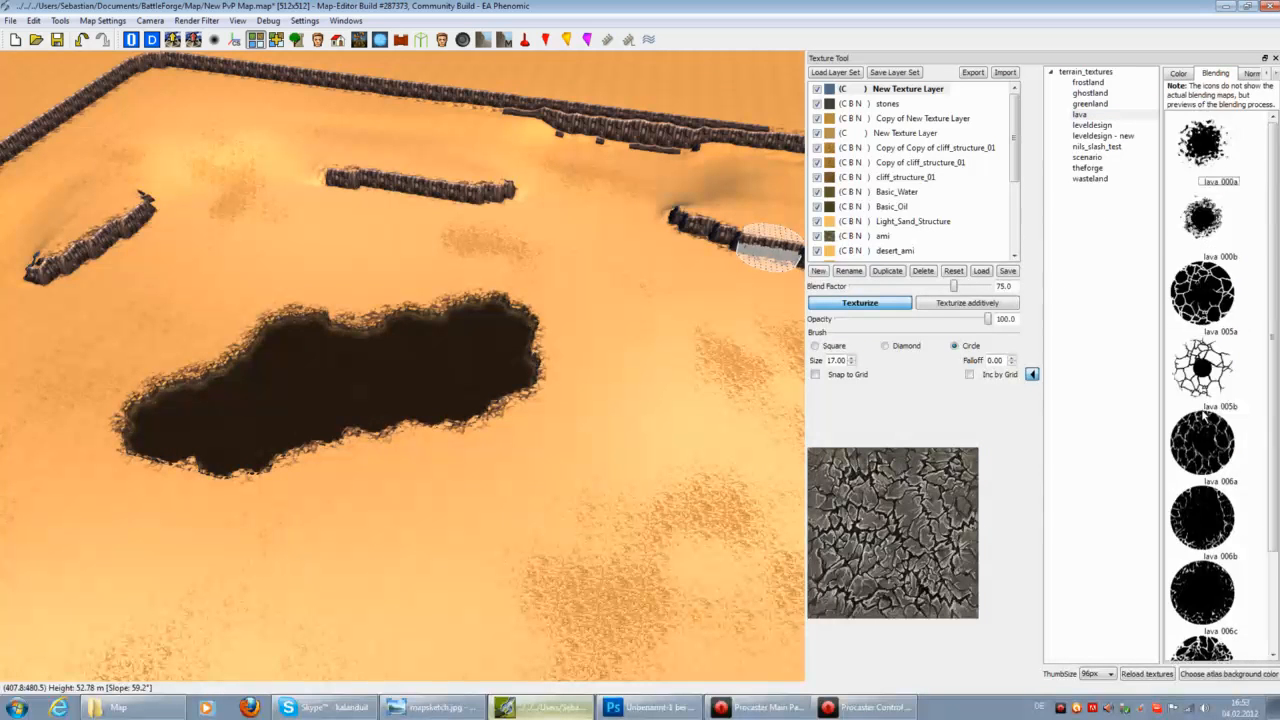
{"action": "left_click", "coordinate": [1089, 82]}
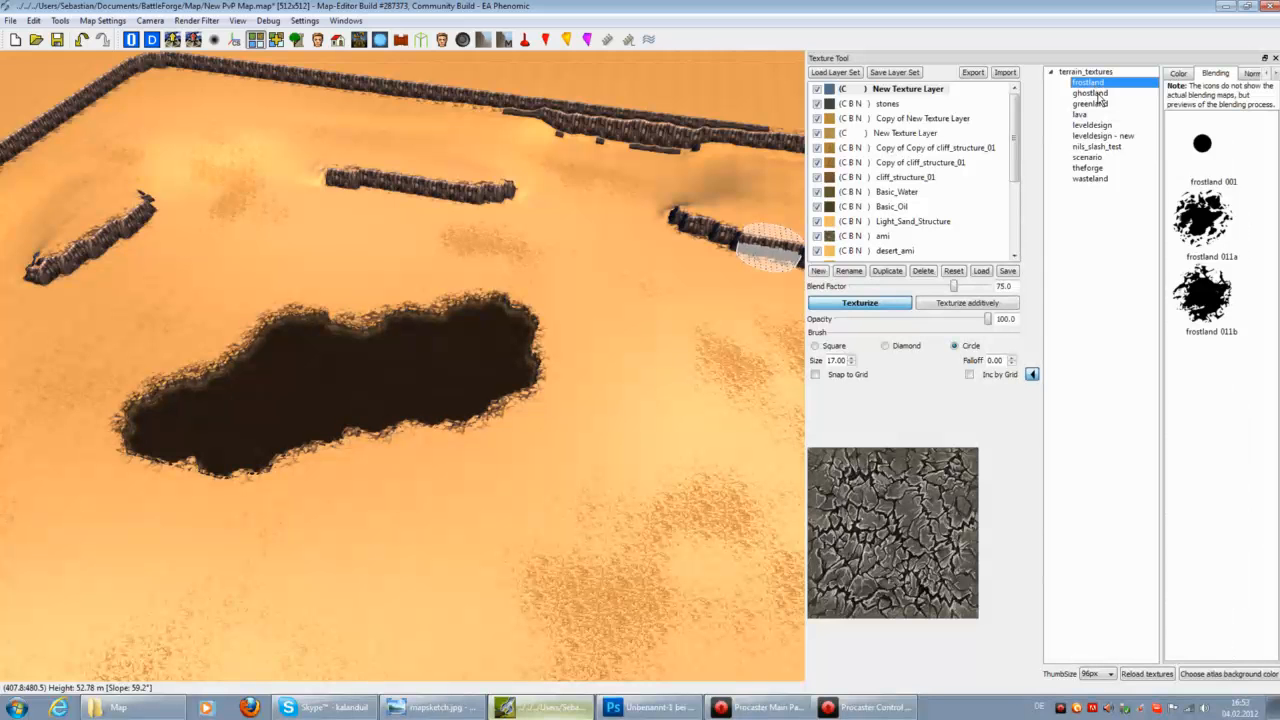
{"action": "left_click", "coordinate": [1100, 104]}
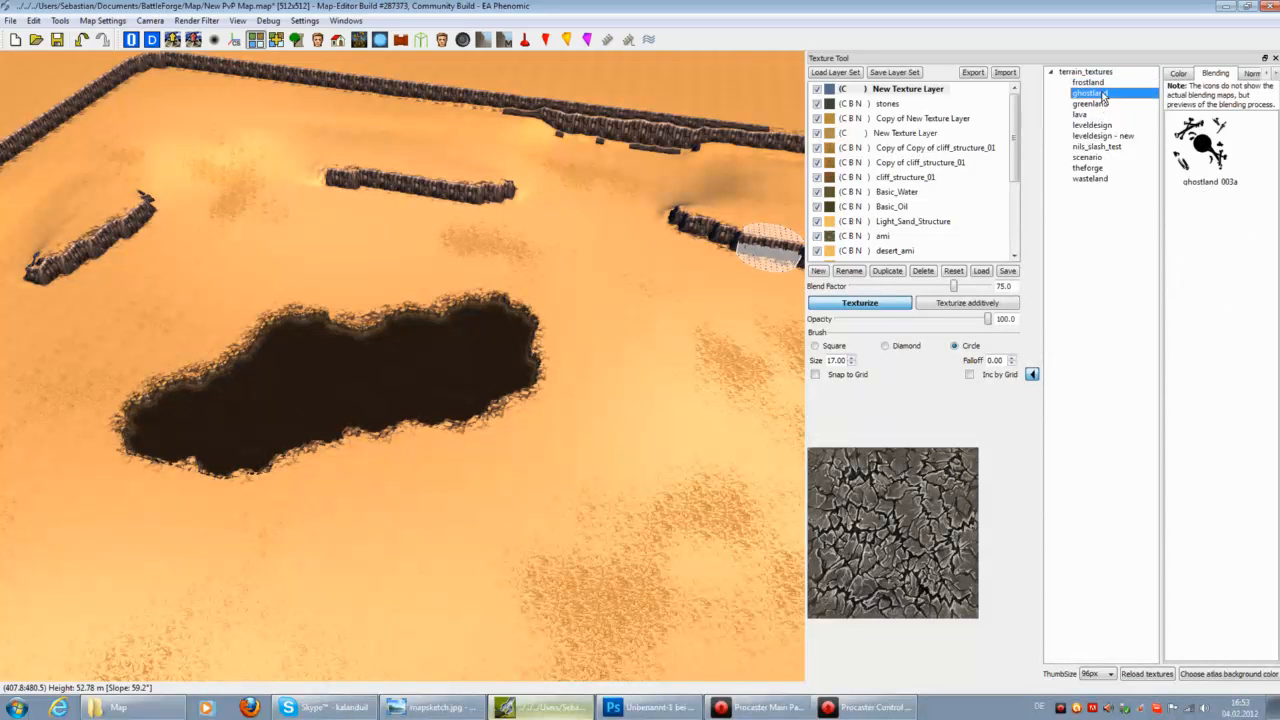
{"action": "left_click", "coordinate": [1204, 137]}
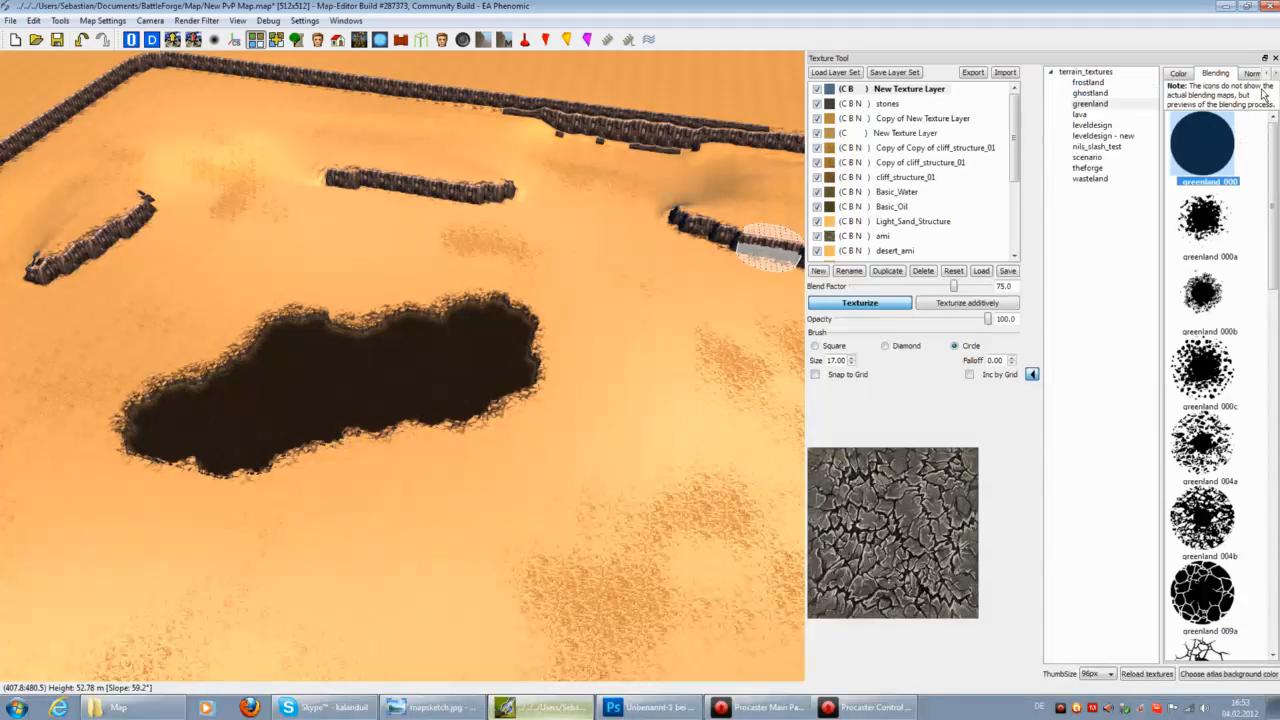
{"action": "left_click", "coordinate": [1190, 75]}
{"action": "left_click", "coordinate": [1032, 374]}
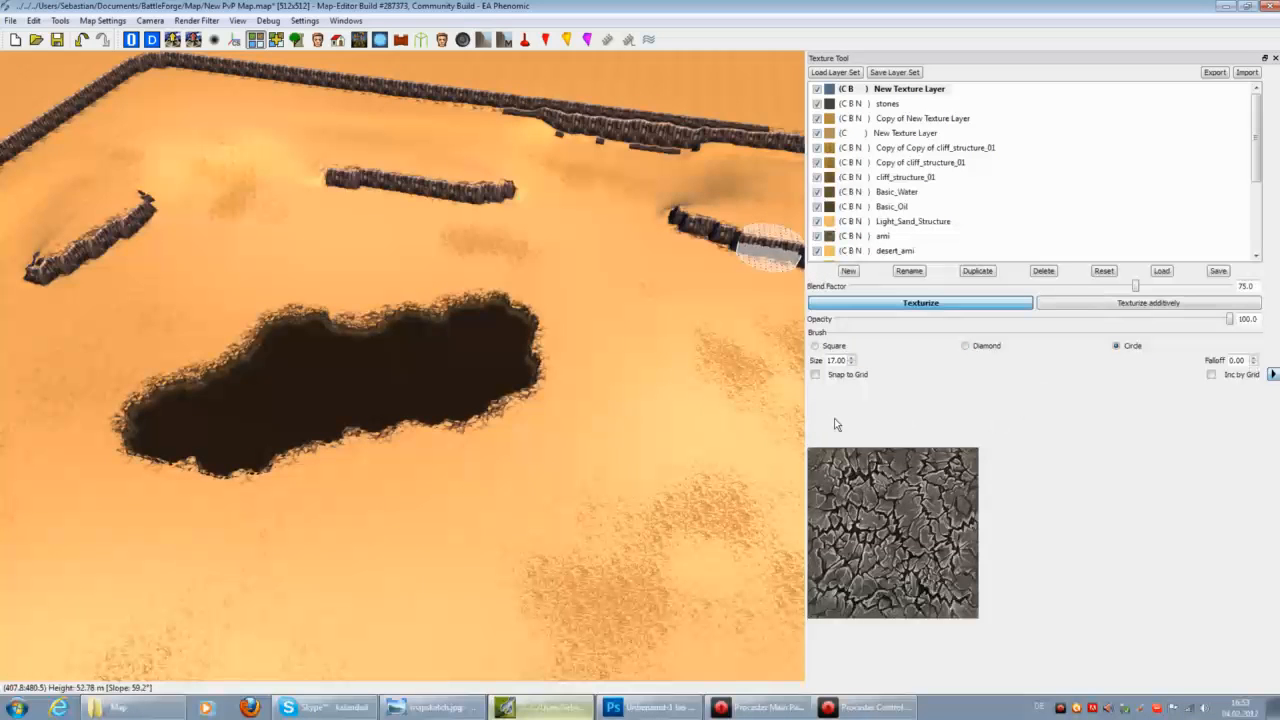
{"action": "left_click_drag", "start_coordinate": [806, 408], "coordinate": [1047, 402]}
Import orbs.png from the Map folder as the painted layer for the new texture layer.
{"action": "left_click", "coordinate": [1248, 72]}
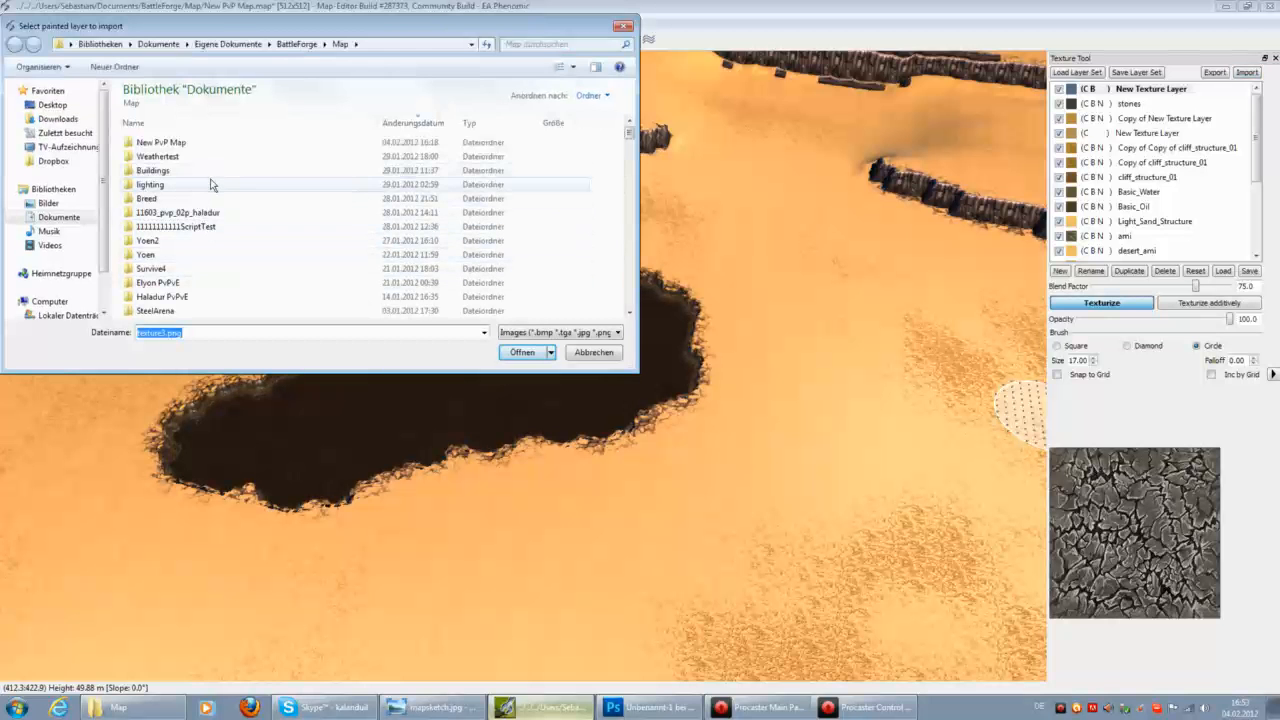
{"action": "type", "text": "d"}
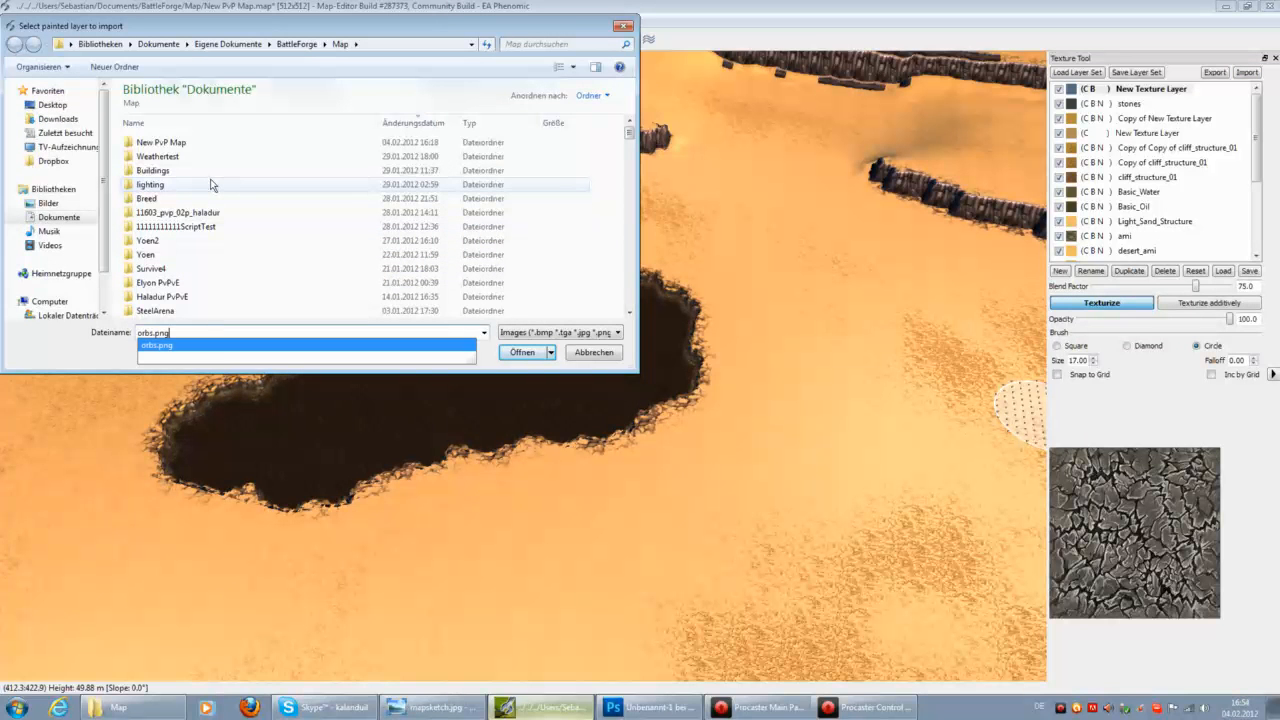
{"action": "key", "text": "Return"}
Examine the imported slot markers across the map, from the walled corners to the central pits.
{"action": "scroll", "coordinate": [128, 357], "scroll_direction": "down", "scroll_amount": 5}
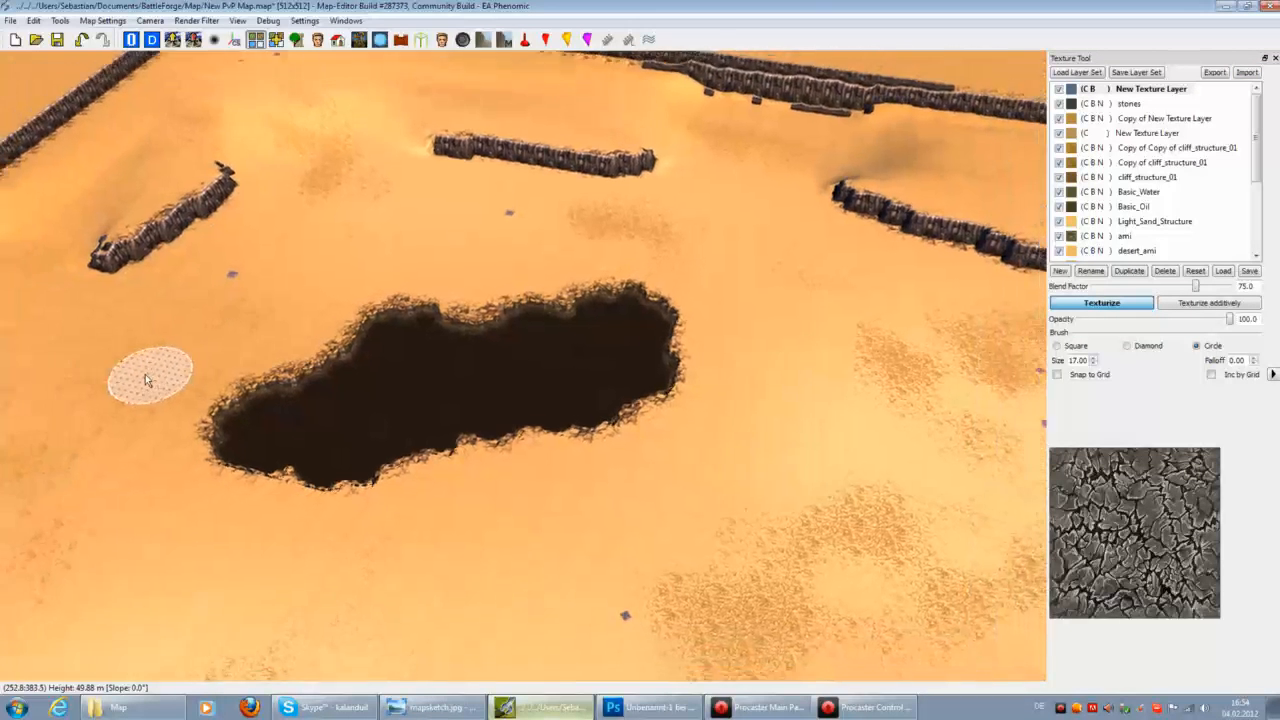
{"action": "key", "text": "Left"}
{"action": "key", "text": "Up"}
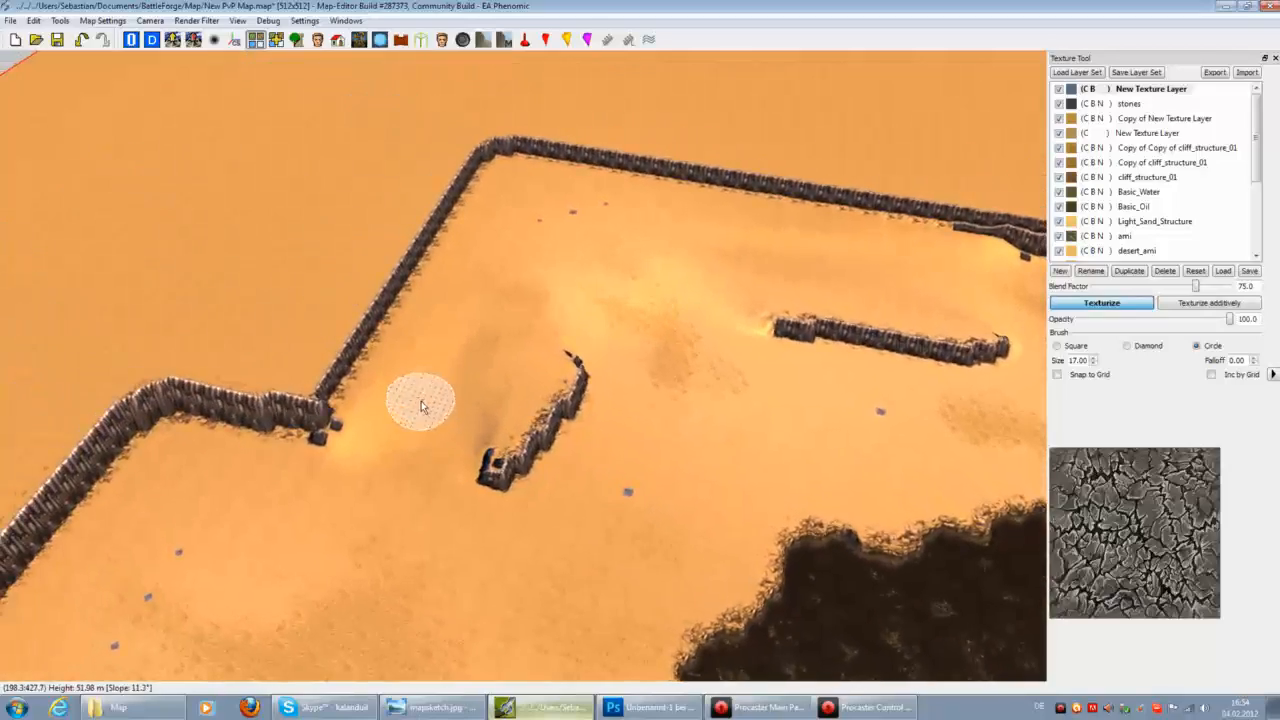
{"action": "key", "text": "Left"}
{"action": "key", "text": "Down"}
{"action": "key", "text": "Up"}
{"action": "key", "text": "Right"}
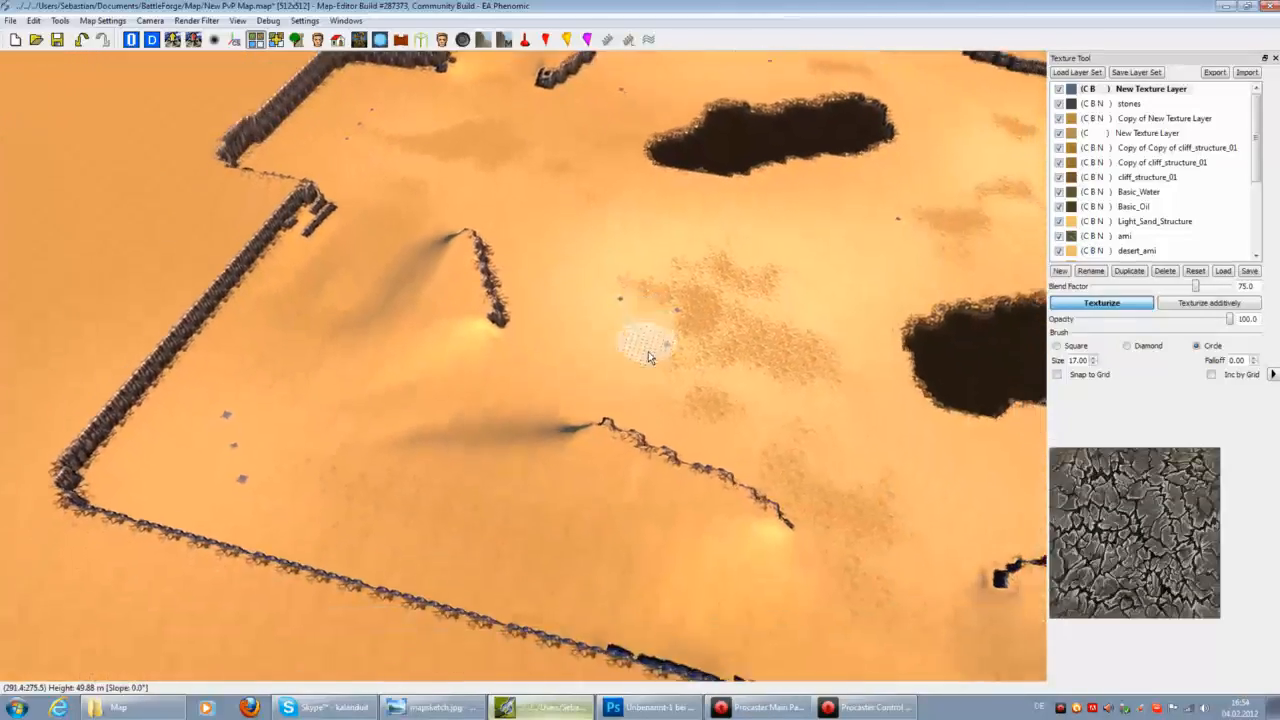
{"action": "key", "text": "Right"}
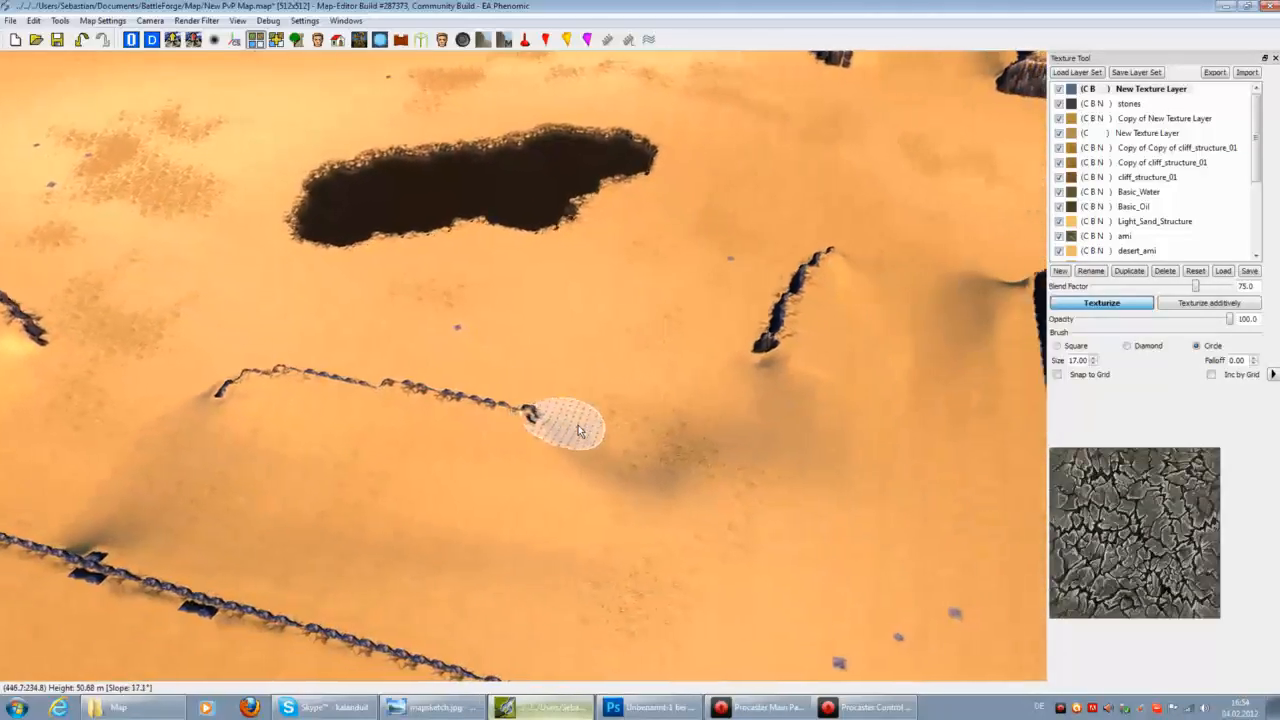
{"action": "key", "text": "Up"}
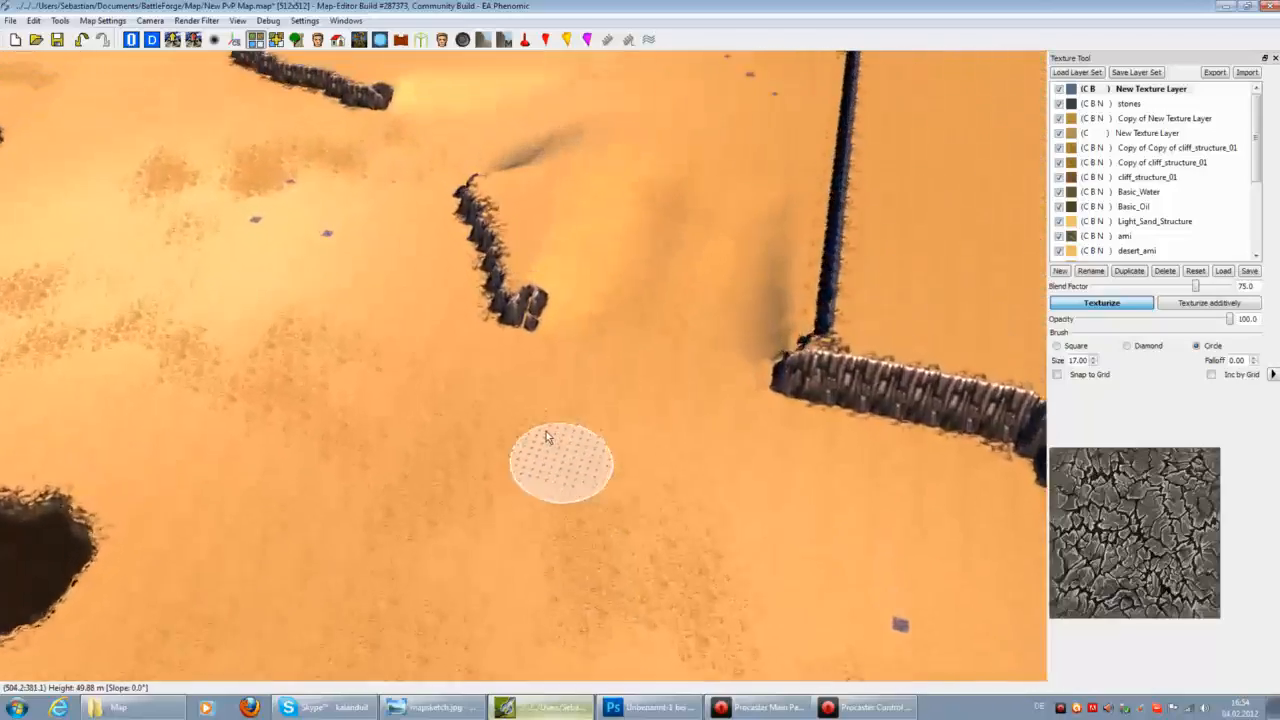
{"action": "key", "text": "Up"}
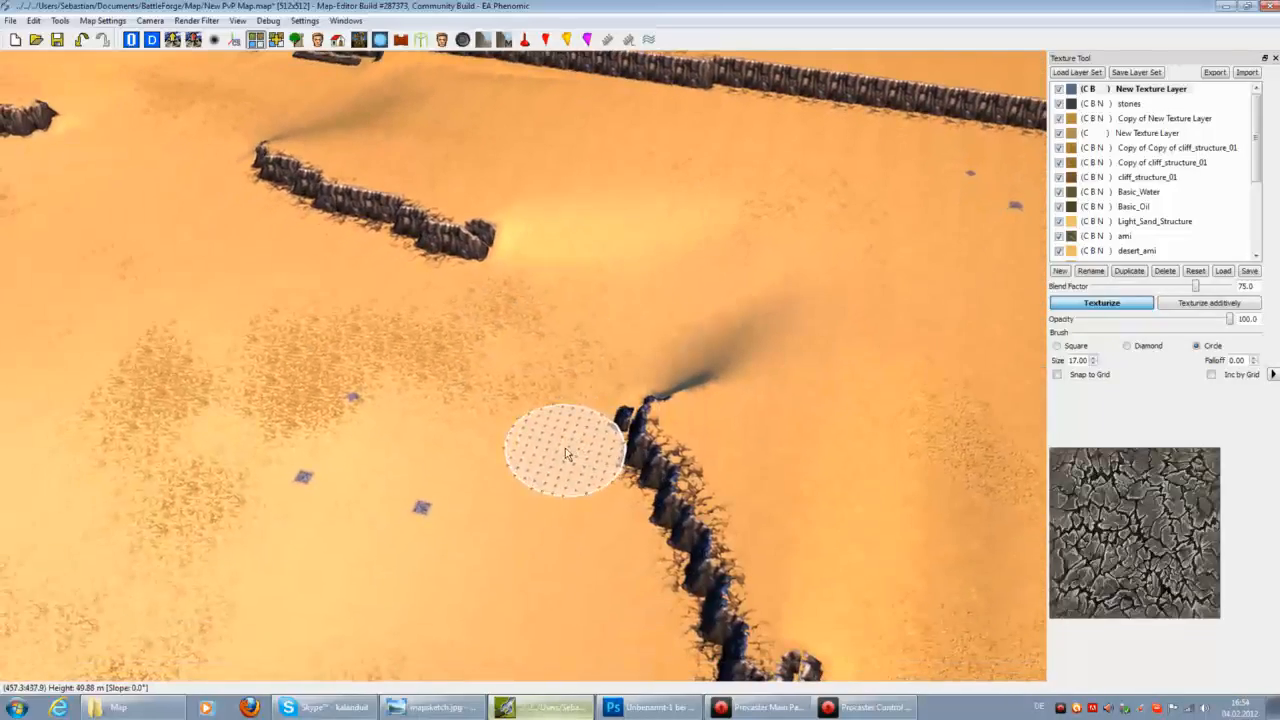
Close the Texture Tool and open Entity Placement.
{"action": "key", "text": "shift+t"}
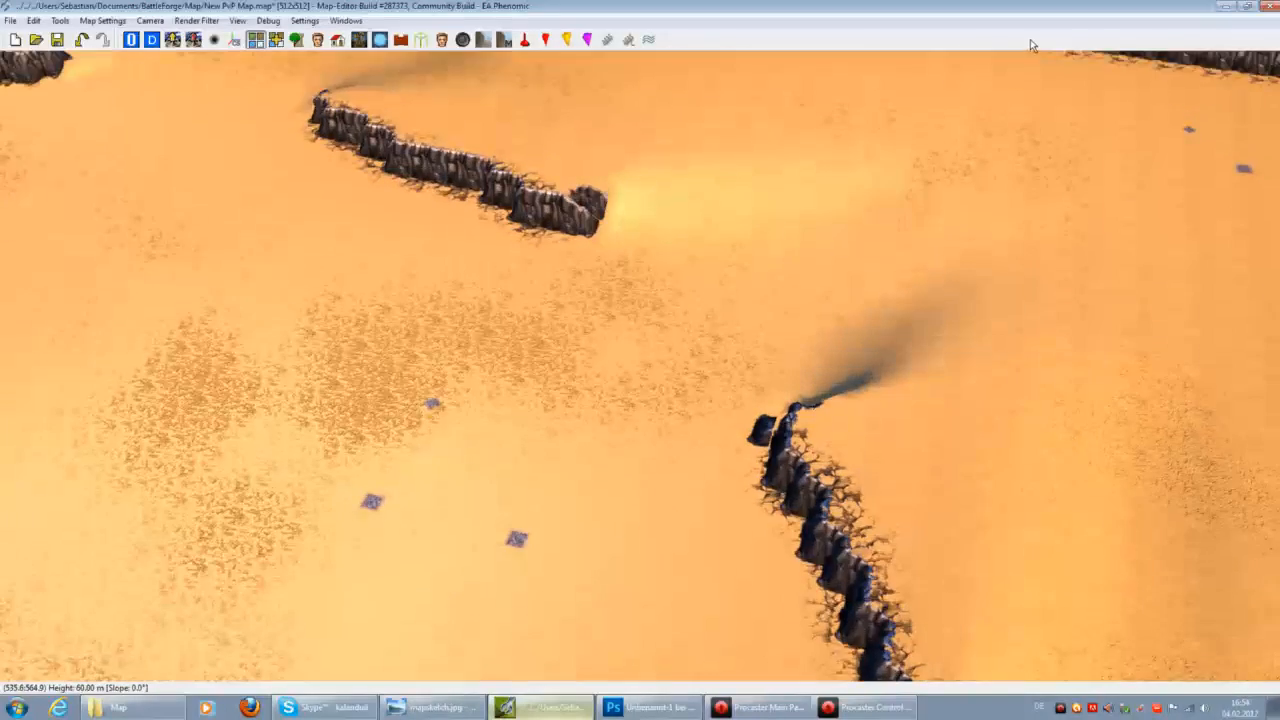
{"action": "right_click", "coordinate": [1030, 39]}
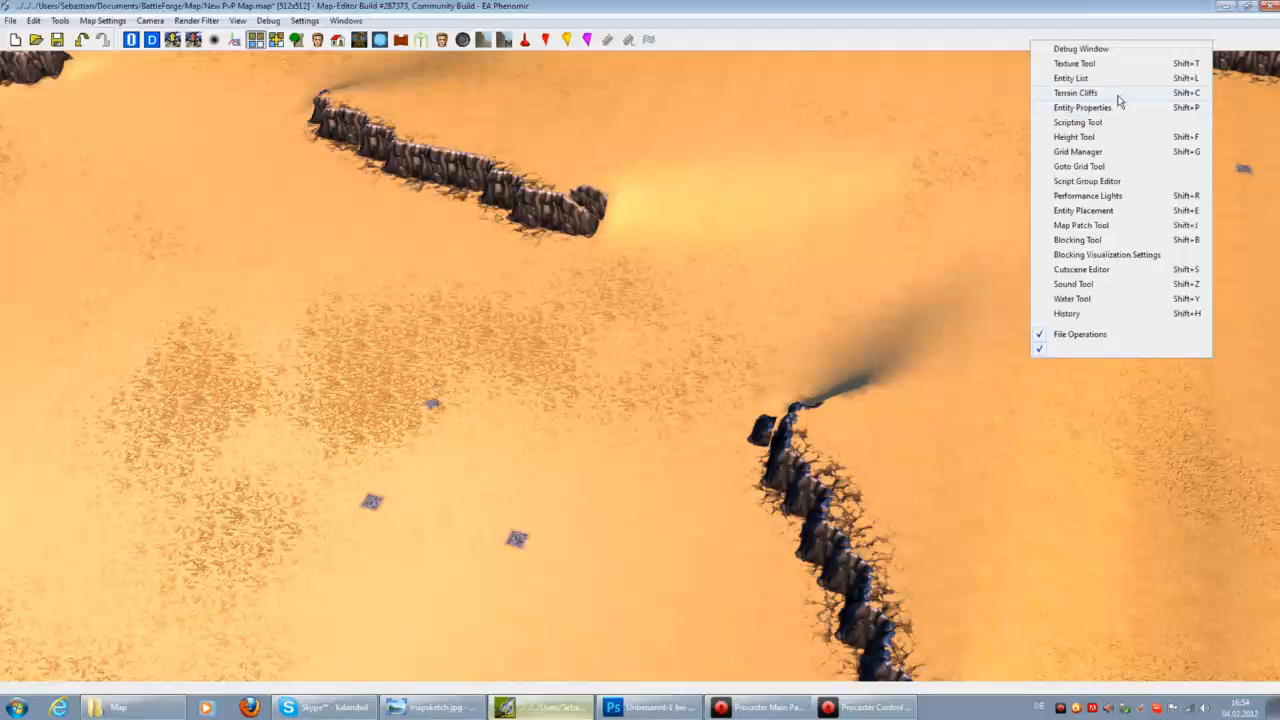
{"action": "left_click", "coordinate": [1108, 209]}
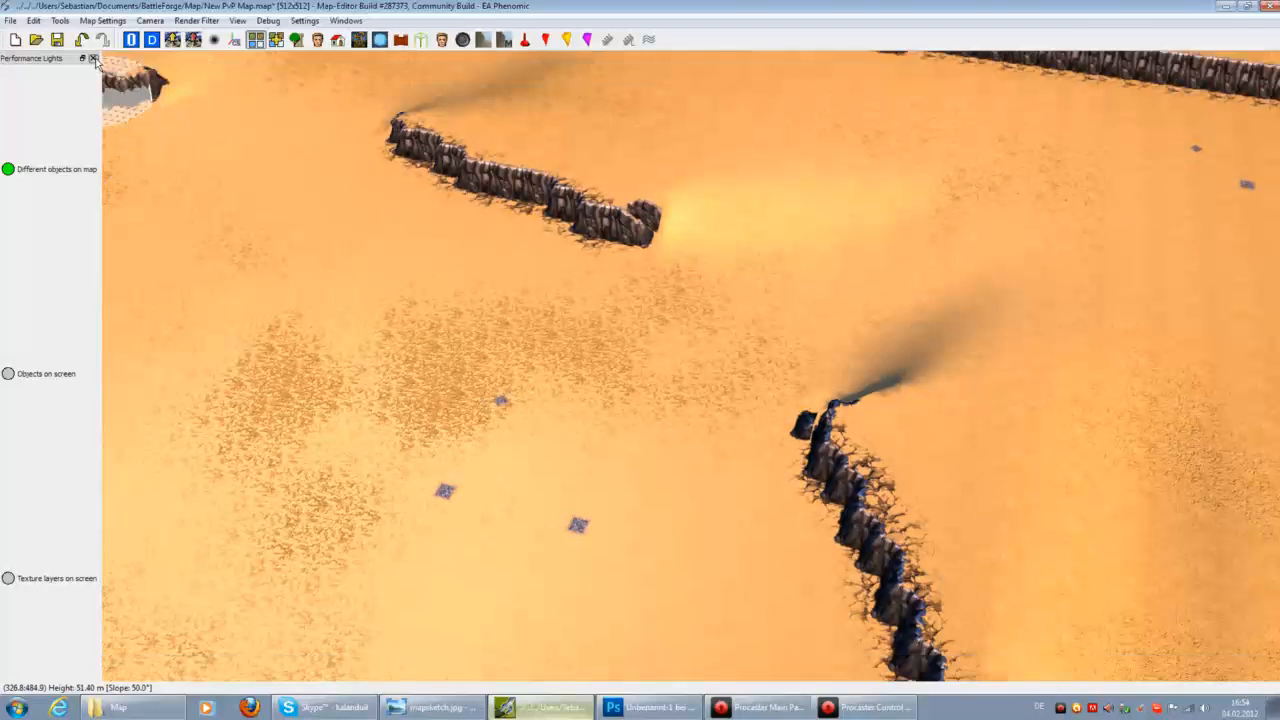
{"action": "left_click", "coordinate": [97, 57]}
{"action": "right_click", "coordinate": [847, 42]}
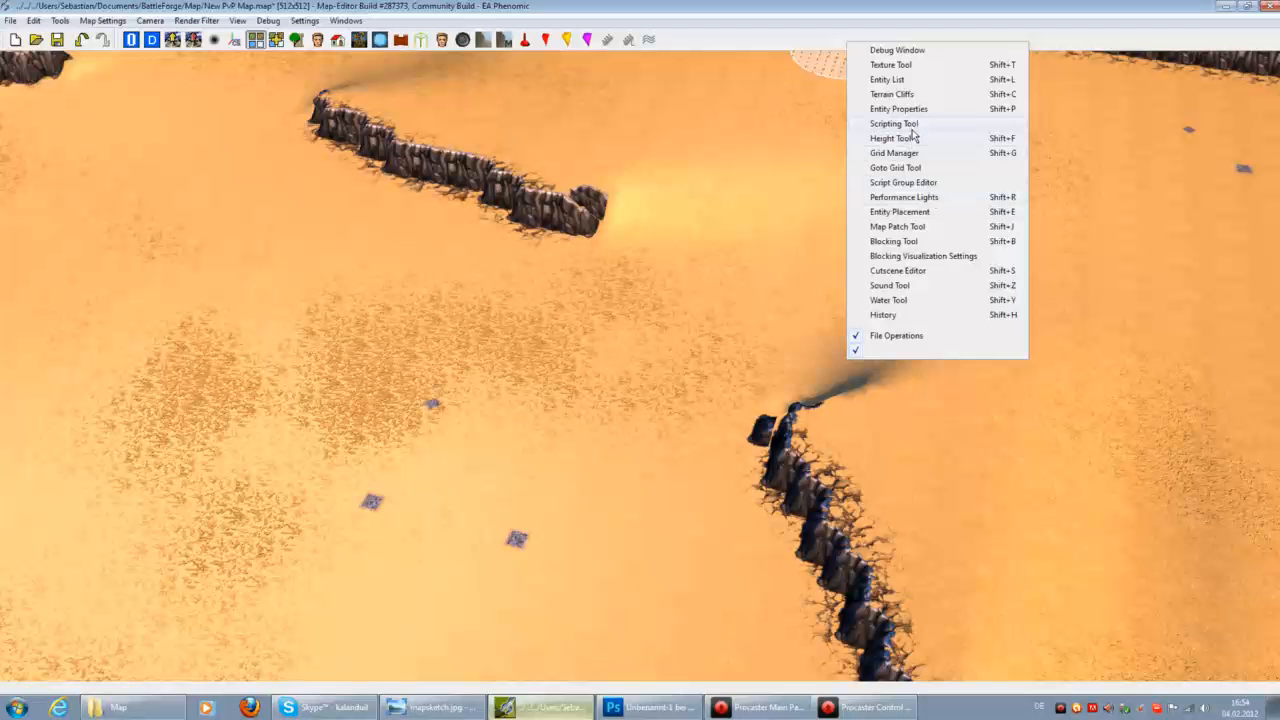
{"action": "left_click", "coordinate": [915, 212]}
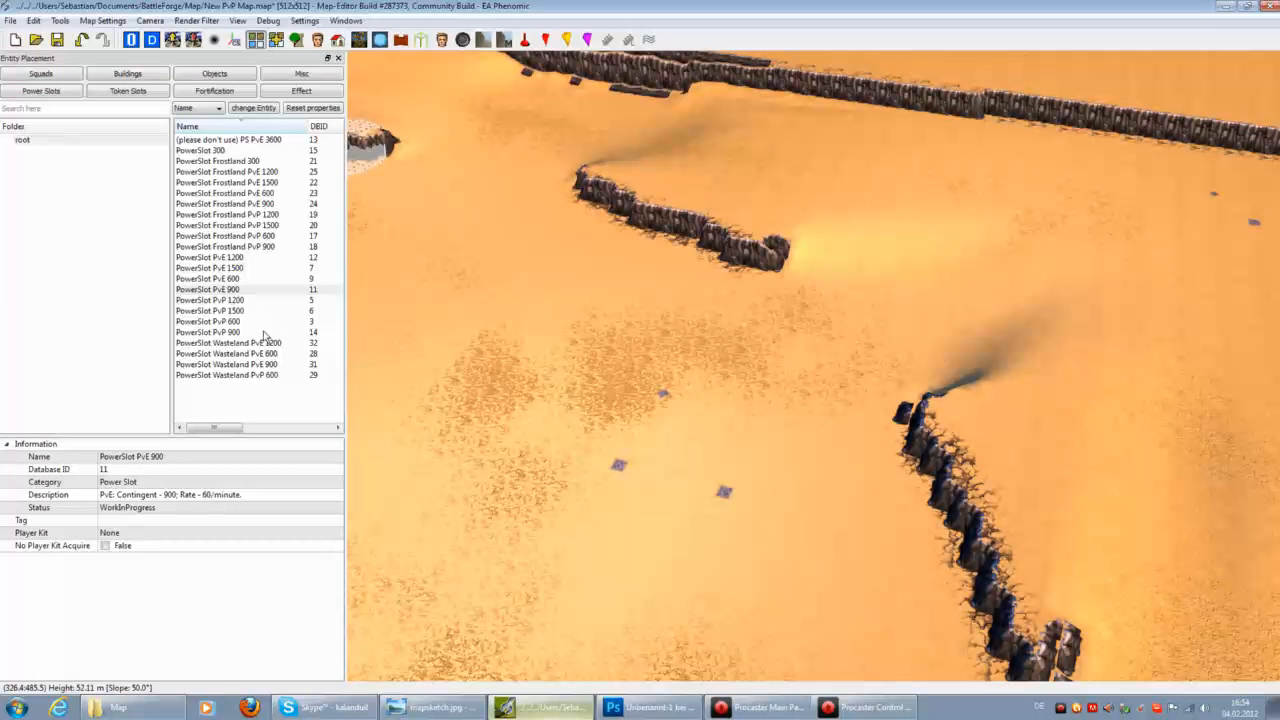
Place PowerSlot PvP 900 slots on the two outer markers of the three-marker row inside the western wall.
{"action": "left_click", "coordinate": [233, 334]}
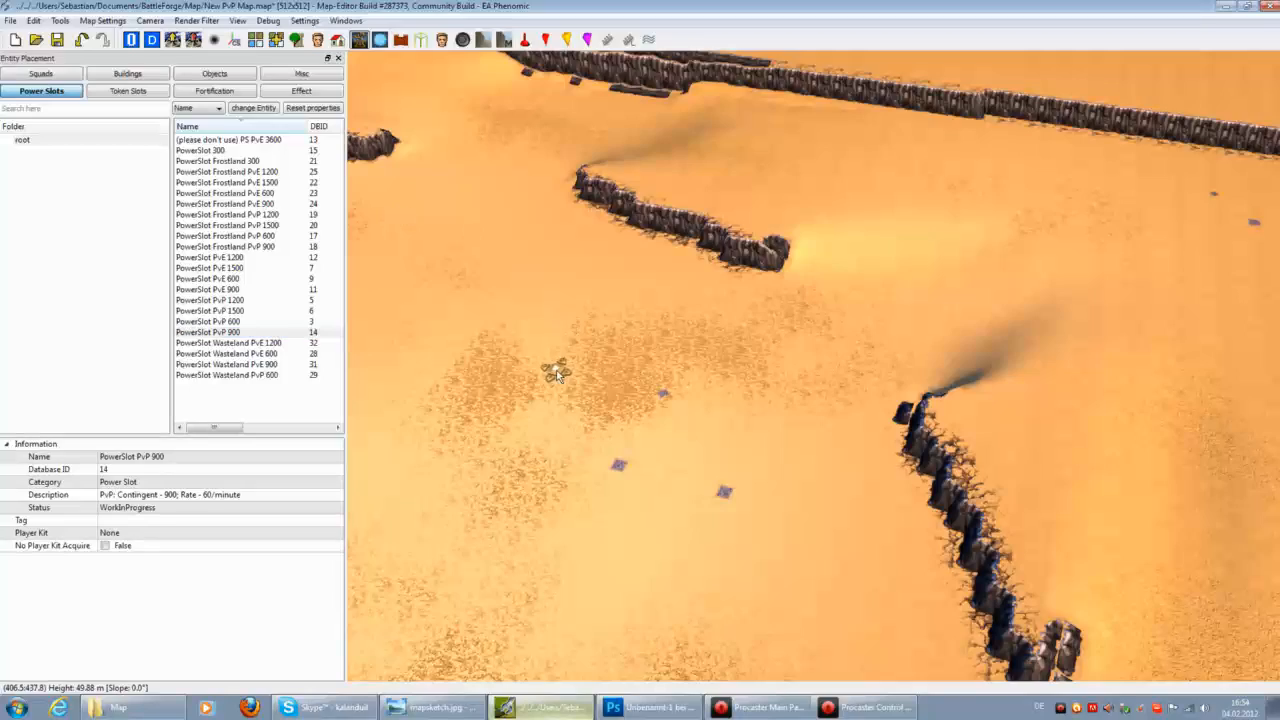
{"action": "key", "text": "Left"}
{"action": "middle_click_drag", "start_coordinate": [565, 354], "coordinate": [548, 414]}
{"action": "key", "text": "Left"}
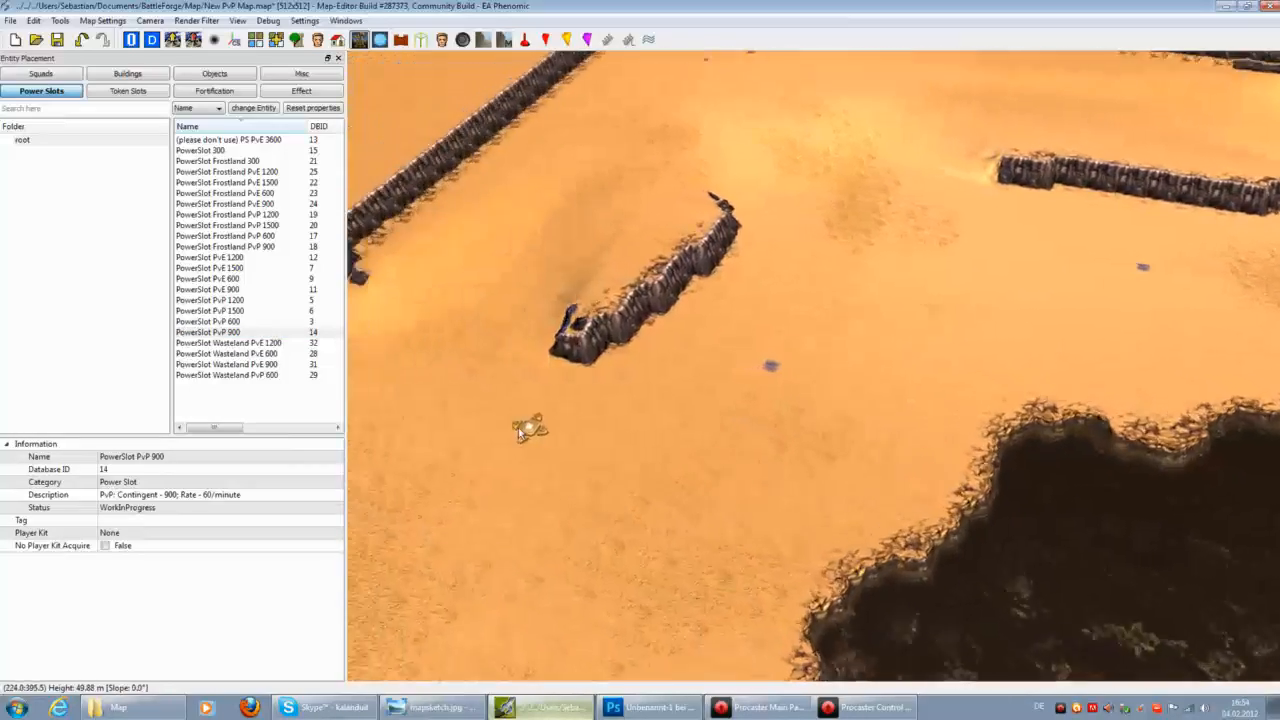
{"action": "key", "text": "Left"}
{"action": "scroll", "coordinate": [700, 457], "scroll_direction": "up", "scroll_amount": 3}
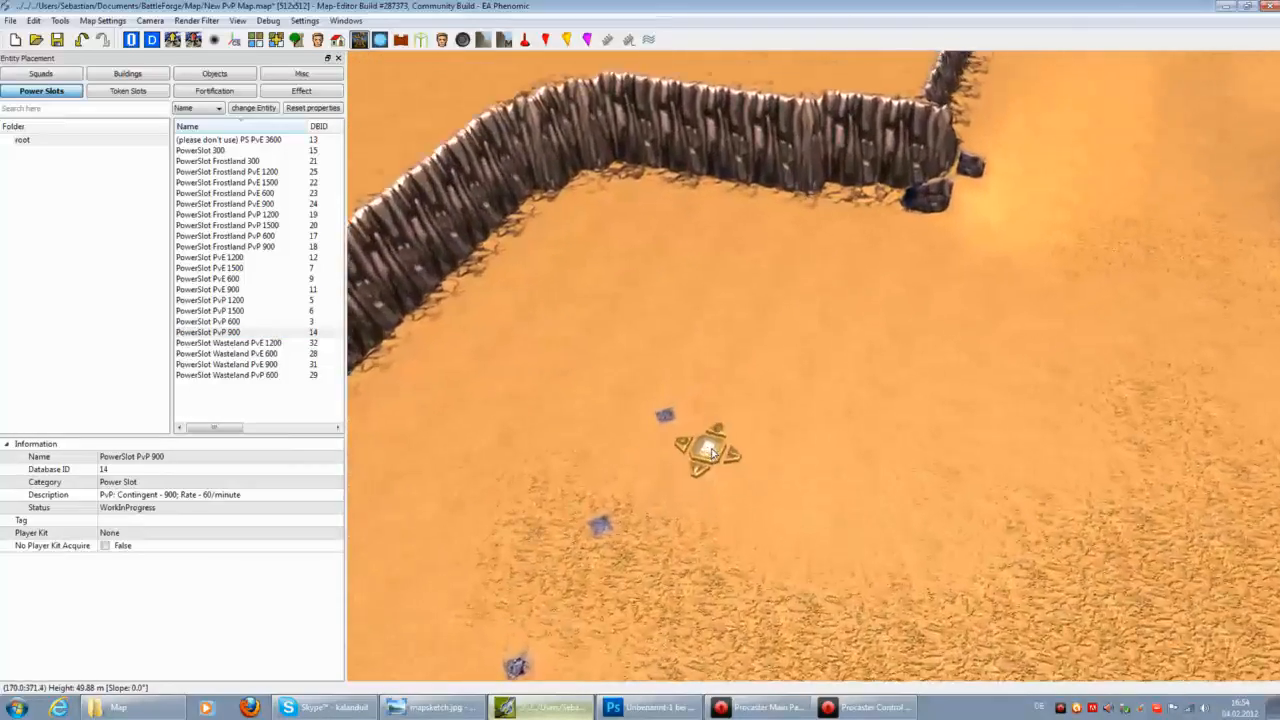
{"action": "key", "text": "Left"}
{"action": "scroll", "coordinate": [720, 444], "scroll_direction": "up", "scroll_amount": 2}
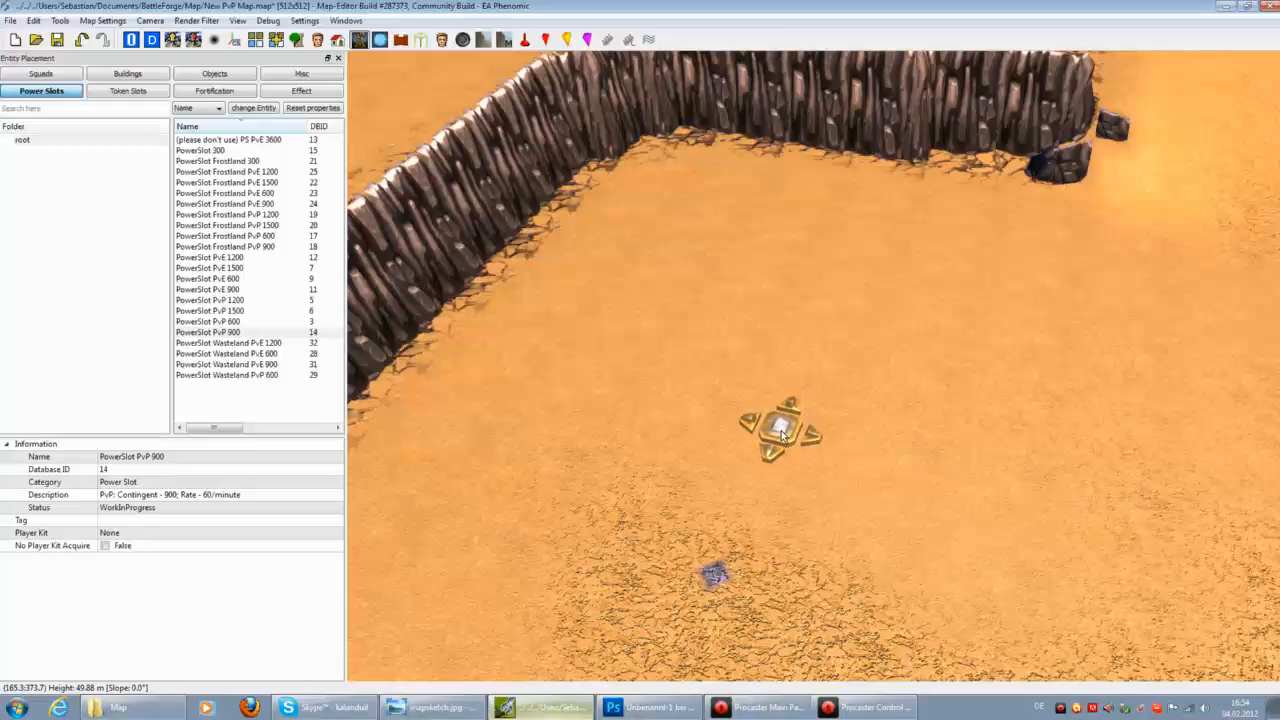
{"action": "left_click", "coordinate": [780, 432]}
{"action": "key", "text": "Down"}
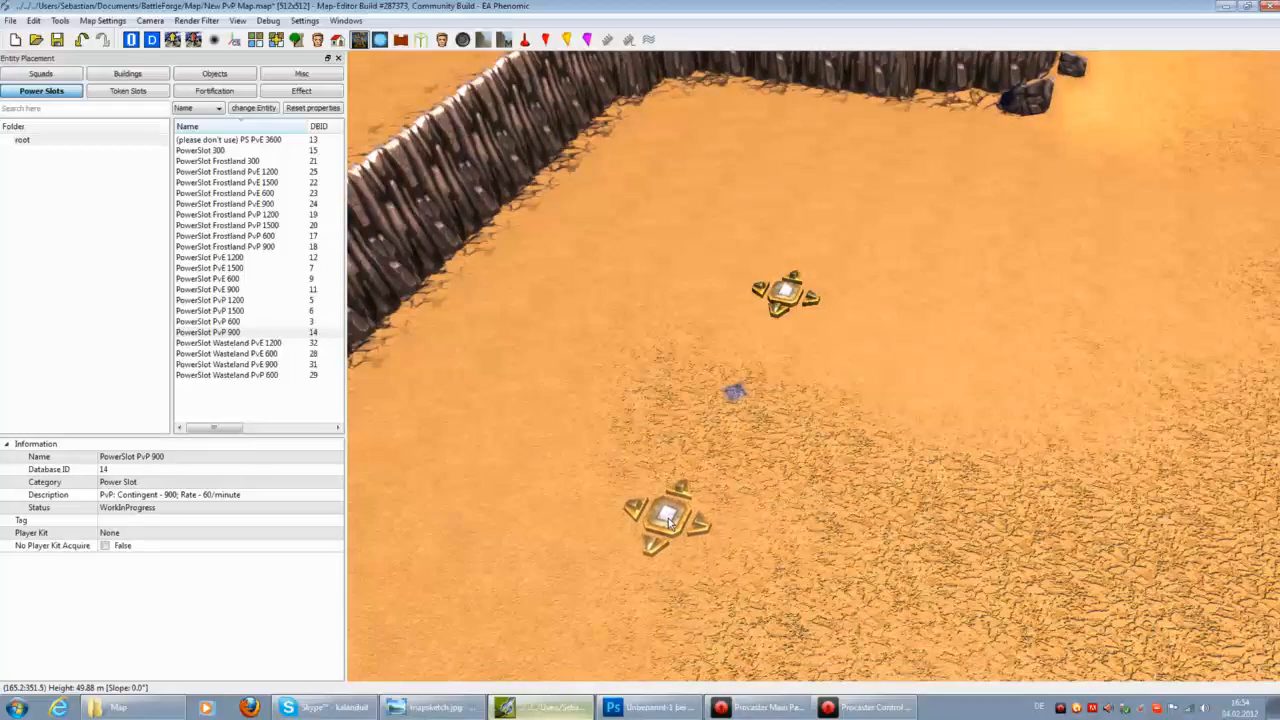
Place PvP 900 power slots on the two outer markers of the row in the northwest walled corner.
{"action": "key", "text": "Up"}
{"action": "key", "text": "Right"}
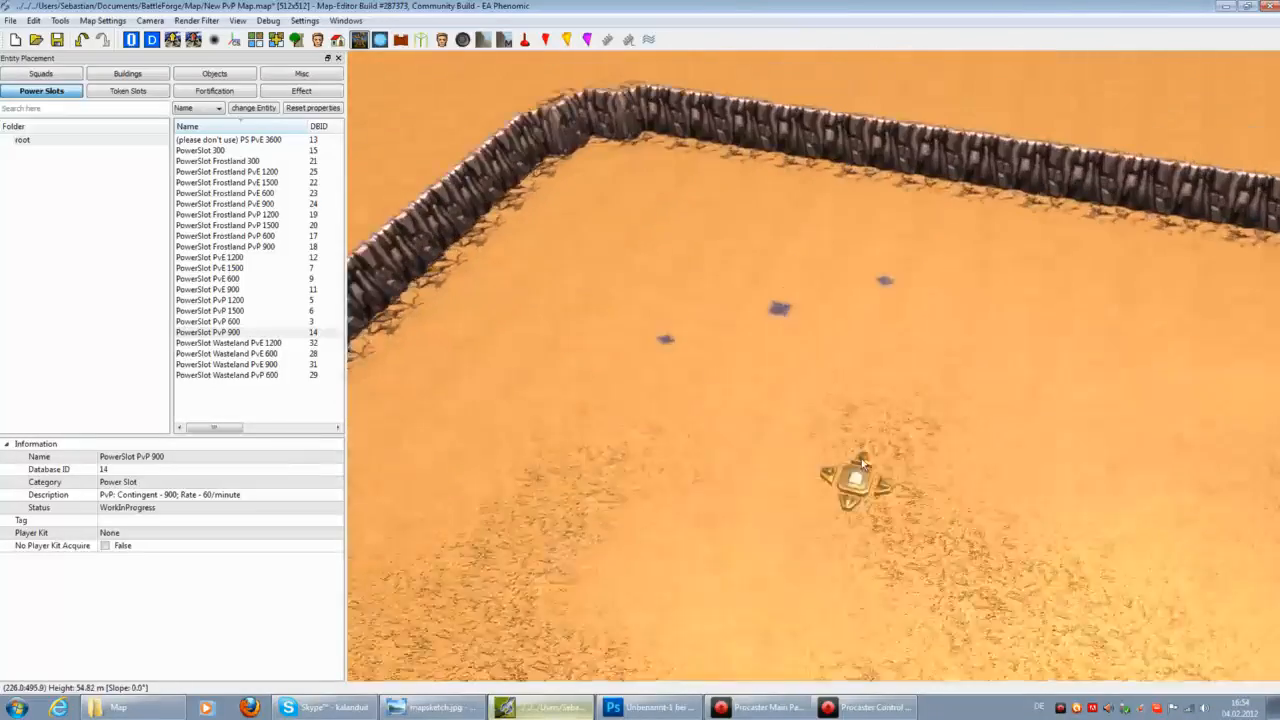
{"action": "left_click", "coordinate": [652, 434]}
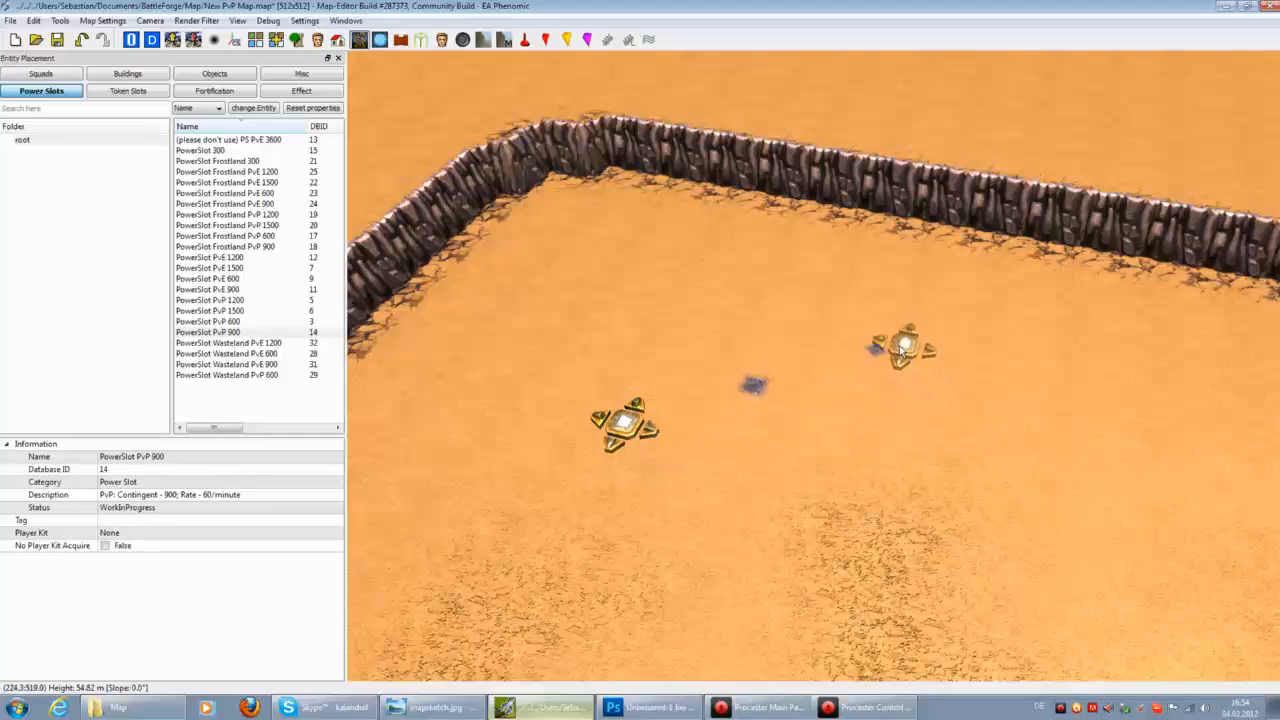
{"action": "left_click", "coordinate": [880, 352]}
Place PvP 900 power slots on the two single markers north of the northern pit.
{"action": "key", "text": "Right"}
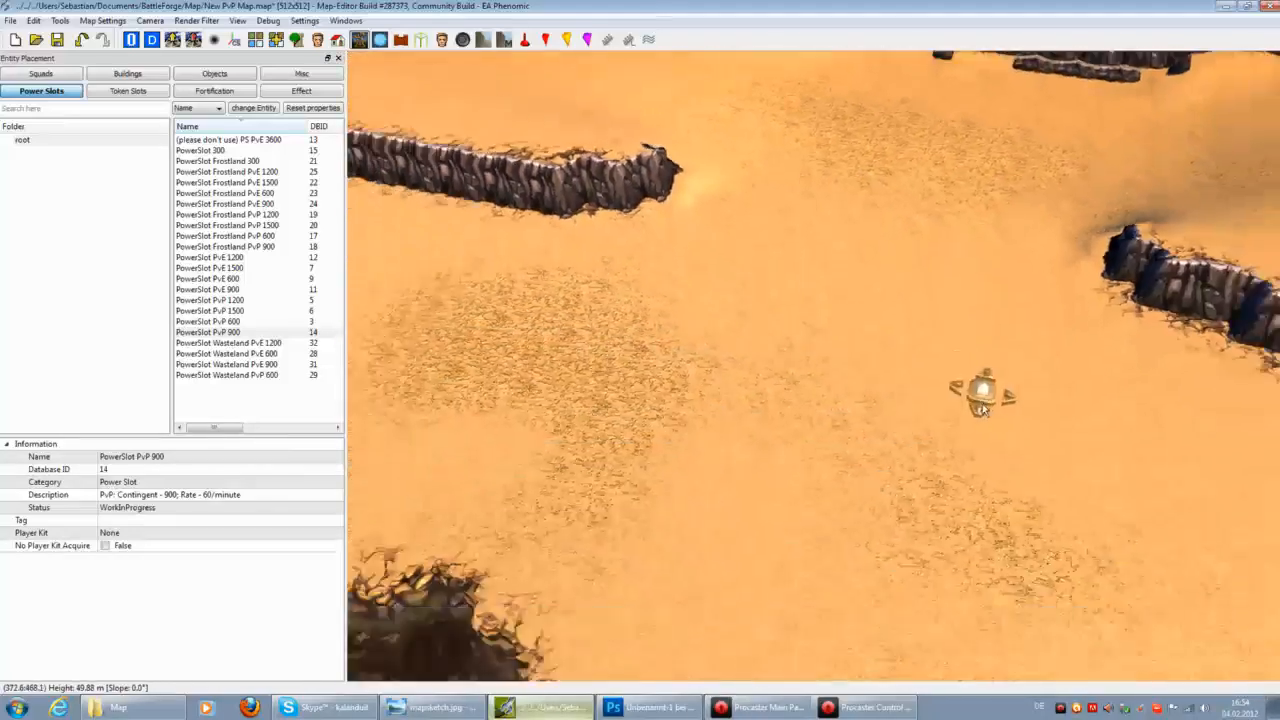
{"action": "key", "text": "Left"}
{"action": "key", "text": "Up"}
{"action": "left_click", "coordinate": [960, 413]}
{"action": "scroll", "coordinate": [938, 440], "scroll_direction": "down", "scroll_amount": 3}
{"action": "key", "text": "Left"}
{"action": "key", "text": "Down"}
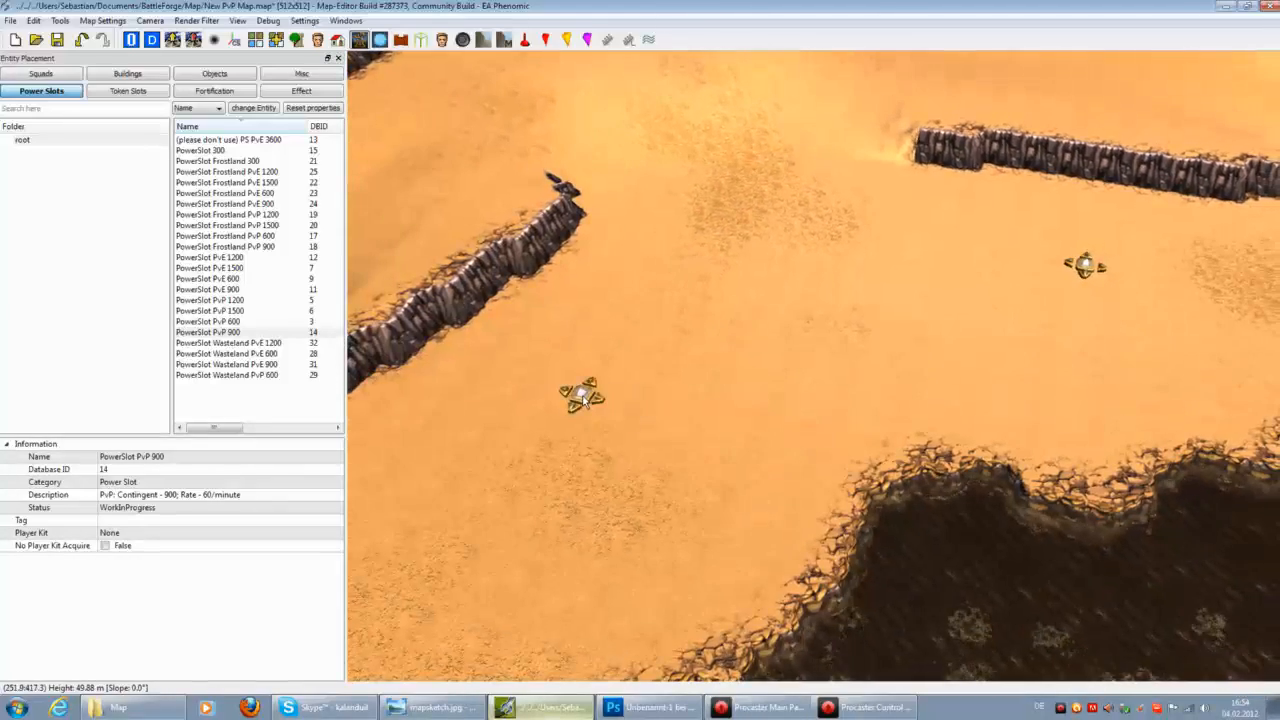
Place PvP 900 power slots on the upper and right markers of the triangular group northeast of the pits.
{"action": "key", "text": "Right"}
{"action": "key", "text": "Down"}
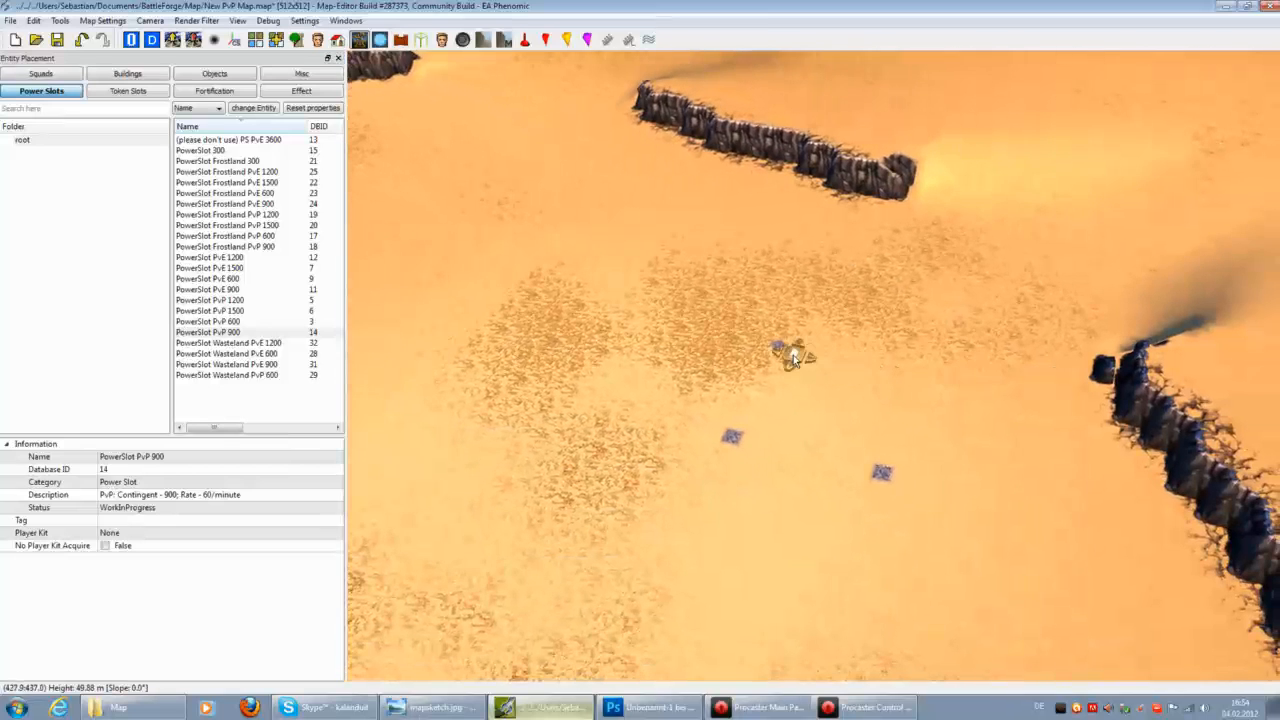
{"action": "left_click", "coordinate": [780, 347]}
{"action": "left_click", "coordinate": [882, 470]}
Place PvP 900 power slots on the two outer markers of the row in the northeast walled corner.
{"action": "key", "text": "Right"}
{"action": "key", "text": "Up"}
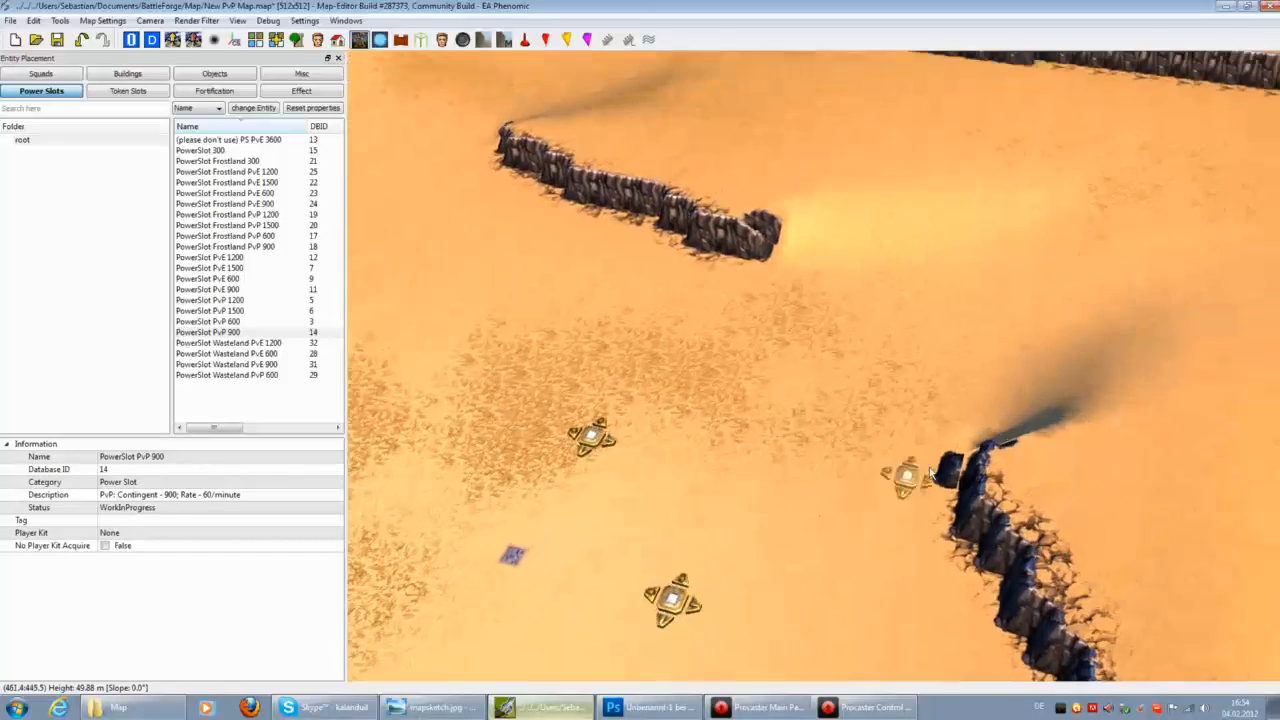
{"action": "left_click", "coordinate": [758, 707]}
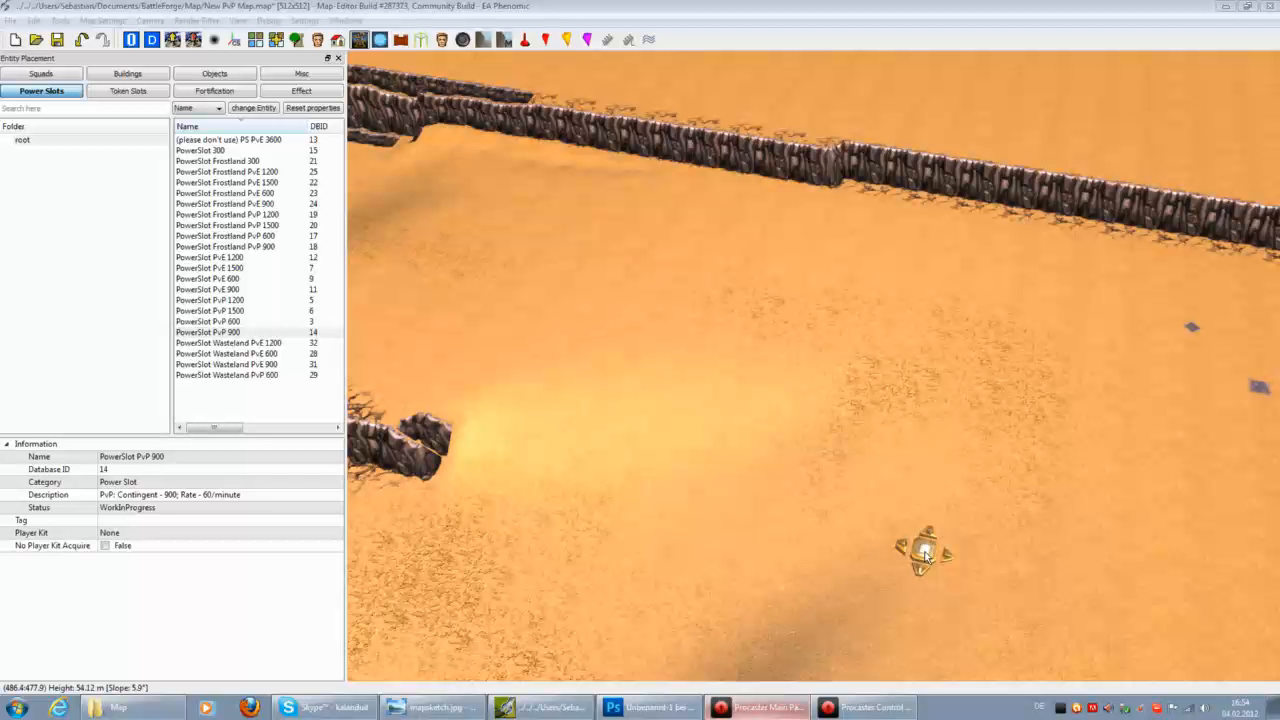
{"action": "left_click", "coordinate": [909, 571]}
{"action": "key", "text": "Right"}
{"action": "key", "text": "Up"}
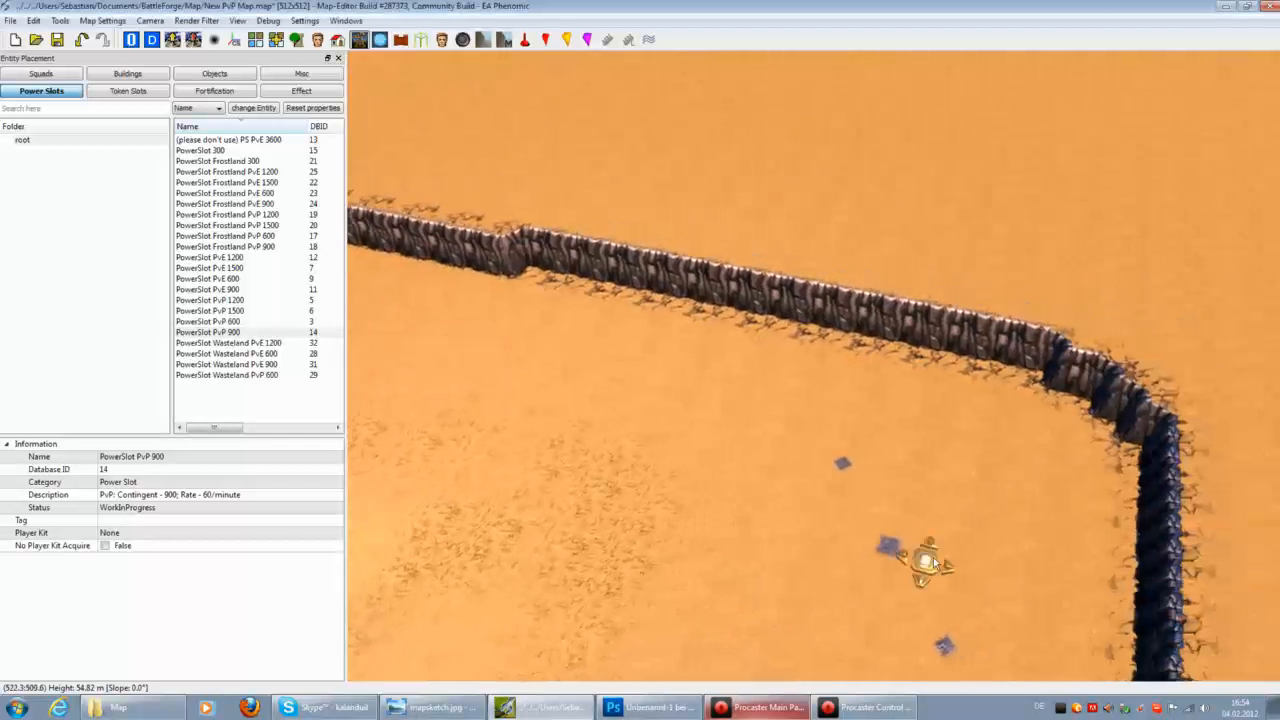
{"action": "left_click", "coordinate": [775, 465]}
{"action": "key", "text": "Down"}
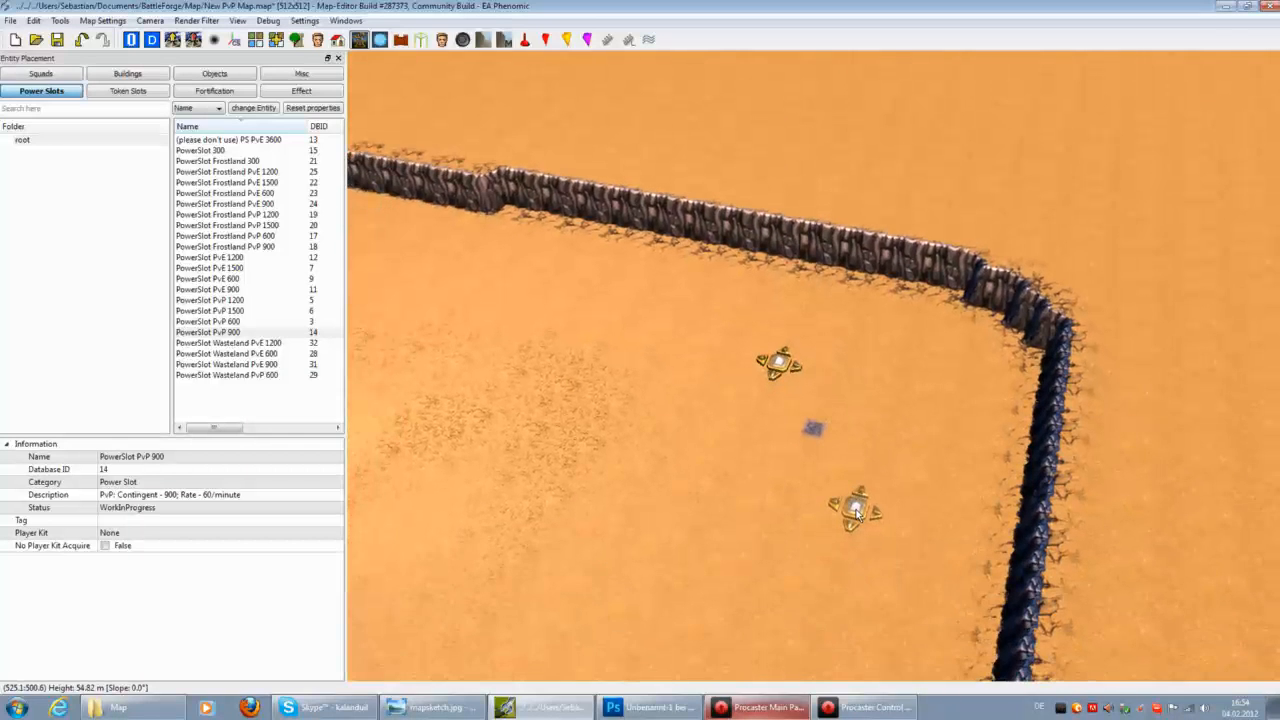
{"action": "left_click", "coordinate": [856, 507]}
Place PvP 900 power slots on the two single markers southeast and south of the southern pit.
{"action": "key", "text": "Left"}
{"action": "key", "text": "Down"}
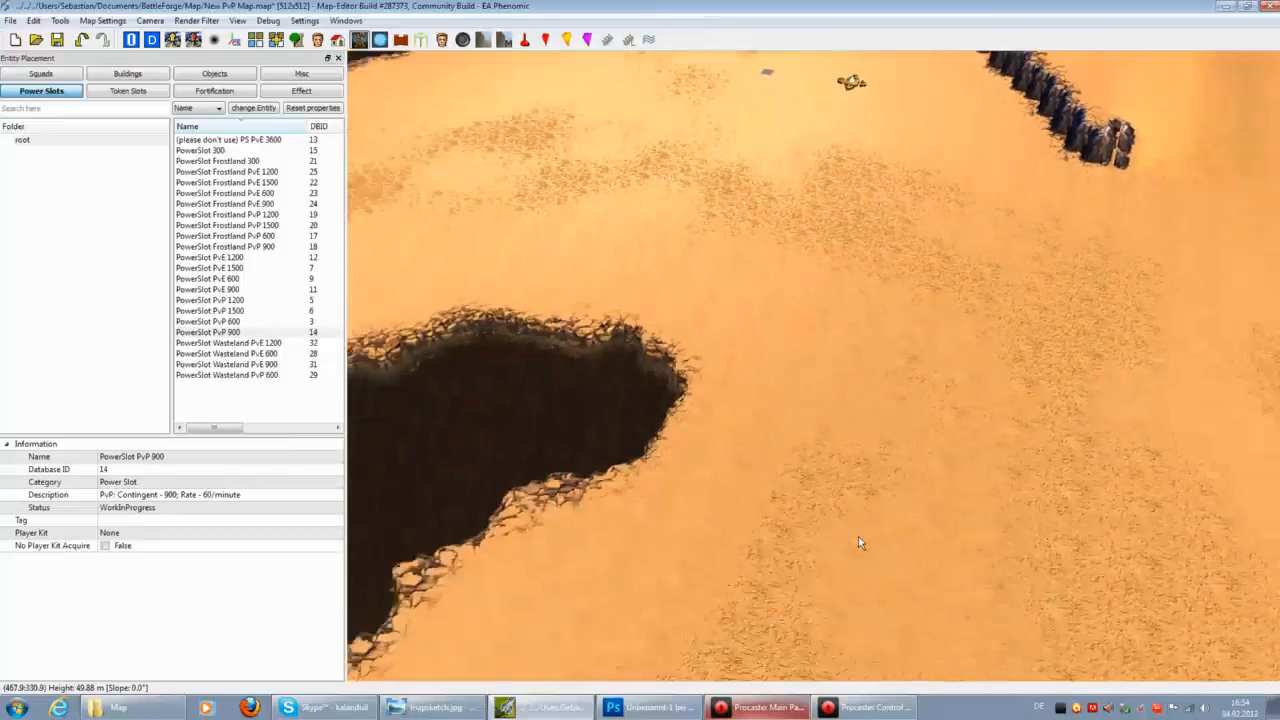
{"action": "key", "text": "Left"}
{"action": "key", "text": "Down"}
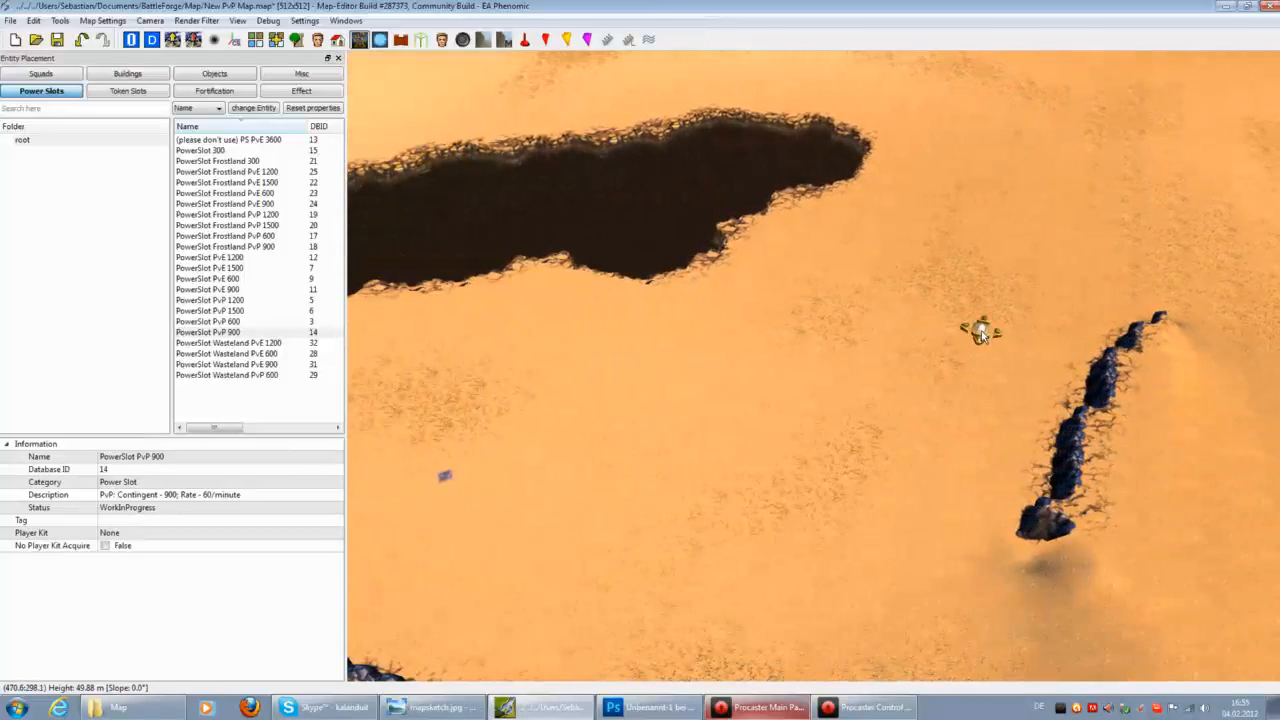
{"action": "left_click", "coordinate": [981, 334]}
{"action": "key", "text": "Left"}
{"action": "left_click", "coordinate": [713, 478]}
Place PvP 900 power slots on the markers of the row beside the southeast wall.
{"action": "key", "text": "Right"}
{"action": "key", "text": "Down"}
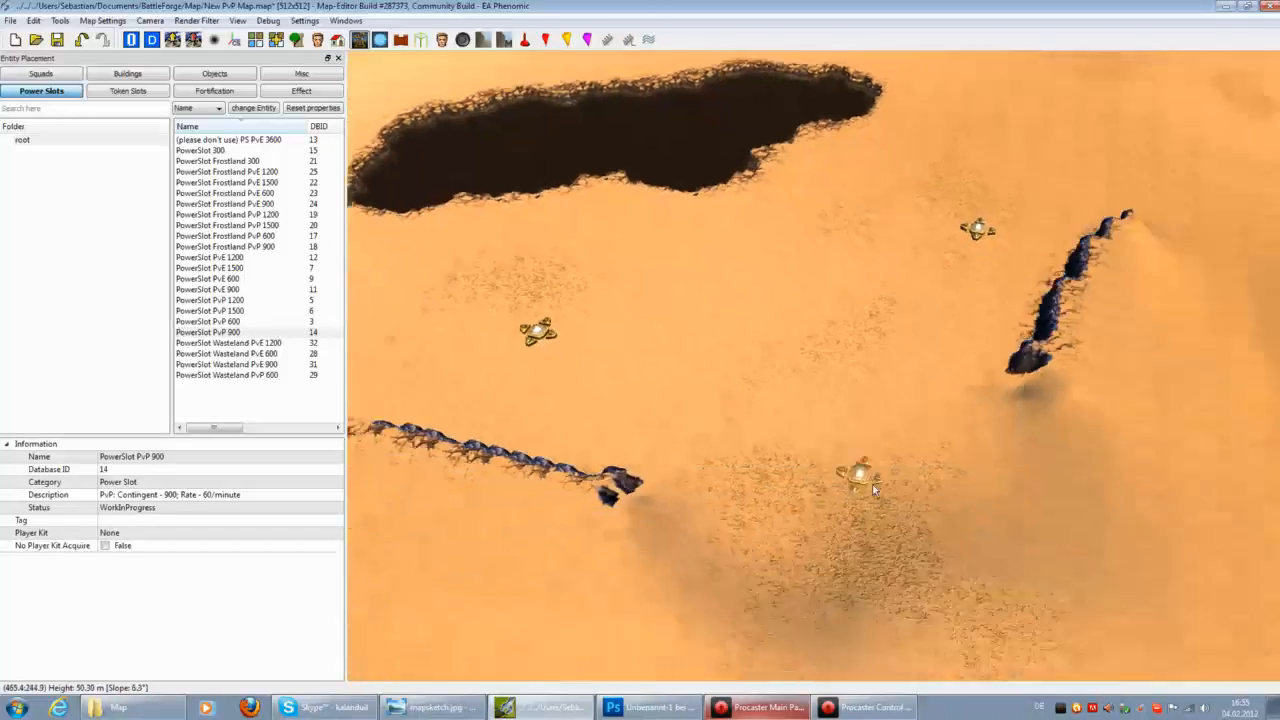
{"action": "left_click", "coordinate": [915, 535]}
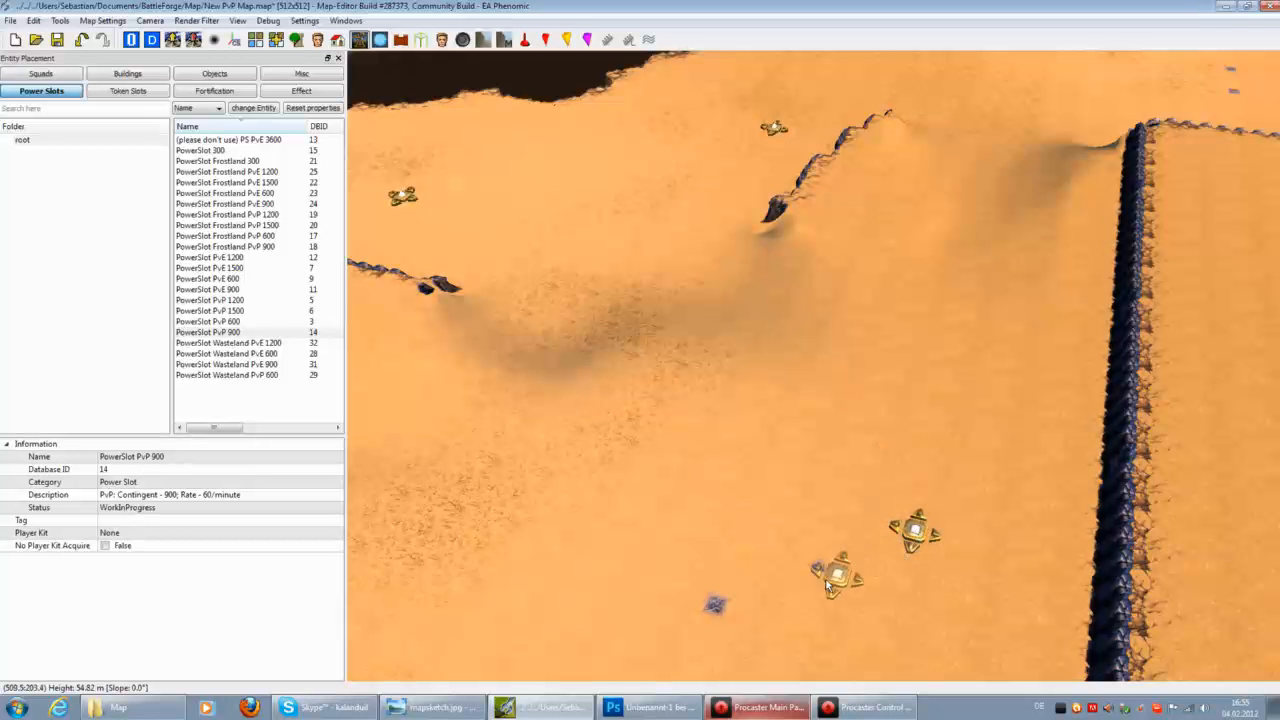
{"action": "left_click", "coordinate": [818, 570]}
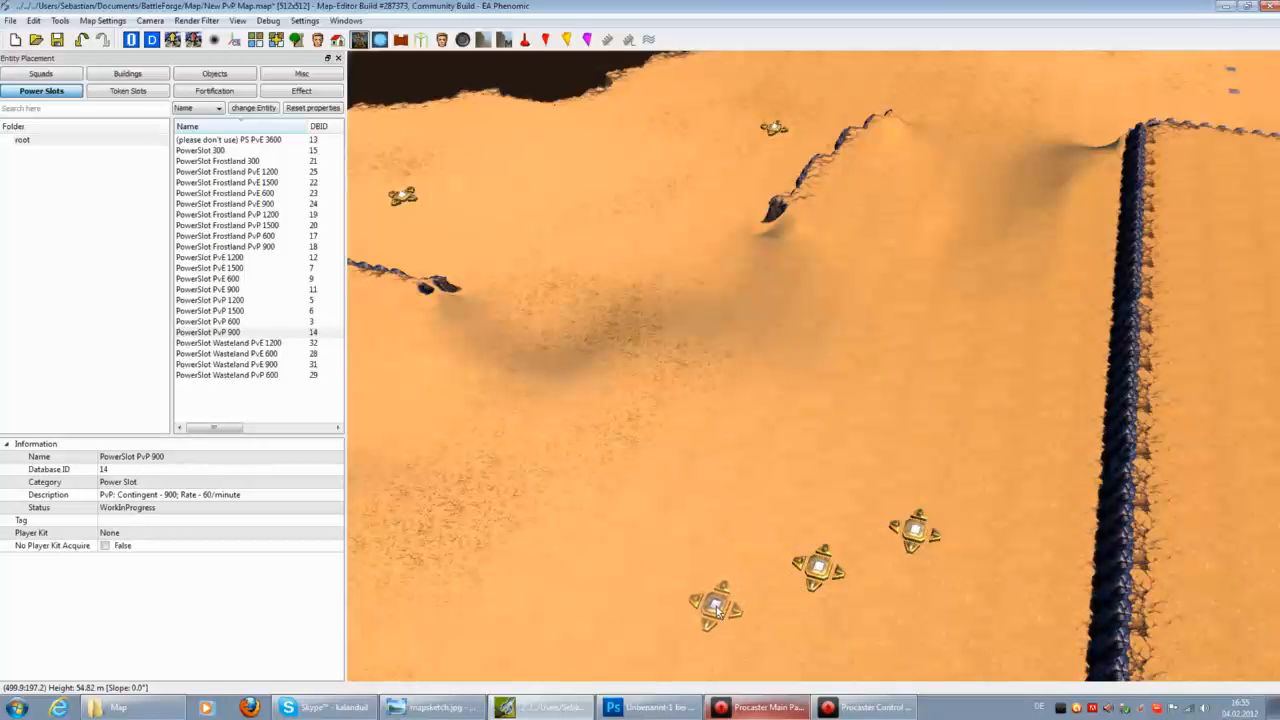
Examine the placed slots and remaining markers along the eastern side, up to the northeast walled corner.
{"action": "scroll", "coordinate": [891, 501], "scroll_direction": "down", "scroll_amount": 2}
{"action": "key", "text": "Up"}
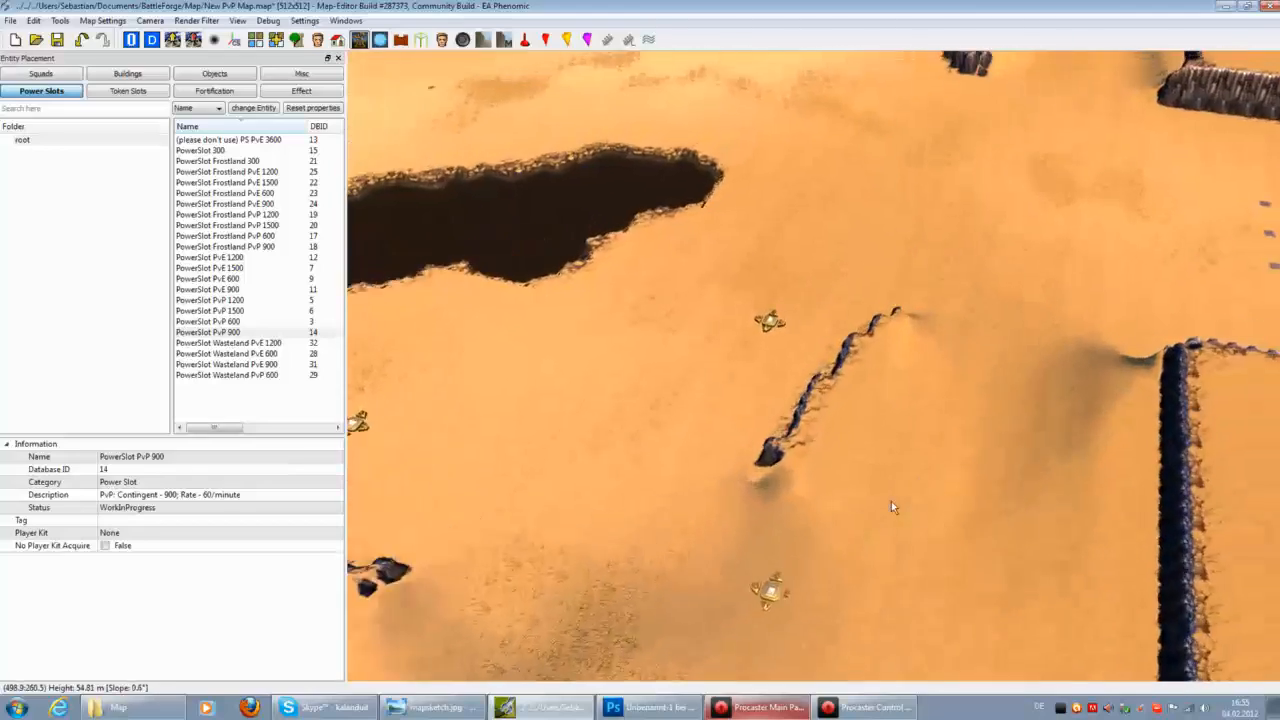
{"action": "key", "text": "Right"}
{"action": "key", "text": "Down"}
{"action": "key", "text": "Left"}
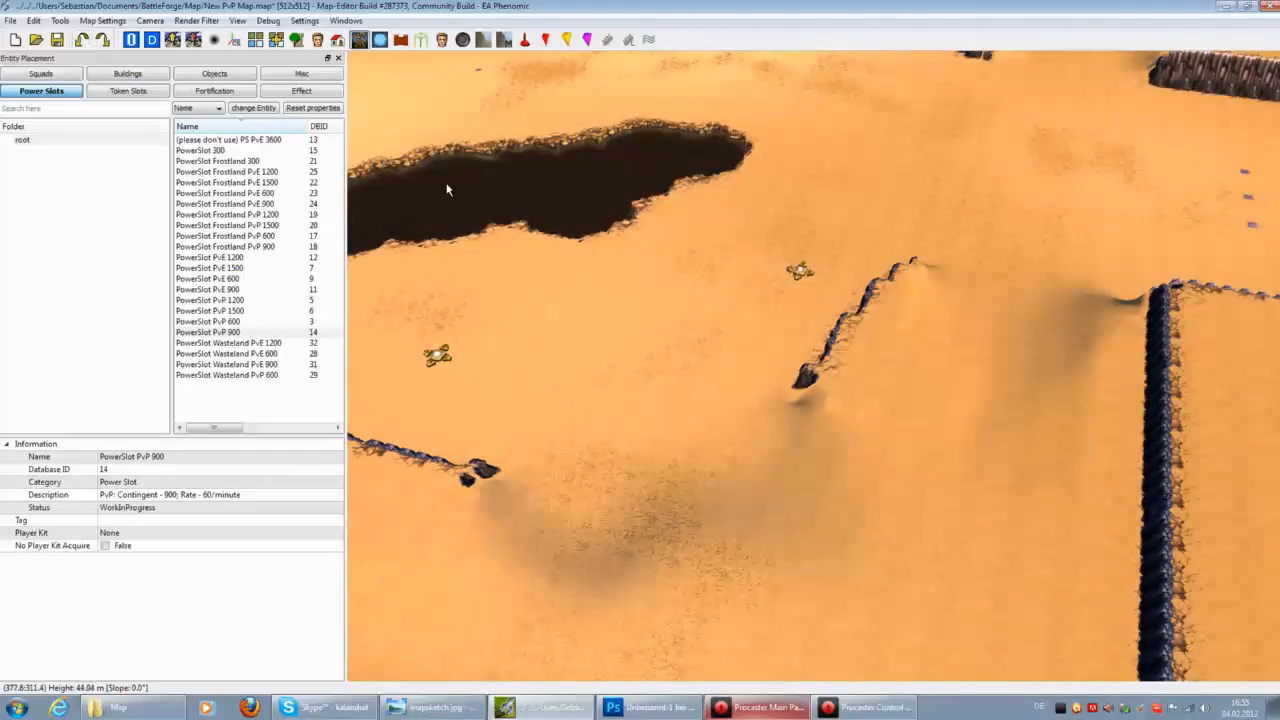
{"action": "key", "text": "Down"}
{"action": "key", "text": "Up"}
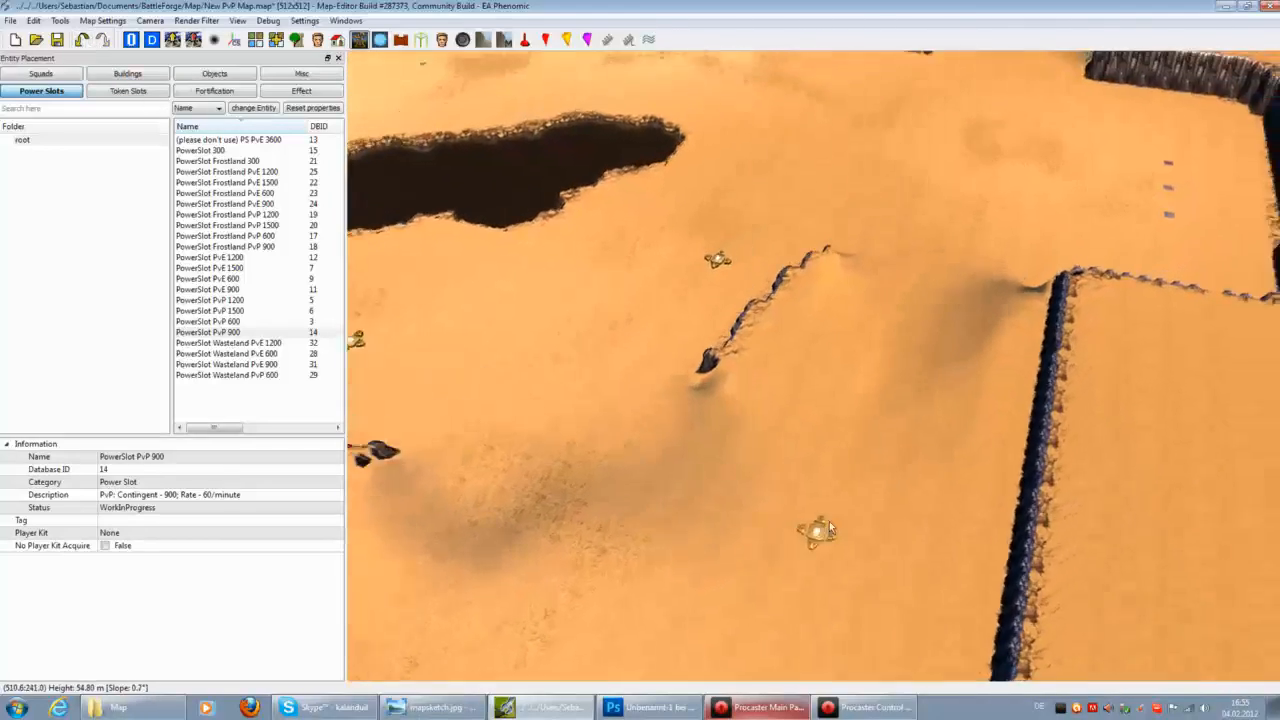
{"action": "key", "text": "Up"}
{"action": "key", "text": "Right"}
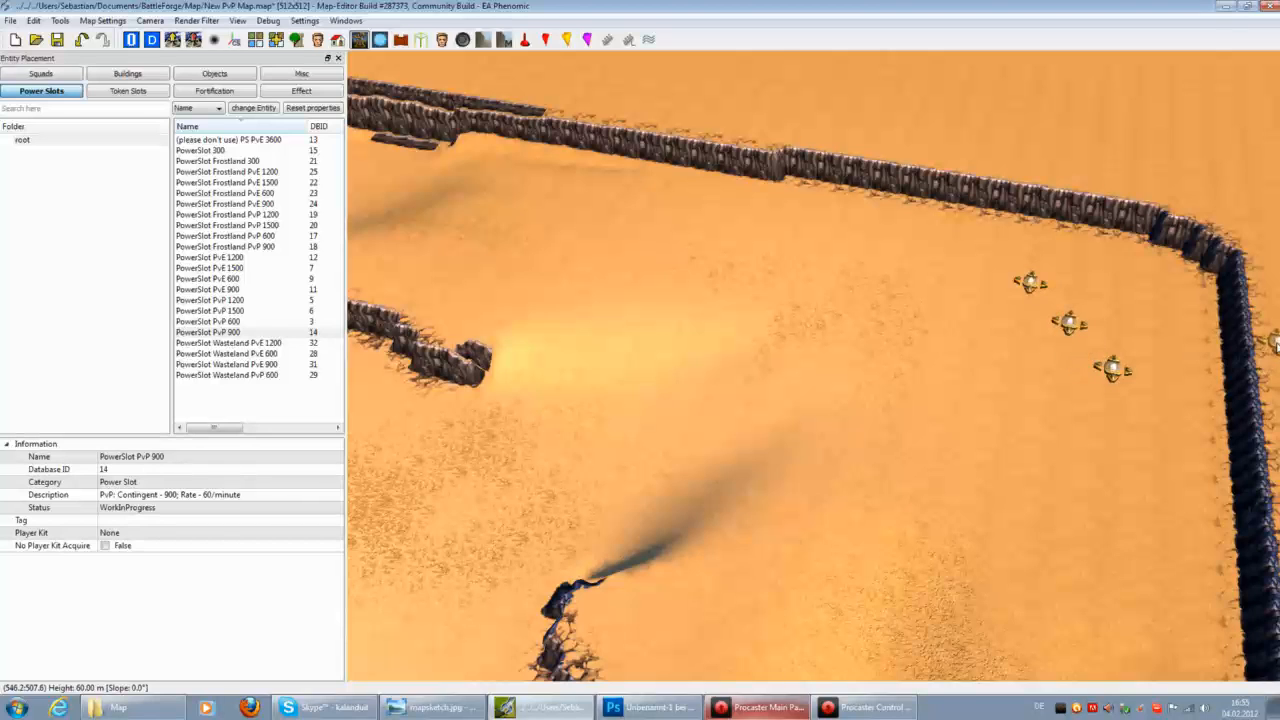
Place PvP 900 power slots on the markers of the row in the southwest walled corner.
{"action": "key", "text": "Down"}
{"action": "key", "text": "Left"}
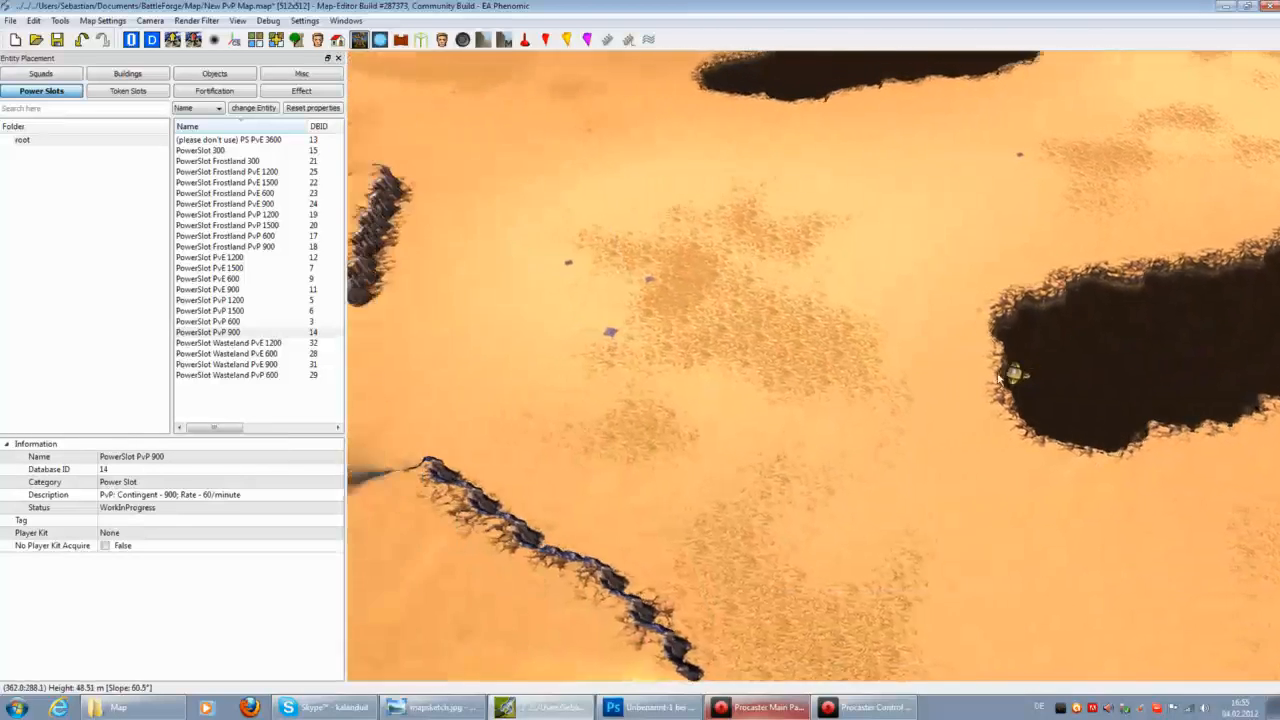
{"action": "key", "text": "Left"}
{"action": "key", "text": "Down"}
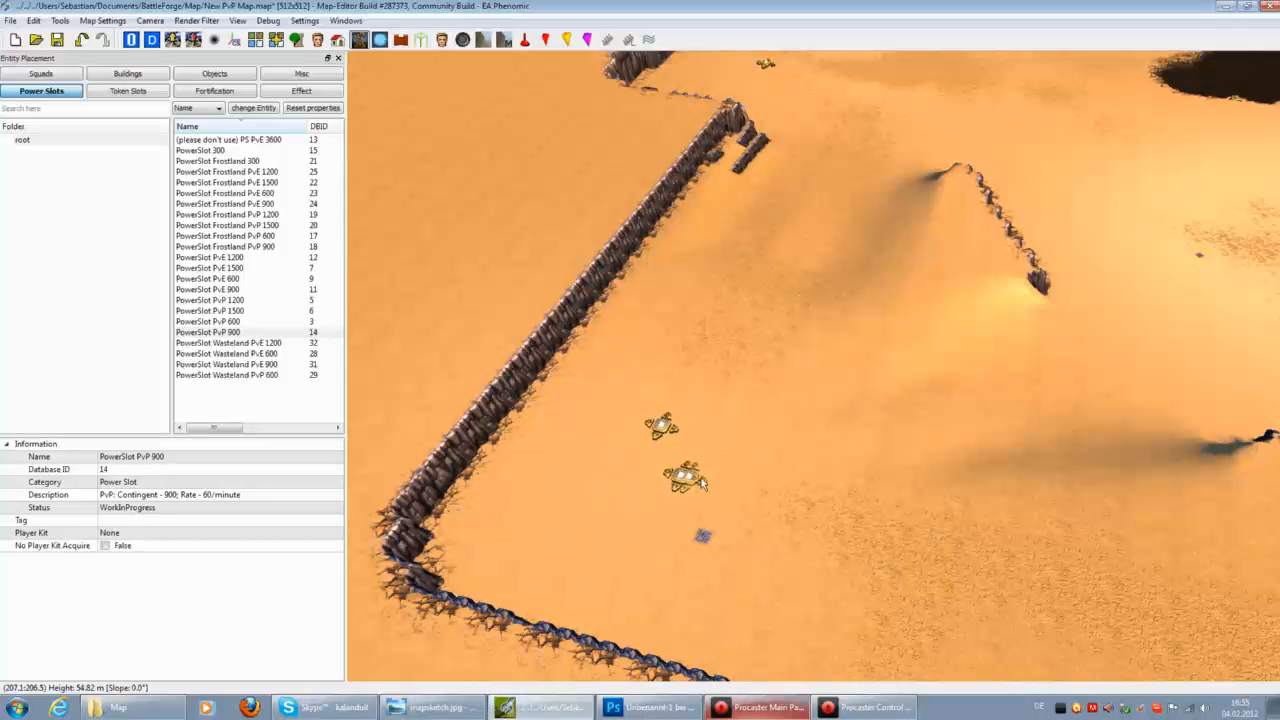
Place PvP 900 power slots on the two western markers of the triangular group southwest of the pits.
{"action": "key", "text": "Right"}
{"action": "key", "text": "Up"}
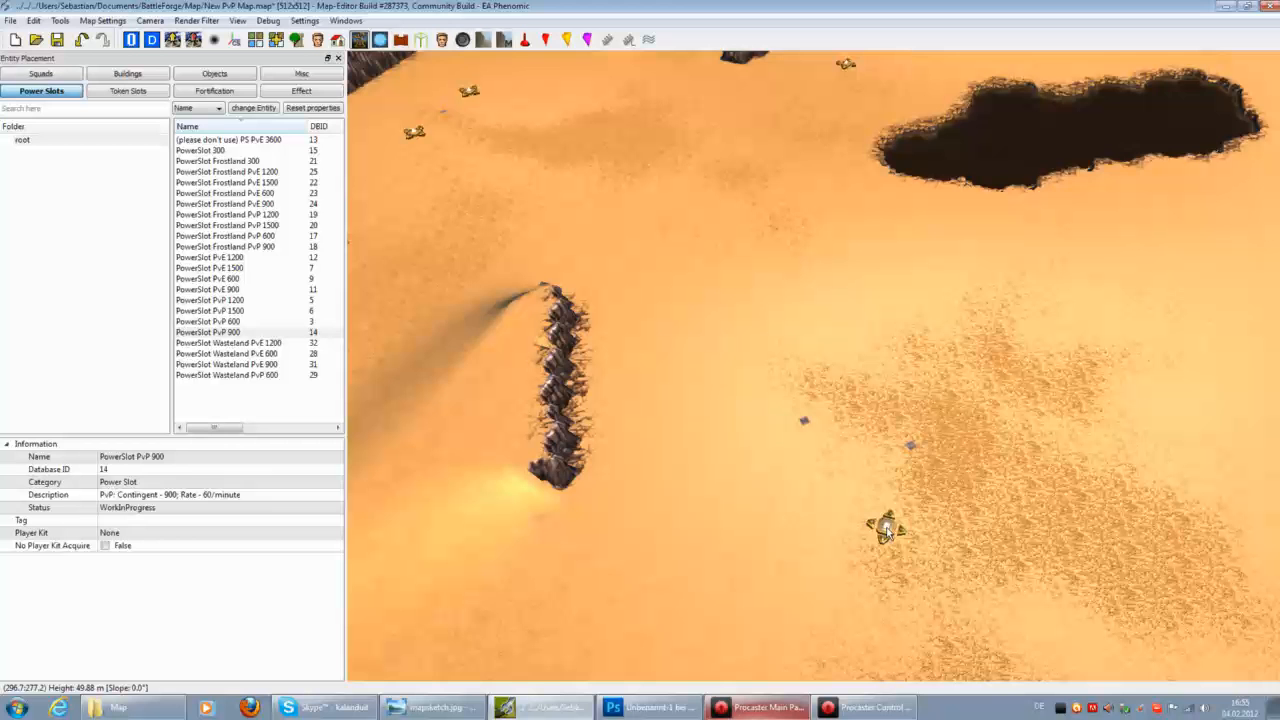
{"action": "left_click", "coordinate": [806, 421]}
{"action": "key", "text": "Right"}
{"action": "key", "text": "Down"}
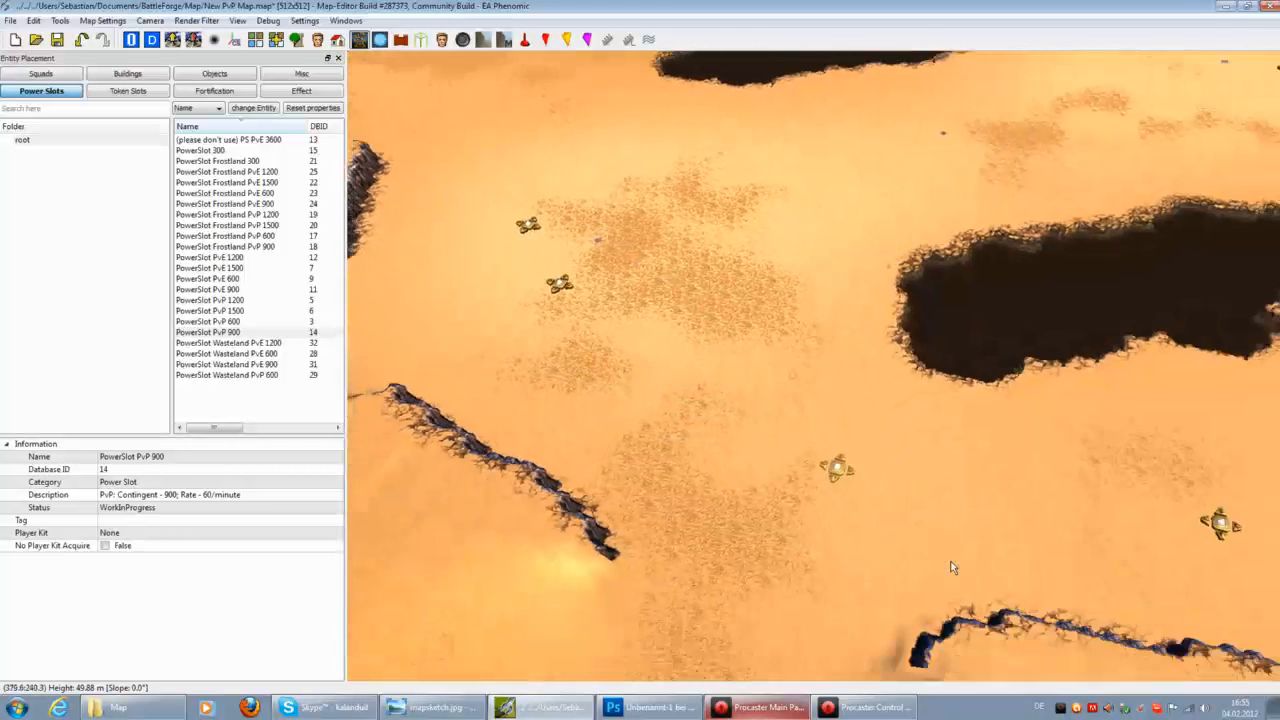
{"action": "scroll", "coordinate": [861, 512], "scroll_direction": "down", "scroll_amount": 1}
{"action": "key", "text": "Left"}
{"action": "key", "text": "Up"}
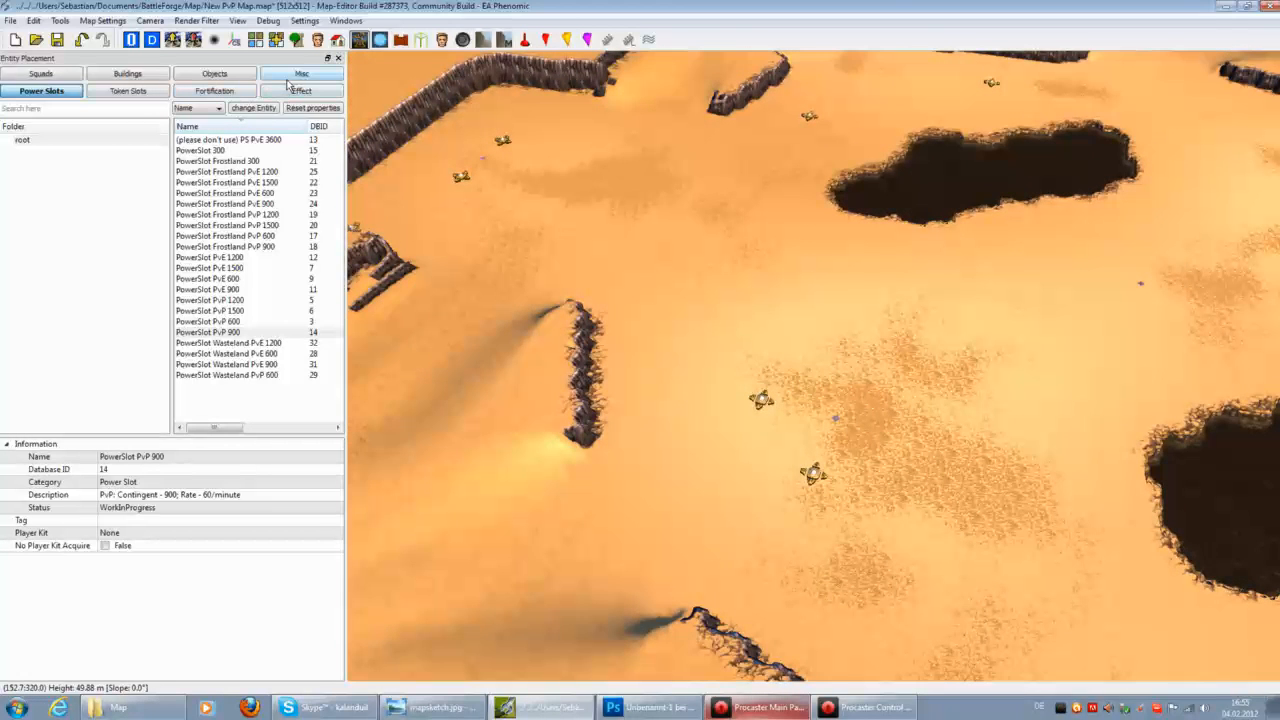
Place trial PowerSlot Wasteland PvE 600 and PvE 900 slots beside an existing power slot and undo both placements.
{"action": "left_click", "coordinate": [223, 93]}
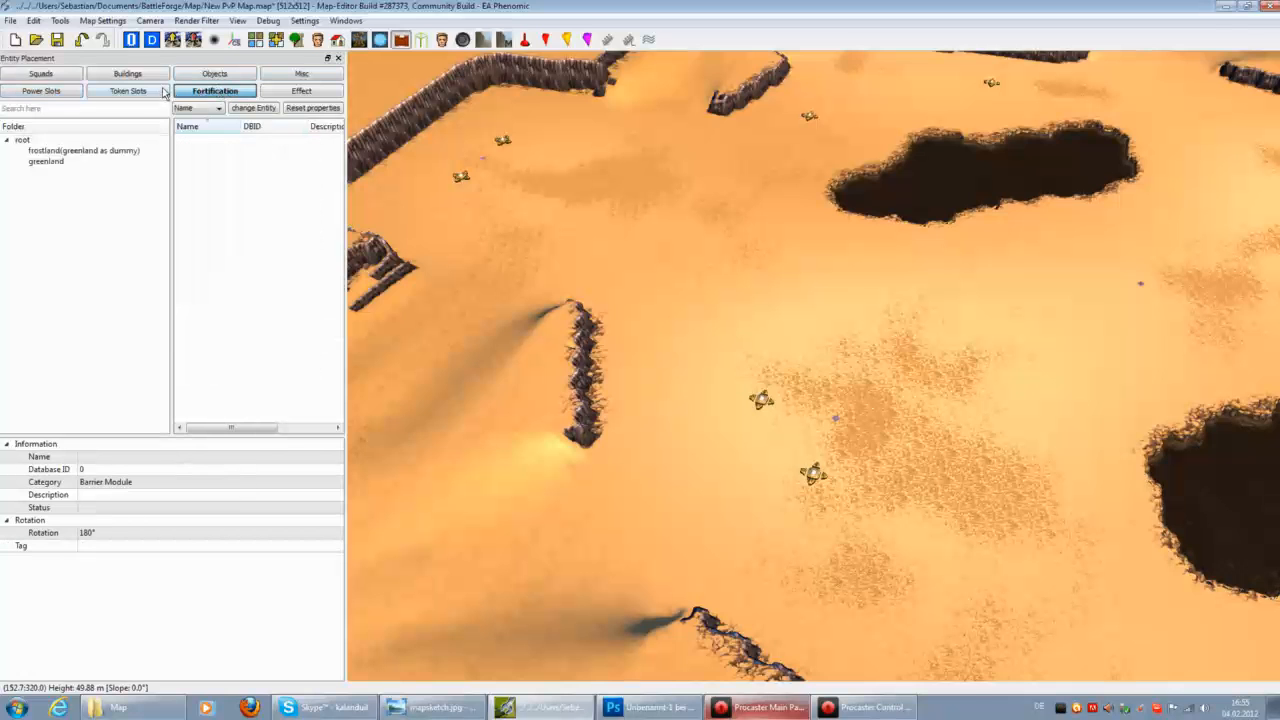
{"action": "left_click", "coordinate": [63, 94]}
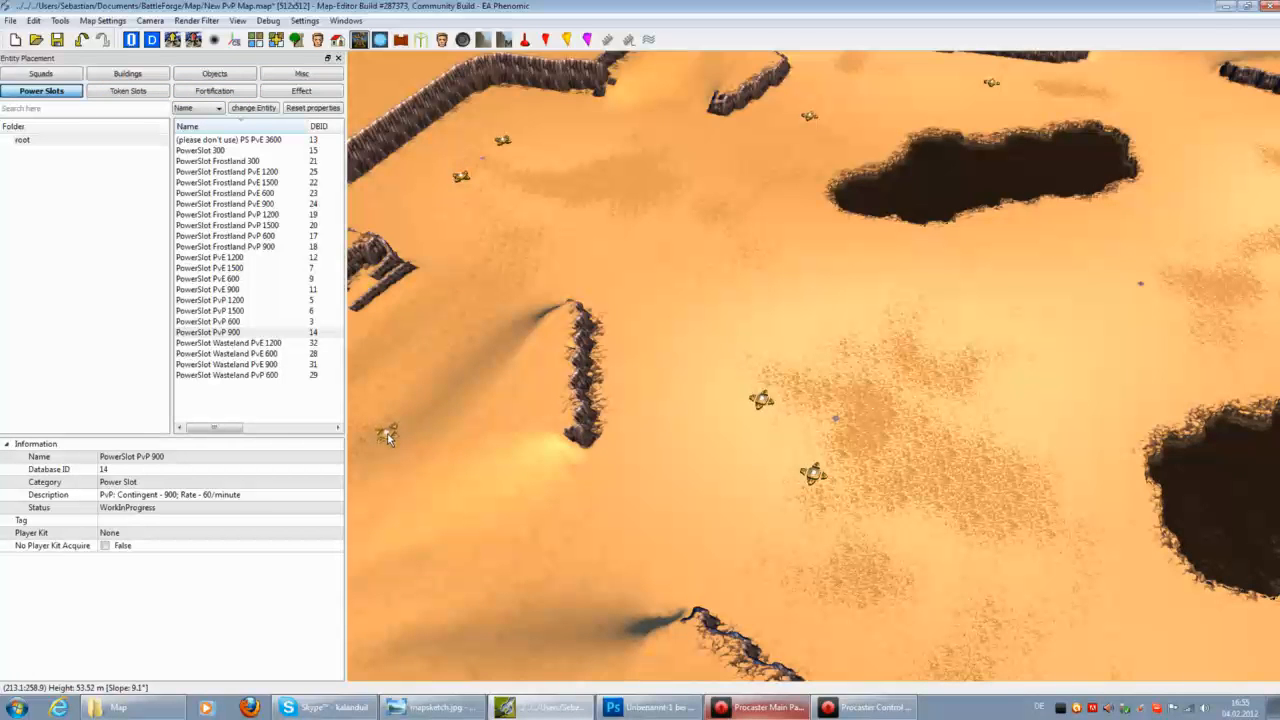
{"action": "left_click", "coordinate": [268, 354]}
{"action": "scroll", "coordinate": [780, 518], "scroll_direction": "up", "scroll_amount": 5}
{"action": "scroll", "coordinate": [778, 518], "scroll_direction": "up", "scroll_amount": 5}
{"action": "left_click", "coordinate": [714, 405]}
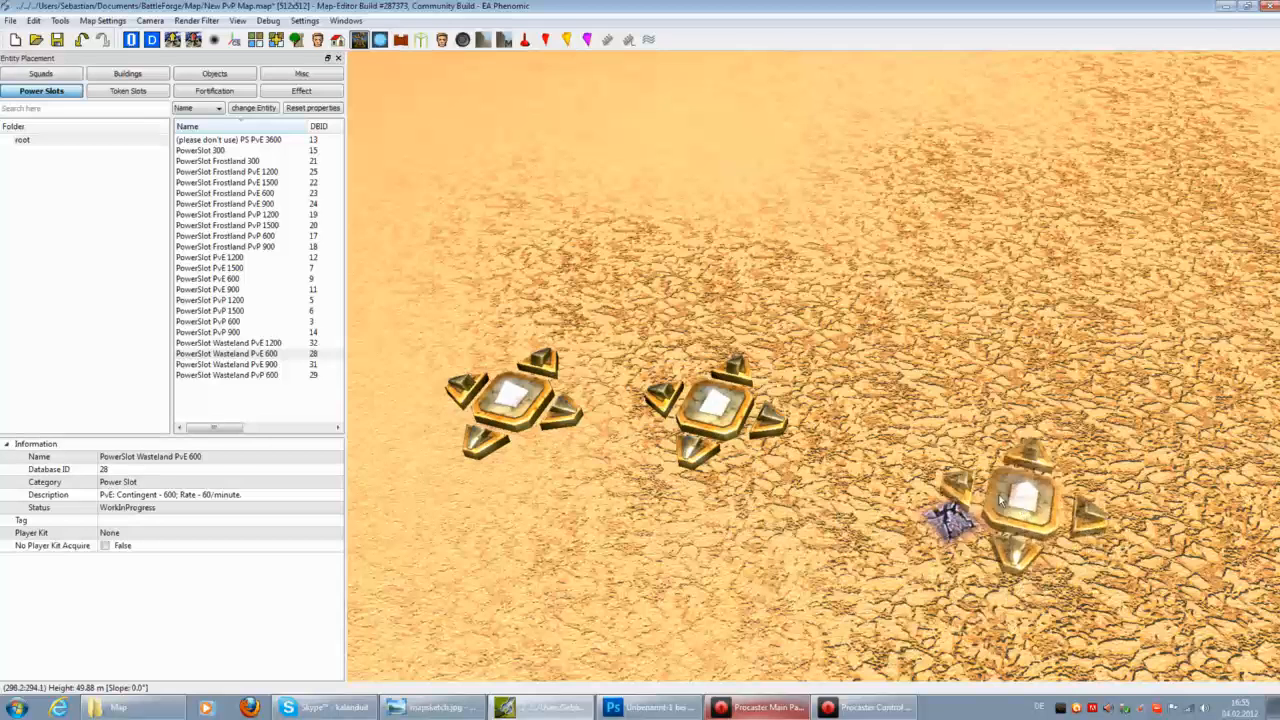
{"action": "left_click", "coordinate": [228, 364]}
{"action": "left_click", "coordinate": [770, 510]}
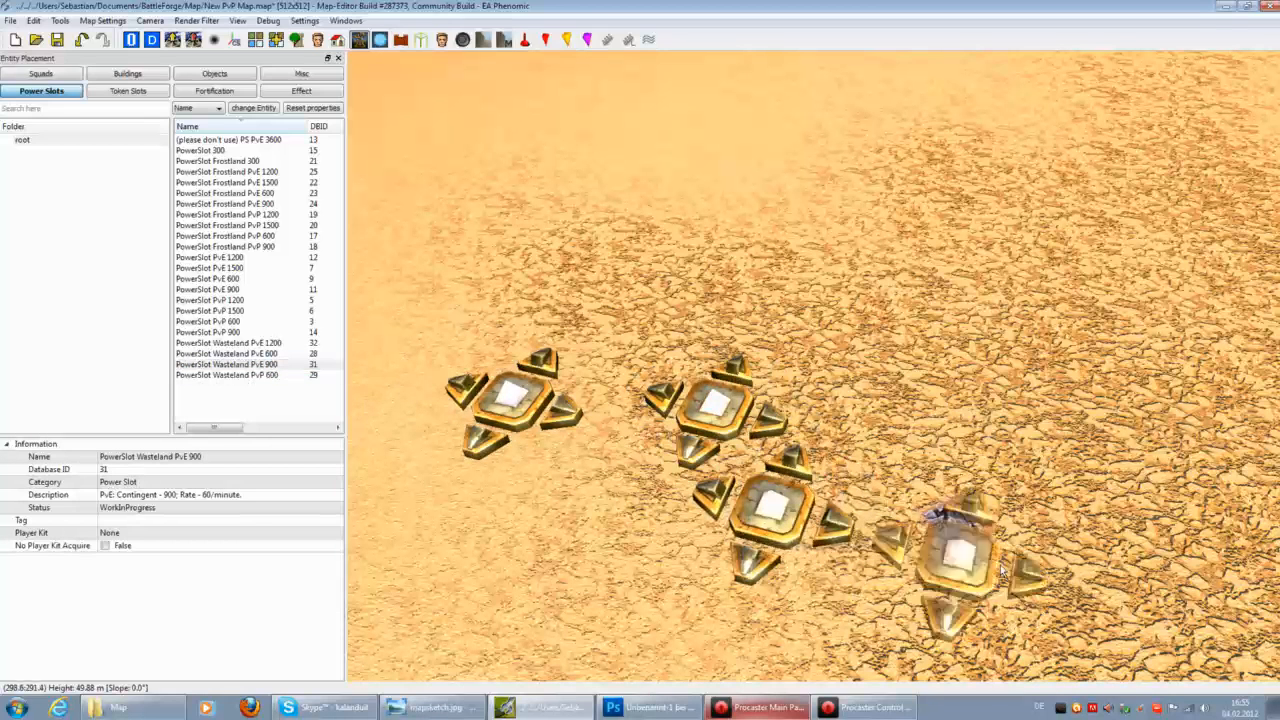
{"action": "left_click", "coordinate": [84, 41]}
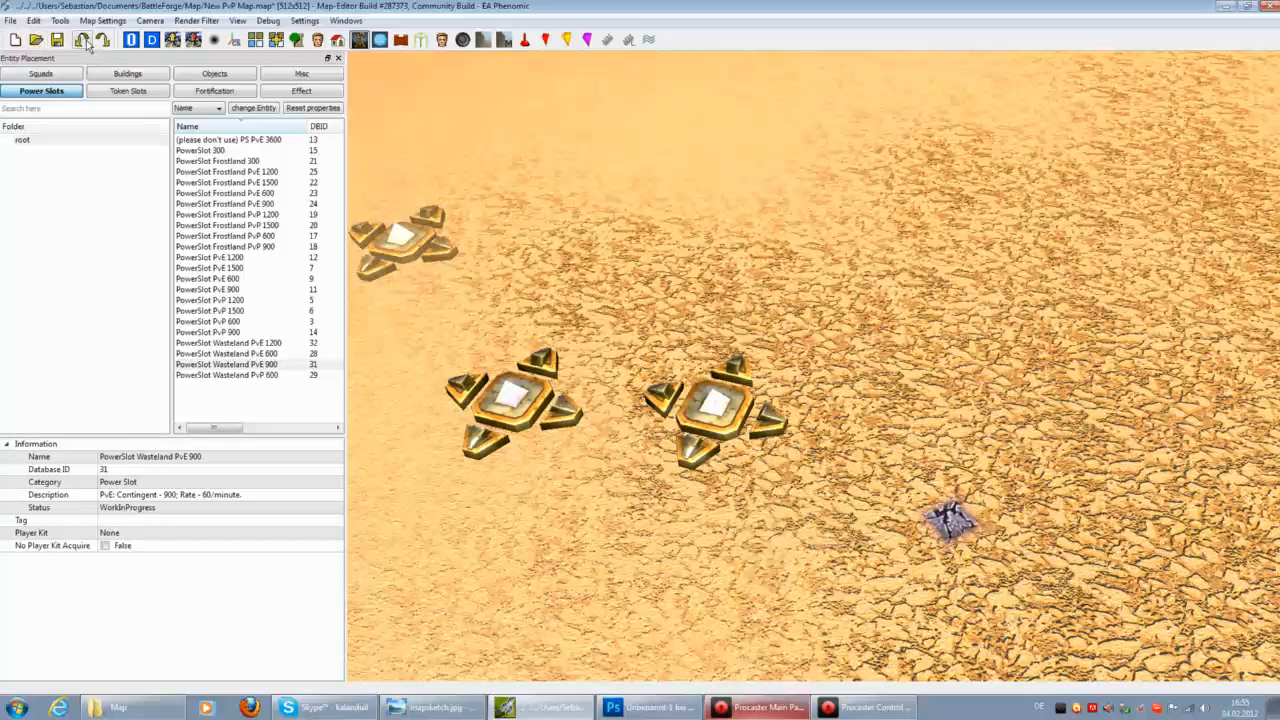
{"action": "left_click", "coordinate": [84, 41]}
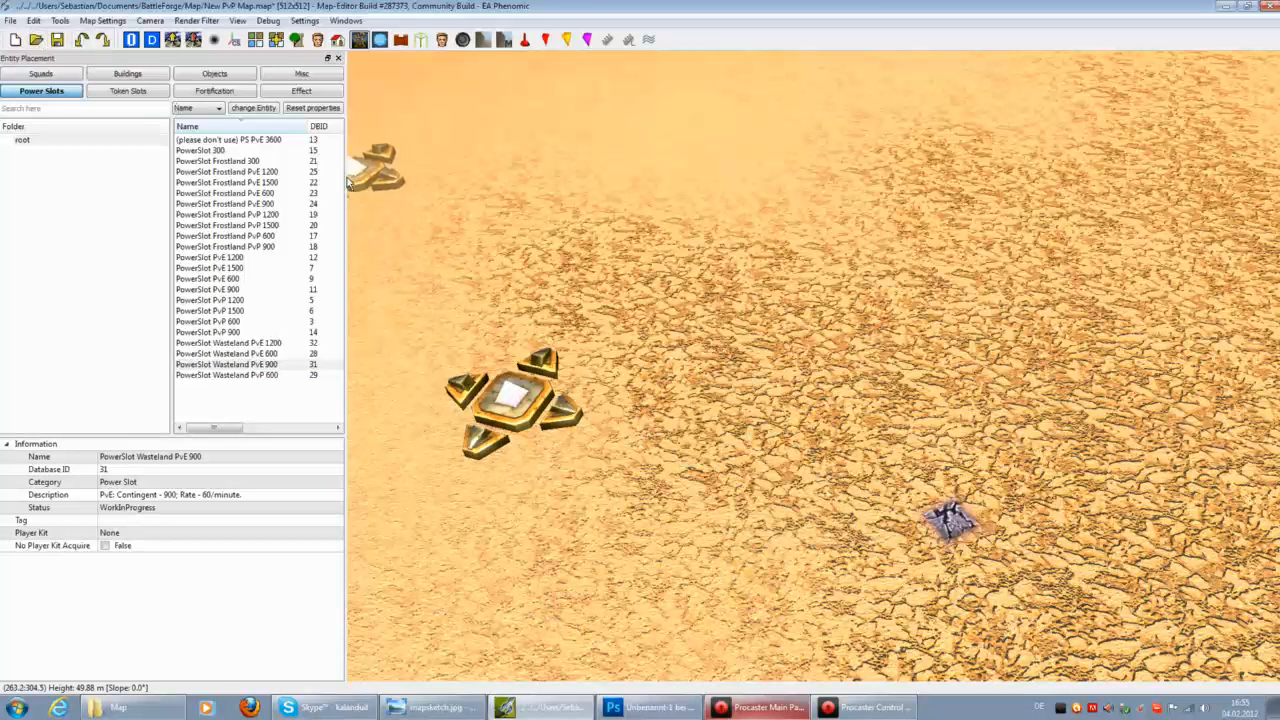
Place a TokenNormal Wasteland token slot beside the power slot in the southwestern marker group.
{"action": "left_click", "coordinate": [130, 91]}
{"action": "left_click", "coordinate": [210, 150]}
{"action": "left_click", "coordinate": [706, 372]}
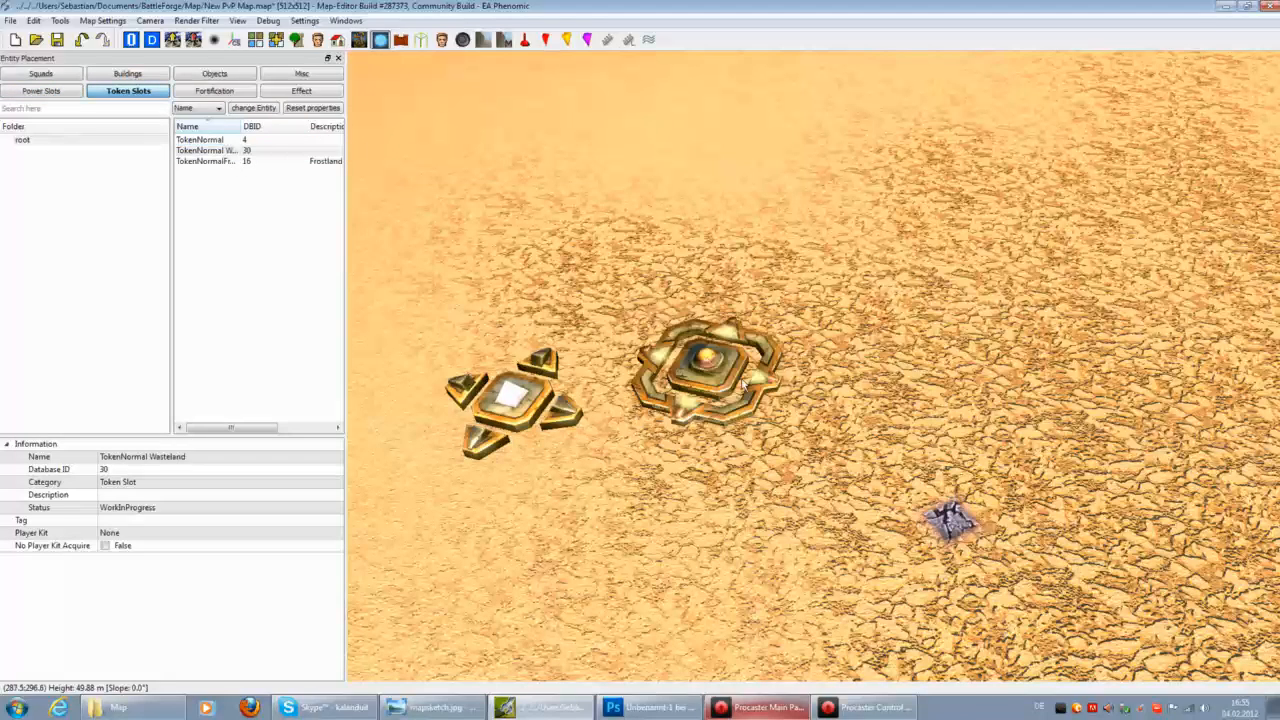
Place trial TokenNormal and TokenNormalFrostland token slots near the southwestern power slot and undo all the trial token placements.
{"action": "left_click", "coordinate": [208, 140]}
{"action": "key", "text": "w"}
{"action": "key", "text": "a"}
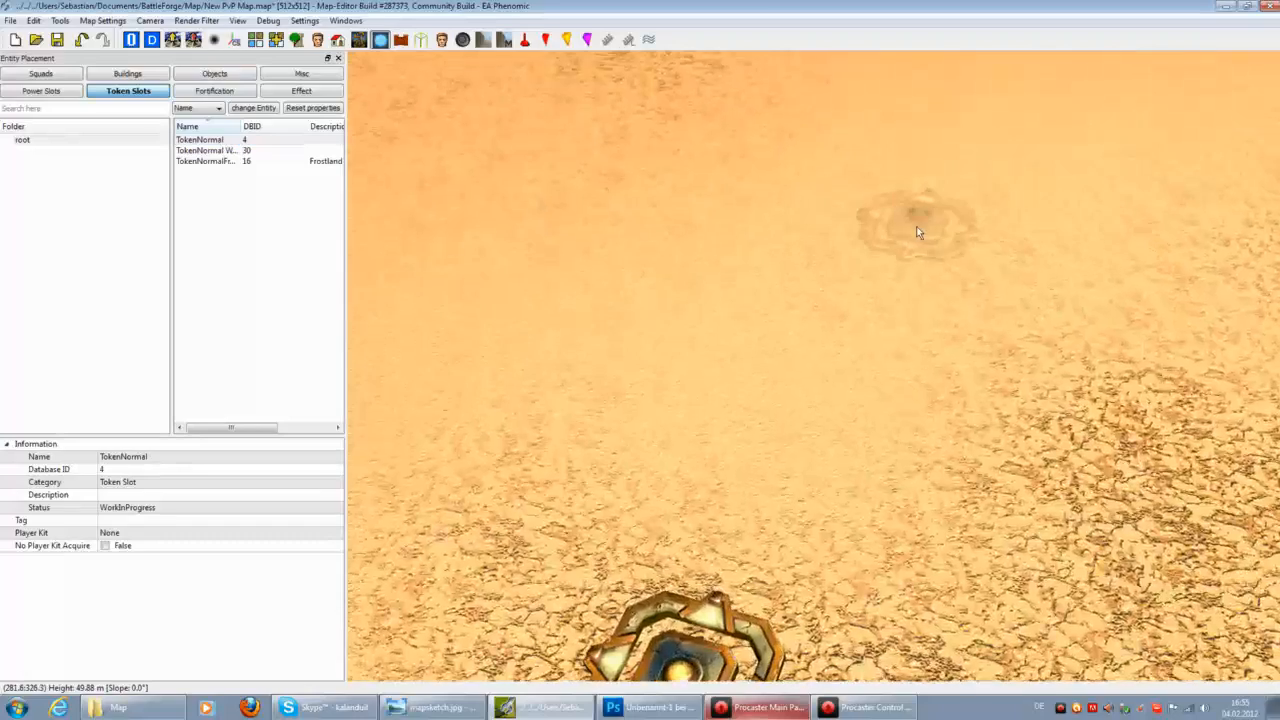
{"action": "key", "text": "s"}
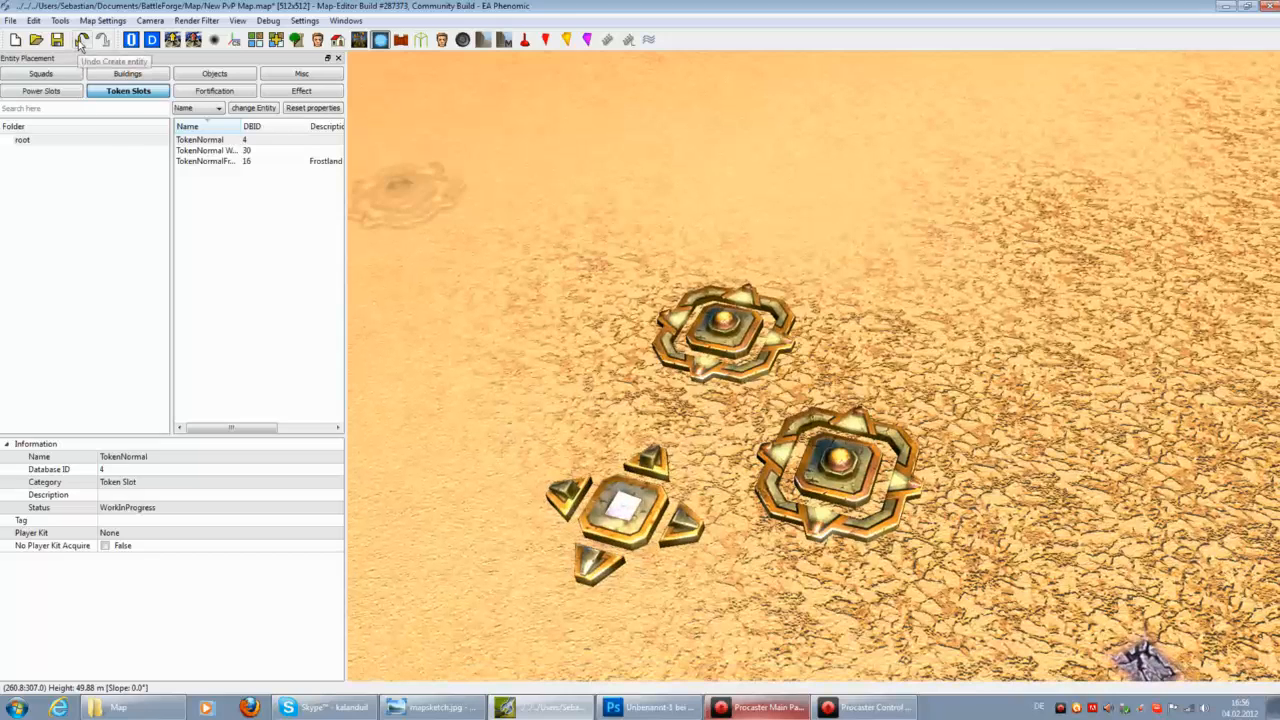
{"action": "left_click", "coordinate": [268, 161]}
{"action": "left_click", "coordinate": [590, 362]}
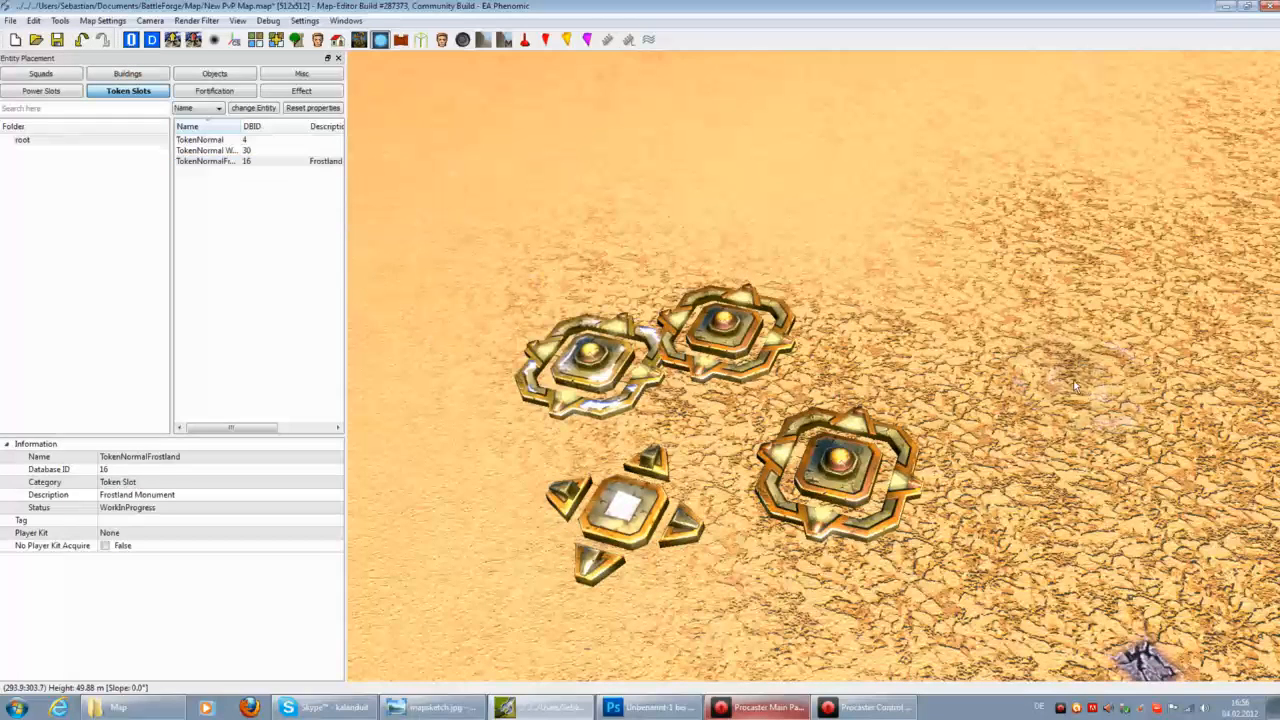
{"action": "left_click", "coordinate": [80, 44]}
{"action": "left_click", "coordinate": [80, 44]}
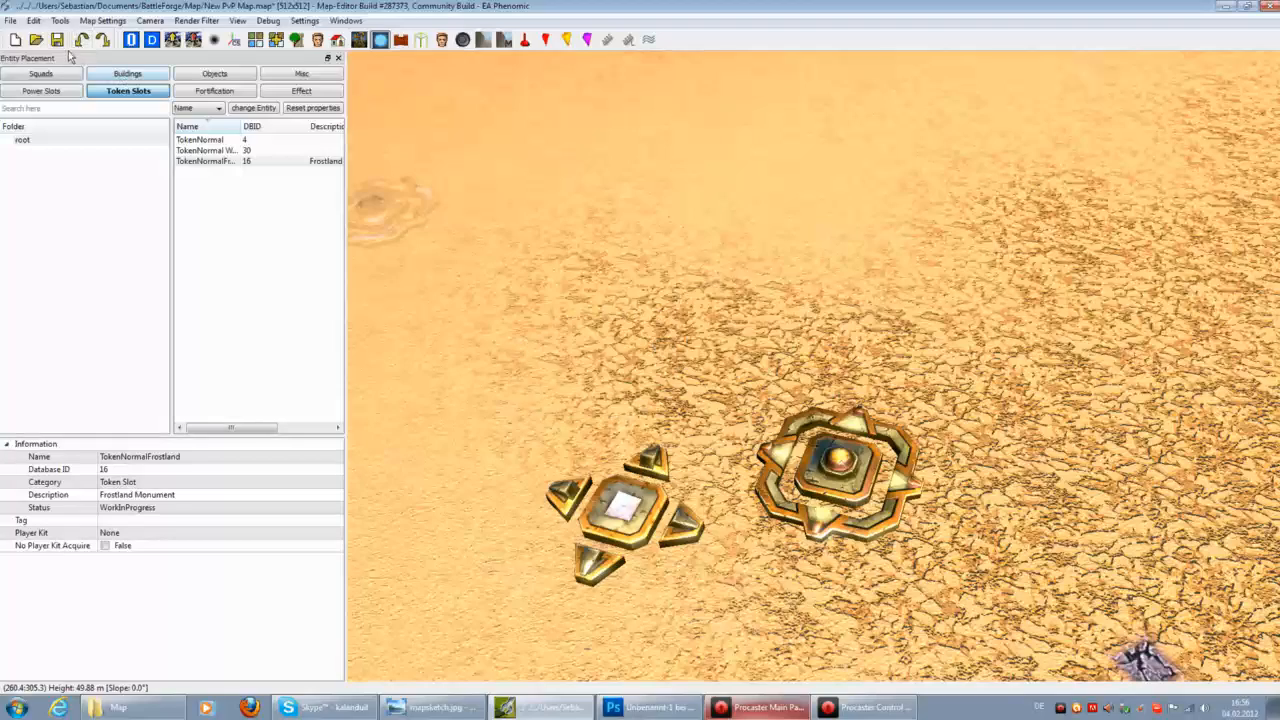
{"action": "left_click", "coordinate": [80, 44]}
Place a TokenNormal Wasteland token slot on the marker between the two power slots in the western walled alcove.
{"action": "left_click", "coordinate": [215, 150]}
{"action": "scroll", "coordinate": [667, 510], "scroll_direction": "down", "scroll_amount": 5}
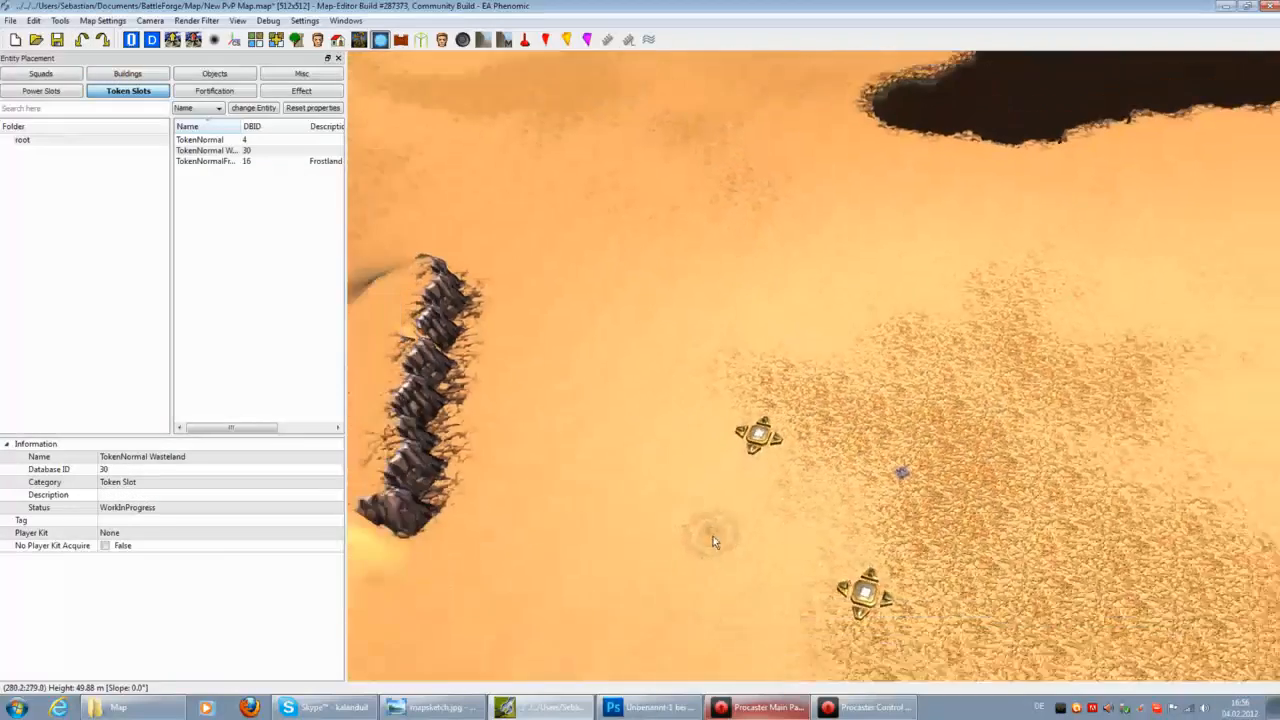
{"action": "key", "text": "Left"}
{"action": "key", "text": "Up"}
{"action": "scroll", "coordinate": [789, 466], "scroll_direction": "up", "scroll_amount": 3}
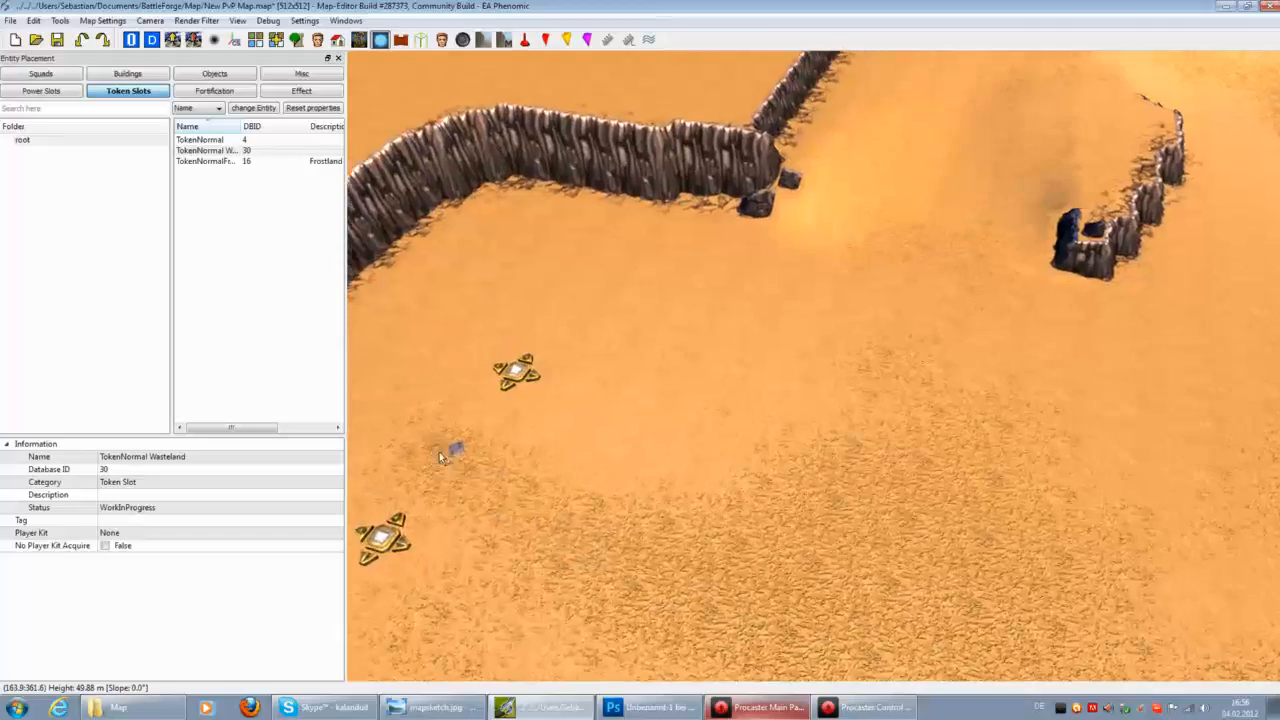
{"action": "left_click", "coordinate": [455, 447]}
Place a TokenNormal Wasteland token slot on the marker between the two power slots in the northwest walled corner.
{"action": "key", "text": "Right"}
{"action": "key", "text": "Up"}
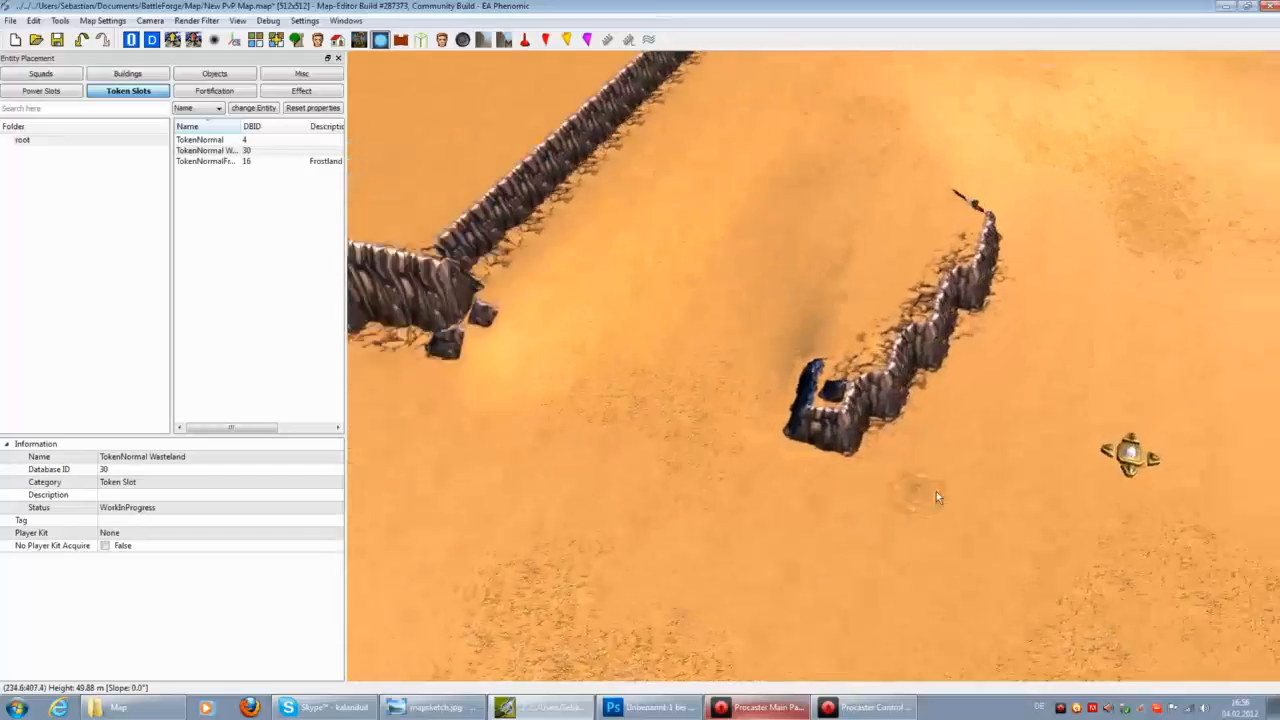
{"action": "key", "text": "Up"}
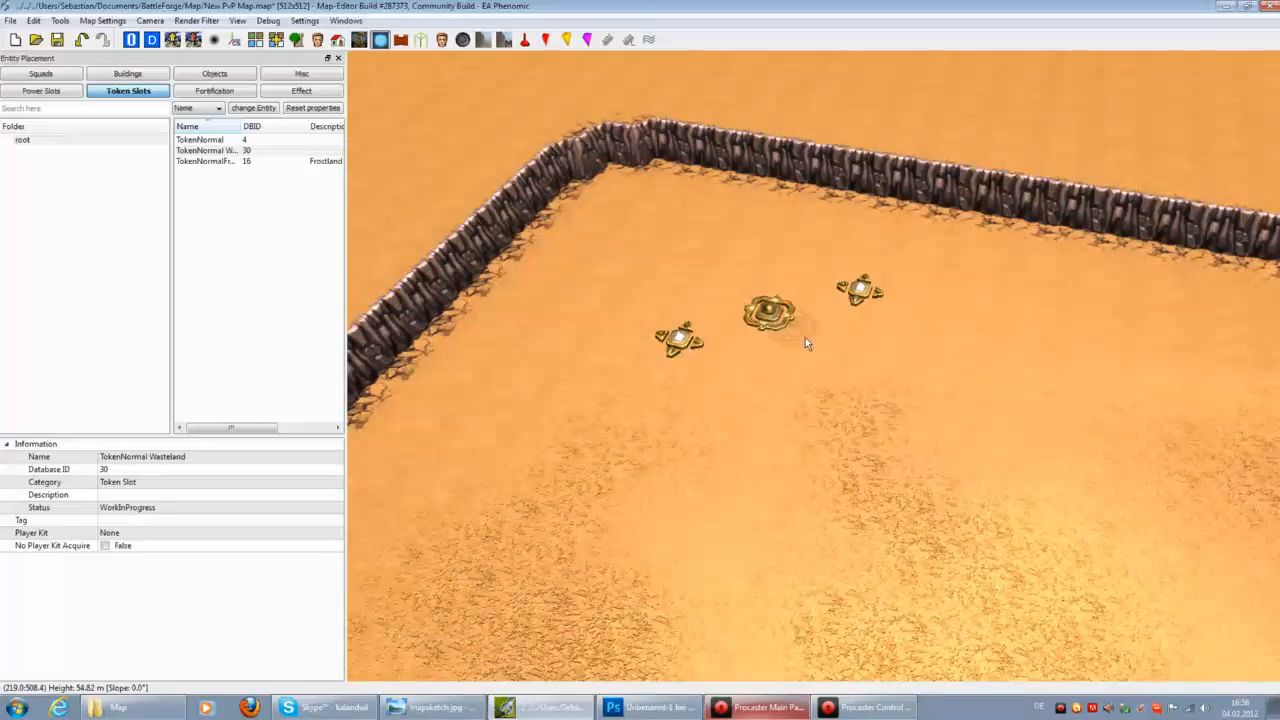
{"action": "key", "text": "Right"}
{"action": "key", "text": "Down"}
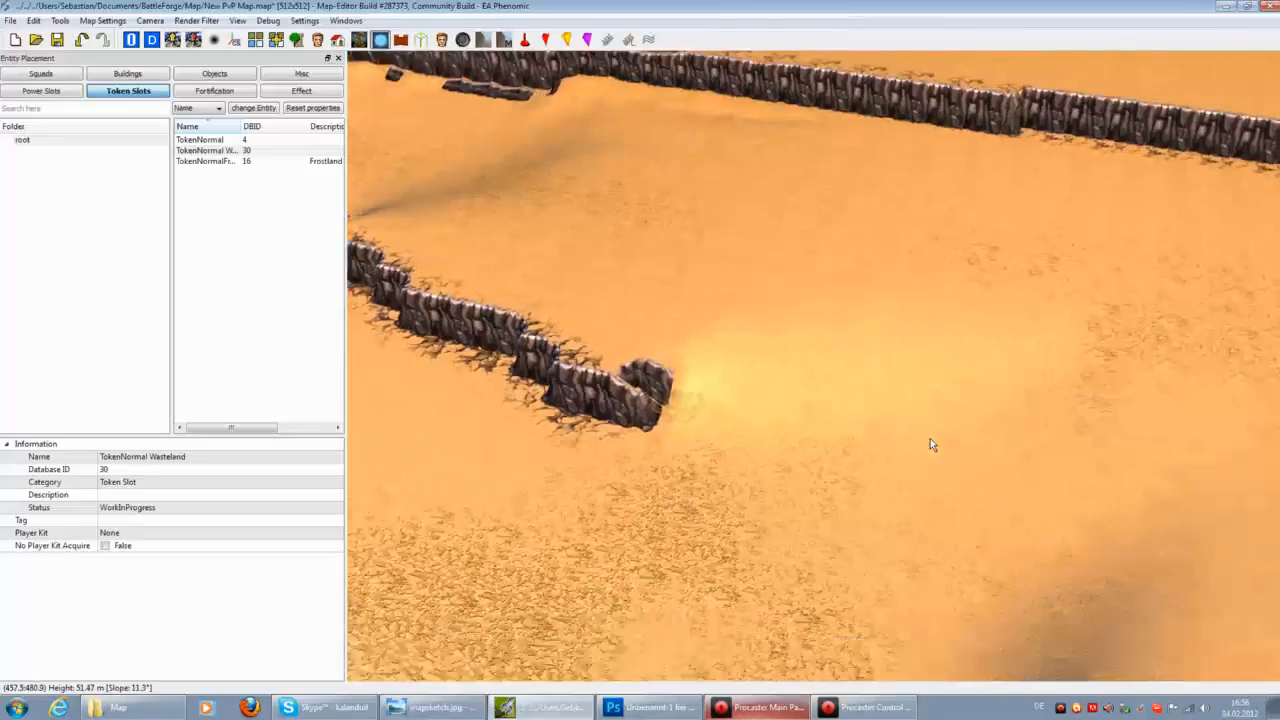
Place a TokenNormal Wasteland token slot on the free marker of the triangular group northeast of the pits.
{"action": "key", "text": "Right"}
{"action": "key", "text": "Down"}
{"action": "key", "text": "Left"}
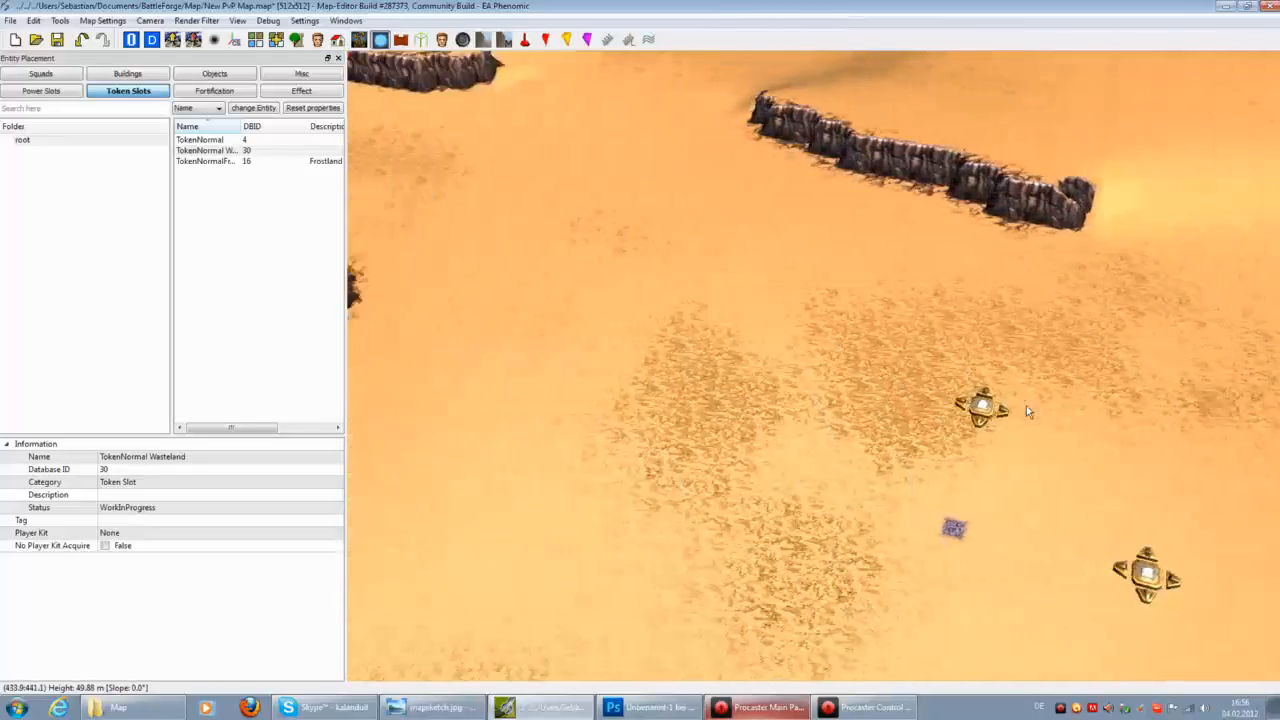
{"action": "key", "text": "Left"}
{"action": "key", "text": "Right"}
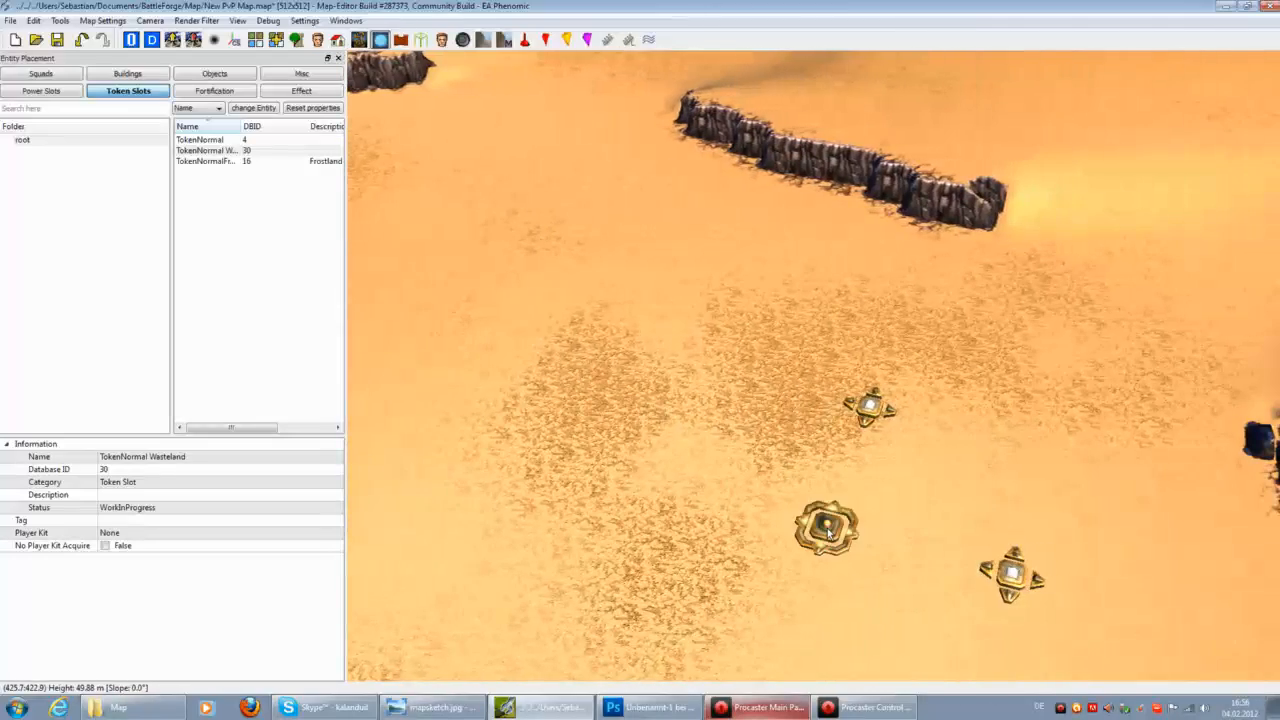
{"action": "left_click", "coordinate": [827, 532]}
Place TokenNormal Wasteland token slots on the central marker between the two pits and on the free marker of the southwestern triangular group.
{"action": "key", "text": "Left"}
{"action": "key", "text": "Down"}
{"action": "key", "text": "Up"}
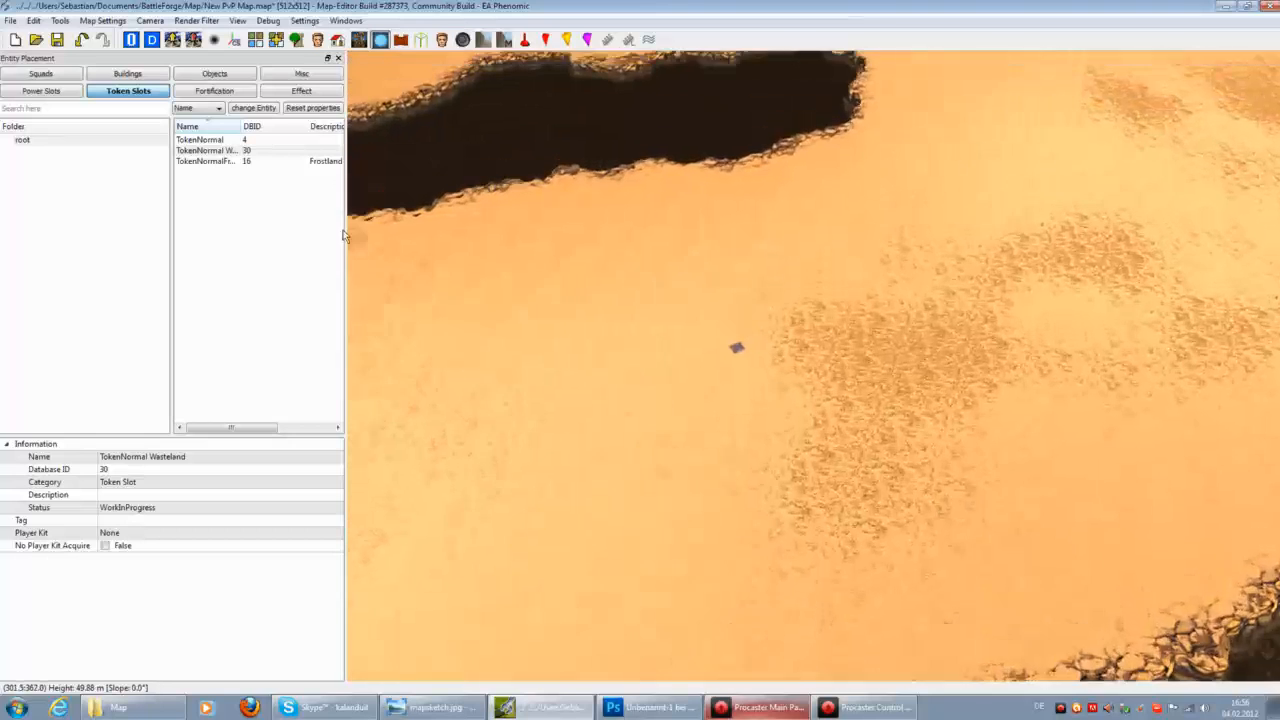
{"action": "key", "text": "Up"}
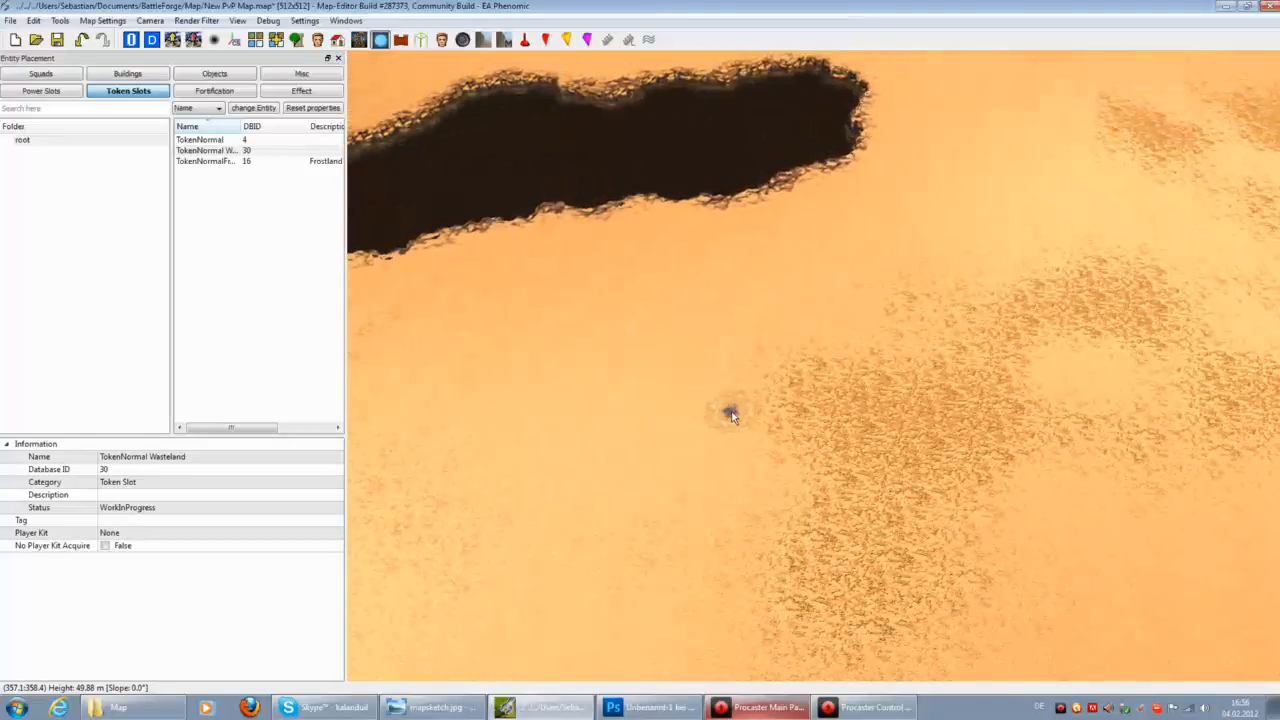
{"action": "left_click", "coordinate": [730, 412]}
{"action": "key", "text": "Left"}
{"action": "key", "text": "Down"}
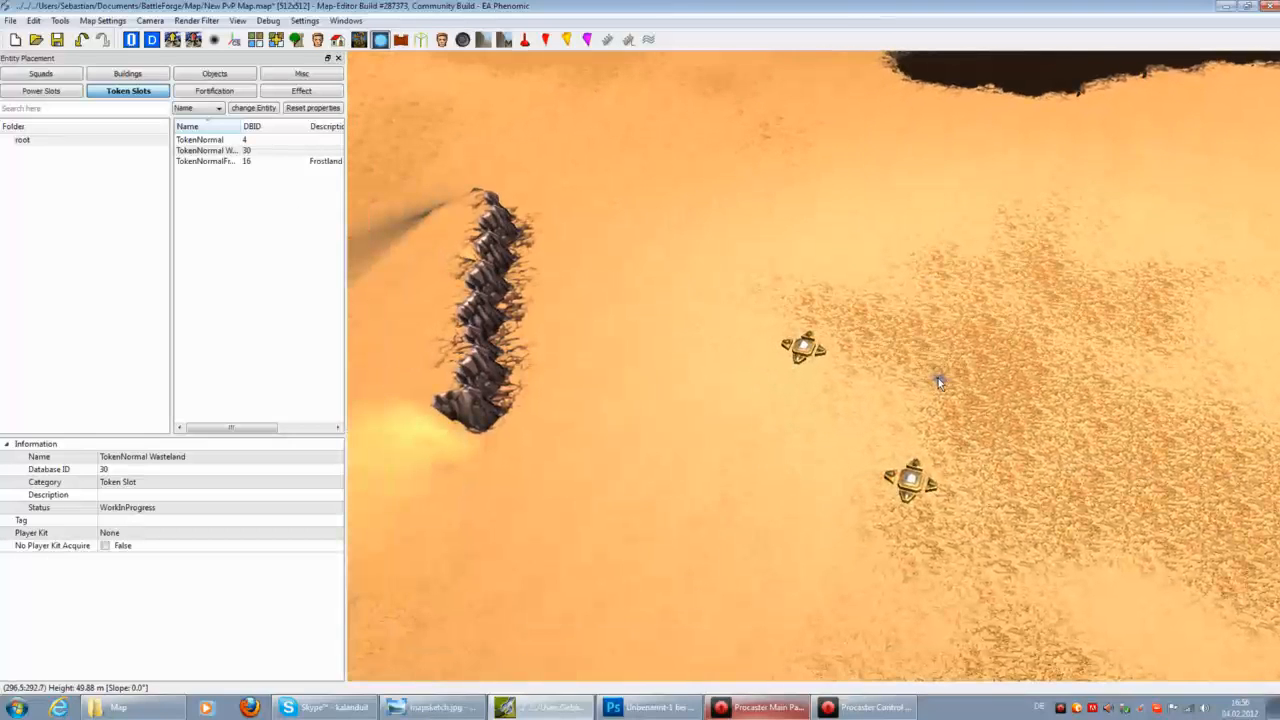
Place a TokenNormal Wasteland token slot on the marker between the two power slots in the southeast walled corner.
{"action": "key", "text": "Left"}
{"action": "key", "text": "Down"}
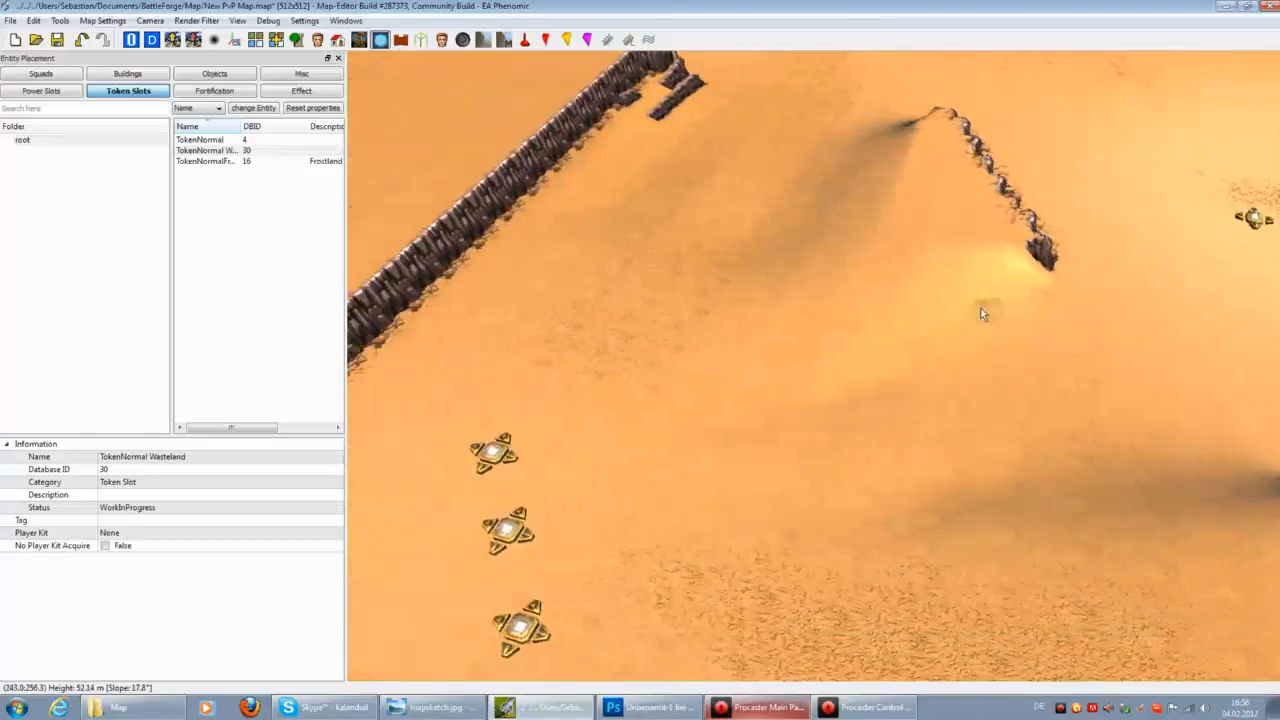
{"action": "key", "text": "Right"}
{"action": "key", "text": "Right"}
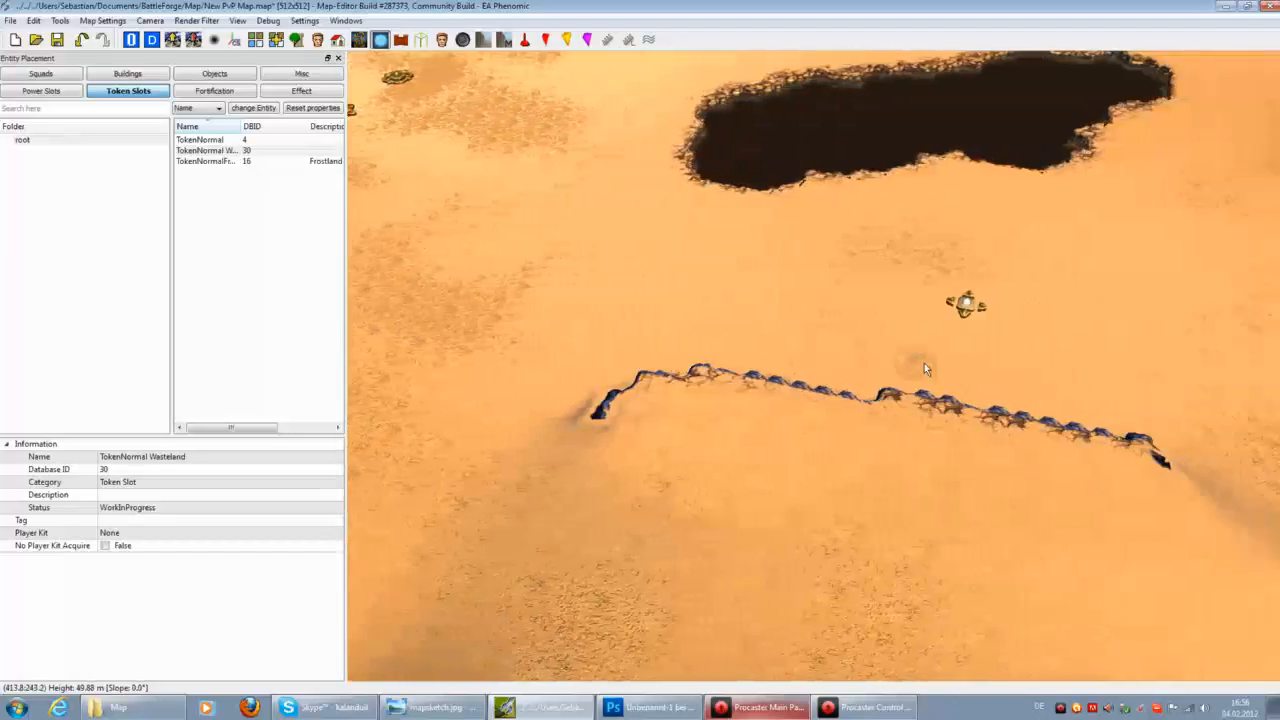
{"action": "key", "text": "Down"}
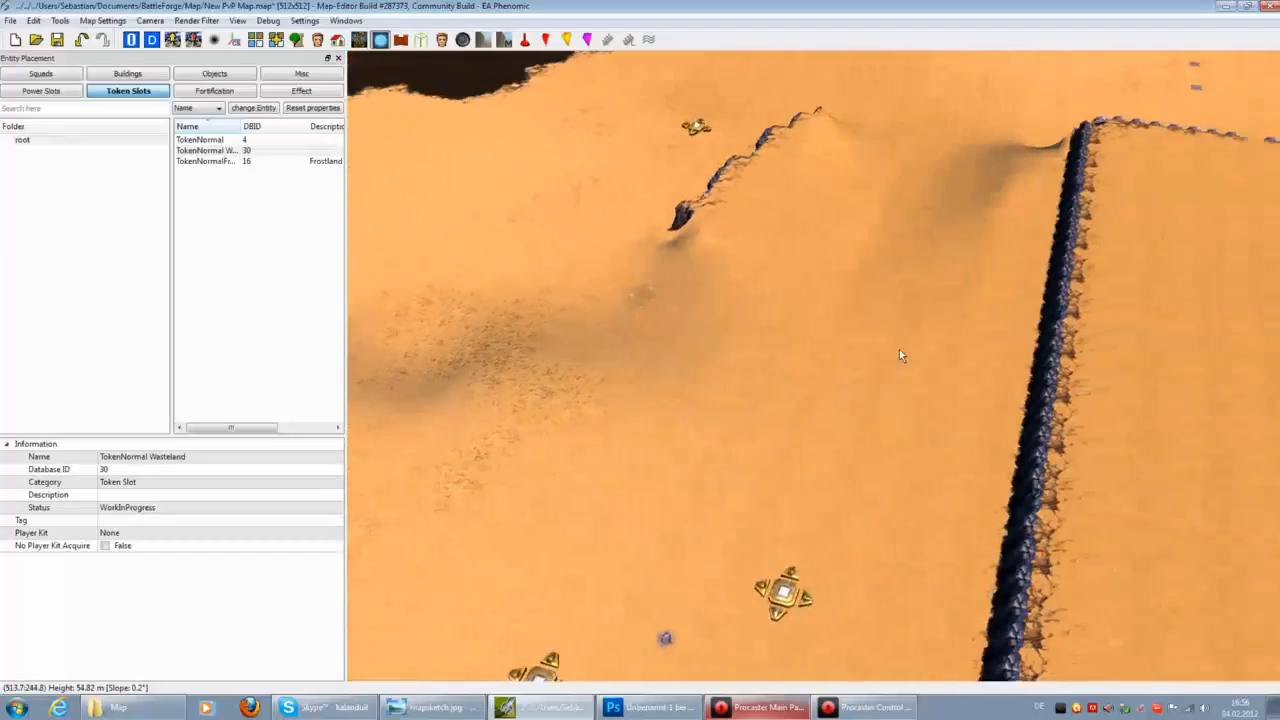
{"action": "key", "text": "Down"}
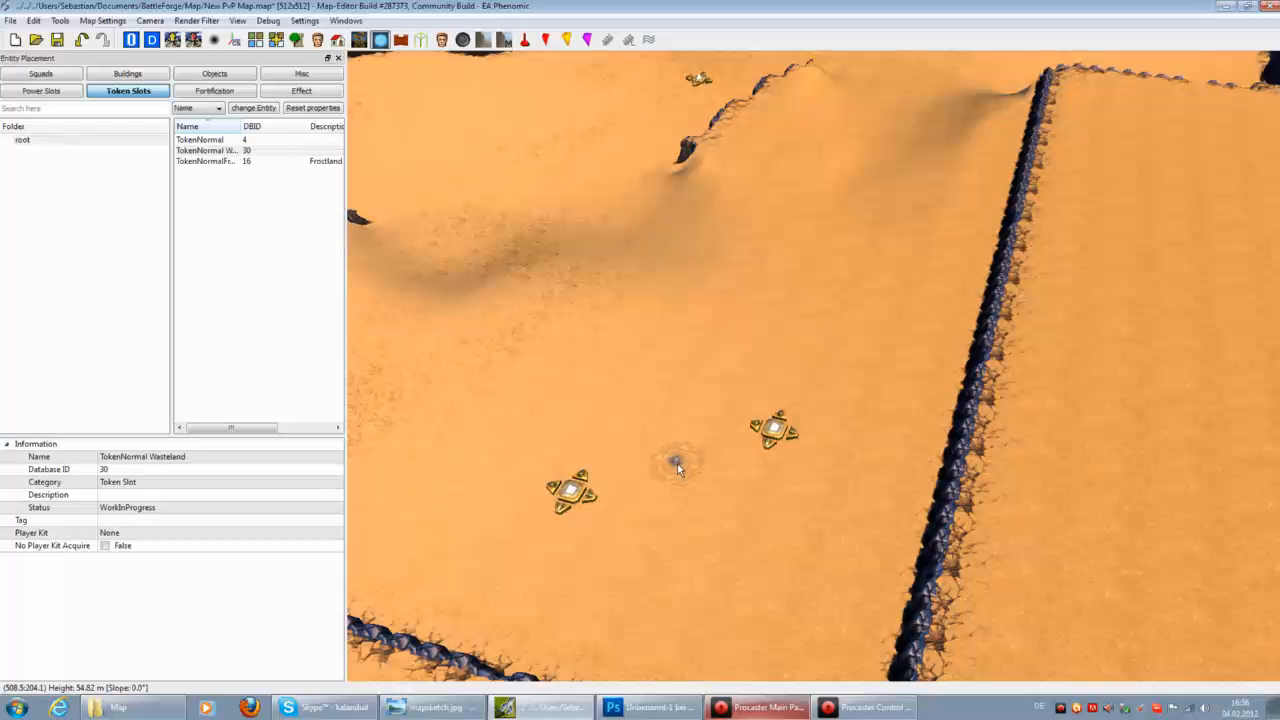
{"action": "left_click", "coordinate": [676, 468]}
Place a TokenNormal Wasteland token slot on the middle of the three markers in the eastern walled alcove.
{"action": "scroll", "coordinate": [817, 455], "scroll_direction": "down", "scroll_amount": 3}
{"action": "key", "text": "Up"}
{"action": "key", "text": "Right"}
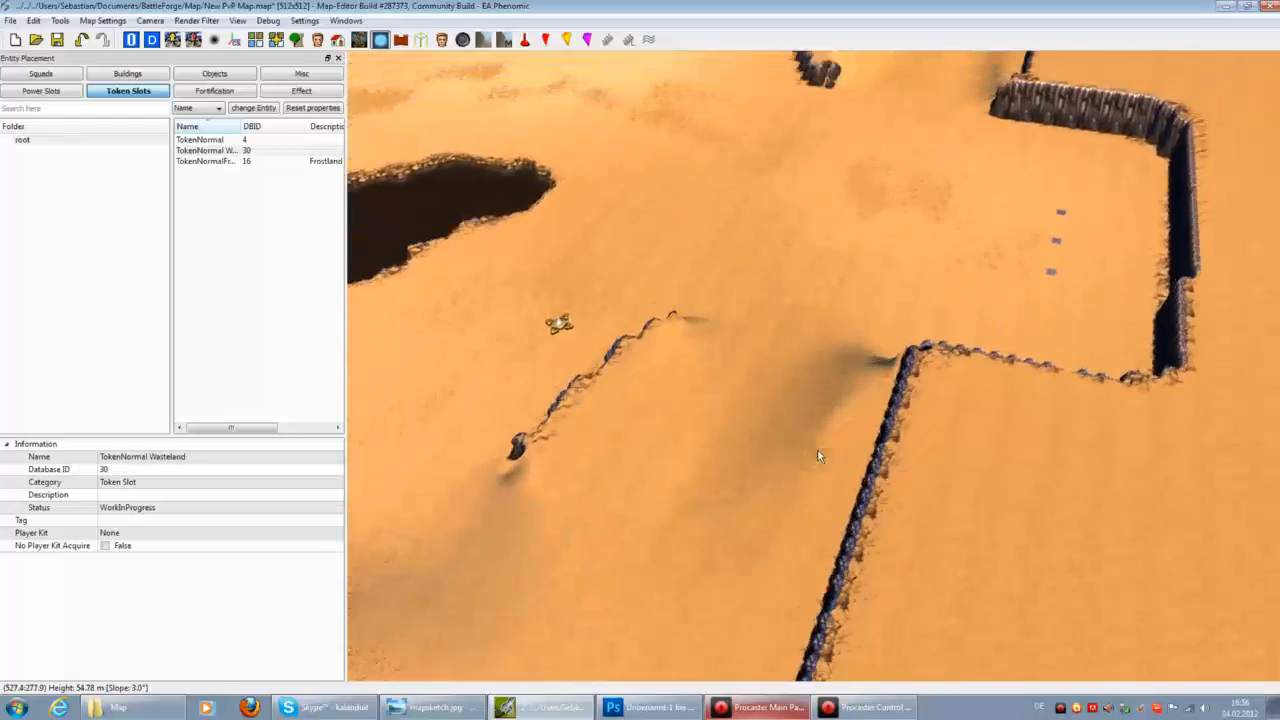
{"action": "key", "text": "Up"}
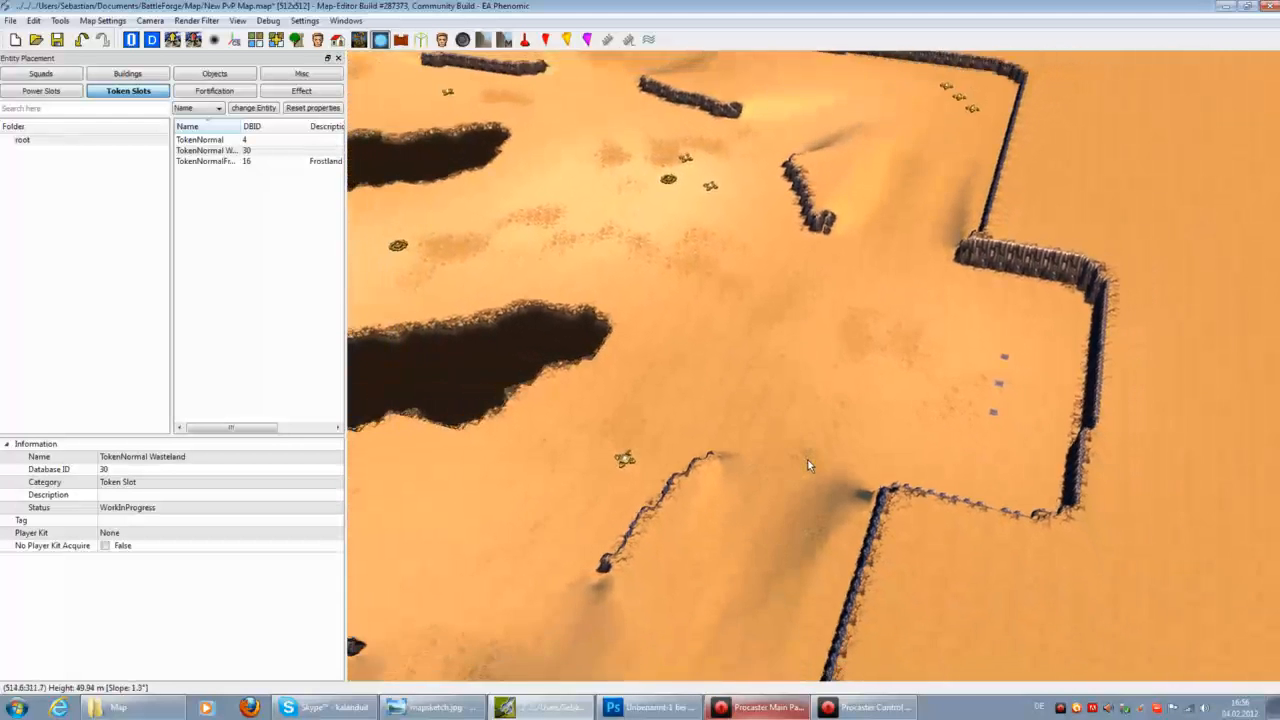
{"action": "scroll", "coordinate": [812, 460], "scroll_direction": "down", "scroll_amount": 2}
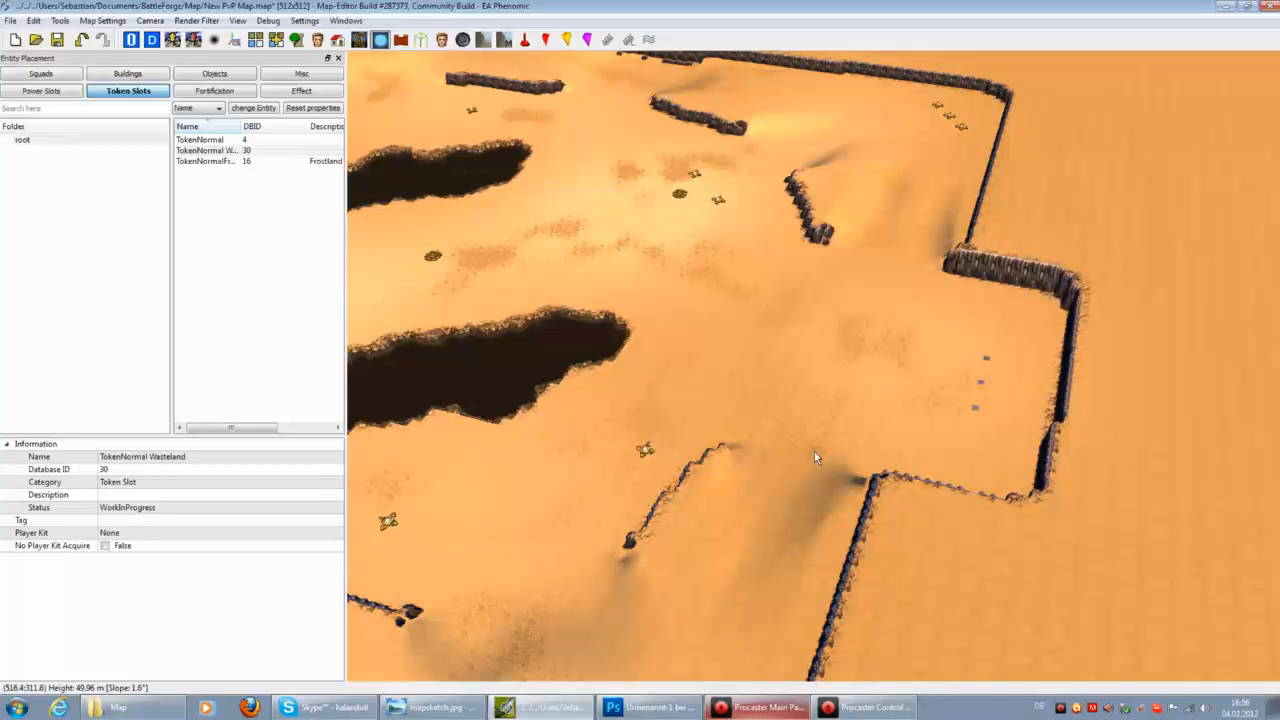
{"action": "key", "text": "Up"}
{"action": "key", "text": "Right"}
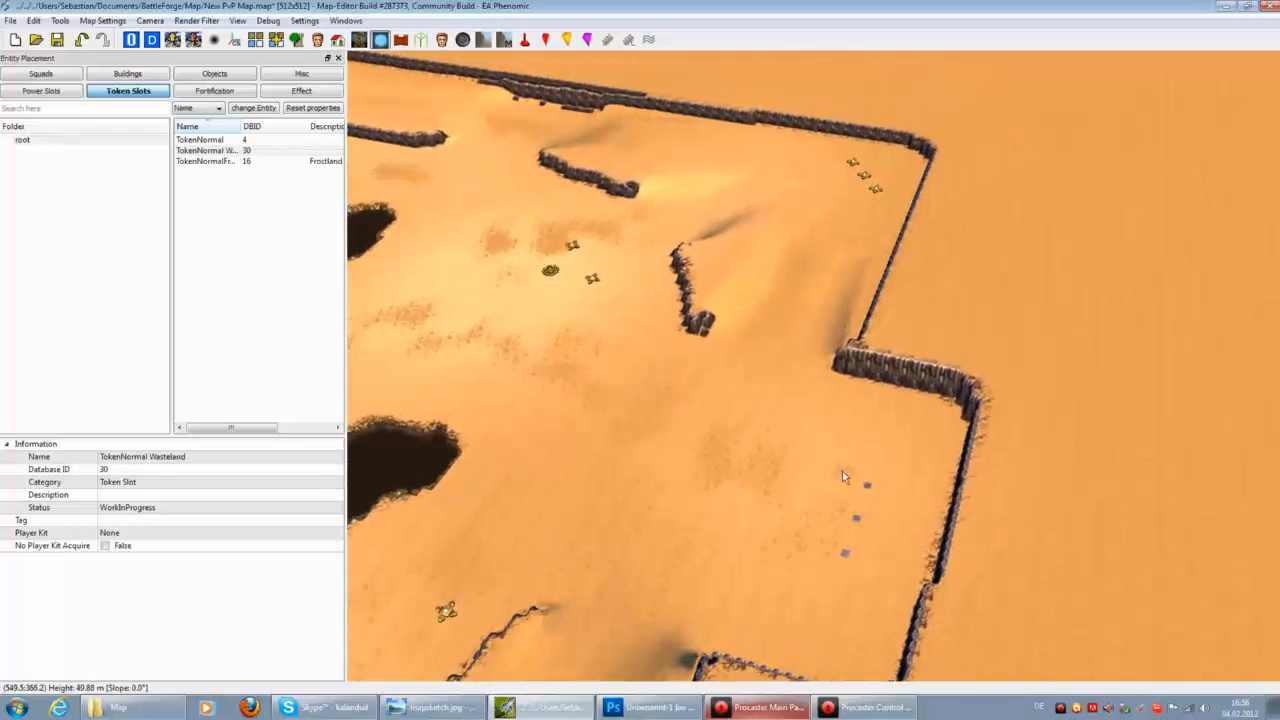
{"action": "scroll", "coordinate": [829, 456], "scroll_direction": "up", "scroll_amount": 2}
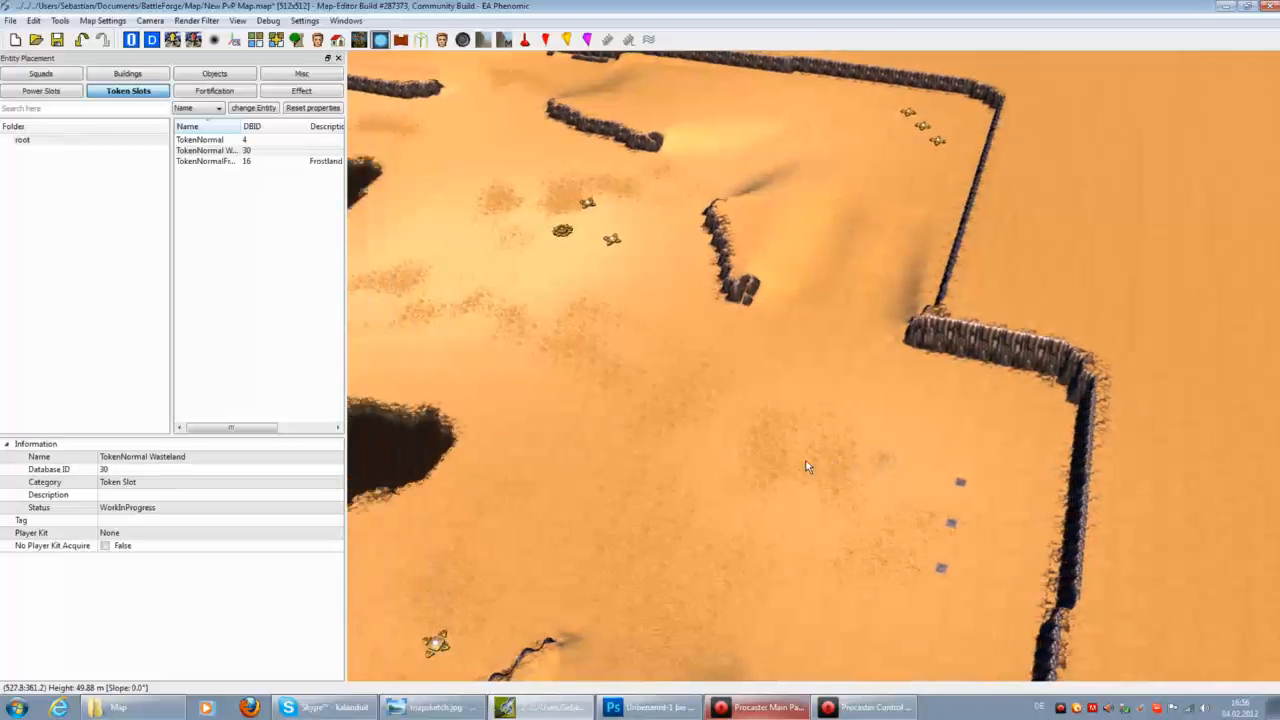
{"action": "key", "text": "Left"}
{"action": "key", "text": "Down"}
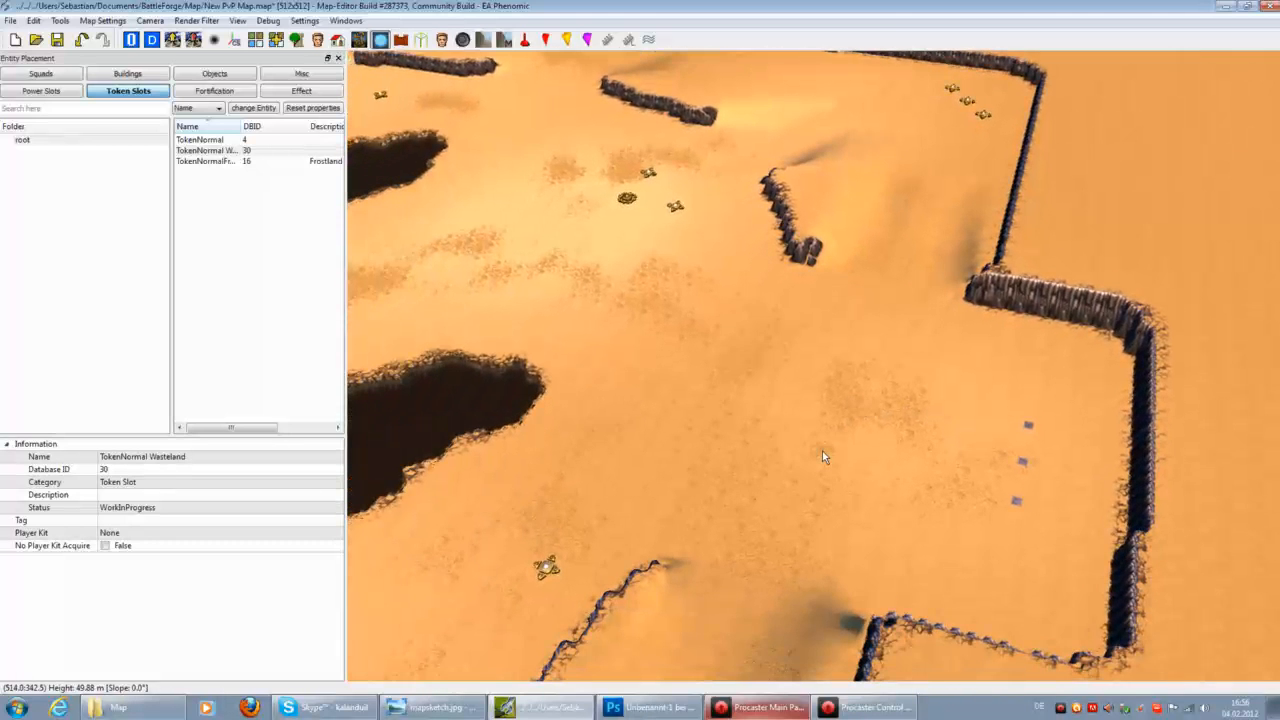
{"action": "scroll", "coordinate": [822, 451], "scroll_direction": "down", "scroll_amount": 1}
{"action": "key", "text": "Up"}
{"action": "key", "text": "Right"}
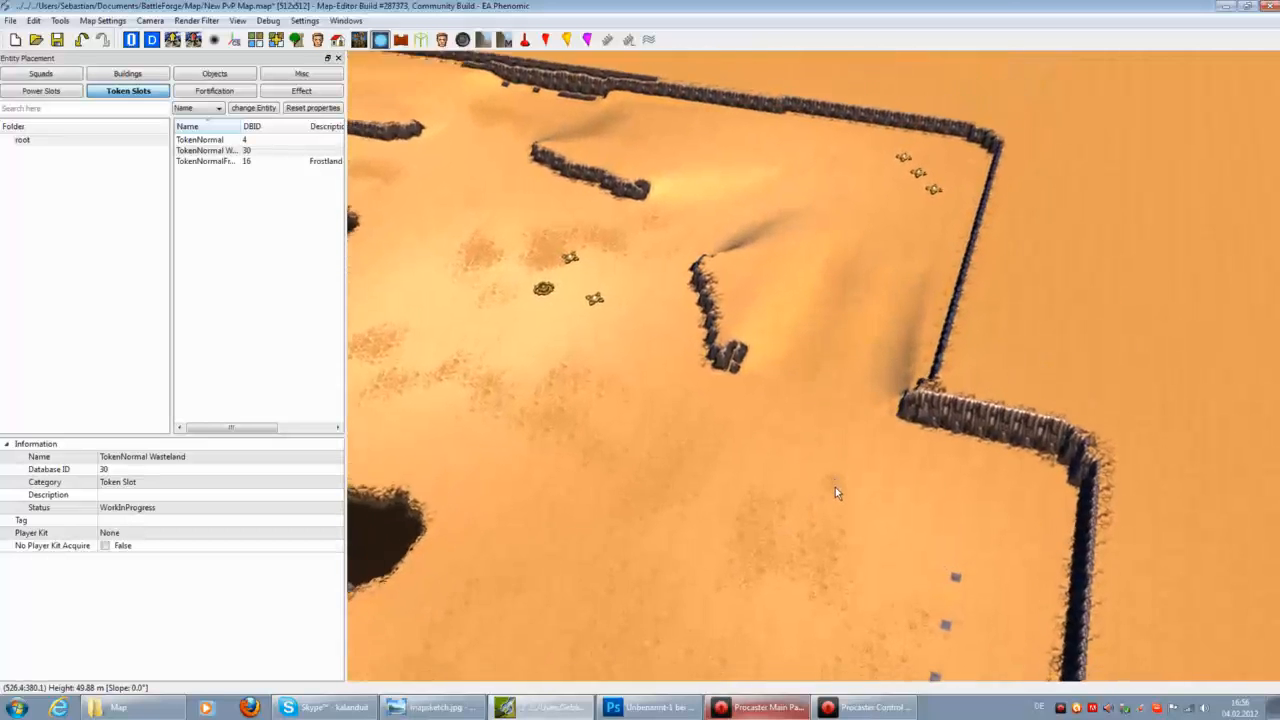
{"action": "key", "text": "Right"}
{"action": "key", "text": "Down"}
{"action": "scroll", "coordinate": [816, 470], "scroll_direction": "up", "scroll_amount": 3}
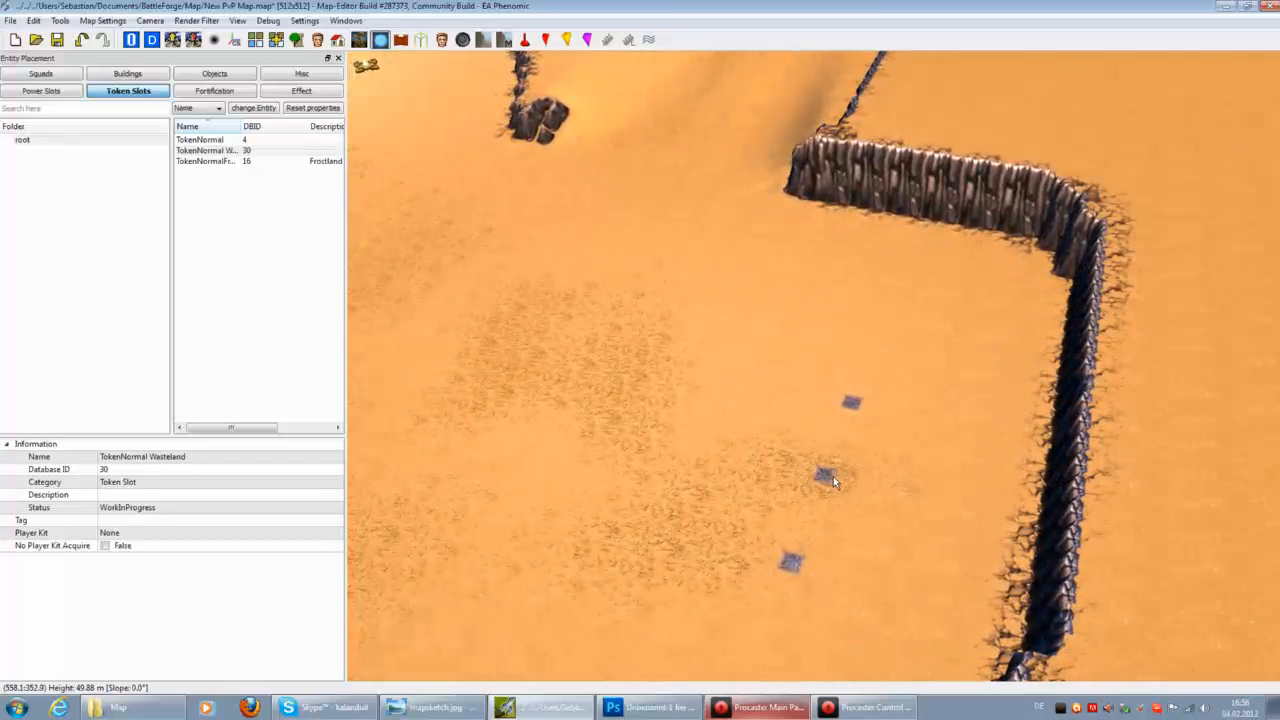
{"action": "left_click", "coordinate": [828, 477]}
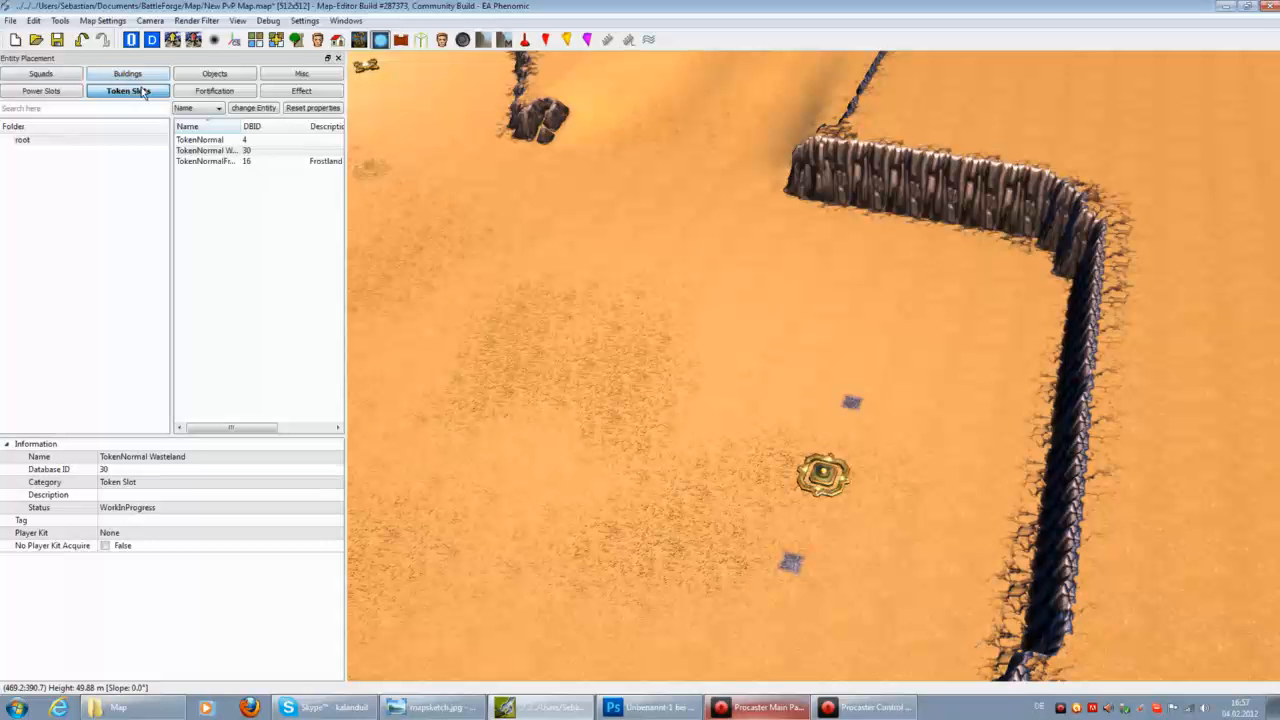
Place PowerSlot PvP 900 slots on the two outer markers beside the eastern alcove's token slot and save the map.
{"action": "left_click", "coordinate": [66, 94]}
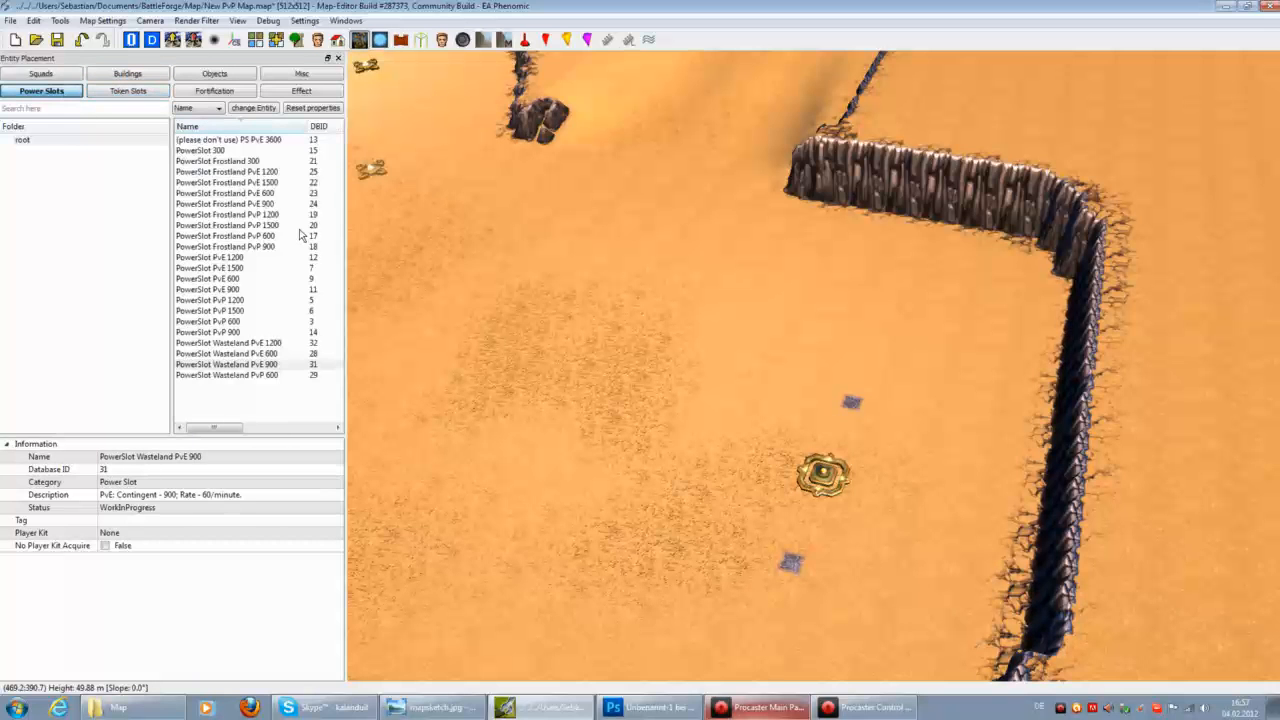
{"action": "left_click", "coordinate": [232, 332]}
{"action": "scroll", "coordinate": [824, 433], "scroll_direction": "up", "scroll_amount": 3}
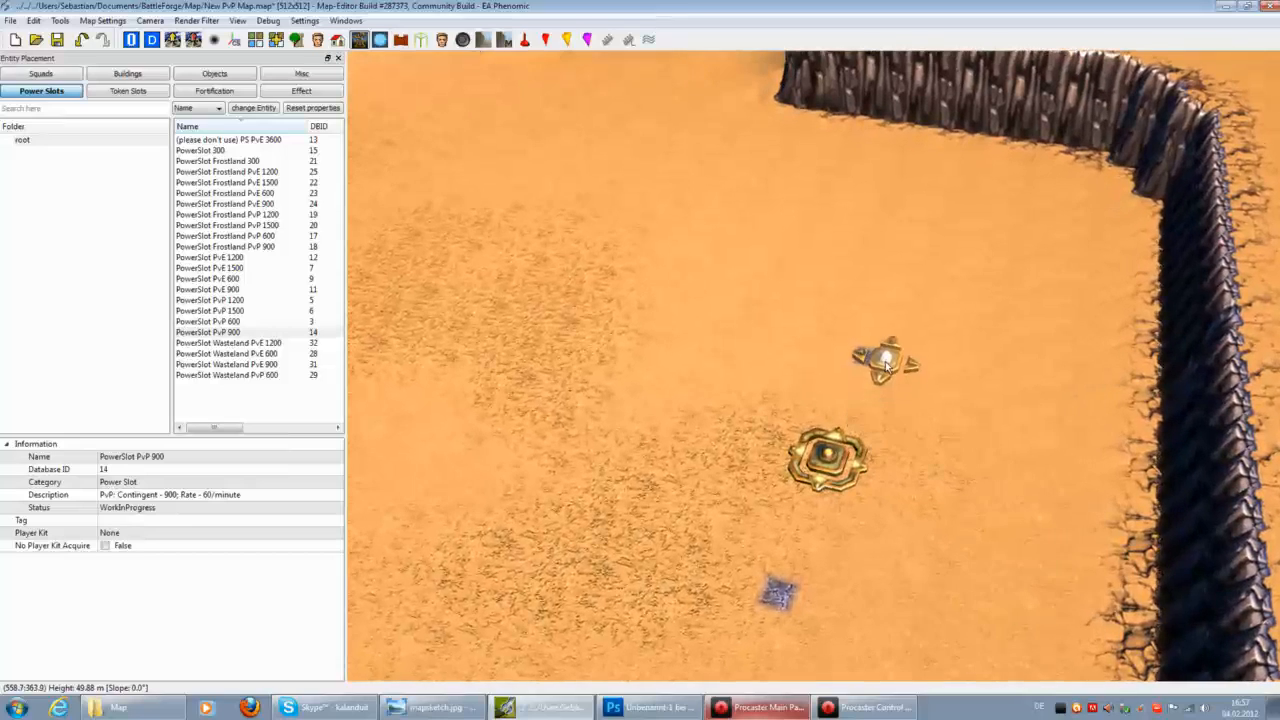
{"action": "left_click", "coordinate": [869, 360]}
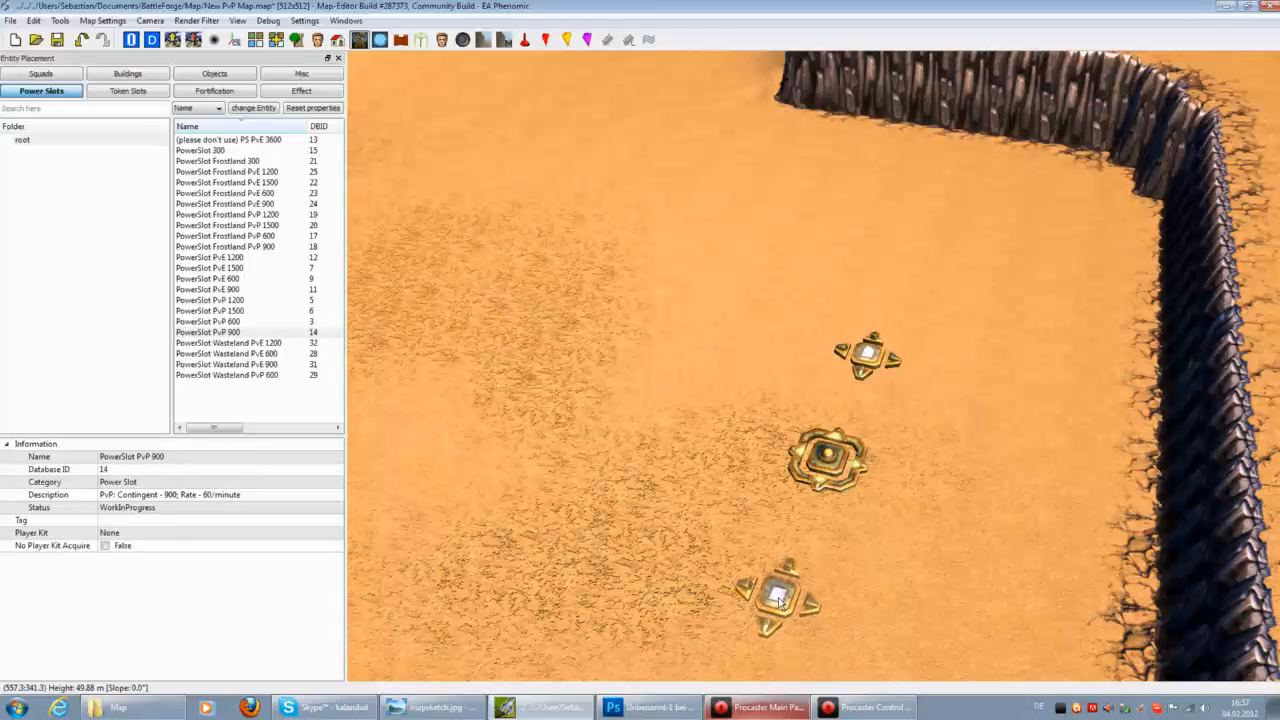
{"action": "left_click", "coordinate": [777, 596]}
{"action": "scroll", "coordinate": [813, 562], "scroll_direction": "down", "scroll_amount": 3}
{"action": "left_click", "coordinate": [57, 40]}
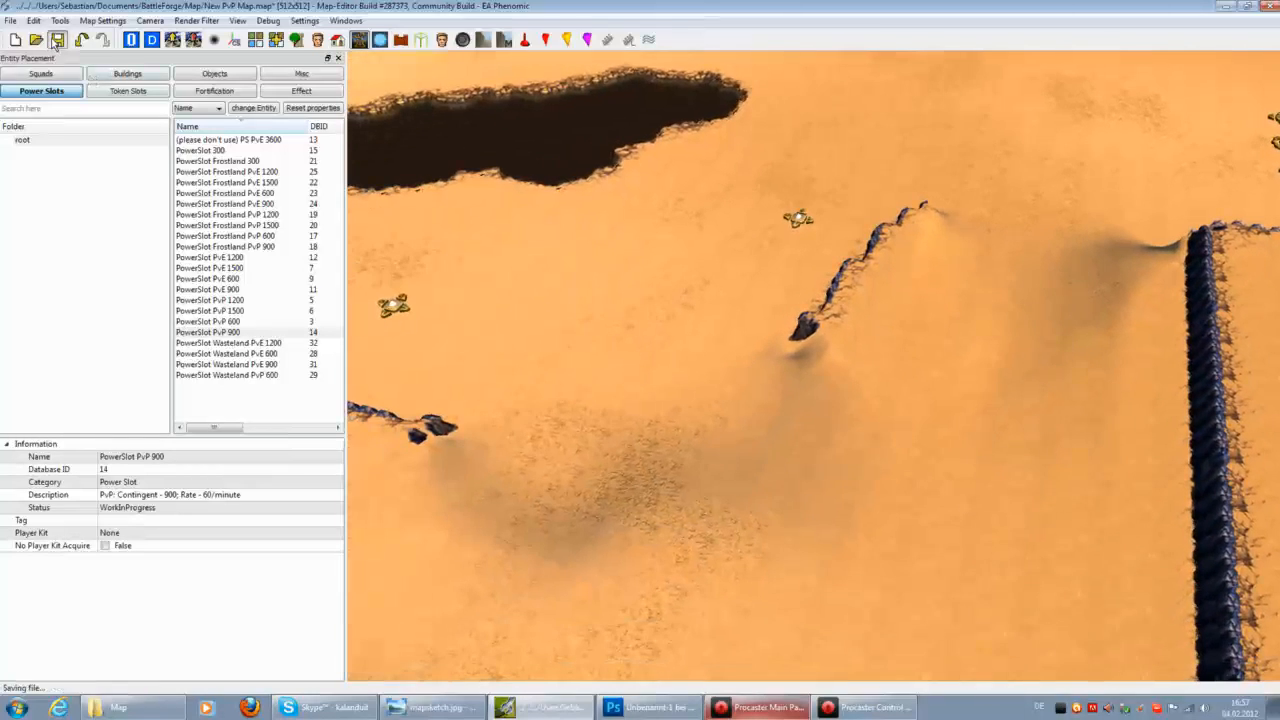
Examine the arrangement of the power slots and token slots across the whole map.
{"action": "scroll", "coordinate": [728, 490], "scroll_direction": "down", "scroll_amount": 5}
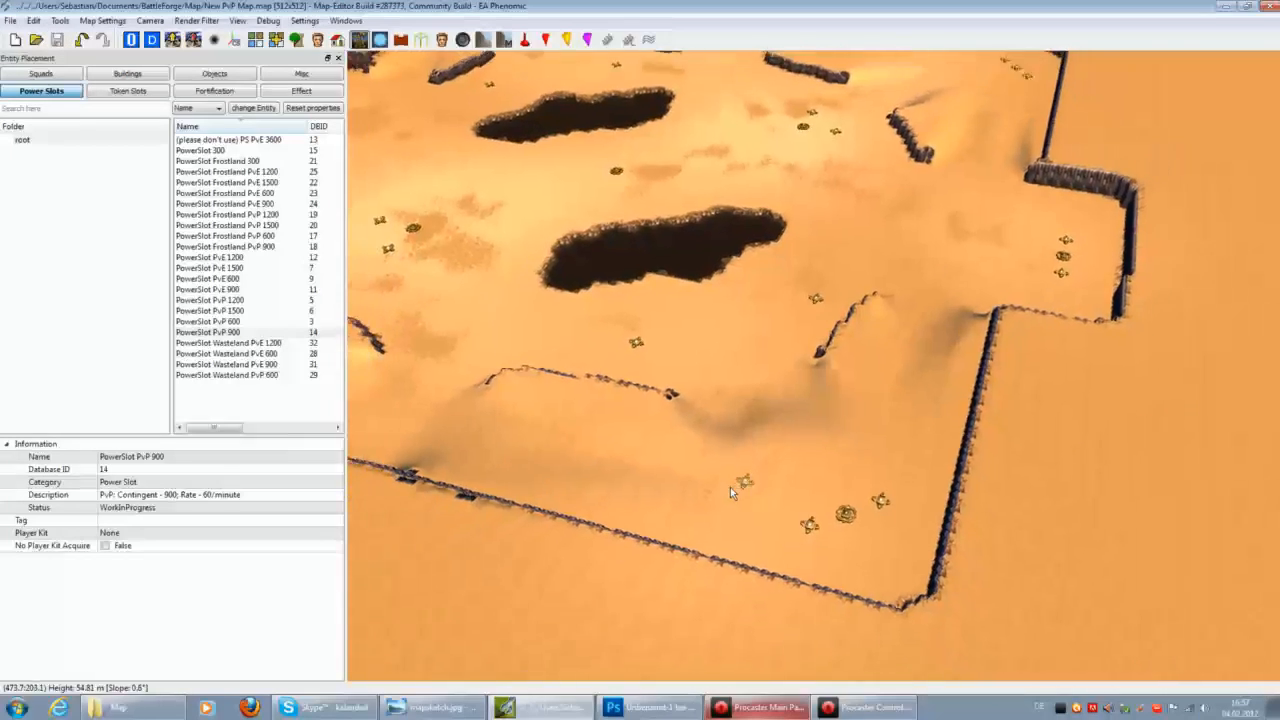
{"action": "key", "text": "Up"}
{"action": "key", "text": "Left"}
{"action": "scroll", "coordinate": [806, 541], "scroll_direction": "down", "scroll_amount": 2}
{"action": "key", "text": "Down"}
{"action": "key", "text": "Left"}
{"action": "key", "text": "Left"}
{"action": "key", "text": "Right"}
{"action": "key", "text": "Right"}
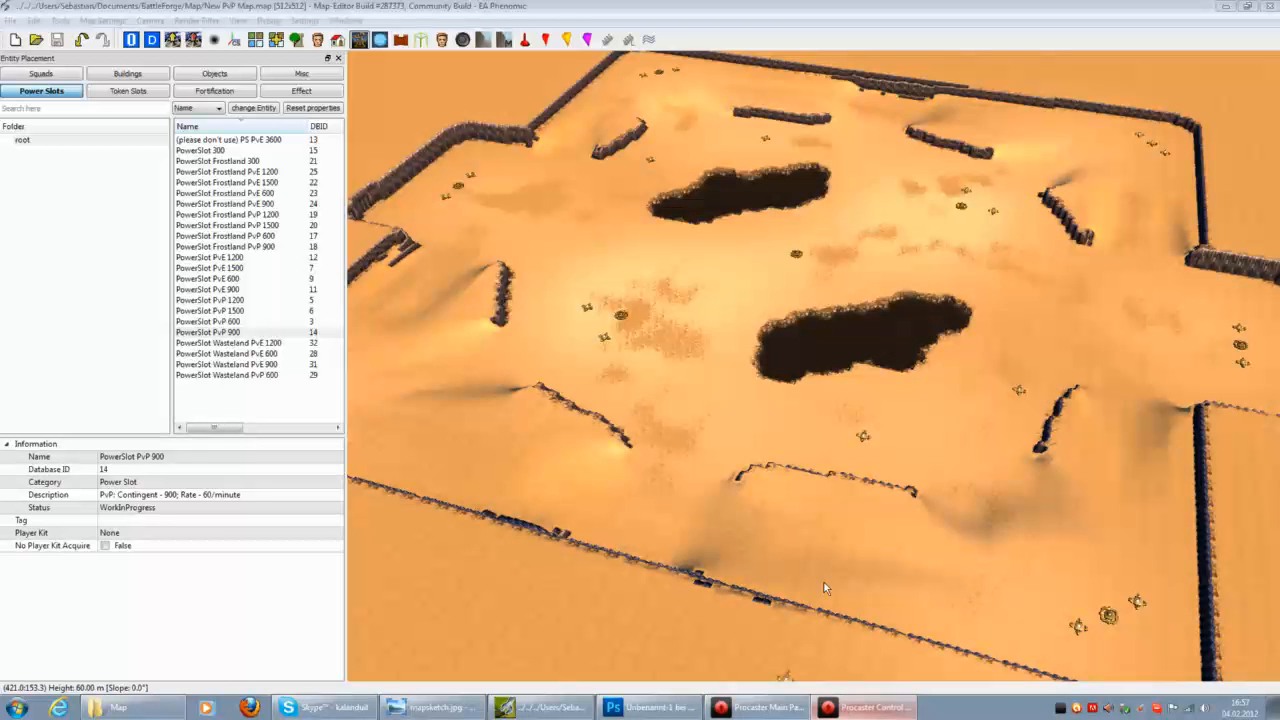
Close the Entity Placement tools to enlarge the map view.
{"action": "left_click", "coordinate": [880, 361]}
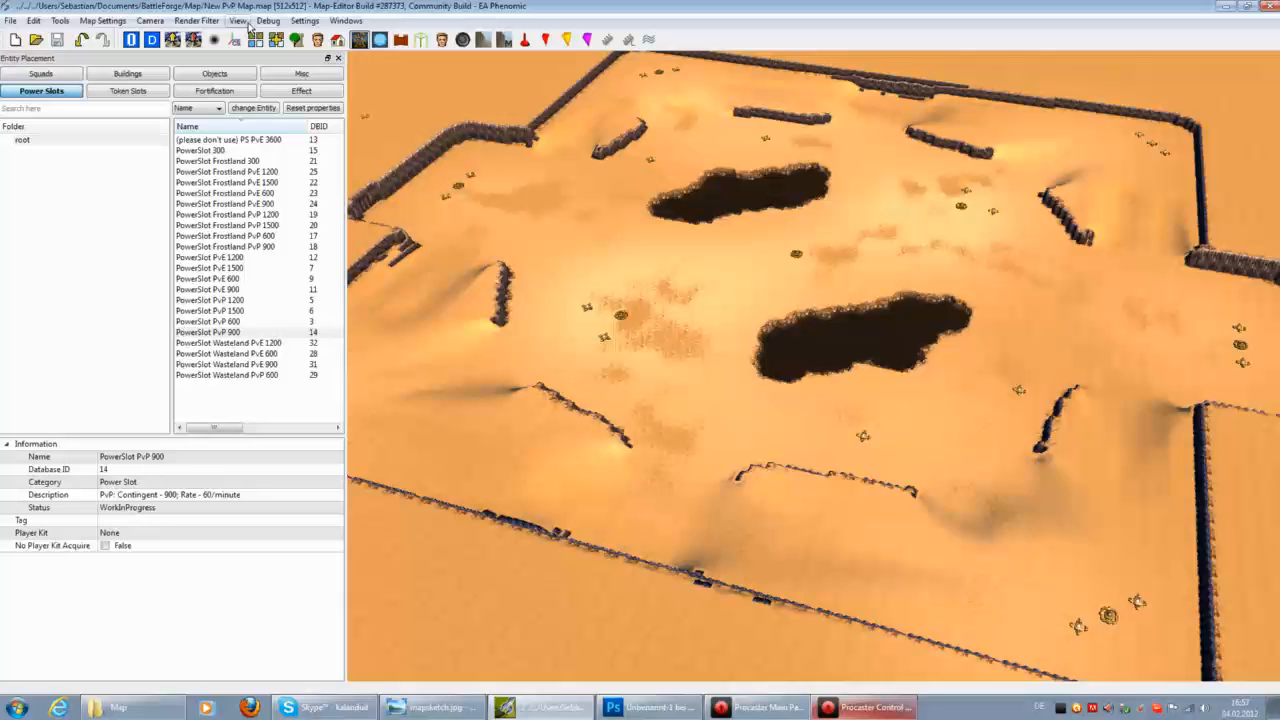
{"action": "left_click", "coordinate": [338, 58]}
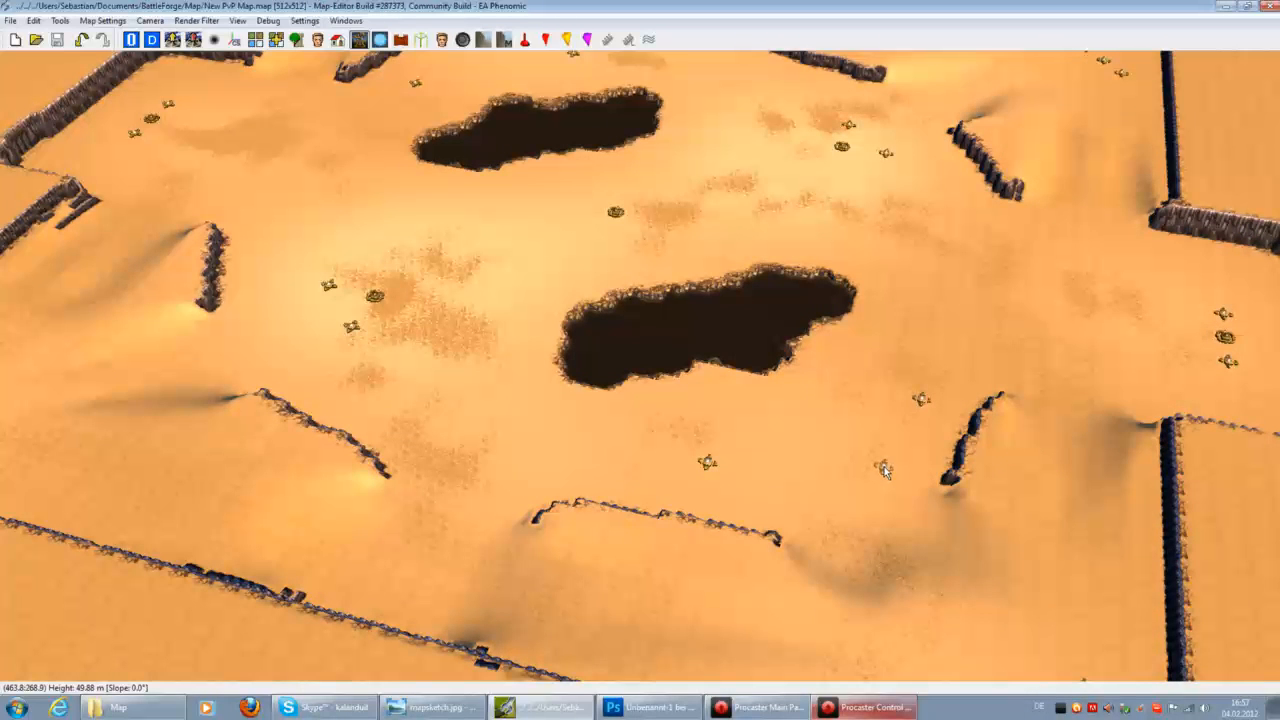
Place a Starting Point entity in the western walled alcove, on the open ground east of its token slot.
{"action": "scroll", "coordinate": [873, 536], "scroll_direction": "down", "scroll_amount": 5}
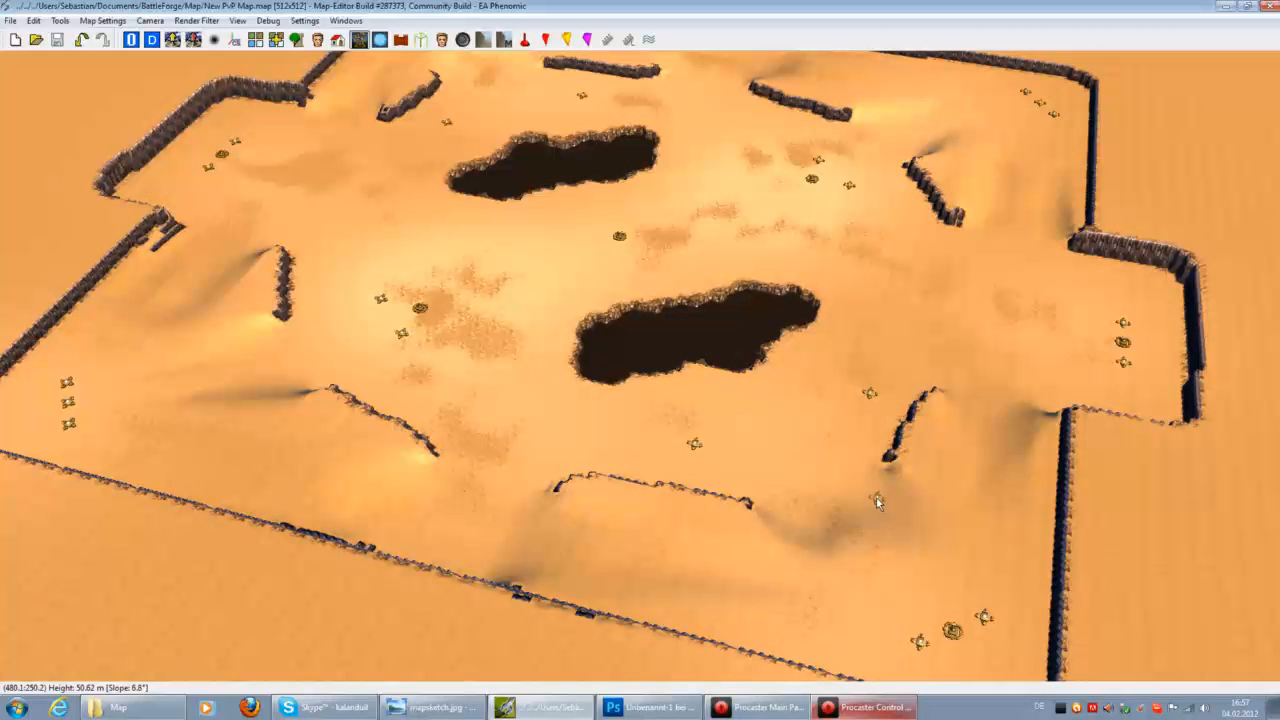
{"action": "scroll", "coordinate": [871, 502], "scroll_direction": "up", "scroll_amount": 3}
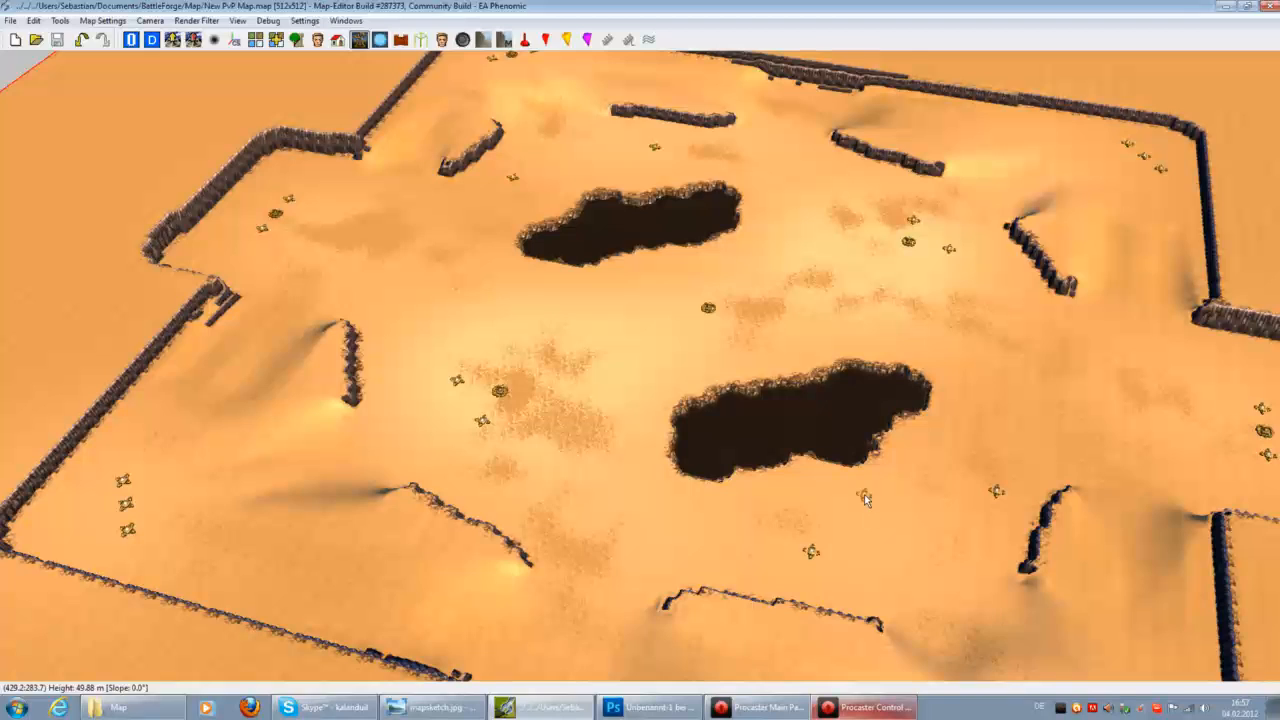
{"action": "key", "text": "Left"}
{"action": "key", "text": "Up"}
{"action": "scroll", "coordinate": [835, 467], "scroll_direction": "up", "scroll_amount": 3}
{"action": "key", "text": "Left"}
{"action": "scroll", "coordinate": [834, 466], "scroll_direction": "up", "scroll_amount": 3}
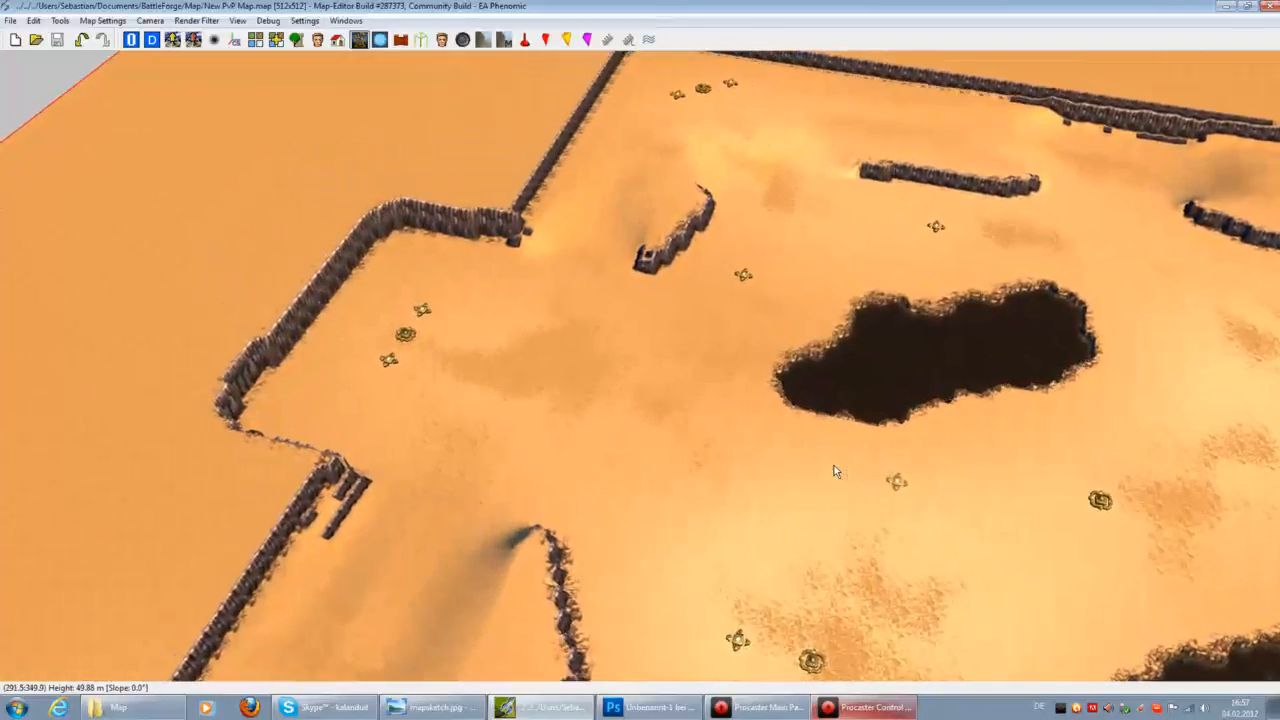
{"action": "key", "text": "Left"}
{"action": "key", "text": "Up"}
{"action": "scroll", "coordinate": [825, 467], "scroll_direction": "up", "scroll_amount": 3}
{"action": "key", "text": "Up"}
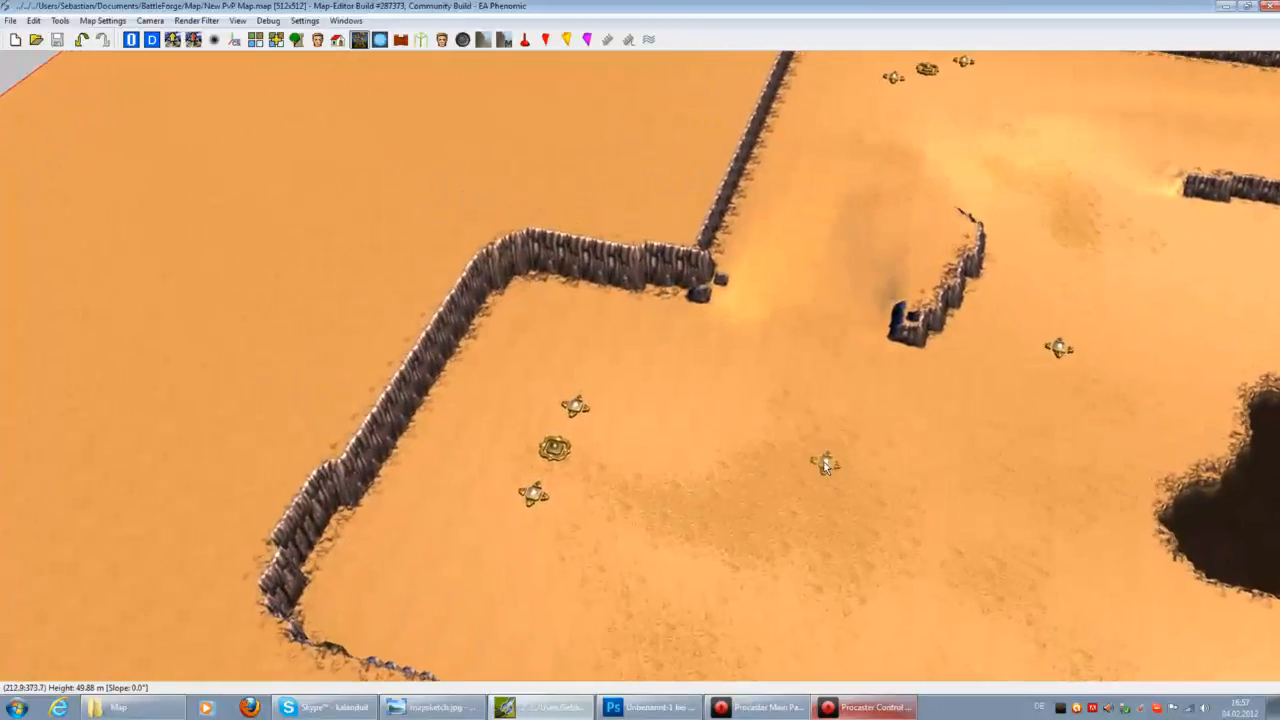
{"action": "key", "text": "Down"}
{"action": "right_click", "coordinate": [838, 45]}
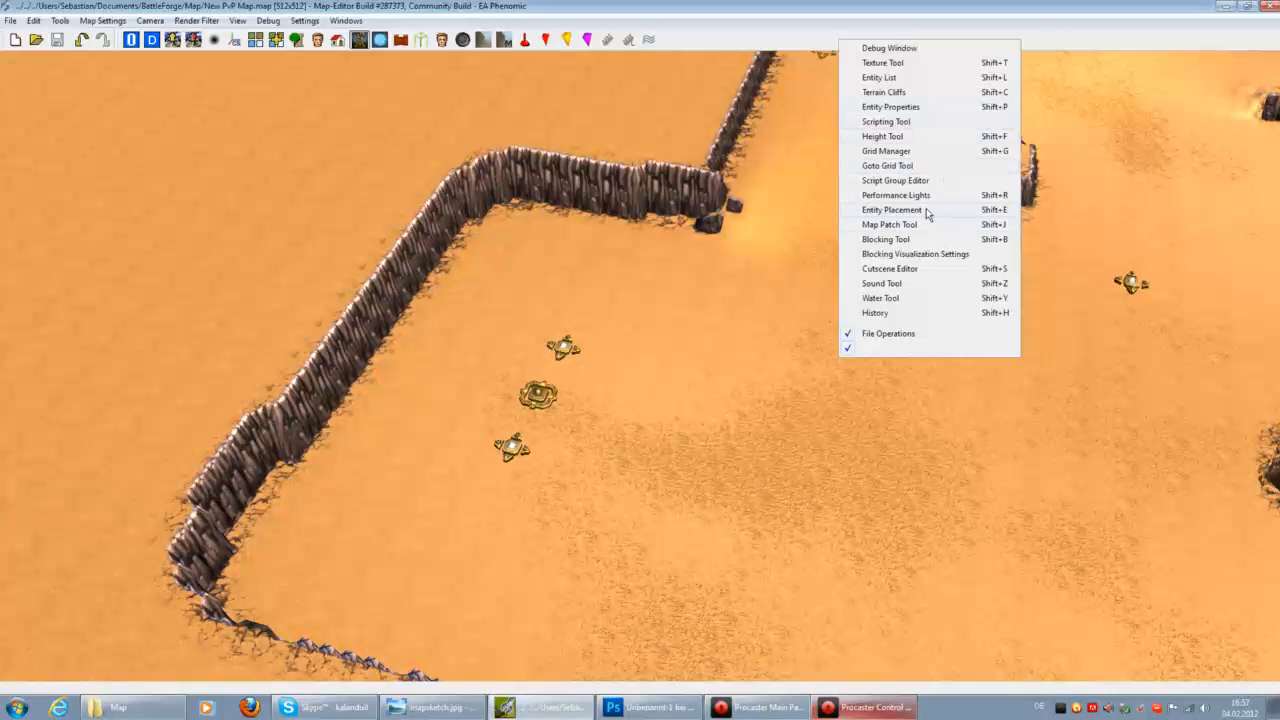
{"action": "left_click", "coordinate": [891, 210]}
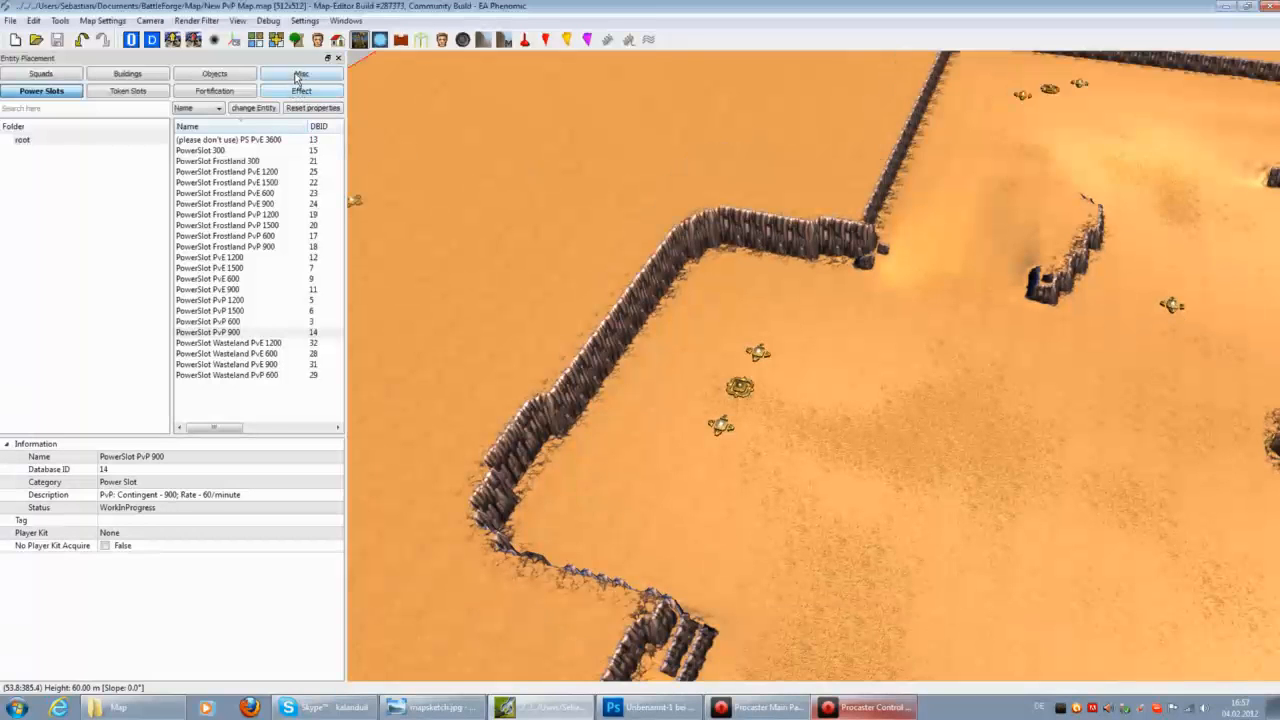
{"action": "left_click", "coordinate": [299, 76]}
{"action": "left_click", "coordinate": [210, 150]}
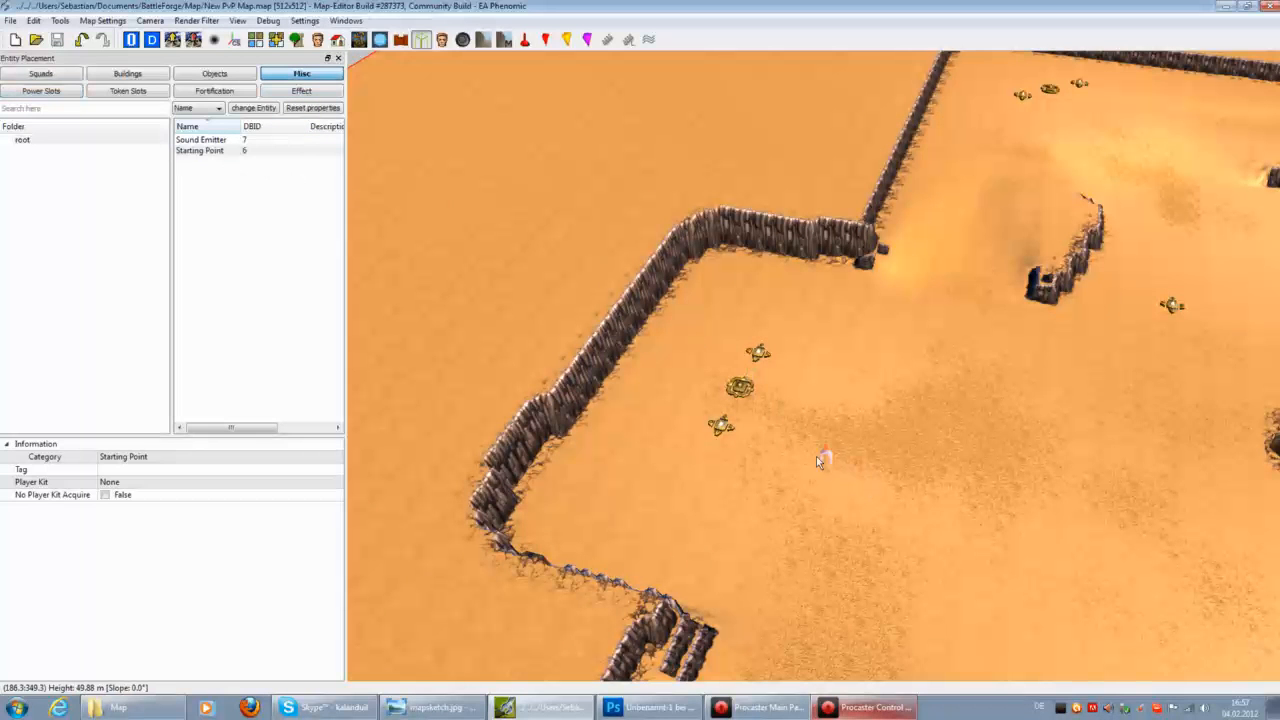
{"action": "scroll", "coordinate": [816, 456], "scroll_direction": "up", "scroll_amount": 3}
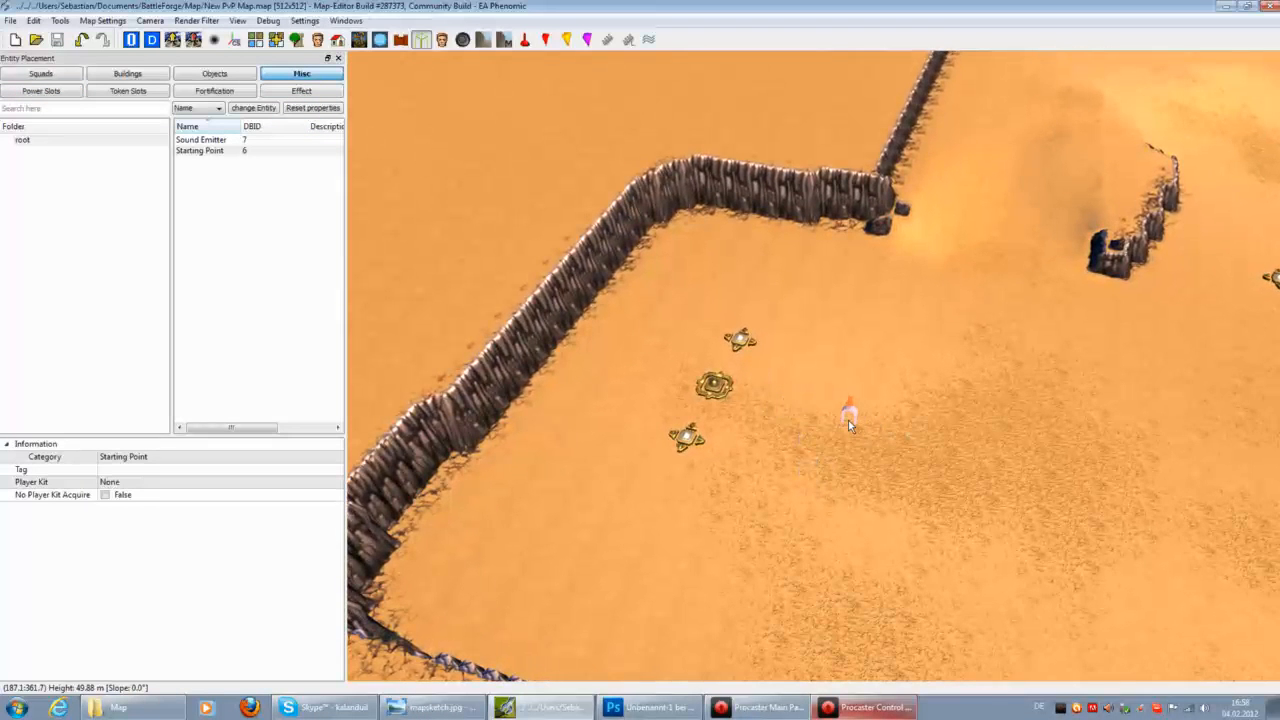
{"action": "left_click", "coordinate": [867, 418]}
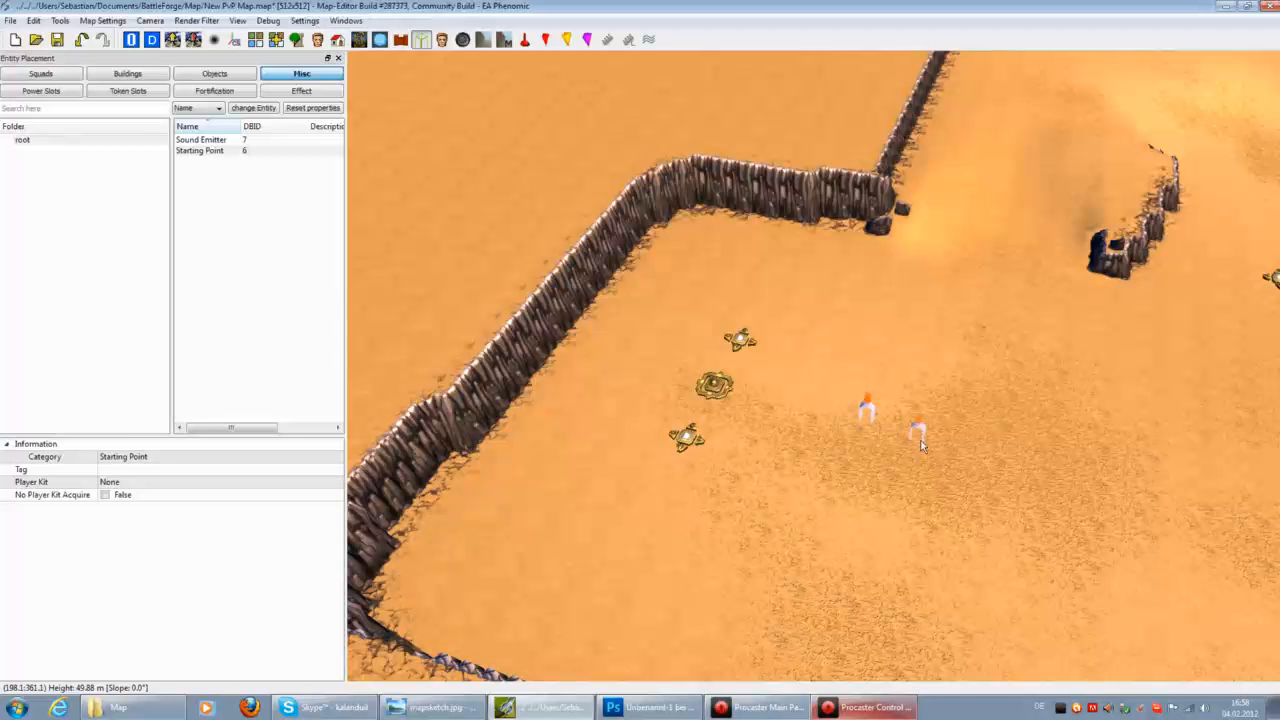
Place a second Starting Point in the eastern walled alcove, west of its token slot, and save the map.
{"action": "key", "text": "Down"}
{"action": "key", "text": "Right"}
{"action": "key", "text": "Right"}
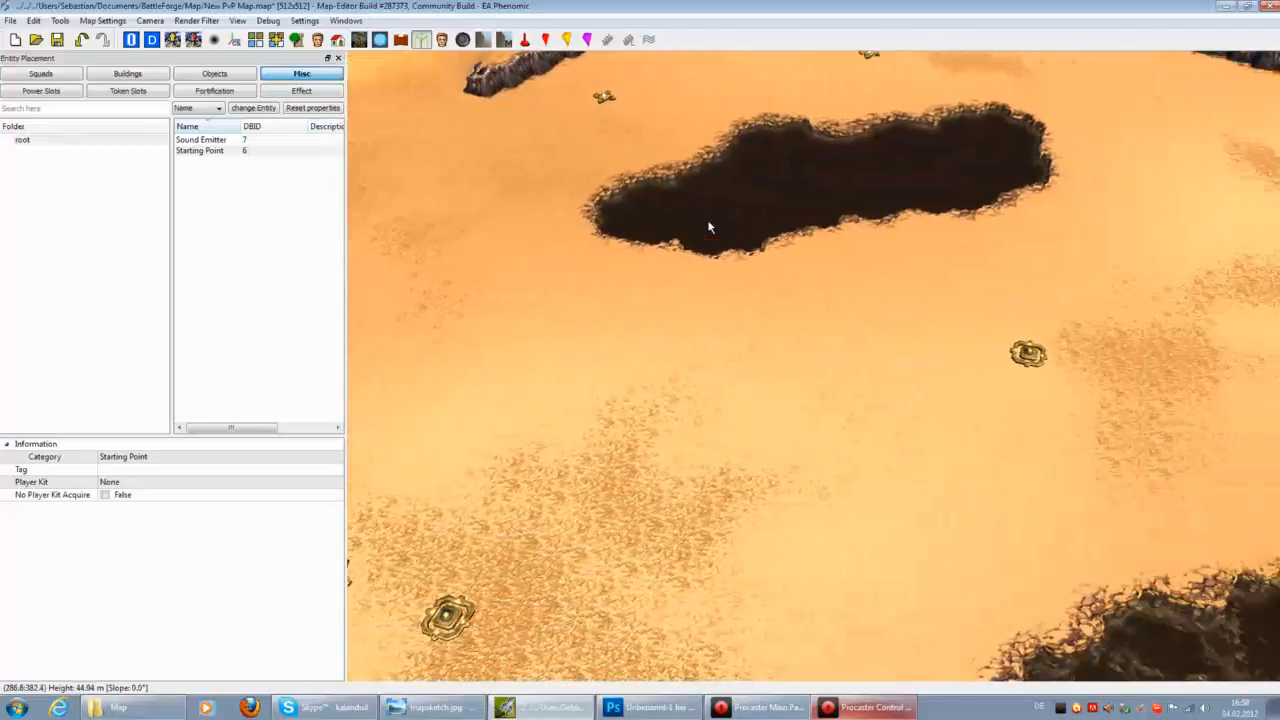
{"action": "scroll", "coordinate": [709, 224], "scroll_direction": "down", "scroll_amount": 2}
{"action": "key", "text": "Down"}
{"action": "key", "text": "Right"}
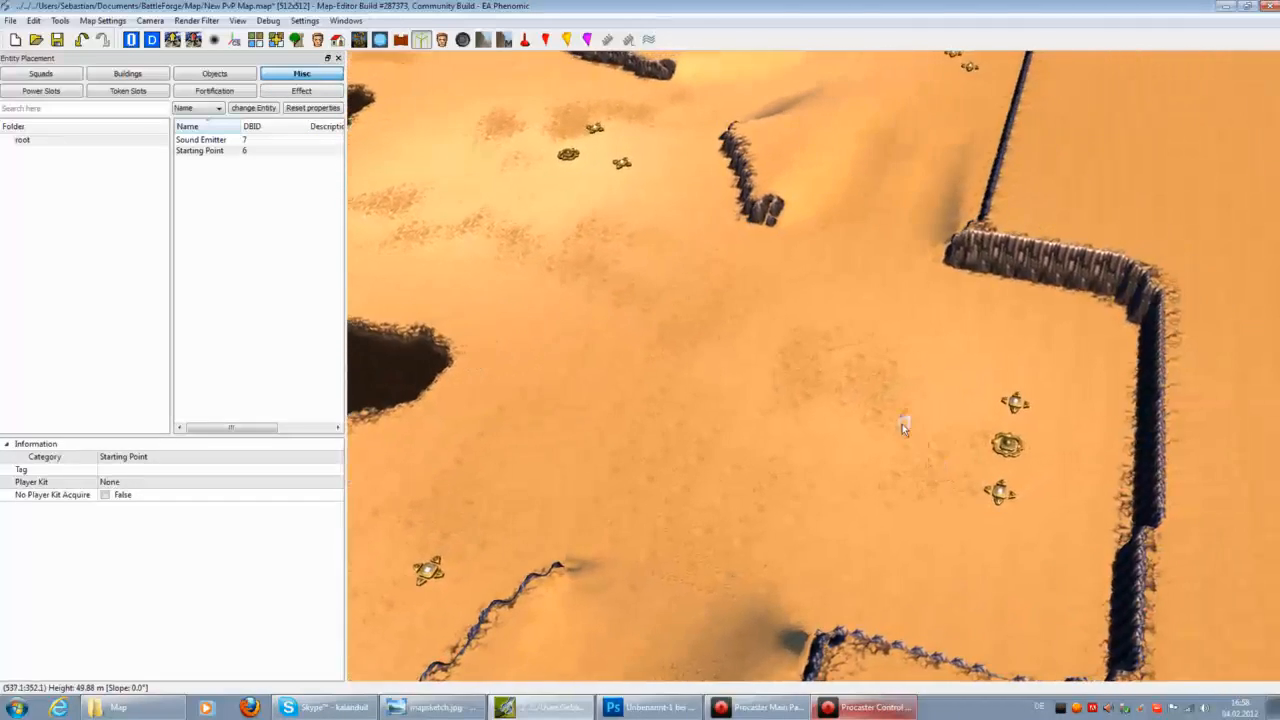
{"action": "left_click", "coordinate": [57, 39]}
Check both starting points against the overall map layout and close the Entity Placement tools.
{"action": "key", "text": "Left"}
{"action": "scroll", "coordinate": [779, 452], "scroll_direction": "down", "scroll_amount": 2}
{"action": "key", "text": "Up"}
{"action": "scroll", "coordinate": [783, 465], "scroll_direction": "down", "scroll_amount": 2}
{"action": "scroll", "coordinate": [783, 470], "scroll_direction": "down", "scroll_amount": 5}
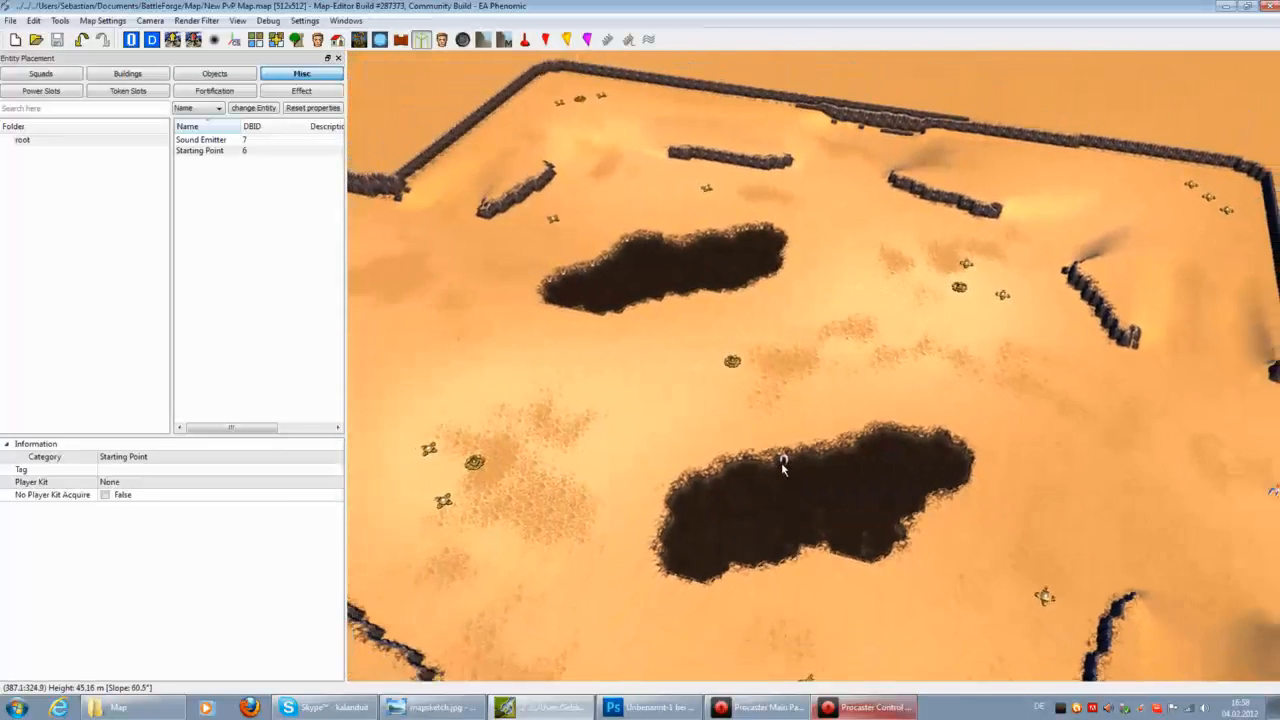
{"action": "key", "text": "Left"}
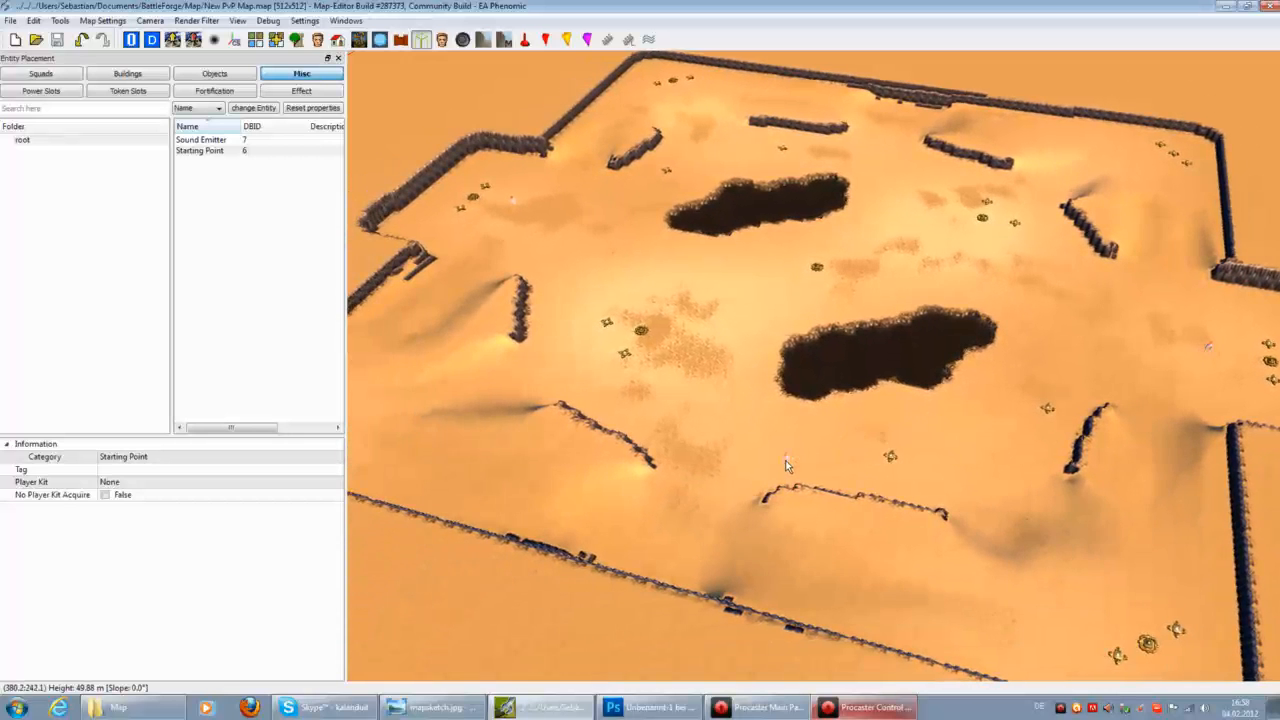
{"action": "key", "text": "Right"}
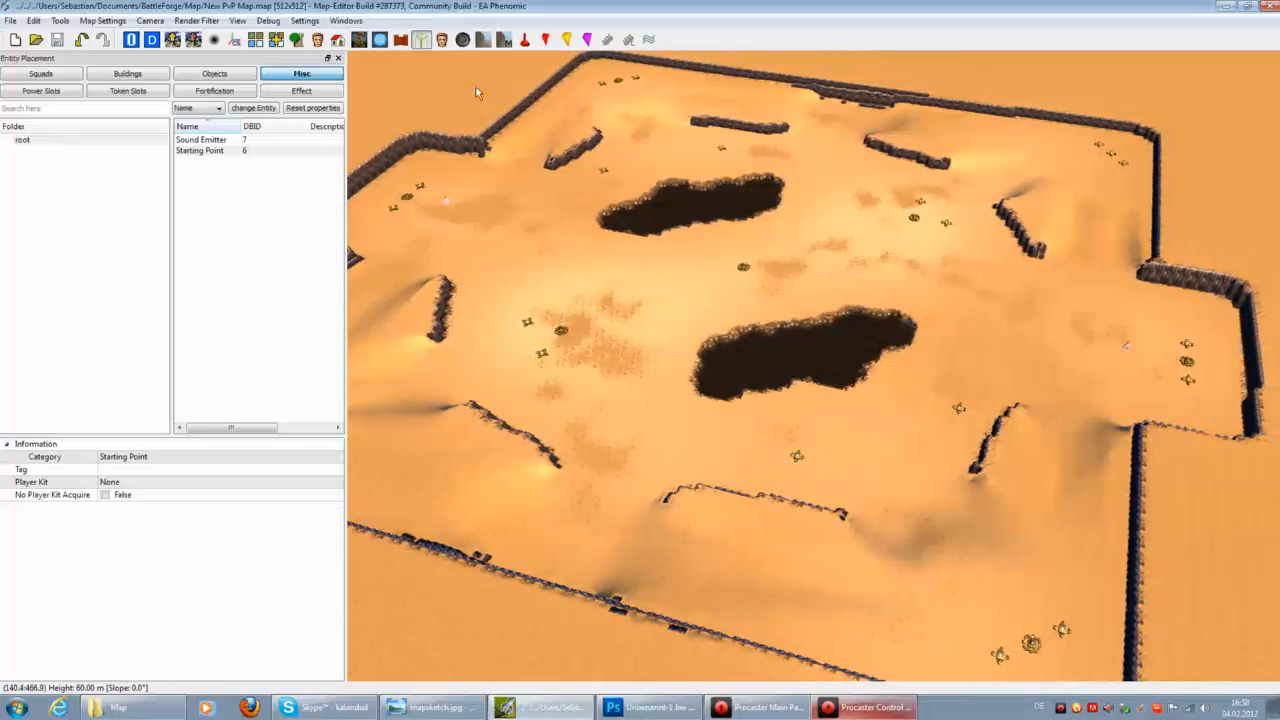
{"action": "left_click", "coordinate": [338, 58]}
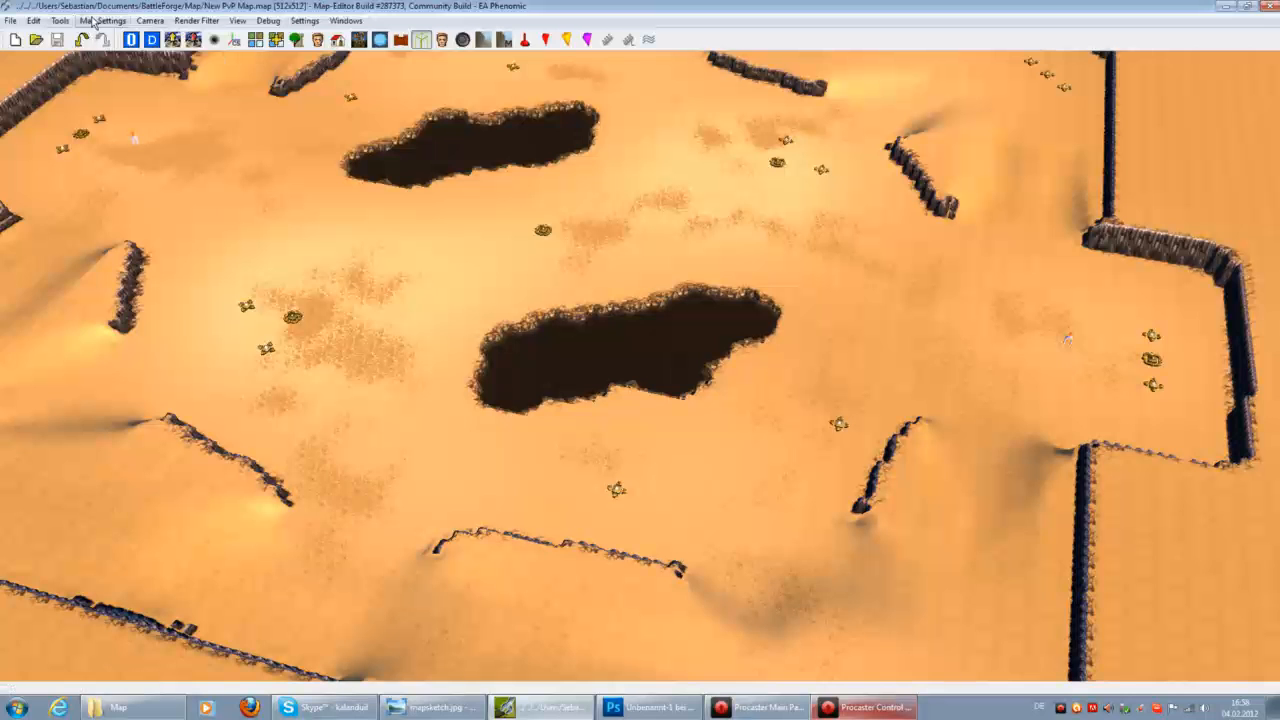
Apply the PVP 2vs2 preset to the map's team setup and player kits.
{"action": "left_click", "coordinate": [92, 22]}
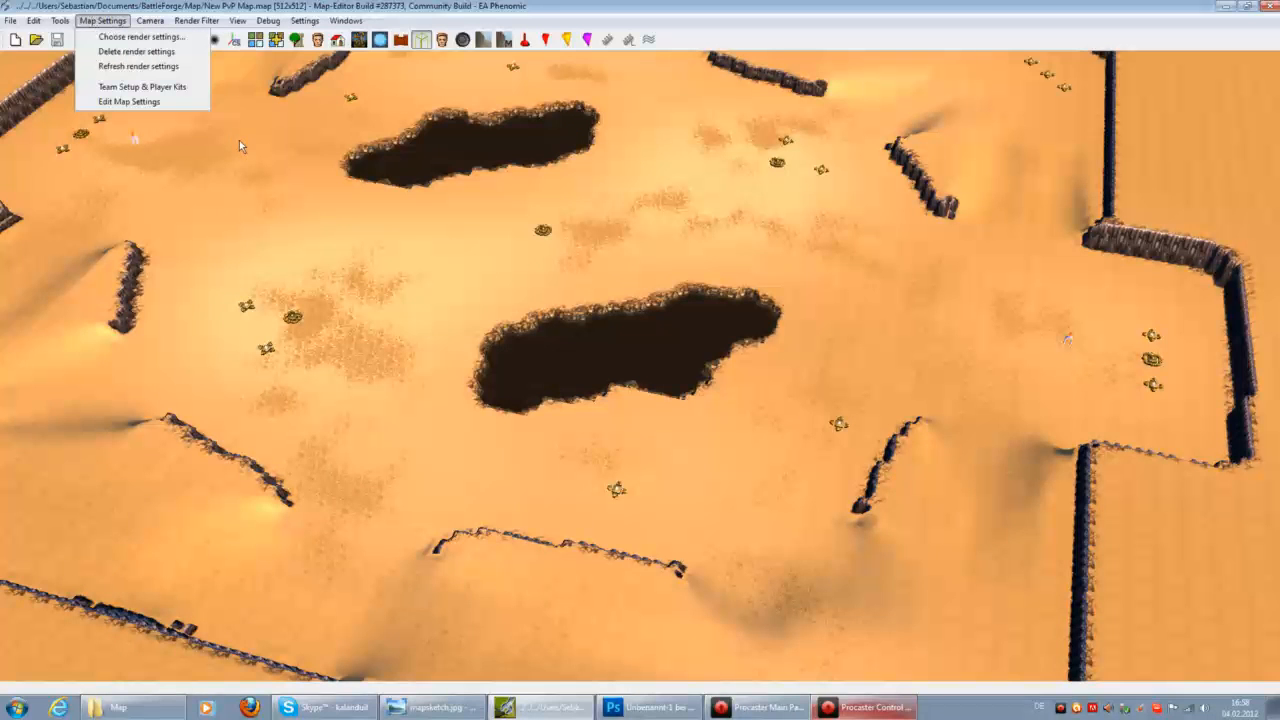
{"action": "left_click", "coordinate": [172, 89]}
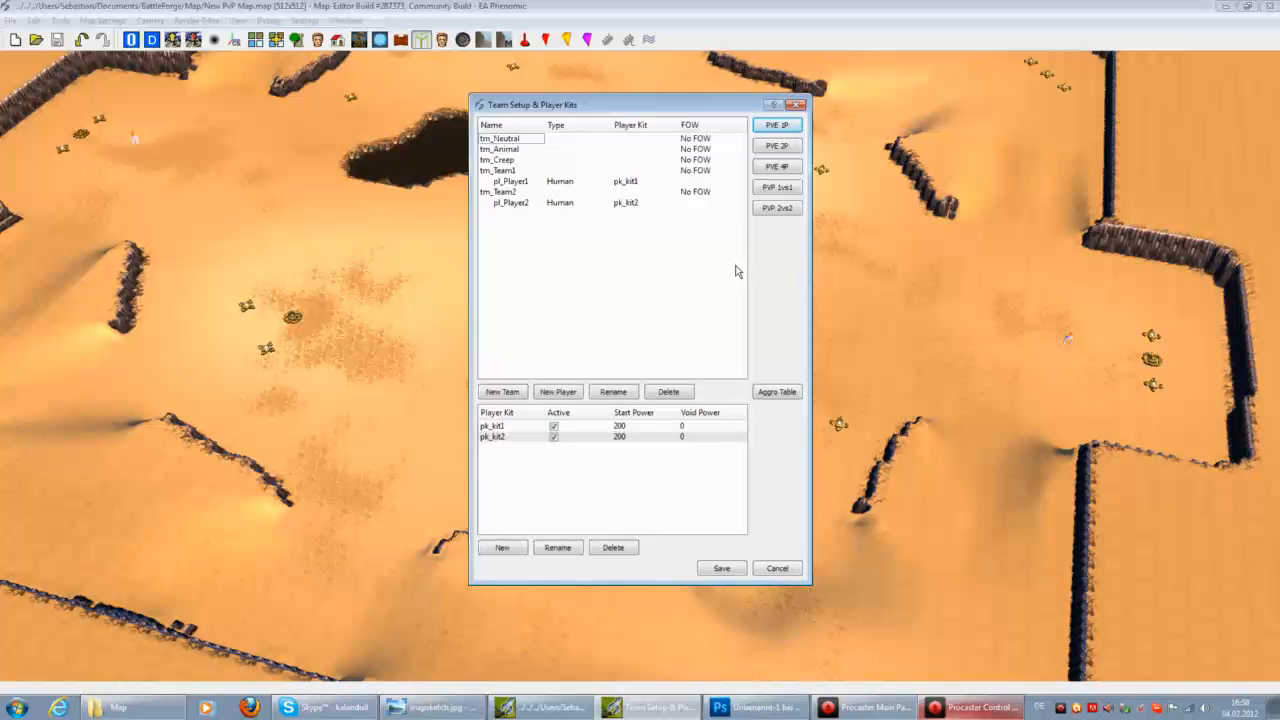
{"action": "left_click", "coordinate": [782, 209]}
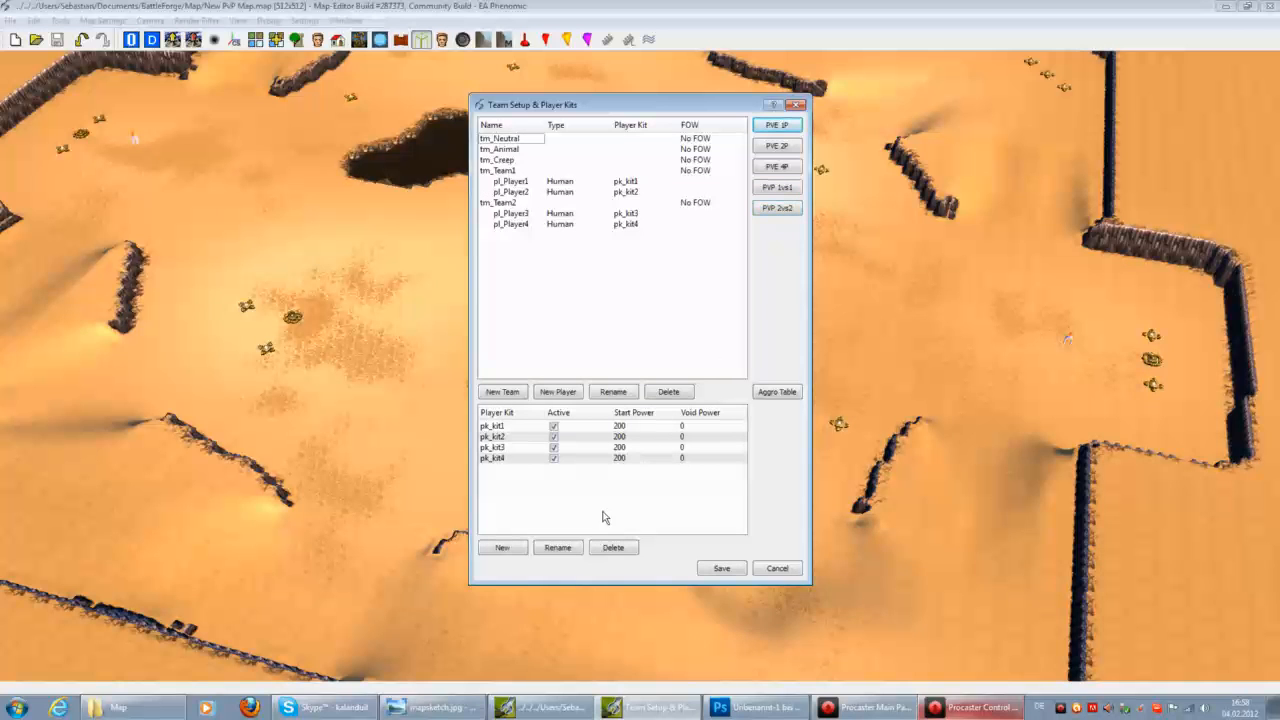
Set the start power of player kits pk_kit2 and pk_kit4 to 0.
{"action": "left_click", "coordinate": [632, 437]}
{"action": "type", "text": "0"}
{"action": "left_click", "coordinate": [641, 460]}
{"action": "type", "text": "0"}
{"action": "left_click", "coordinate": [623, 494]}
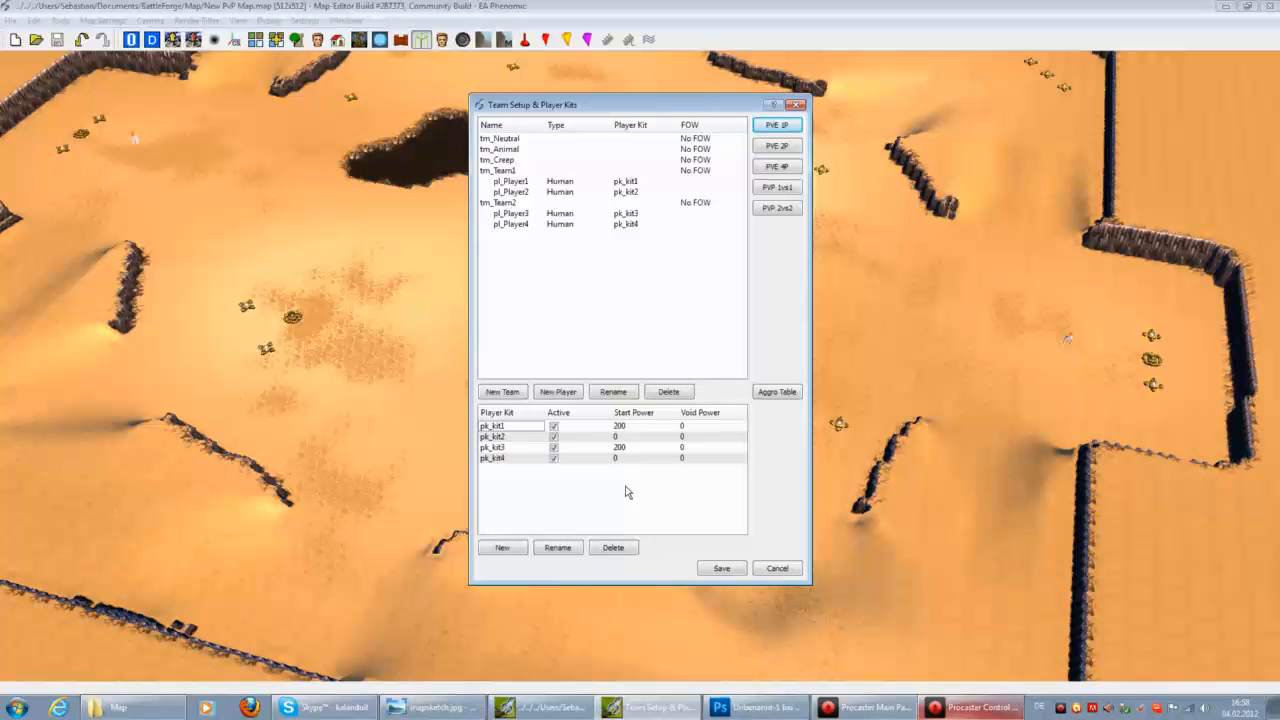
Set the void power of player kits pk_kit1 and pk_kit3 to 400.
{"action": "left_click", "coordinate": [686, 428]}
{"action": "type", "text": "400"}
{"action": "left_click", "coordinate": [688, 448]}
{"action": "type", "text": "400"}
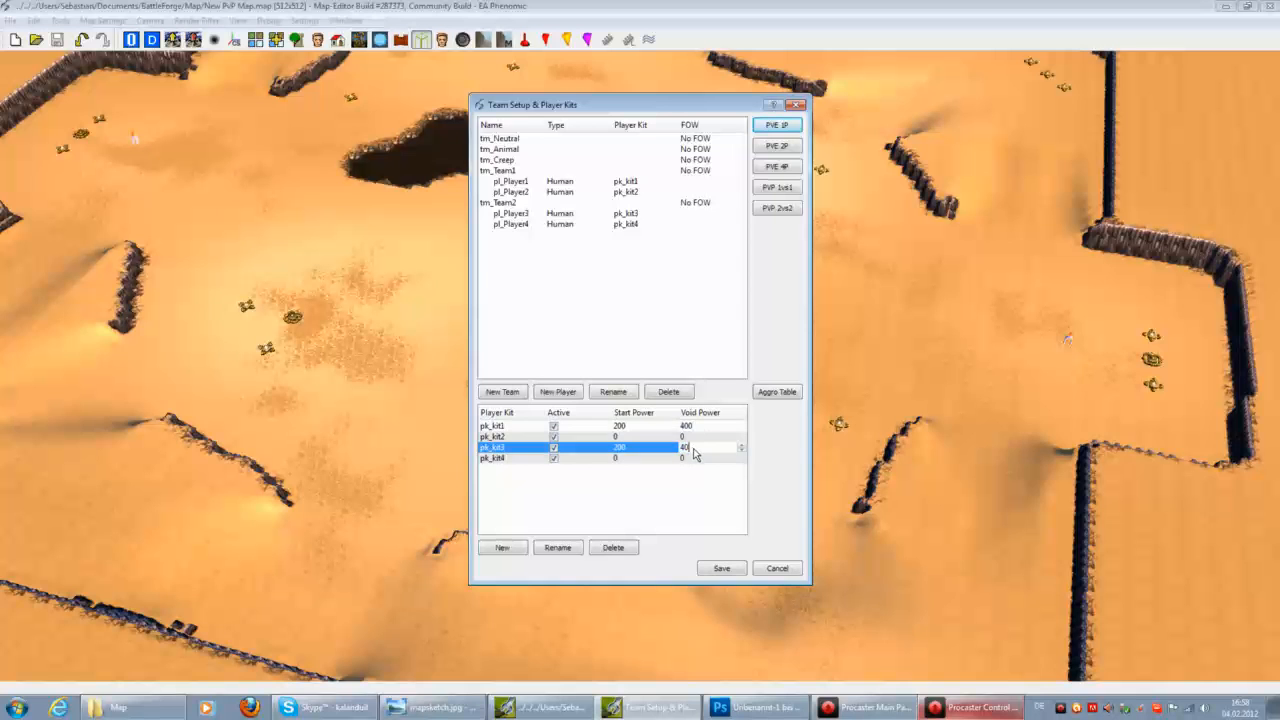
{"action": "left_click", "coordinate": [641, 498]}
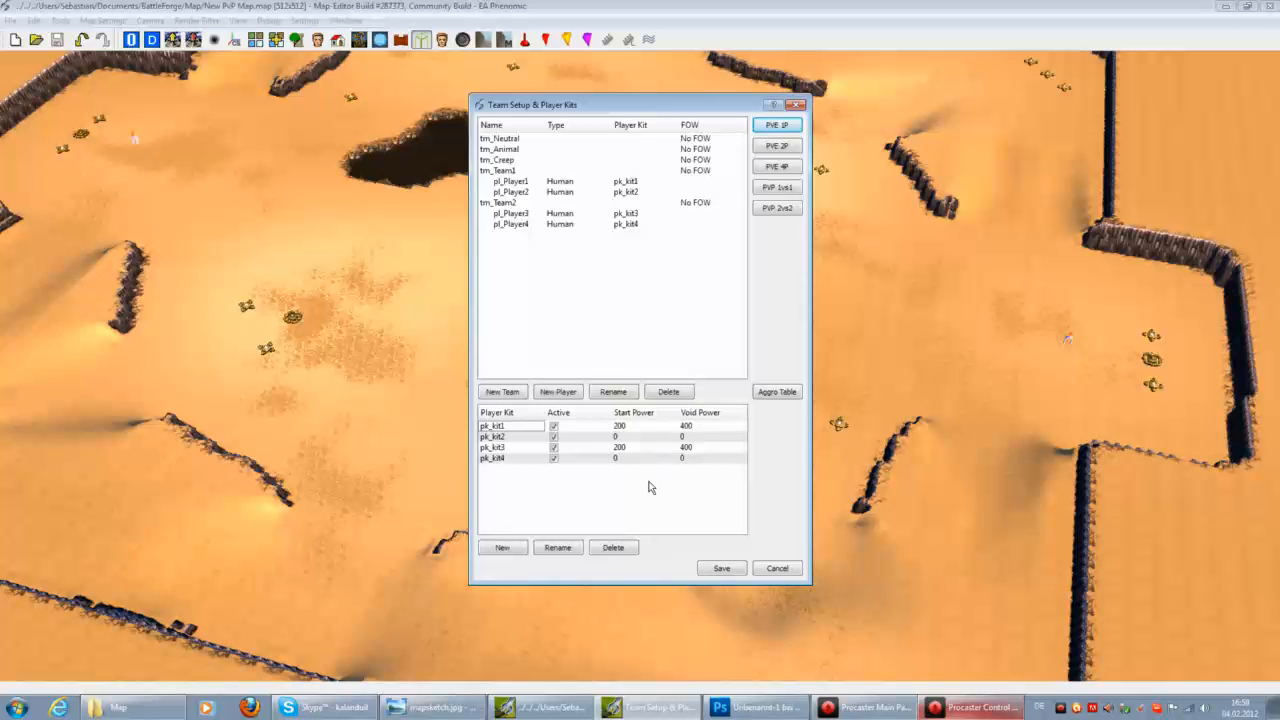
Set the start power of pk_kit1 and pk_kit3 to 100 and save the team setup.
{"action": "double_click", "coordinate": [641, 428]}
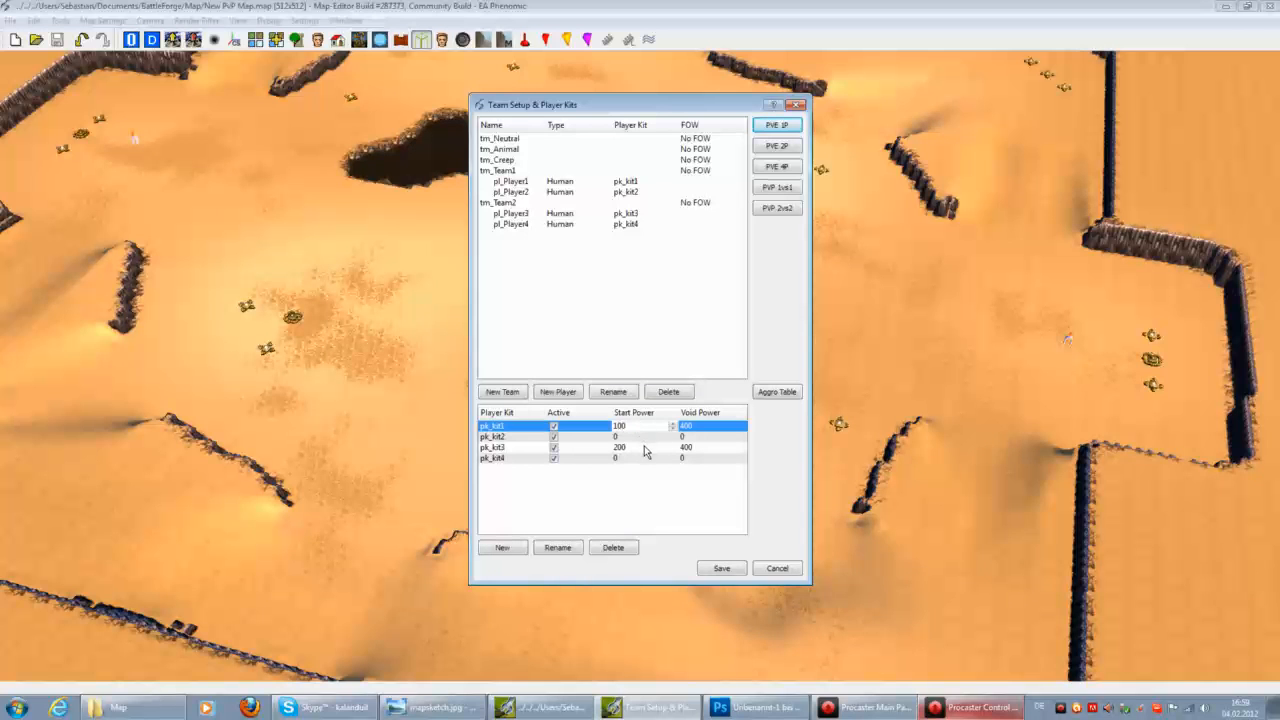
{"action": "double_click", "coordinate": [643, 450]}
{"action": "type", "text": "100"}
{"action": "left_click", "coordinate": [652, 493]}
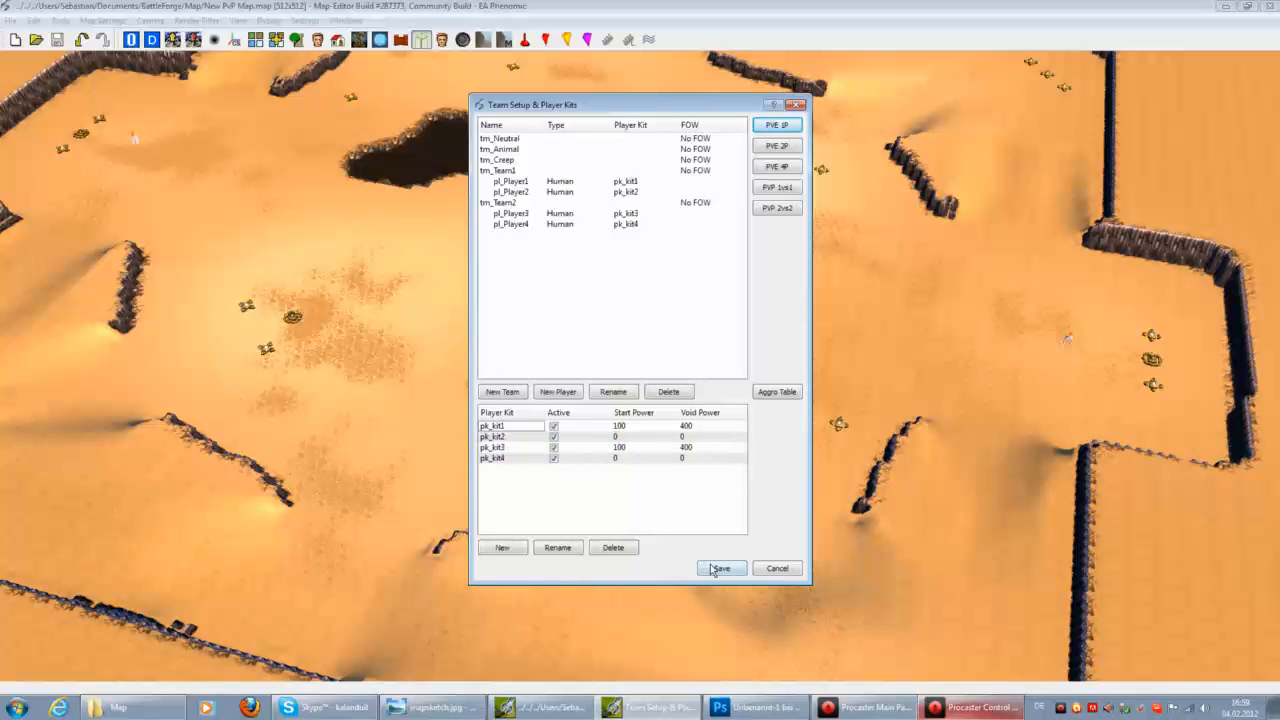
{"action": "left_click", "coordinate": [719, 568]}
Save the map with the new team and player kit setup.
{"action": "key", "text": "Left"}
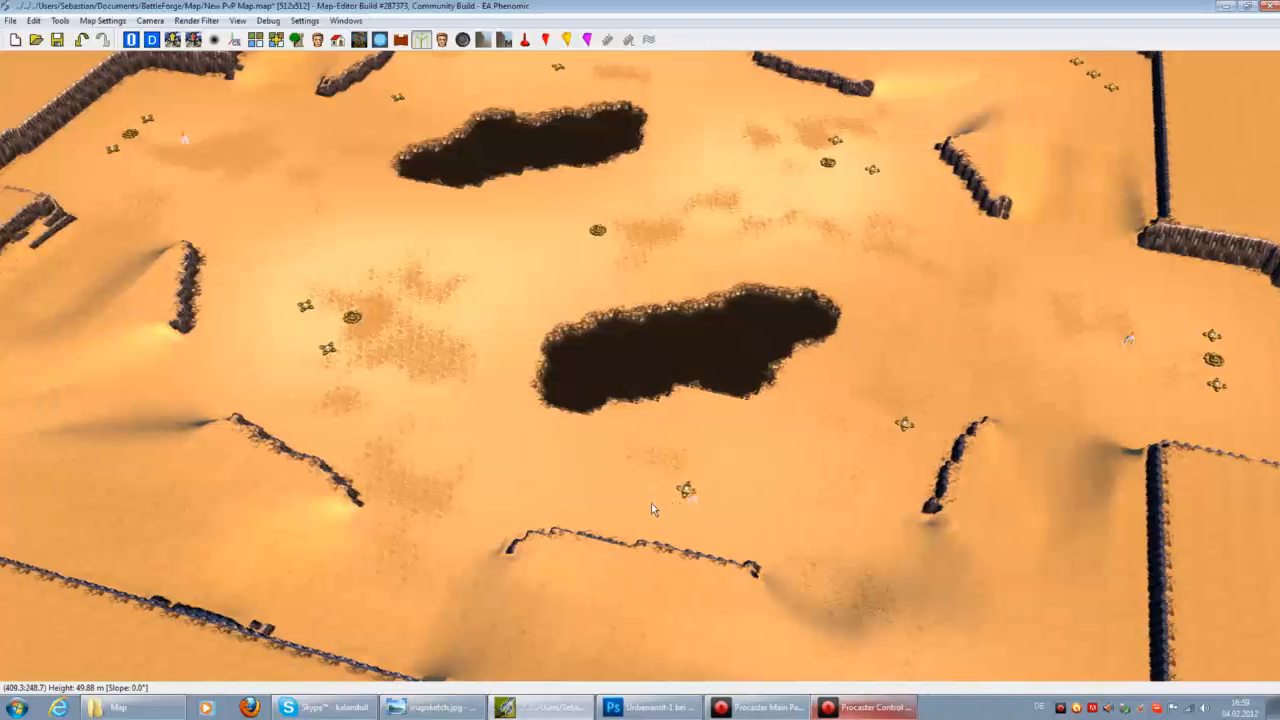
{"action": "key", "text": "Up"}
{"action": "key", "text": "Right"}
{"action": "left_click", "coordinate": [57, 40]}
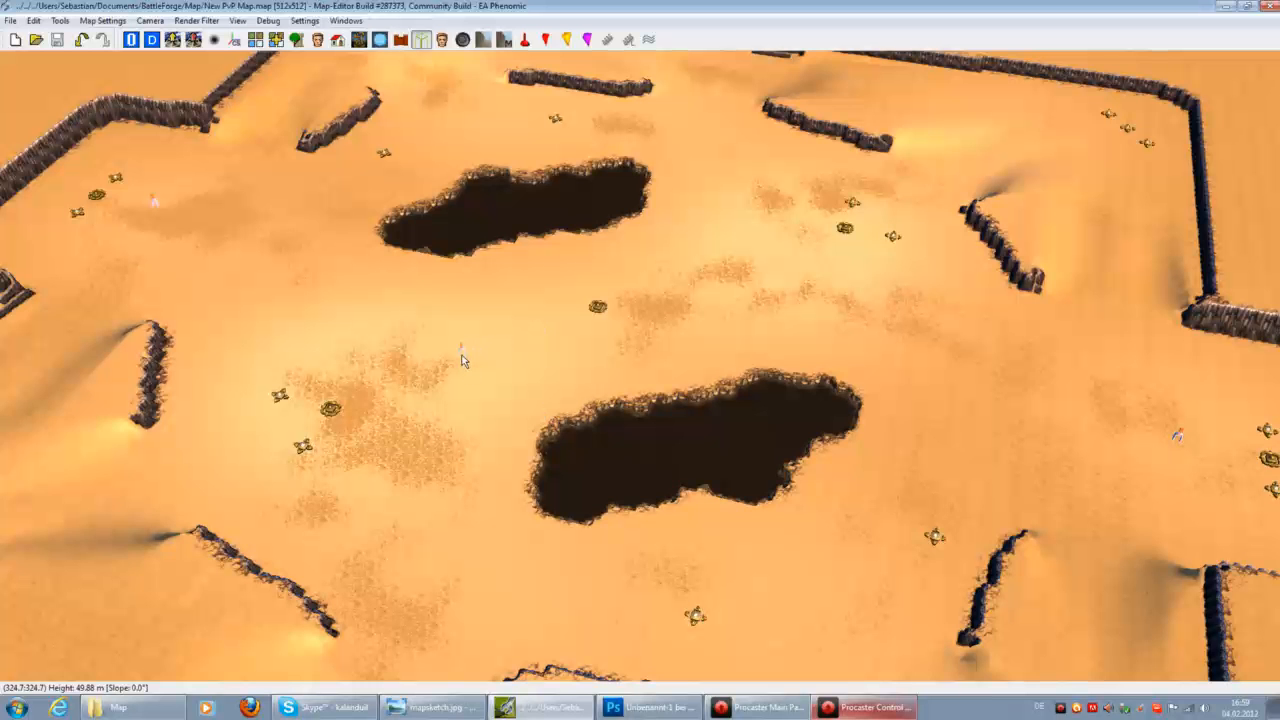
Place another Starting Point on the open ground just west of the northern pit.
{"action": "key", "text": "Left"}
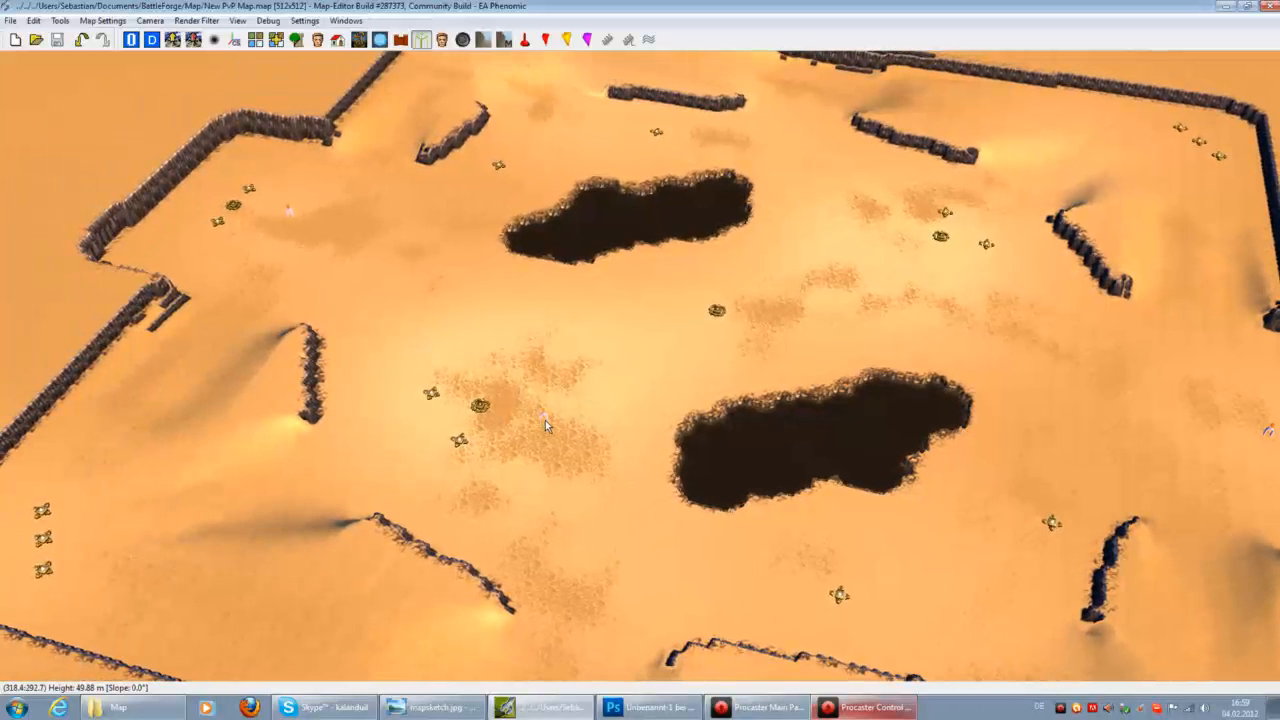
{"action": "left_click", "coordinate": [450, 253]}
{"action": "key", "text": "Right"}
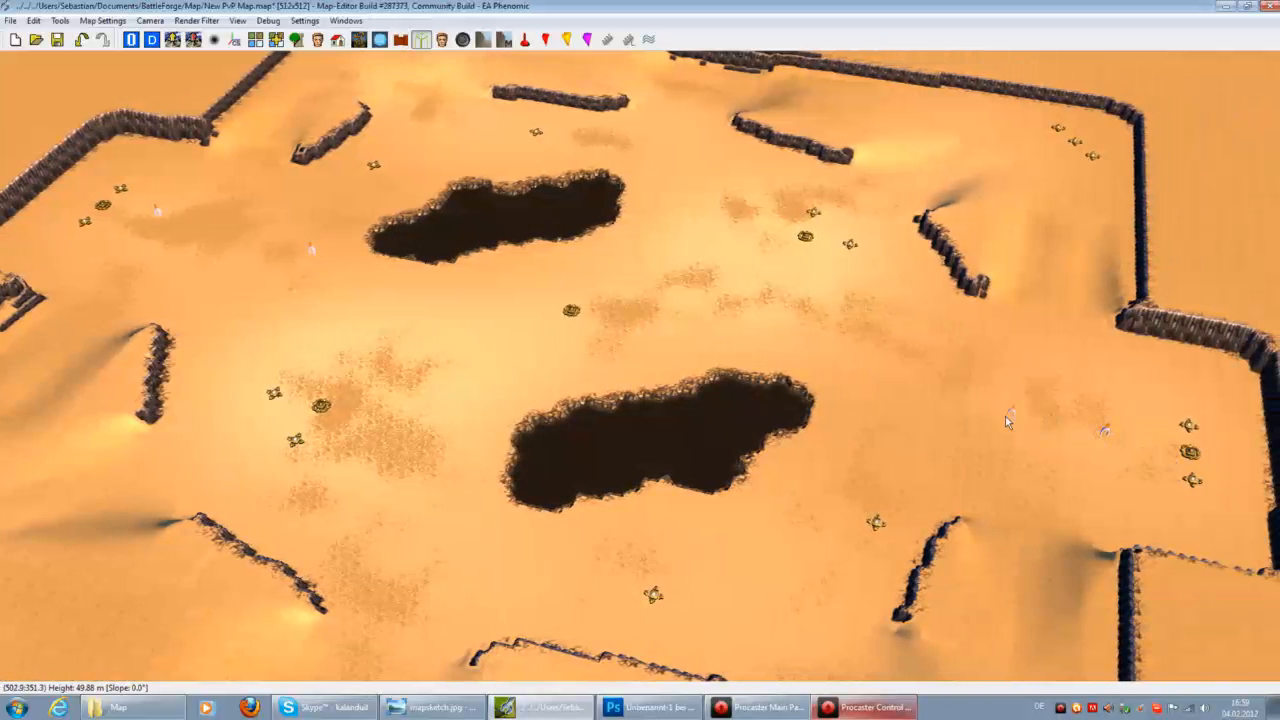
Try to assign player kit pk_kit1 to the western alcove's starting point and slots together through their entity properties.
{"action": "key", "text": "Left"}
{"action": "key", "text": "Up"}
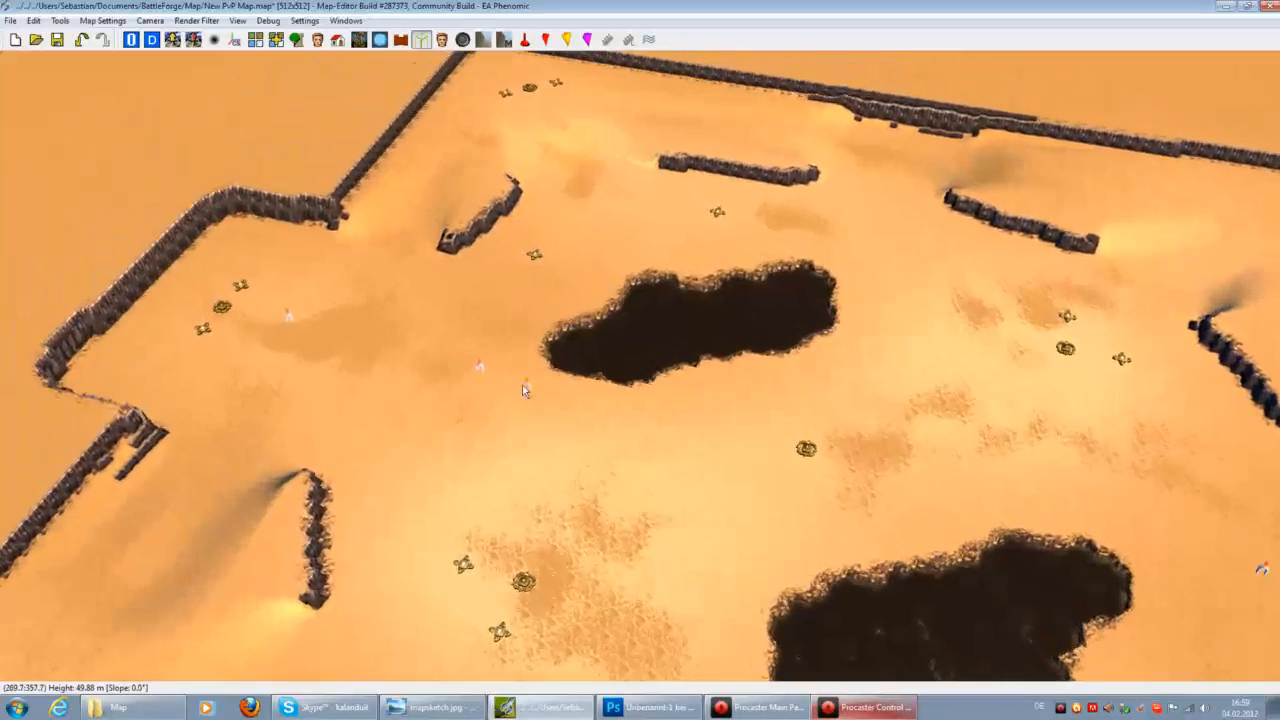
{"action": "scroll", "coordinate": [286, 337], "scroll_direction": "up", "scroll_amount": 4}
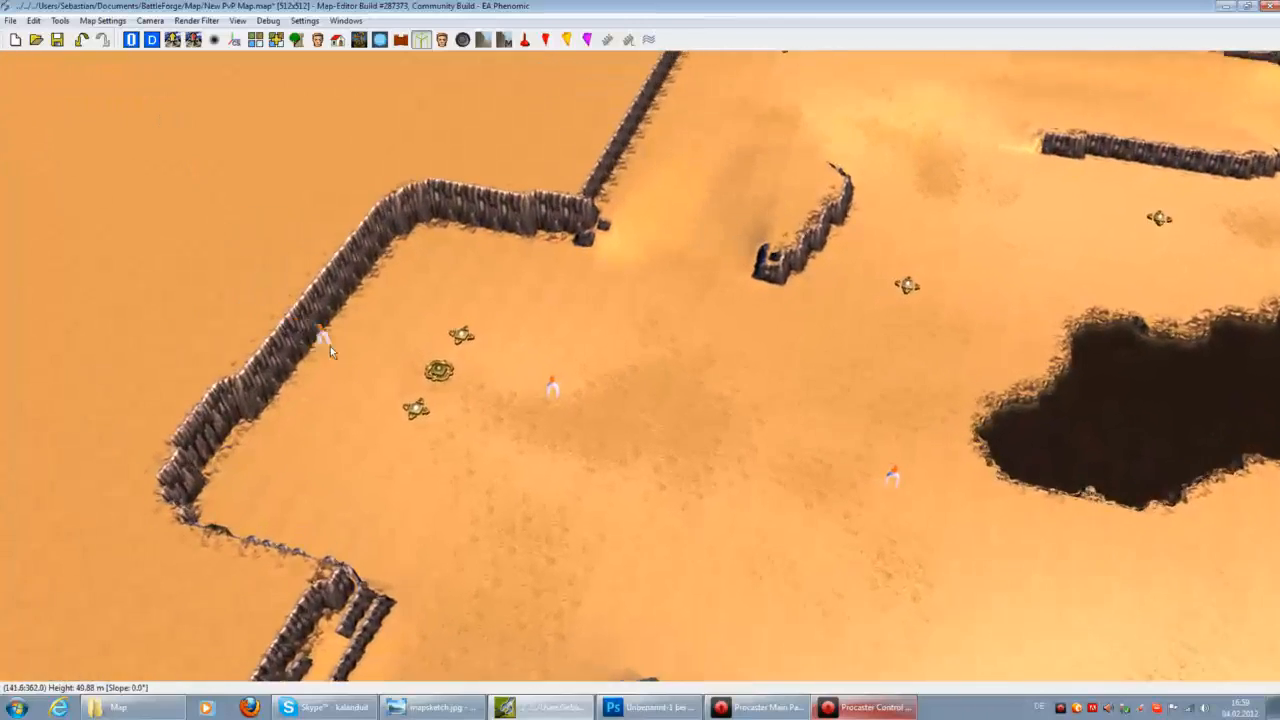
{"action": "right_click", "coordinate": [928, 70]}
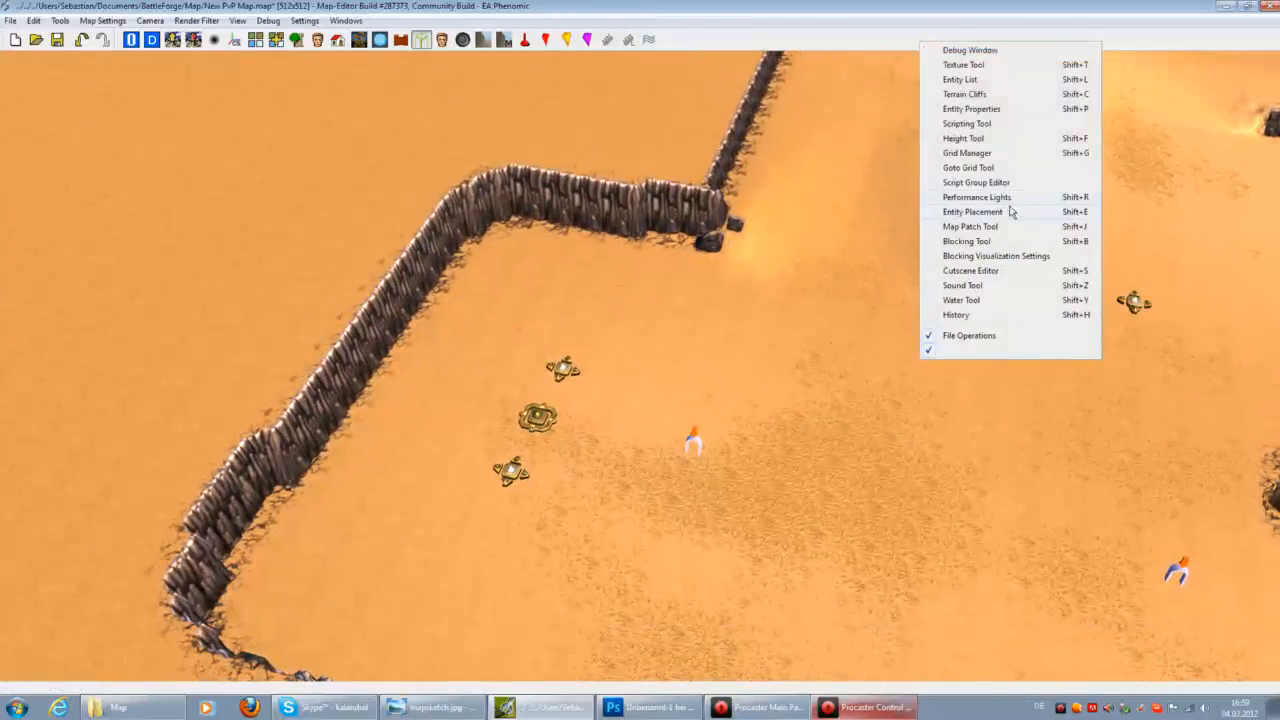
{"action": "left_click", "coordinate": [997, 110]}
{"action": "left_click", "coordinate": [131, 39]}
{"action": "scroll", "coordinate": [683, 406], "scroll_direction": "up", "scroll_amount": 2}
{"action": "left_click", "coordinate": [594, 468]}
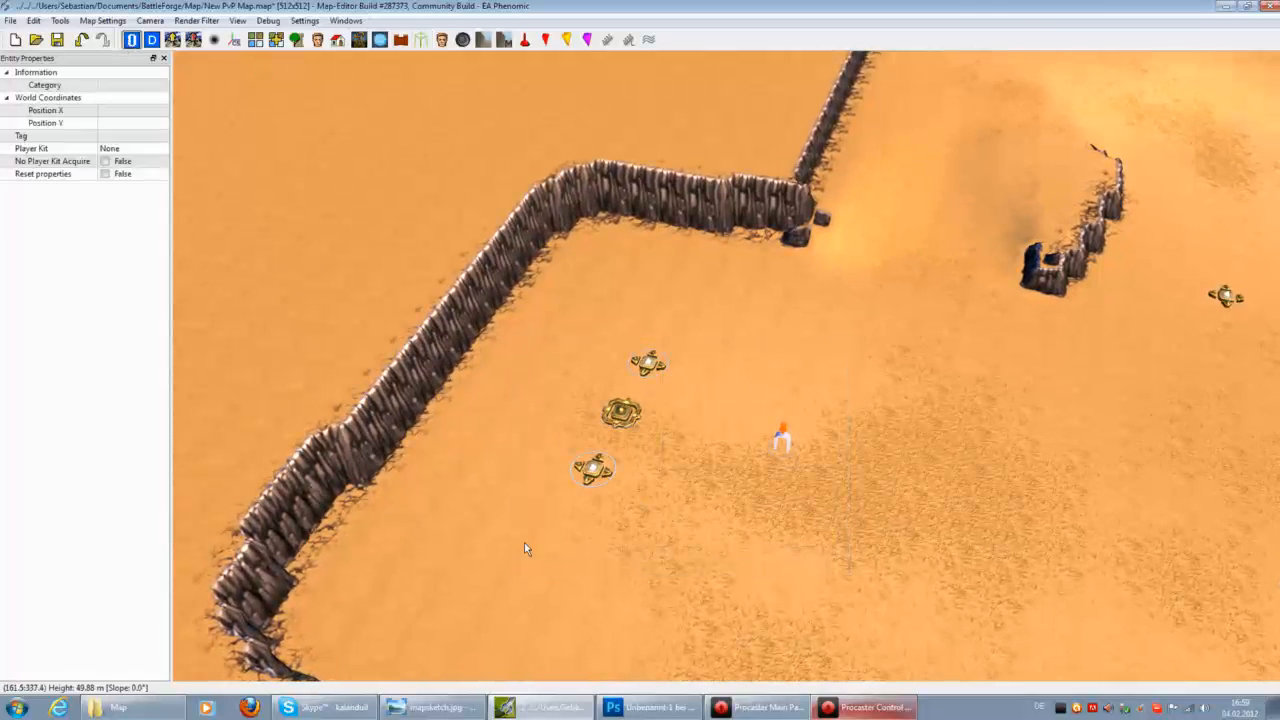
{"action": "left_click", "coordinate": [136, 149]}
{"action": "left_click", "coordinate": [136, 149]}
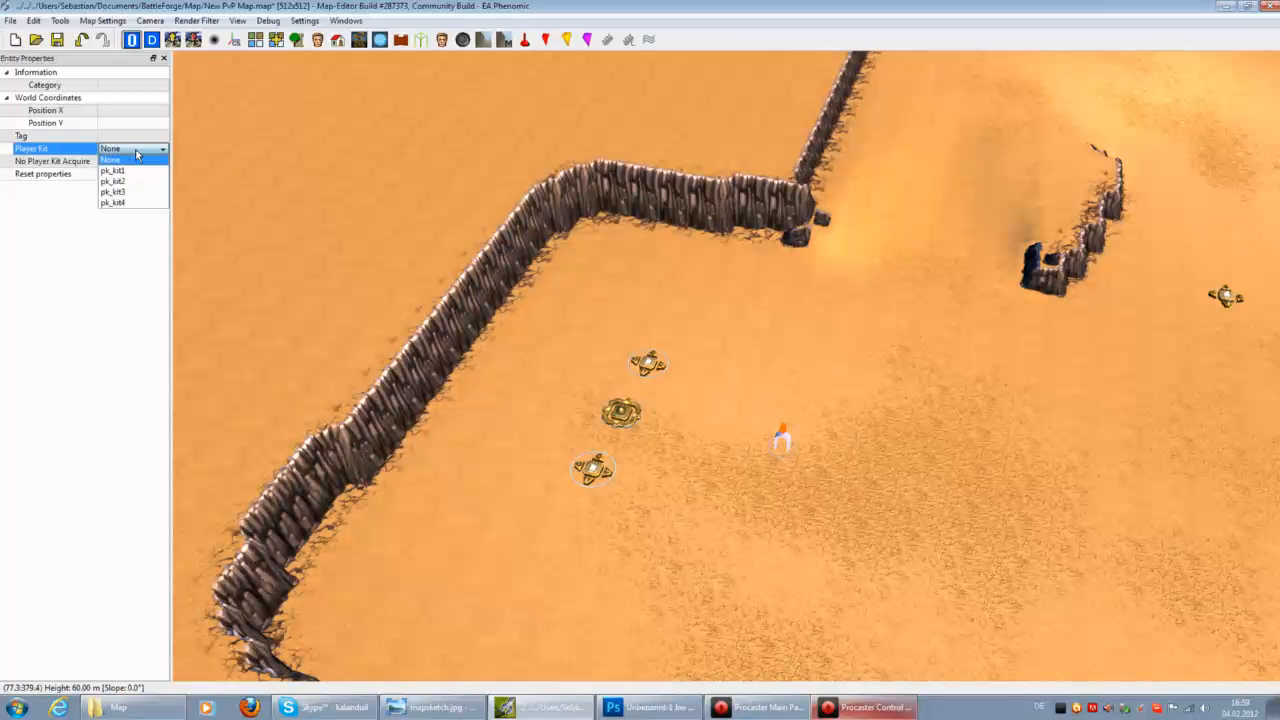
{"action": "left_click", "coordinate": [130, 174]}
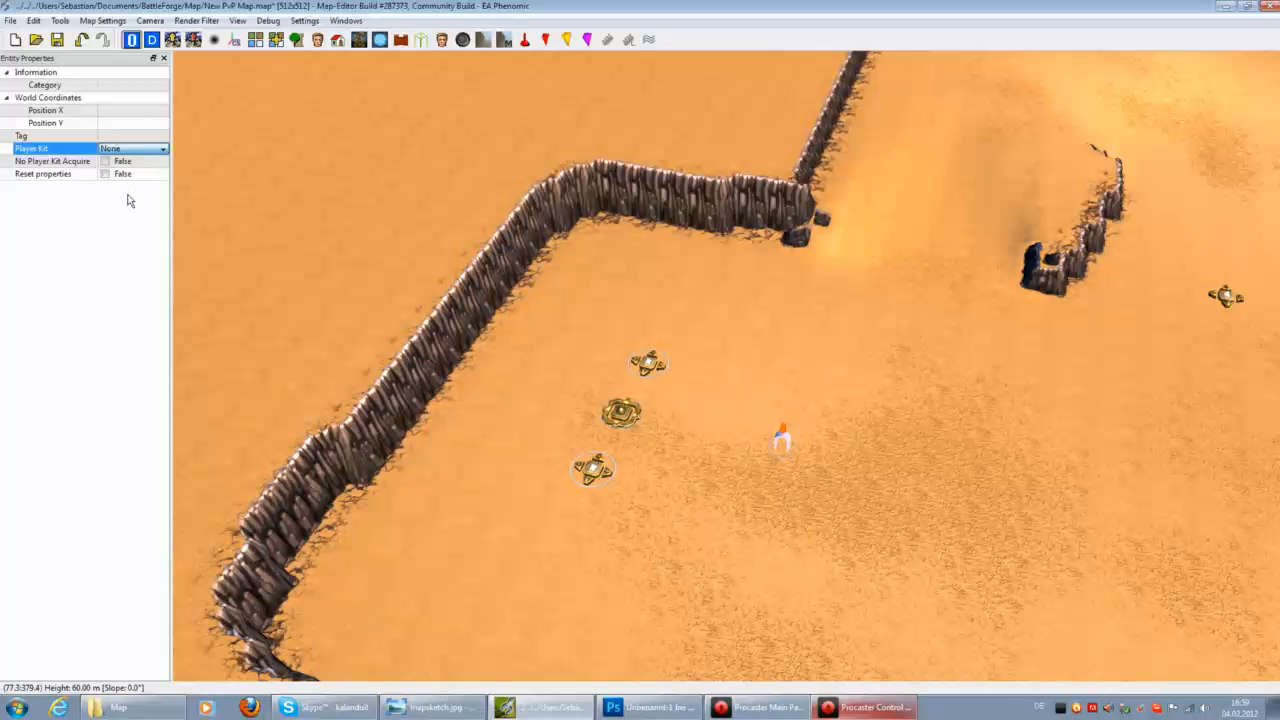
{"action": "key", "text": "Down"}
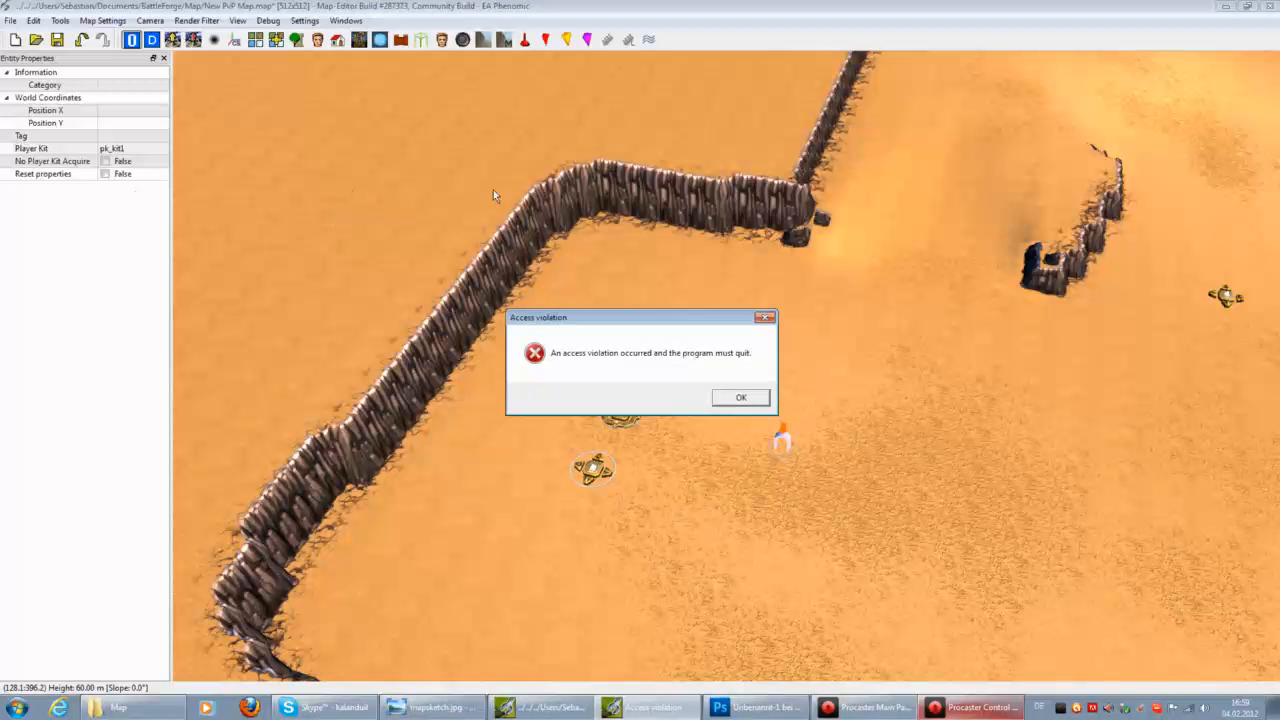
{"action": "left_click", "coordinate": [741, 398]}
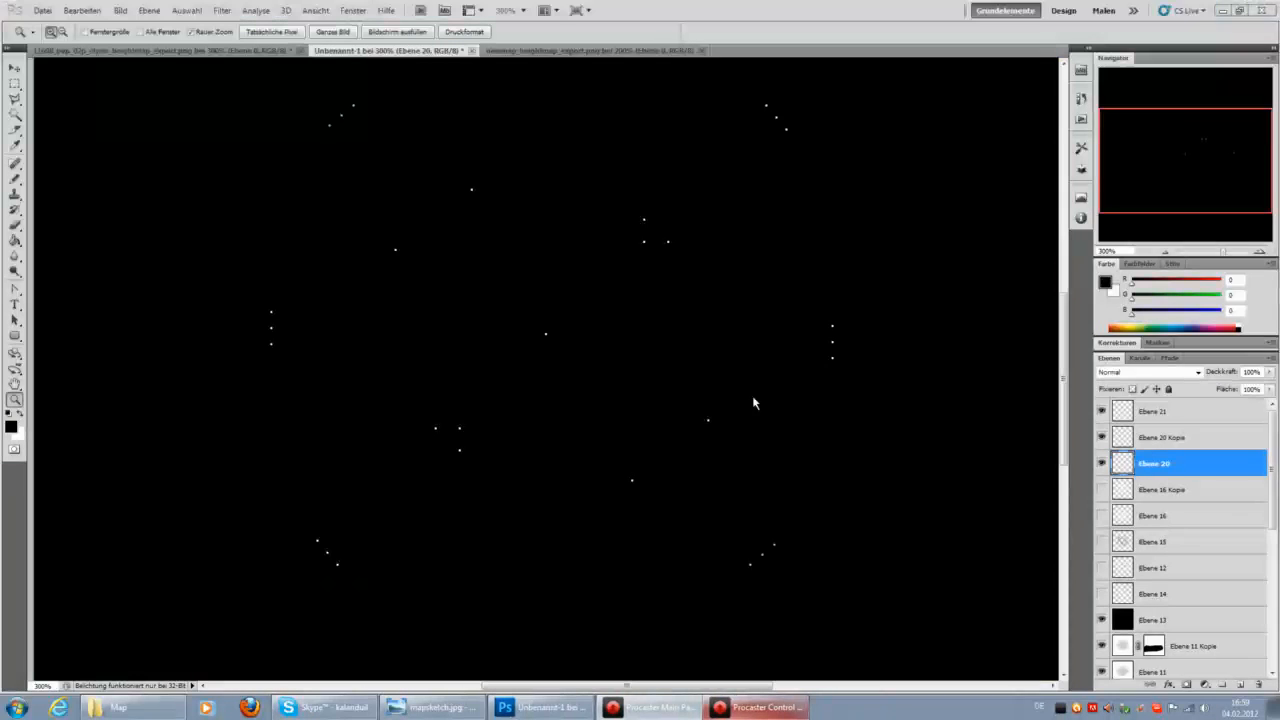
Launch EA Phenomic ToolFramework and load the recent map New PvP Map.map.
{"action": "left_click", "coordinate": [16, 707]}
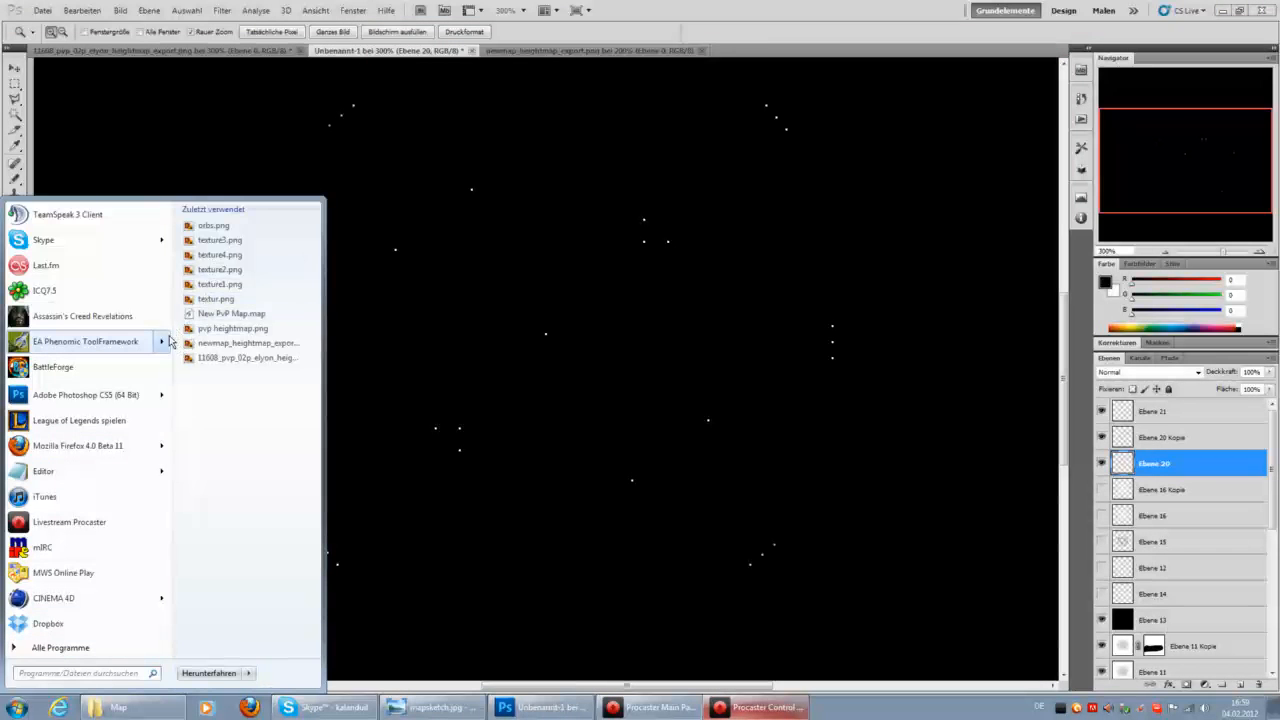
{"action": "left_click", "coordinate": [123, 347]}
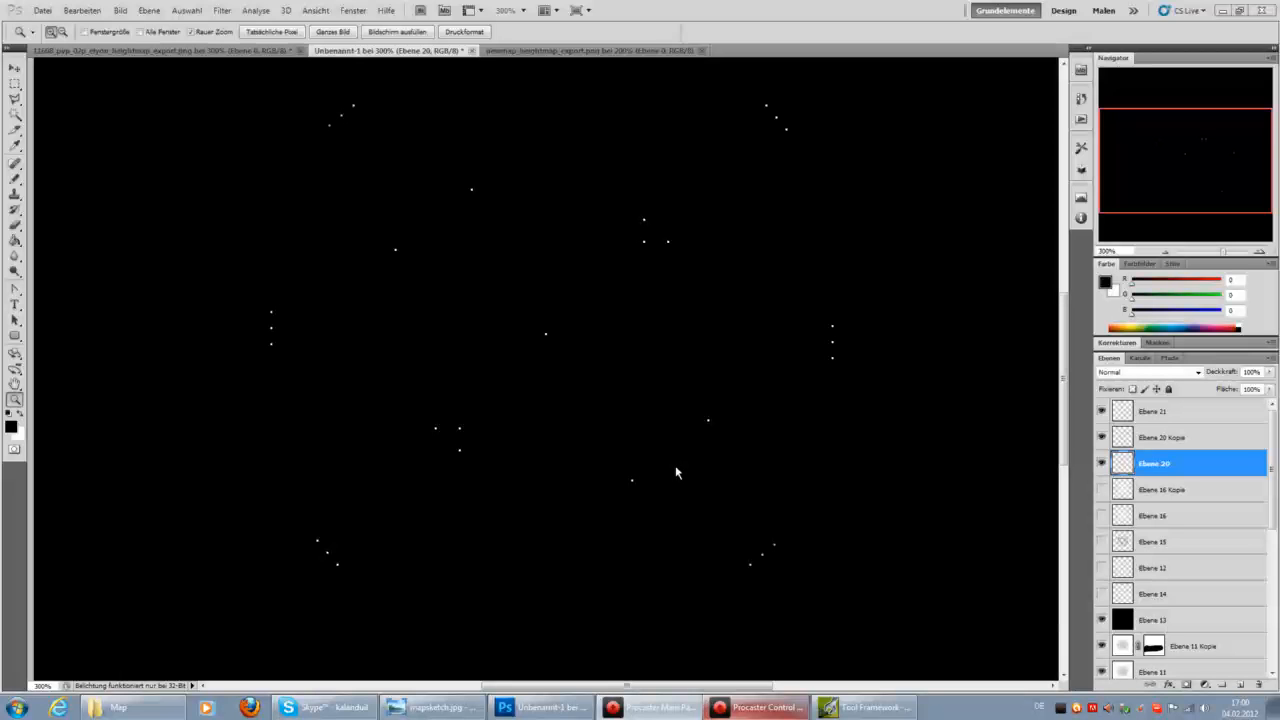
{"action": "left_click", "coordinate": [857, 709]}
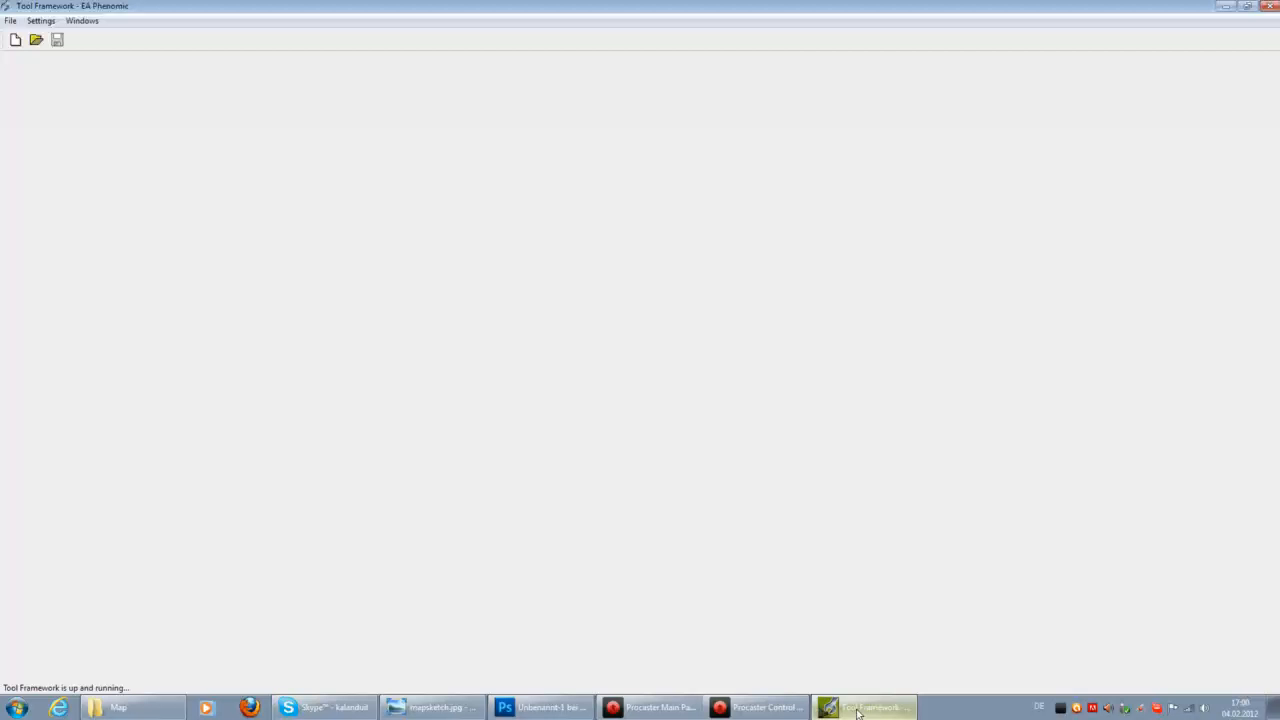
{"action": "left_click", "coordinate": [10, 20]}
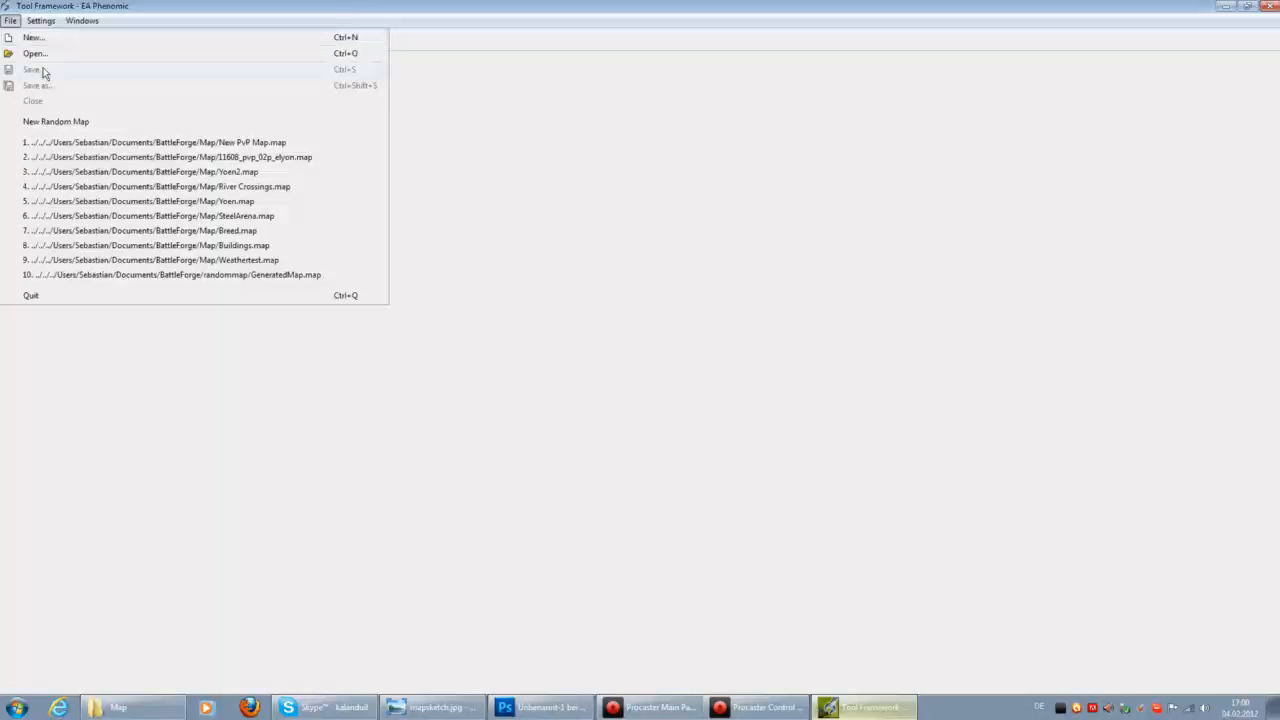
{"action": "left_click", "coordinate": [110, 144]}
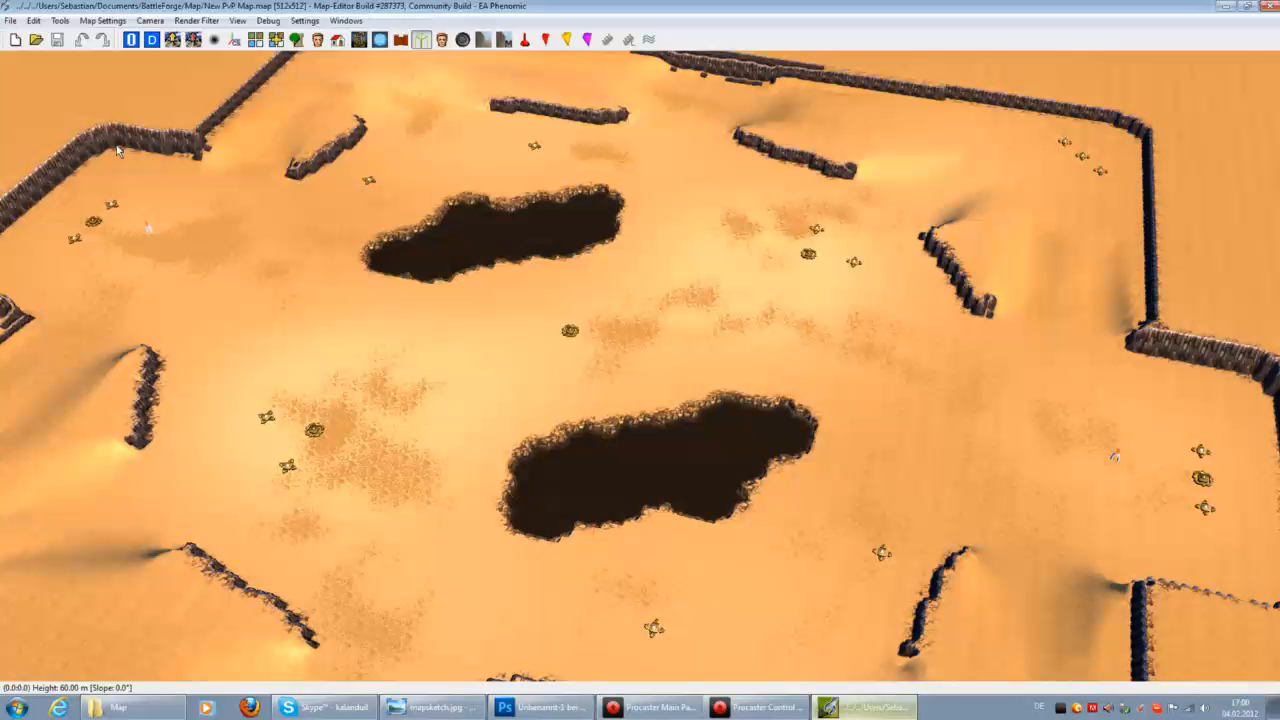
Open the map's Team Setup & Player Kits and save the existing four-player setup.
{"action": "left_click", "coordinate": [102, 20]}
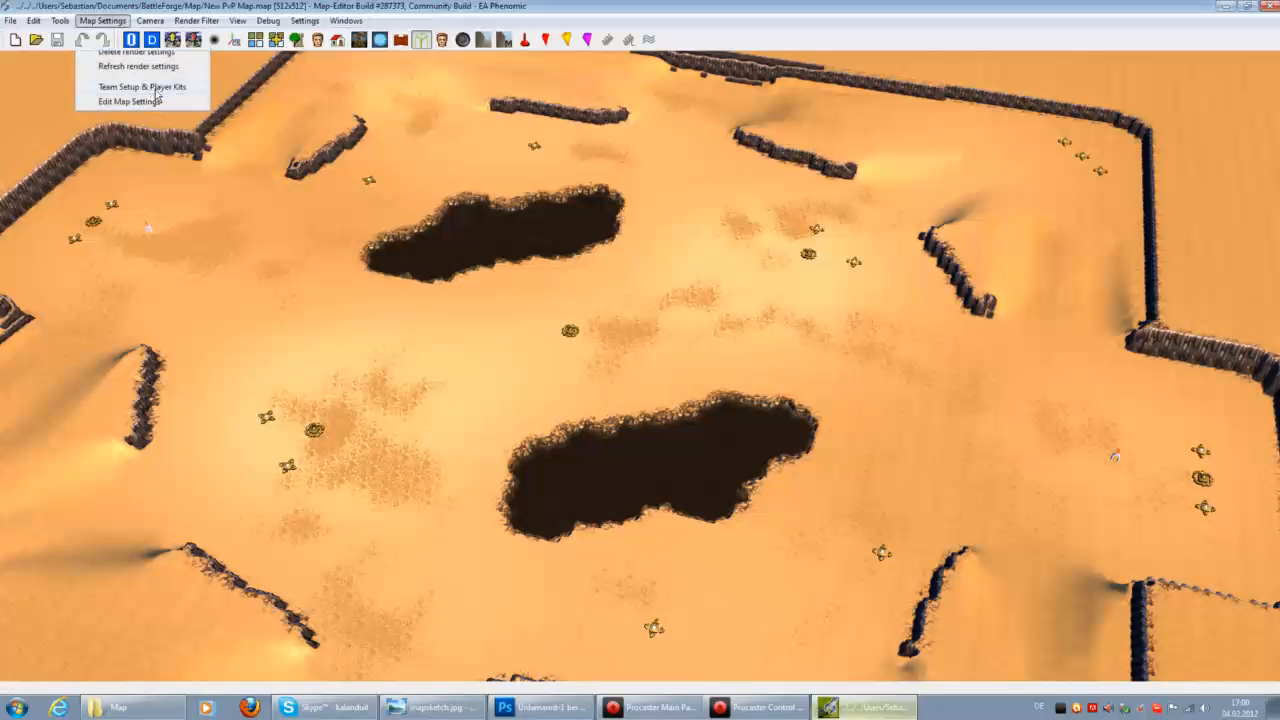
{"action": "left_click", "coordinate": [142, 87]}
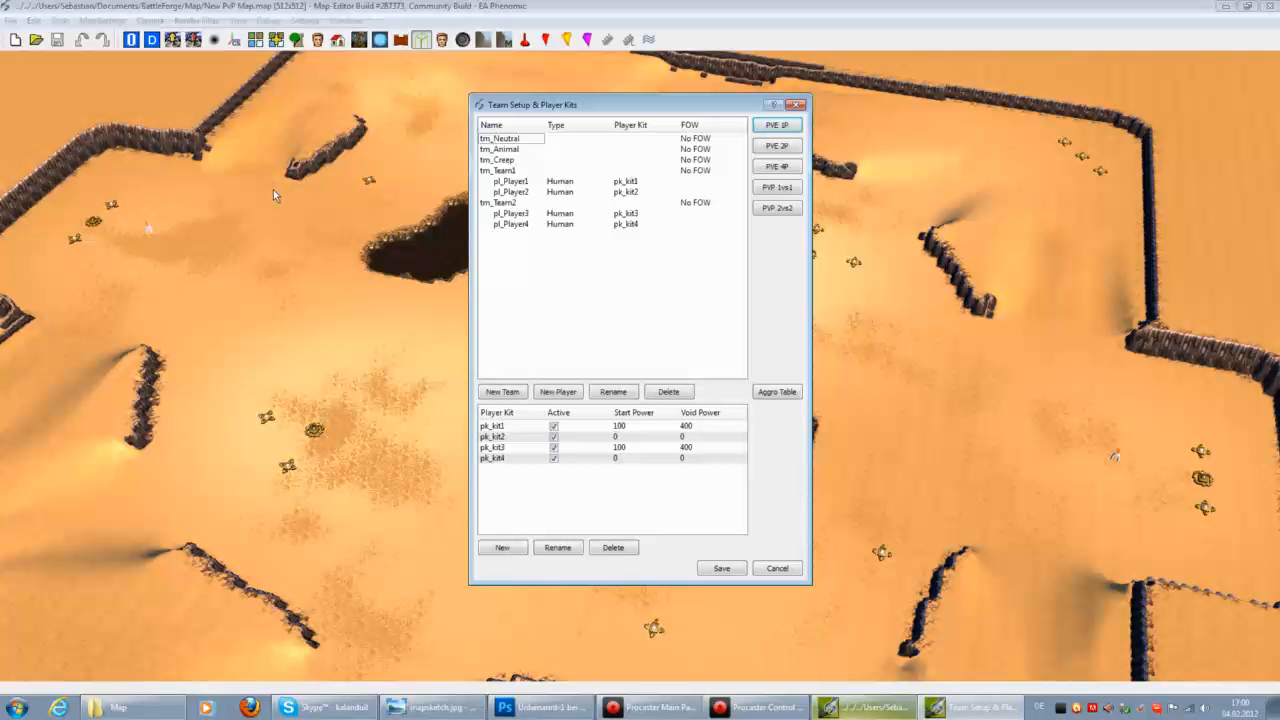
{"action": "left_click", "coordinate": [741, 565]}
Duplicate the starting point beside the first base and place the copy between it and the nearer dark pit.
{"action": "scroll", "coordinate": [471, 409], "scroll_direction": "up", "scroll_amount": 3}
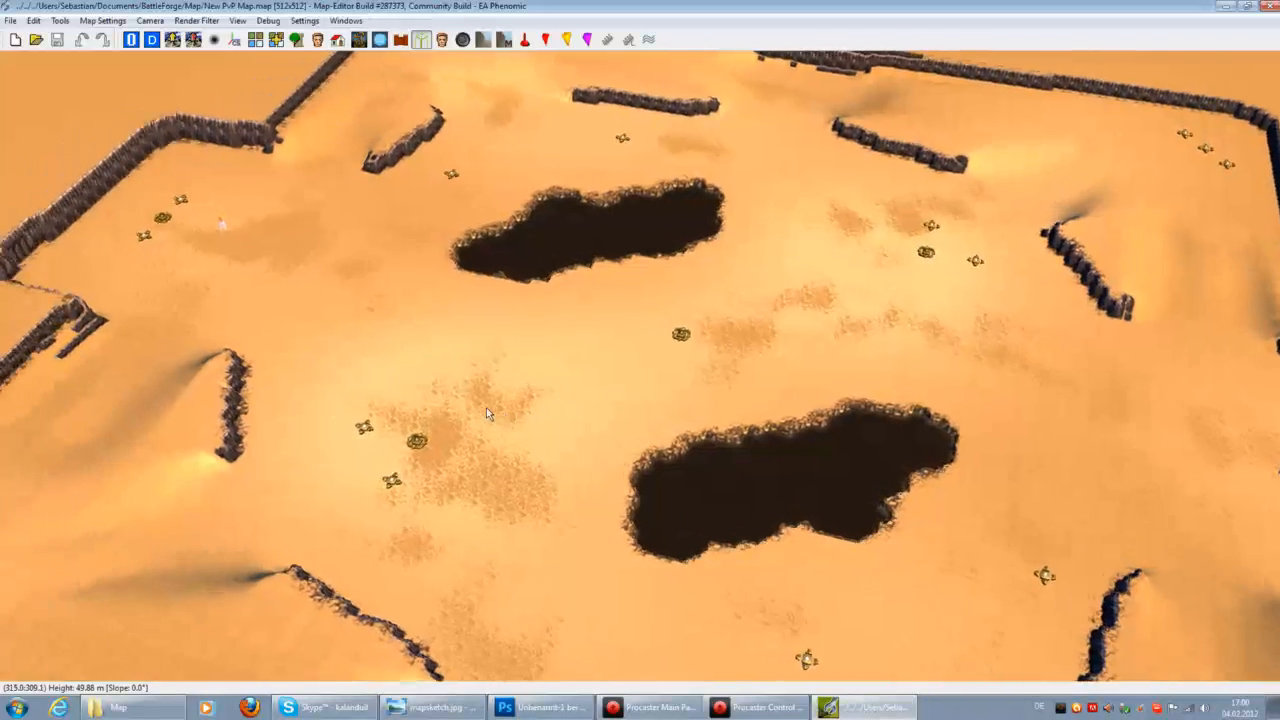
{"action": "key", "text": "Up"}
{"action": "key", "text": "Left"}
{"action": "key", "text": "Down"}
{"action": "key", "text": "Right"}
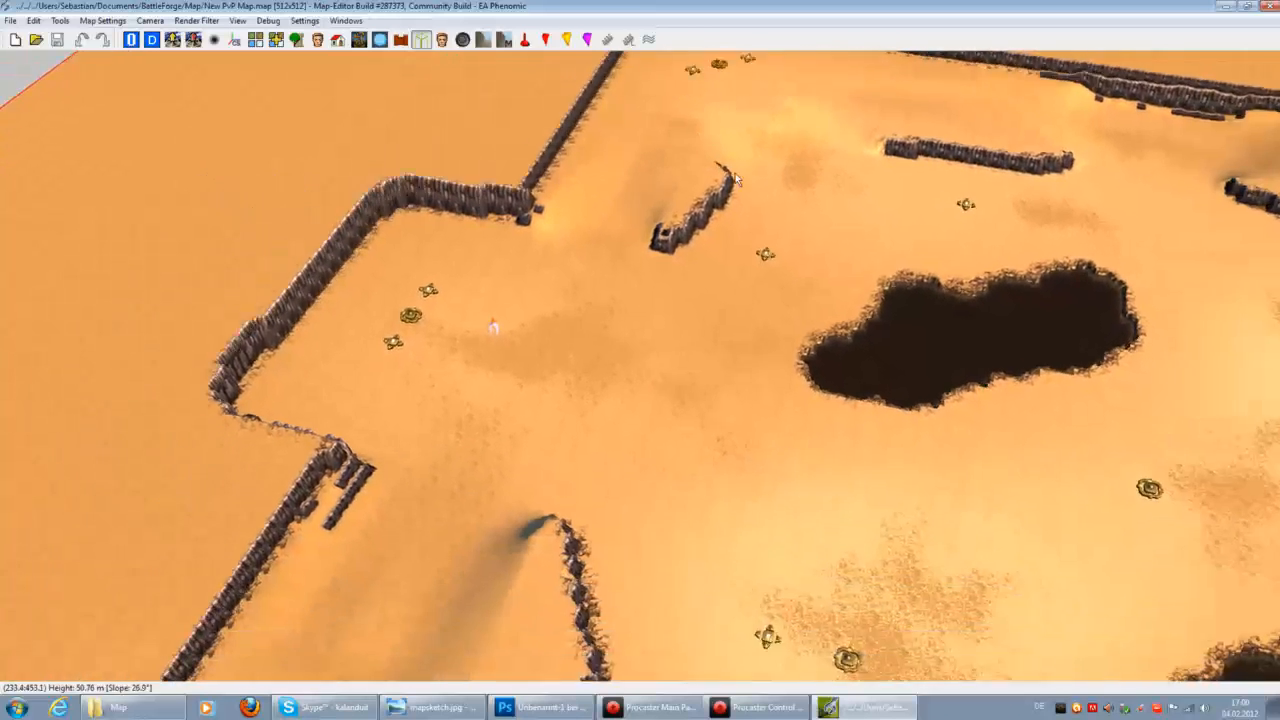
{"action": "key", "text": "Down"}
{"action": "key", "text": "Right"}
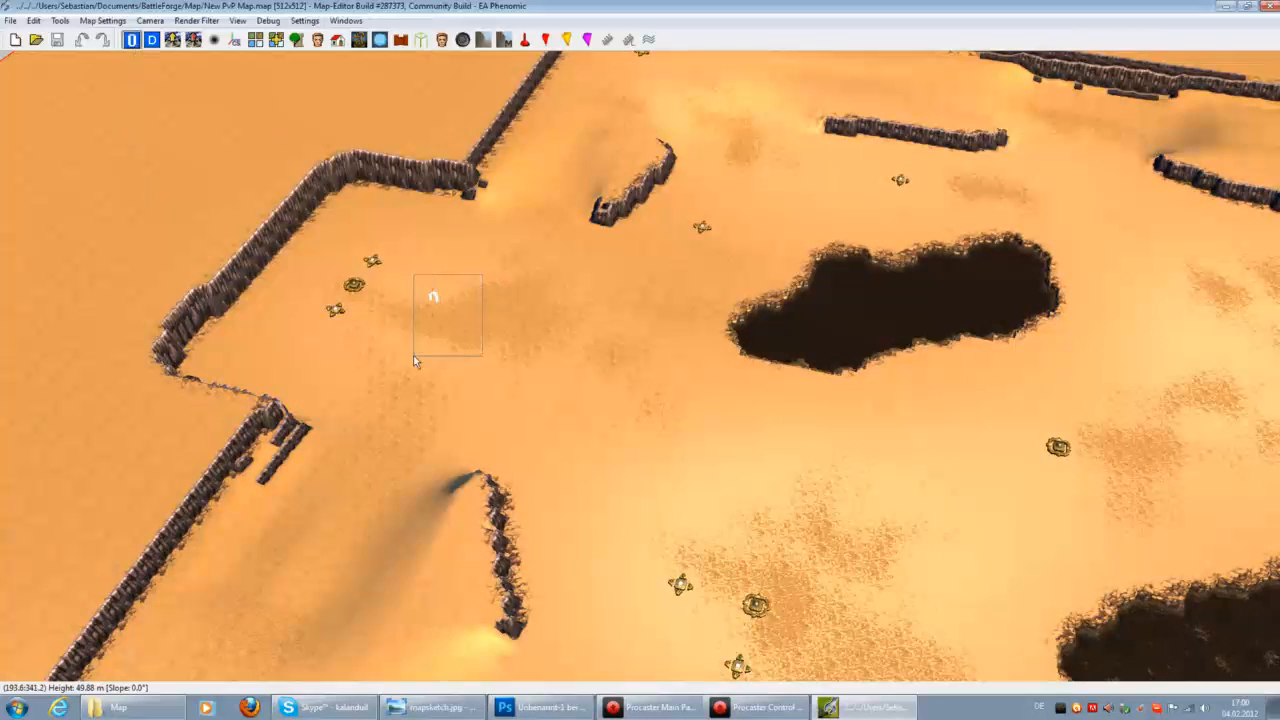
{"action": "left_click", "coordinate": [670, 386]}
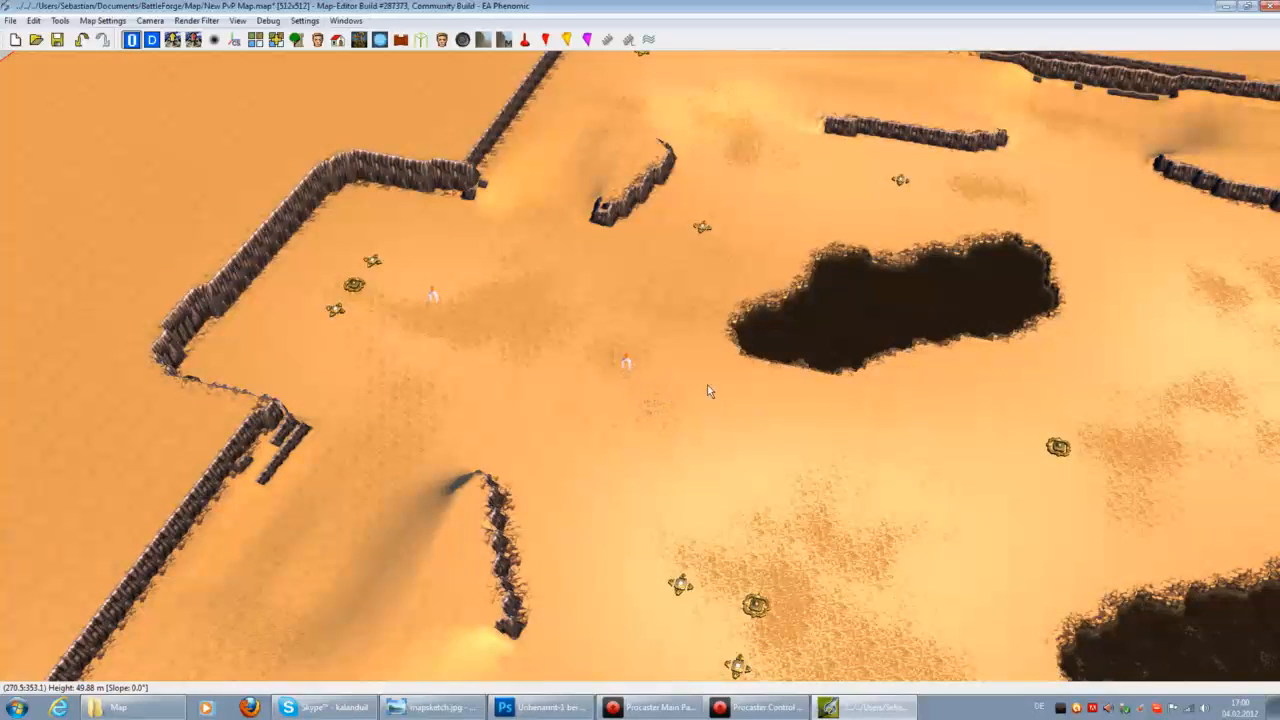
Duplicate the opposite base's starting point and place the copy between it and the other dark pit.
{"action": "key", "text": "Right"}
{"action": "key", "text": "Down"}
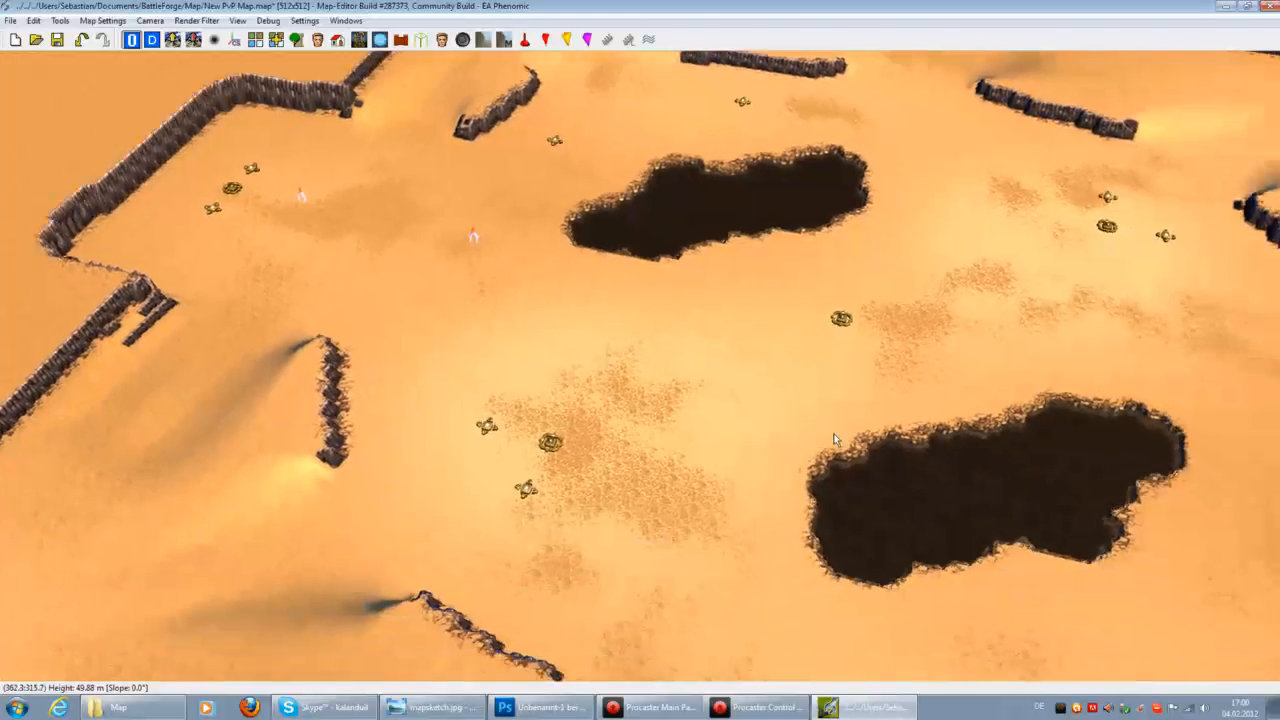
{"action": "left_click", "coordinate": [893, 363]}
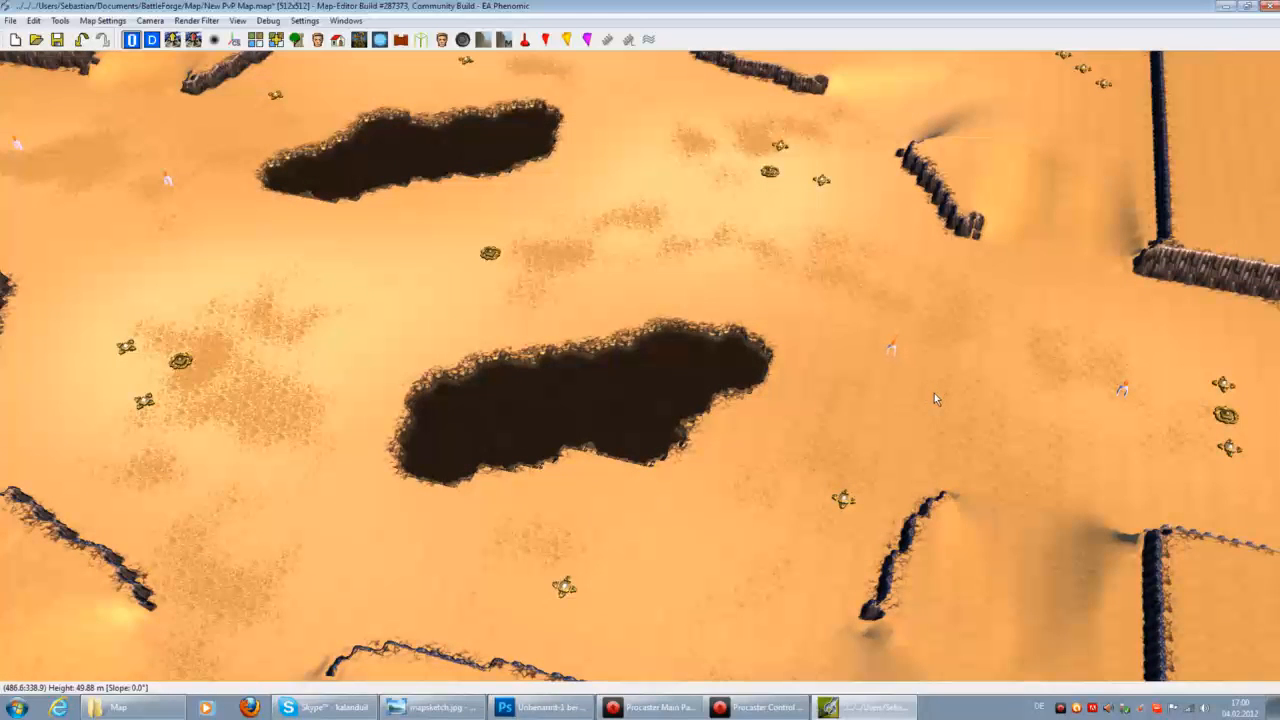
Show Entity Properties and assign pk_kit1 to the first base's starting point and its three slots.
{"action": "key", "text": "Left"}
{"action": "key", "text": "Up"}
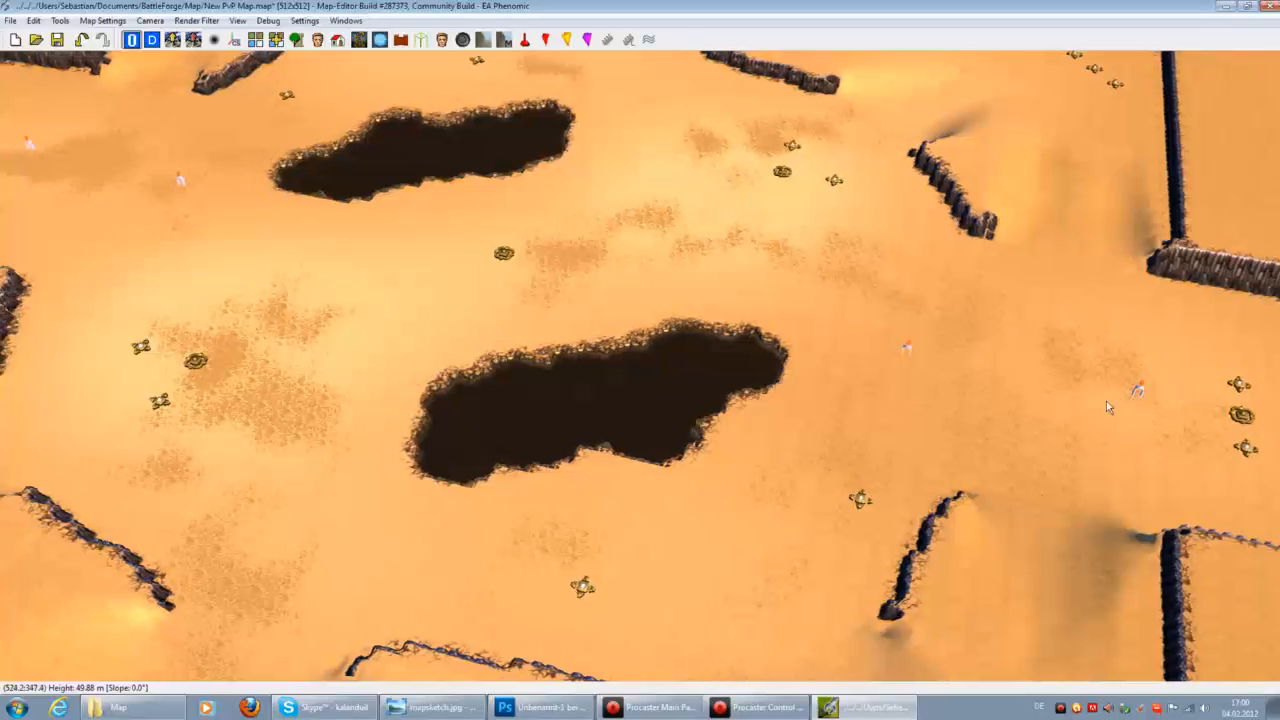
{"action": "scroll", "coordinate": [444, 497], "scroll_direction": "up", "scroll_amount": 3}
{"action": "key", "text": "Left"}
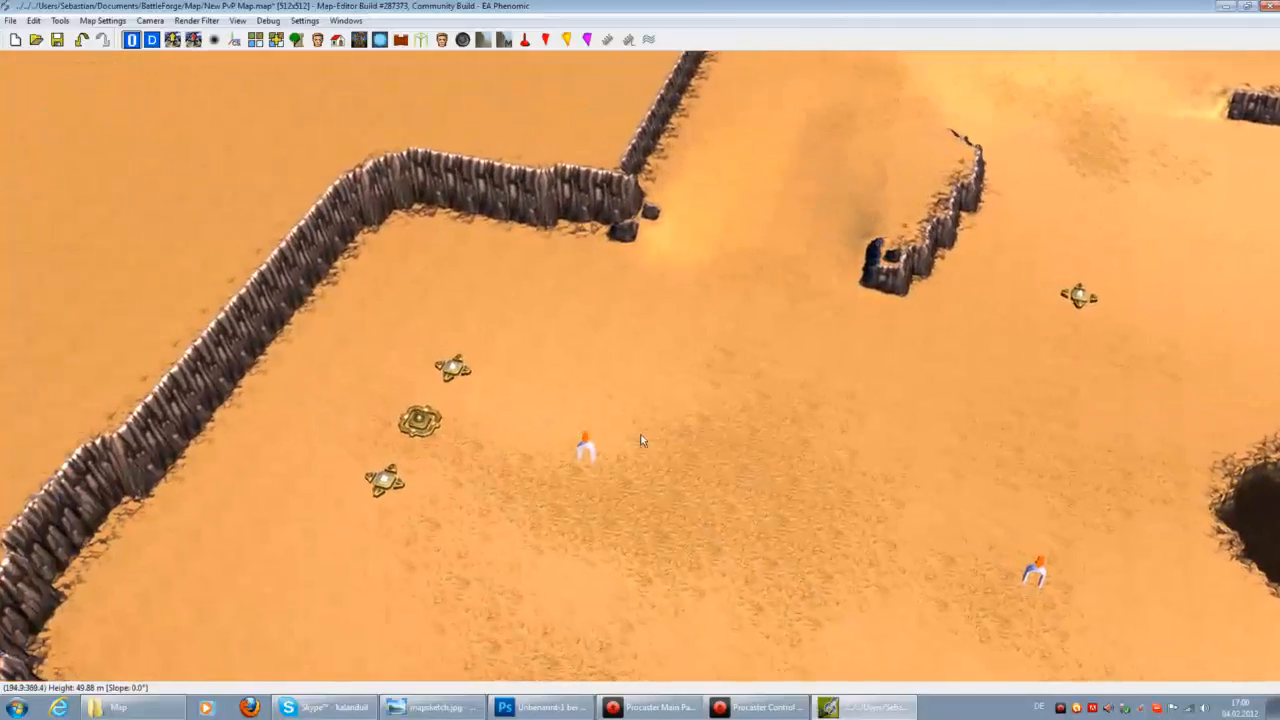
{"action": "scroll", "coordinate": [645, 443], "scroll_direction": "up", "scroll_amount": 2}
{"action": "left_click_drag", "start_coordinate": [823, 314], "coordinate": [432, 573]}
{"action": "right_click", "coordinate": [827, 50]}
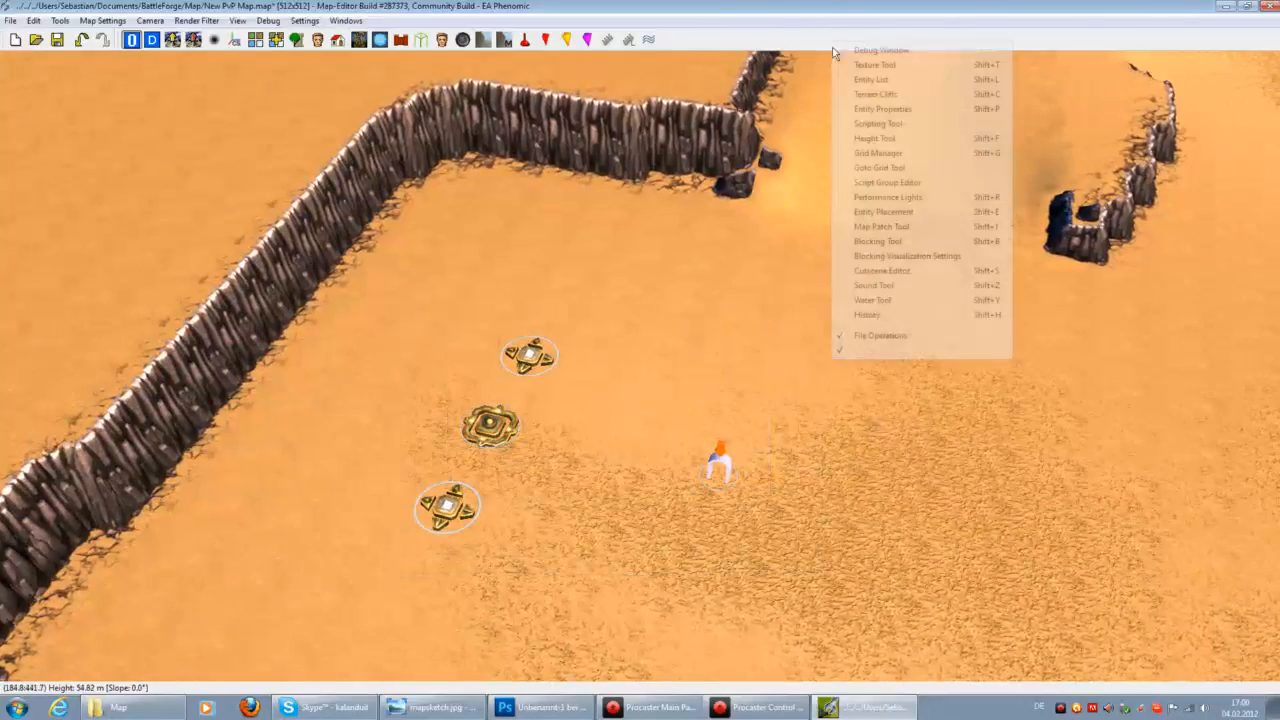
{"action": "left_click", "coordinate": [857, 108]}
{"action": "left_click", "coordinate": [134, 148]}
{"action": "left_click", "coordinate": [113, 170]}
Assign a player kit to the duplicated starting point near the first base.
{"action": "key", "text": "Right"}
{"action": "key", "text": "Down"}
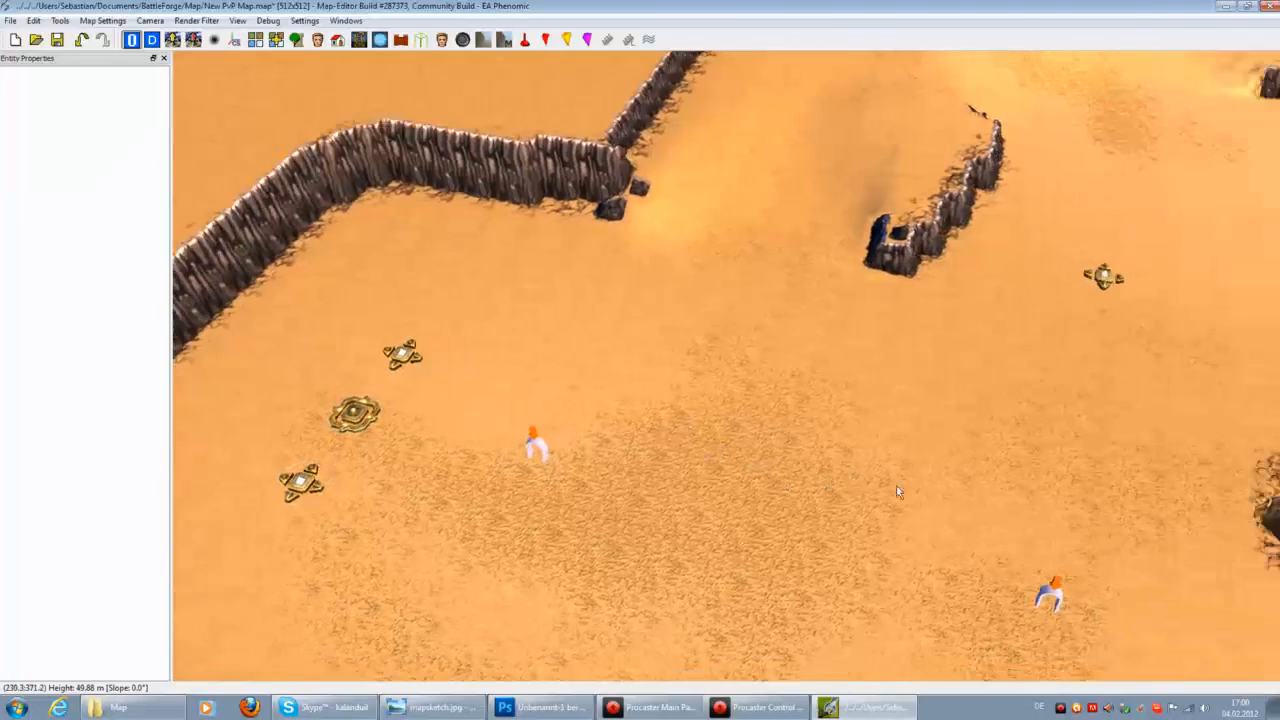
{"action": "left_click", "coordinate": [749, 412]}
{"action": "left_click", "coordinate": [134, 148]}
{"action": "left_click", "coordinate": [113, 174]}
{"action": "left_click", "coordinate": [546, 374]}
Assign a player kit to the opposite base's starting point together with its three slots.
{"action": "key", "text": "Down"}
{"action": "key", "text": "Right"}
{"action": "key", "text": "Down"}
{"action": "key", "text": "Right"}
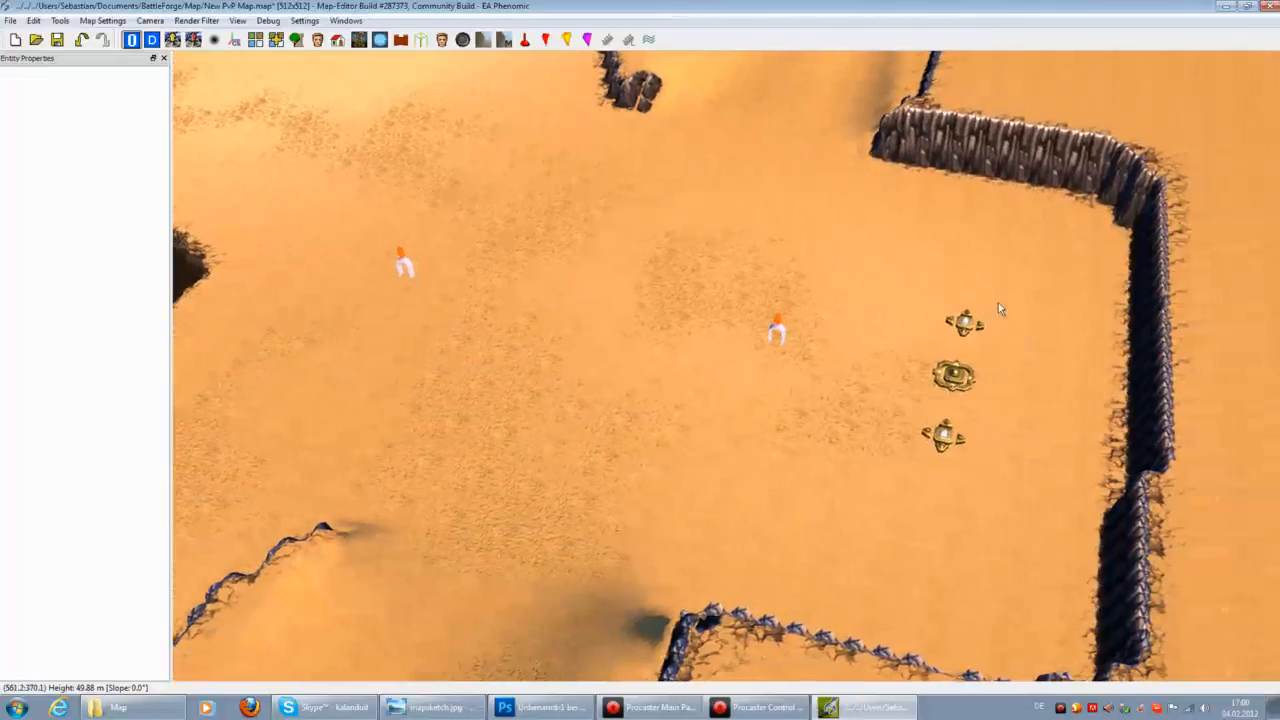
{"action": "left_click", "coordinate": [943, 436]}
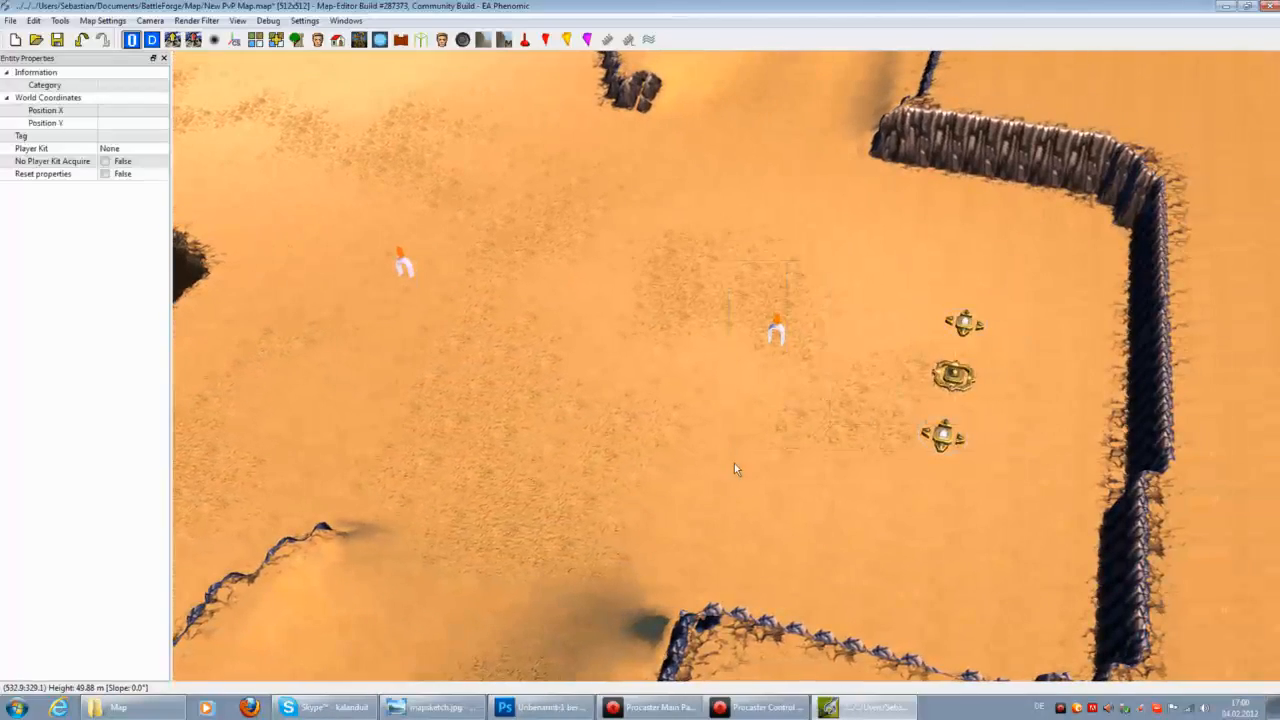
{"action": "left_click", "coordinate": [134, 148]}
{"action": "left_click", "coordinate": [137, 202]}
{"action": "left_click", "coordinate": [607, 290]}
Assign pk_kit4 to the duplicated starting point near the opposite base and save the map.
{"action": "left_click", "coordinate": [403, 265]}
{"action": "left_click", "coordinate": [113, 150]}
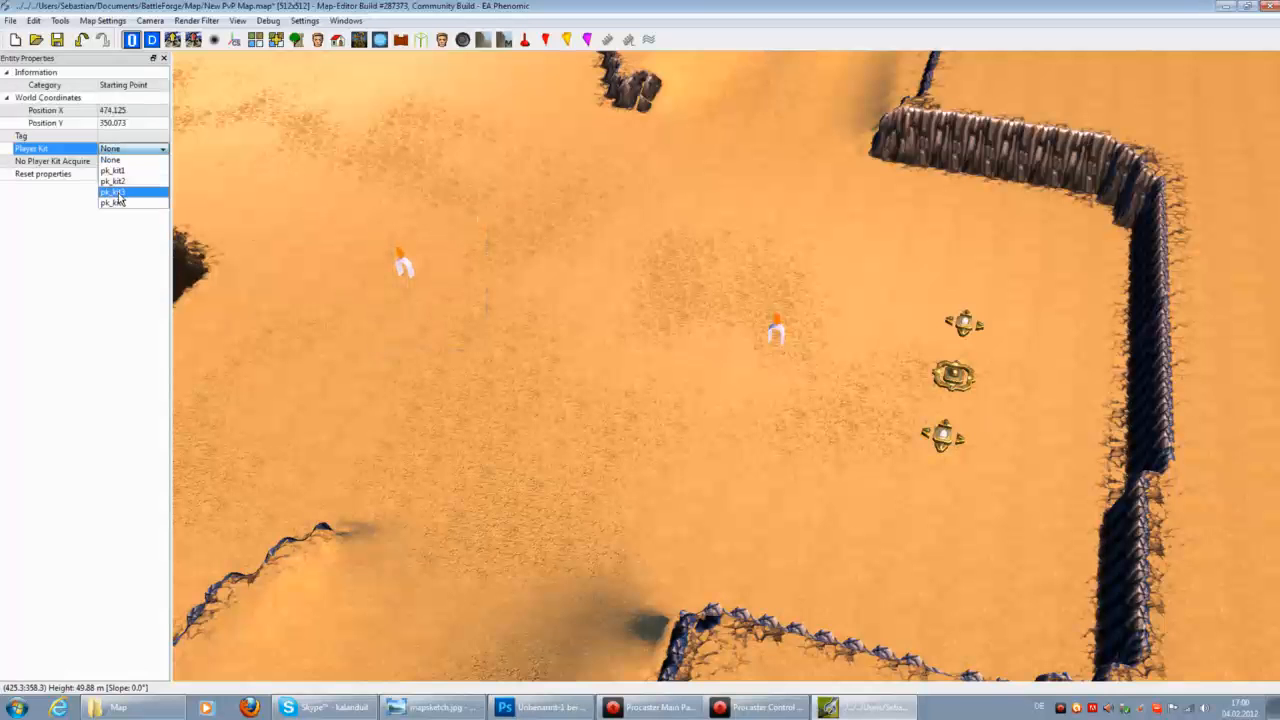
{"action": "left_click", "coordinate": [126, 205]}
{"action": "left_click", "coordinate": [464, 322]}
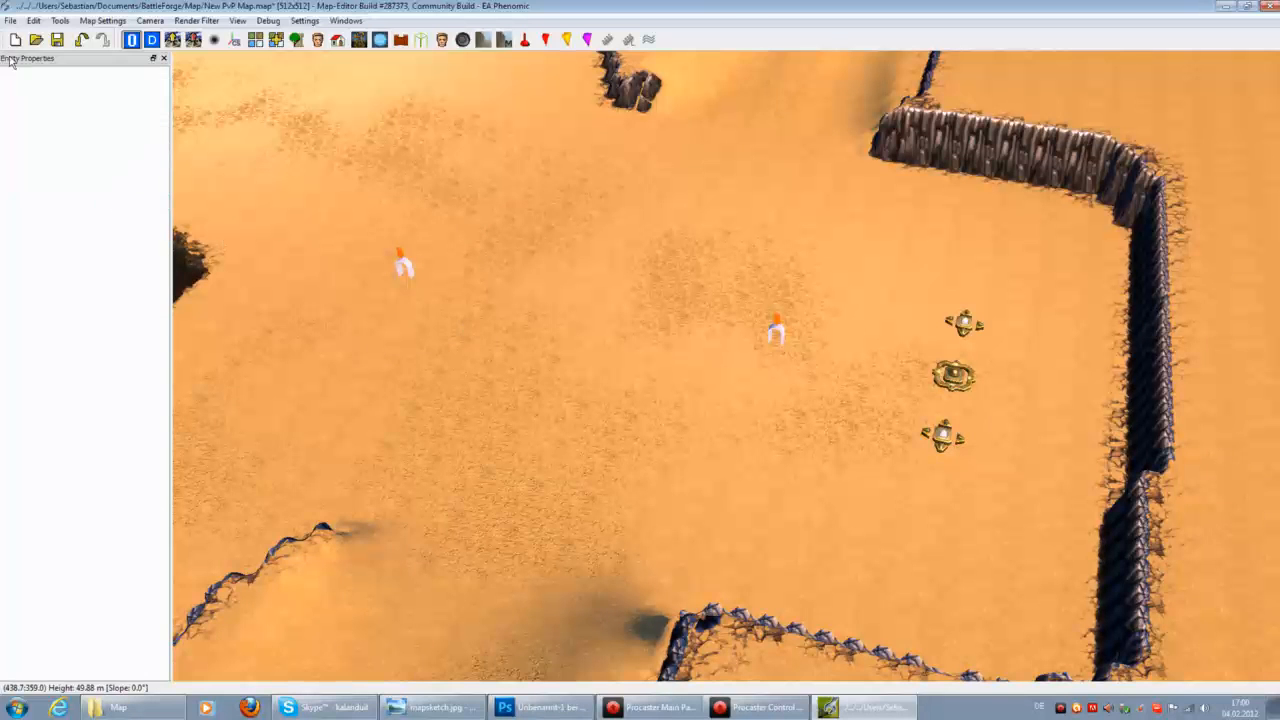
{"action": "left_click", "coordinate": [57, 41]}
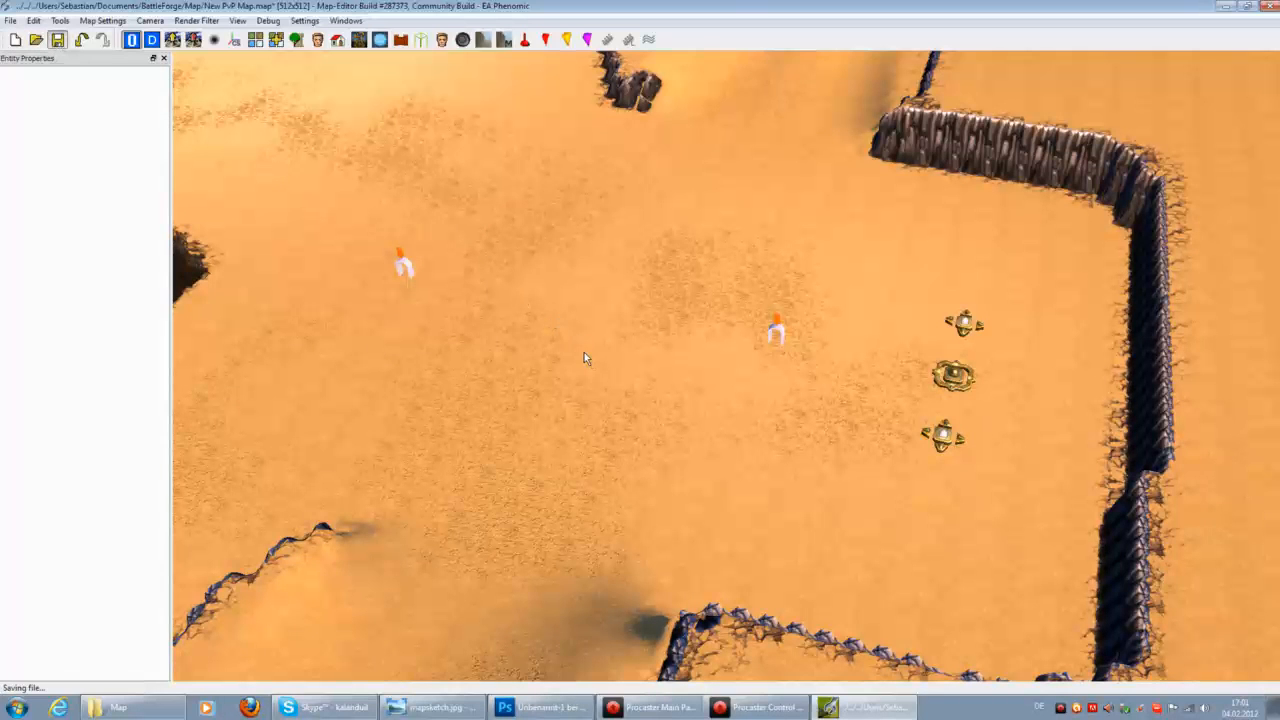
Look over the map's pits, slots and cliffs, and the empty ground outside the cliff boundary.
{"action": "key", "text": "Left"}
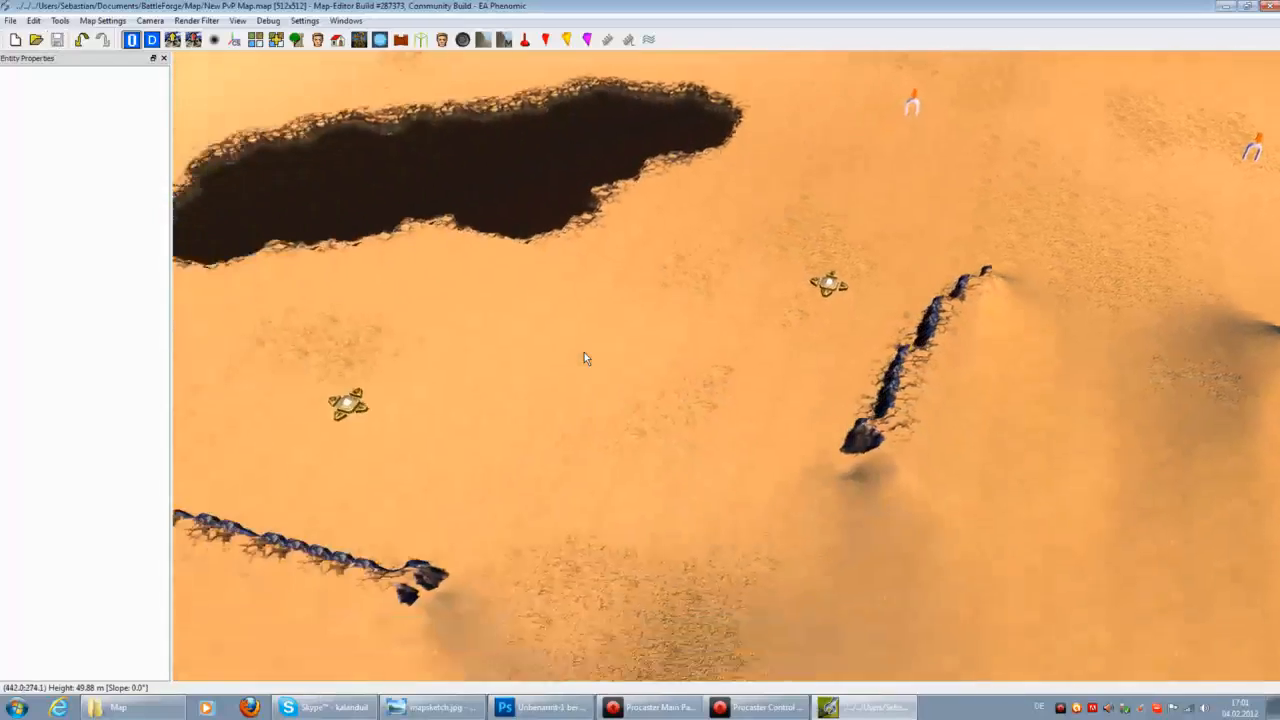
{"action": "key", "text": "Left"}
{"action": "key", "text": "Down"}
{"action": "scroll", "coordinate": [589, 368], "scroll_direction": "down", "scroll_amount": 3}
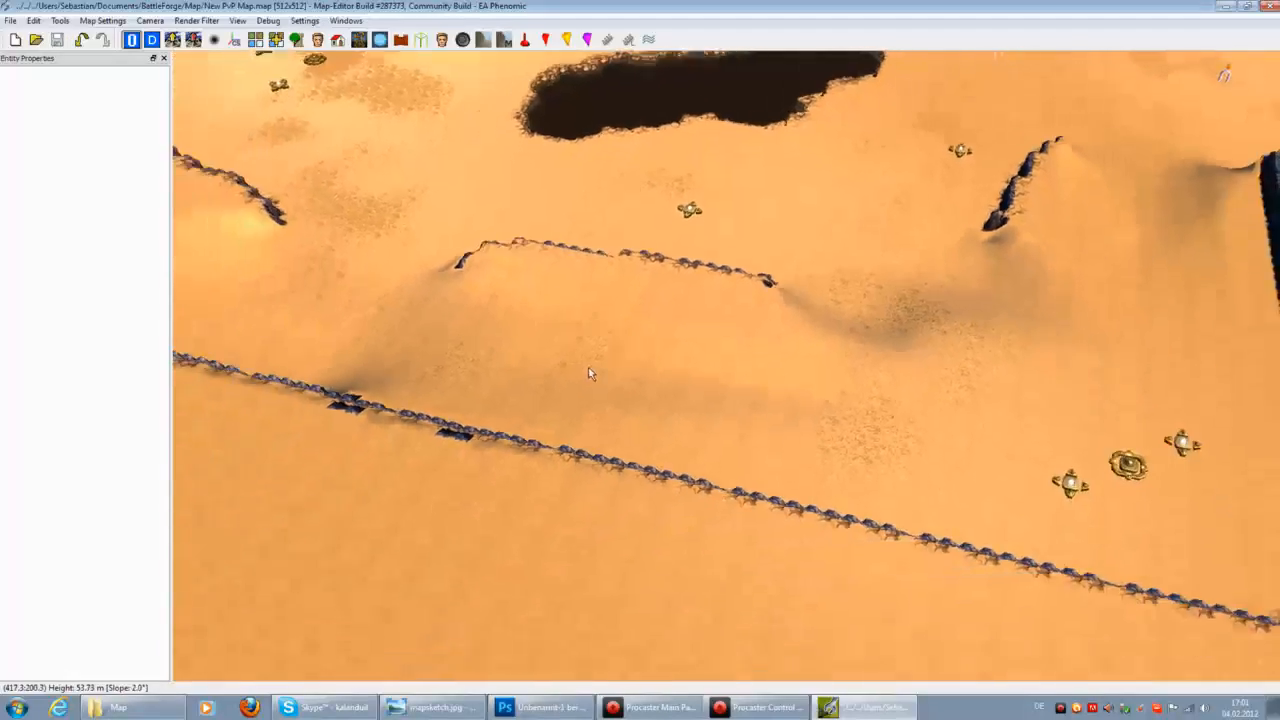
{"action": "key", "text": "Up"}
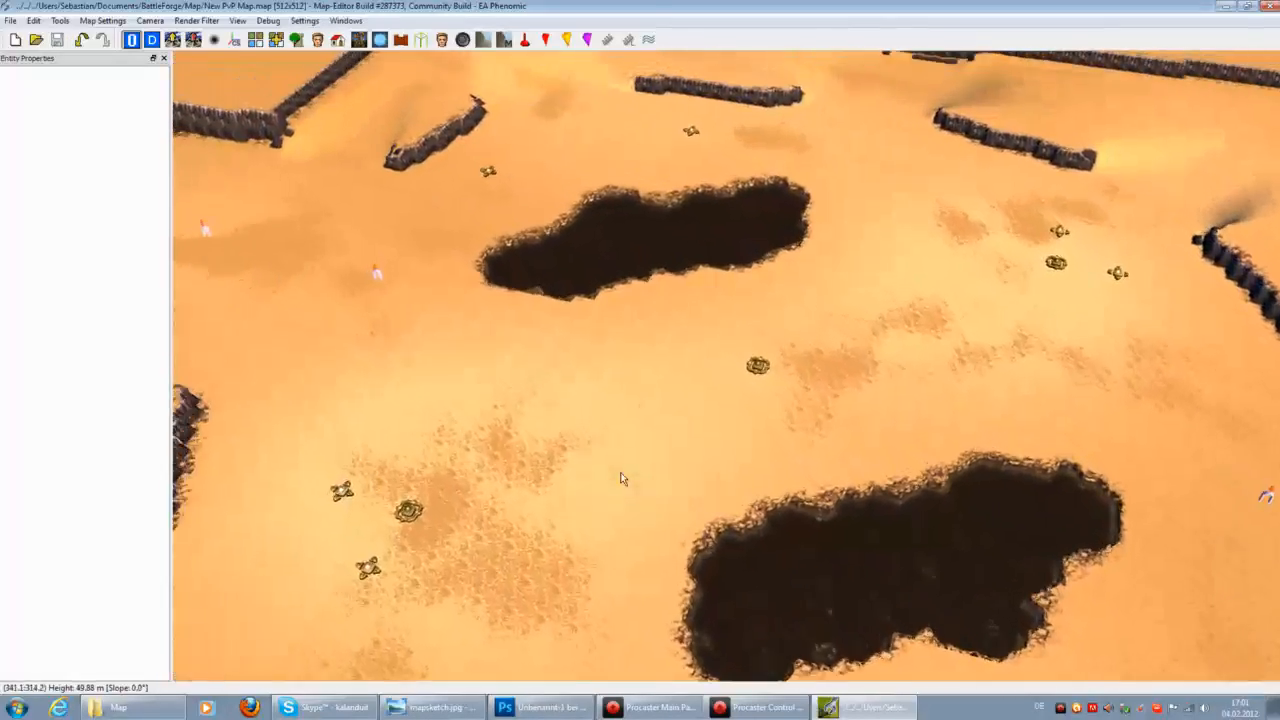
{"action": "key", "text": "Up"}
{"action": "key", "text": "Left"}
{"action": "scroll", "coordinate": [621, 474], "scroll_direction": "down", "scroll_amount": 2}
{"action": "key", "text": "Down"}
{"action": "key", "text": "Right"}
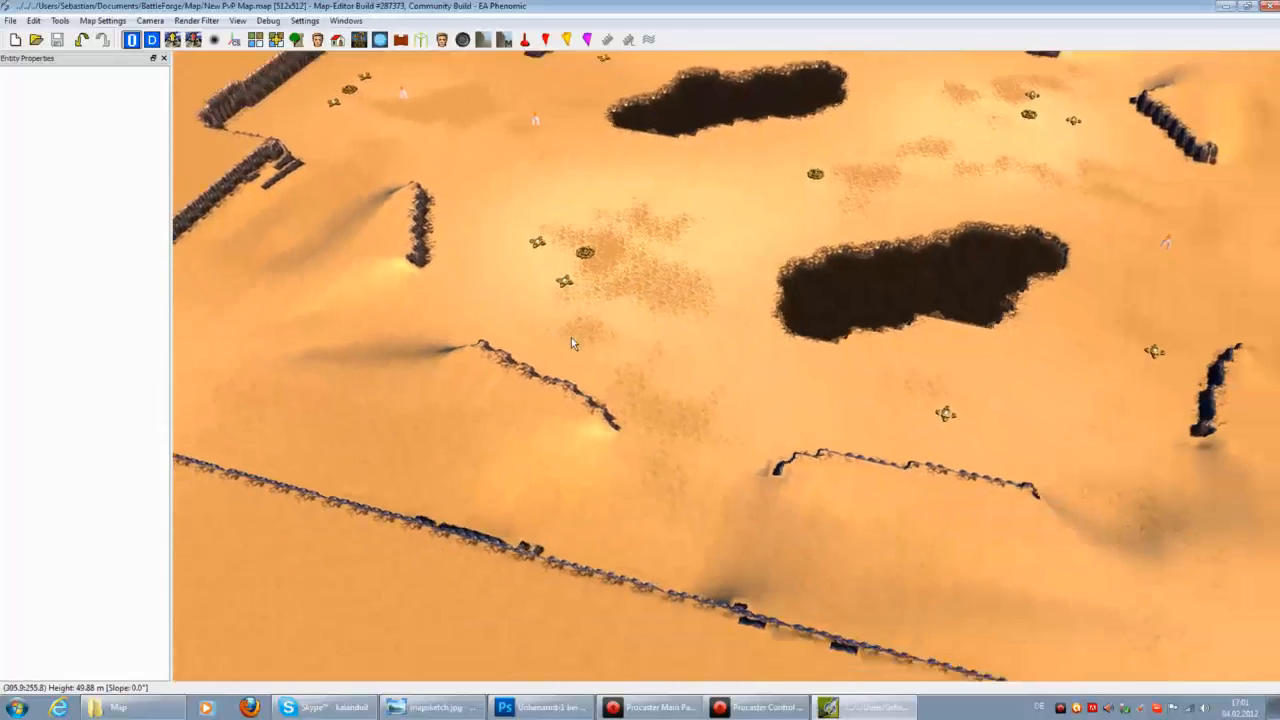
{"action": "key", "text": "Down"}
Show Entity Placement and choose the Bandits Humanoid Crude building from the z_PVE Bandits buildings.
{"action": "right_click", "coordinate": [870, 40]}
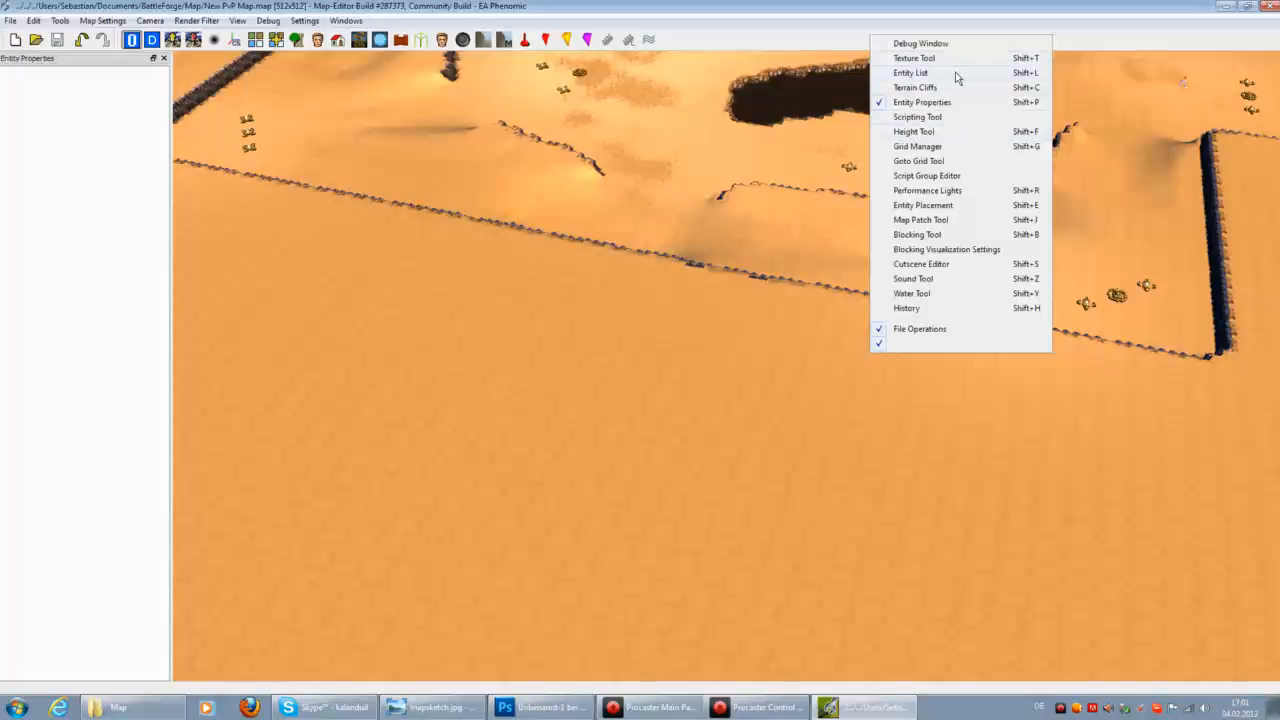
{"action": "left_click", "coordinate": [930, 205]}
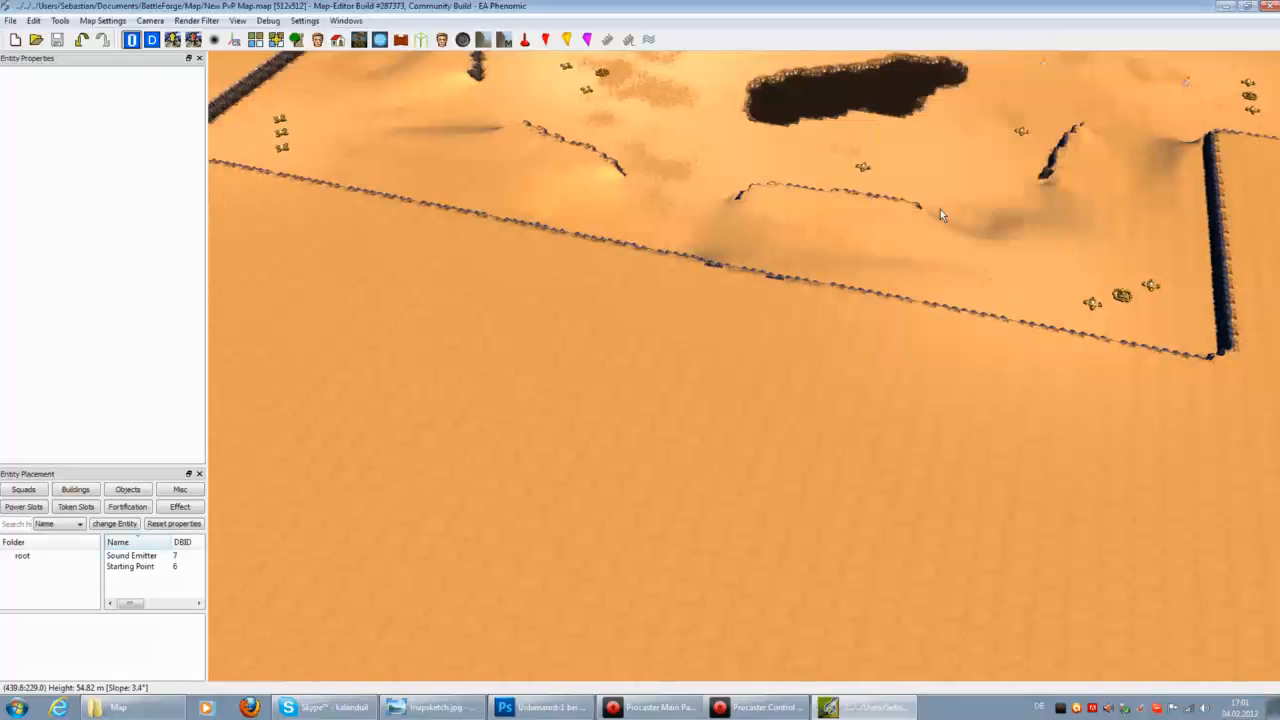
{"action": "left_click", "coordinate": [75, 489]}
{"action": "left_click", "coordinate": [70, 588]}
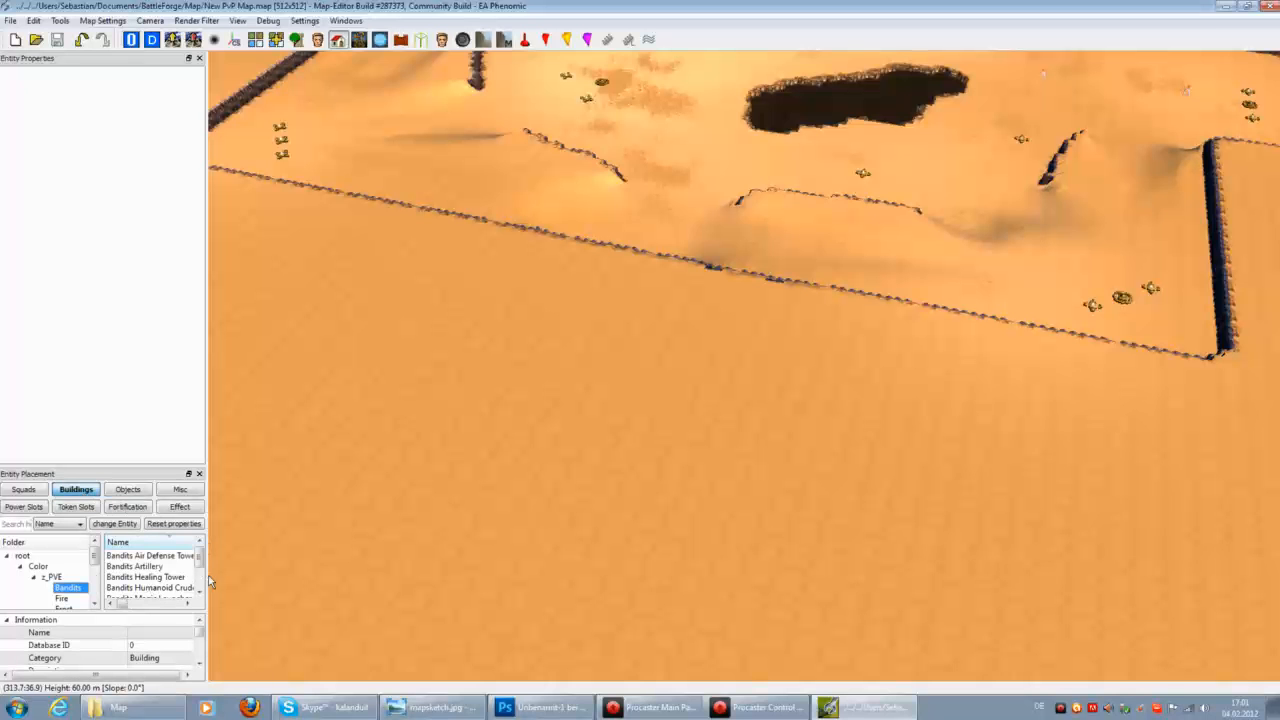
{"action": "left_click", "coordinate": [165, 587]}
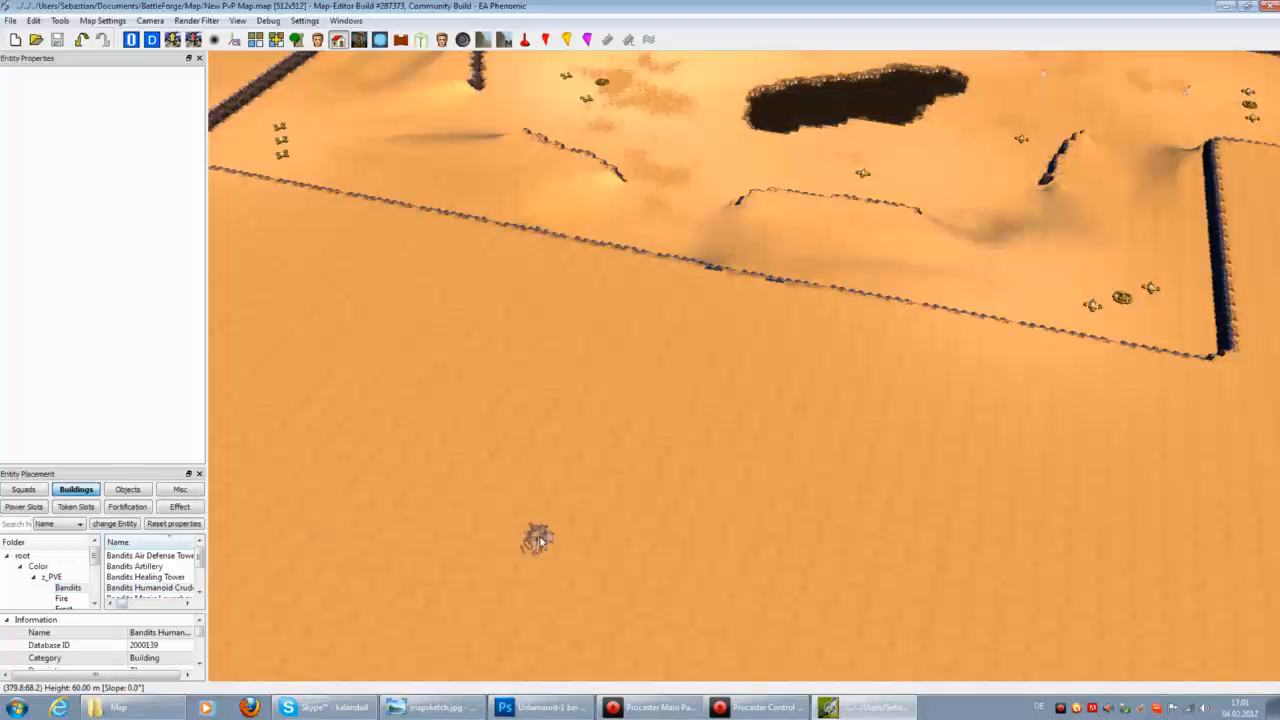
Place two of the chosen bandit buildings side by side on the empty ground outside the cliff boundary.
{"action": "key", "text": "Down"}
{"action": "left_click", "coordinate": [778, 530]}
{"action": "left_click", "coordinate": [675, 512]}
{"action": "left_click", "coordinate": [598, 512]}
Set one of the two bandit buildings to player kit pk_kit2 and team tm_Team1.
{"action": "left_click", "coordinate": [131, 40]}
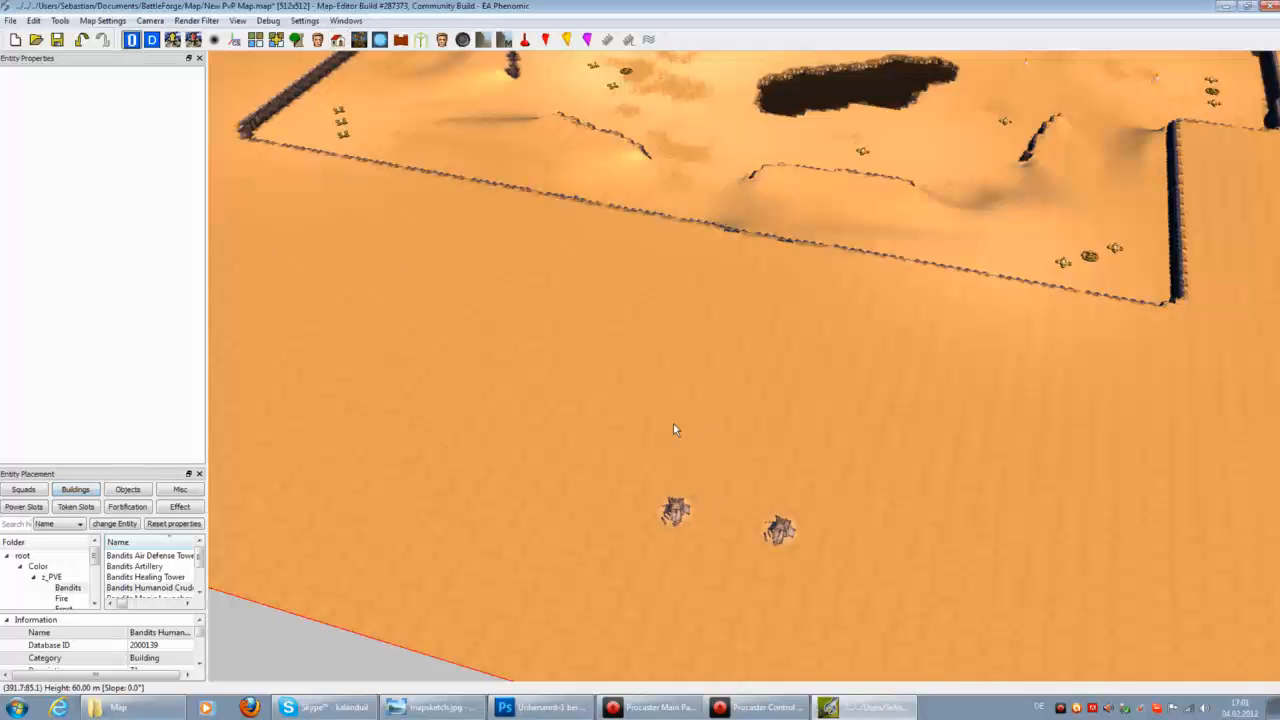
{"action": "scroll", "coordinate": [675, 524], "scroll_direction": "up", "scroll_amount": 2}
{"action": "scroll", "coordinate": [703, 554], "scroll_direction": "up", "scroll_amount": 3}
{"action": "key", "text": "Down"}
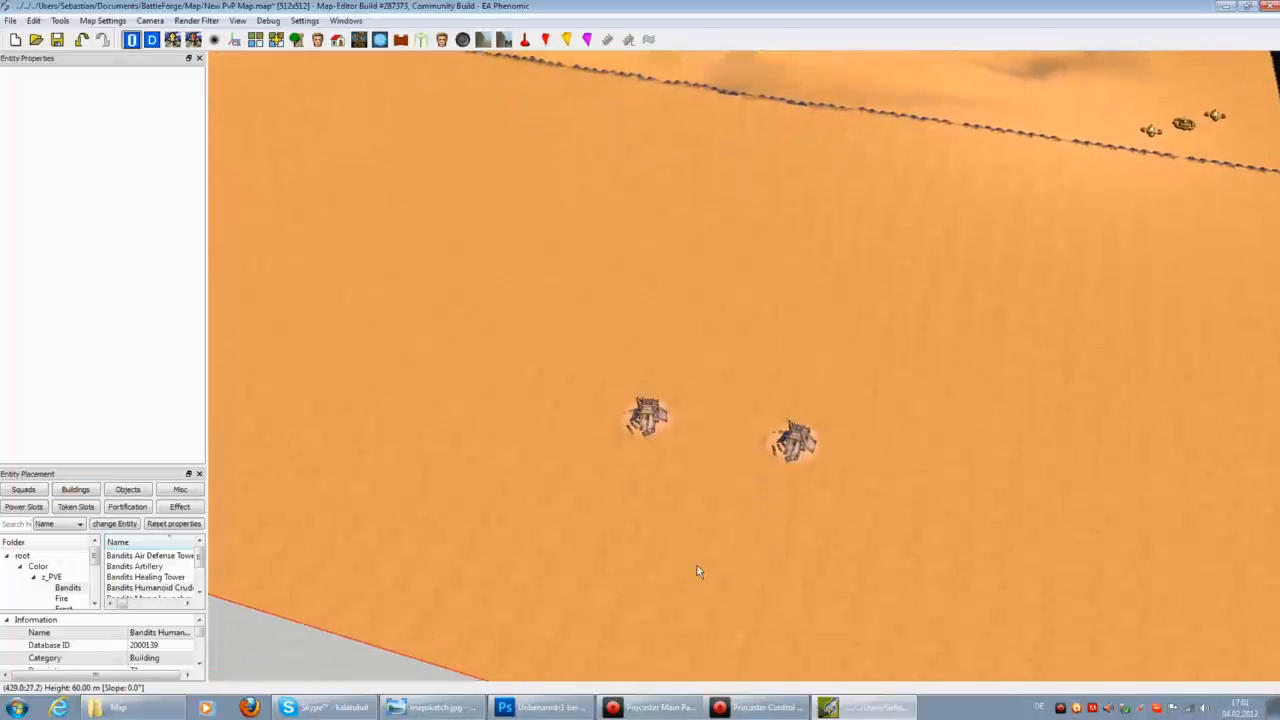
{"action": "left_click", "coordinate": [627, 427]}
{"action": "left_click", "coordinate": [163, 240]}
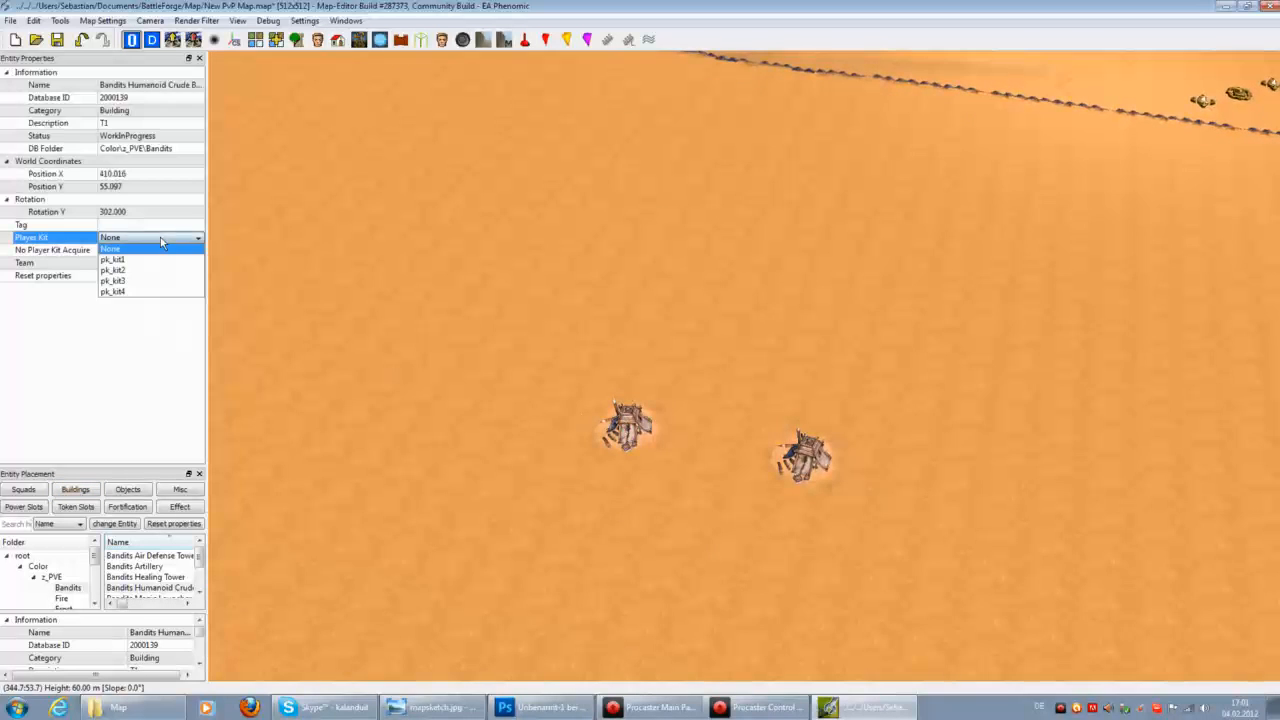
{"action": "left_click", "coordinate": [139, 280]}
{"action": "left_click", "coordinate": [137, 264]}
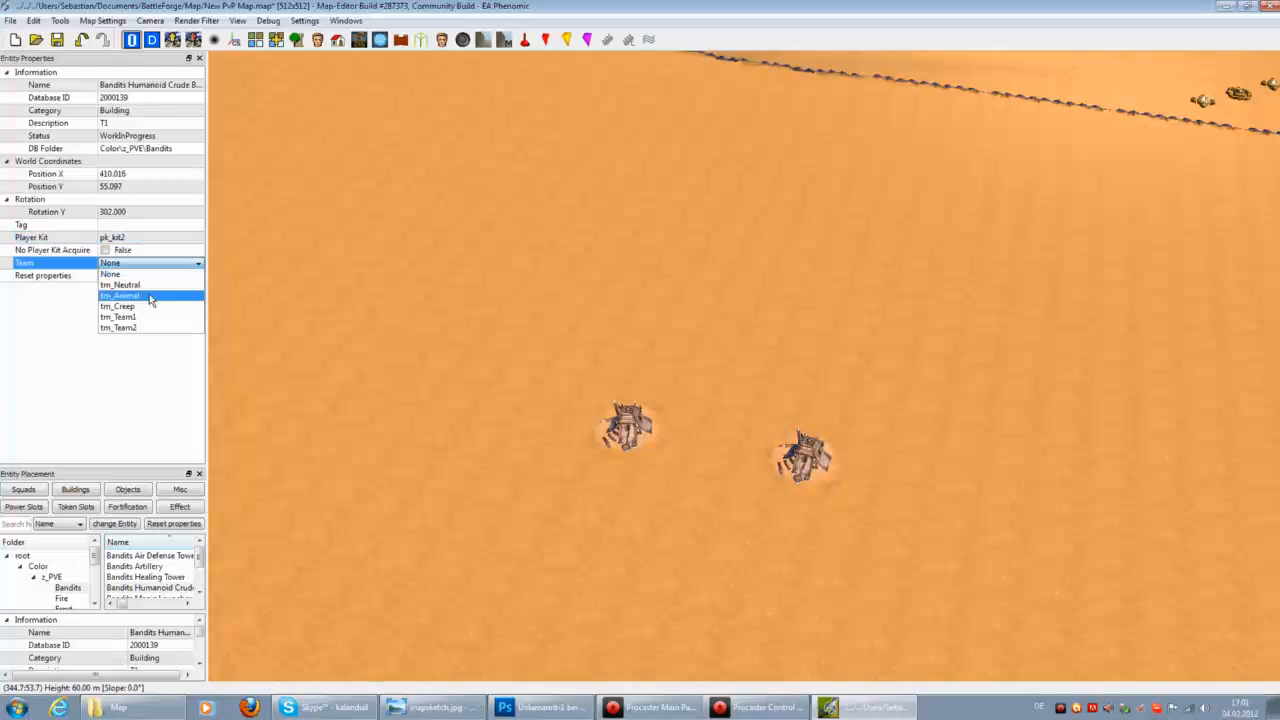
{"action": "left_click", "coordinate": [143, 317]}
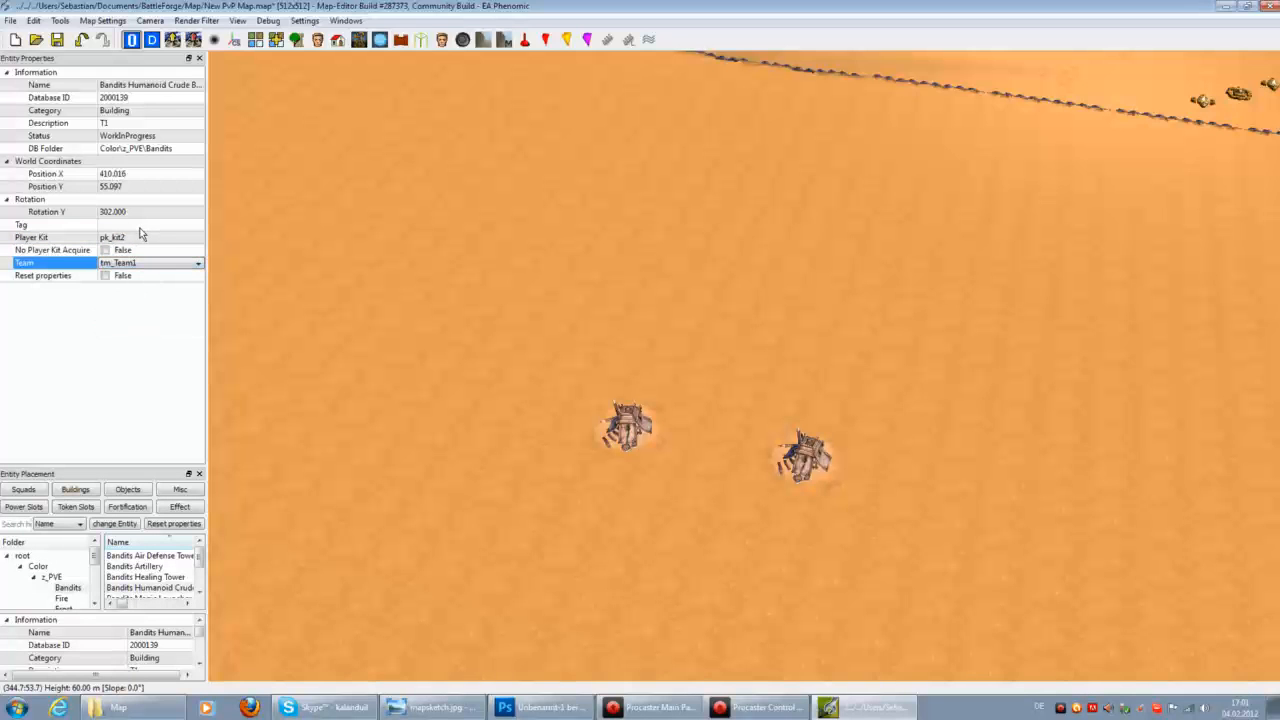
Set the second bandit building to player kit pk_kit4 and team tm_Team2.
{"action": "left_click", "coordinate": [140, 229]}
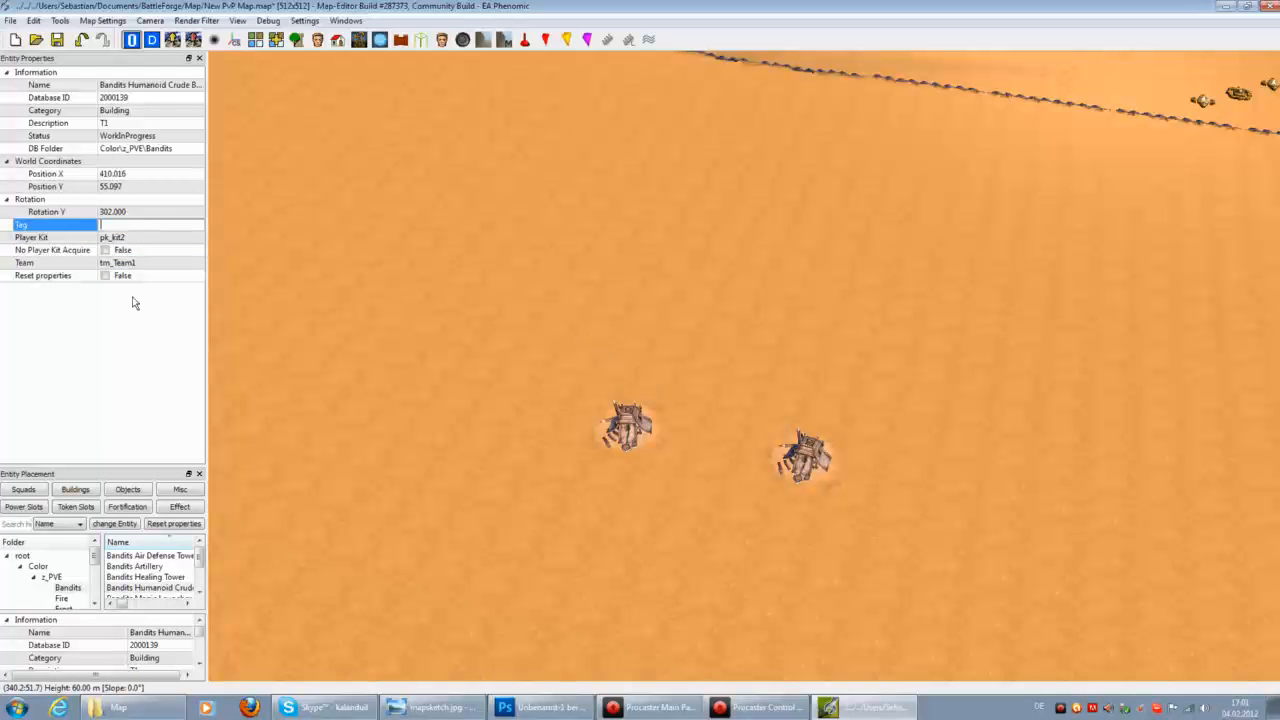
{"action": "left_click", "coordinate": [776, 453]}
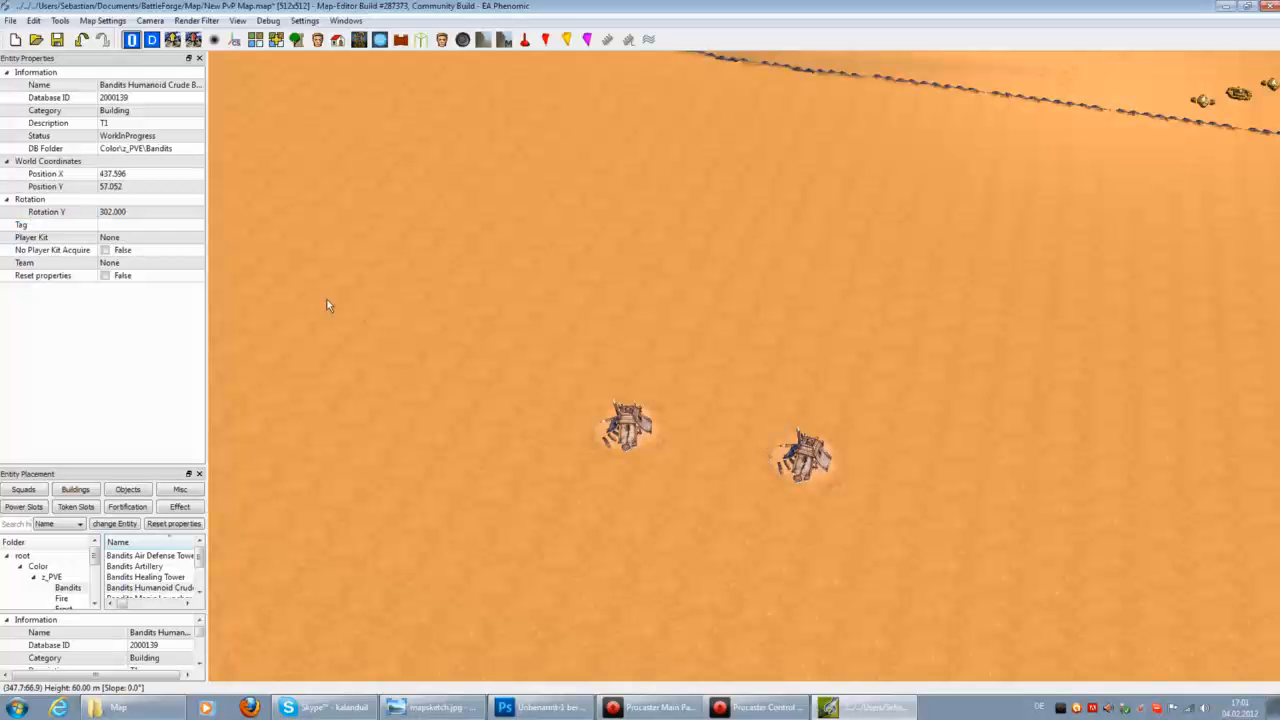
{"action": "left_click", "coordinate": [145, 238]}
{"action": "left_click", "coordinate": [128, 293]}
{"action": "left_click", "coordinate": [131, 265]}
{"action": "left_click", "coordinate": [131, 268]}
{"action": "left_click", "coordinate": [130, 314]}
Tag the bandit building that uses player kit pk_kit2 as spectator1.
{"action": "left_click", "coordinate": [628, 428]}
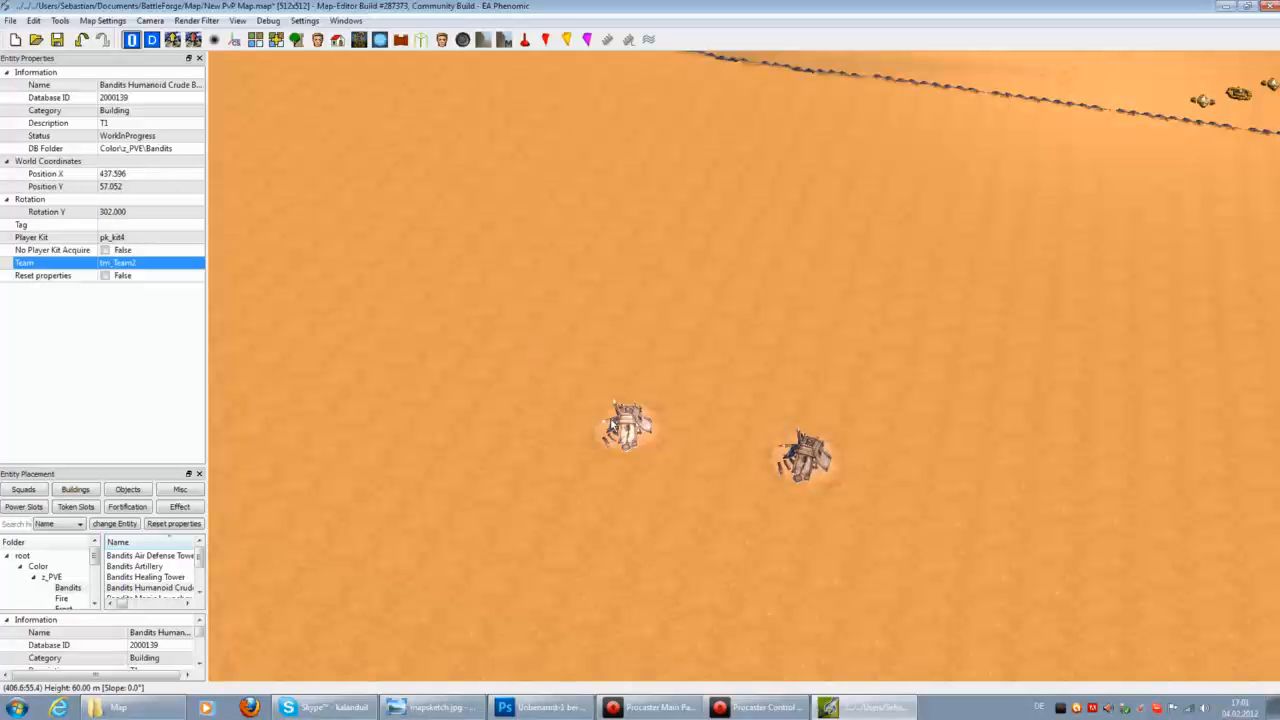
{"action": "left_click", "coordinate": [109, 226]}
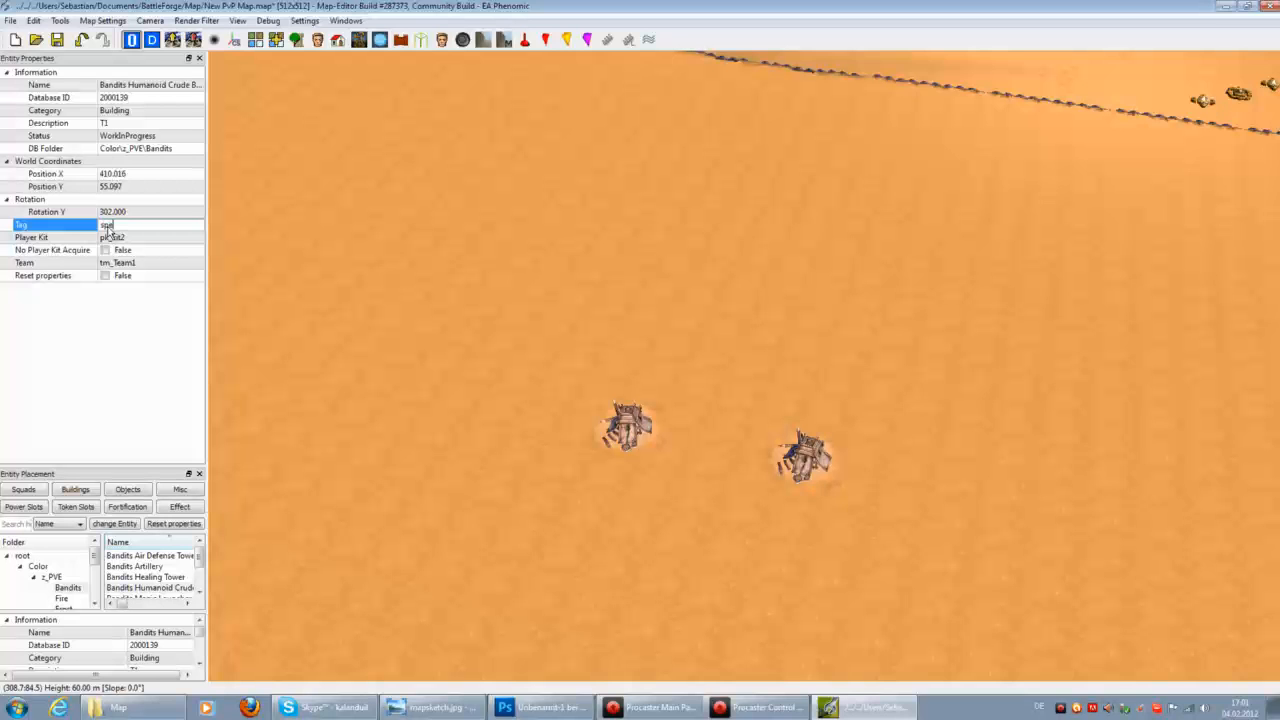
{"action": "key", "text": "Return"}
{"action": "left_click", "coordinate": [708, 483]}
Give the bandit building with player kit pk_kit4 its own spectator tag and save the map.
{"action": "left_click", "coordinate": [805, 456]}
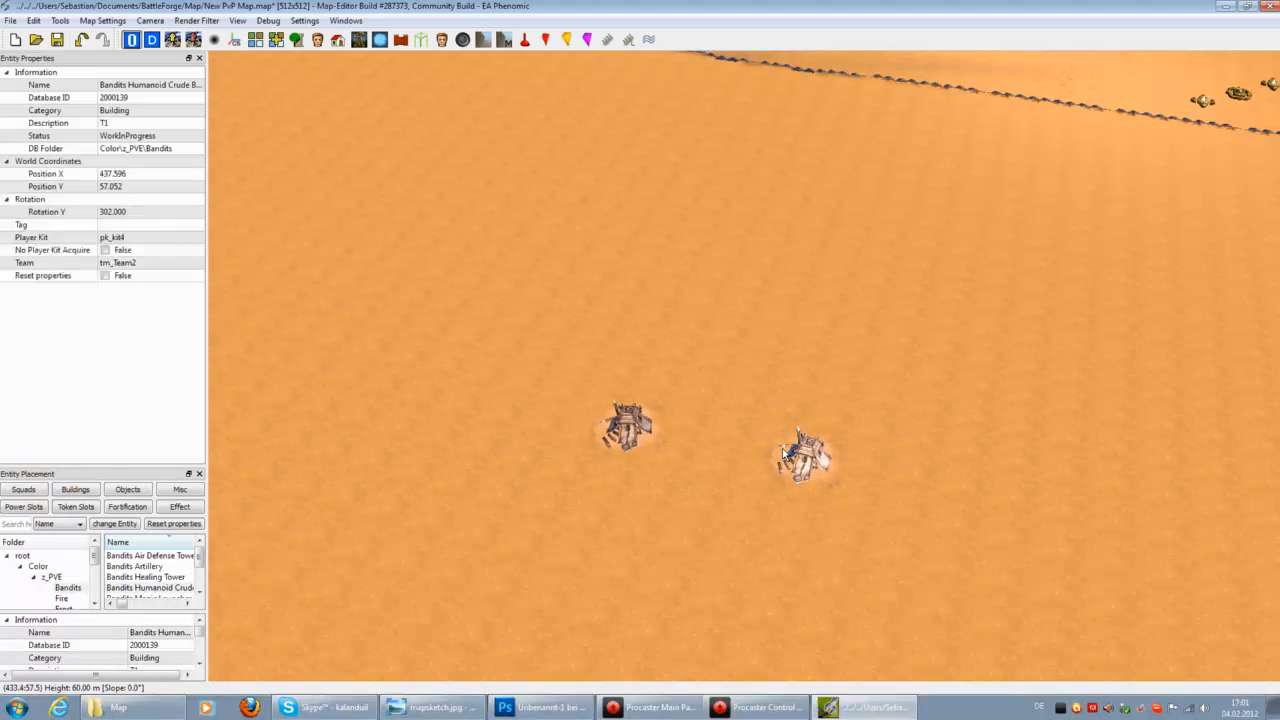
{"action": "left_click", "coordinate": [141, 226]}
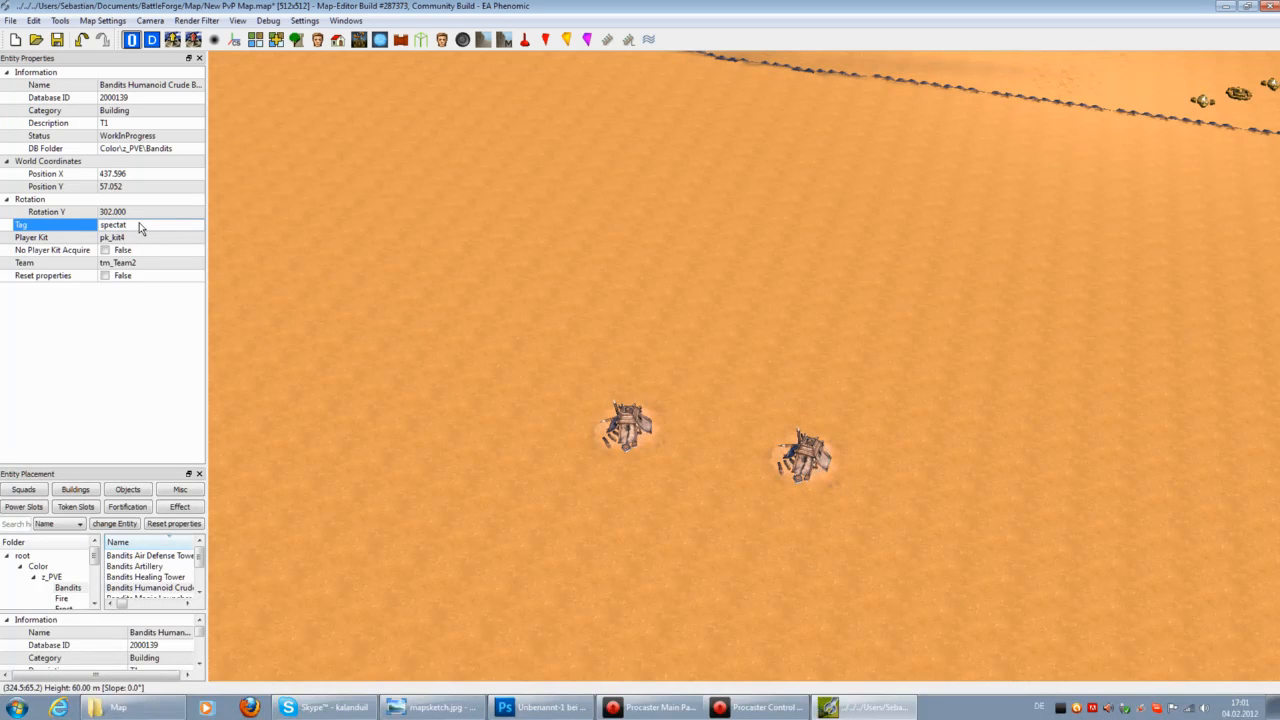
{"action": "key", "text": "Return"}
{"action": "left_click", "coordinate": [286, 254]}
{"action": "key", "text": "ctrl+s"}
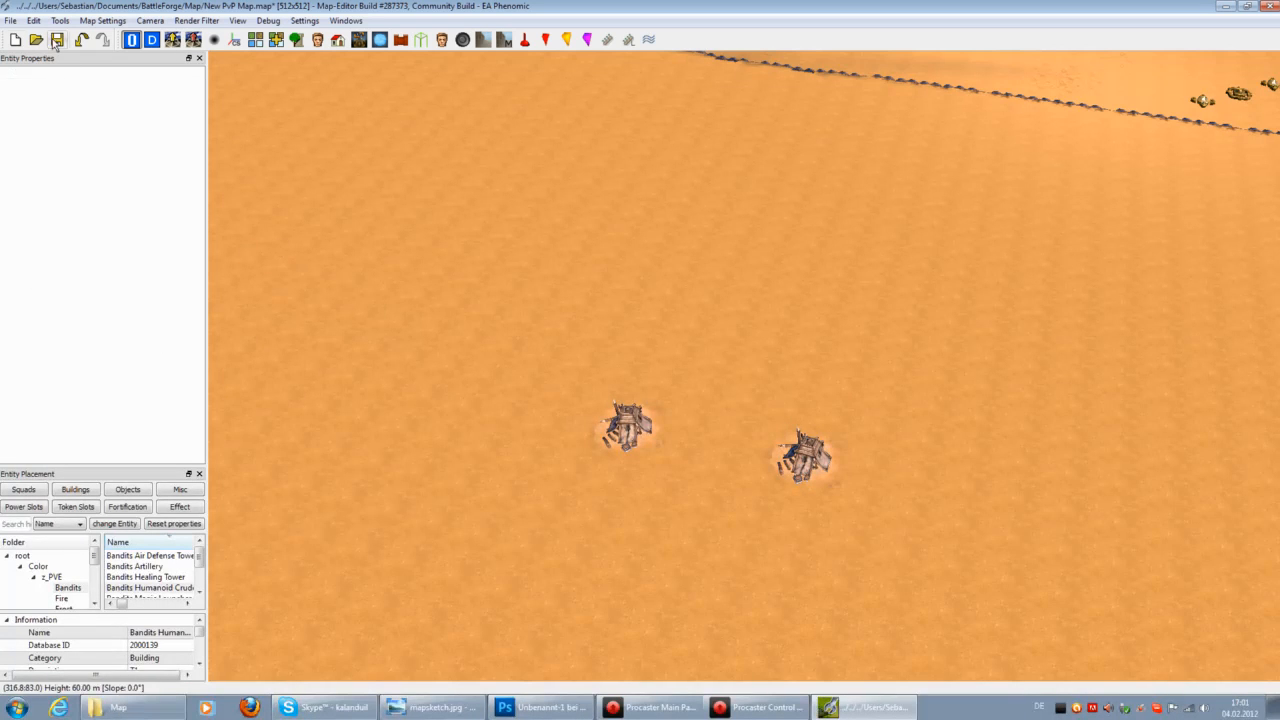
Look over the map's starting points, power and token slots, pits and cliff boundary from end to end.
{"action": "middle_click_drag", "start_coordinate": [508, 212], "coordinate": [498, 237]}
{"action": "key", "text": "Up"}
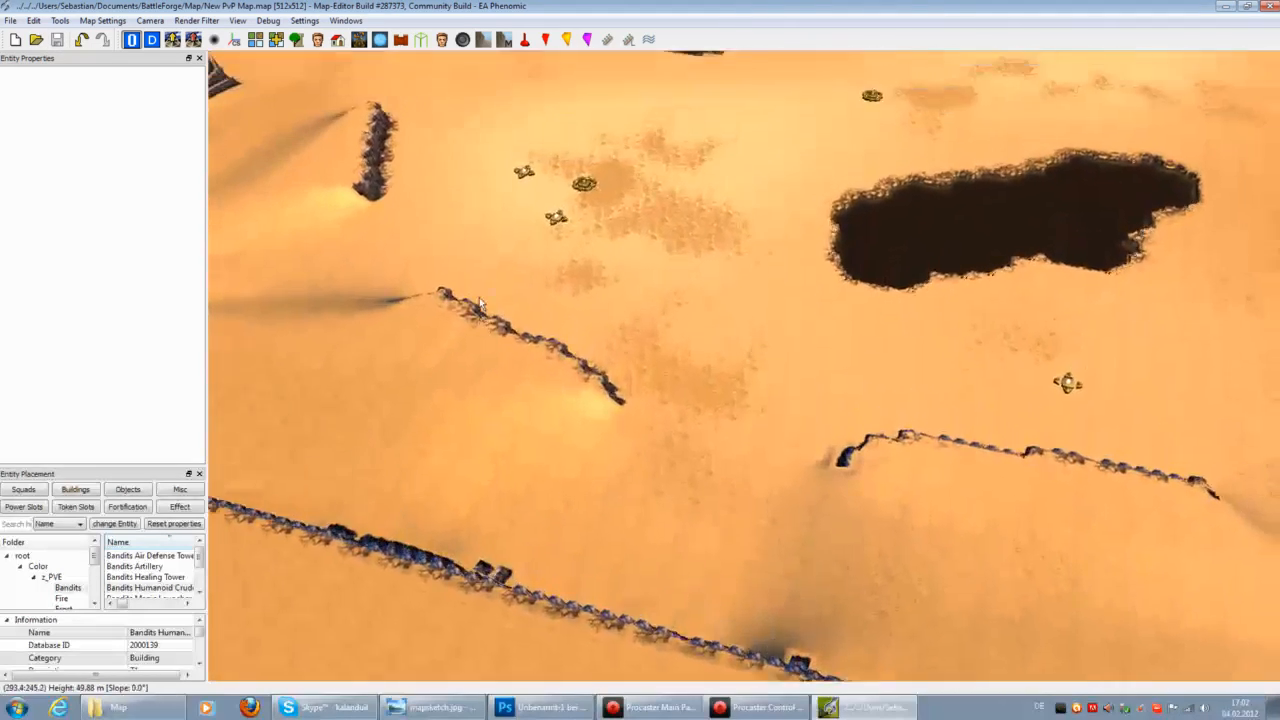
{"action": "key", "text": "Left"}
{"action": "key", "text": "Right"}
{"action": "key", "text": "Up"}
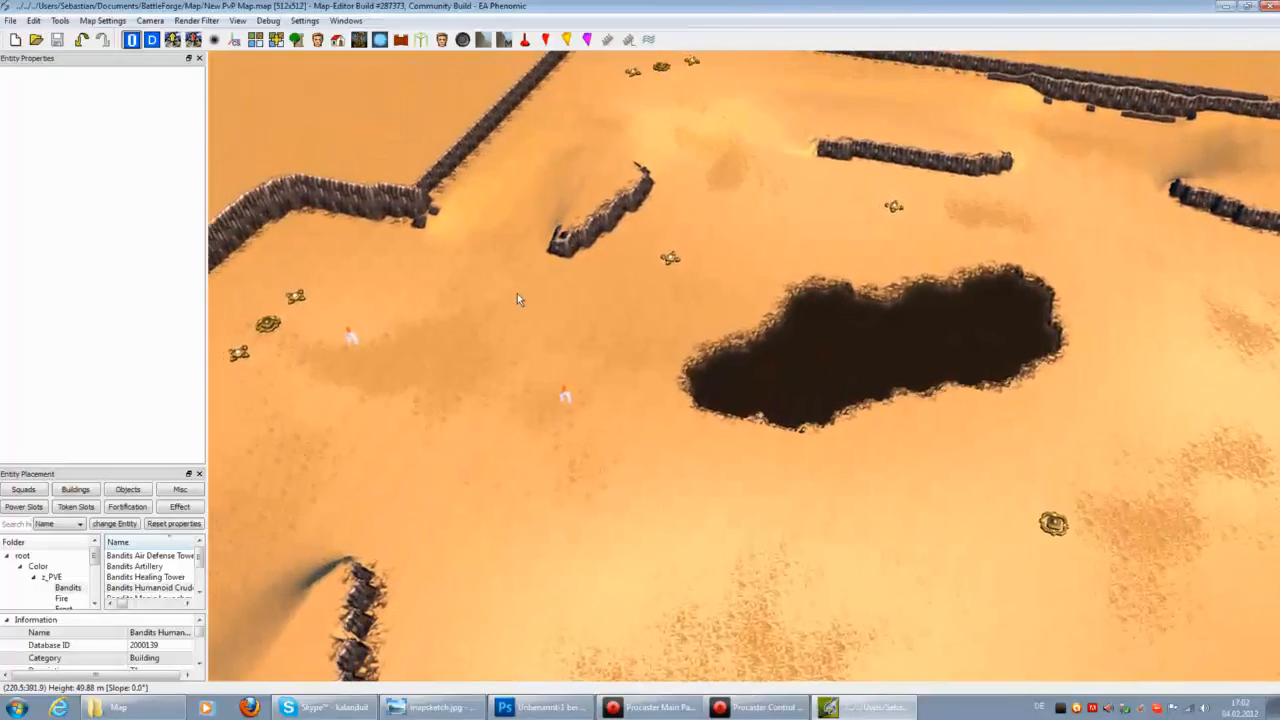
{"action": "key", "text": "Left"}
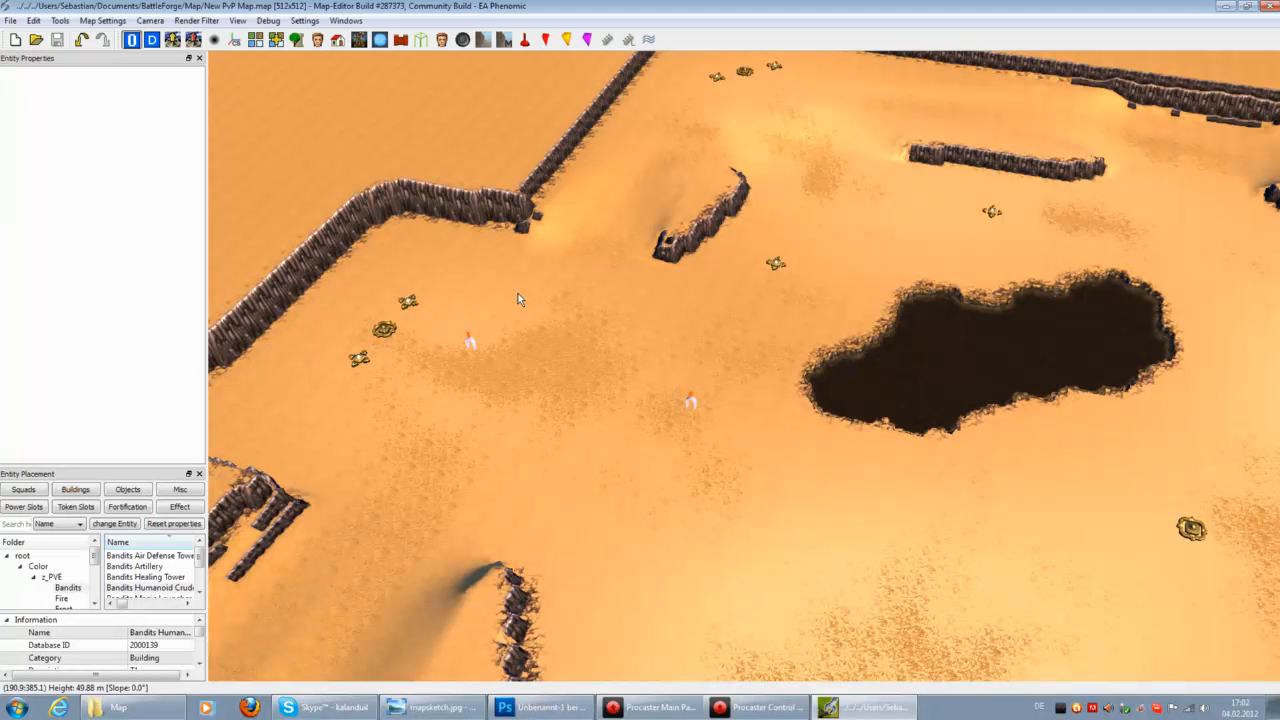
{"action": "key", "text": "Right"}
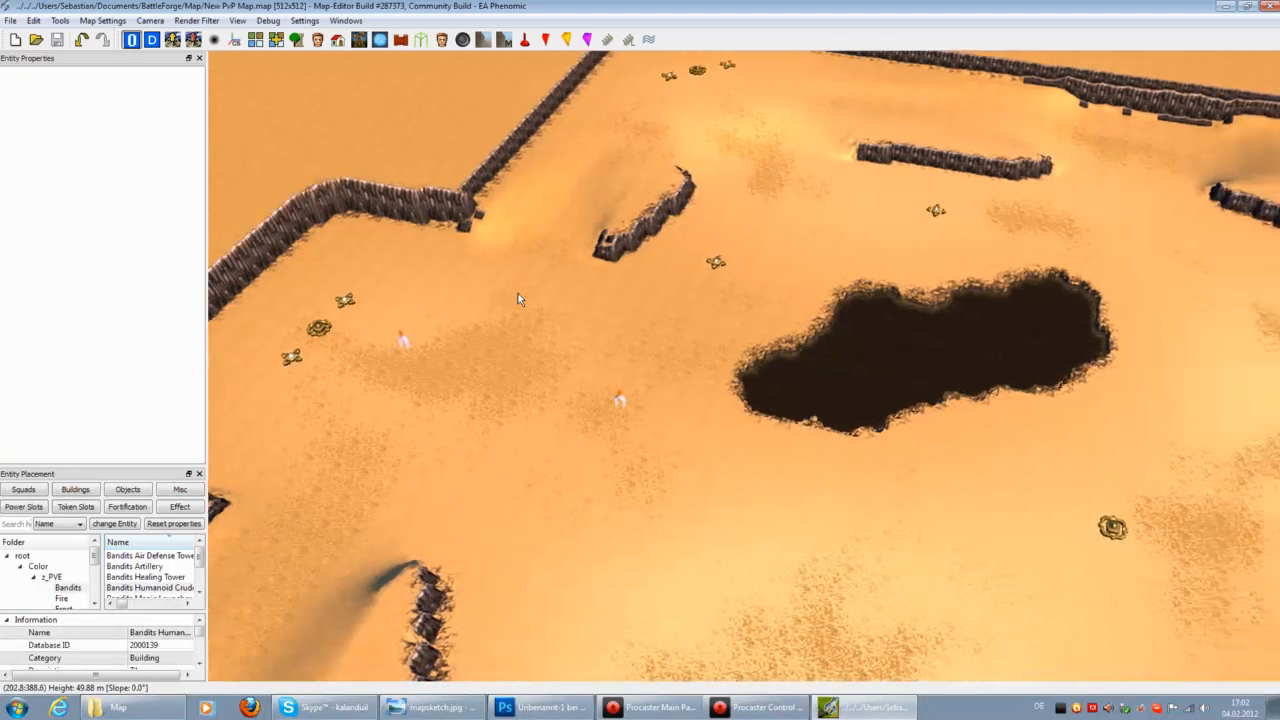
{"action": "key", "text": "Up"}
{"action": "key", "text": "Up"}
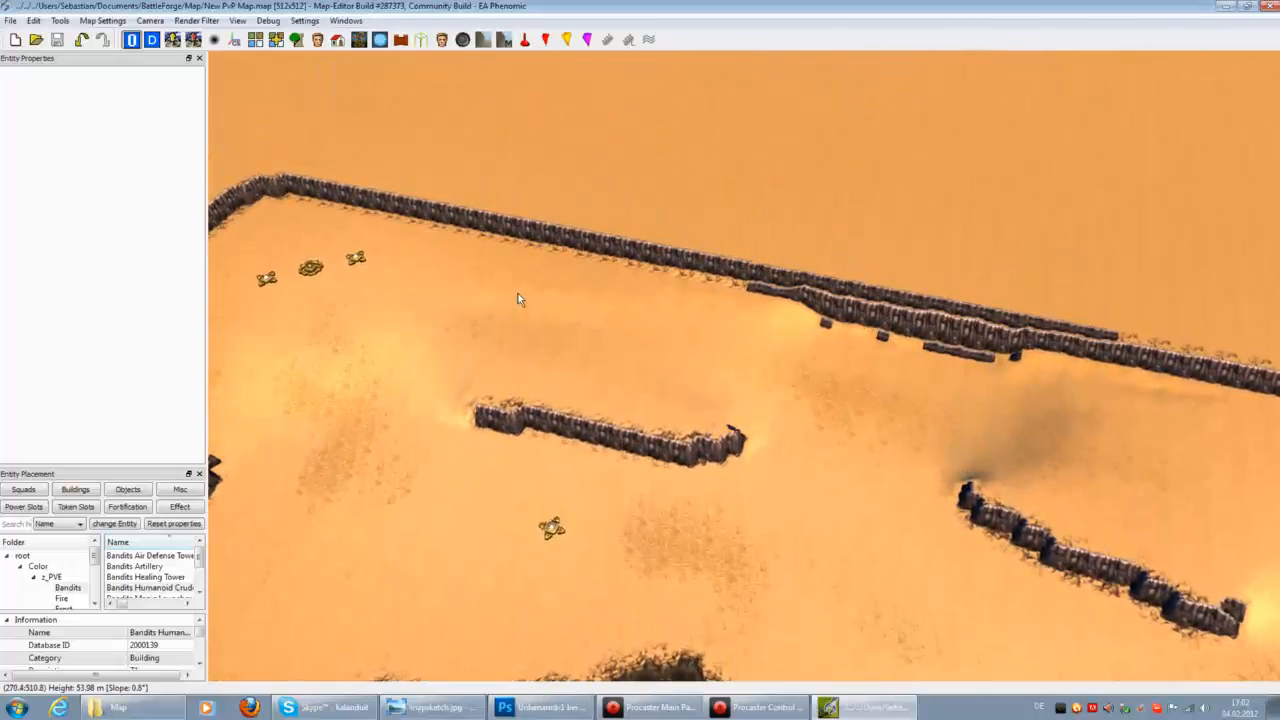
{"action": "key", "text": "Left"}
{"action": "key", "text": "Down"}
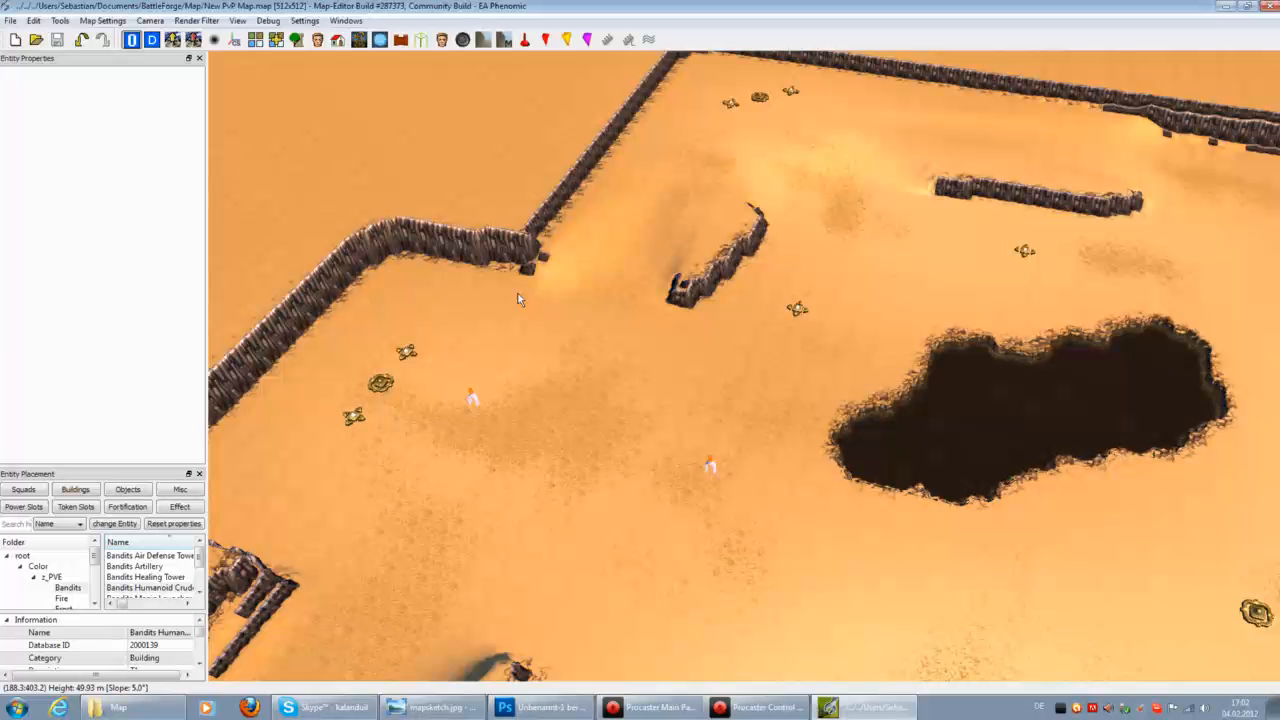
{"action": "key", "text": "Right"}
{"action": "key", "text": "Down"}
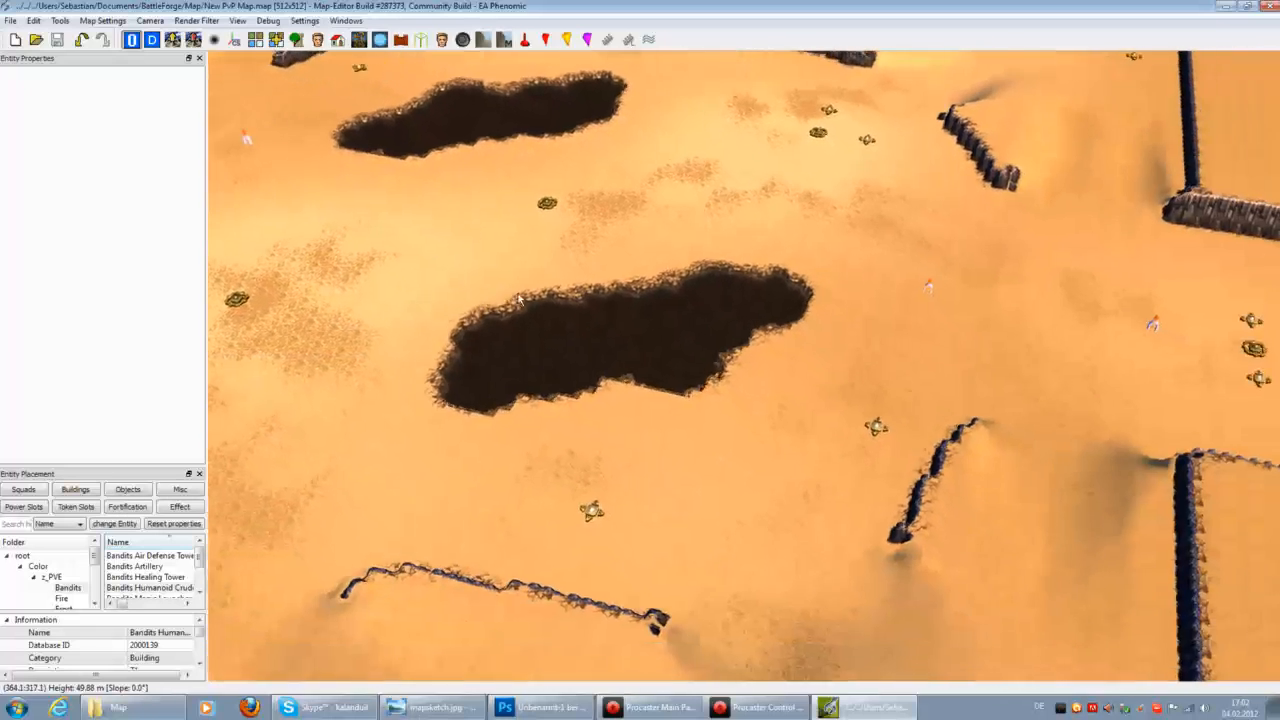
{"action": "key", "text": "Right"}
{"action": "key", "text": "Up"}
{"action": "scroll", "coordinate": [806, 410], "scroll_direction": "up", "scroll_amount": 3}
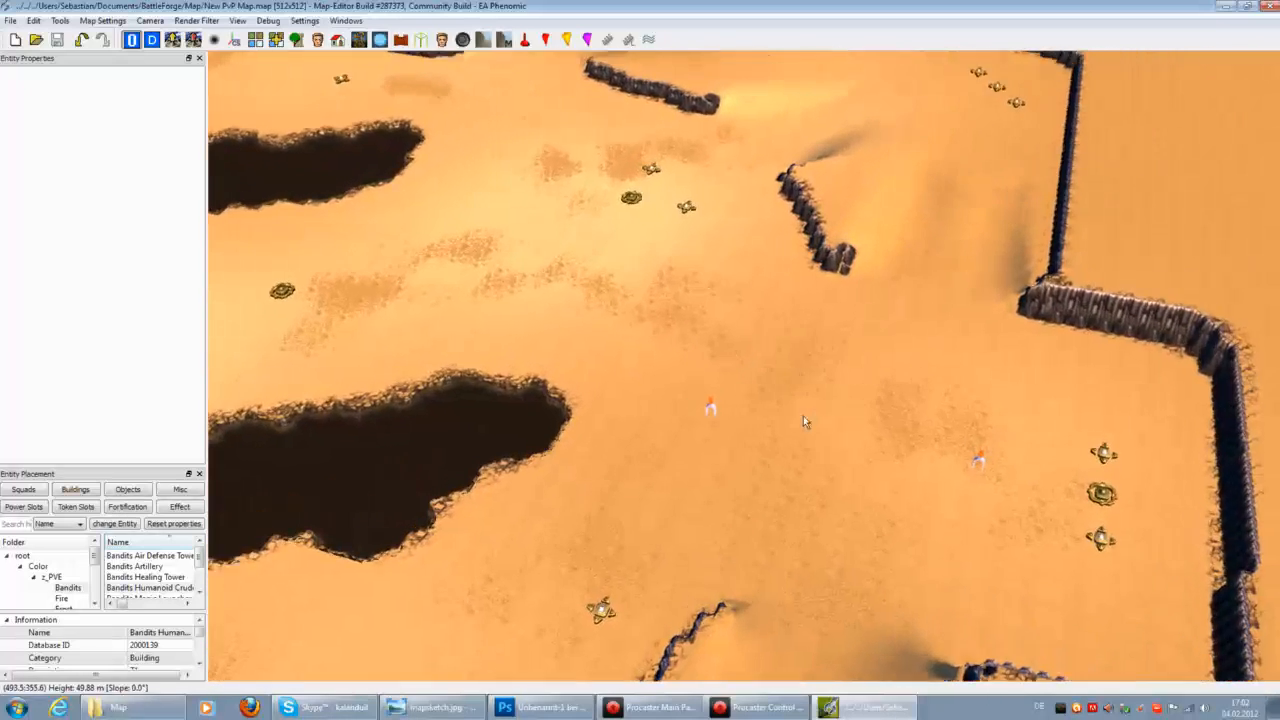
{"action": "key", "text": "Left"}
{"action": "key", "text": "Up"}
{"action": "key", "text": "Left"}
{"action": "key", "text": "Up"}
{"action": "key", "text": "Right"}
{"action": "key", "text": "Down"}
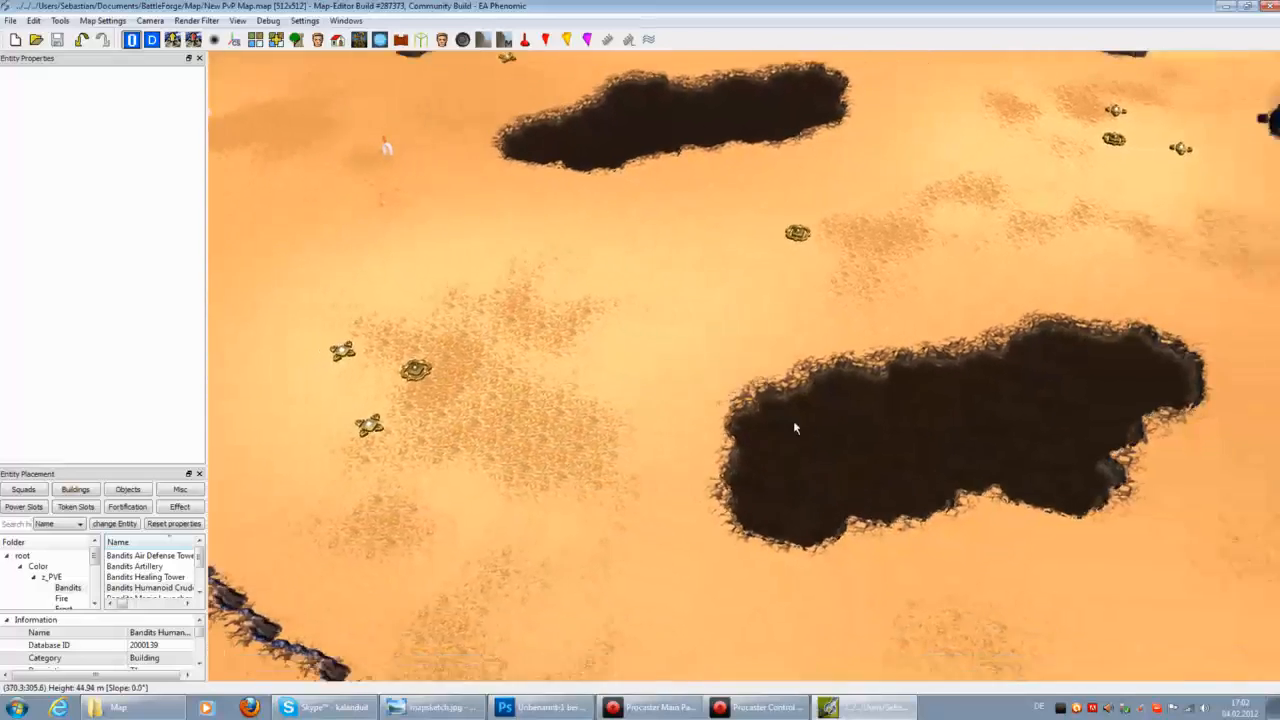
Check the tag, player kit and team of the first bandit building outside the cliff boundary.
{"action": "scroll", "coordinate": [794, 423], "scroll_direction": "down", "scroll_amount": 3}
{"action": "key", "text": "Down"}
{"action": "key", "text": "Right"}
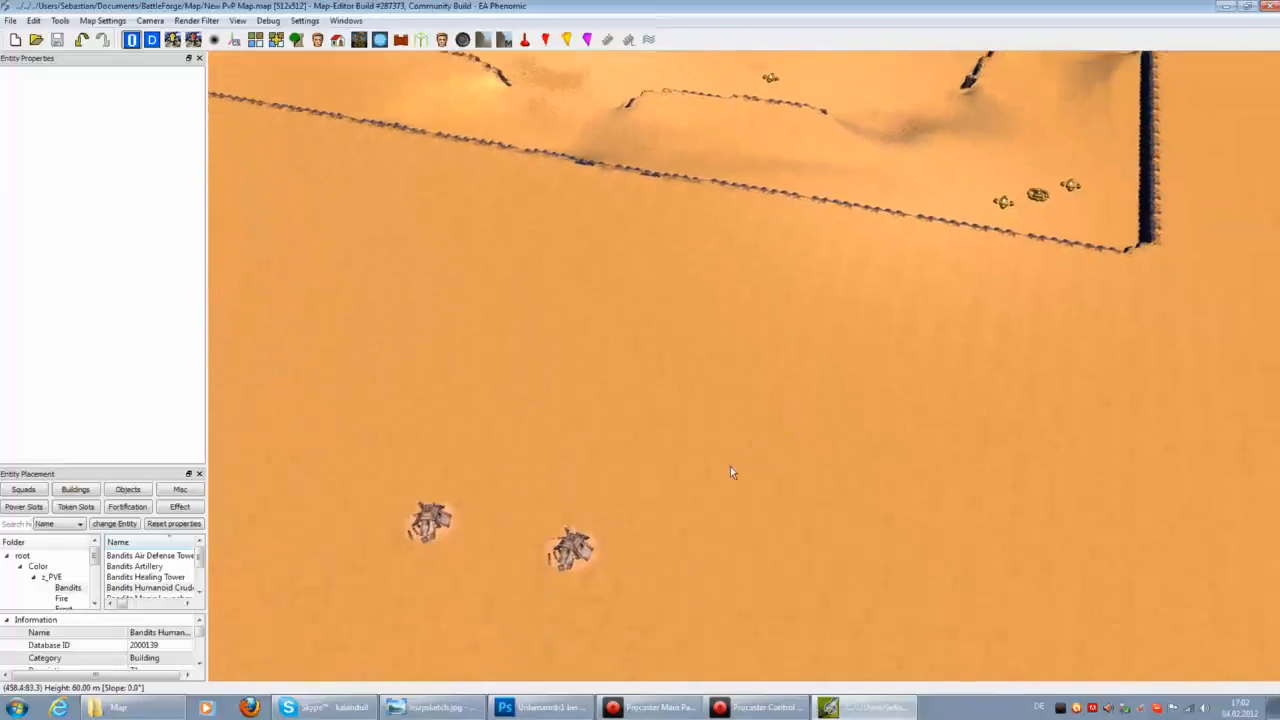
{"action": "left_click", "coordinate": [380, 510]}
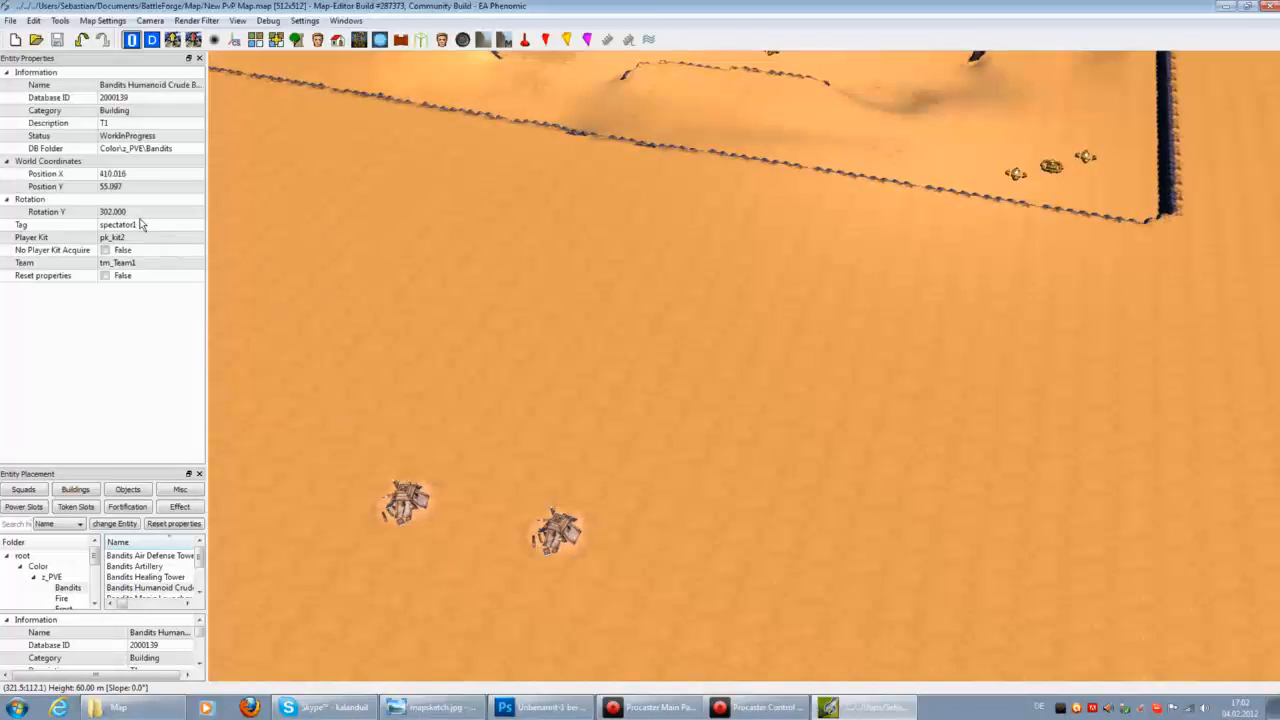
{"action": "left_click", "coordinate": [363, 255]}
Examine the area around the two central pits and the starting points on both sides of the map.
{"action": "key", "text": "Up"}
{"action": "key", "text": "Left"}
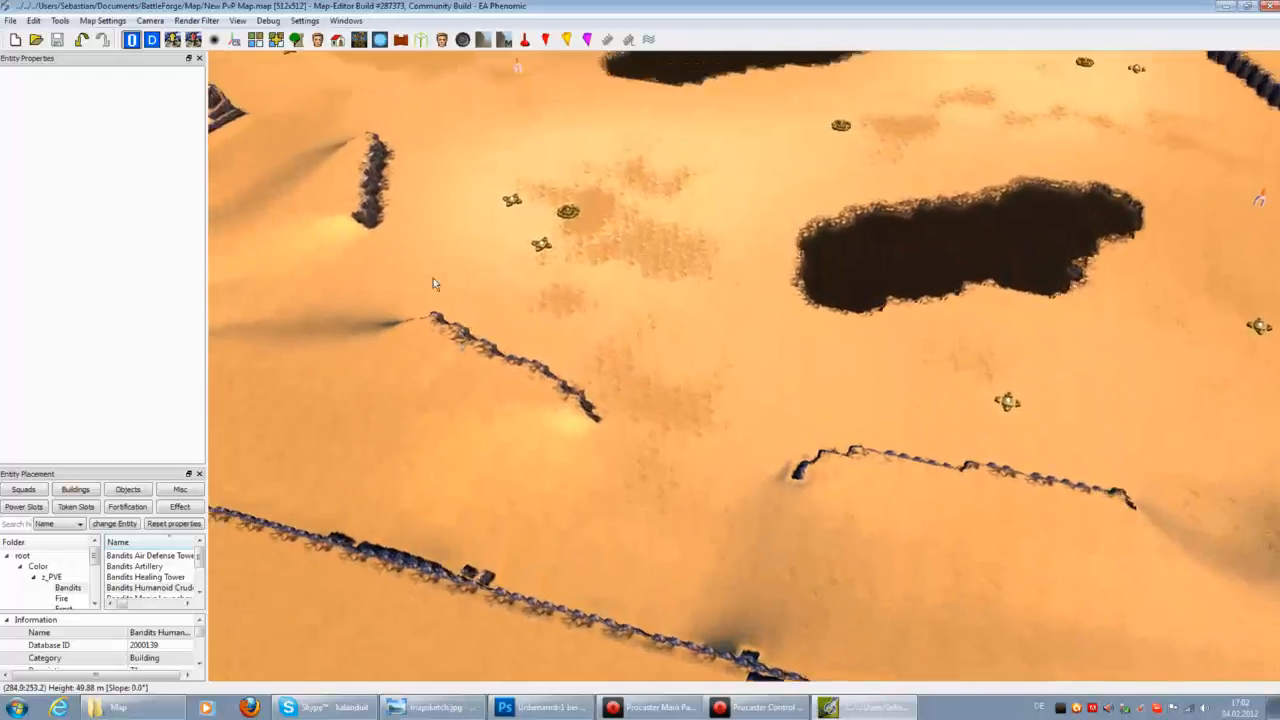
{"action": "key", "text": "Up"}
{"action": "key", "text": "Left"}
{"action": "key", "text": "Right"}
{"action": "left_click", "coordinate": [648, 707]}
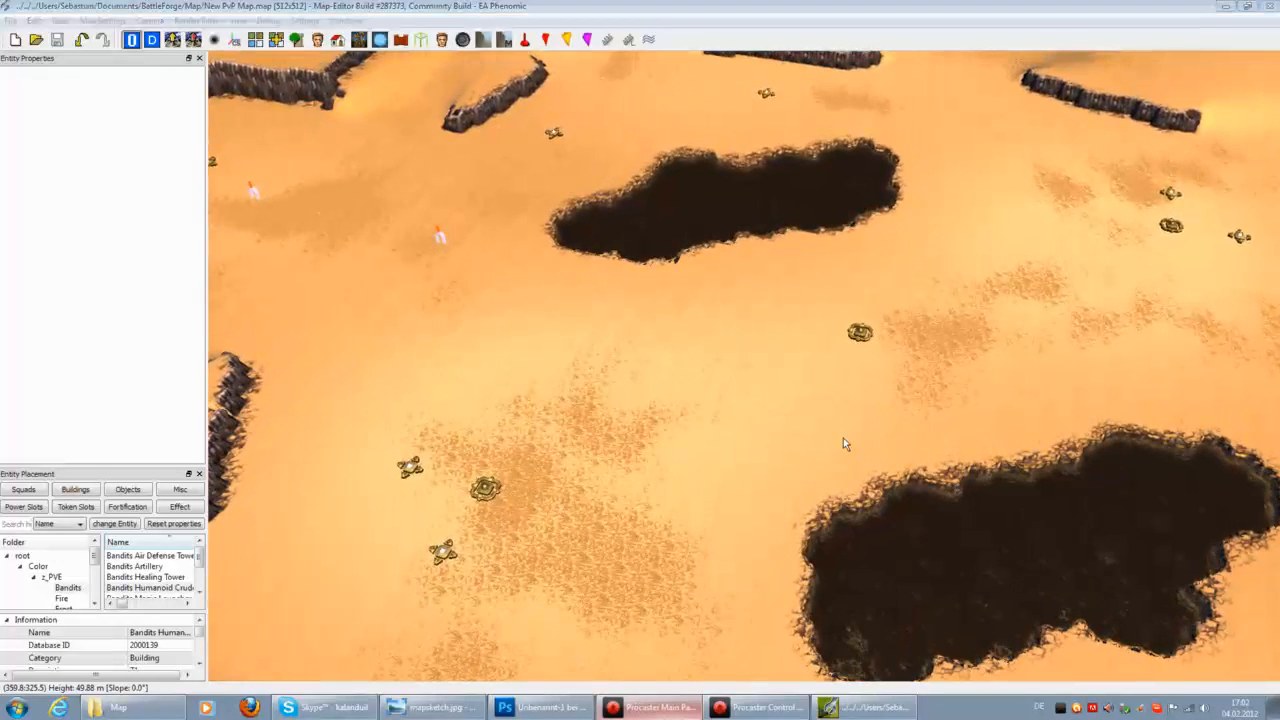
{"action": "left_click", "coordinate": [837, 416]}
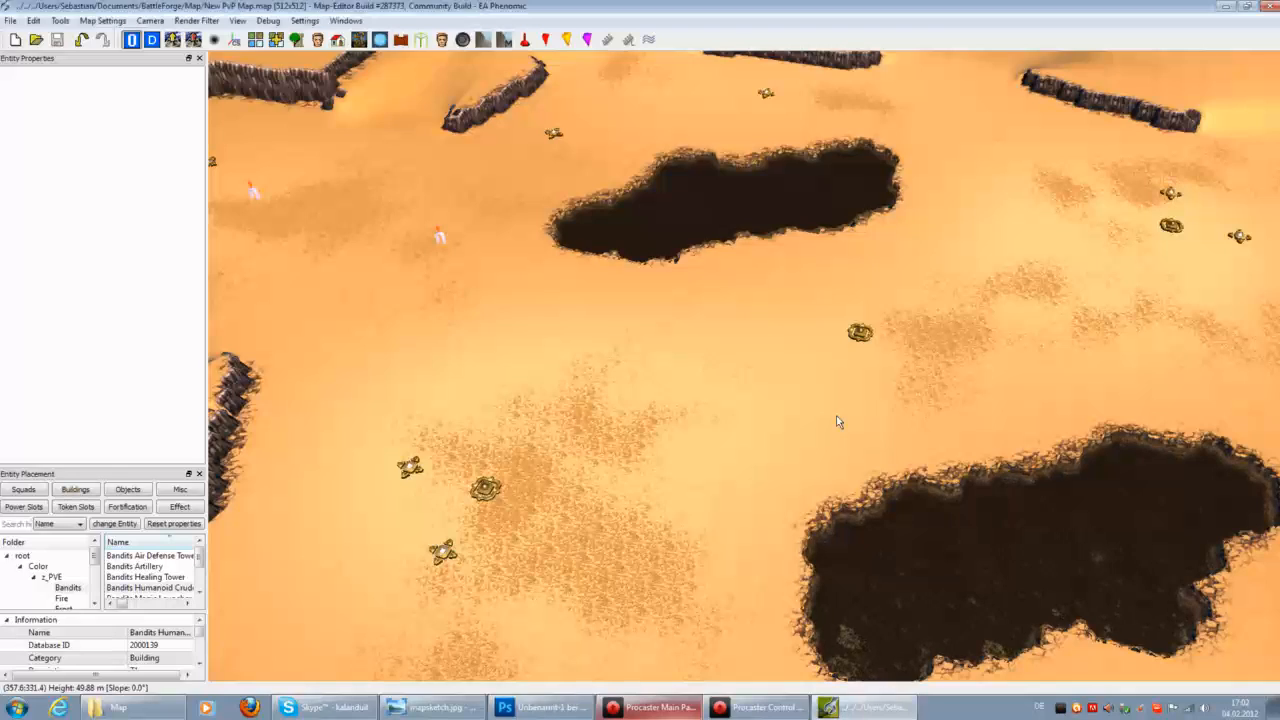
{"action": "key", "text": "Left"}
{"action": "key", "text": "Up"}
{"action": "key", "text": "Right"}
{"action": "key", "text": "Down"}
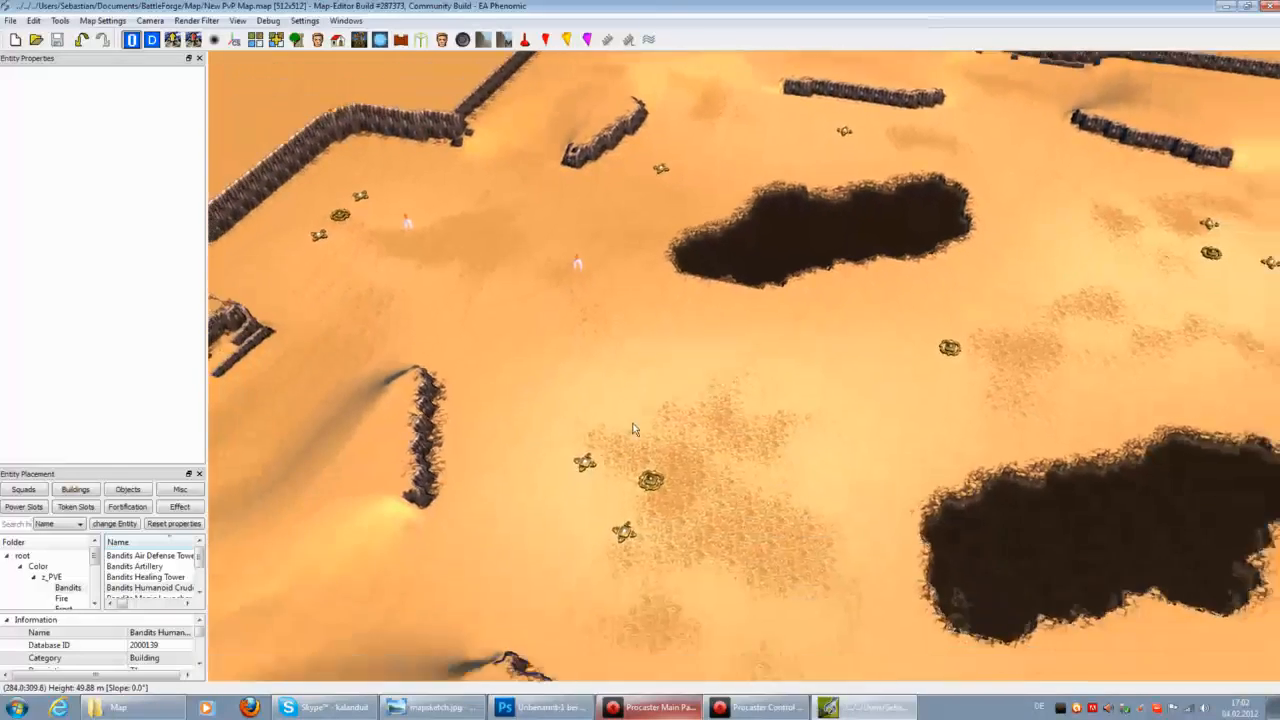
{"action": "key", "text": "Right"}
{"action": "key", "text": "Up"}
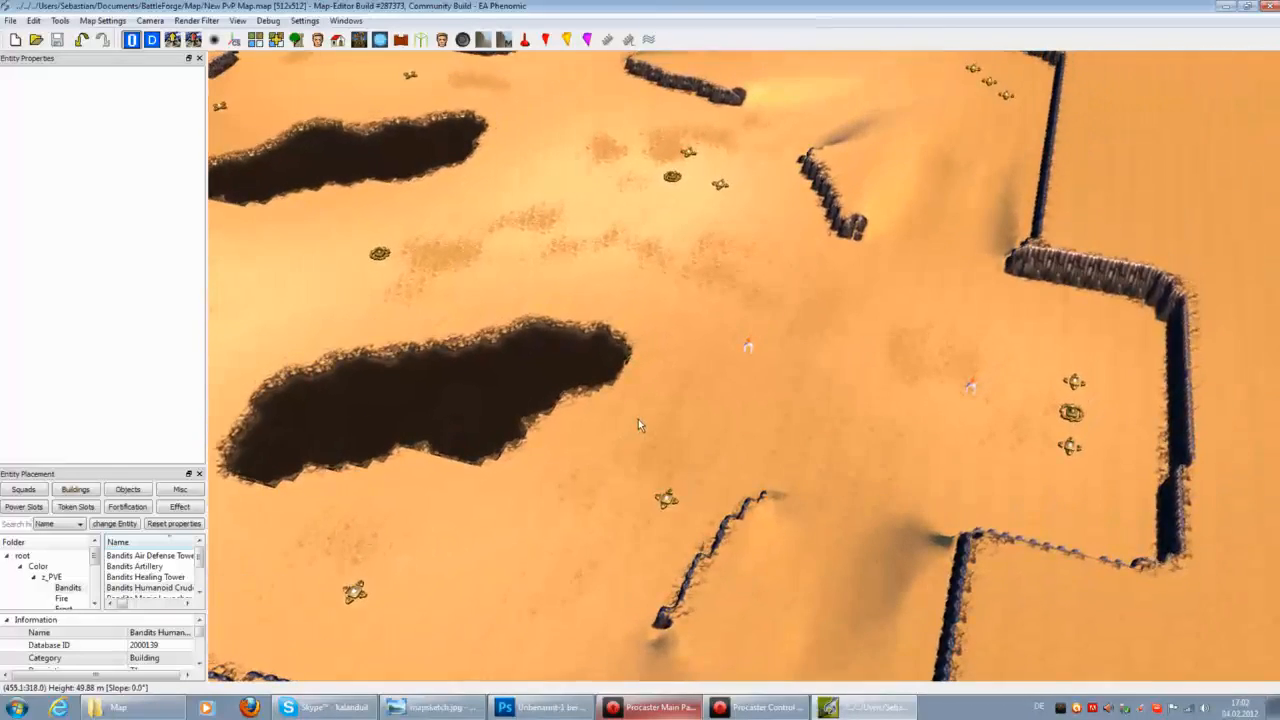
{"action": "key", "text": "Up"}
{"action": "key", "text": "Left"}
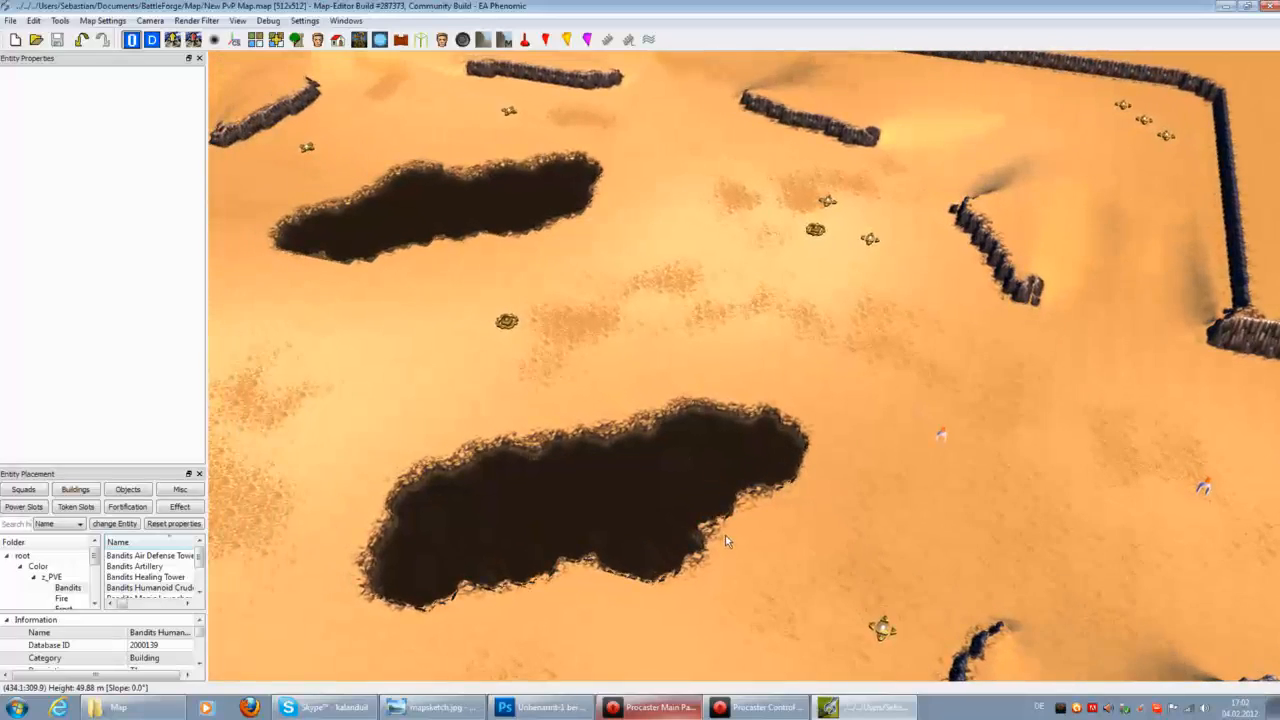
Examine the whole map layout from farther away, including the two bandit buildings outside the cliff boundary.
{"action": "key", "text": "Down"}
{"action": "key", "text": "Left"}
{"action": "key", "text": "Down"}
{"action": "key", "text": "Right"}
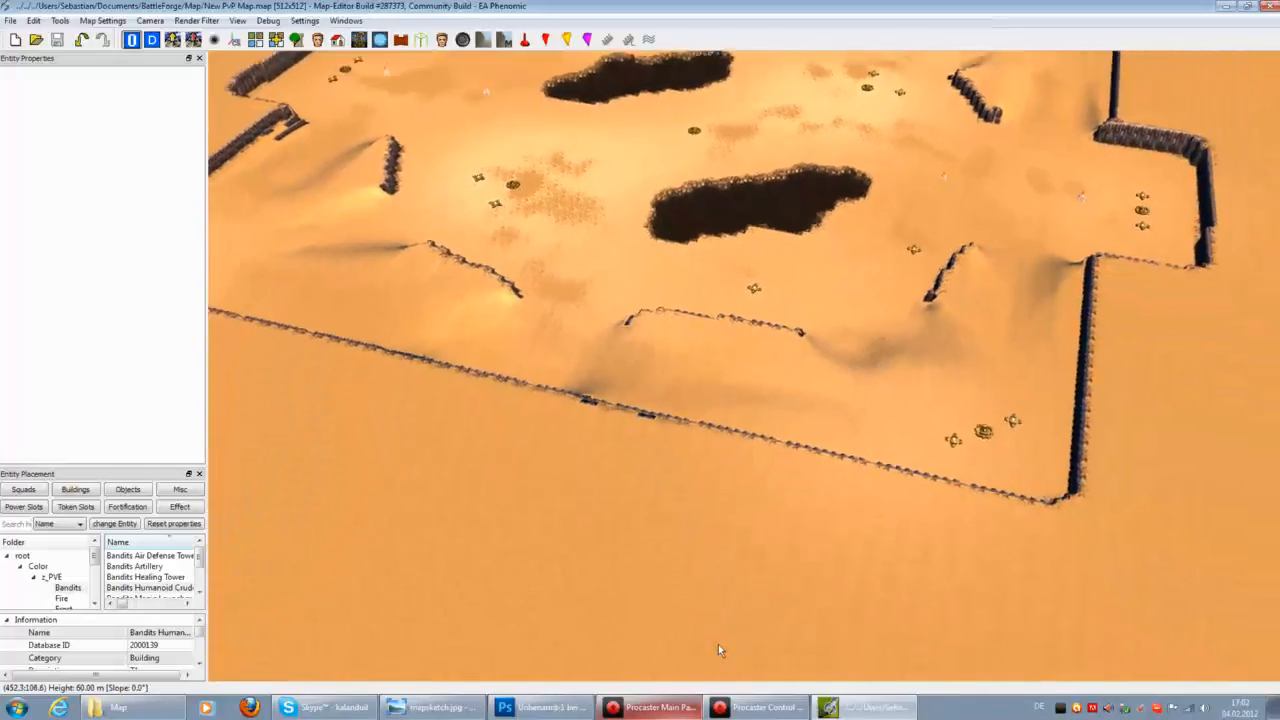
{"action": "key", "text": "Up"}
{"action": "key", "text": "Up"}
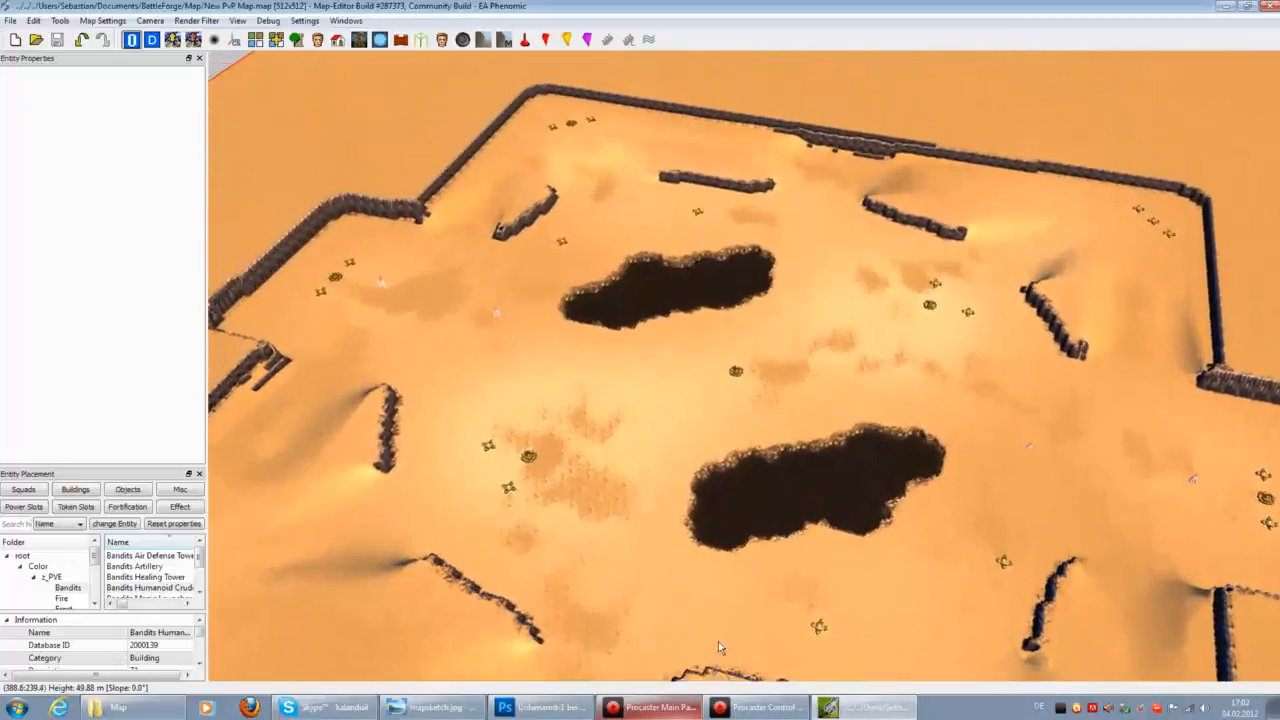
{"action": "key", "text": "Down"}
{"action": "key", "text": "Left"}
{"action": "key", "text": "Down"}
{"action": "key", "text": "Right"}
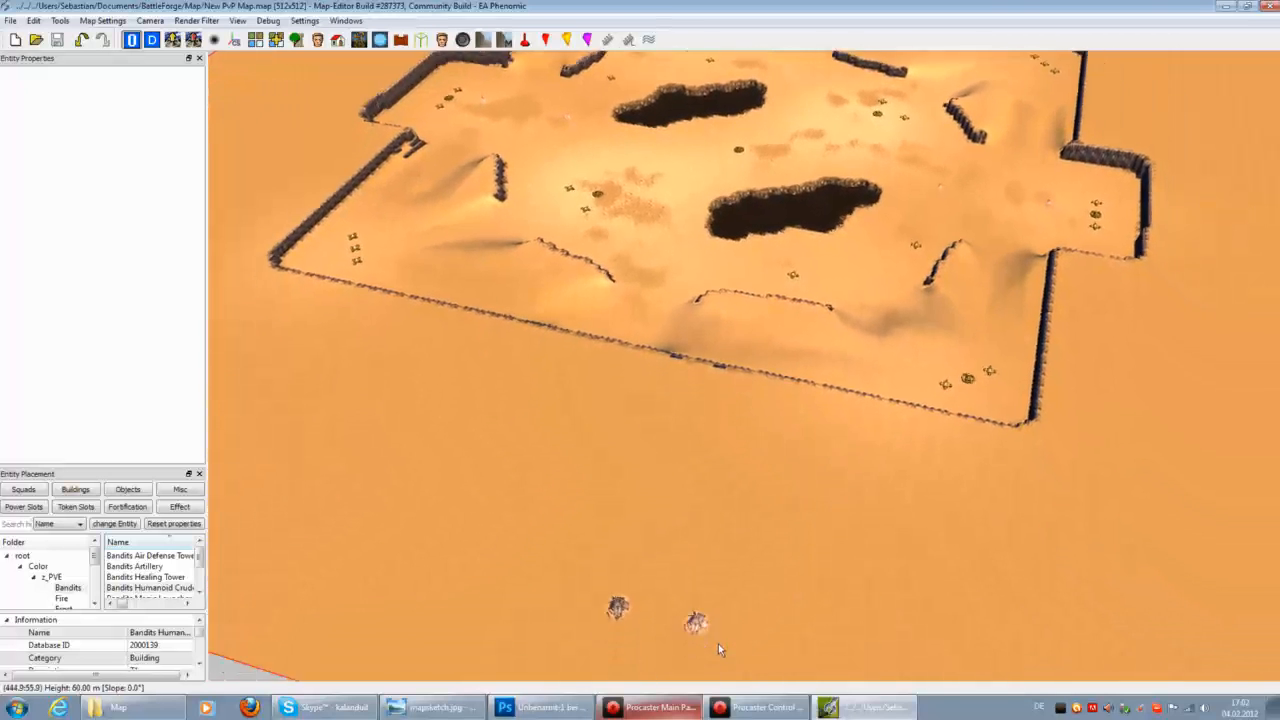
{"action": "key", "text": "Up"}
{"action": "key", "text": "Right"}
{"action": "key", "text": "Up"}
{"action": "key", "text": "Left"}
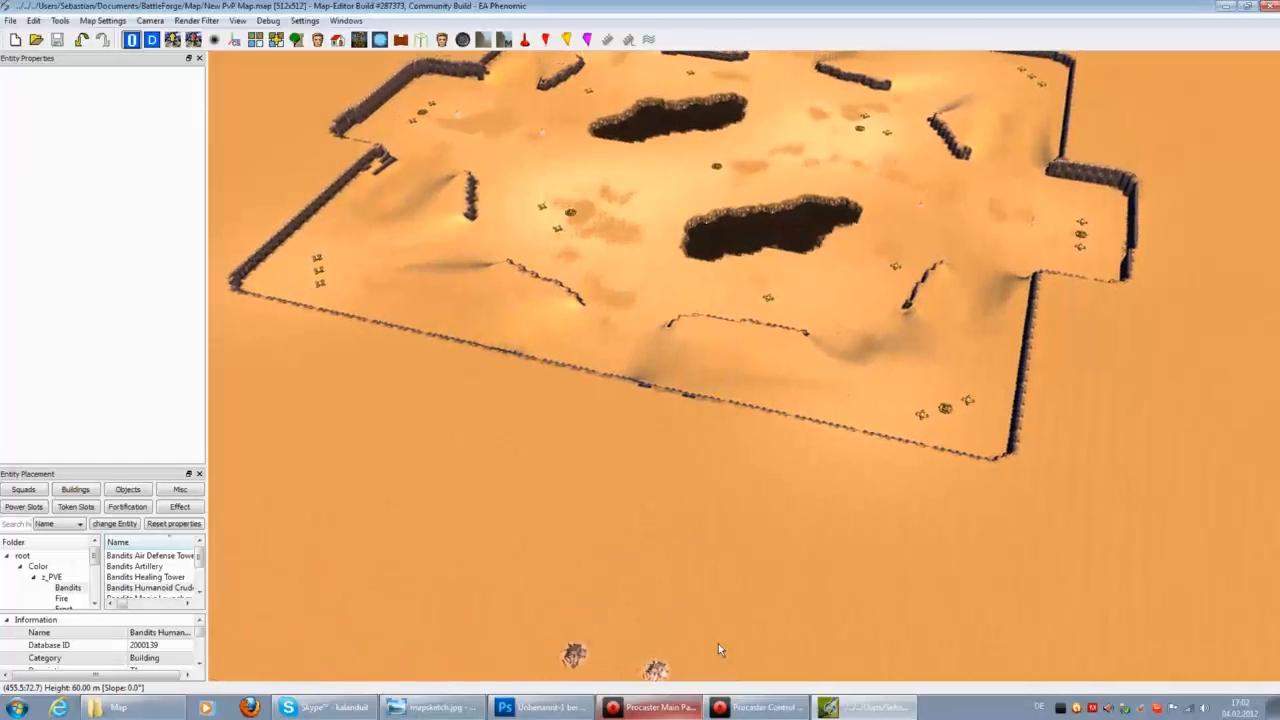
{"action": "left_click", "coordinate": [740, 707]}
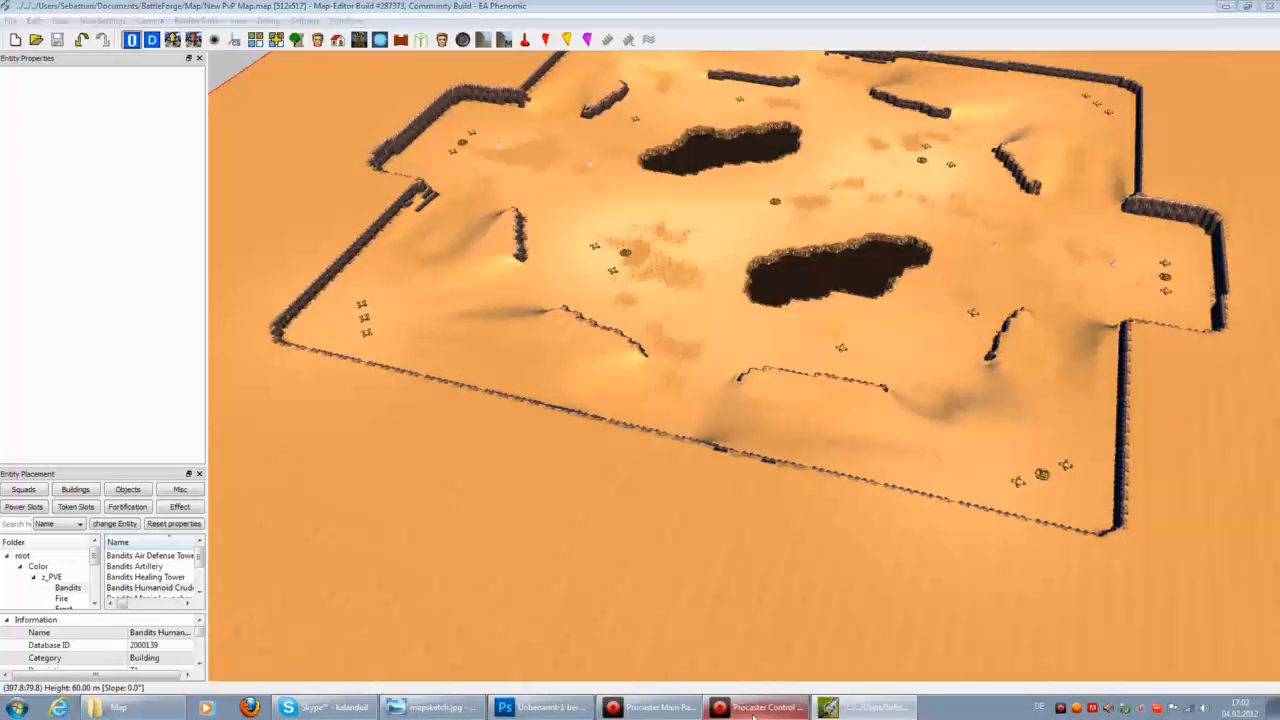
{"action": "left_click", "coordinate": [554, 428]}
{"action": "left_click", "coordinate": [1248, 665]}
{"action": "left_click", "coordinate": [670, 517]}
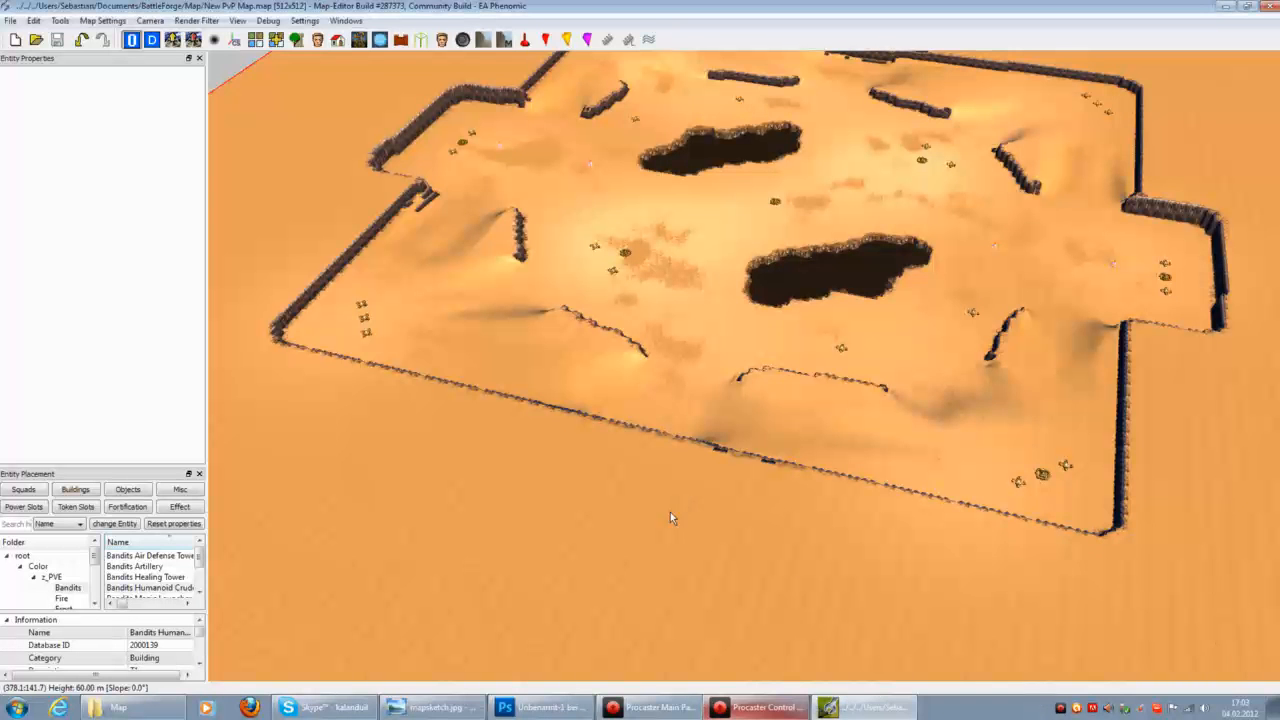
Bring the whole playable area into view and run the experimental minimap creation for the map.
{"action": "scroll", "coordinate": [672, 527], "scroll_direction": "down", "scroll_amount": 1}
{"action": "key", "text": "d"}
{"action": "key", "text": "w"}
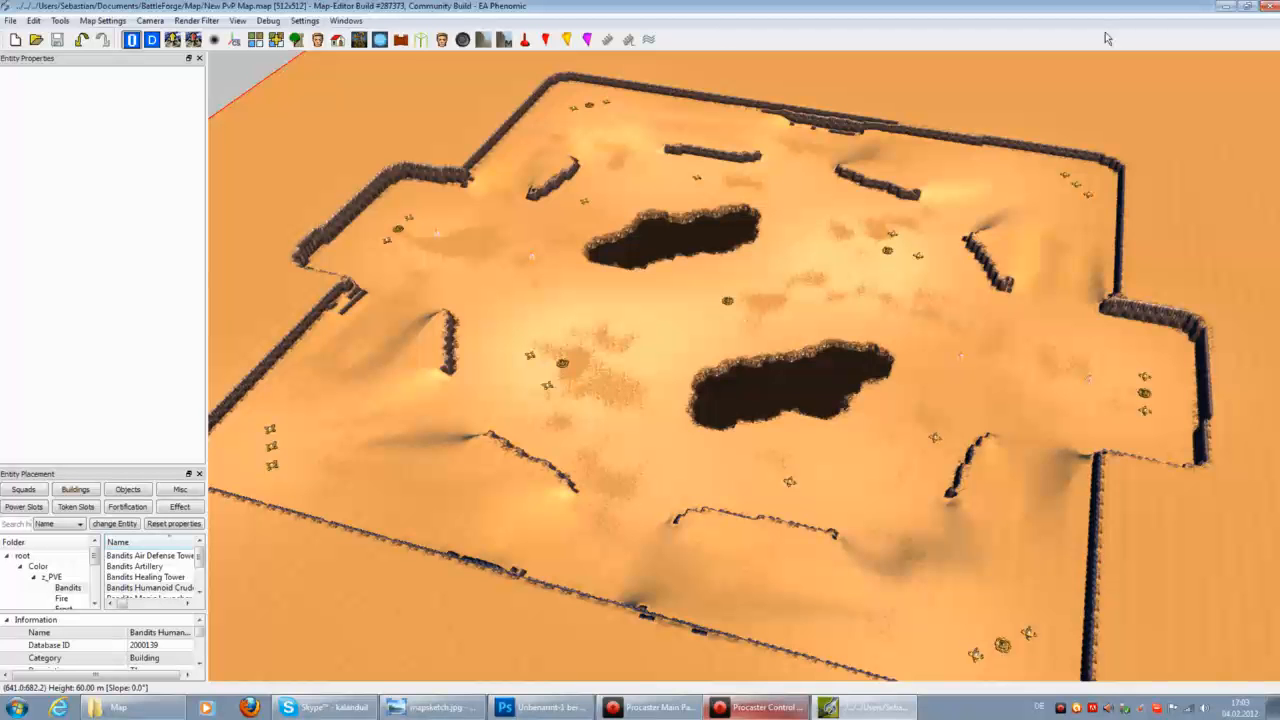
{"action": "left_click", "coordinate": [103, 20]}
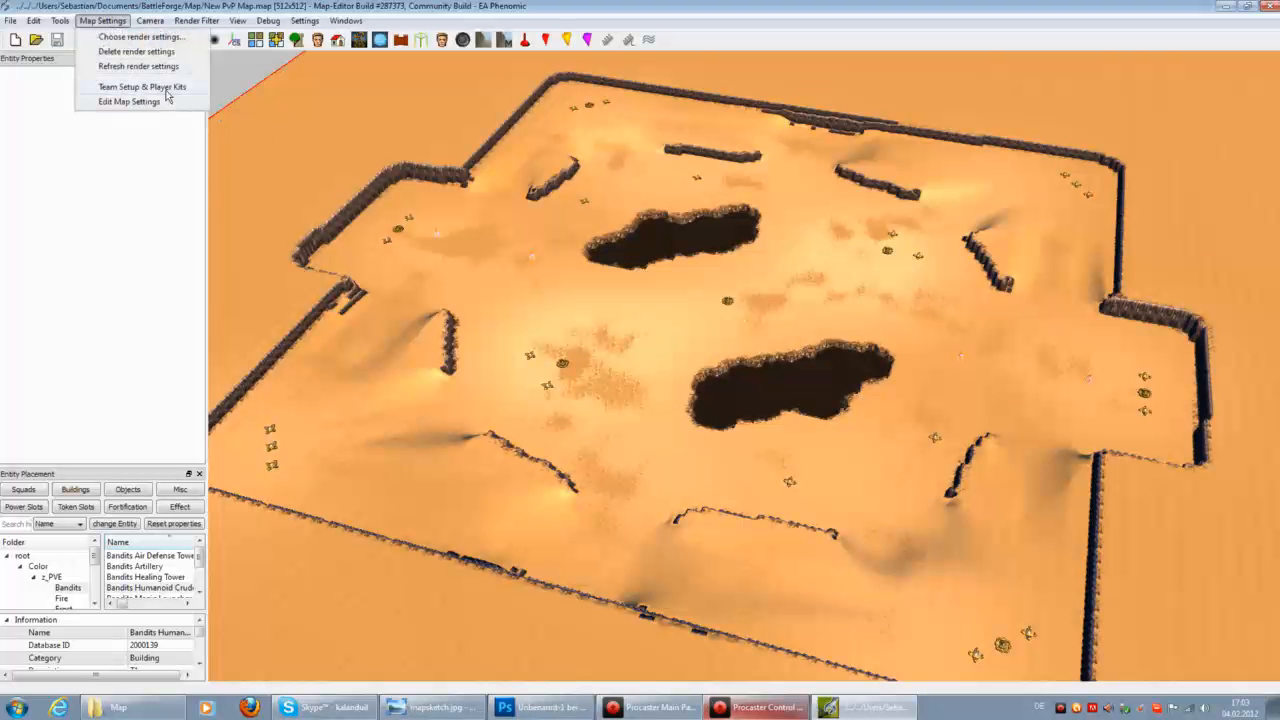
{"action": "mouse_move", "coordinate": [165, 25]}
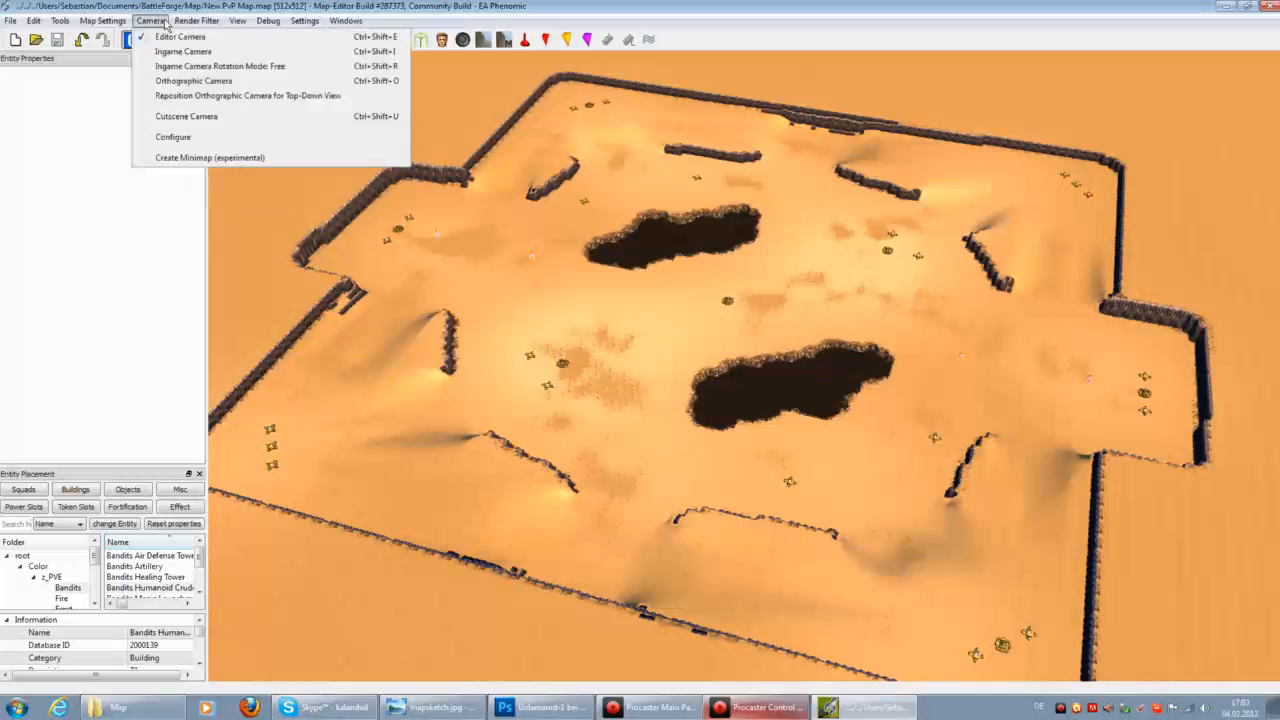
{"action": "left_click", "coordinate": [191, 157]}
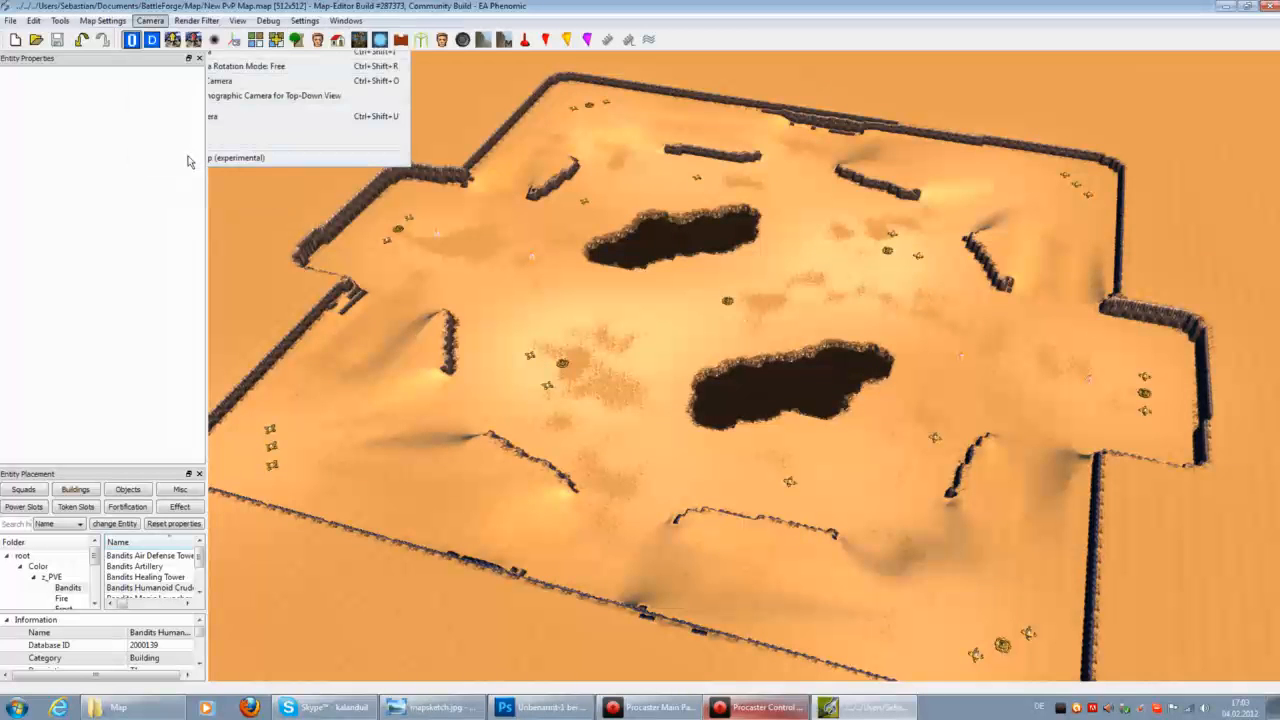
Hide Entity Properties and Entity Placement so that the map fills the whole editor window.
{"action": "left_click", "coordinate": [199, 58]}
{"action": "left_click", "coordinate": [199, 58]}
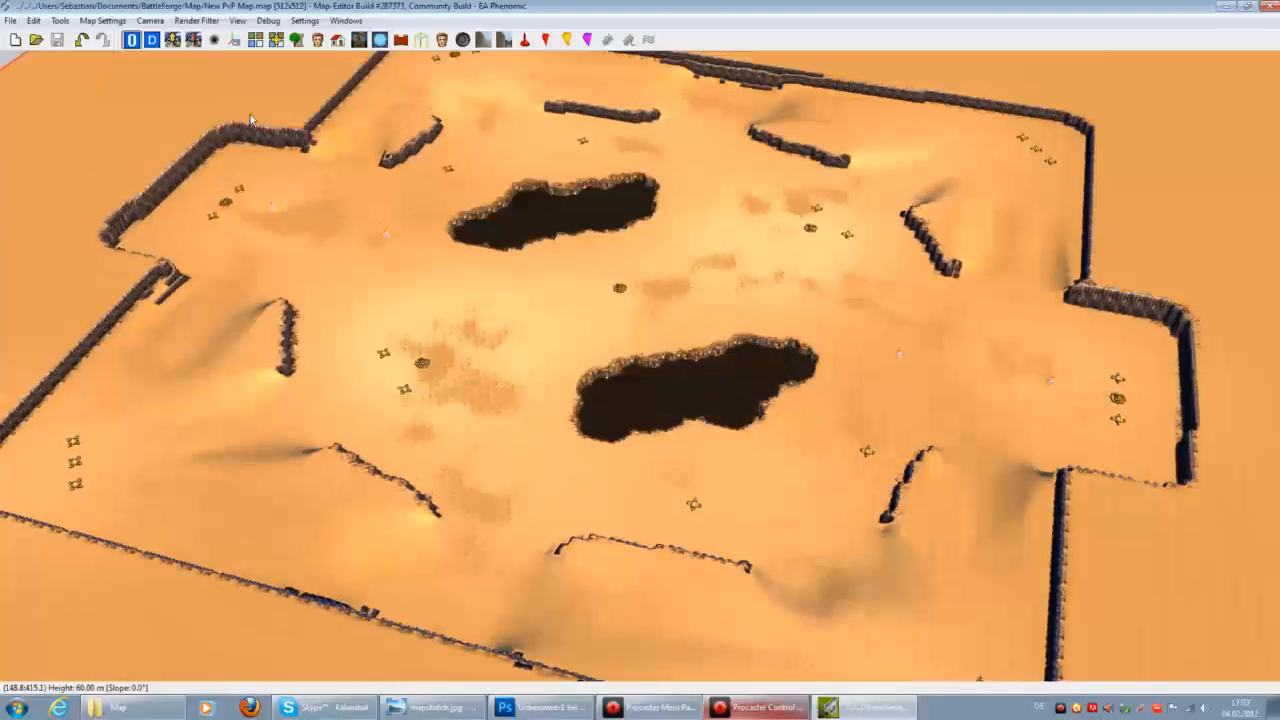
Reframe the map so the whole playable area is visible and run the experimental minimap creation.
{"action": "scroll", "coordinate": [388, 294], "scroll_direction": "down", "scroll_amount": 1}
{"action": "key", "text": "Left"}
{"action": "scroll", "coordinate": [388, 294], "scroll_direction": "up", "scroll_amount": 1}
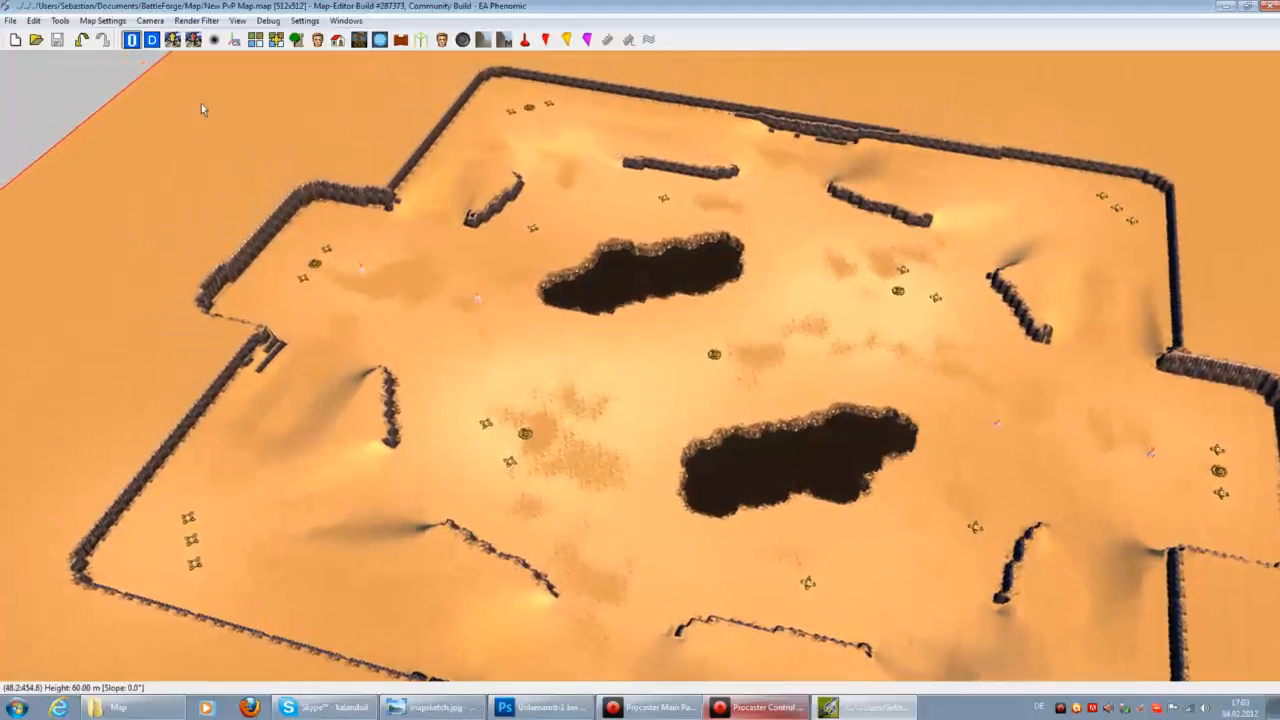
{"action": "left_click", "coordinate": [150, 20]}
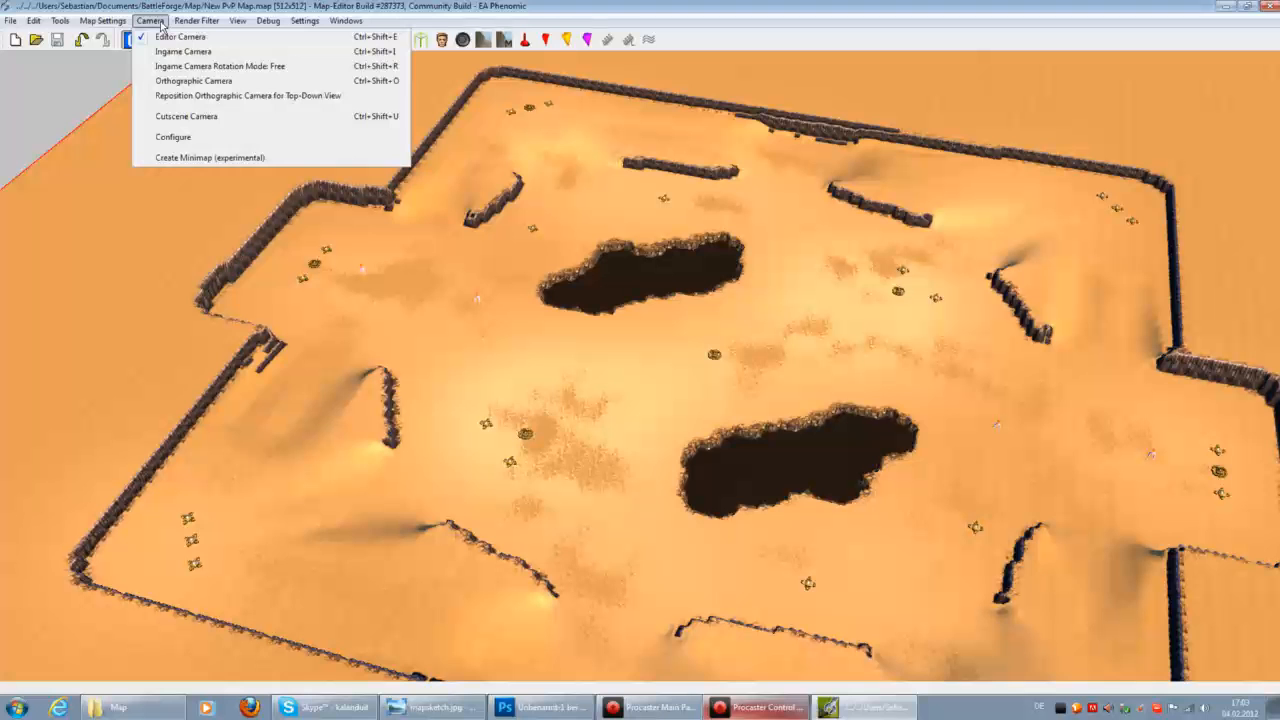
{"action": "left_click", "coordinate": [236, 160]}
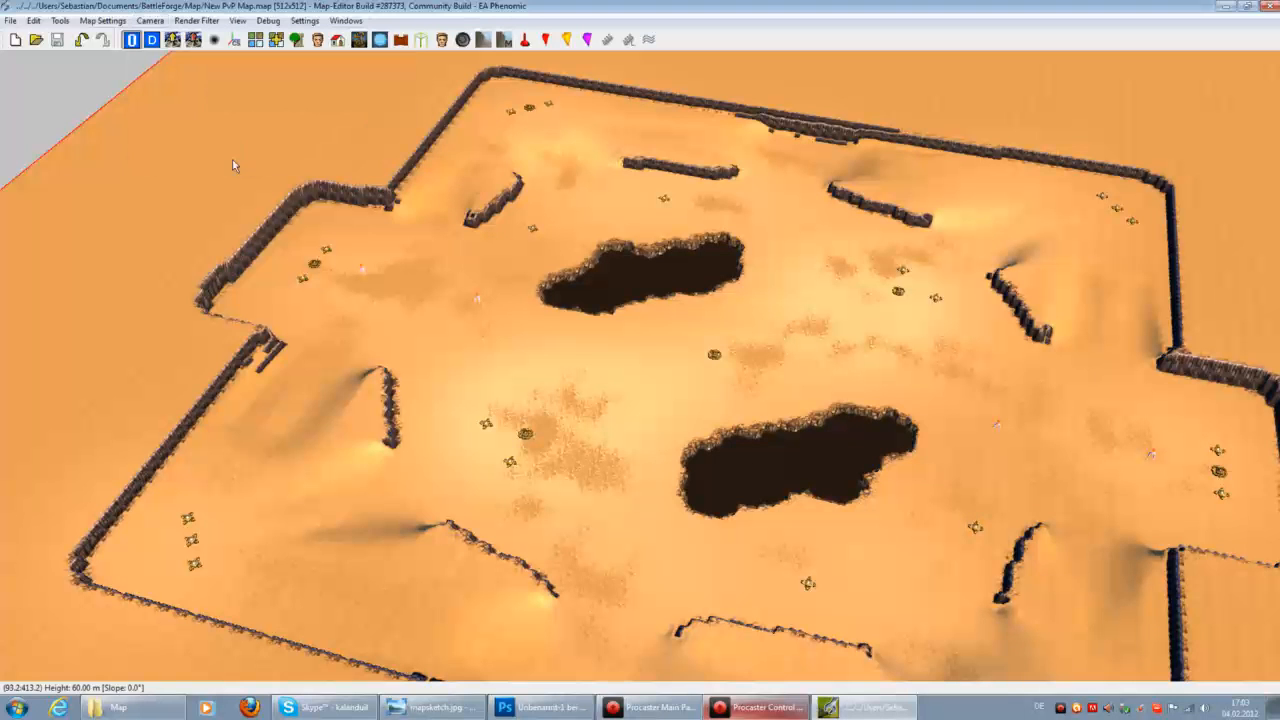
Switch to the BattleForge Map folder in Windows Explorer and sort its contents by modification date, newest first.
{"action": "left_click", "coordinate": [152, 716]}
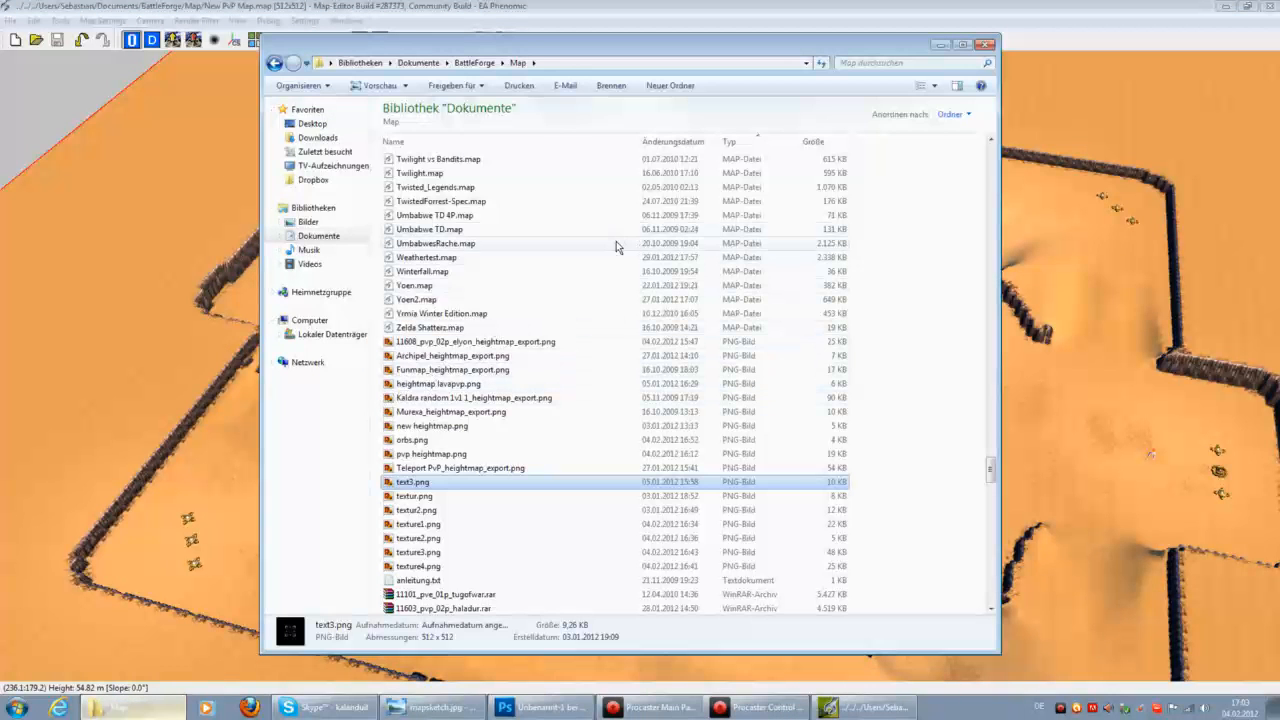
{"action": "key", "text": "Home"}
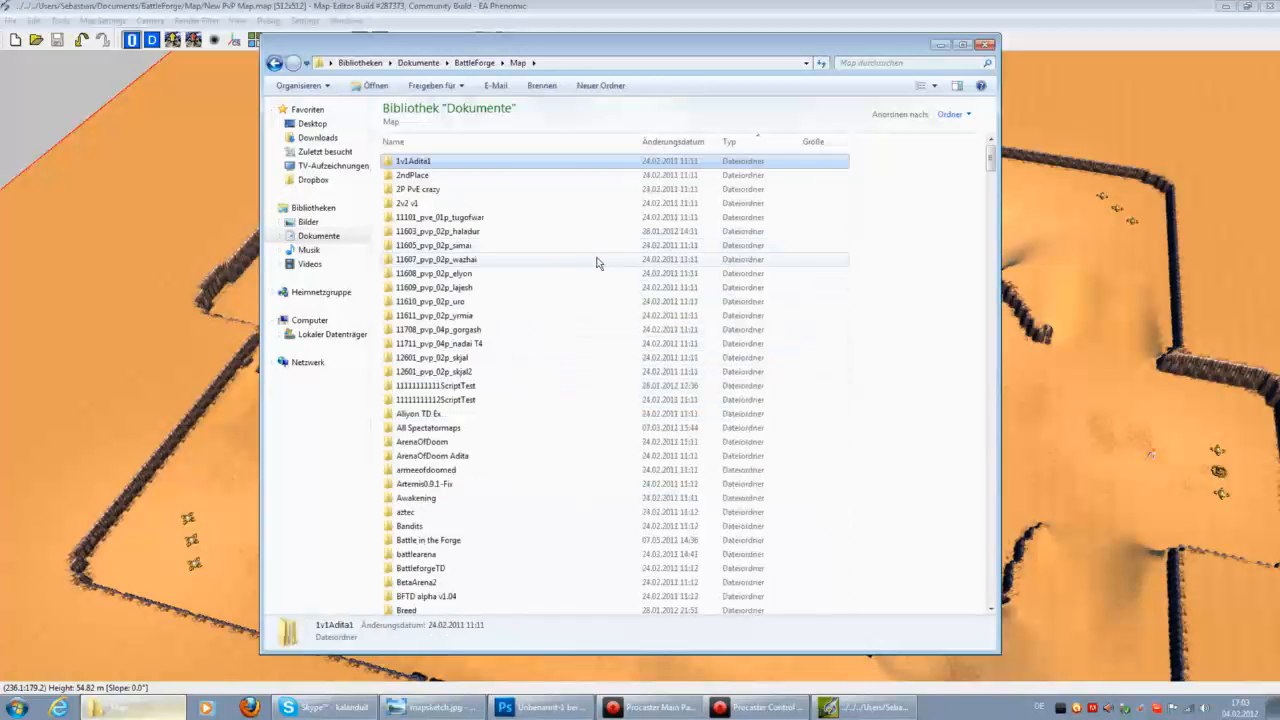
{"action": "left_click", "coordinate": [676, 142]}
{"action": "left_click", "coordinate": [676, 142]}
{"action": "left_click", "coordinate": [663, 140]}
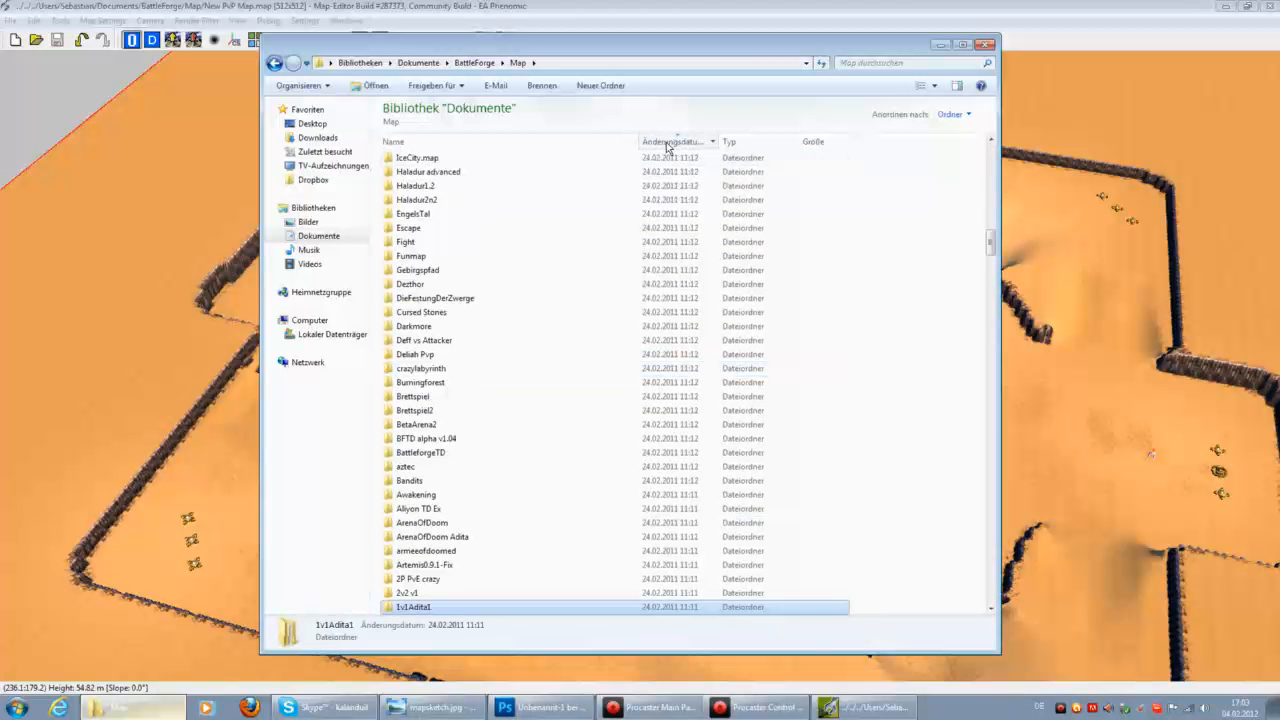
{"action": "left_click", "coordinate": [457, 228]}
{"action": "key", "text": "Home"}
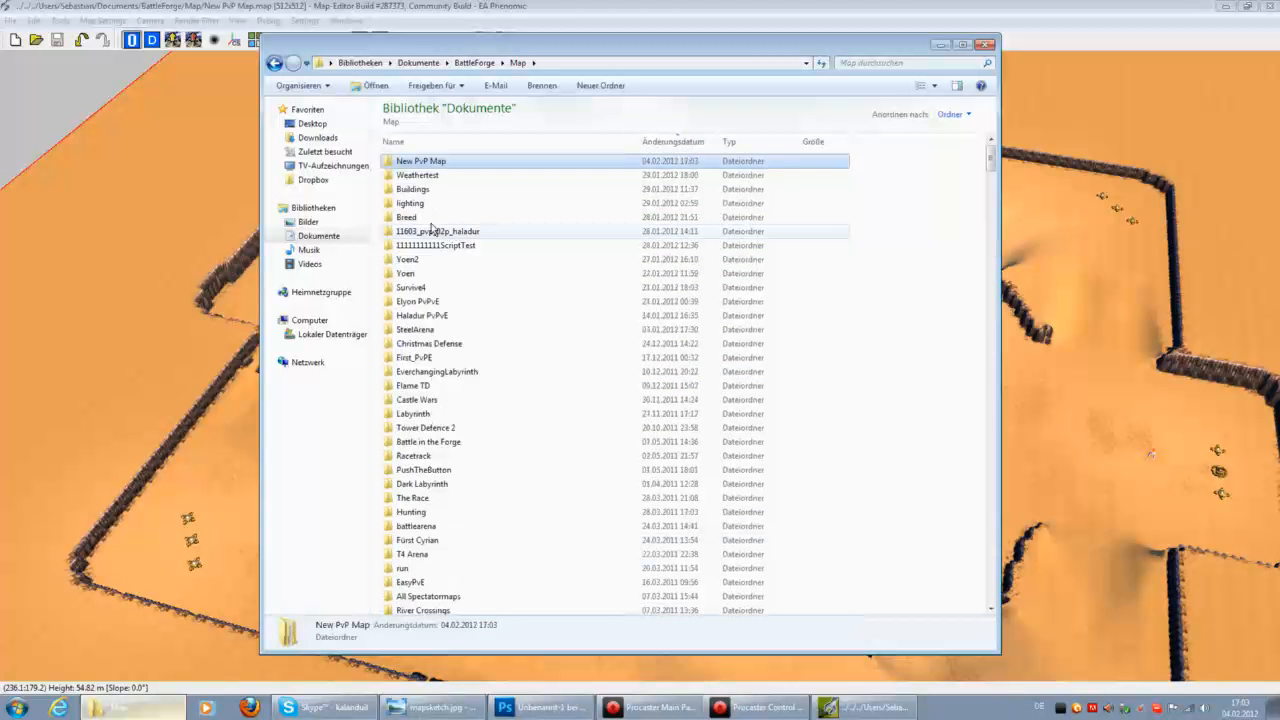
Open minimap.bmp from the UI folder of New PvP Map in Photoshop.
{"action": "double_click", "coordinate": [422, 160]}
{"action": "double_click", "coordinate": [401, 162]}
{"action": "left_click", "coordinate": [425, 162]}
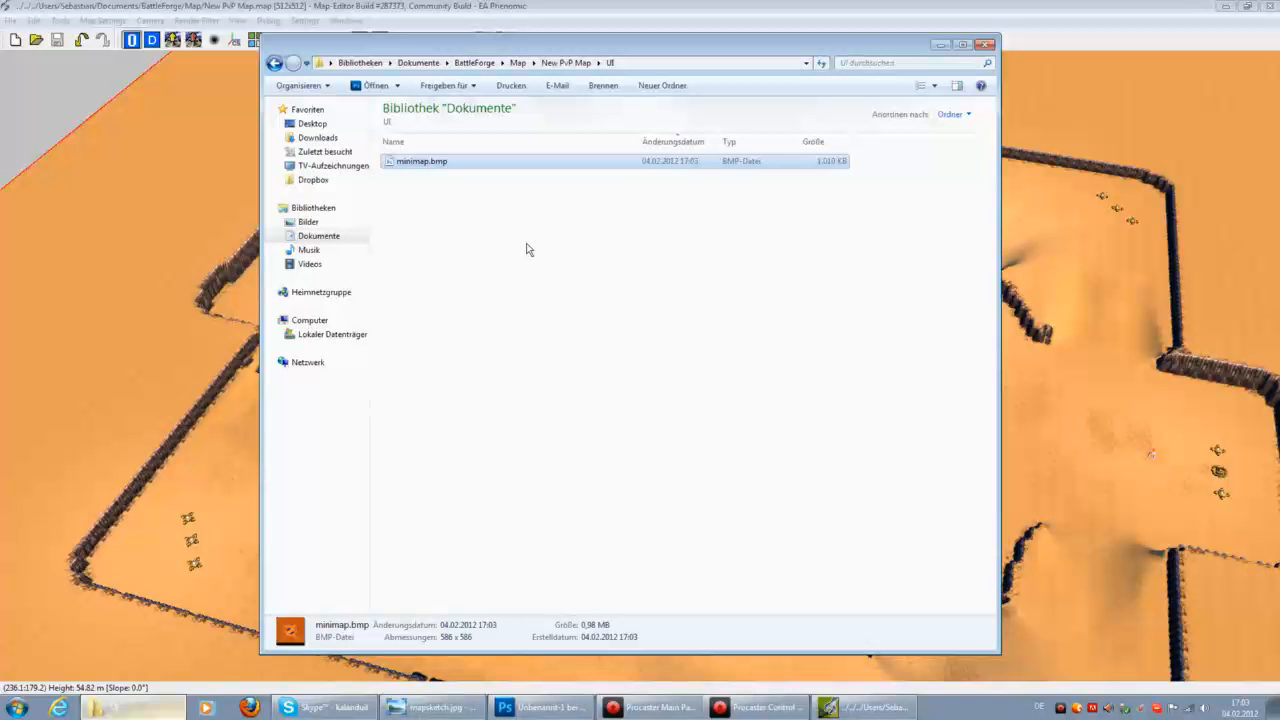
{"action": "key", "text": "Return"}
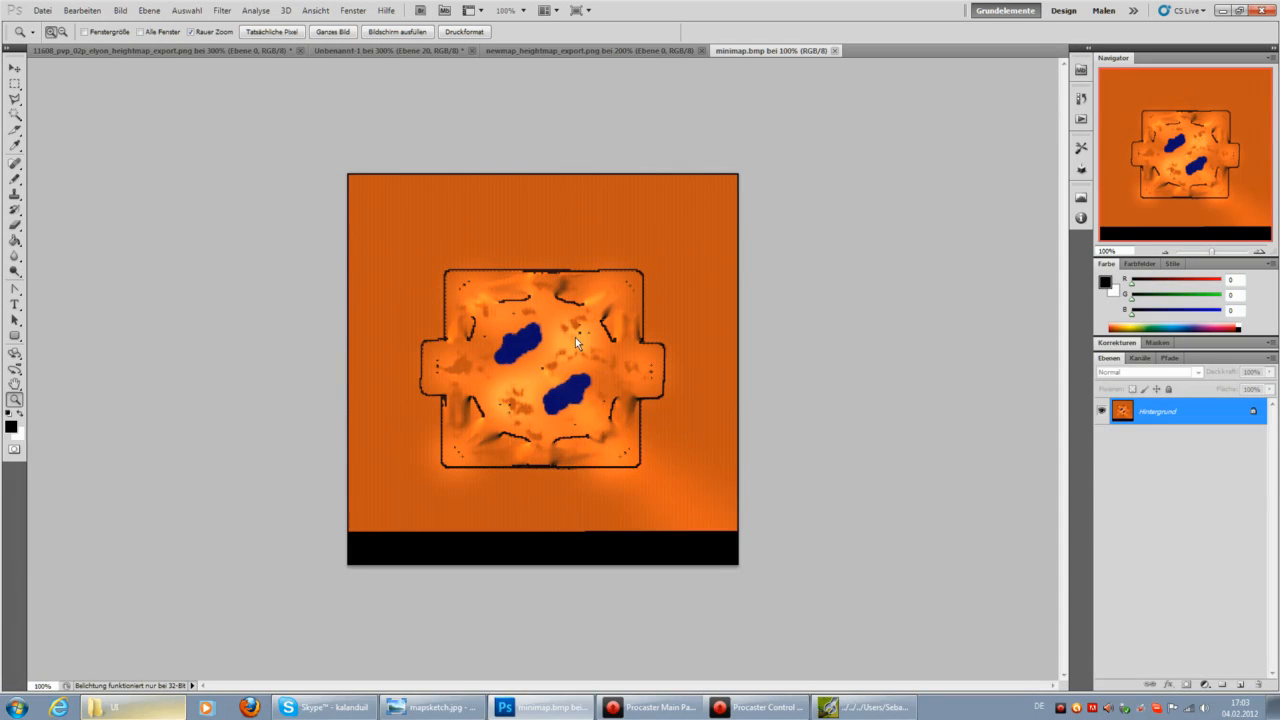
Switch back to the BattleForge map editor and toggle the render filter for the whole map.
{"action": "left_click", "coordinate": [860, 712]}
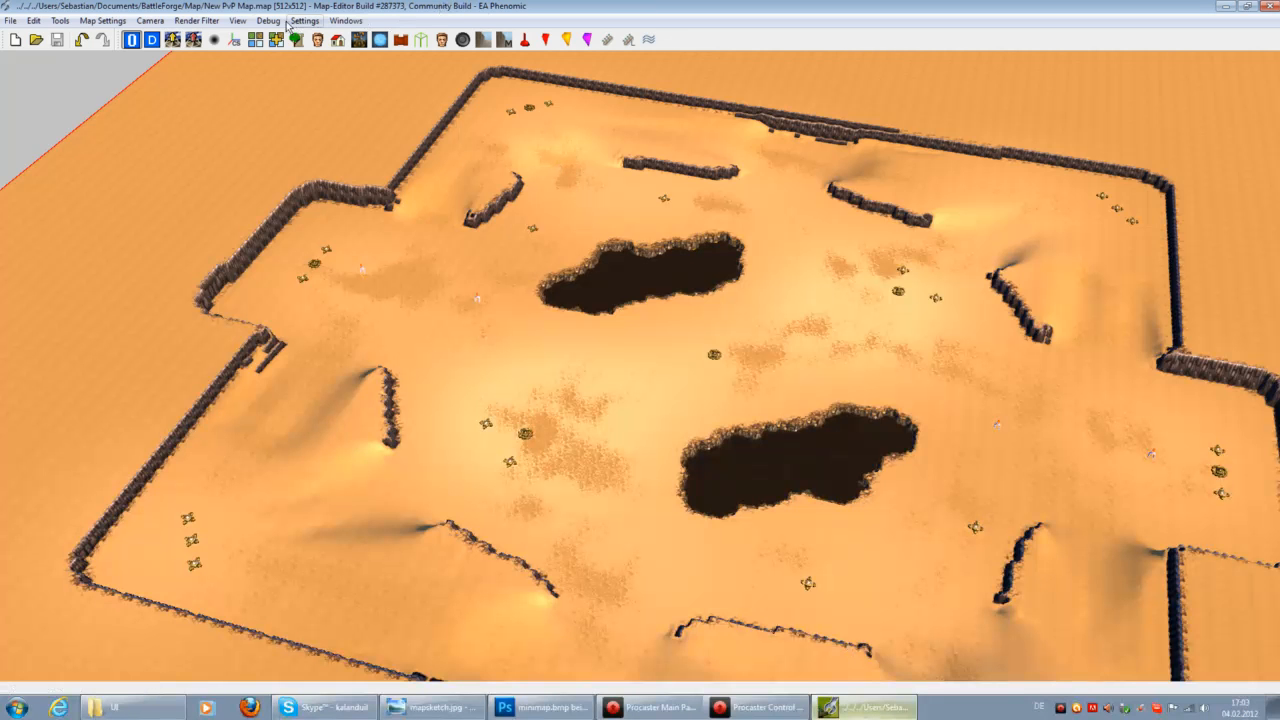
{"action": "left_click", "coordinate": [210, 22]}
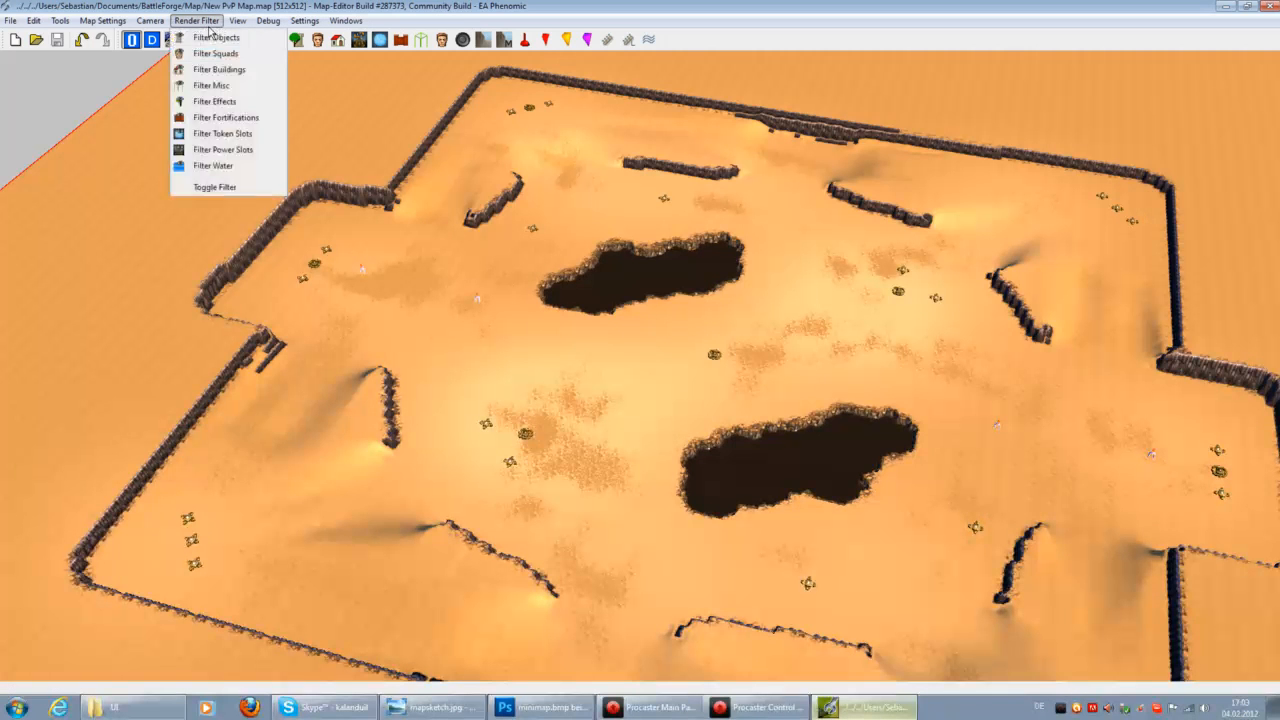
{"action": "left_click", "coordinate": [212, 188]}
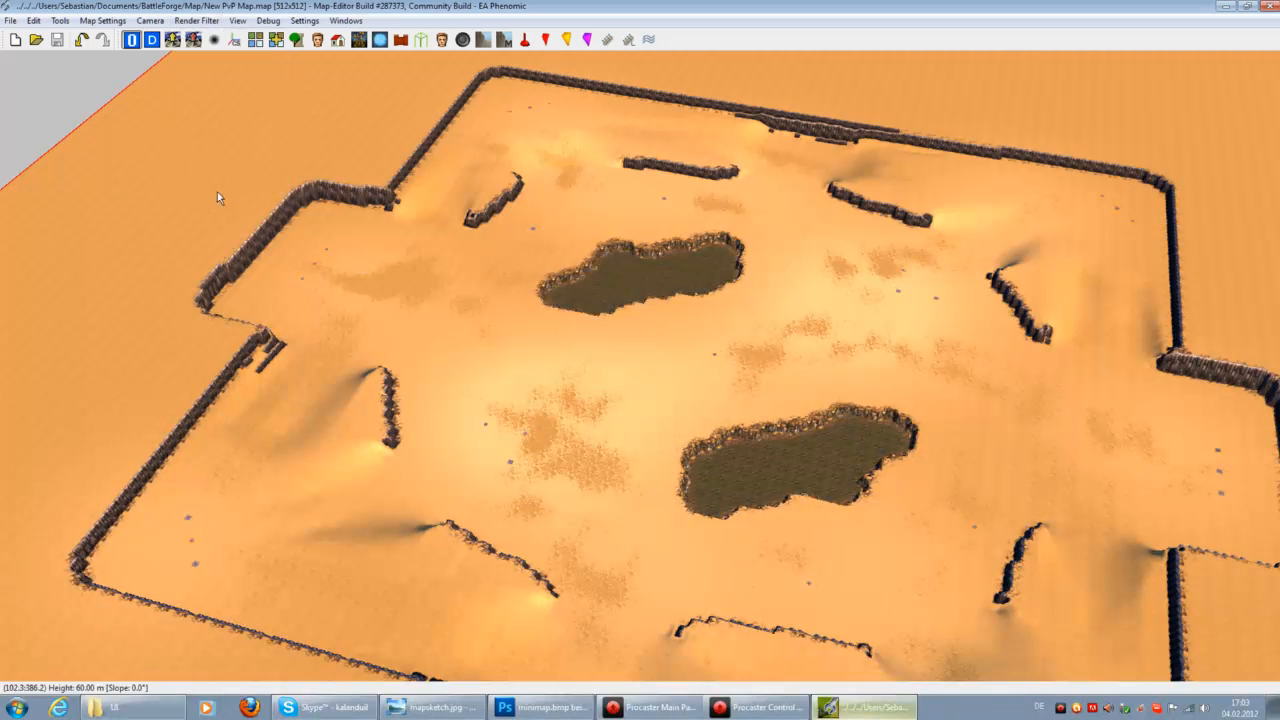
Show the Texture Tool, delete the topmost New Texture Layer above the stones layer, and save the map.
{"action": "right_click", "coordinate": [993, 41]}
{"action": "left_click", "coordinate": [1036, 100]}
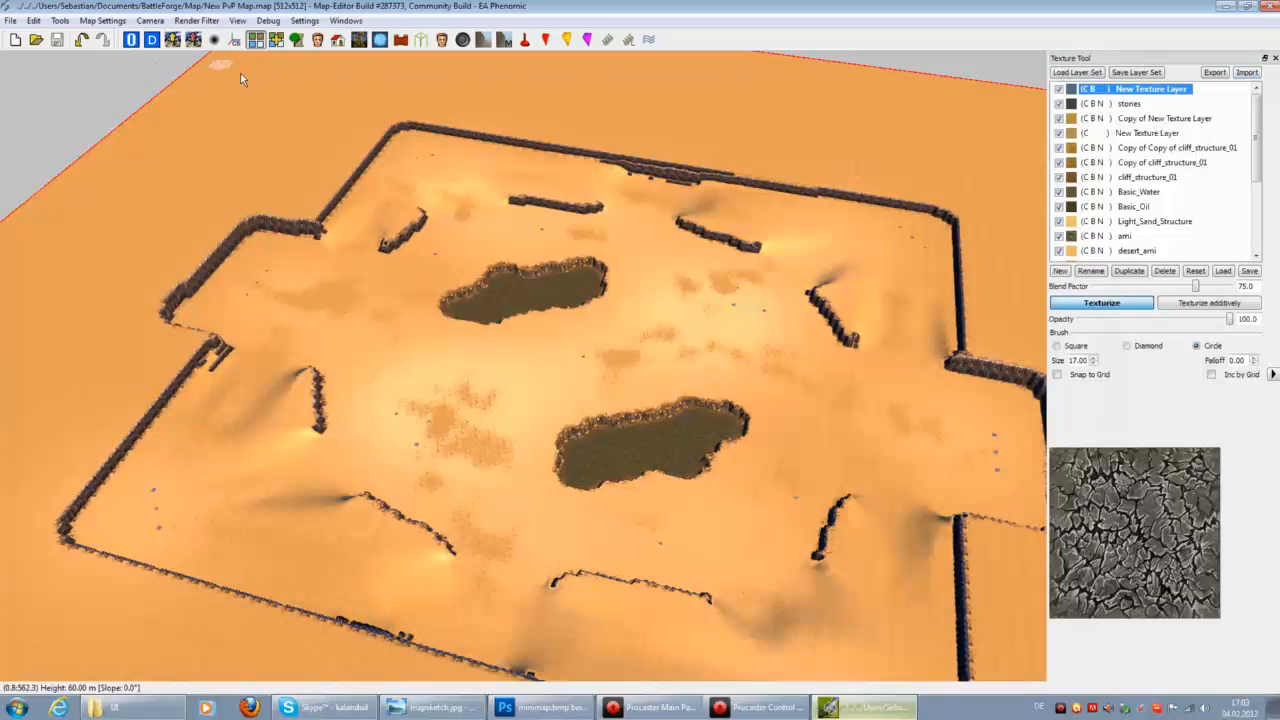
{"action": "left_click", "coordinate": [1166, 272]}
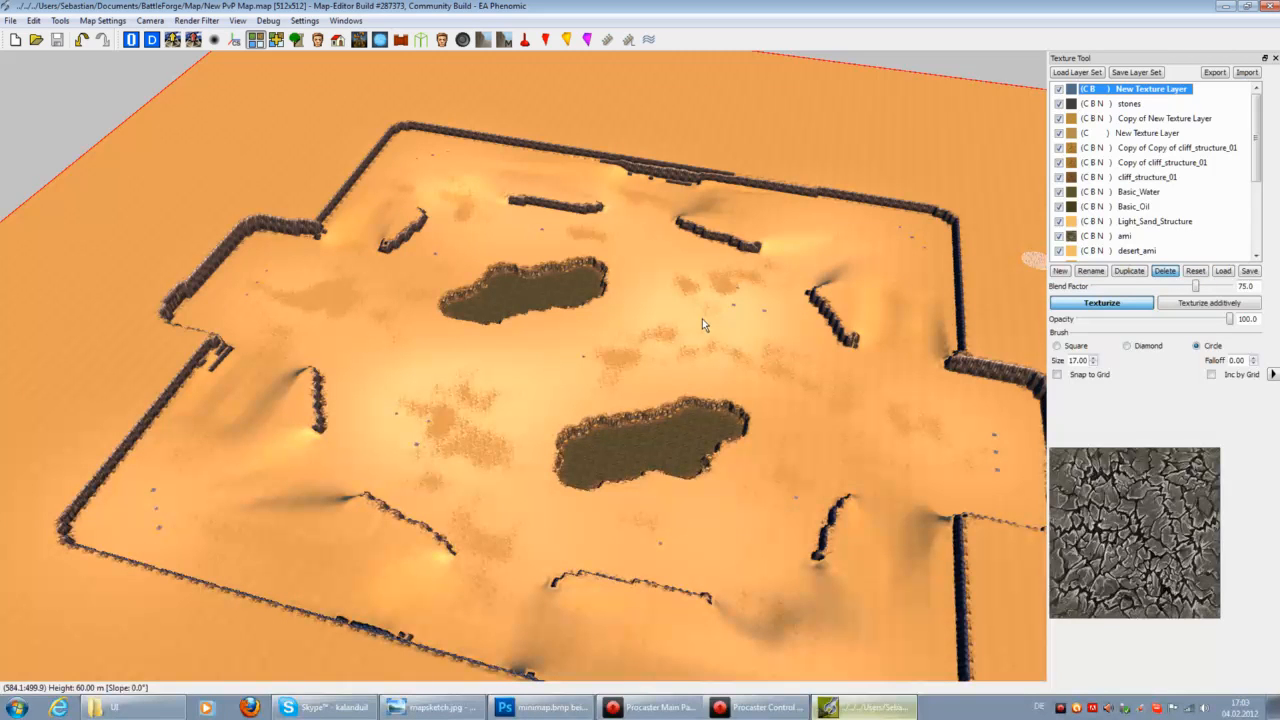
{"action": "left_click", "coordinate": [57, 39]}
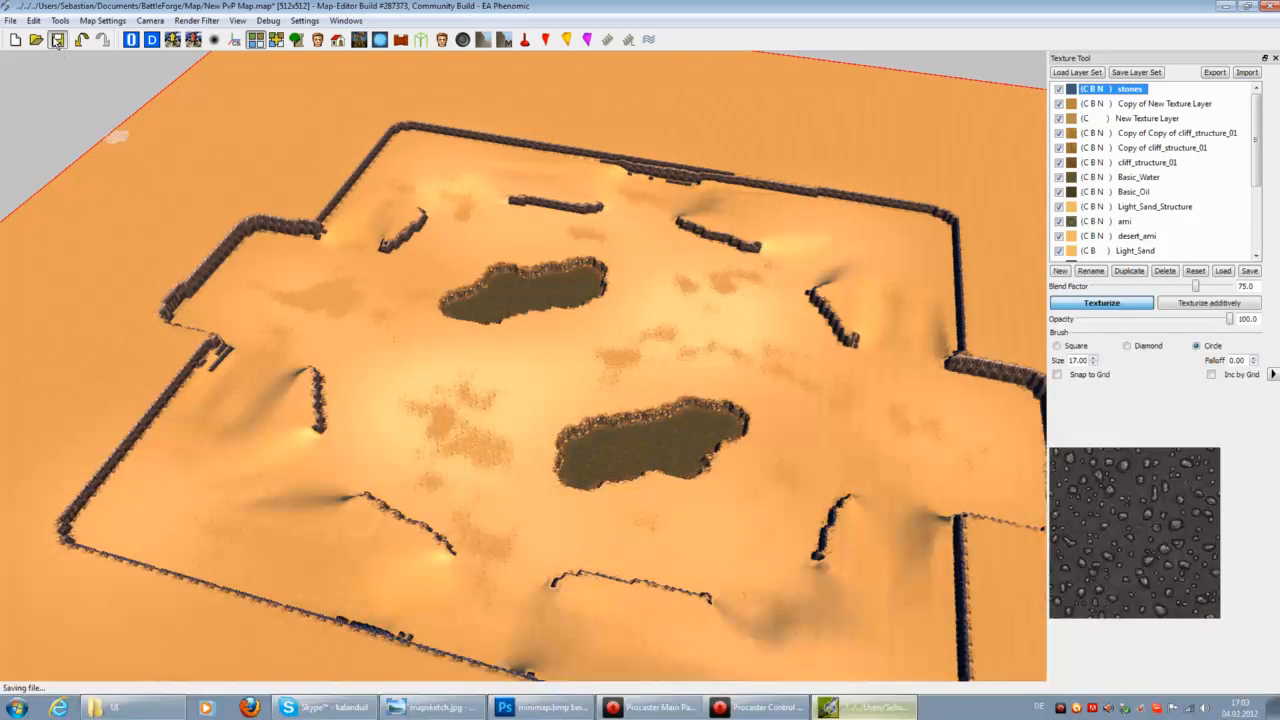
Recreate the experimental minimap and reload the changed minimap.bmp in Photoshop.
{"action": "left_click", "coordinate": [102, 20]}
{"action": "left_click", "coordinate": [218, 159]}
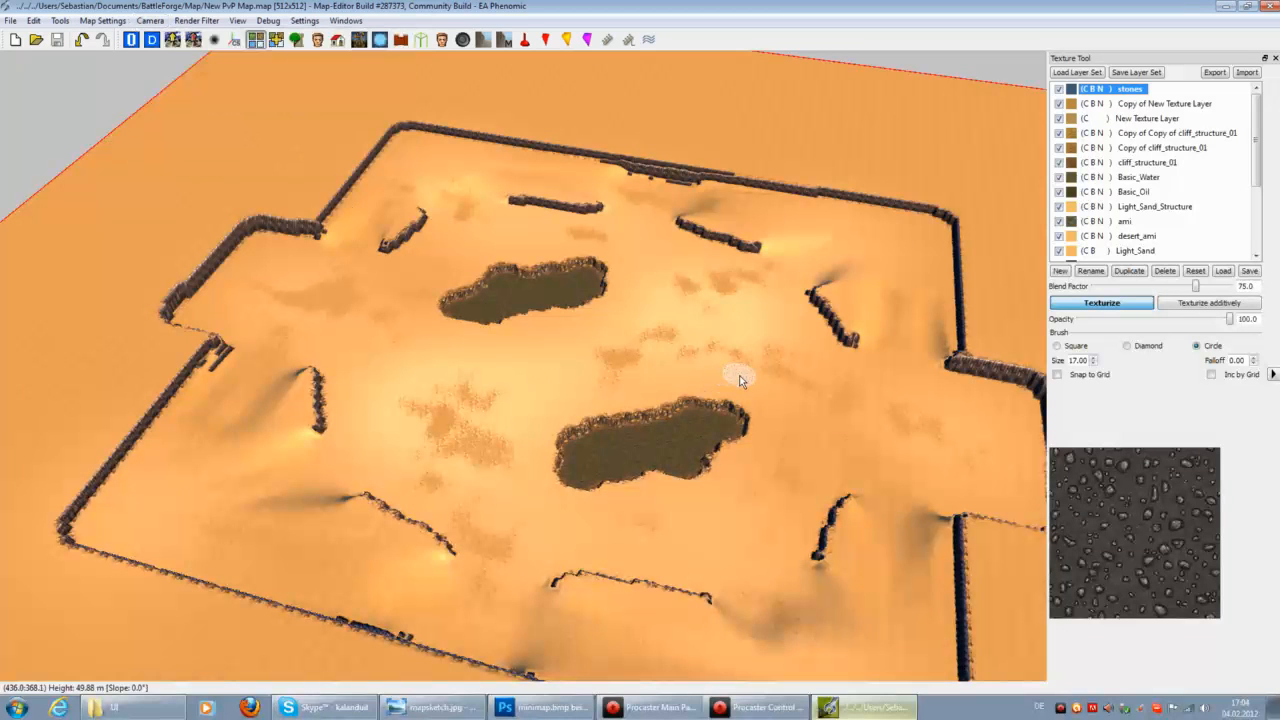
{"action": "left_click", "coordinate": [540, 707]}
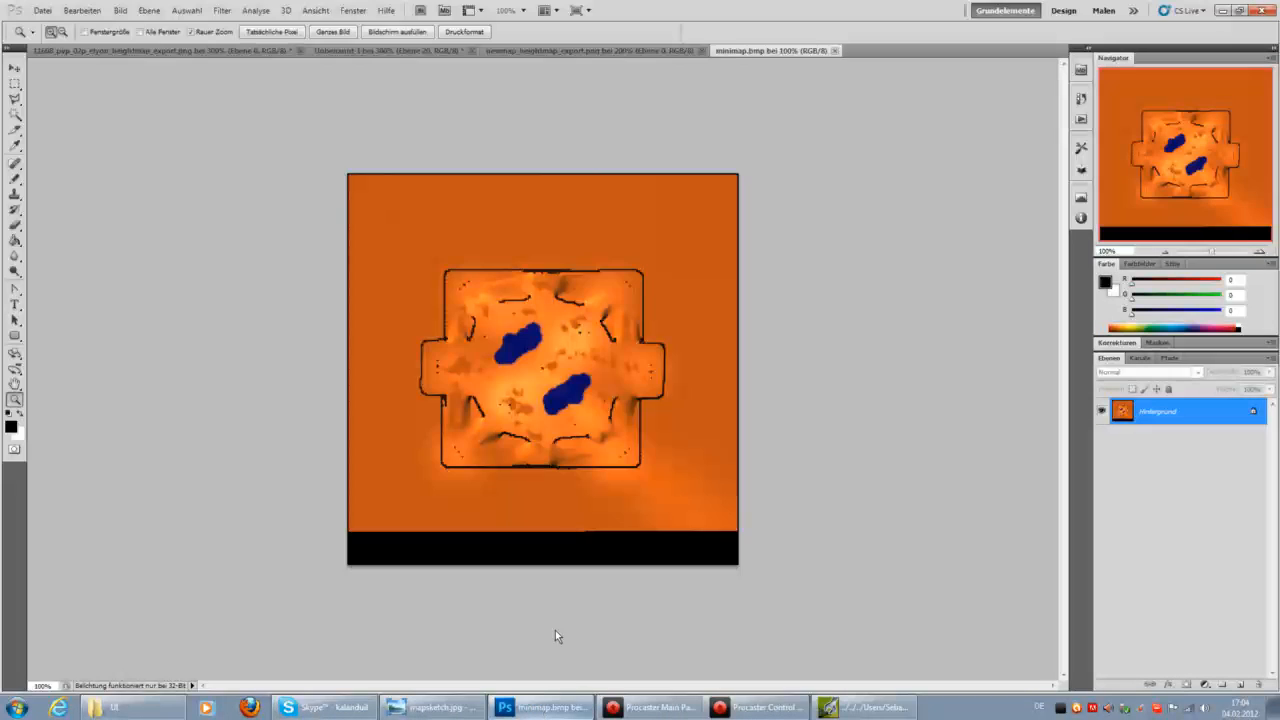
{"action": "left_click", "coordinate": [420, 710]}
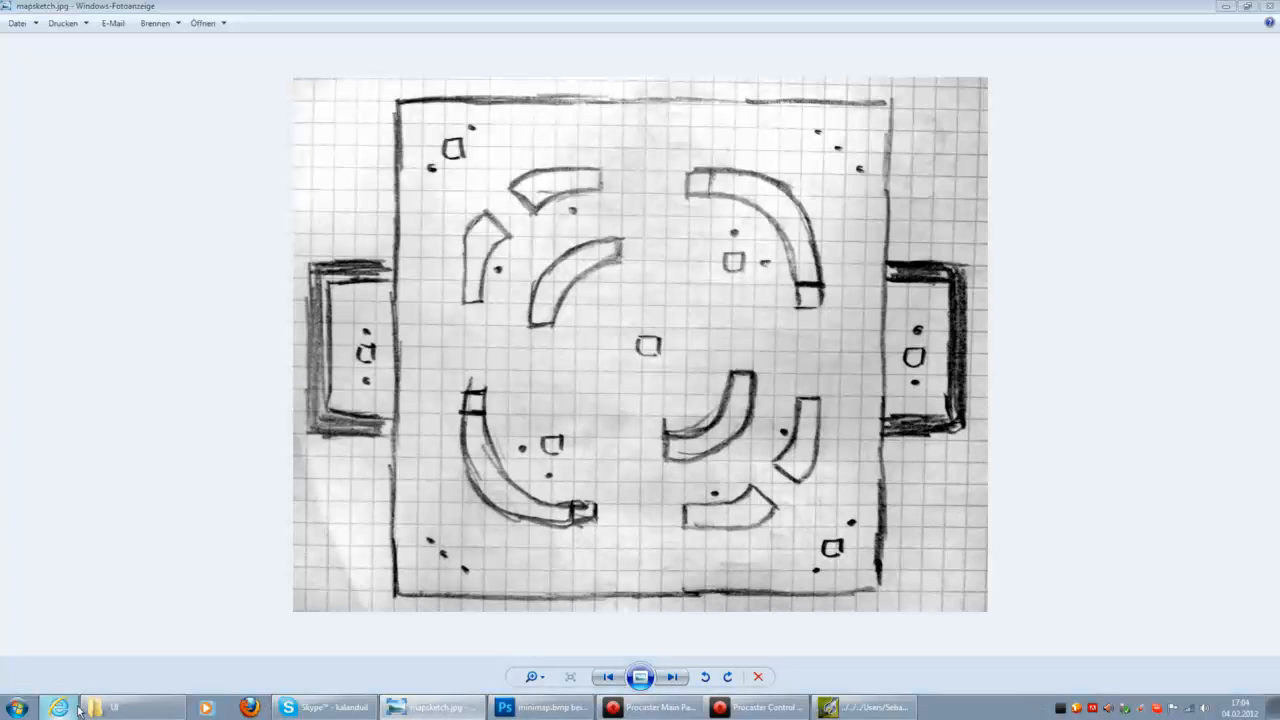
{"action": "left_click", "coordinate": [95, 707]}
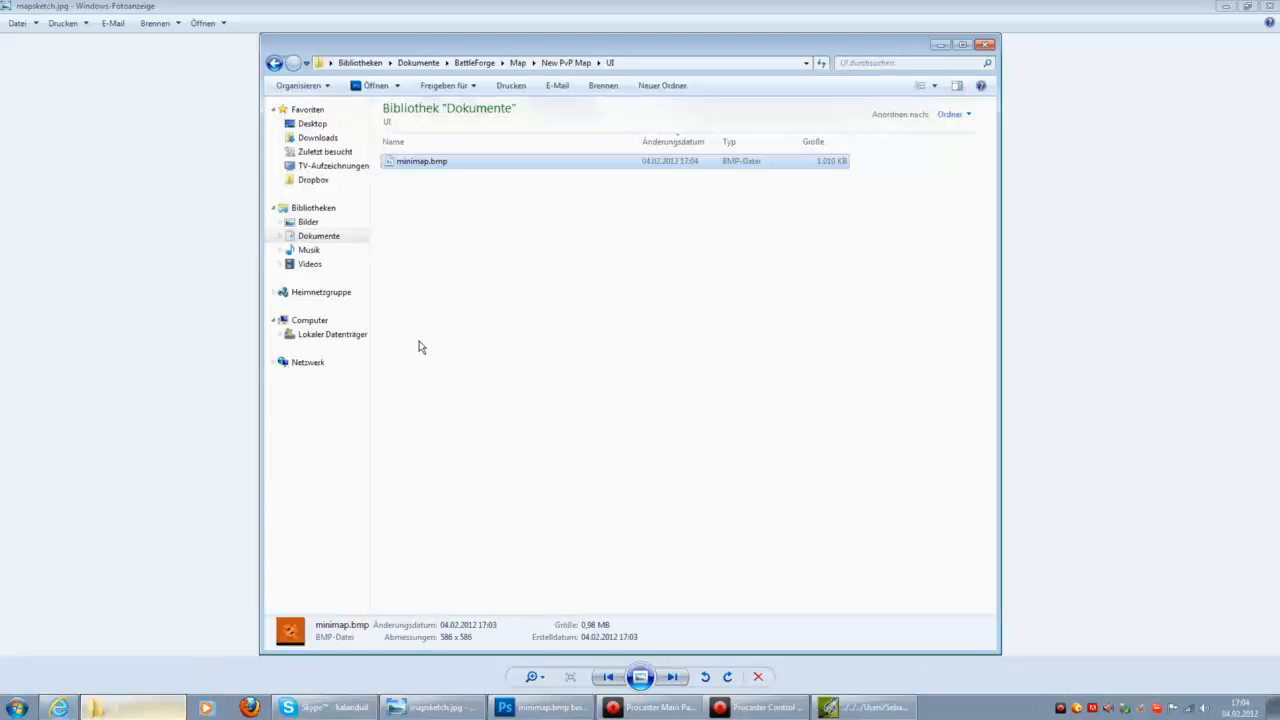
{"action": "right_click", "coordinate": [427, 157]}
{"action": "double_click", "coordinate": [444, 161]}
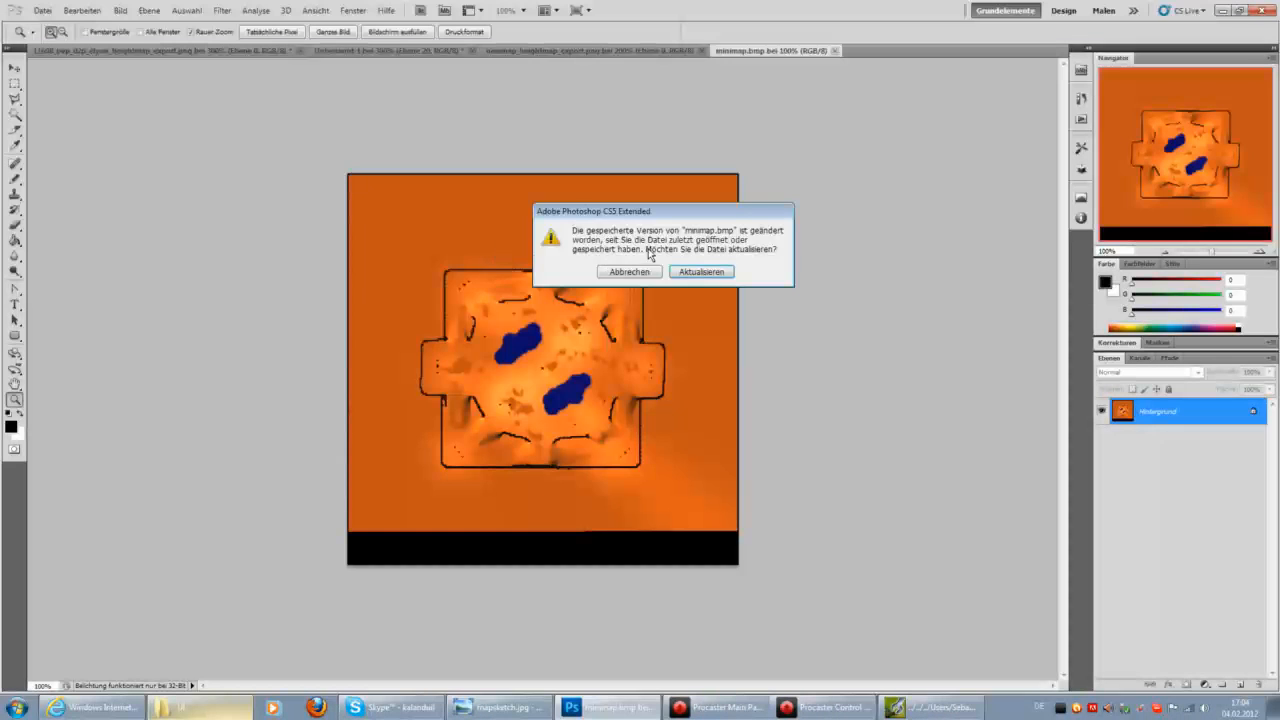
{"action": "left_click", "coordinate": [690, 273]}
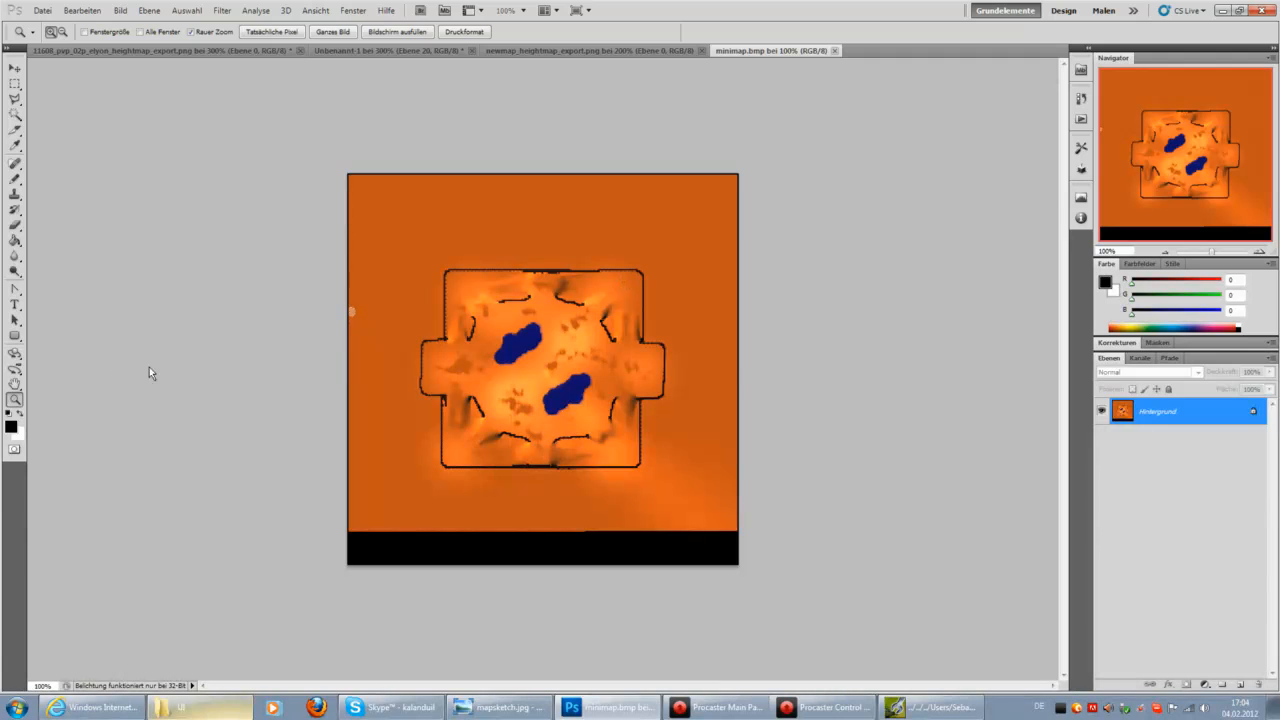
Retouch the light spot at the minimap's left edge using a smaller, content-aware Spot Healing Brush.
{"action": "left_click", "coordinate": [15, 164]}
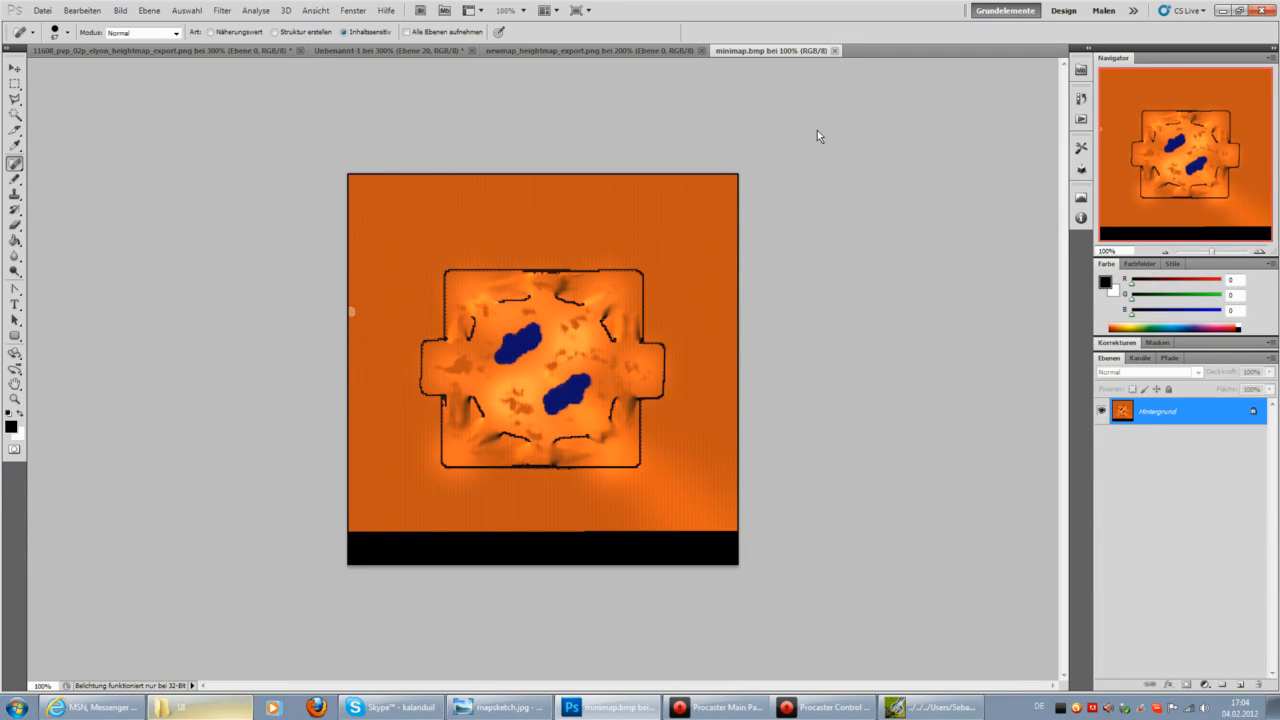
{"action": "left_click", "coordinate": [38, 10]}
{"action": "left_click", "coordinate": [400, 337]}
{"action": "right_click", "coordinate": [406, 307]}
{"action": "left_click", "coordinate": [436, 331]}
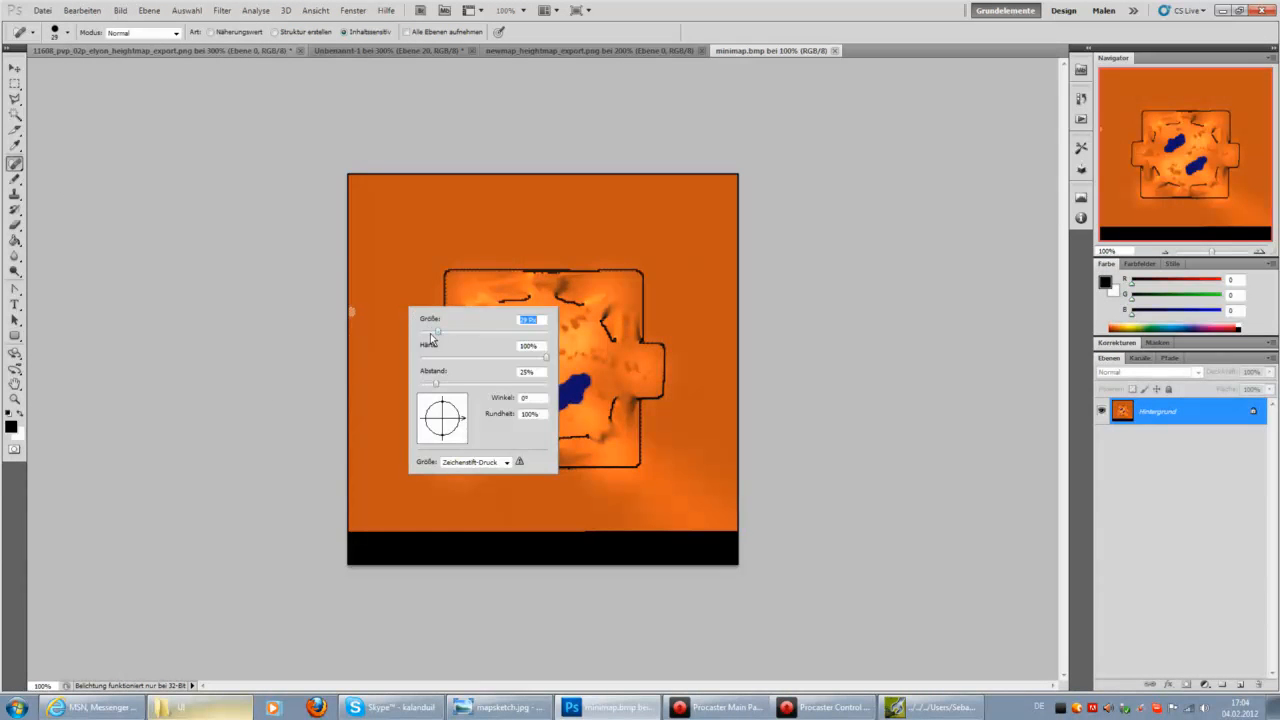
{"action": "left_click", "coordinate": [351, 311]}
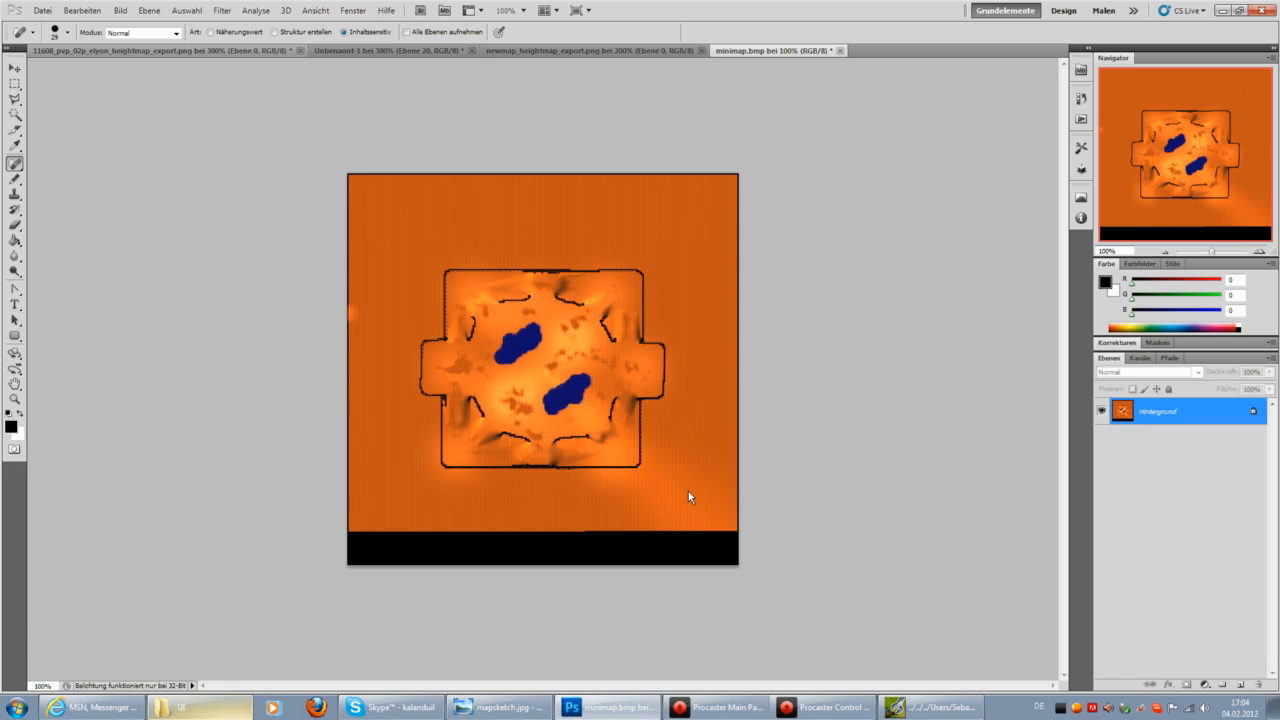
Save the minimap in JPEG format as minimap.jpg in the map's UI folder.
{"action": "left_click", "coordinate": [42, 10]}
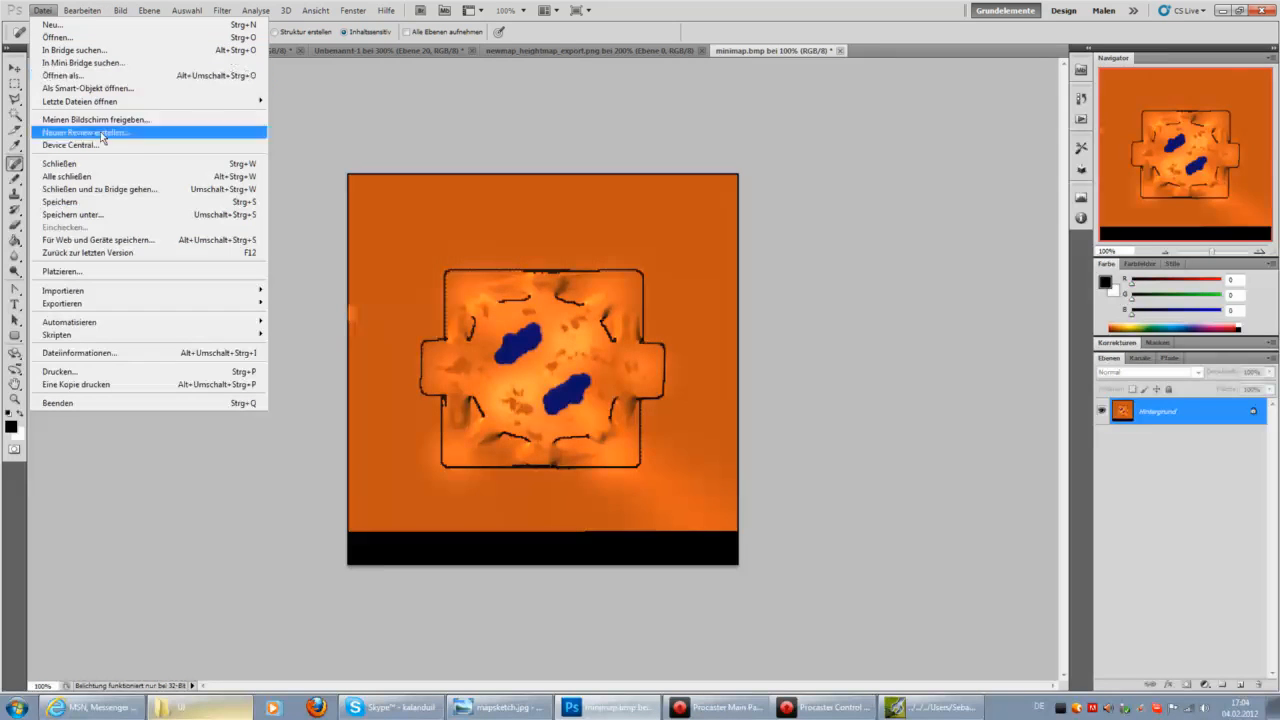
{"action": "left_click", "coordinate": [86, 211]}
{"action": "left_click", "coordinate": [714, 388]}
{"action": "left_click", "coordinate": [638, 490]}
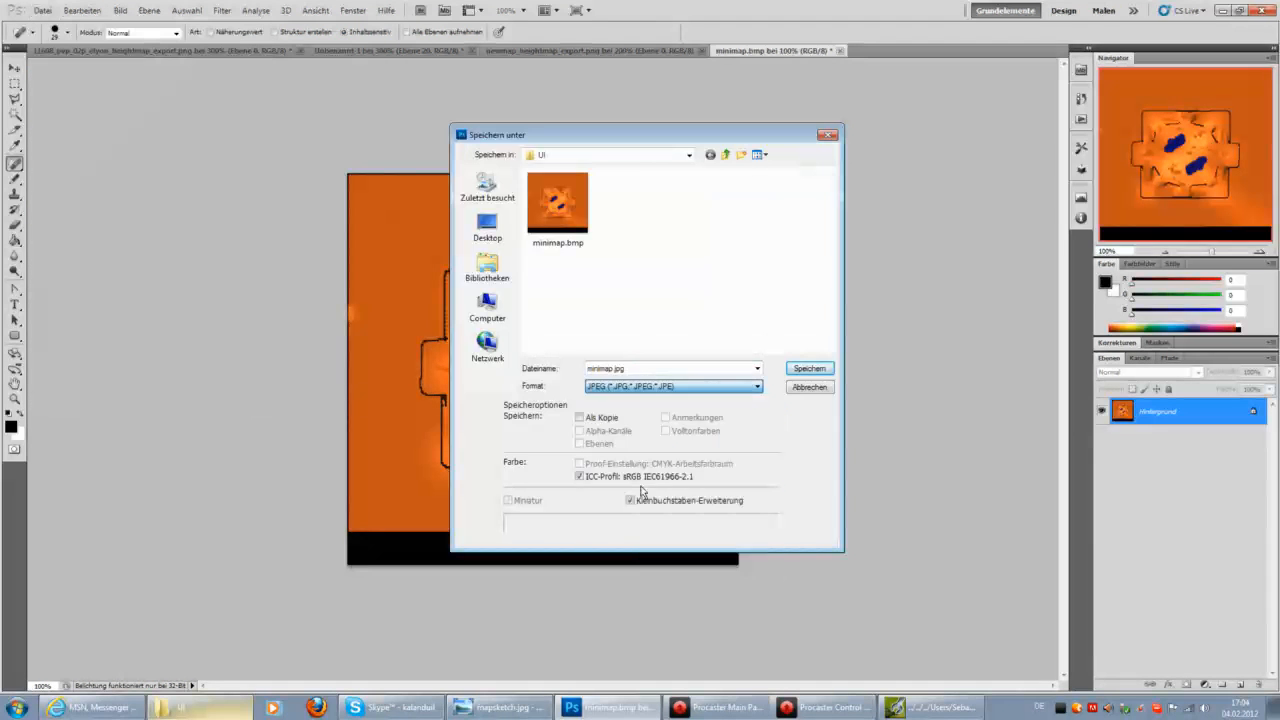
{"action": "left_click", "coordinate": [806, 370]}
{"action": "left_click", "coordinate": [722, 195]}
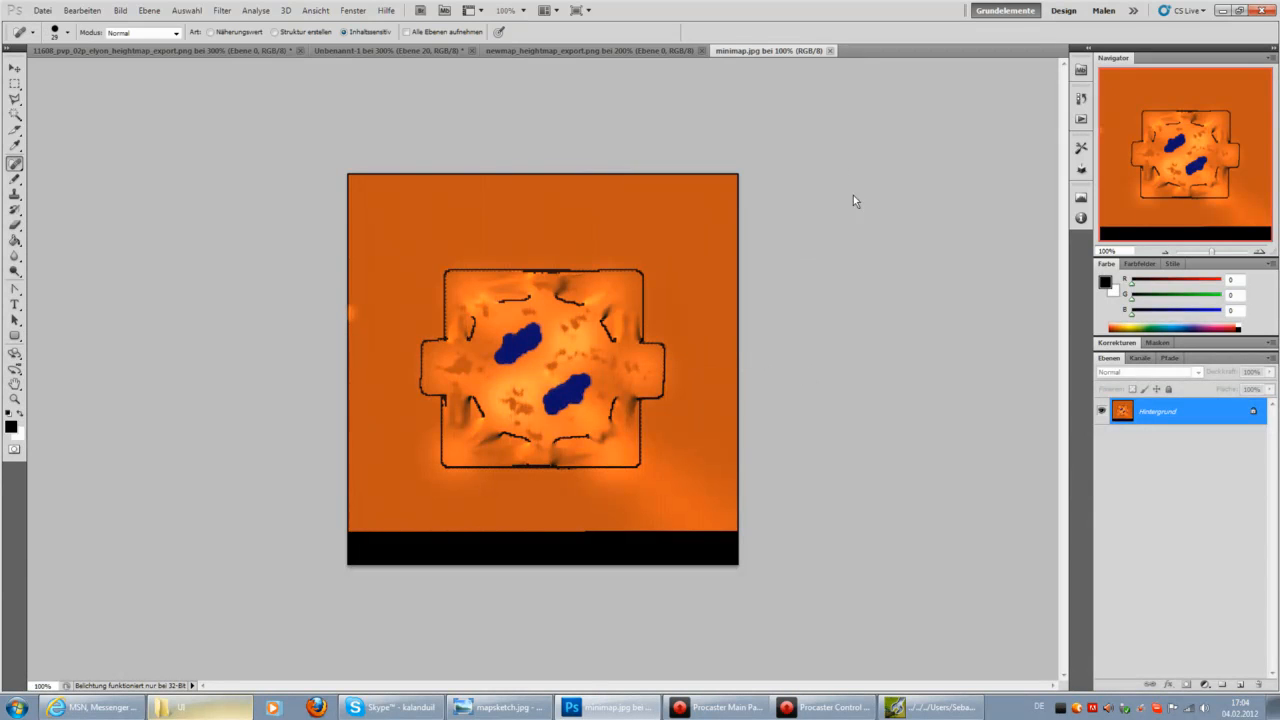
Switch to Windows Explorer and delete minimap.bmp from the UI folder of New PvP Map.
{"action": "left_click", "coordinate": [205, 707]}
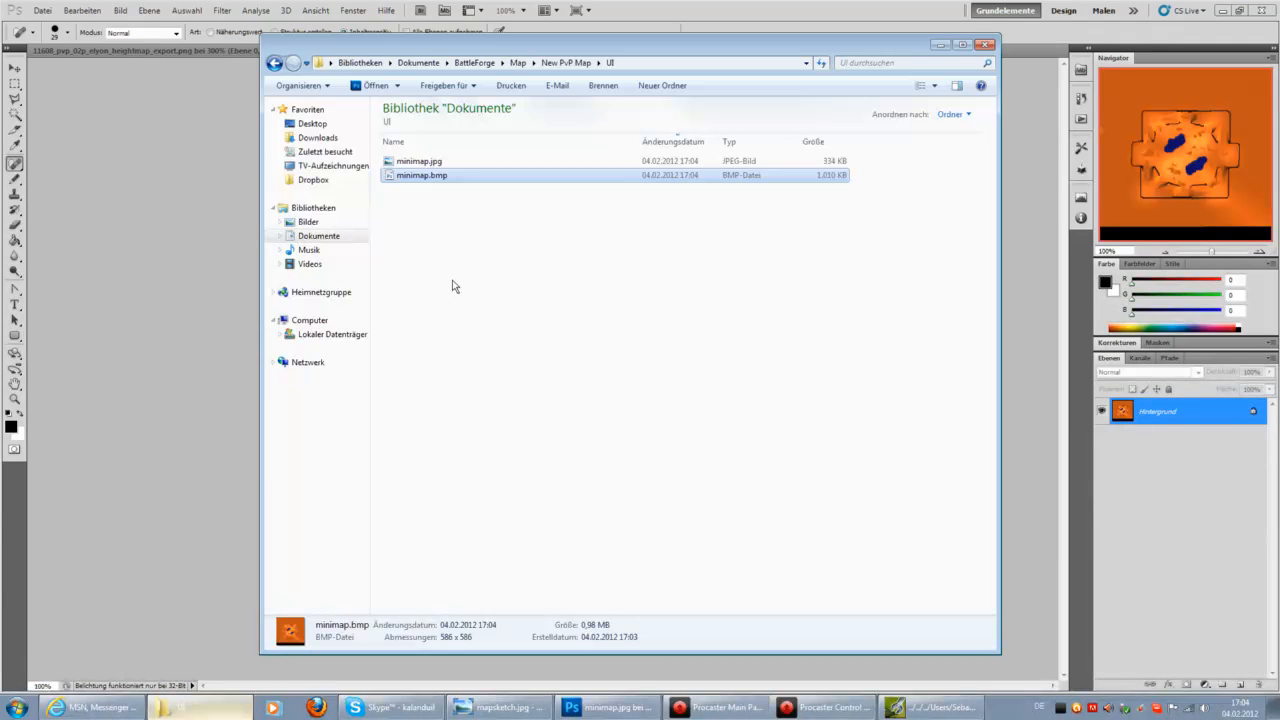
{"action": "left_click", "coordinate": [467, 250]}
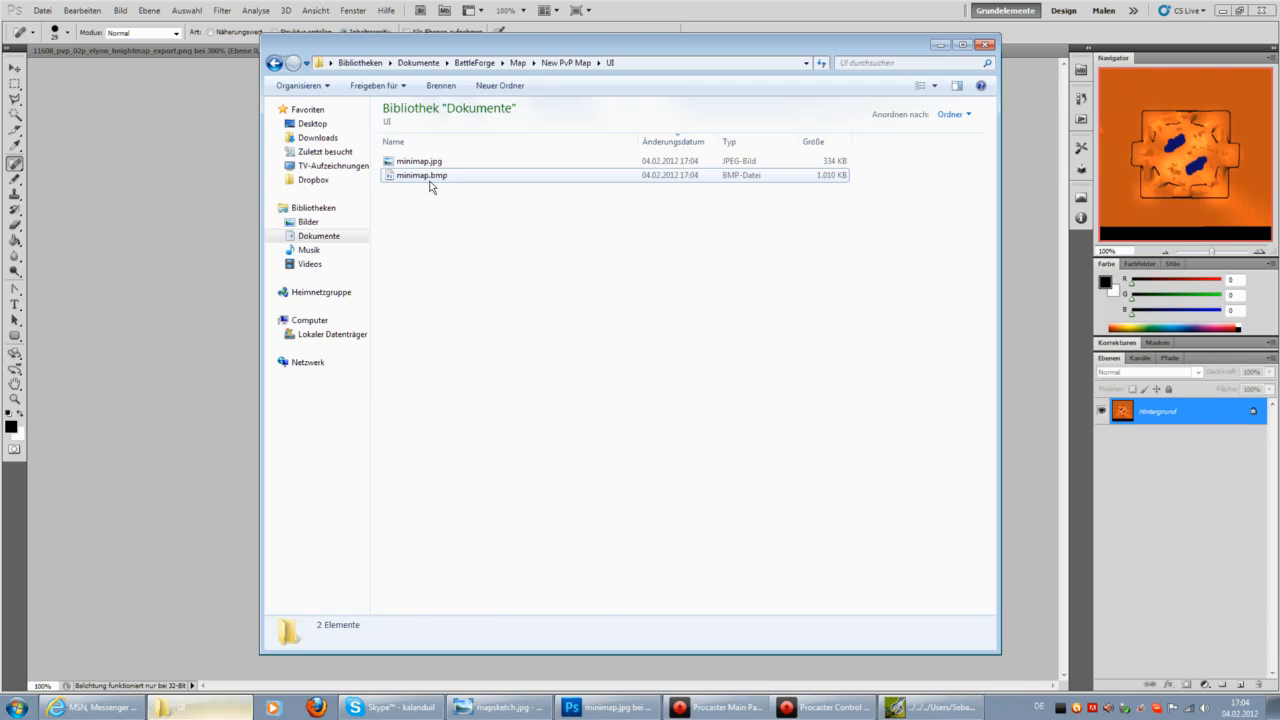
{"action": "left_click", "coordinate": [429, 178]}
{"action": "key", "text": "Delete"}
{"action": "key", "text": "Return"}
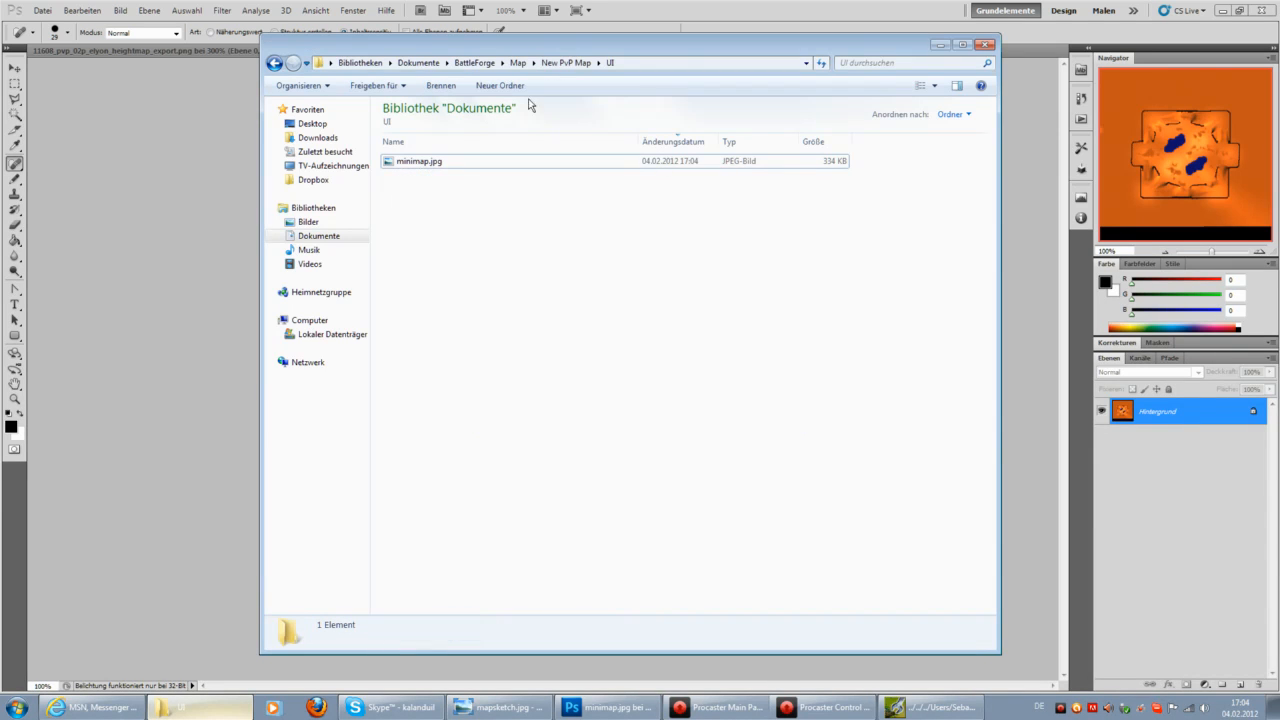
Copy description.xml from the UI folder of the Yoen2 map.
{"action": "left_click", "coordinate": [566, 63]}
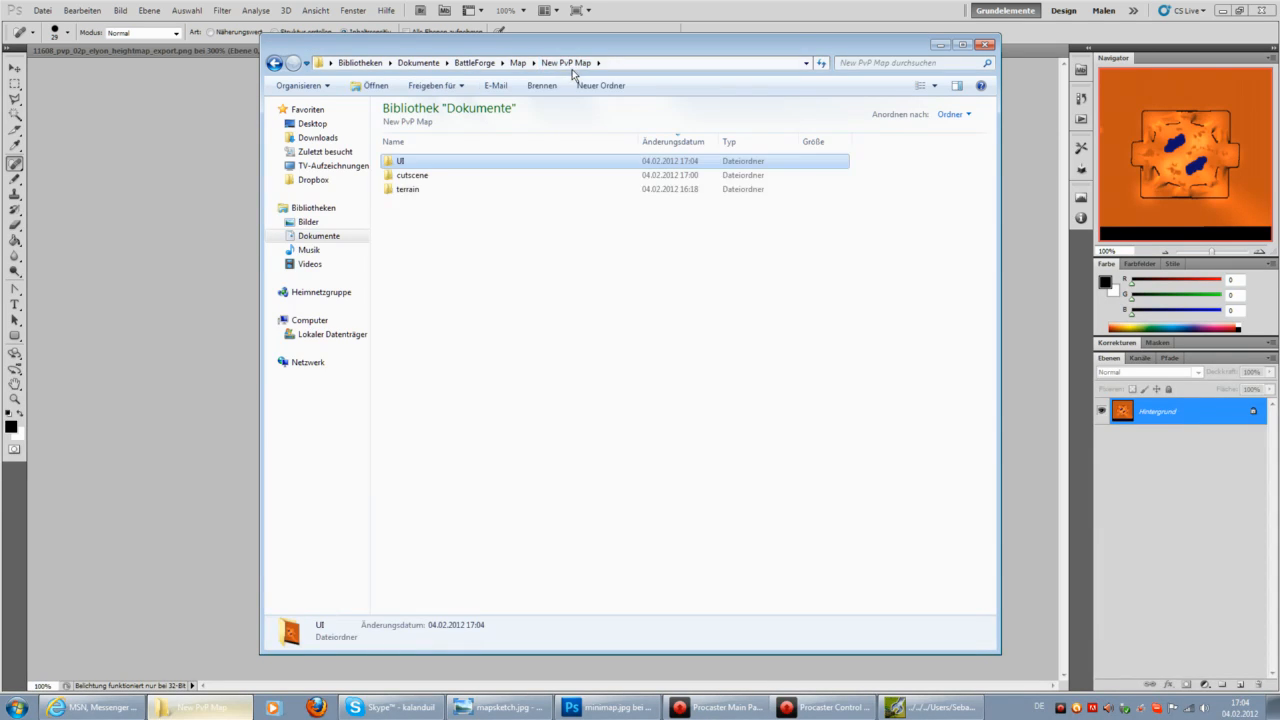
{"action": "left_click", "coordinate": [518, 63]}
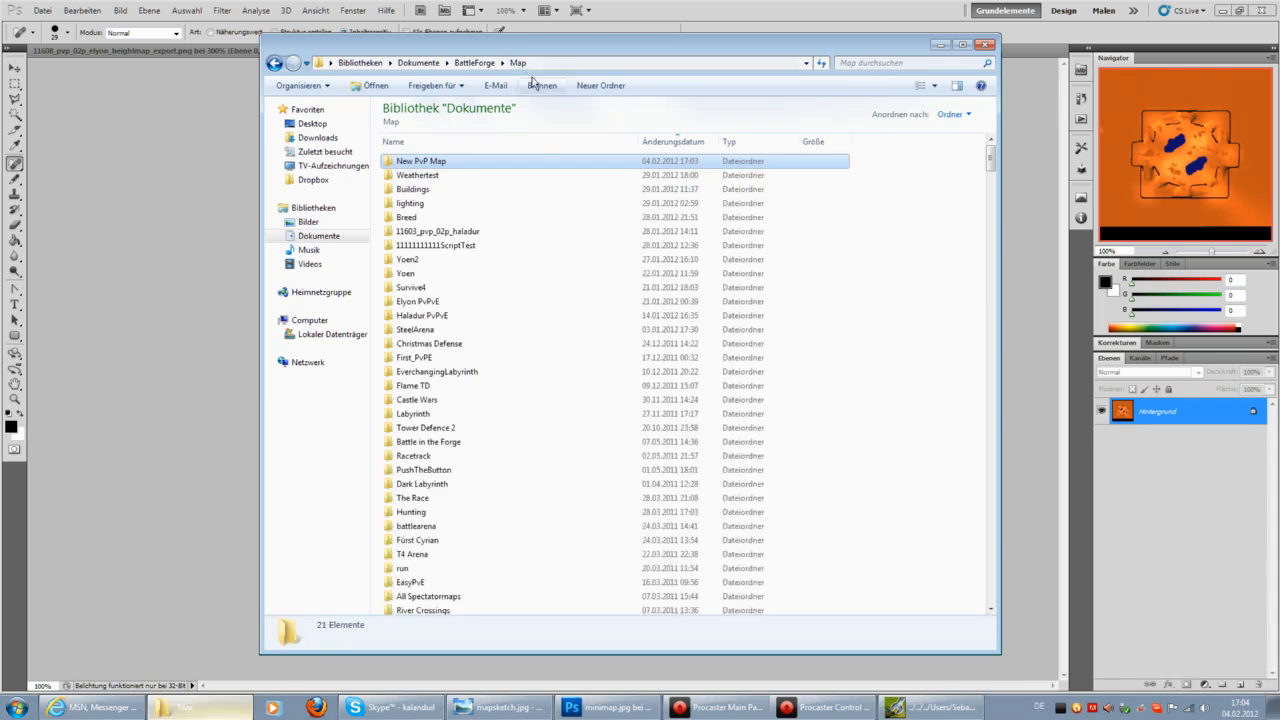
{"action": "double_click", "coordinate": [480, 259]}
{"action": "double_click", "coordinate": [405, 161]}
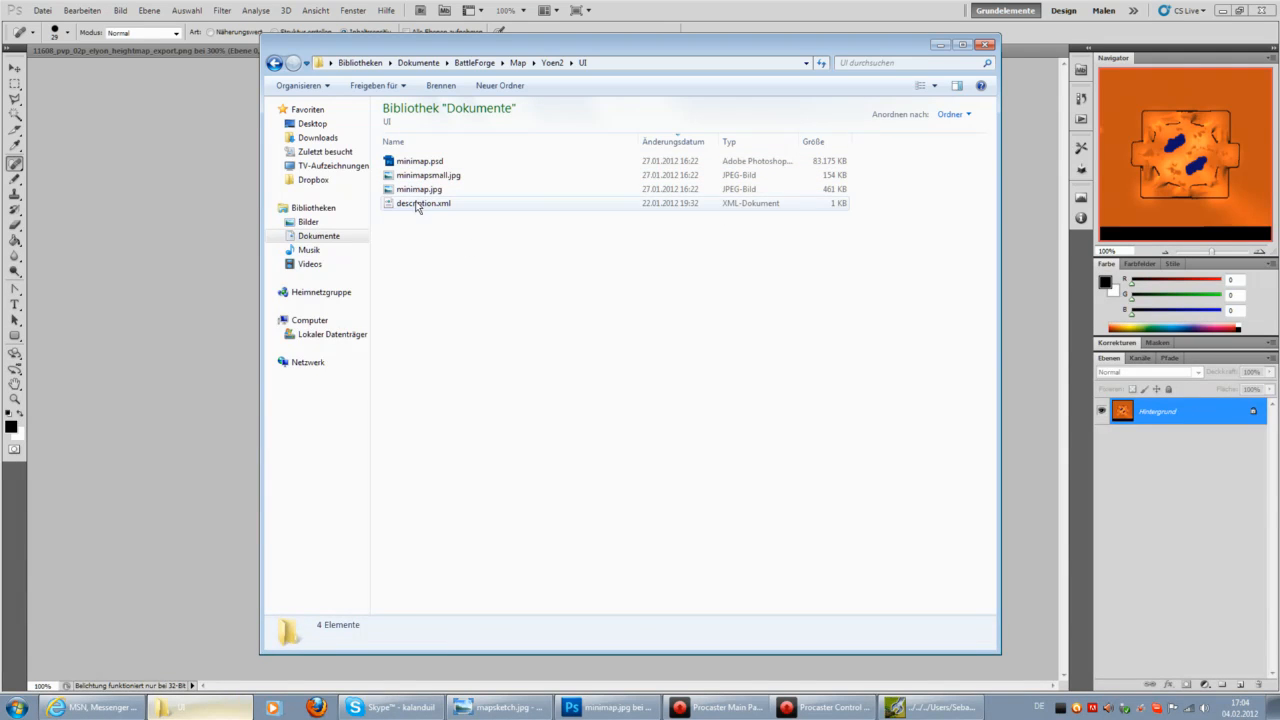
{"action": "left_click", "coordinate": [417, 204]}
{"action": "right_click", "coordinate": [417, 204]}
{"action": "left_click", "coordinate": [210, 391]}
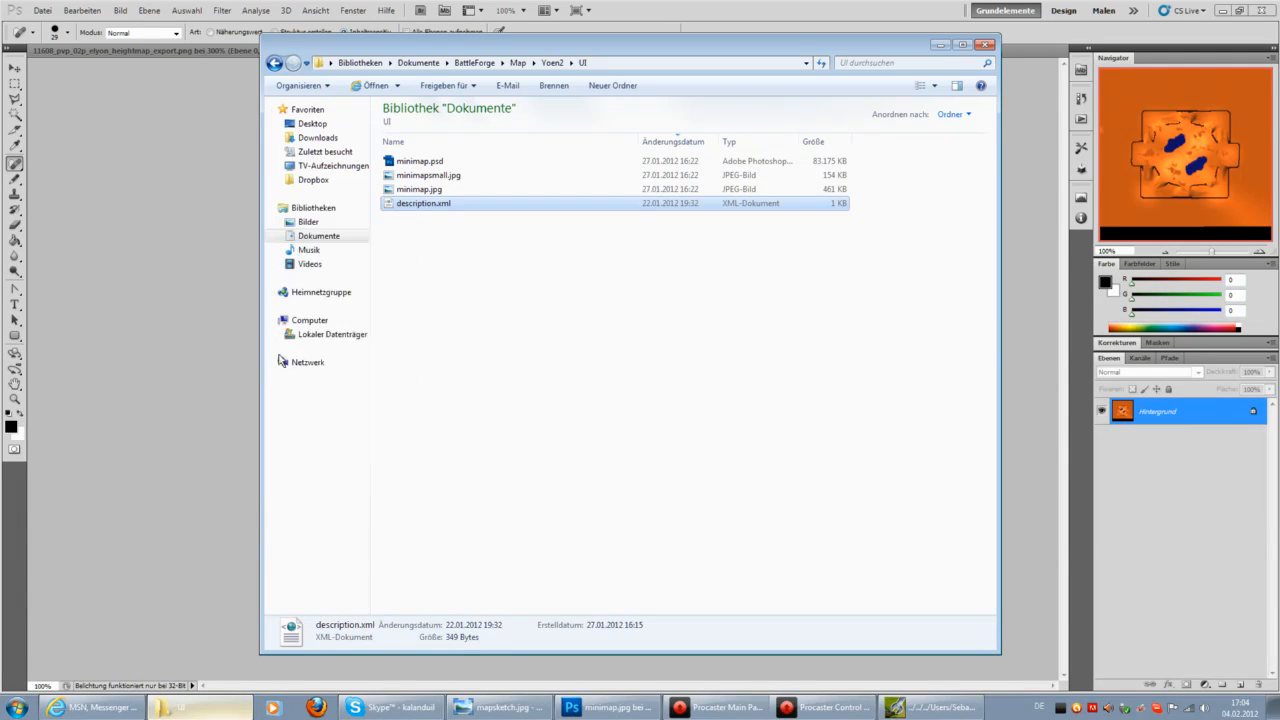
Paste the copied description.xml into the UI folder of New PvP Map.
{"action": "left_click", "coordinate": [517, 62]}
{"action": "double_click", "coordinate": [421, 162]}
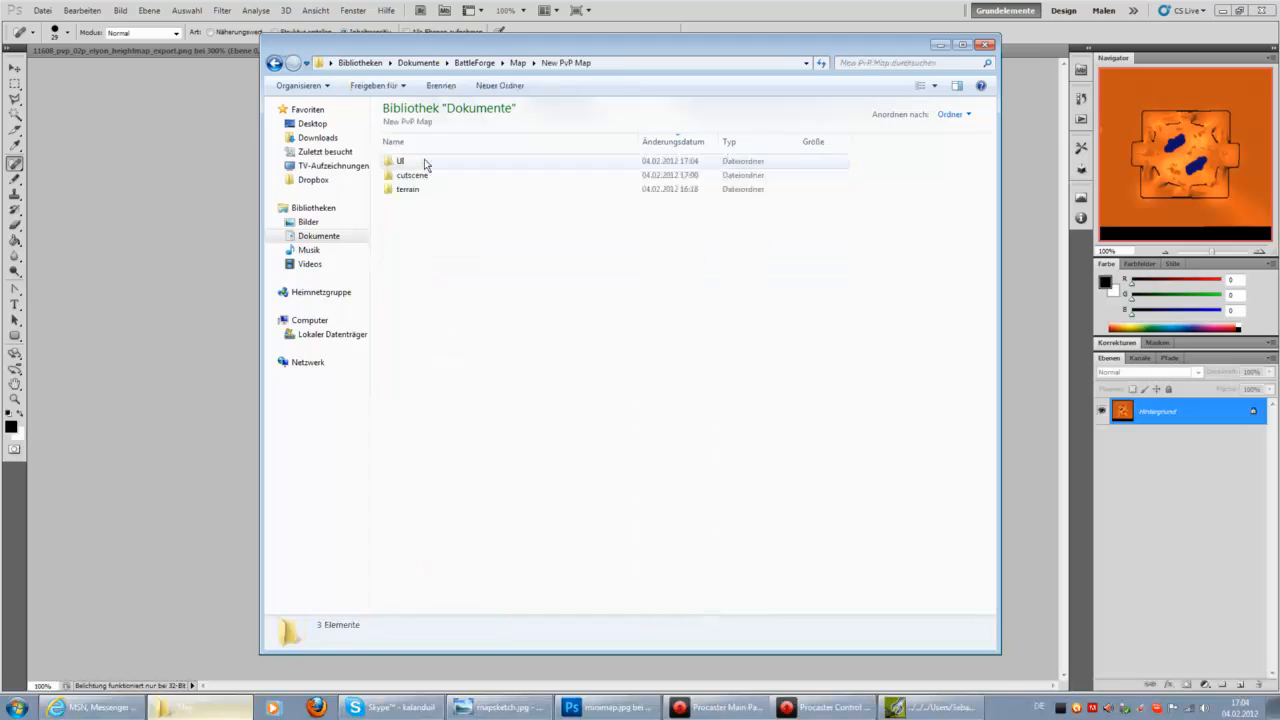
{"action": "double_click", "coordinate": [398, 162]}
{"action": "right_click", "coordinate": [404, 216]}
{"action": "left_click", "coordinate": [266, 310]}
{"action": "left_click", "coordinate": [510, 218]}
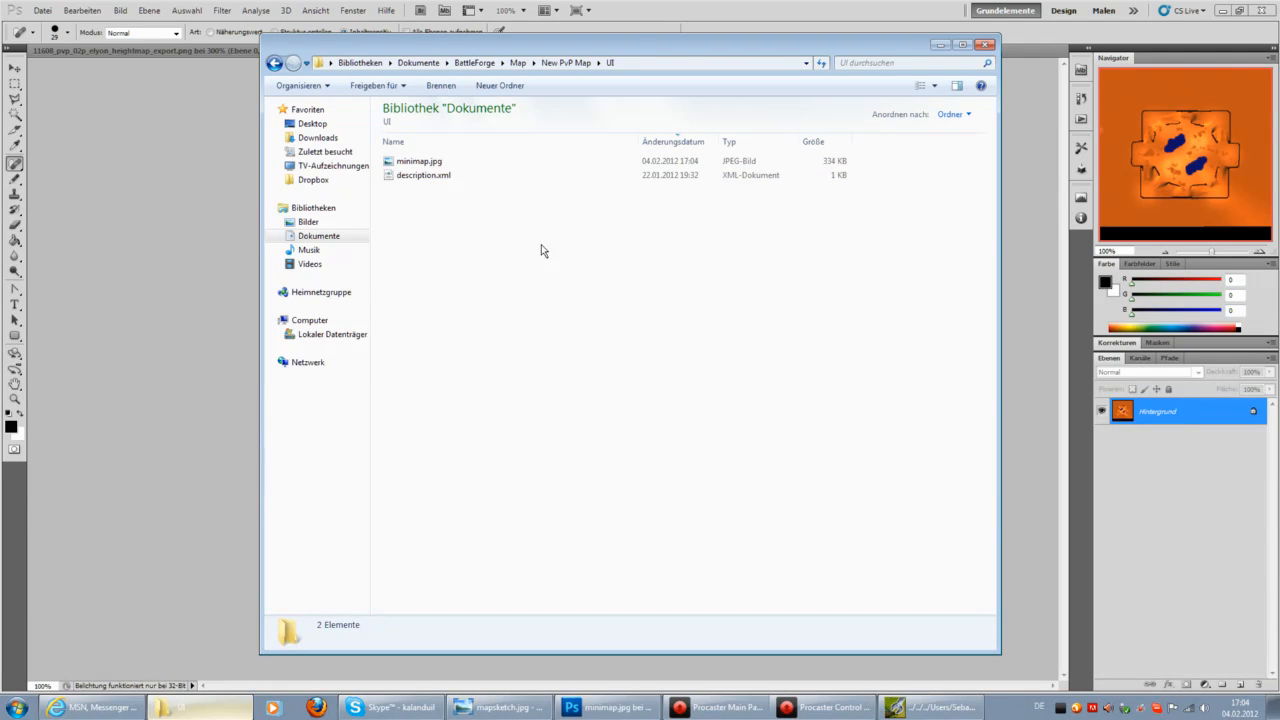
Open the pasted description.xml in the text editor and select the map name Yoen in the English description.
{"action": "right_click", "coordinate": [420, 176]}
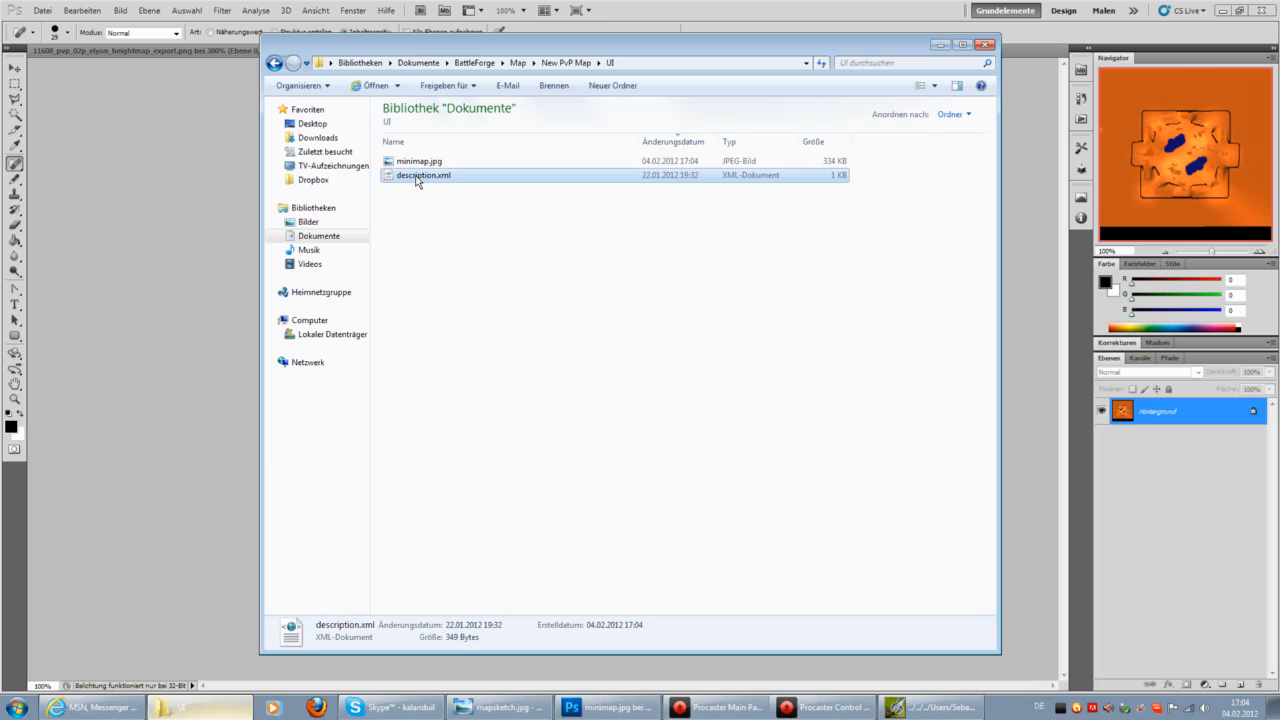
{"action": "left_click", "coordinate": [251, 201]}
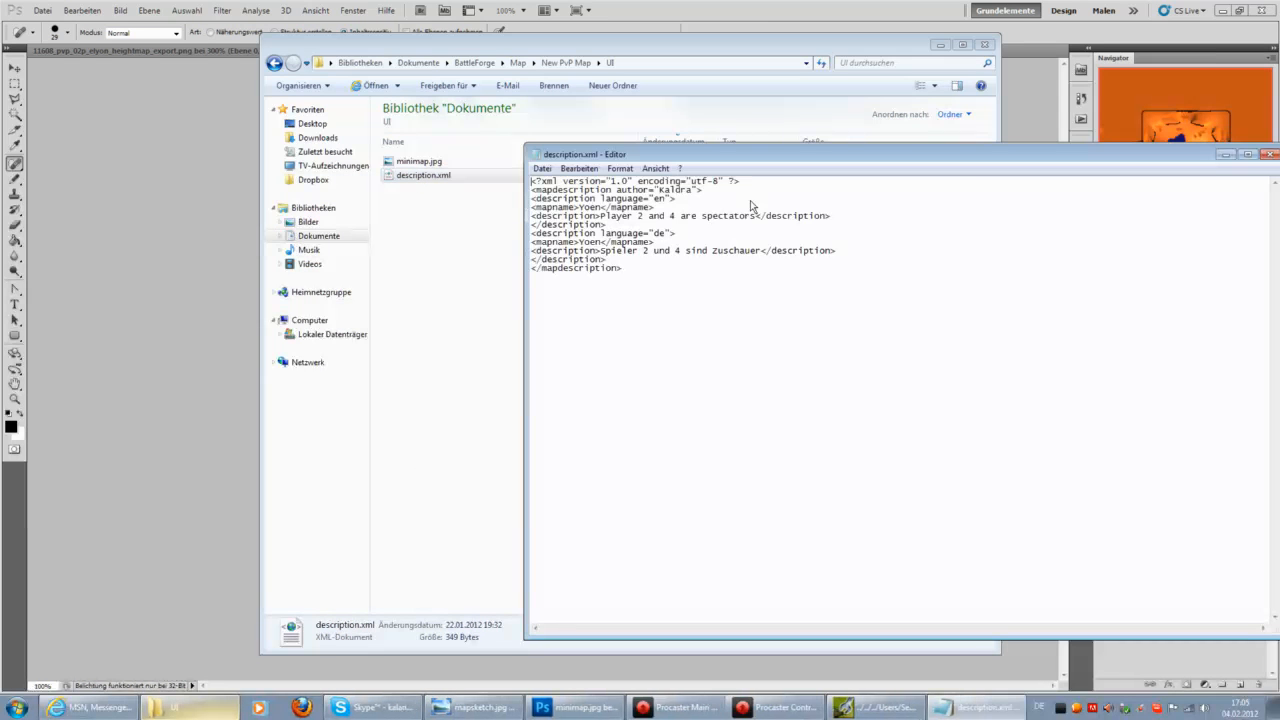
{"action": "left_click_drag", "start_coordinate": [1123, 153], "coordinate": [914, 197]}
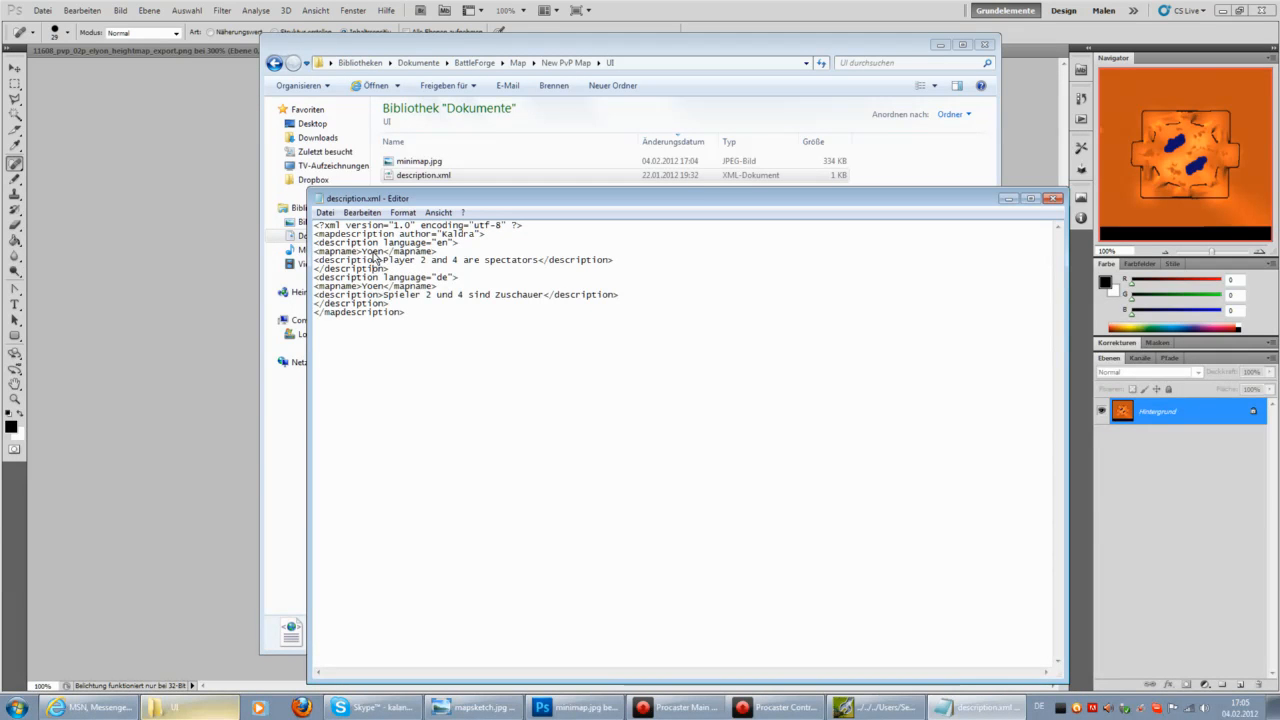
{"action": "double_click", "coordinate": [375, 255]}
{"action": "left_click_drag", "start_coordinate": [384, 254], "coordinate": [364, 254]}
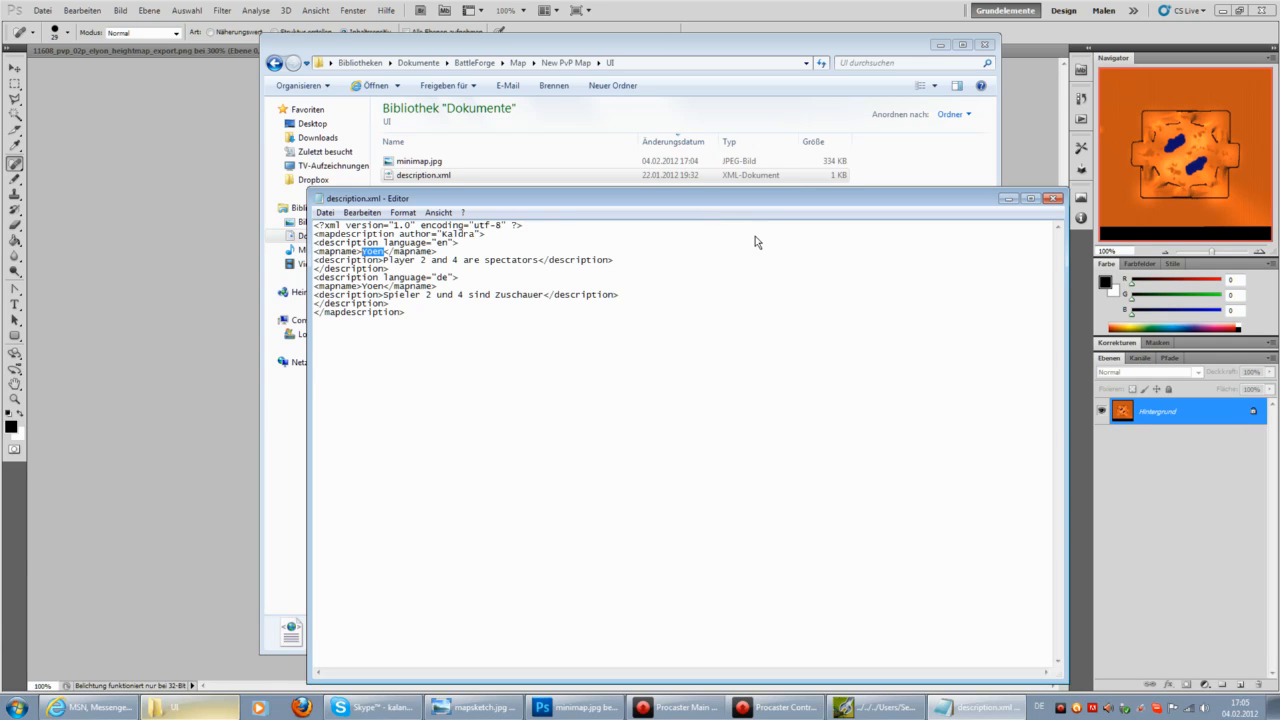
Switch to Firefox, search Google for a fantasy name generator and open the Fantasy Names Generator site.
{"action": "left_click", "coordinate": [700, 709]}
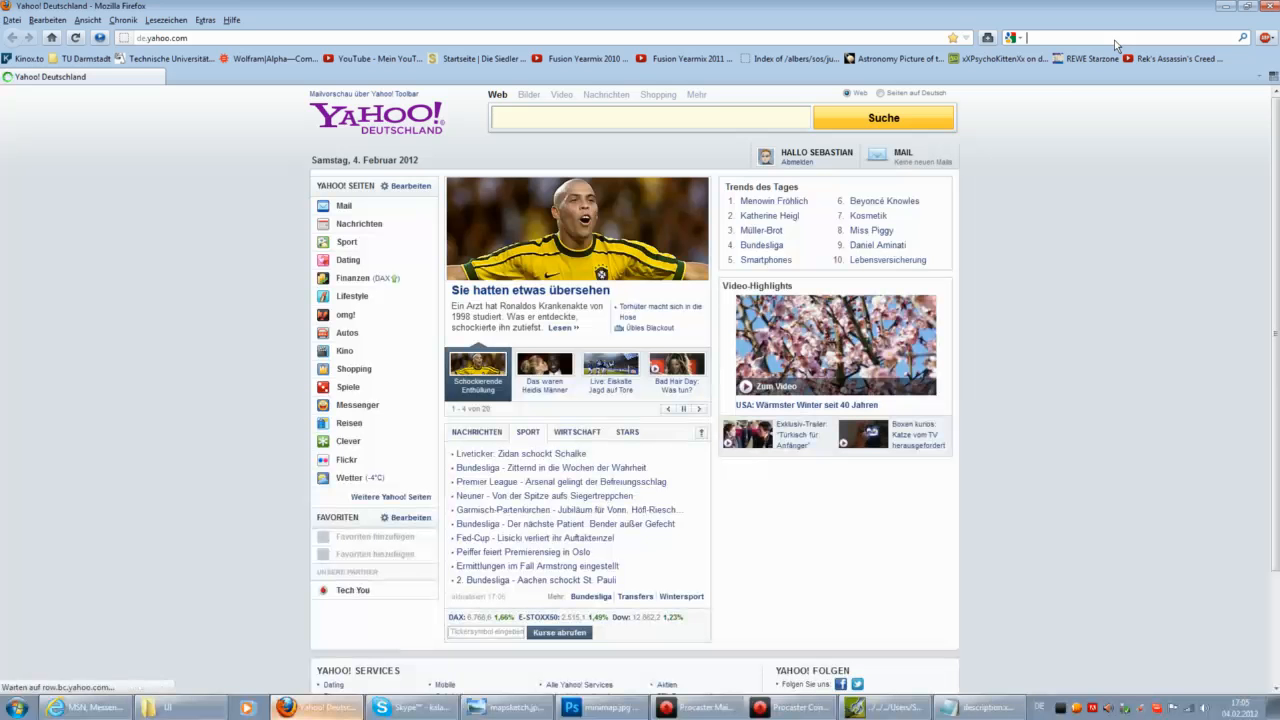
{"action": "left_click", "coordinate": [1114, 40]}
{"action": "type", "text": "fantasyn"}
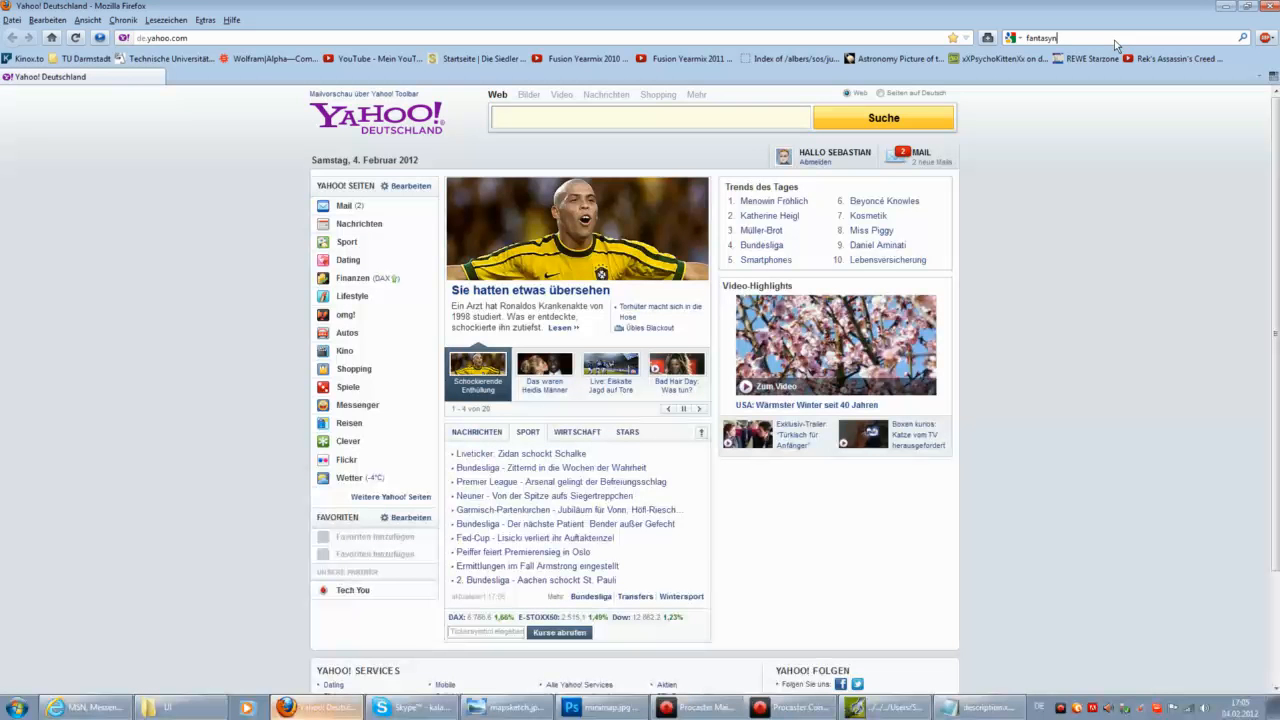
{"action": "type", "text": "tor"}
{"action": "key", "text": "Return"}
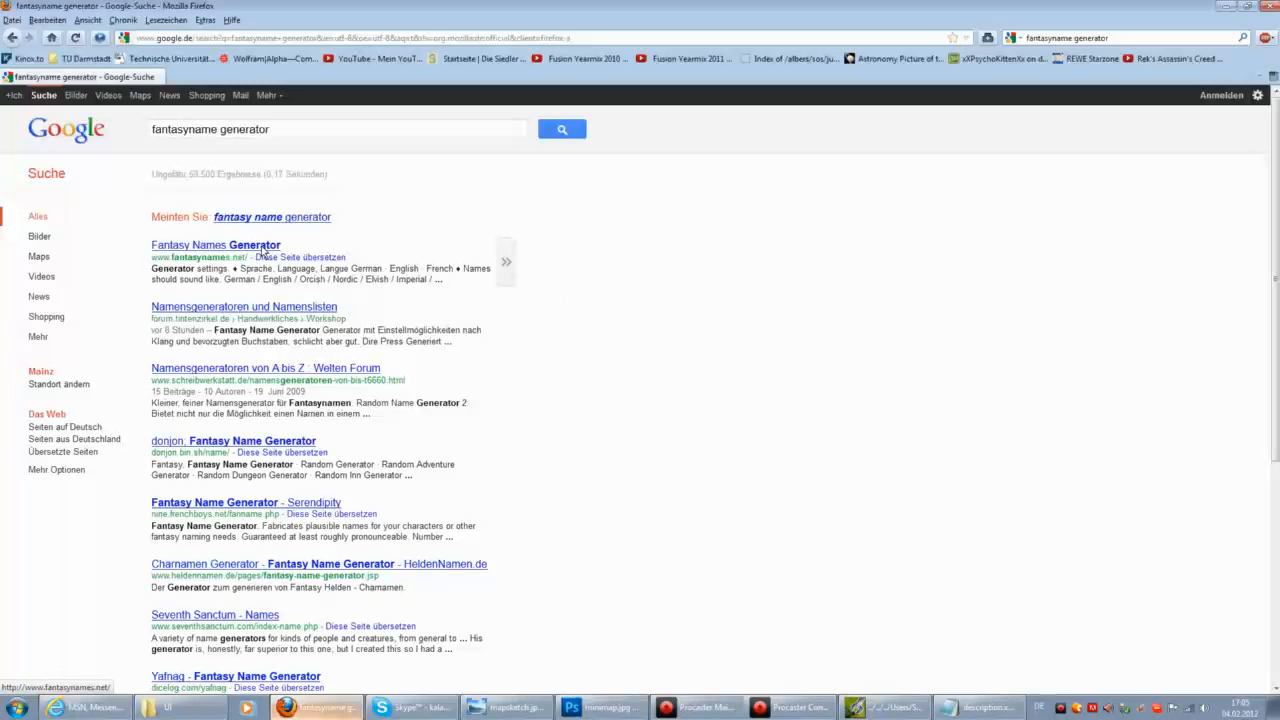
{"action": "middle_click", "coordinate": [262, 247]}
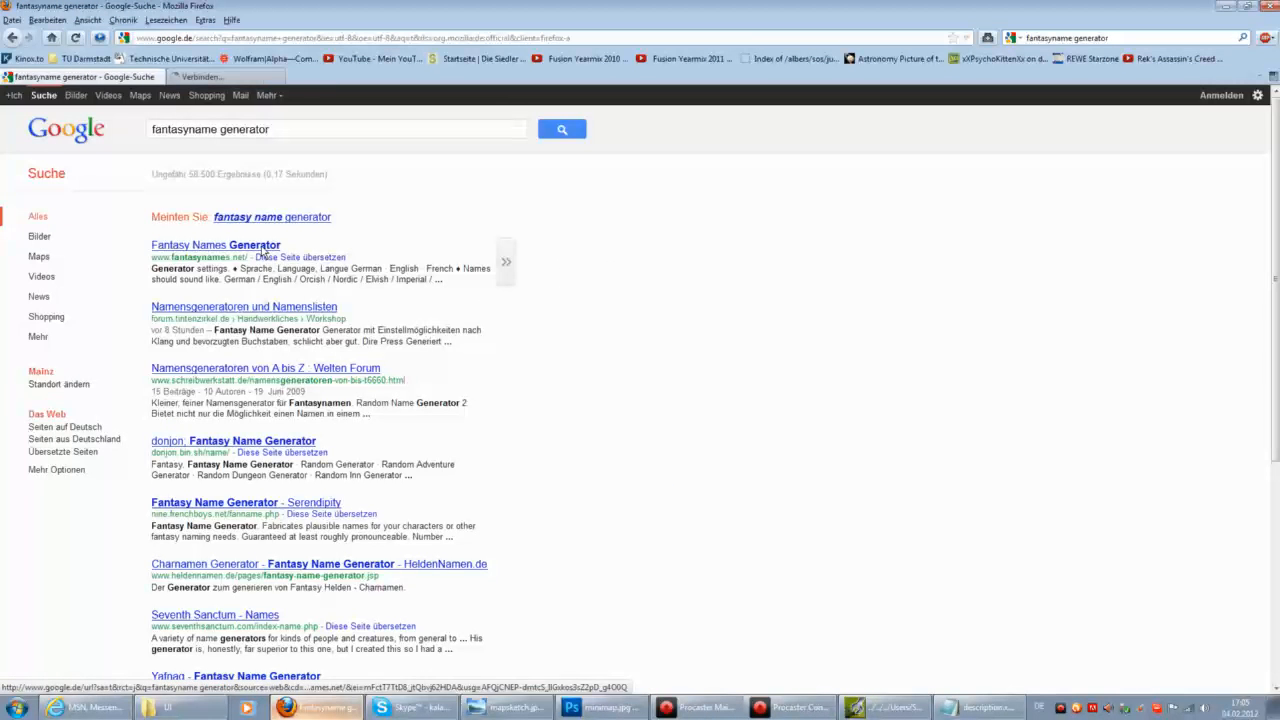
{"action": "left_click", "coordinate": [271, 219]}
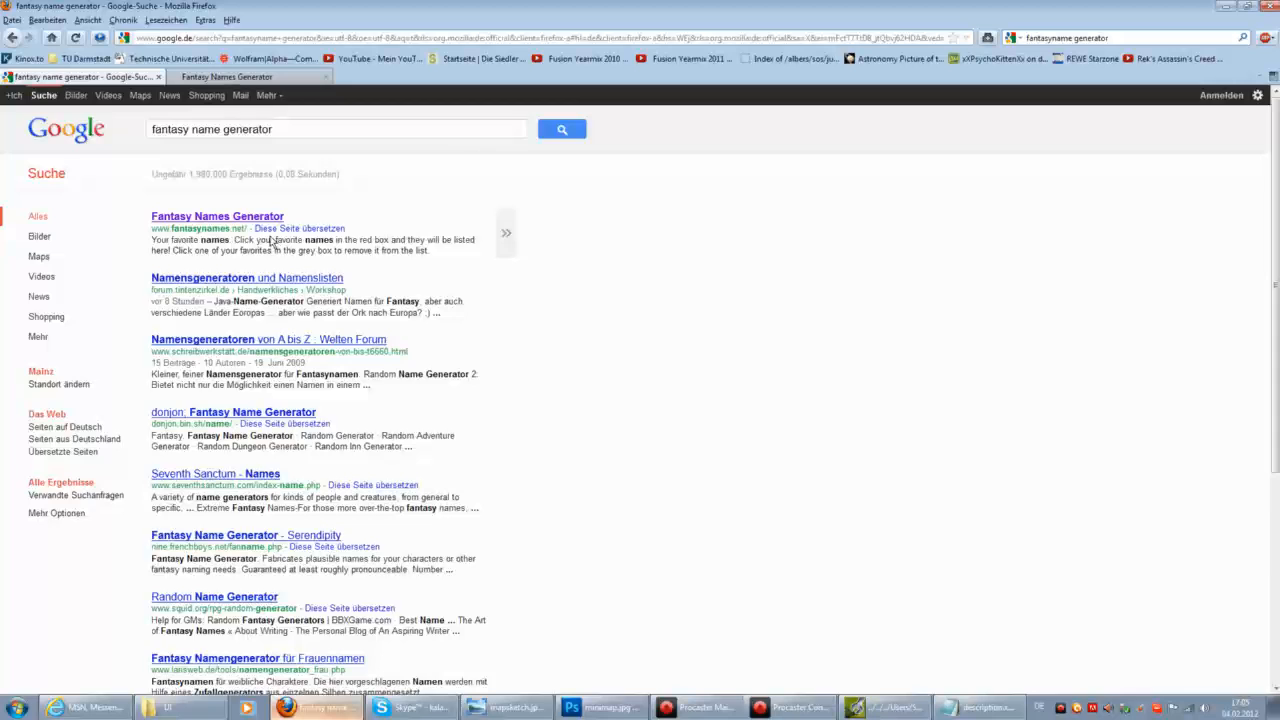
{"action": "left_click", "coordinate": [248, 78]}
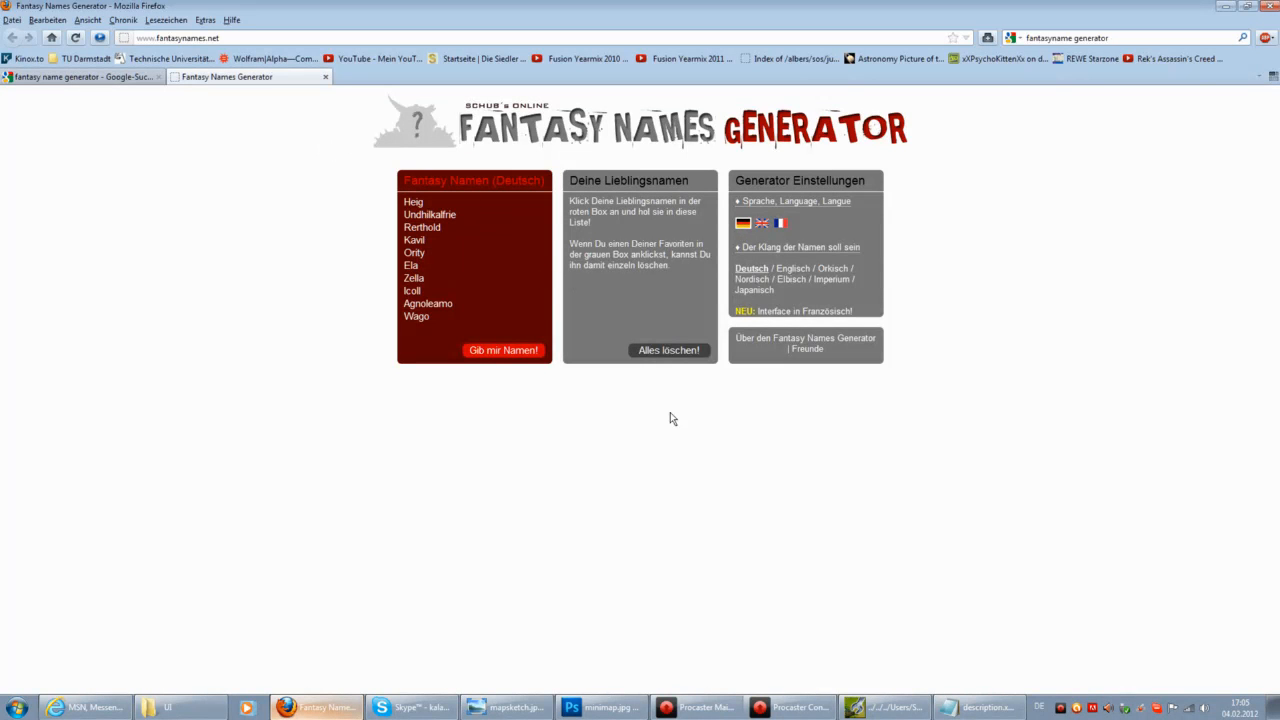
{"action": "left_click", "coordinate": [718, 702]}
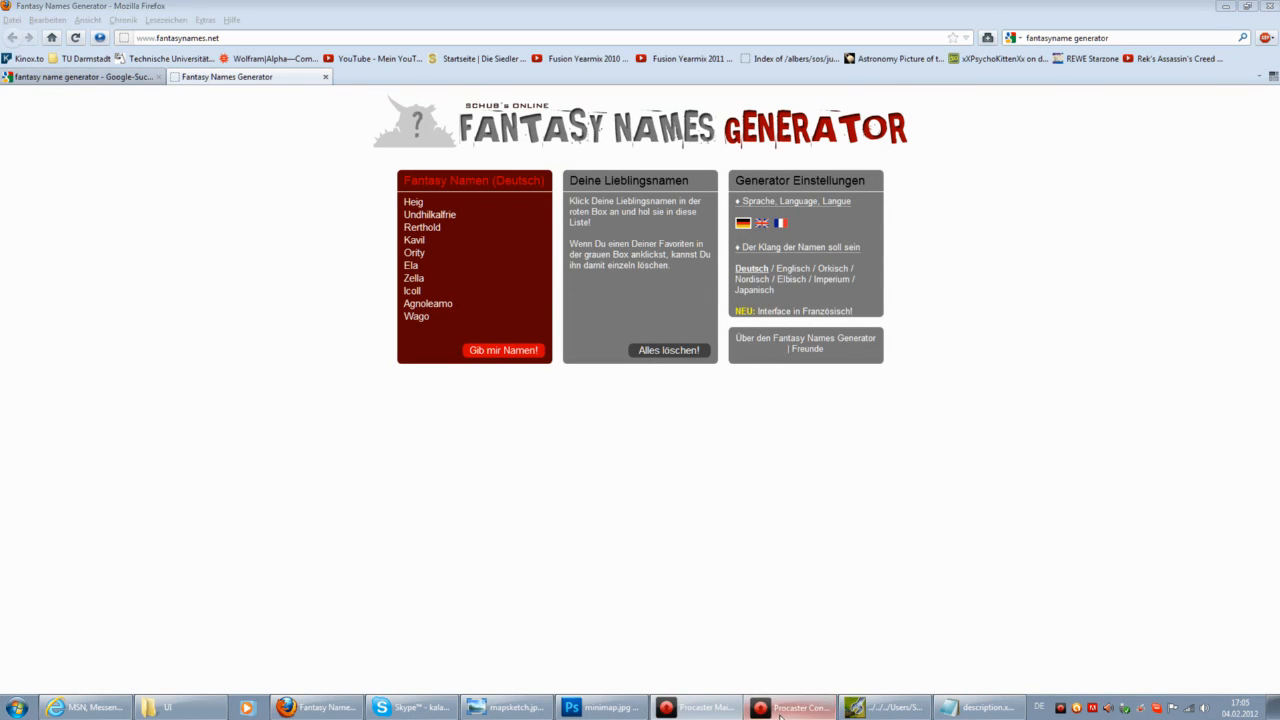
{"action": "left_click", "coordinate": [855, 708]}
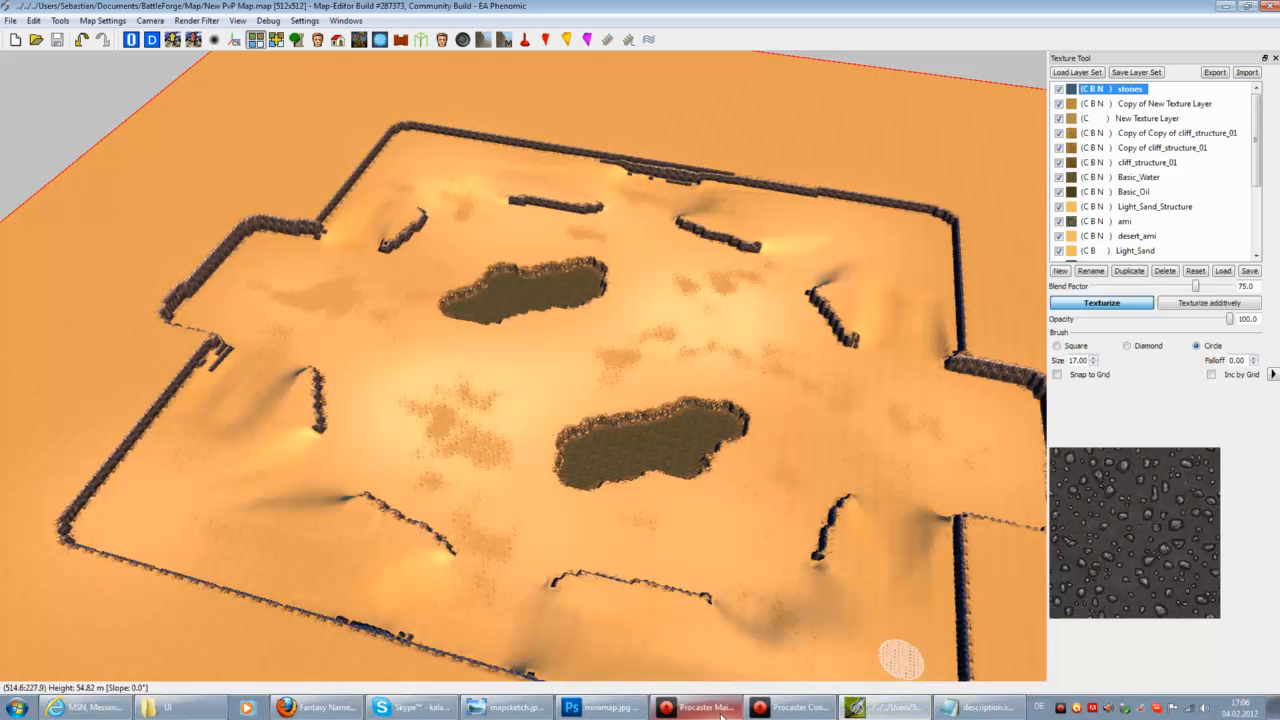
{"action": "left_click", "coordinate": [789, 708]}
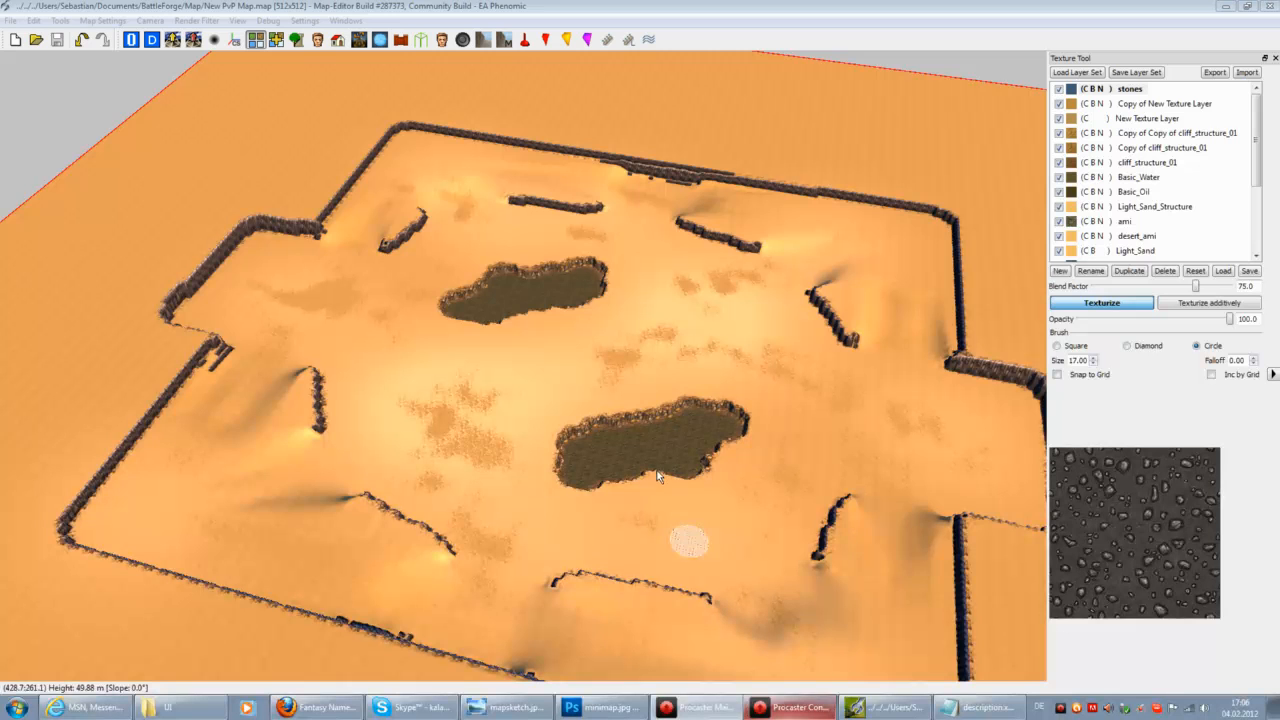
Return to the Fantasy Names Generator in Firefox, set its language to English and generate new names.
{"action": "left_click", "coordinate": [310, 708]}
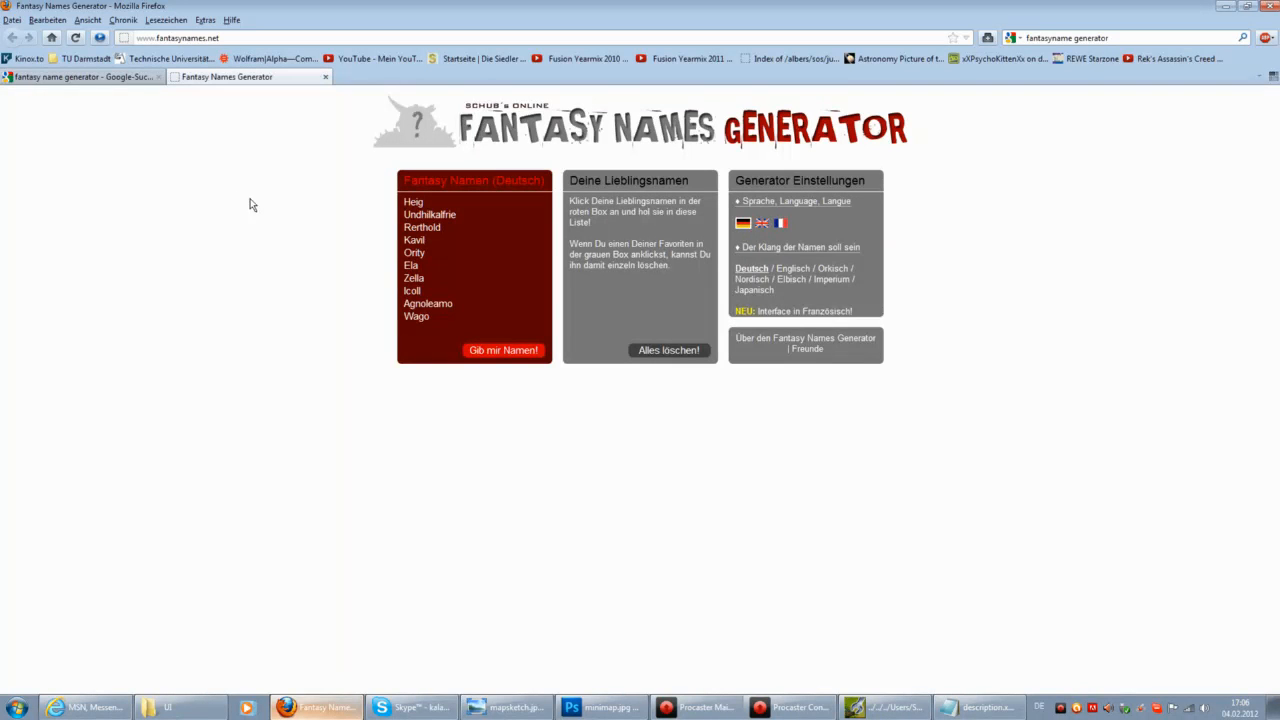
{"action": "left_click", "coordinate": [510, 350]}
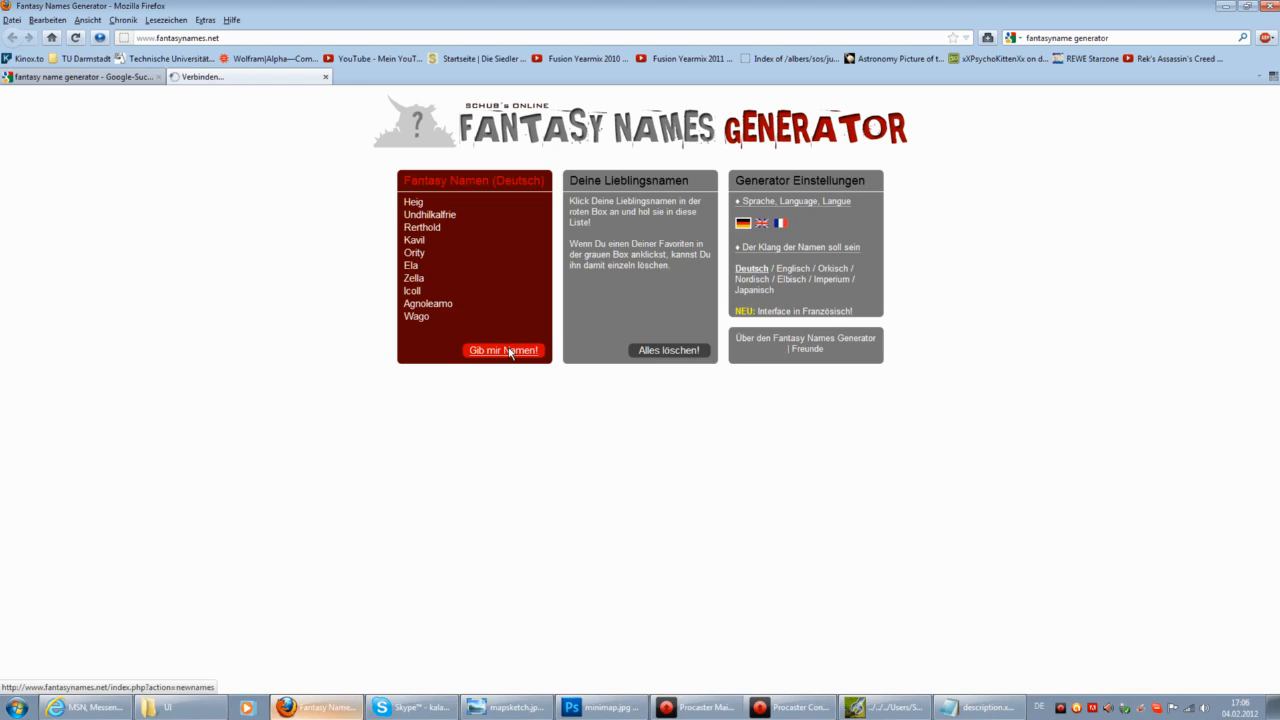
{"action": "left_click", "coordinate": [762, 223]}
{"action": "left_click", "coordinate": [516, 354]}
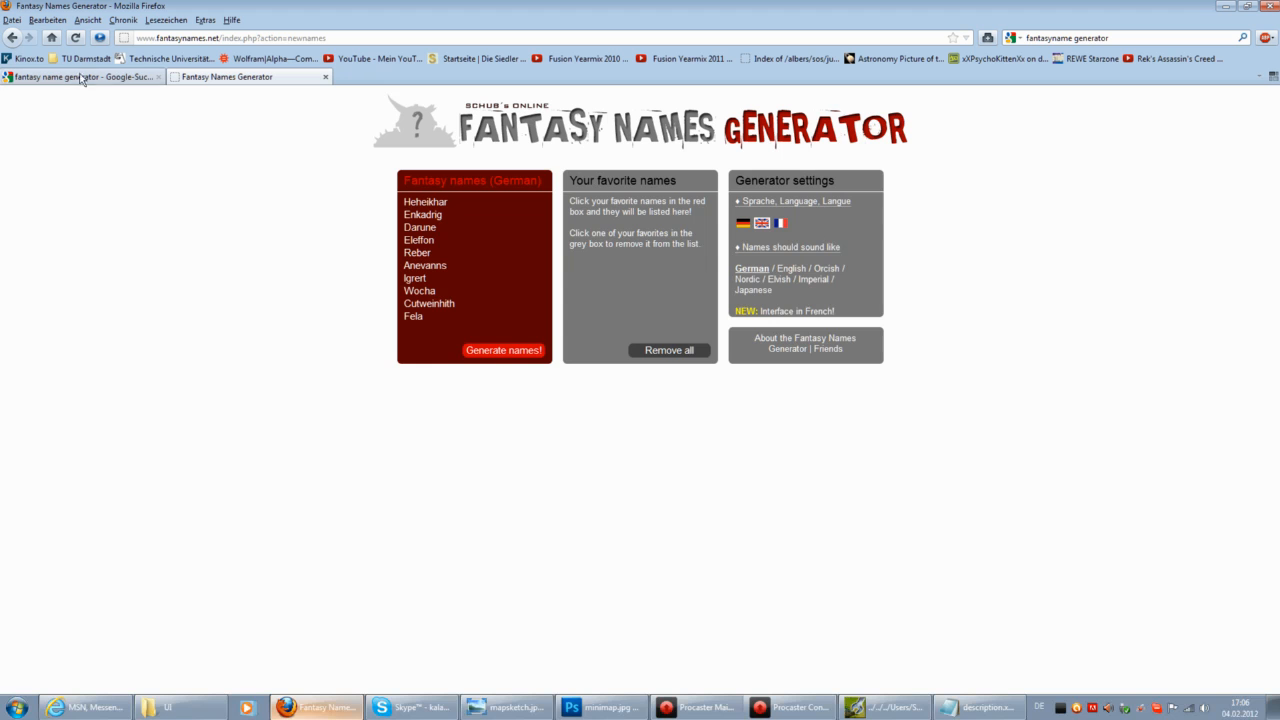
Go back to the Google results and shorten the search to "name generator".
{"action": "left_click", "coordinate": [114, 79]}
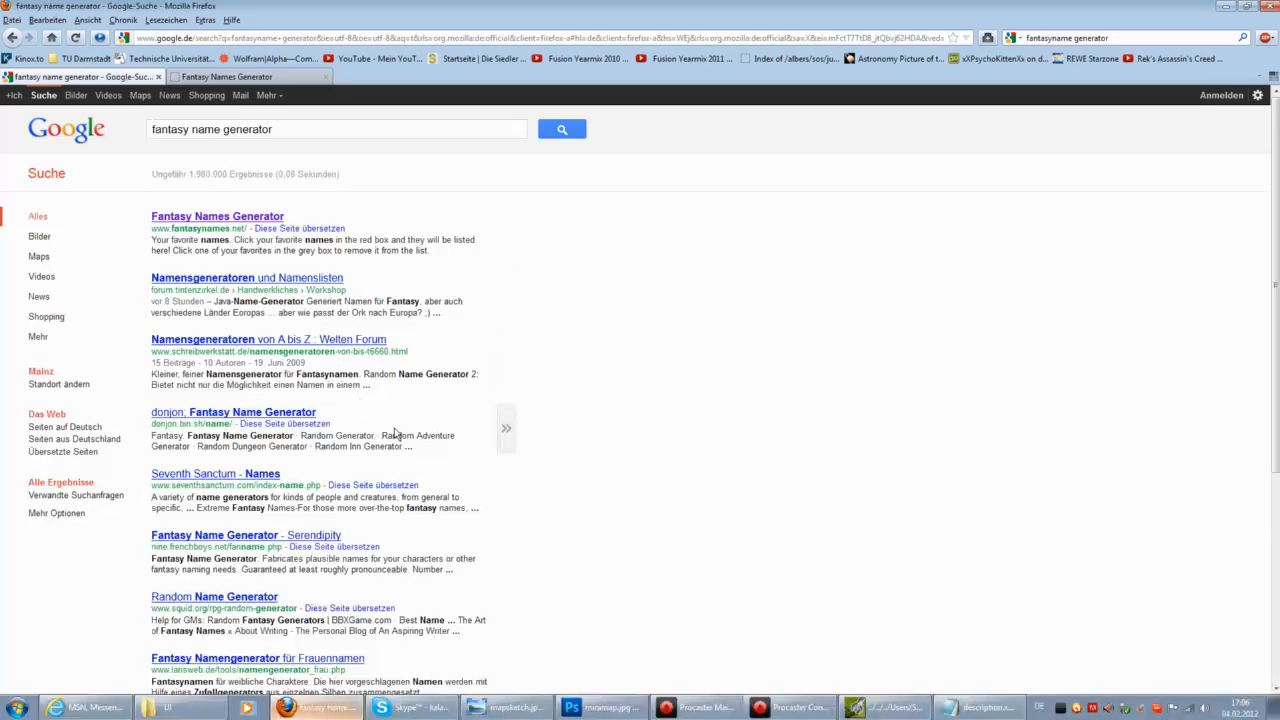
{"action": "scroll", "coordinate": [268, 403], "scroll_direction": "up", "scroll_amount": 2}
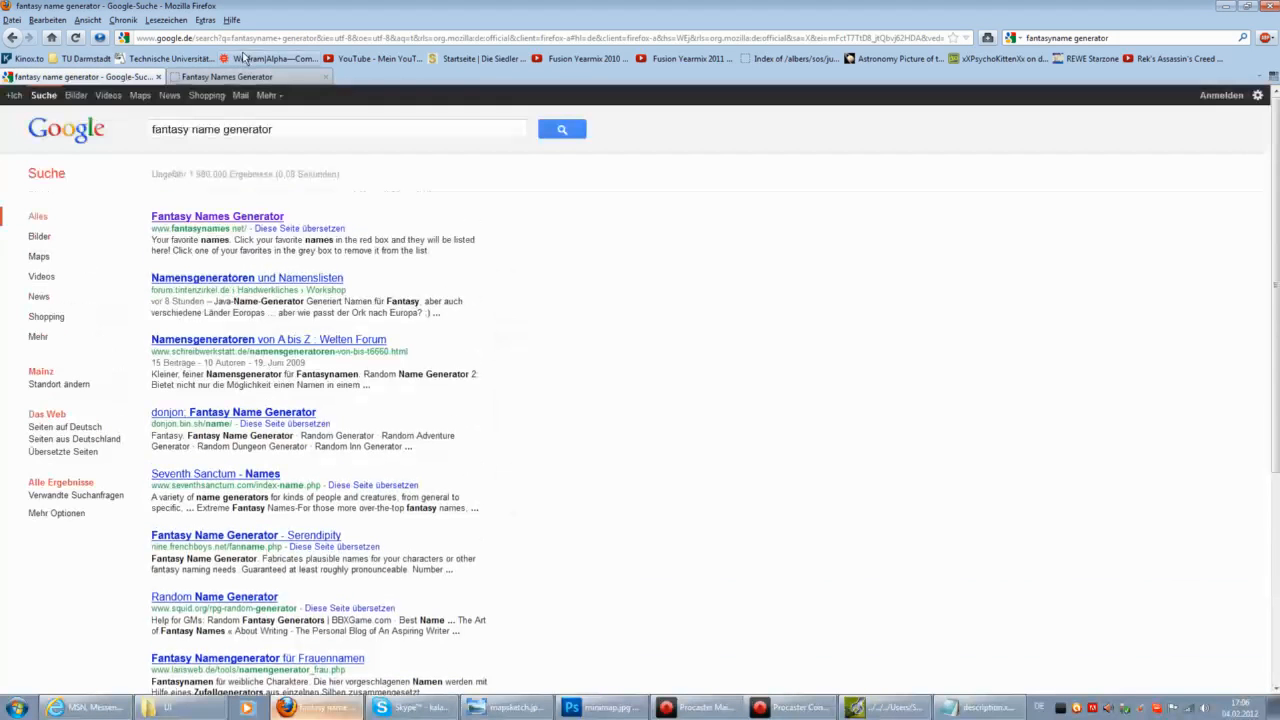
{"action": "double_click", "coordinate": [186, 136]}
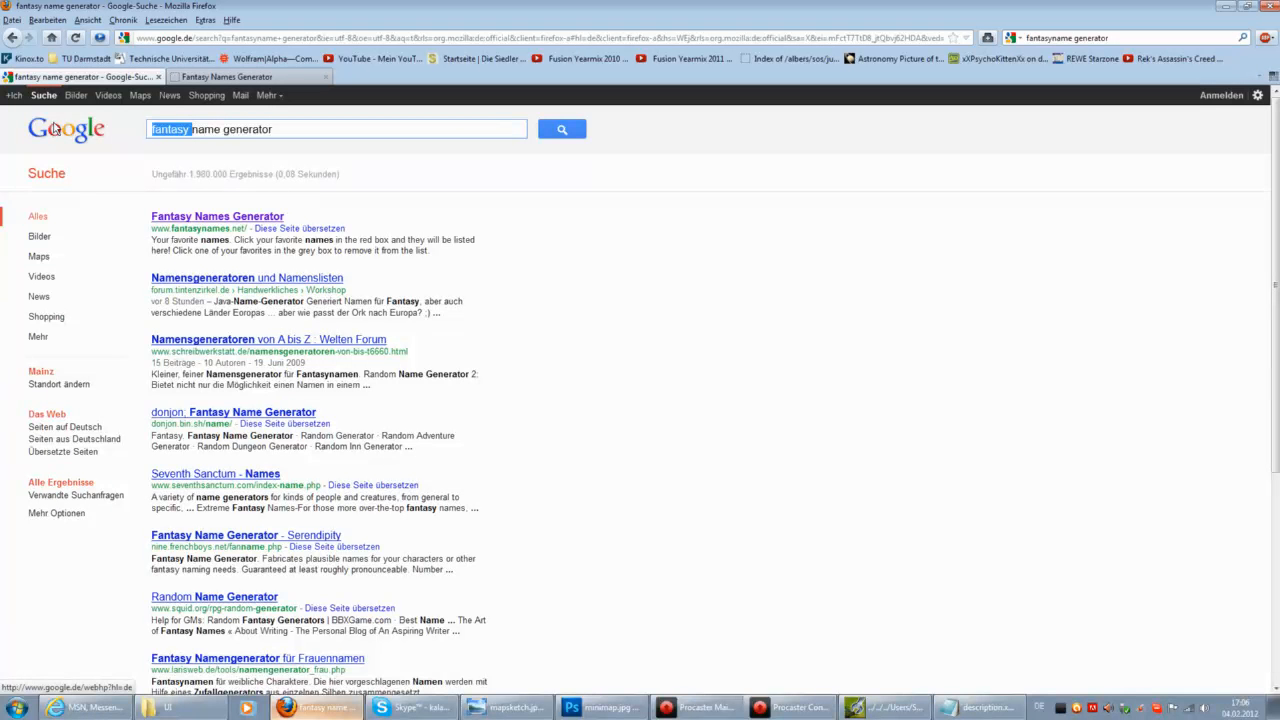
{"action": "key", "text": "Delete"}
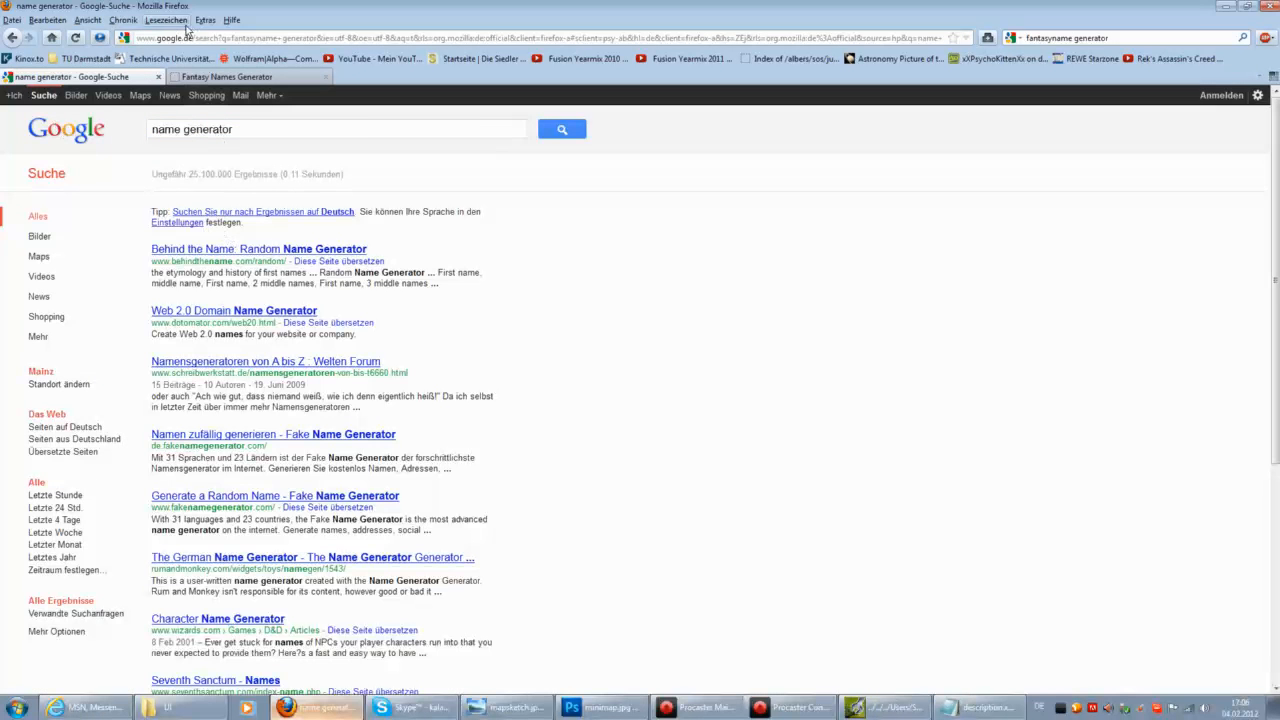
Search the browsing history for "generator" and open the RinkWorks Fantasy Name Generator page.
{"action": "left_click", "coordinate": [123, 20]}
{"action": "left_click", "coordinate": [172, 37]}
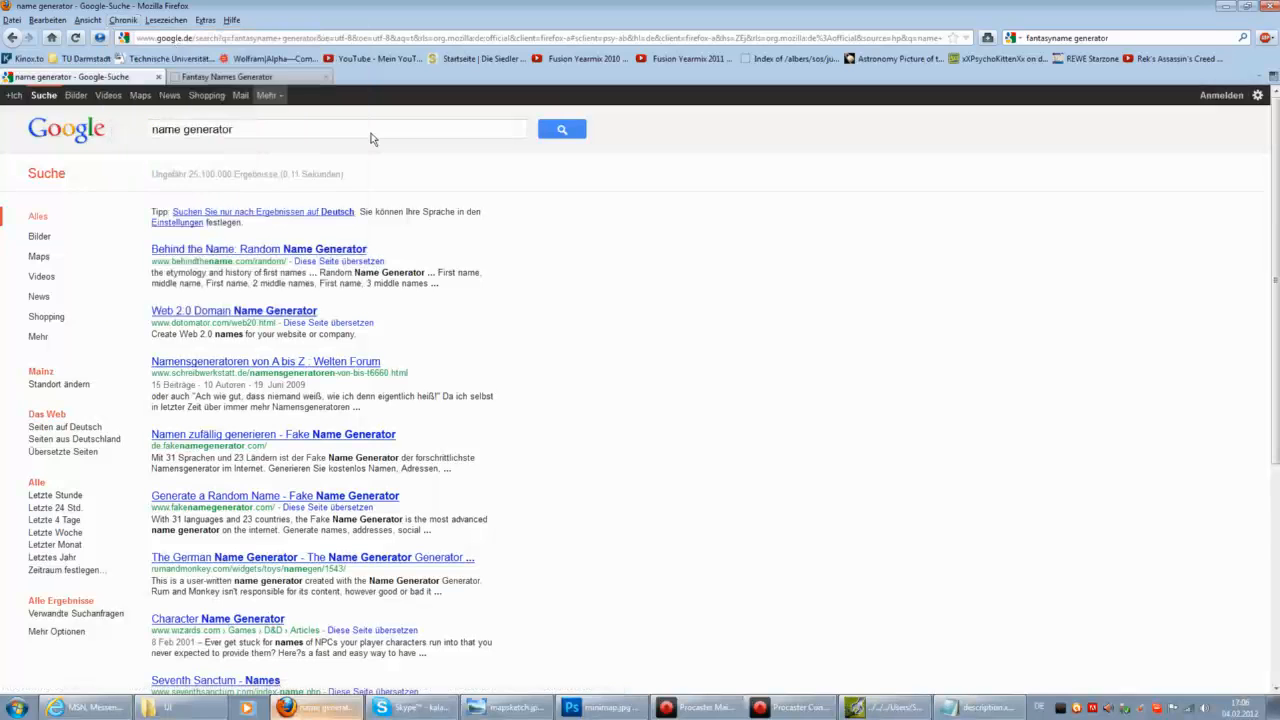
{"action": "left_click", "coordinate": [1128, 27]}
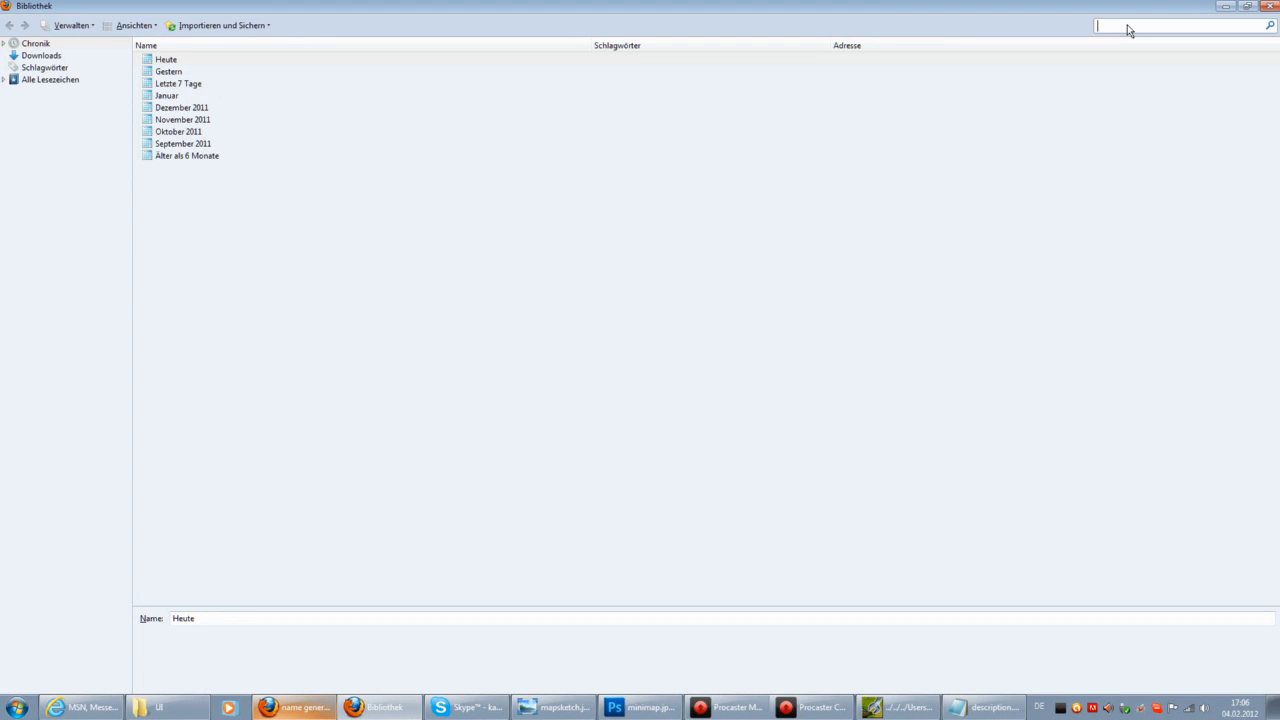
{"action": "type", "text": "generator"}
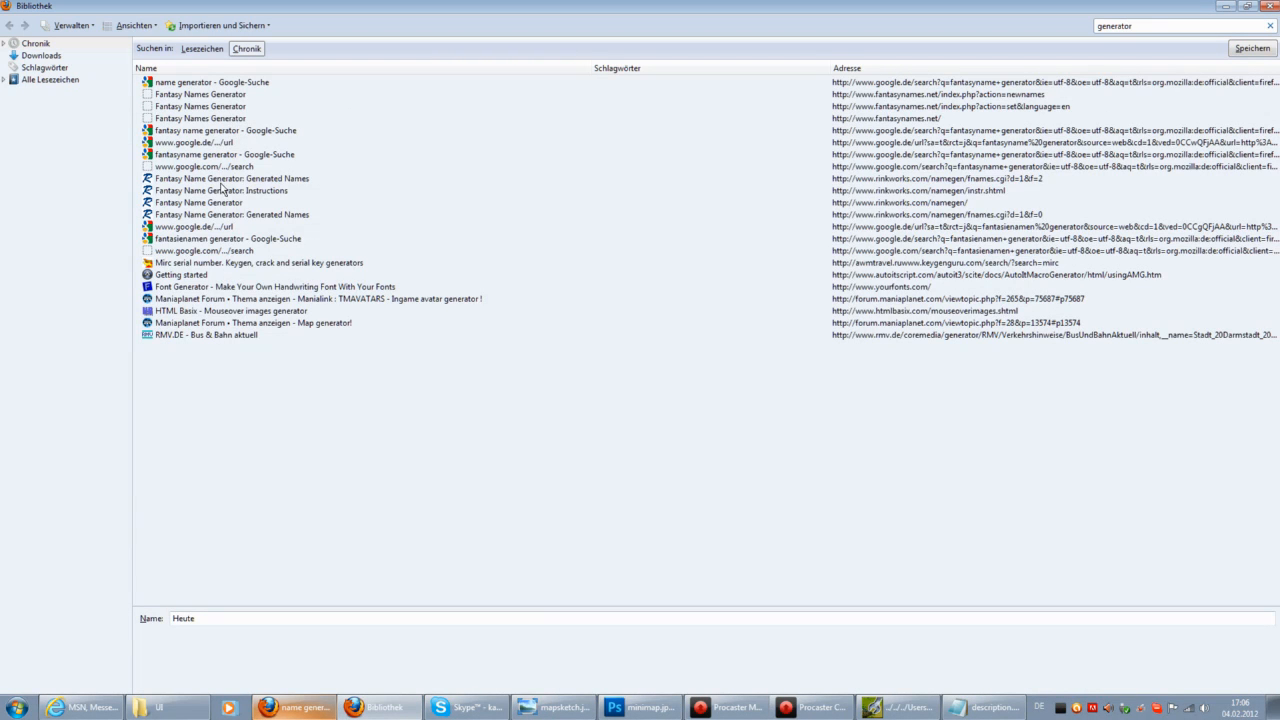
{"action": "double_click", "coordinate": [219, 206]}
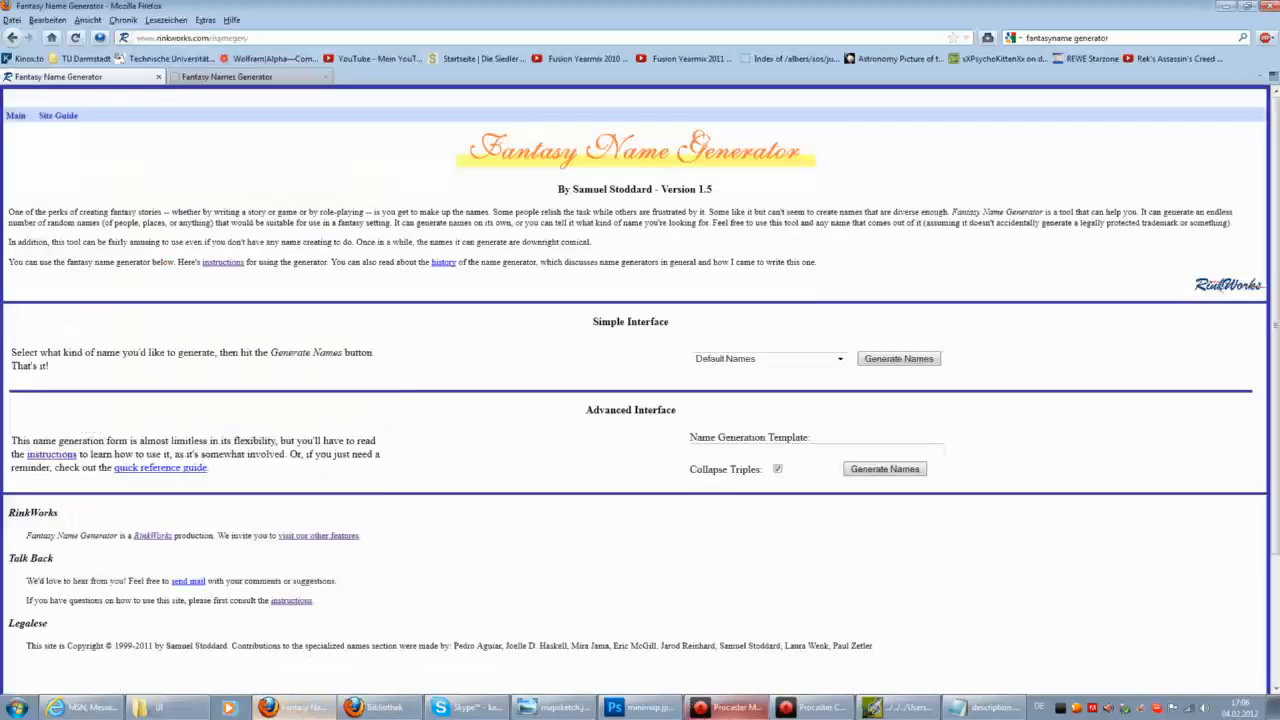
Generate a list of Default Names with the simple interface and refresh it for another set.
{"action": "scroll", "coordinate": [394, 504], "scroll_direction": "down", "scroll_amount": 3}
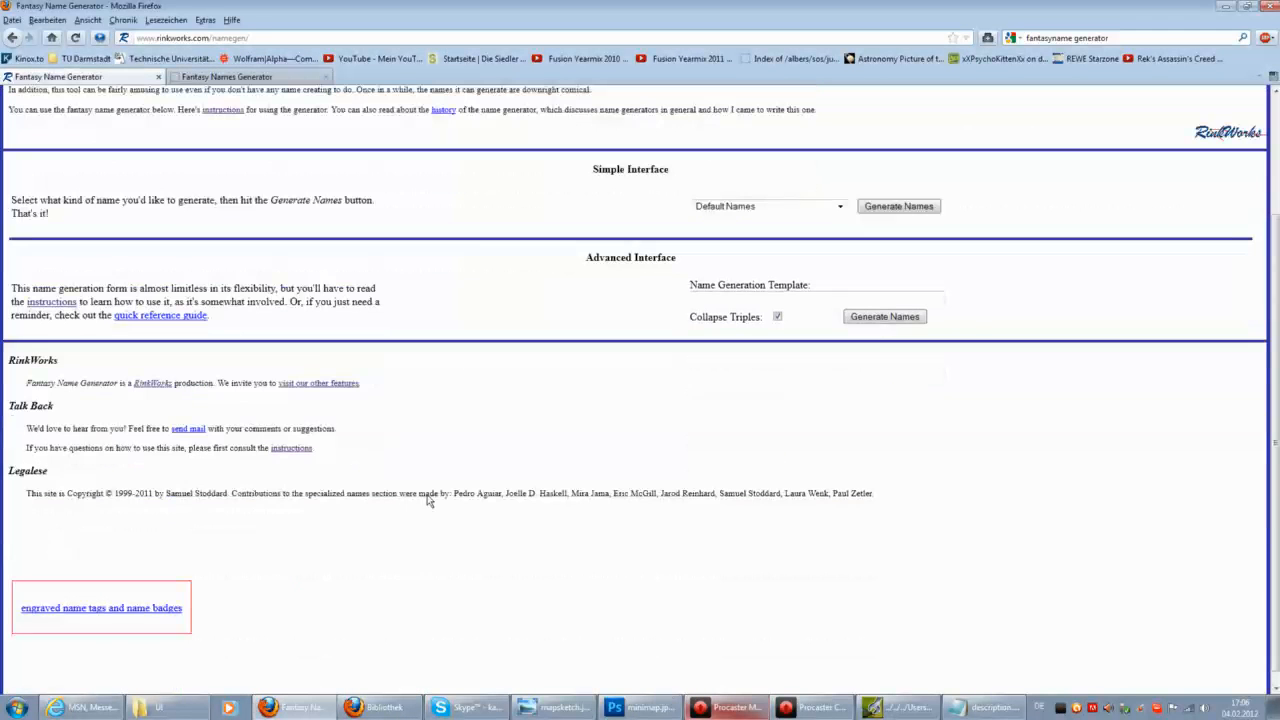
{"action": "left_click", "coordinate": [880, 212]}
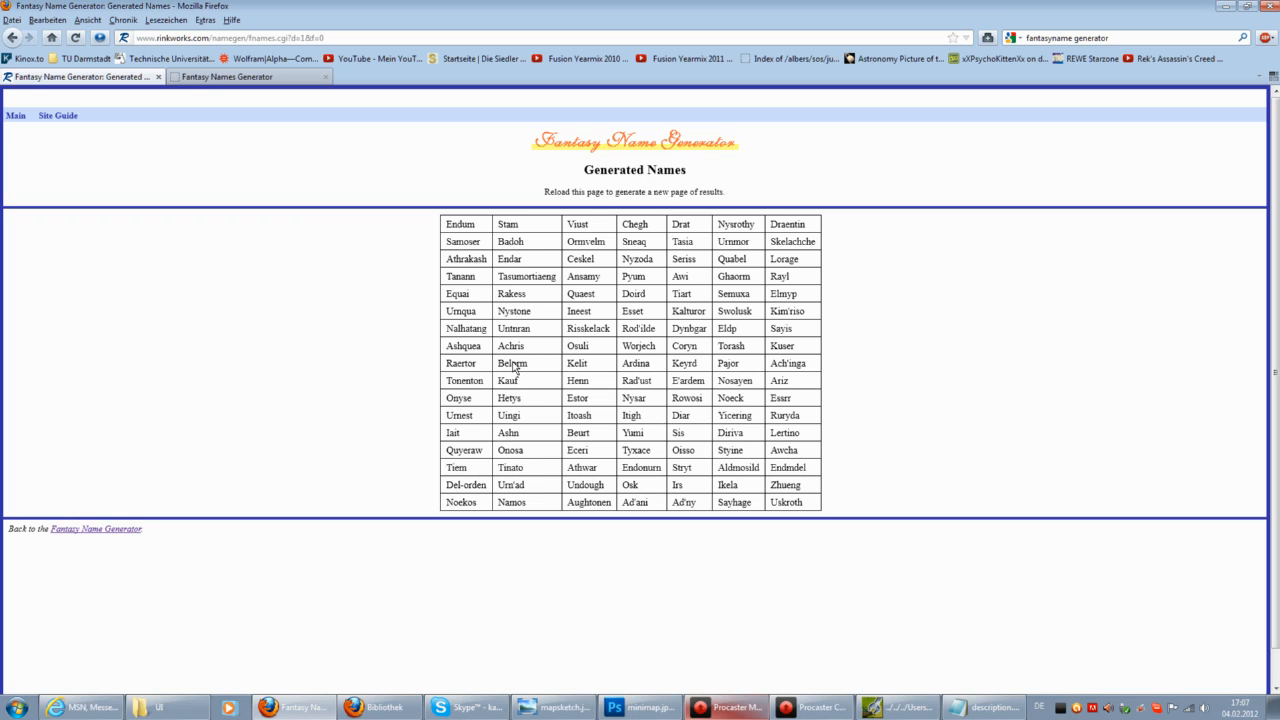
{"action": "key", "text": "F5"}
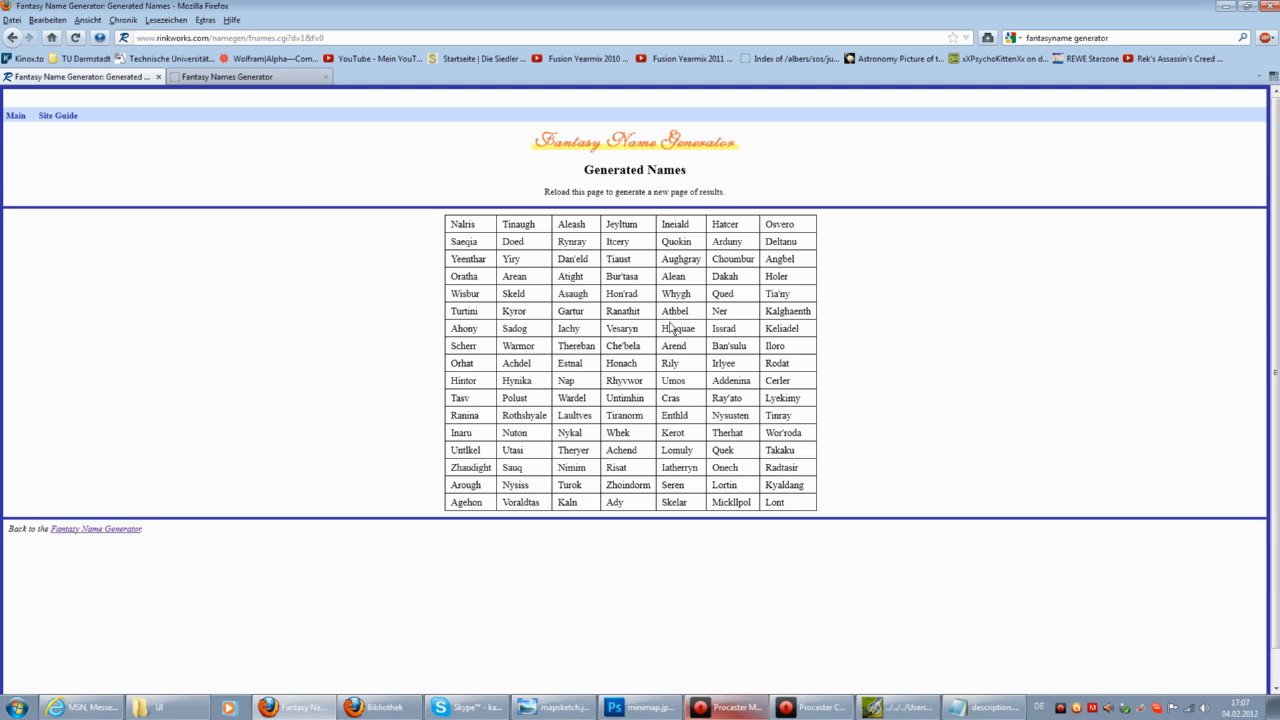
Look through the generated names for a suitable map name, reloading the page two more times.
{"action": "left_click", "coordinate": [735, 707]}
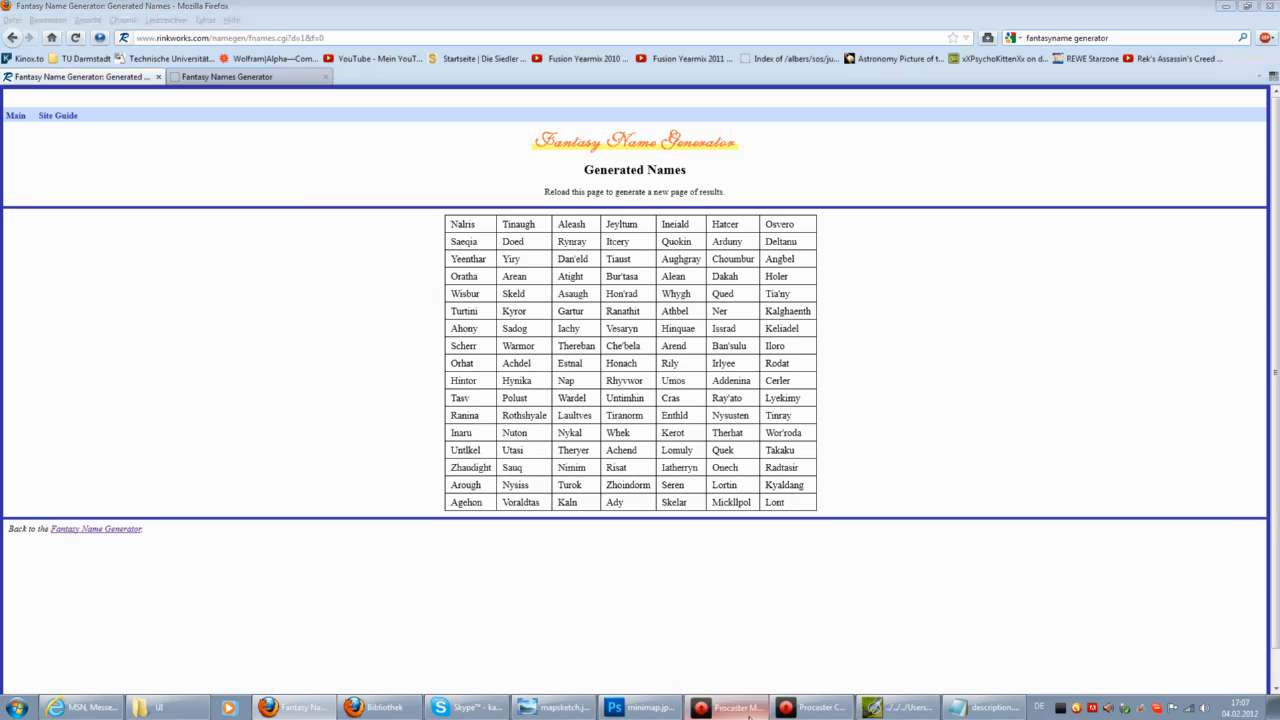
{"action": "left_click", "coordinate": [735, 598]}
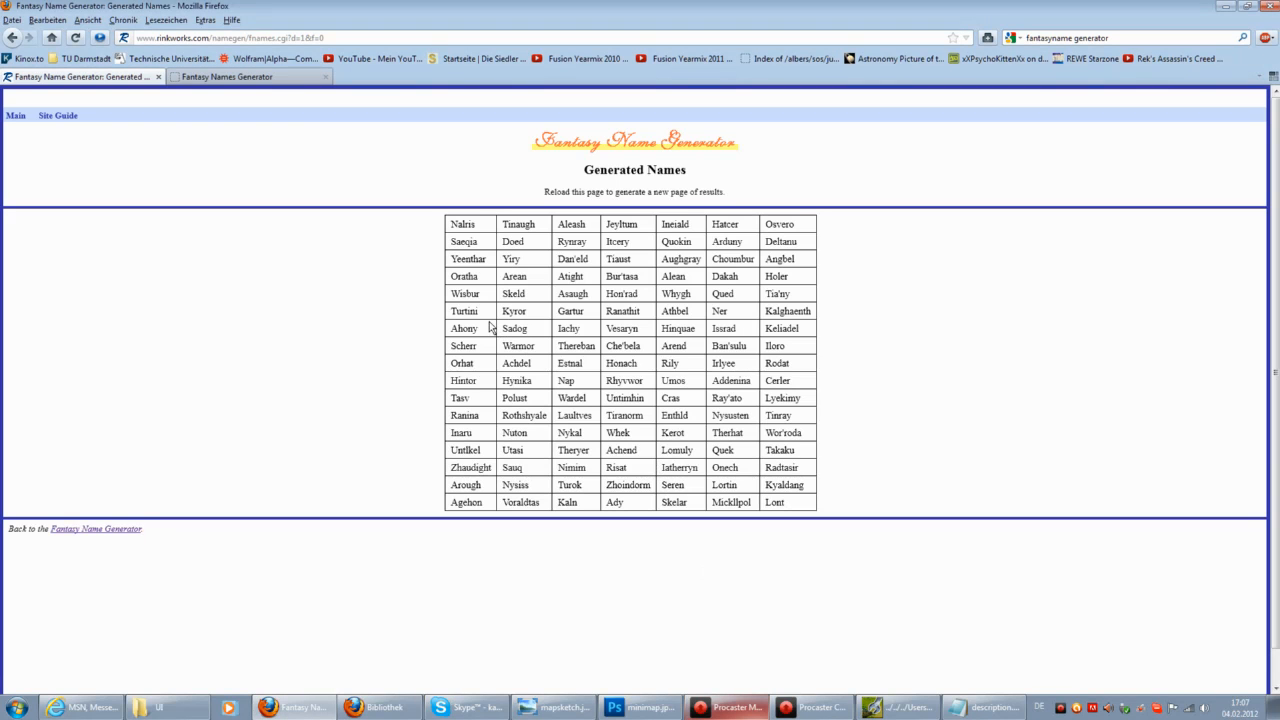
{"action": "double_click", "coordinate": [467, 263]}
{"action": "left_click", "coordinate": [367, 409]}
{"action": "key", "text": "F5"}
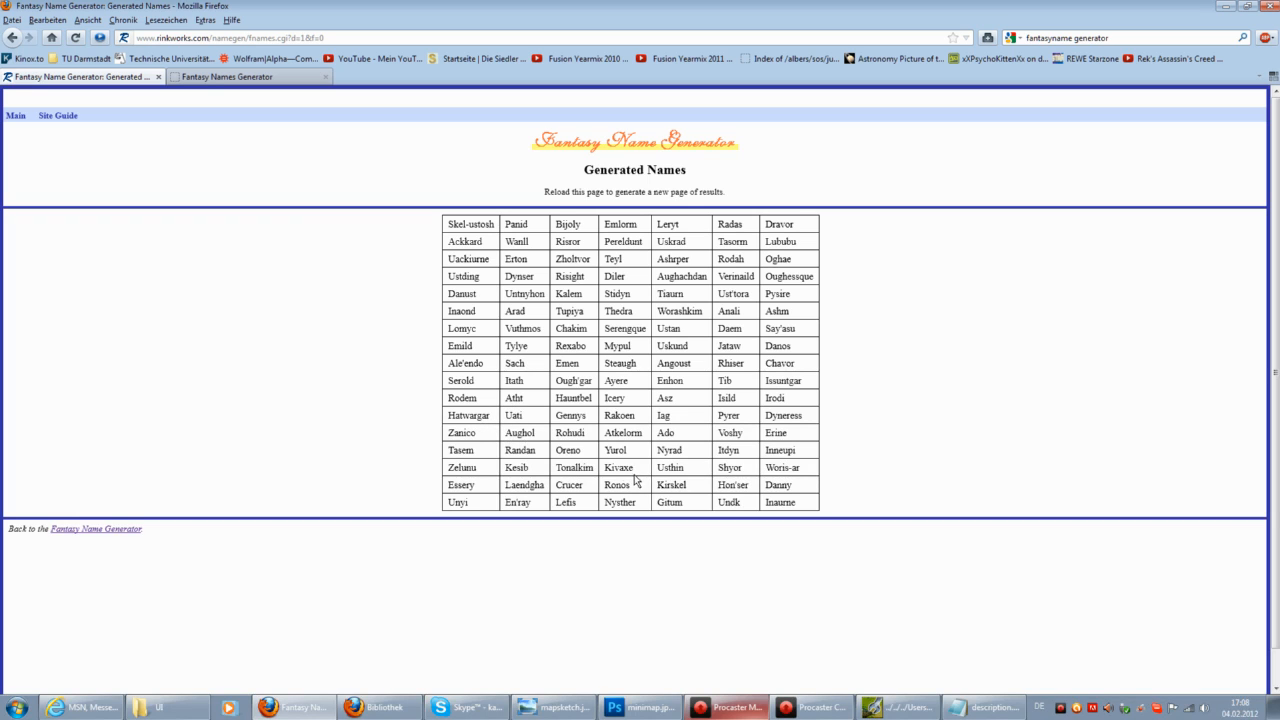
{"action": "left_click", "coordinate": [740, 707]}
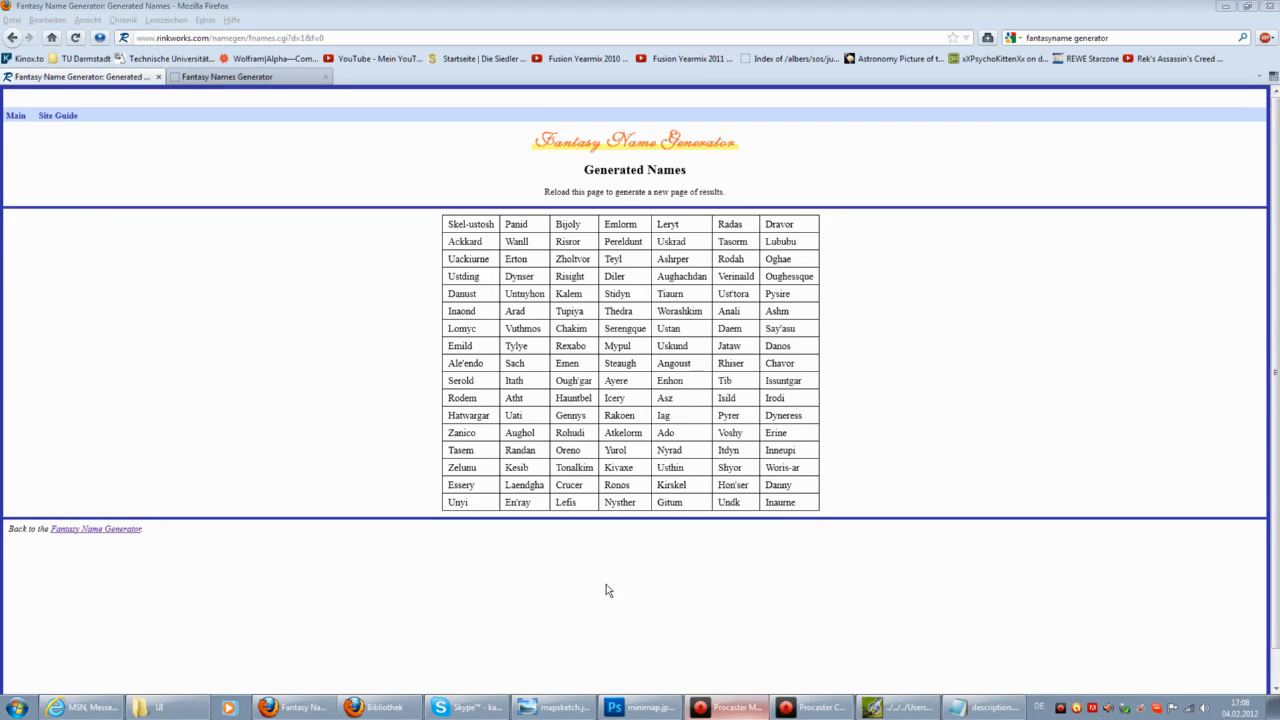
{"action": "left_click", "coordinate": [518, 532]}
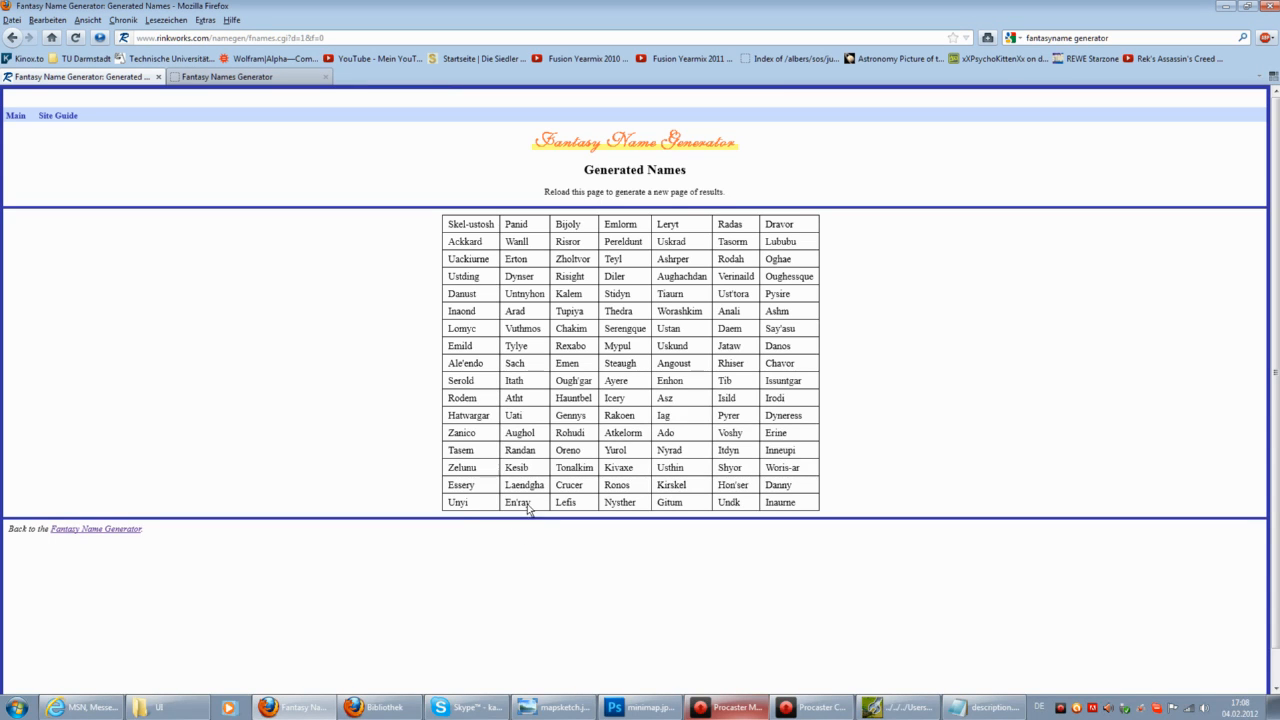
{"action": "key", "text": "F5"}
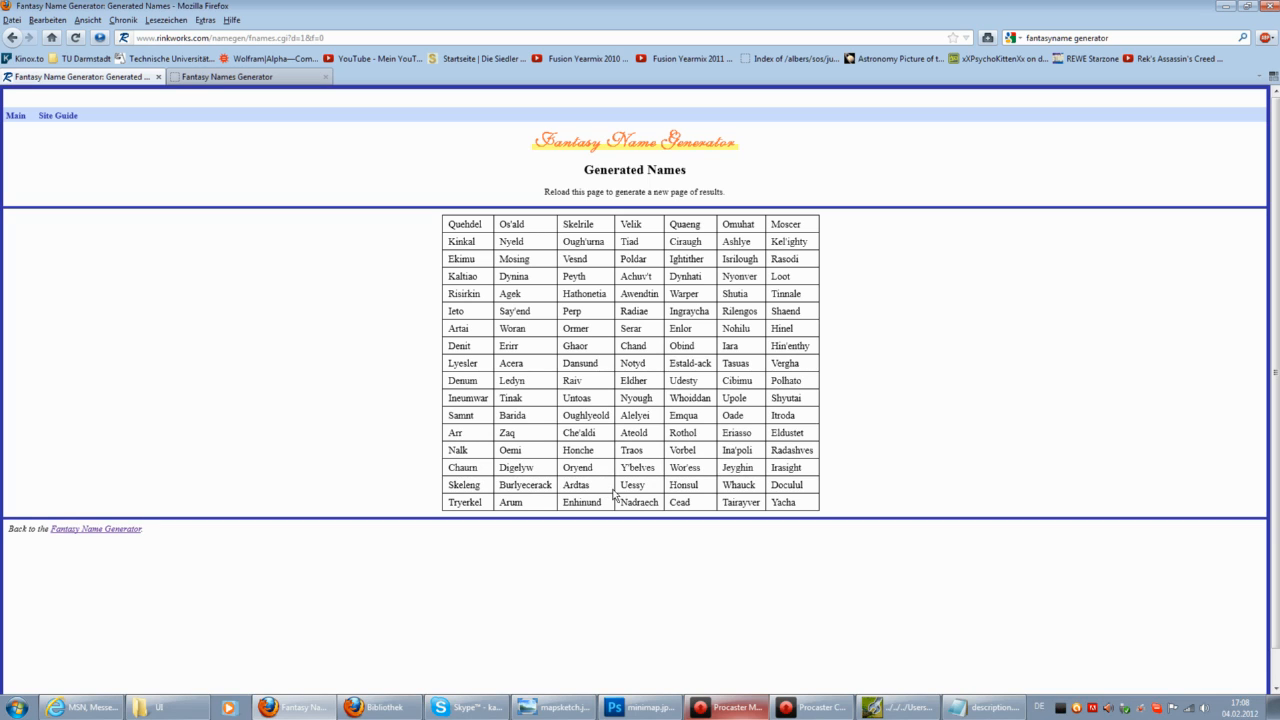
Copy the generated name Tairayver and paste it over the English mapname in description.xml.
{"action": "double_click", "coordinate": [742, 506]}
{"action": "right_click", "coordinate": [742, 510]}
{"action": "left_click", "coordinate": [788, 524]}
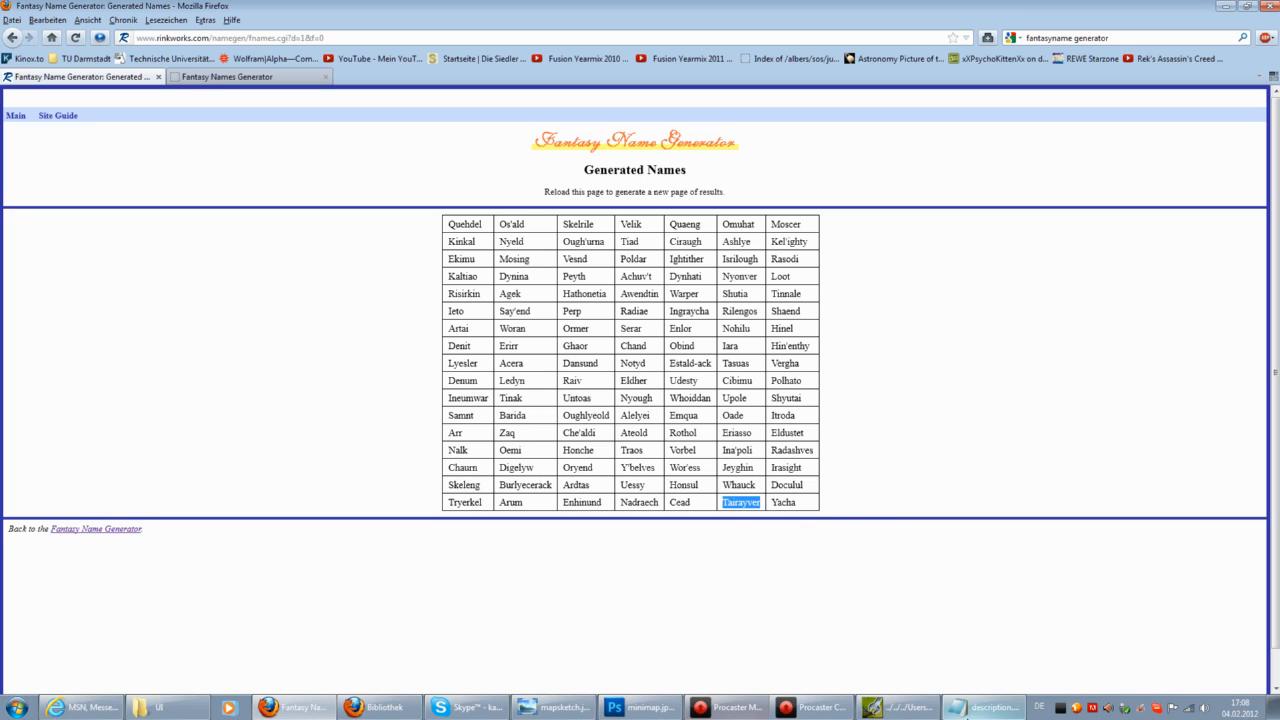
{"action": "left_click", "coordinate": [985, 707]}
{"action": "right_click", "coordinate": [378, 249]}
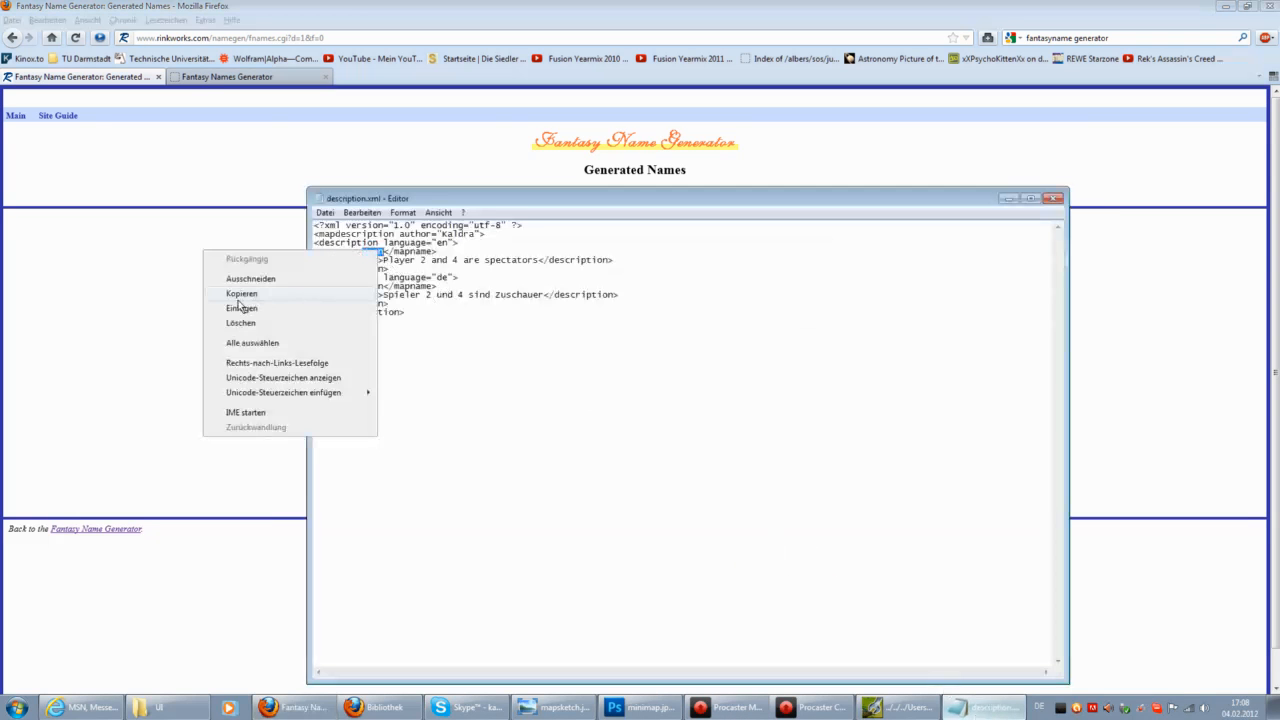
{"action": "left_click", "coordinate": [241, 308]}
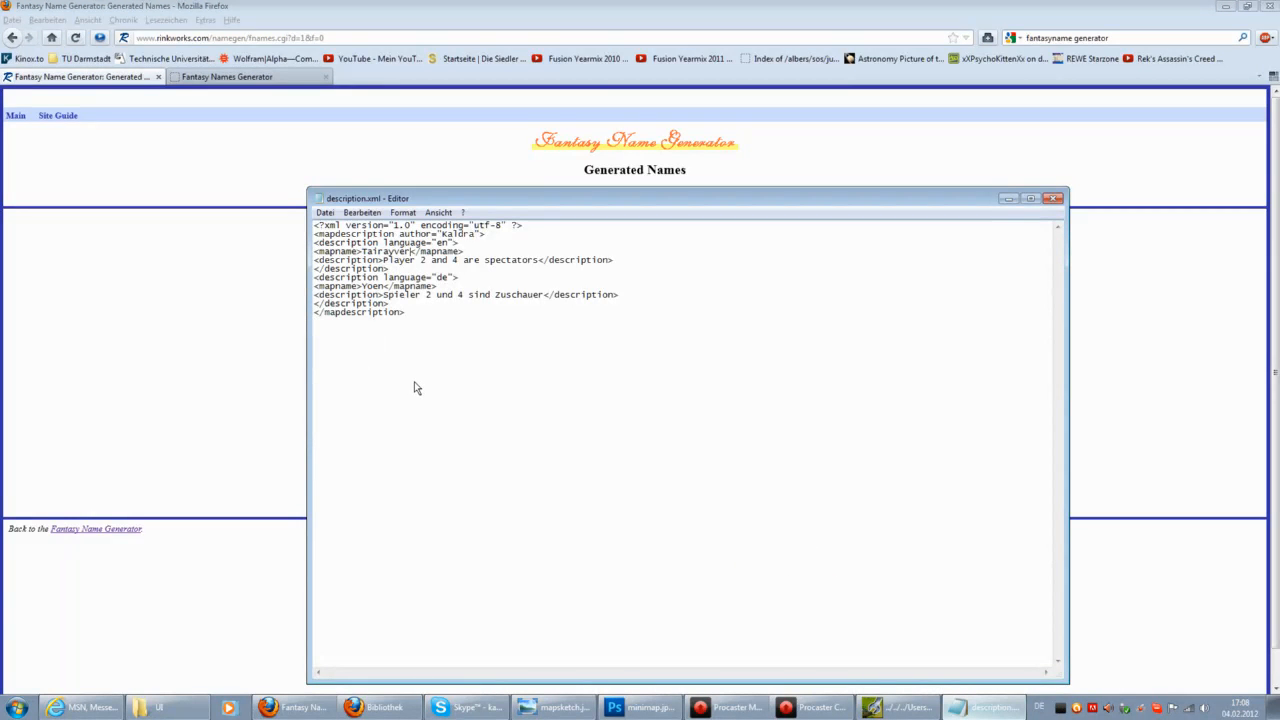
Replace the German mapname with Tairayver as well, then save and close description.xml.
{"action": "double_click", "coordinate": [376, 289]}
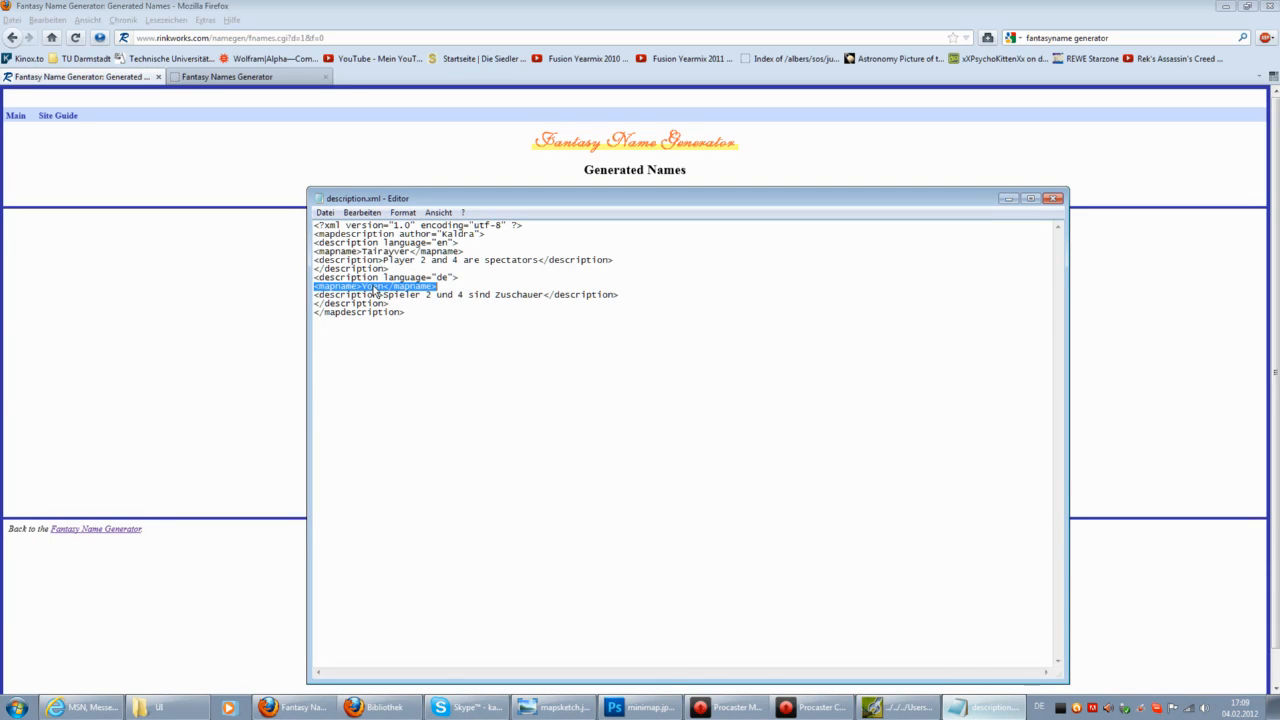
{"action": "left_click", "coordinate": [377, 290]}
{"action": "double_click", "coordinate": [370, 288]}
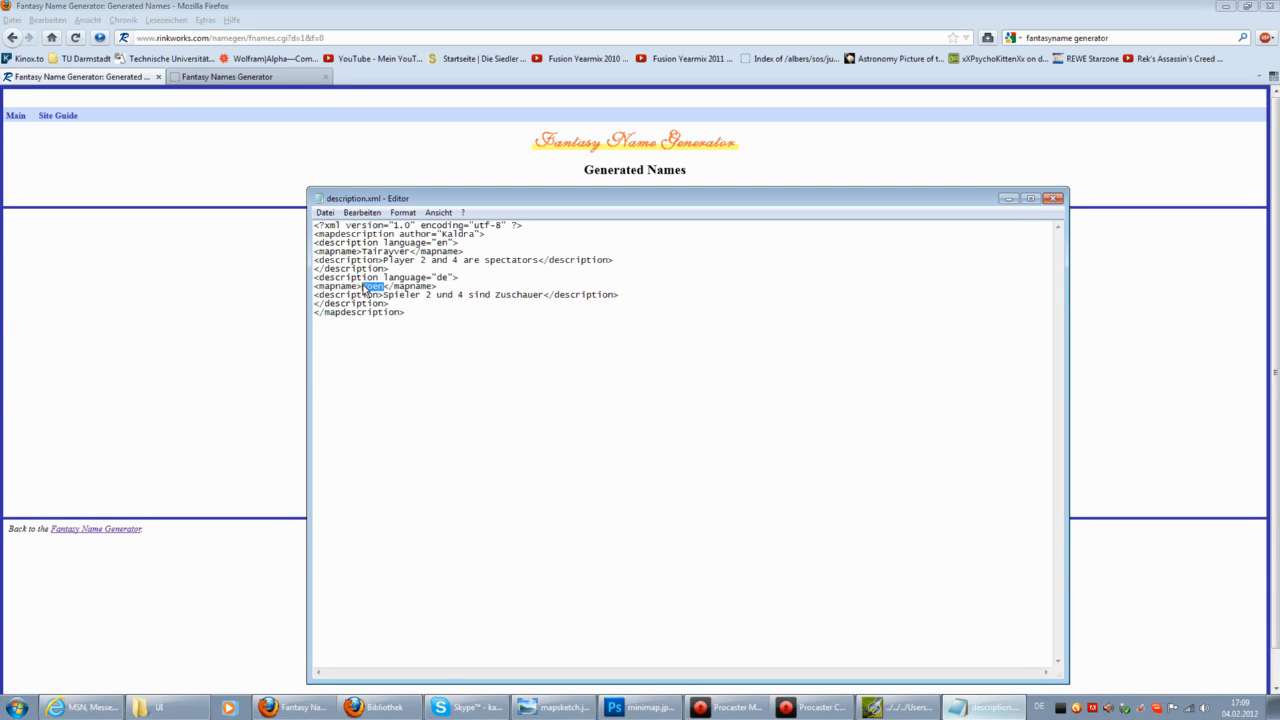
{"action": "right_click", "coordinate": [368, 288]}
{"action": "left_click", "coordinate": [215, 344]}
{"action": "left_click", "coordinate": [325, 213]}
{"action": "left_click", "coordinate": [257, 258]}
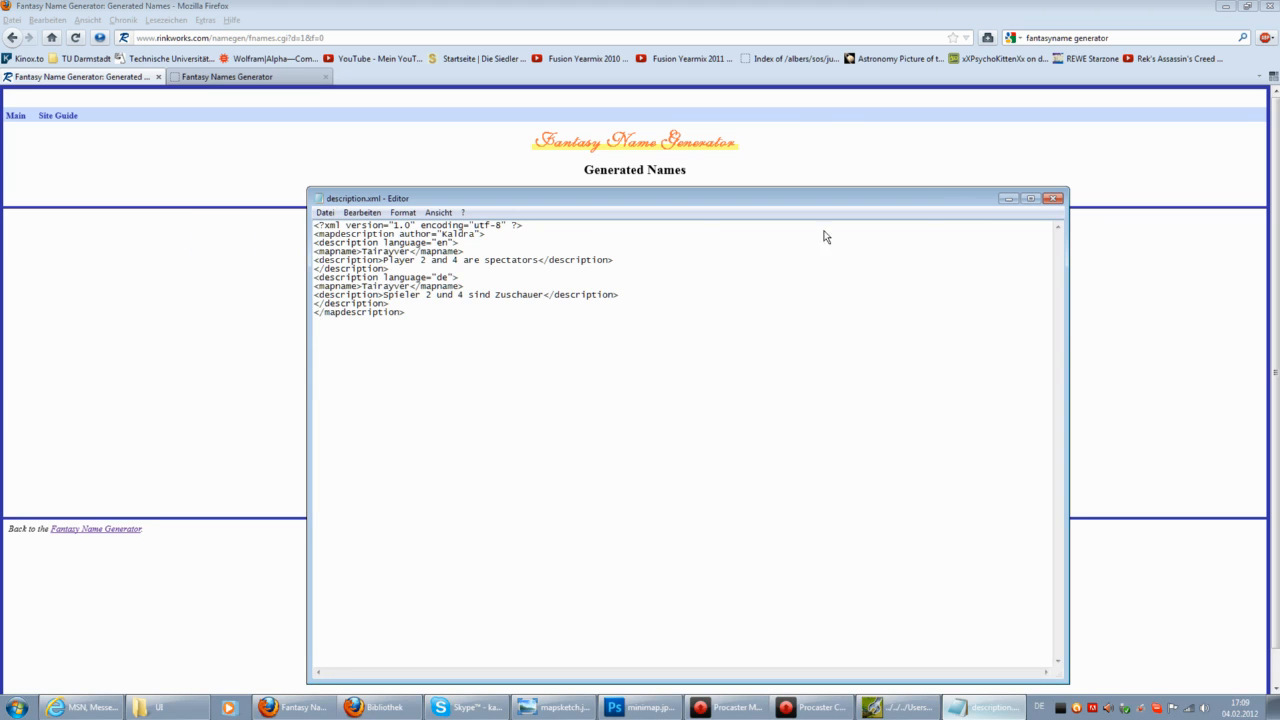
{"action": "left_click", "coordinate": [1053, 198]}
Go from the UI folder to the Yoen2 map folder and copy its Script1 folder.
{"action": "left_click", "coordinate": [165, 707]}
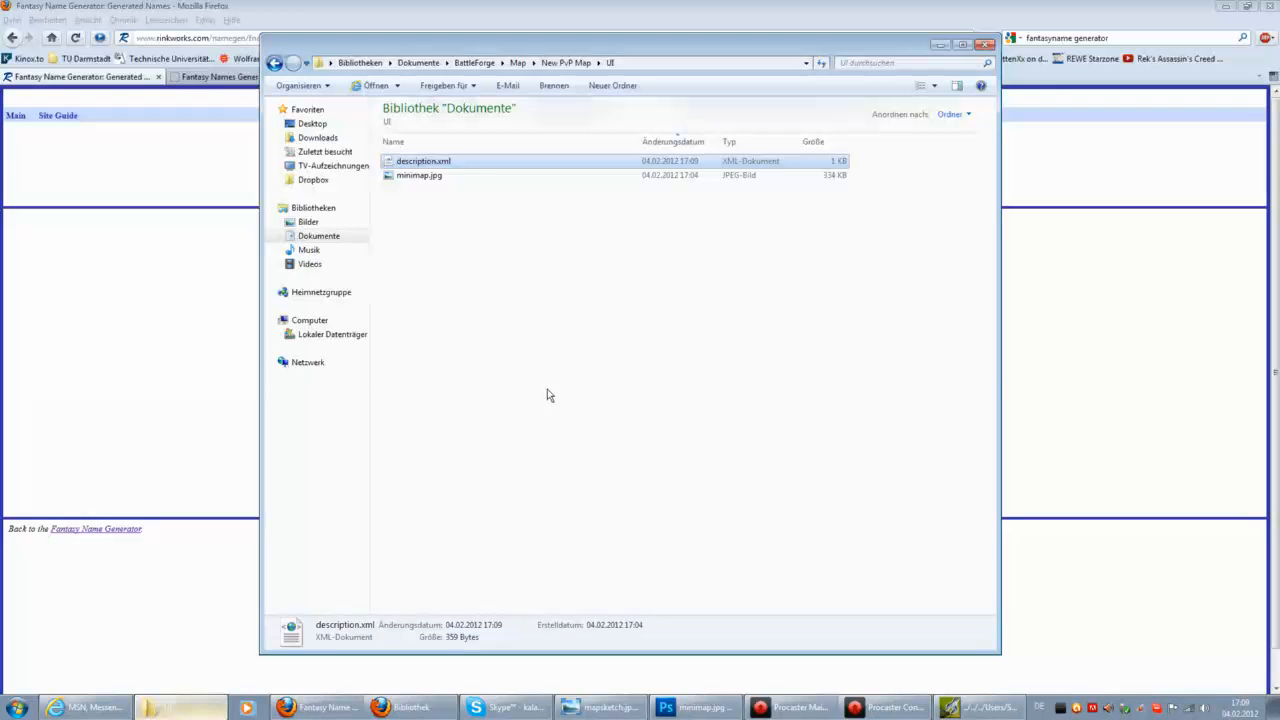
{"action": "left_click", "coordinate": [547, 64]}
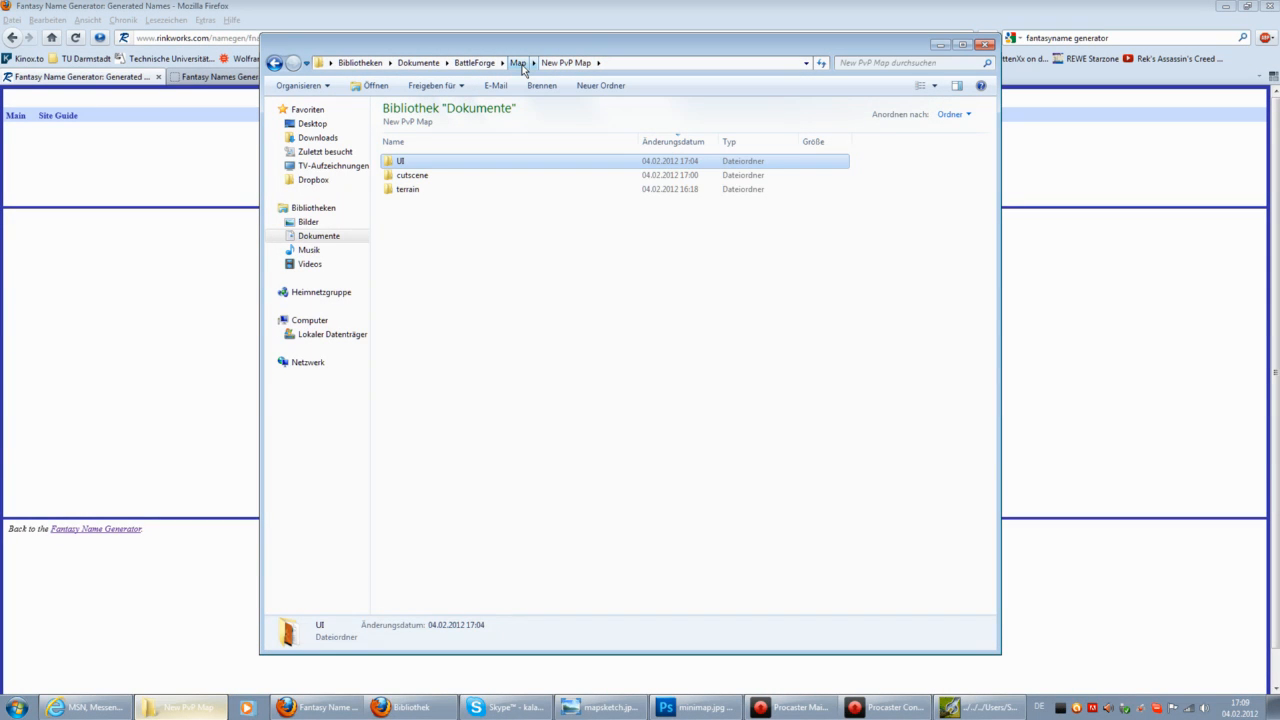
{"action": "left_click", "coordinate": [521, 66]}
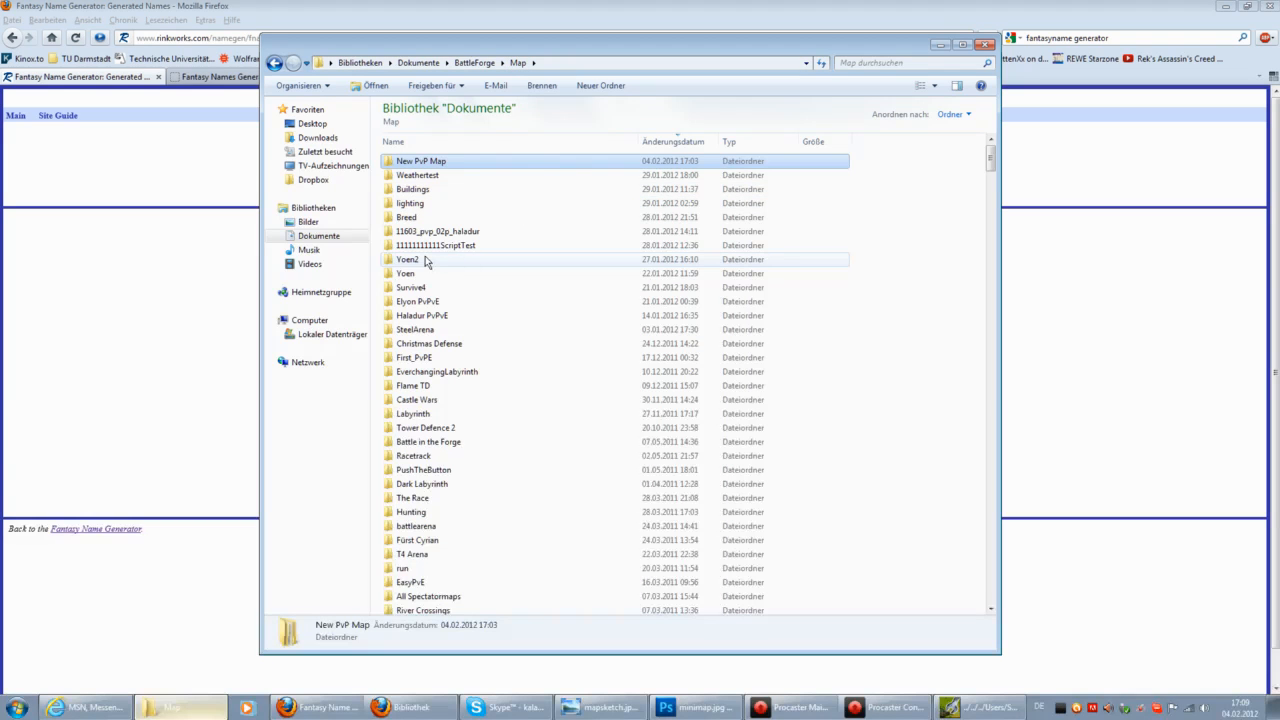
{"action": "double_click", "coordinate": [424, 260]}
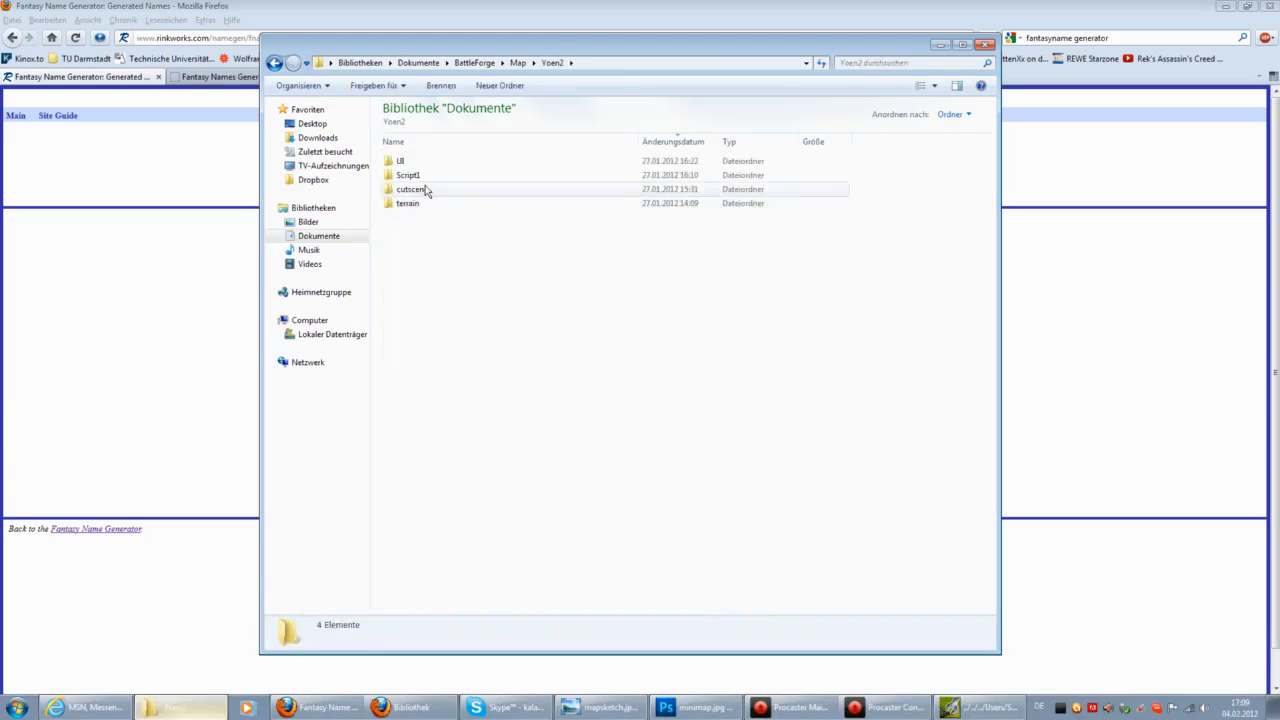
{"action": "right_click", "coordinate": [418, 177]}
{"action": "left_click", "coordinate": [360, 417]}
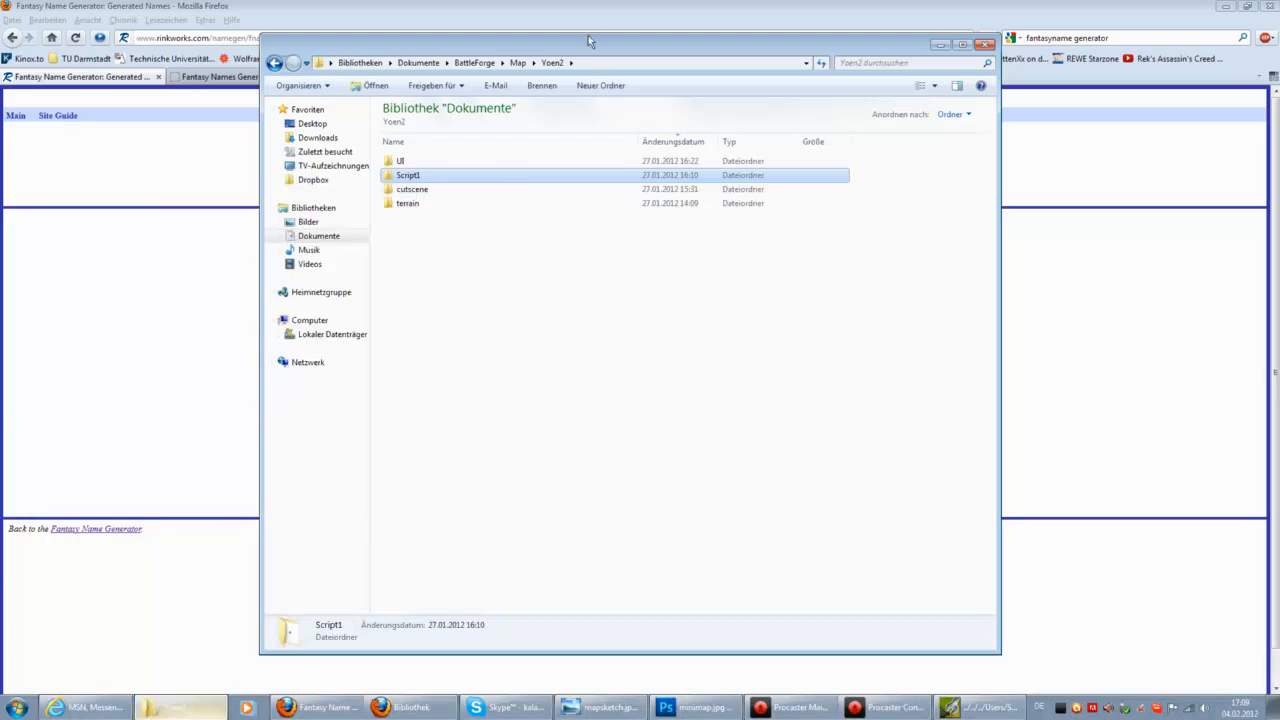
Return to the Map folder and paste the copied Script1 folder into New PvP Map.
{"action": "left_click", "coordinate": [517, 62]}
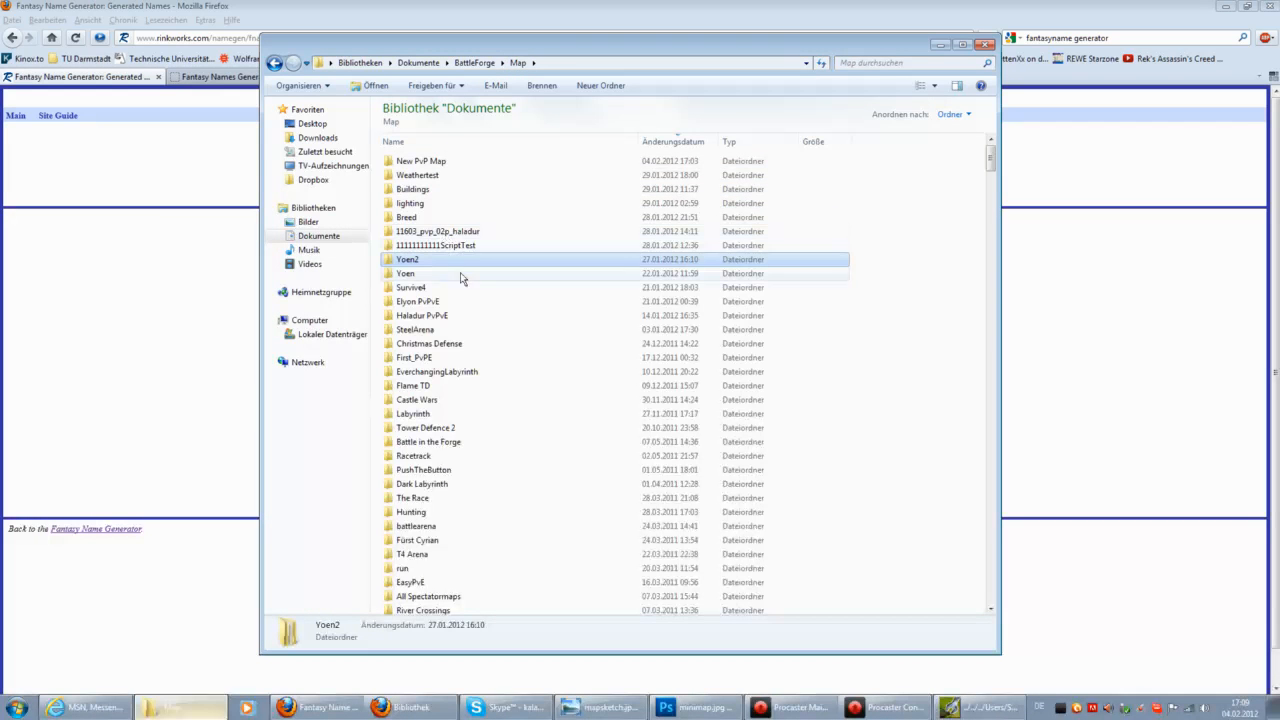
{"action": "double_click", "coordinate": [444, 318]}
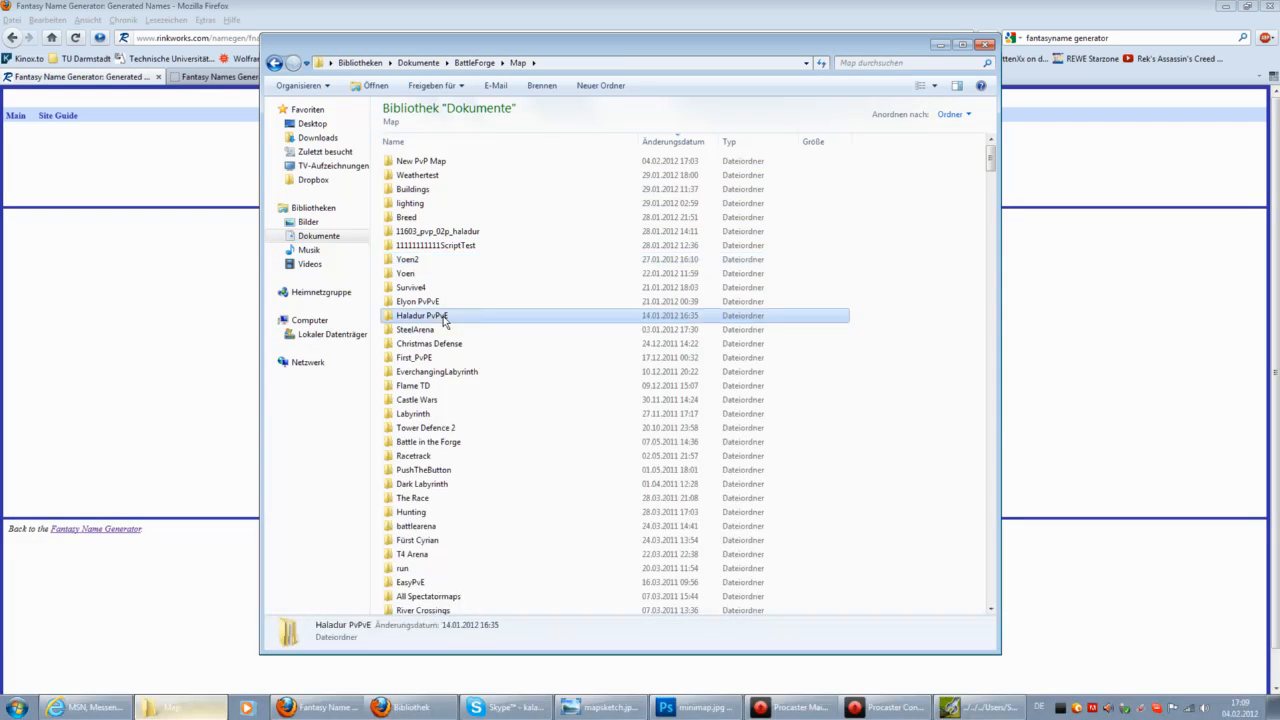
{"action": "key", "text": "BackSpace"}
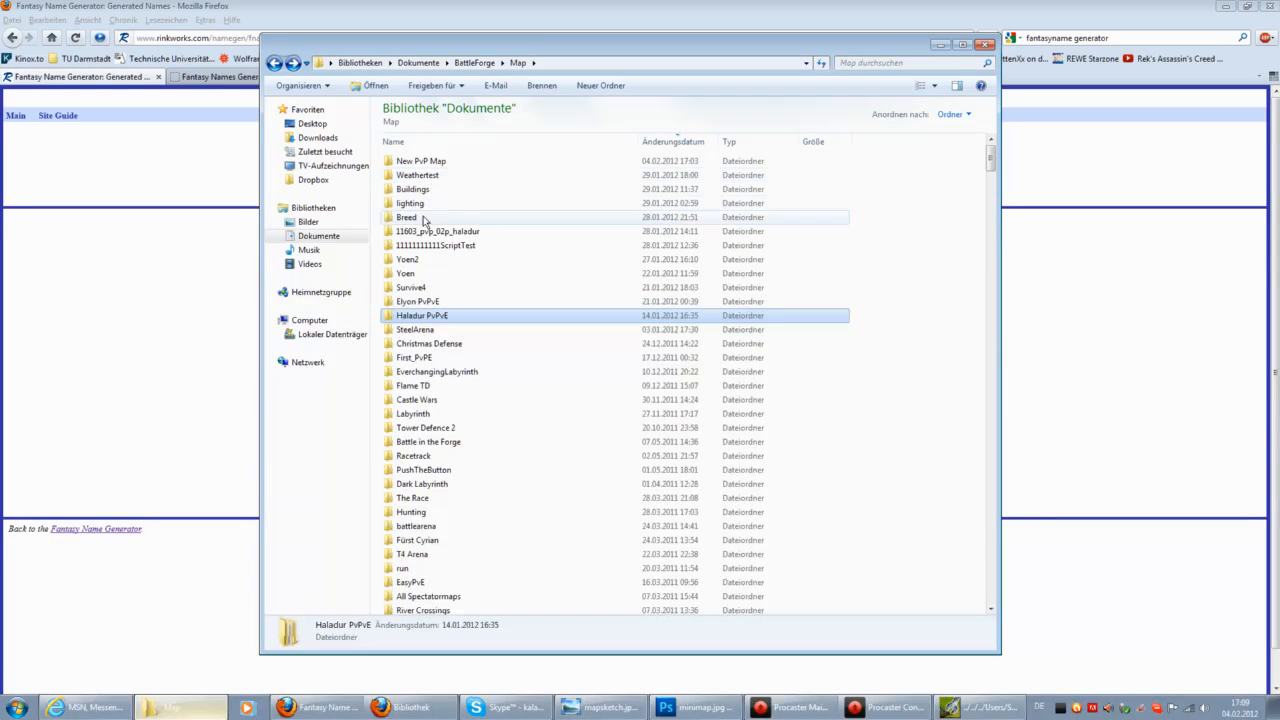
{"action": "double_click", "coordinate": [413, 259]}
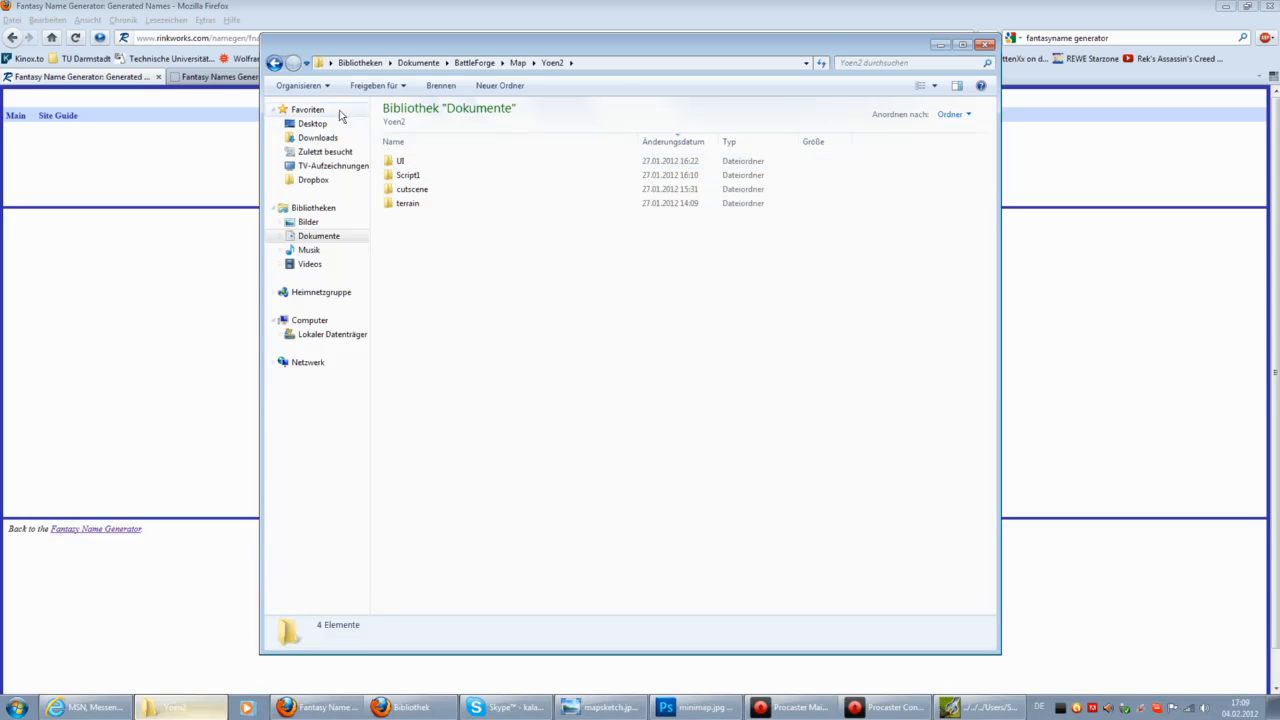
{"action": "left_click", "coordinate": [274, 63]}
{"action": "double_click", "coordinate": [411, 163]}
{"action": "right_click", "coordinate": [429, 223]}
{"action": "left_click", "coordinate": [304, 318]}
Open _main.lua from the pasted Script1 folder, delete the whole teleport for-loop and save the script.
{"action": "double_click", "coordinate": [410, 161]}
{"action": "left_click", "coordinate": [410, 163]}
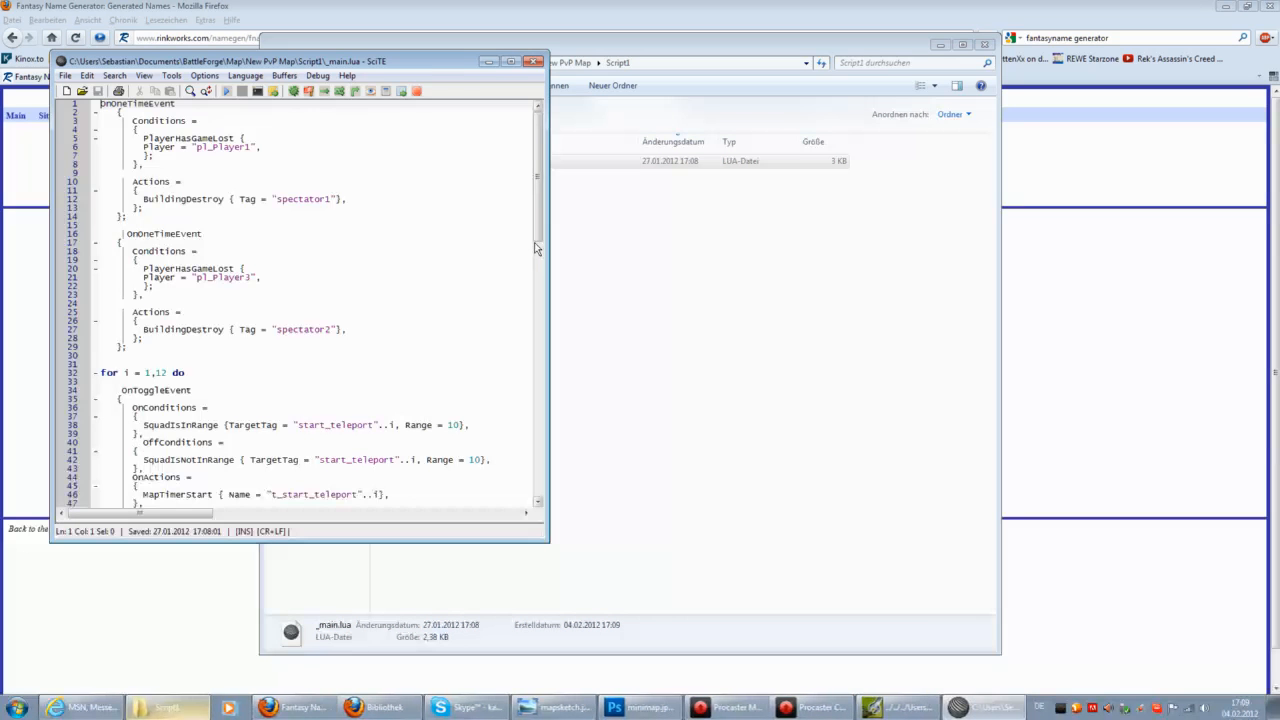
{"action": "left_click", "coordinate": [510, 61]}
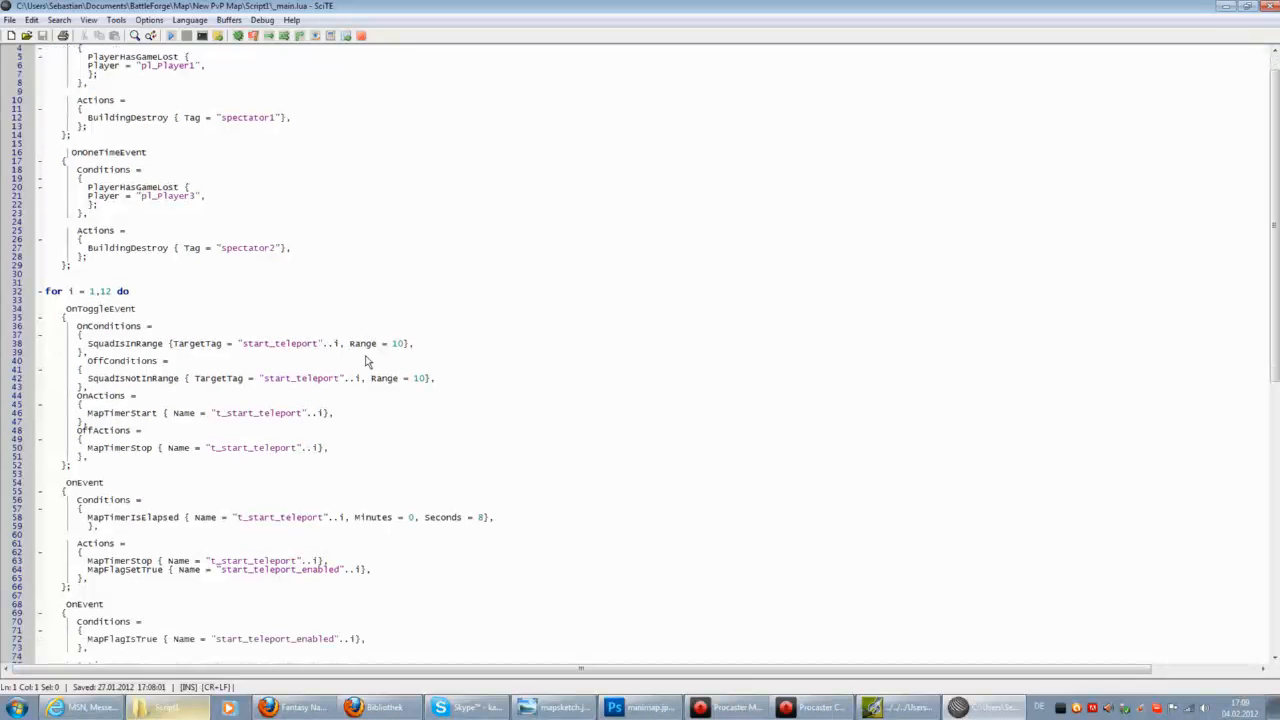
{"action": "left_click_drag", "start_coordinate": [75, 283], "coordinate": [178, 631]}
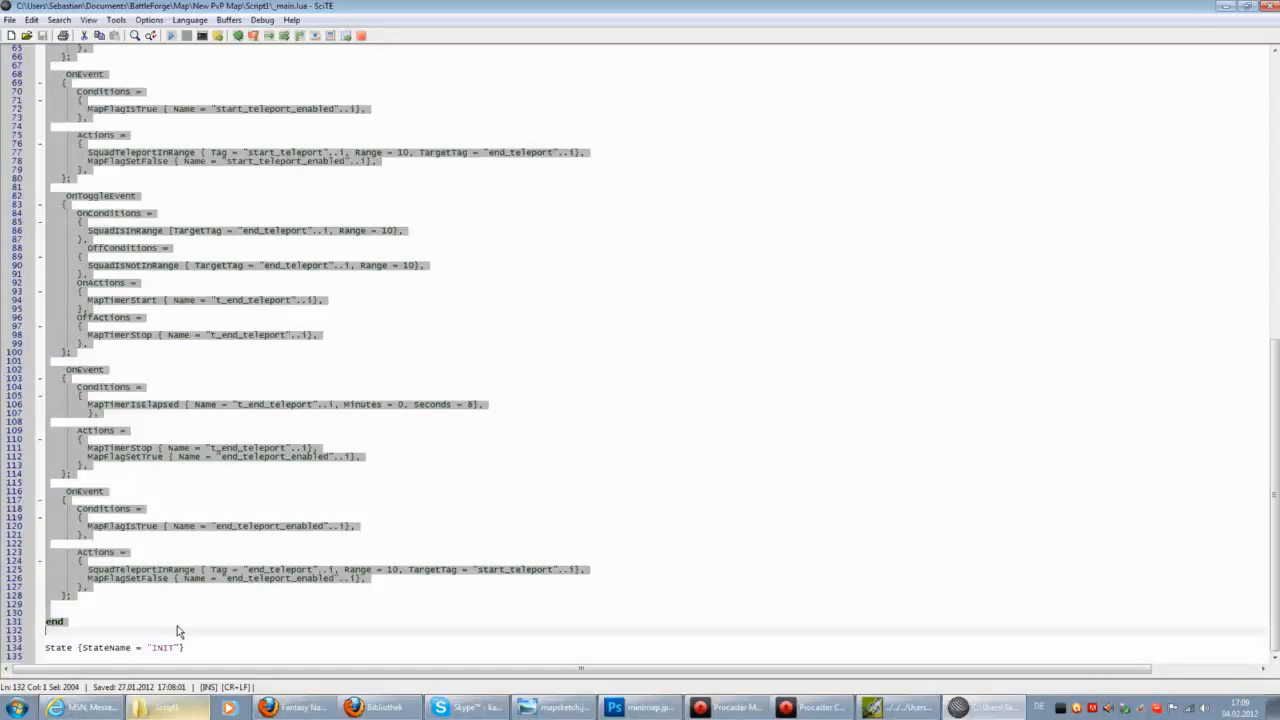
{"action": "key", "text": "Delete"}
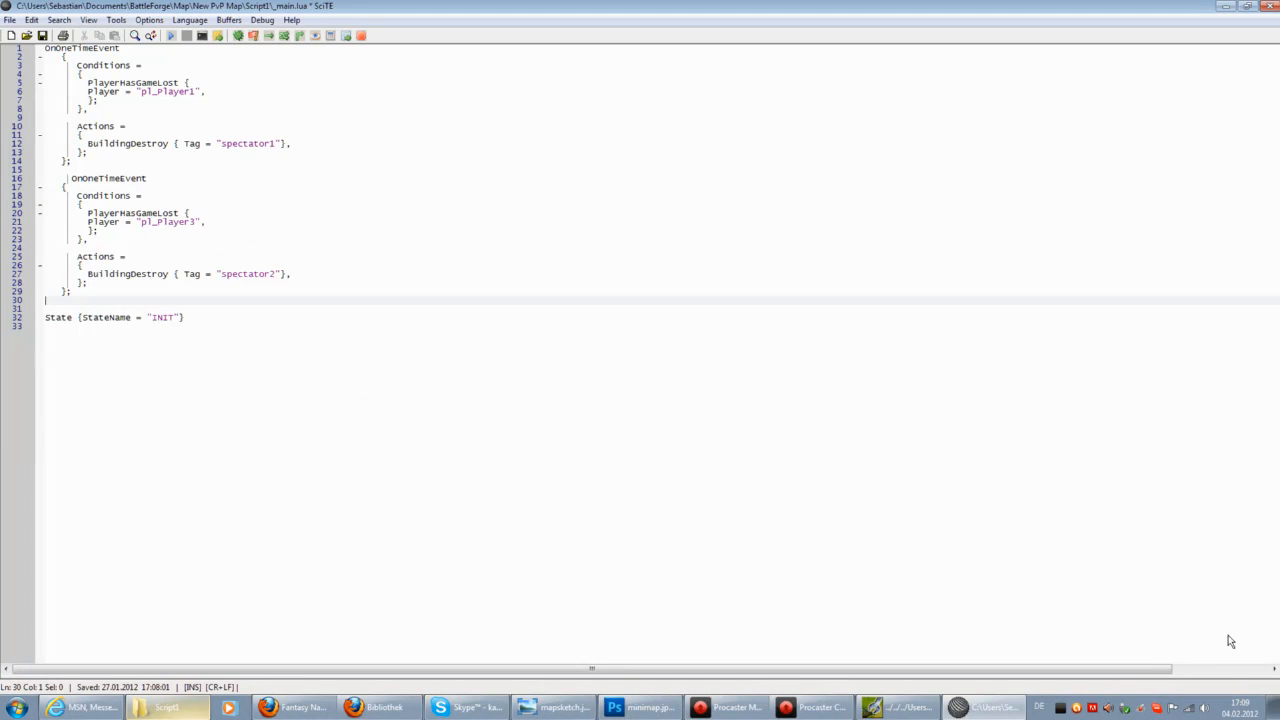
{"action": "left_click", "coordinate": [412, 281]}
{"action": "left_click", "coordinate": [42, 36]}
Review the player-lost condition and the BuildingDestroy action for spectator1, then close the script.
{"action": "left_click", "coordinate": [407, 206]}
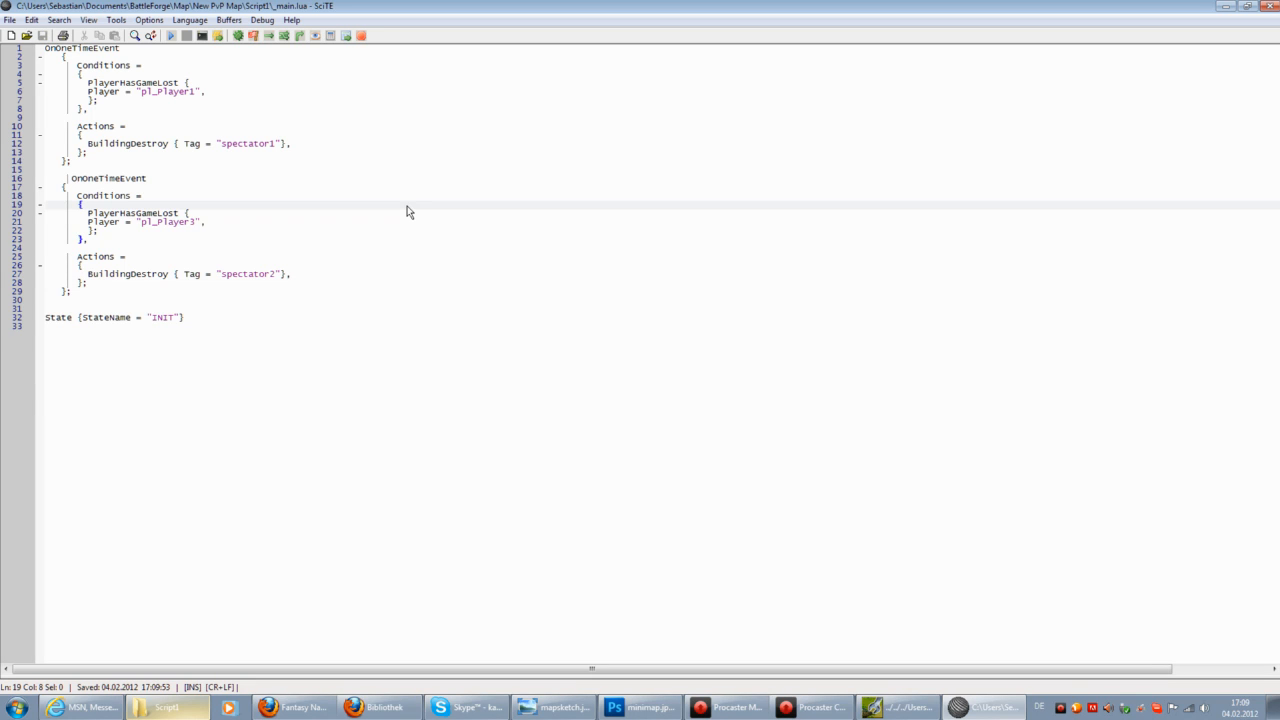
{"action": "left_click", "coordinate": [117, 91]}
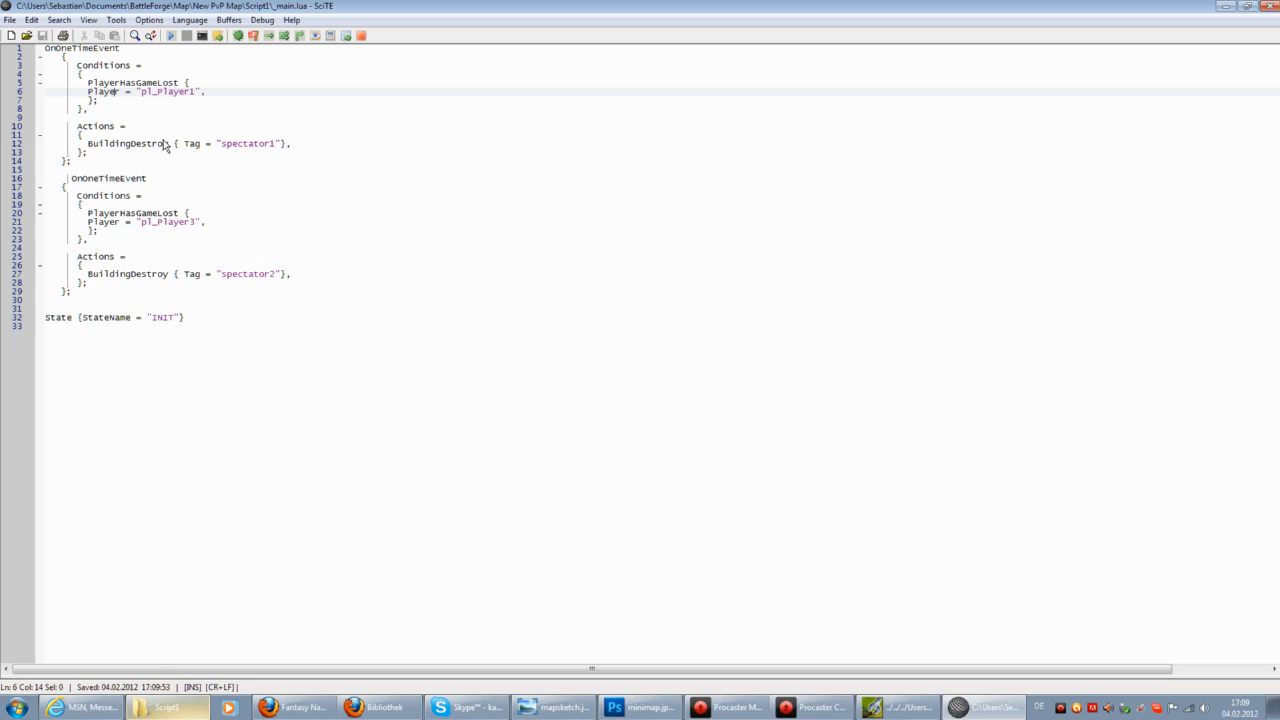
{"action": "left_click", "coordinate": [130, 144]}
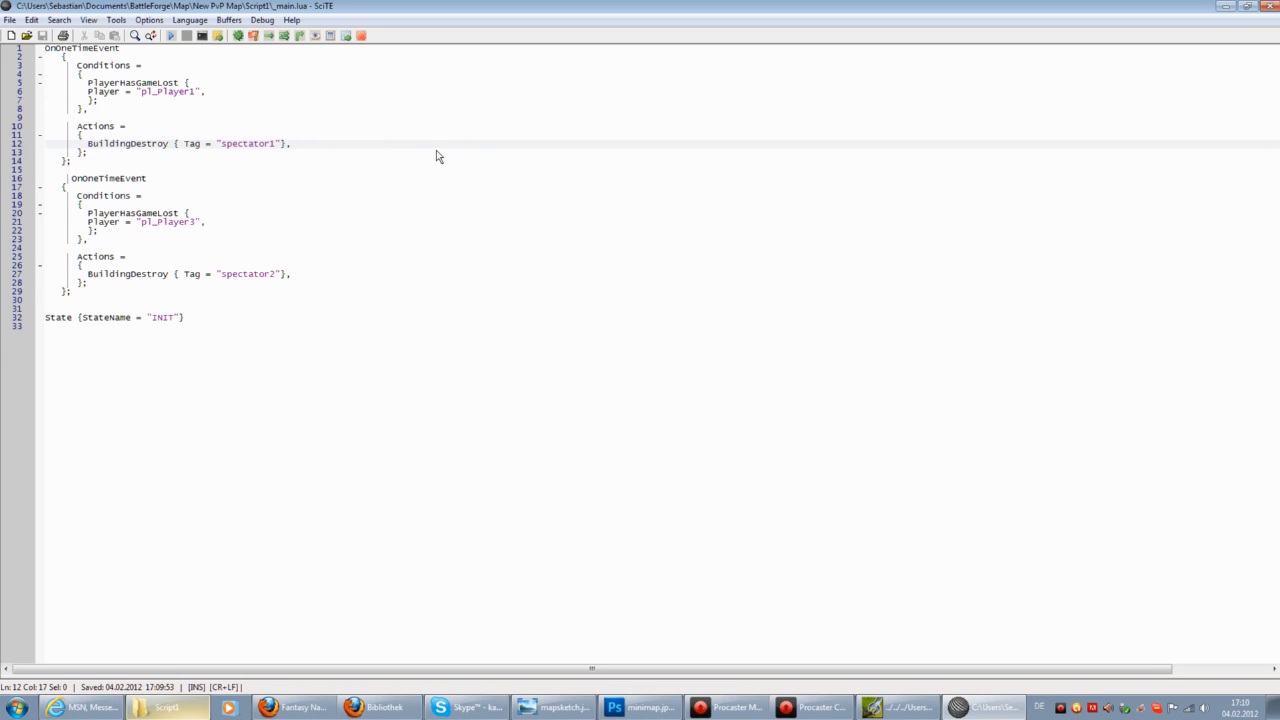
{"action": "left_click", "coordinate": [1273, 8]}
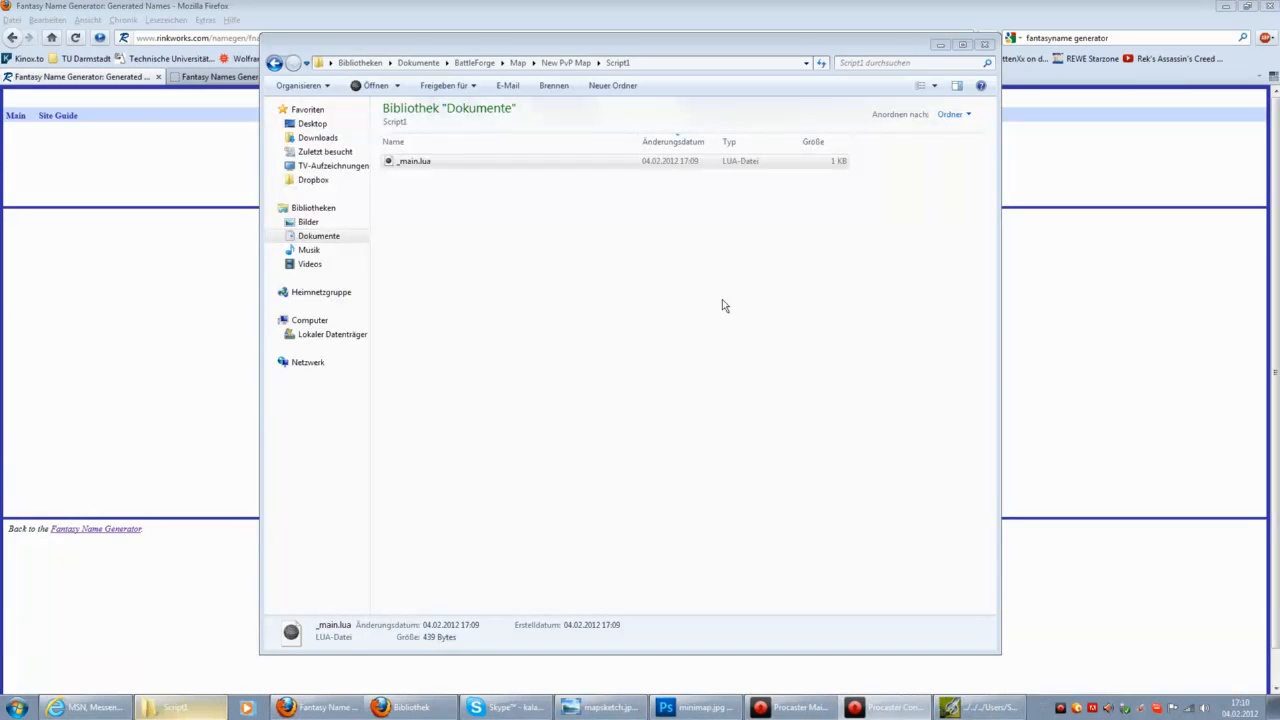
Go back to the Map folder and copy Tairayver from the generated names page for renaming the map folder.
{"action": "left_click", "coordinate": [518, 63]}
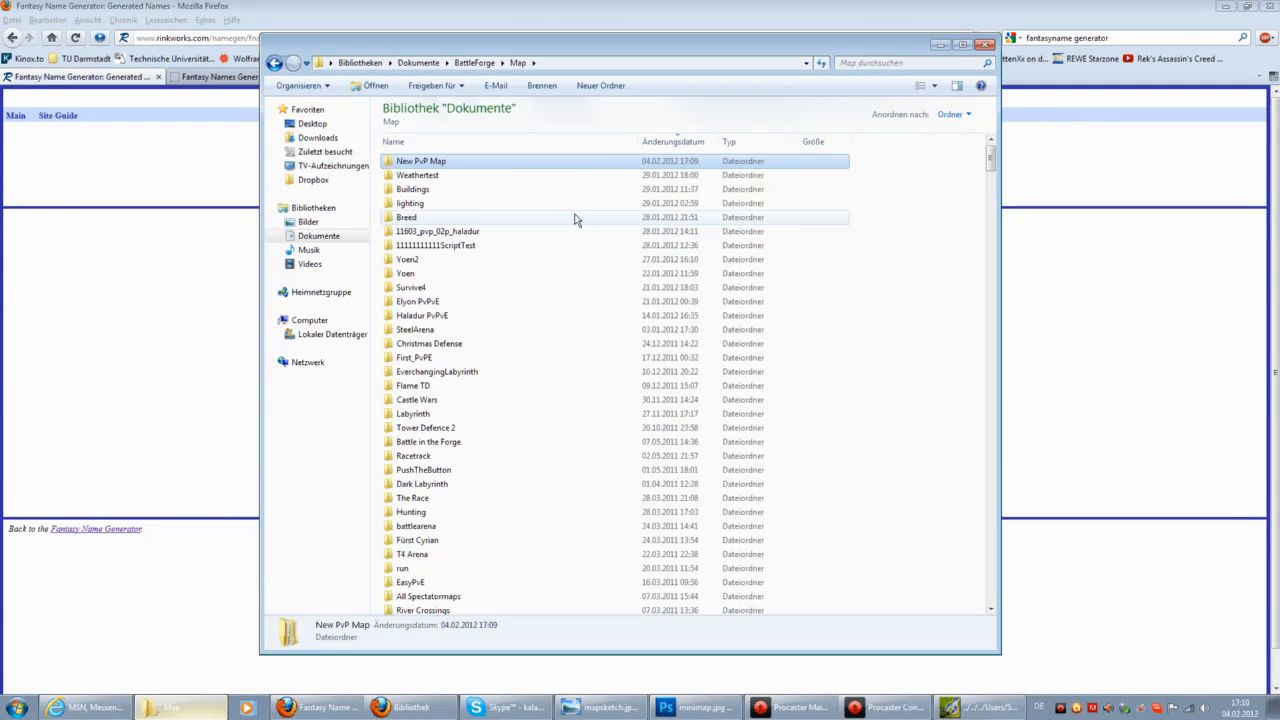
{"action": "right_click", "coordinate": [416, 163]}
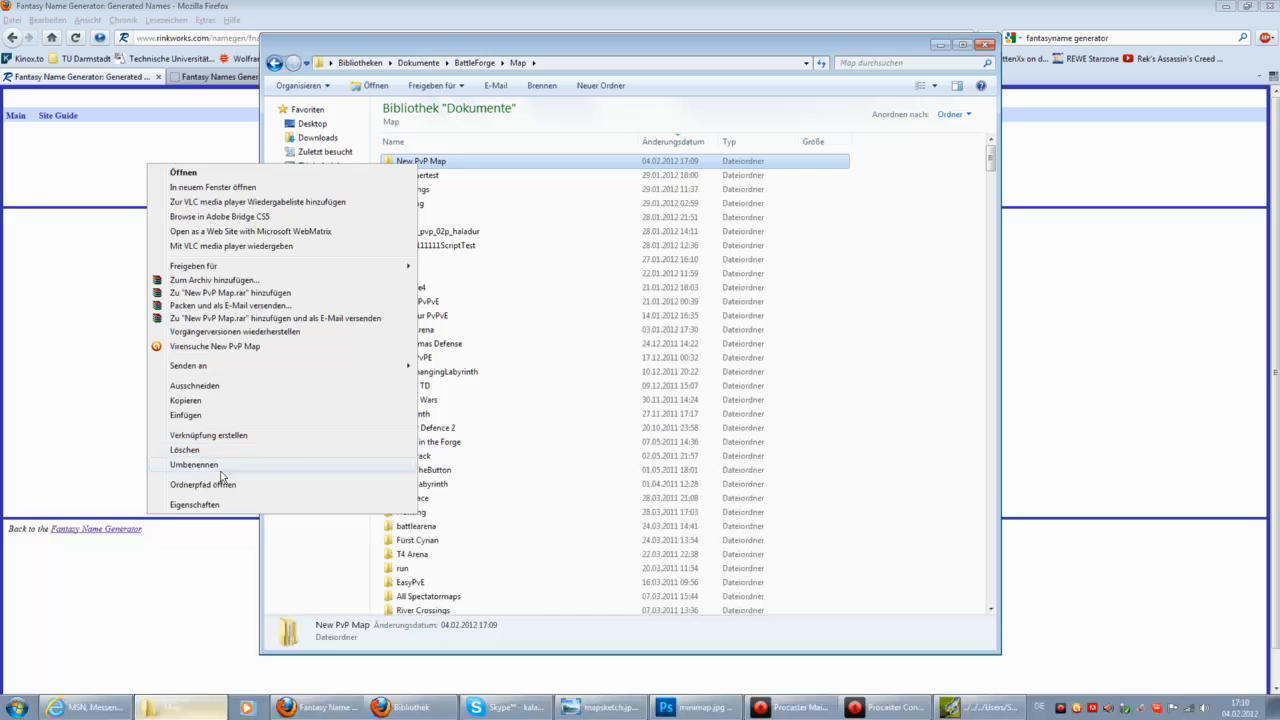
{"action": "left_click", "coordinate": [228, 476]}
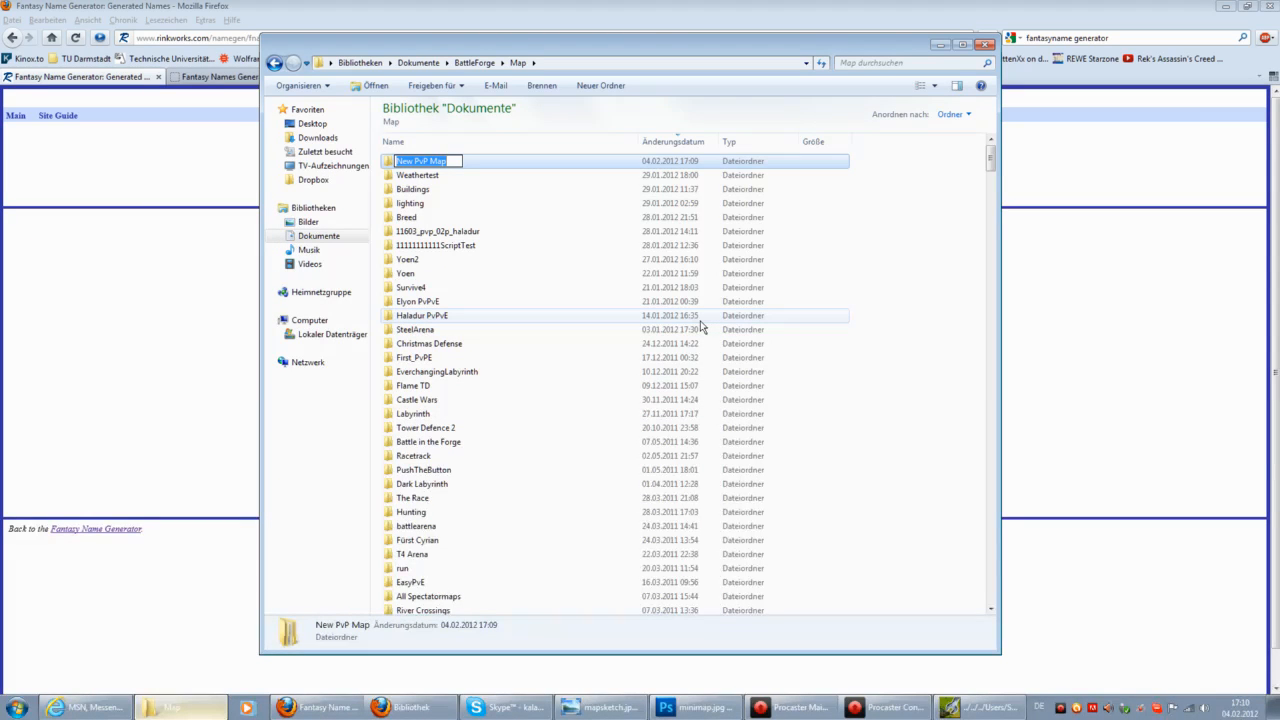
{"action": "left_click", "coordinate": [1121, 301]}
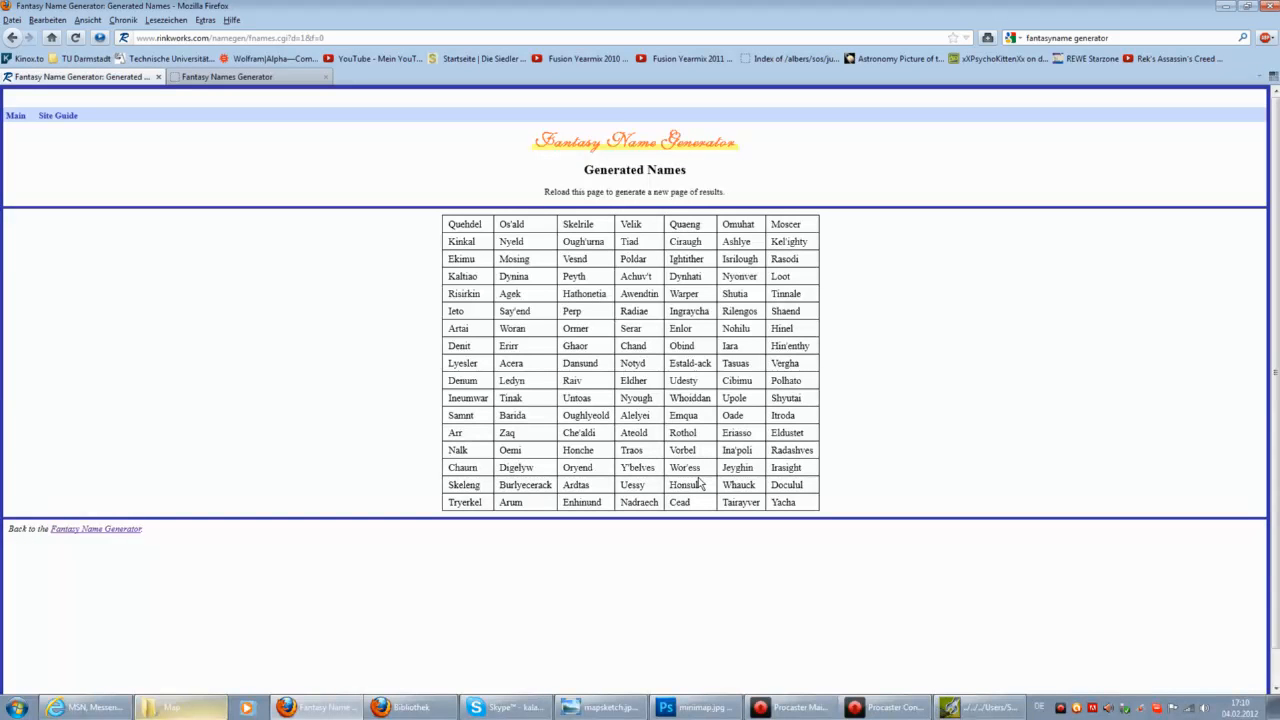
{"action": "double_click", "coordinate": [741, 503]}
{"action": "key", "text": "ctrl+c"}
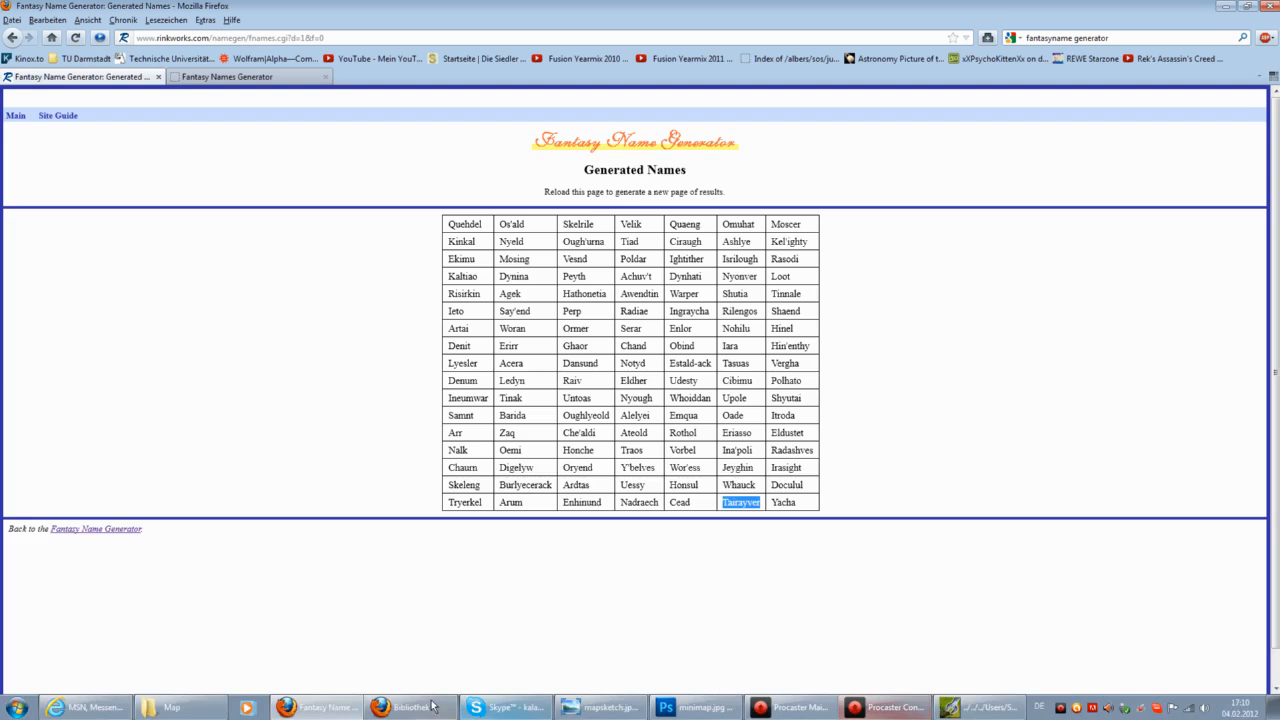
Try to rename the New PvP Map folder to Tairayver.
{"action": "left_click", "coordinate": [182, 707]}
{"action": "right_click", "coordinate": [445, 162]}
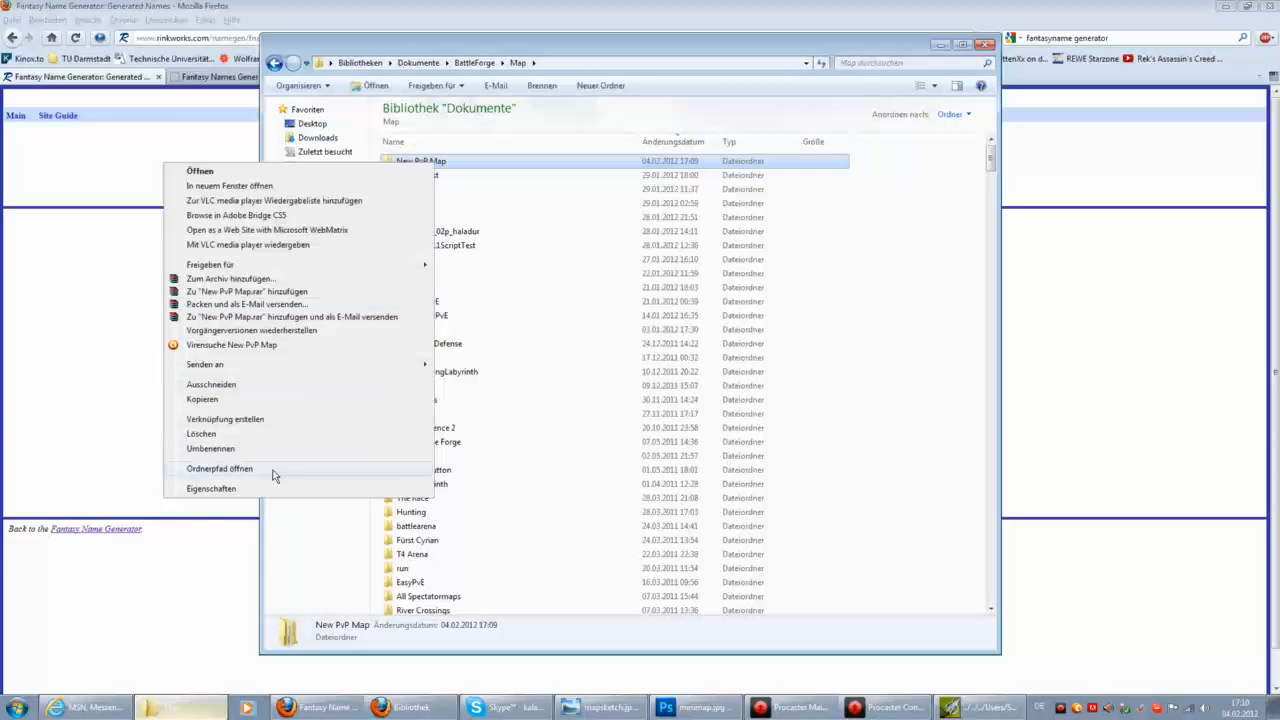
{"action": "left_click", "coordinate": [261, 448]}
{"action": "key", "text": "ctrl+v"}
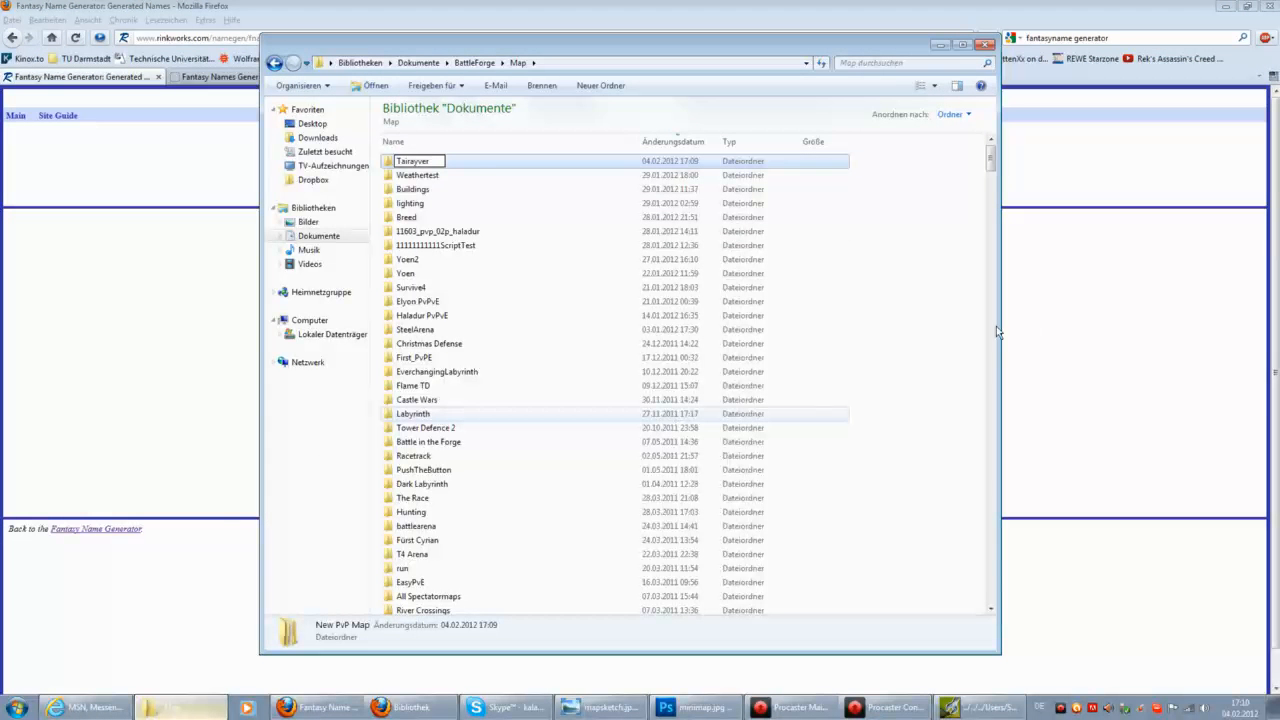
{"action": "key", "text": "Return"}
{"action": "left_click", "coordinate": [760, 420]}
Close the map editor and try again to rename the New PvP Map folder to Tairayver.
{"action": "left_click", "coordinate": [984, 704]}
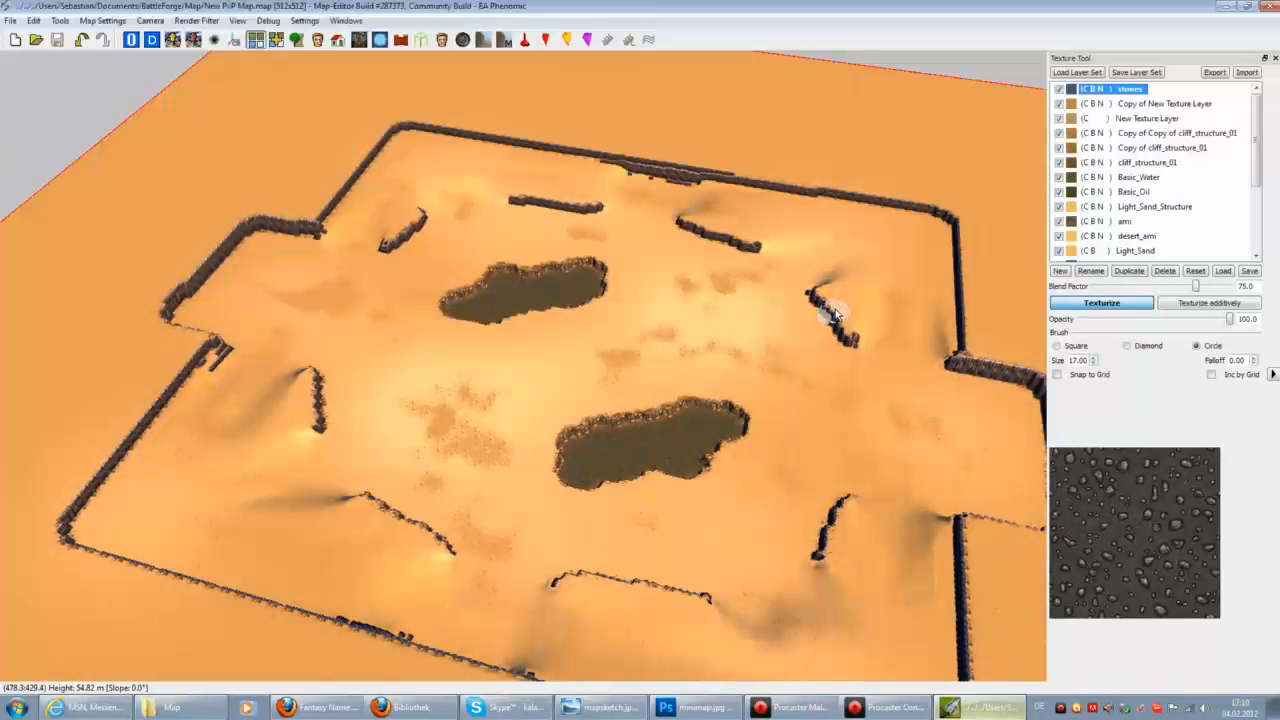
{"action": "left_click", "coordinate": [1272, 8]}
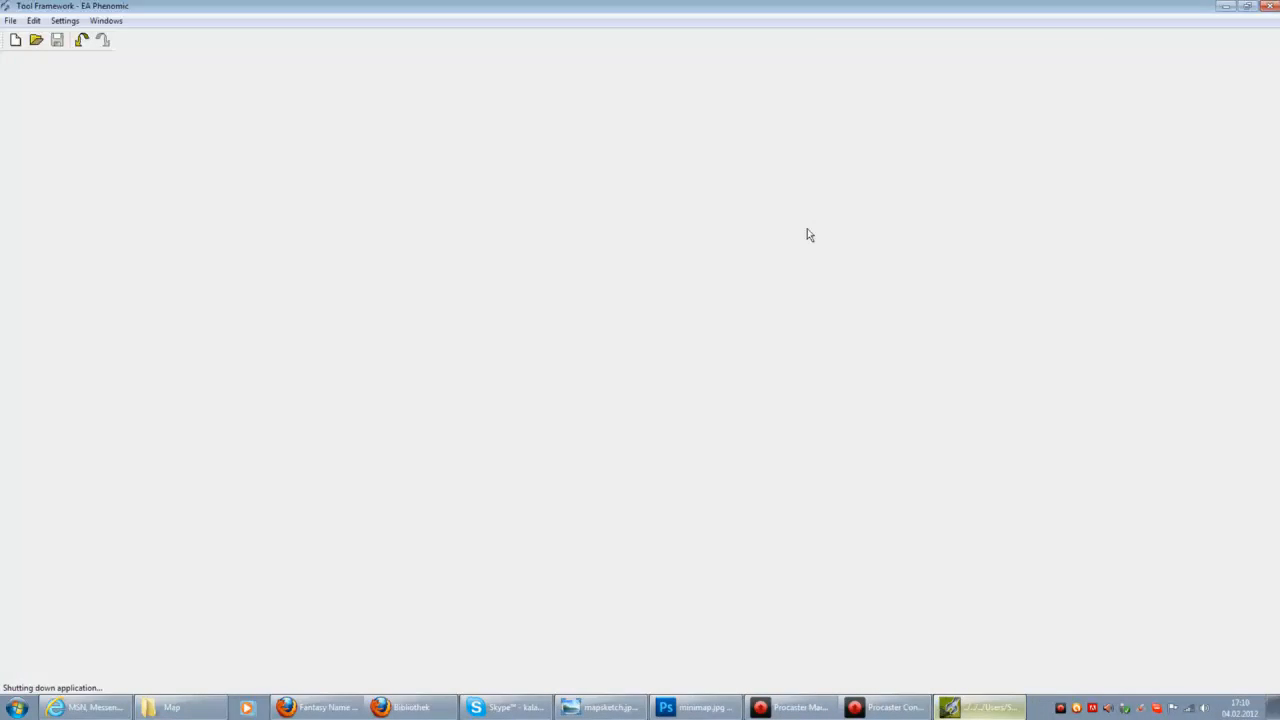
{"action": "right_click", "coordinate": [410, 162]}
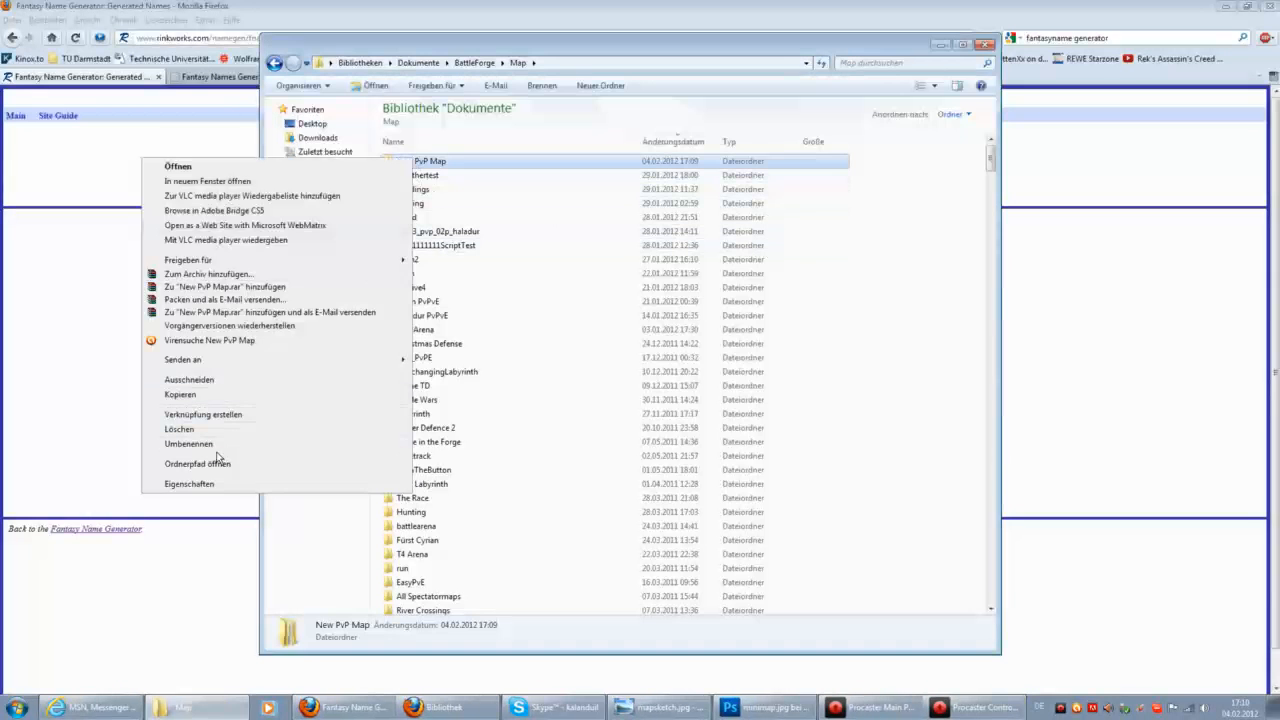
{"action": "left_click", "coordinate": [218, 444]}
{"action": "key", "text": "ctrl+v"}
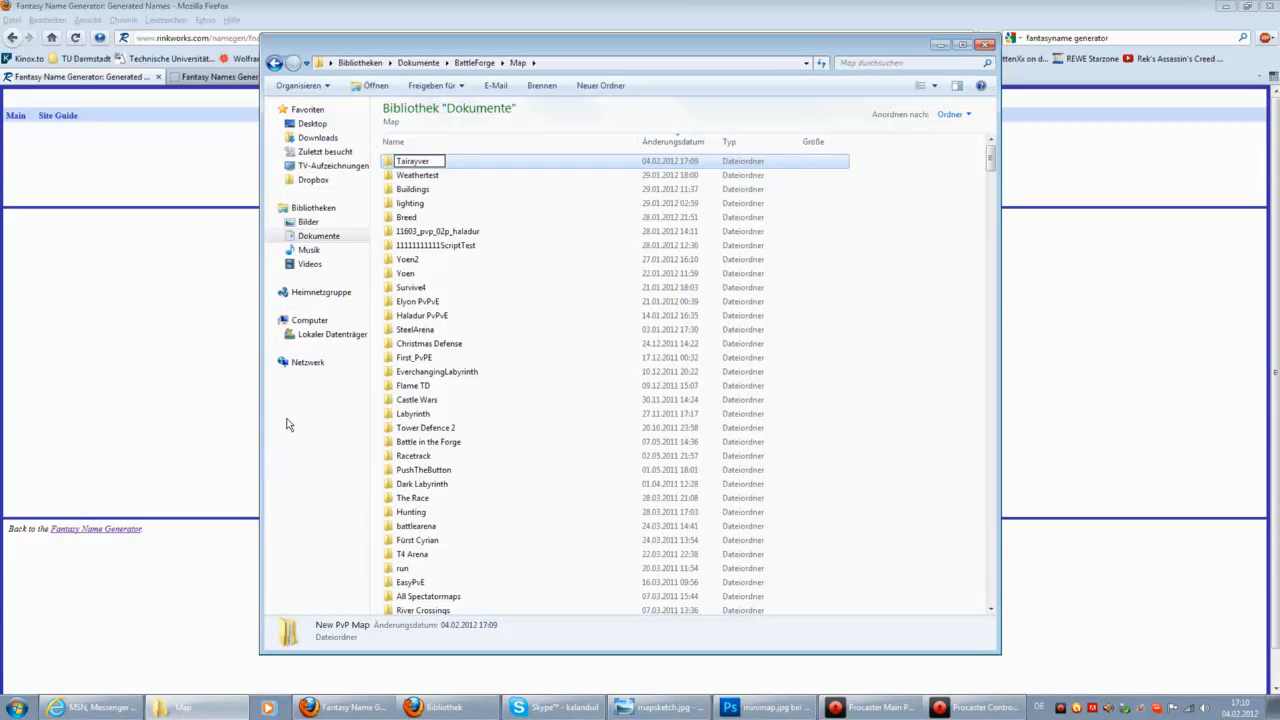
{"action": "key", "text": "Return"}
{"action": "left_click", "coordinate": [786, 418]}
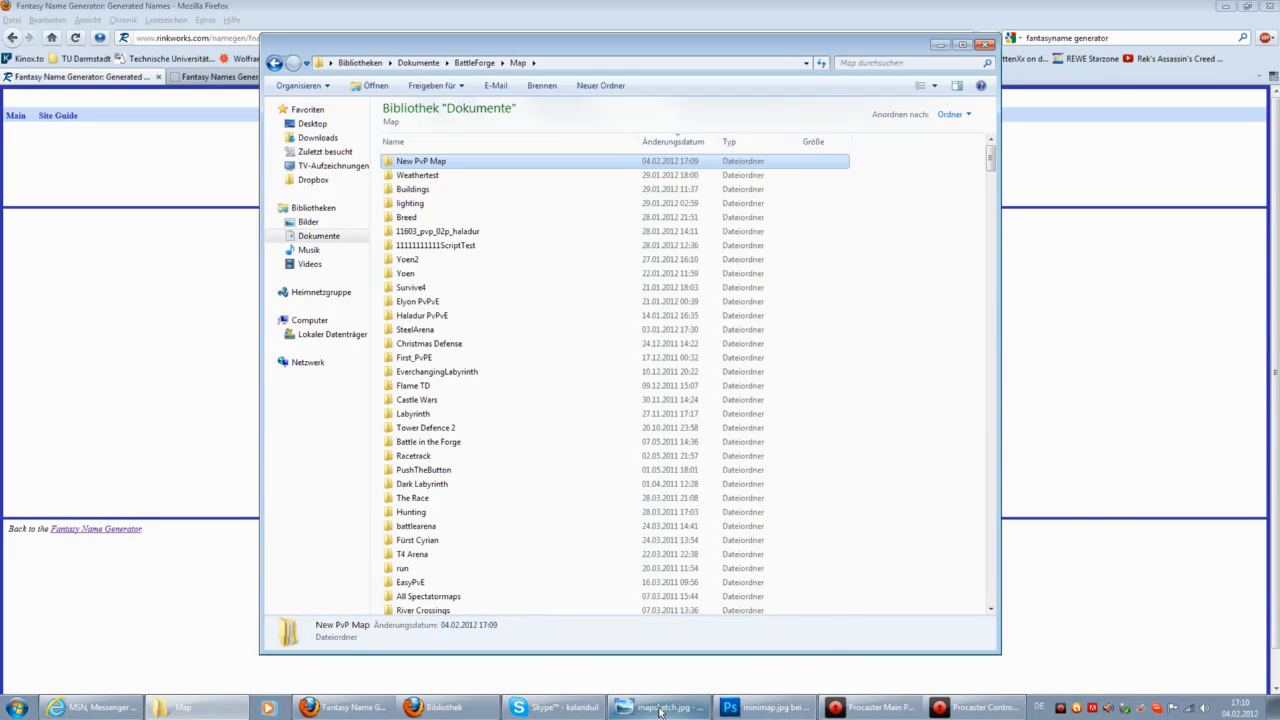
Dismiss the Skype Click to Call update prompt and close Internet Explorer and the Firefox windows with all their tabs.
{"action": "left_click", "coordinate": [118, 710]}
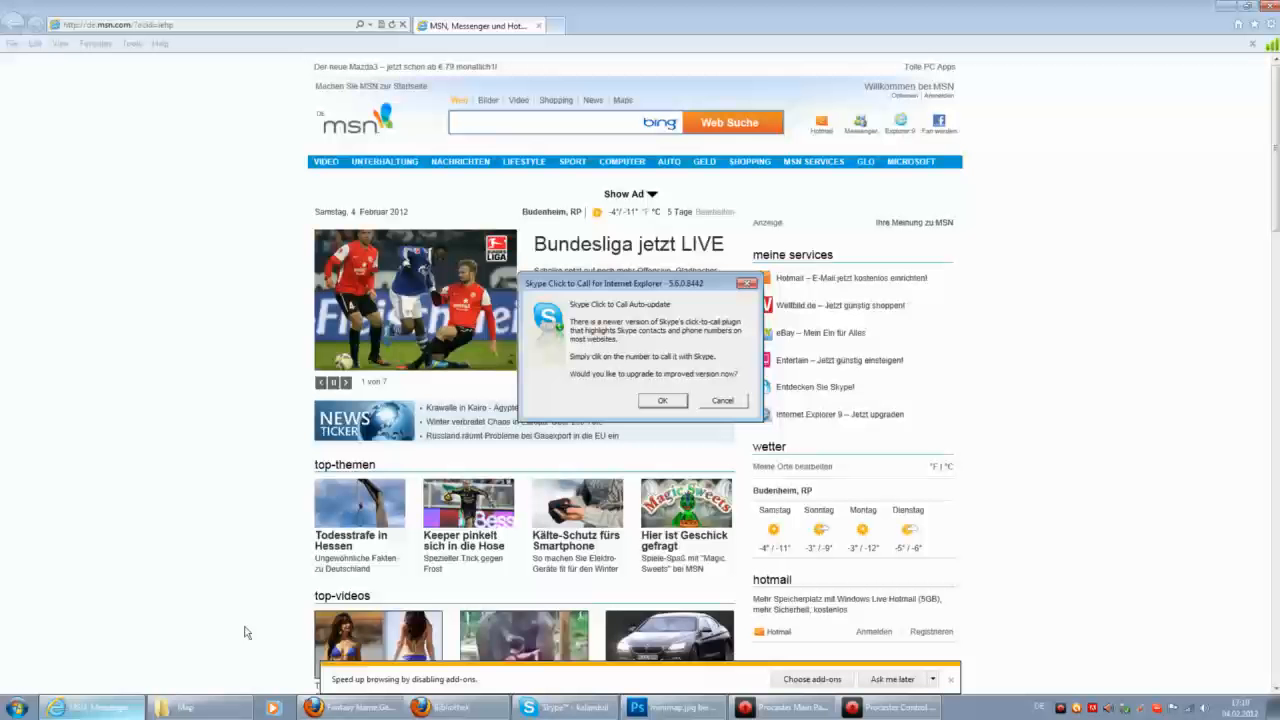
{"action": "left_click", "coordinate": [702, 402]}
{"action": "left_click", "coordinate": [1267, 8]}
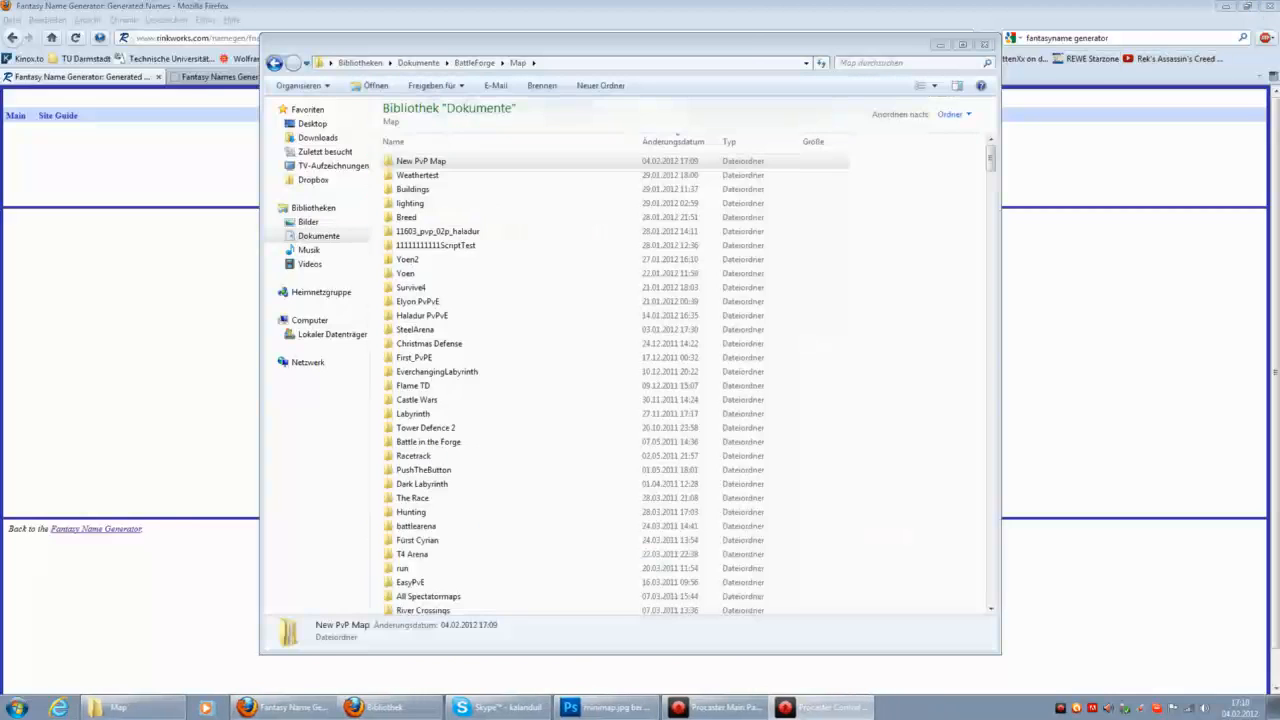
{"action": "left_click", "coordinate": [1265, 10]}
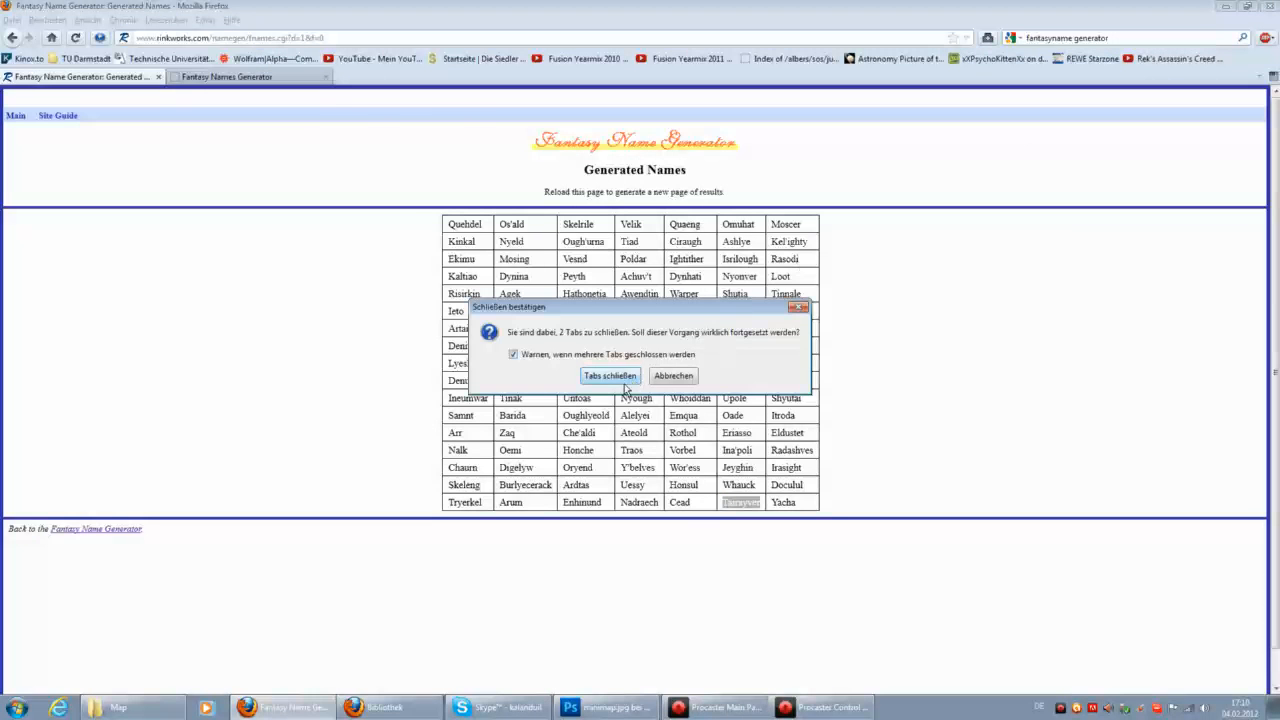
{"action": "left_click", "coordinate": [612, 375]}
{"action": "left_click", "coordinate": [1267, 6]}
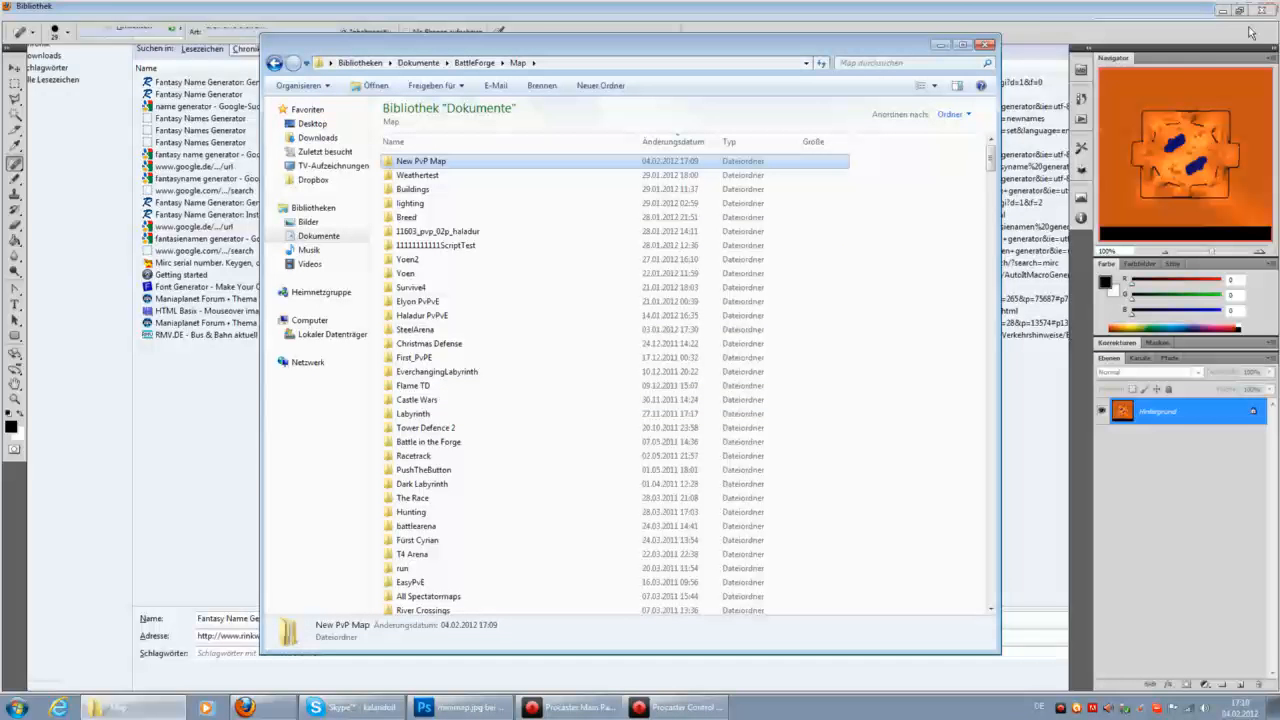
Save the untitled layered Photoshop image as Tairayver in PSD format in the New PvP Map's UI folder.
{"action": "left_click", "coordinate": [726, 6]}
{"action": "left_click", "coordinate": [1262, 10]}
{"action": "left_click", "coordinate": [722, 268]}
{"action": "left_click", "coordinate": [42, 10]}
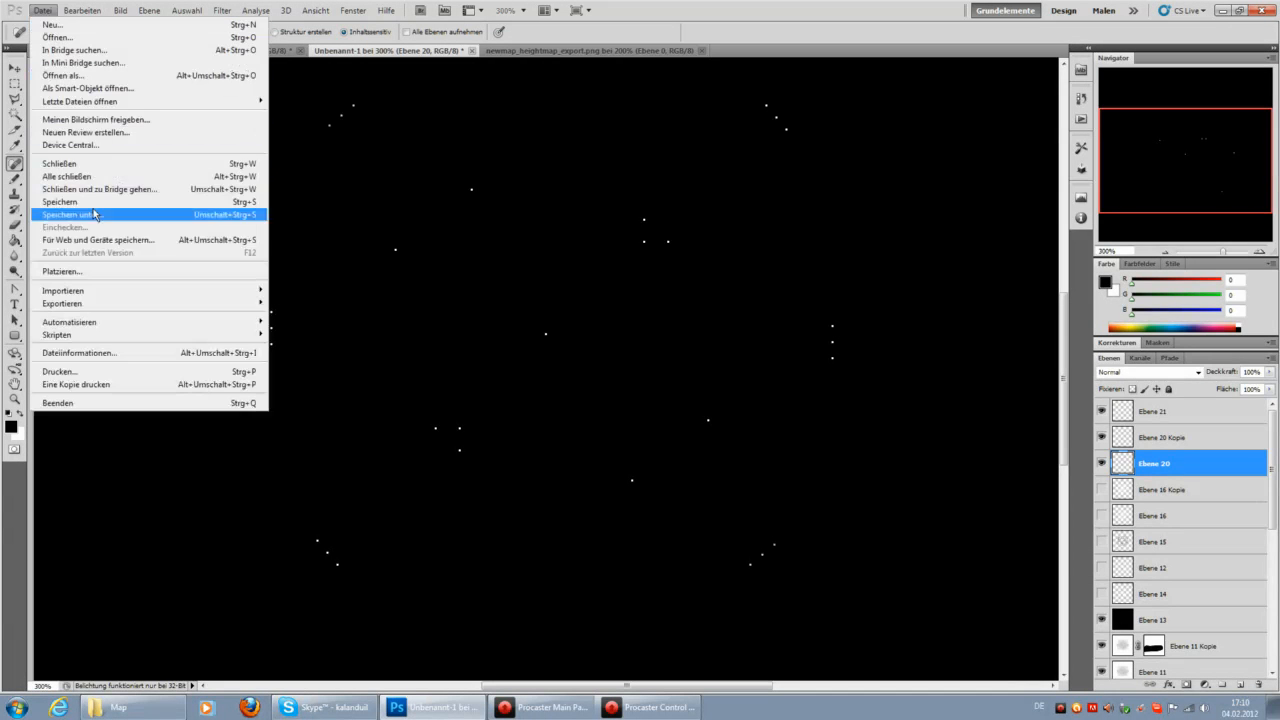
{"action": "left_click", "coordinate": [85, 212]}
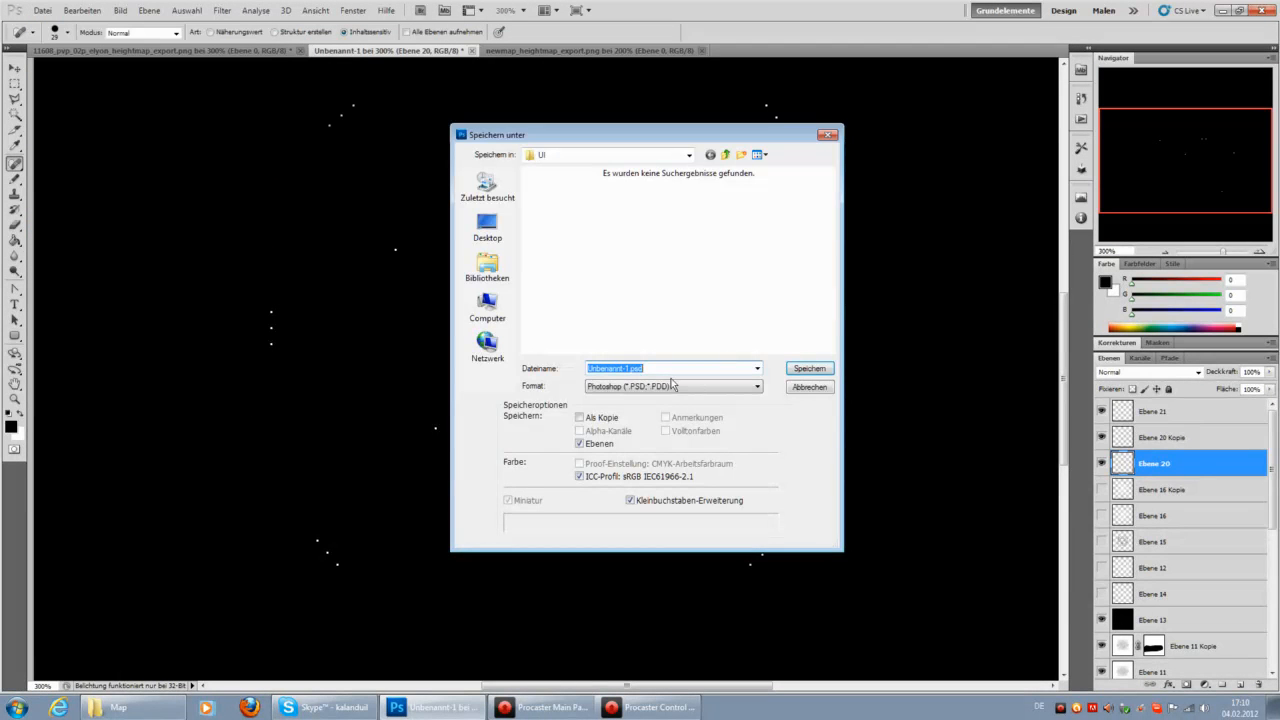
{"action": "left_click", "coordinate": [689, 155]}
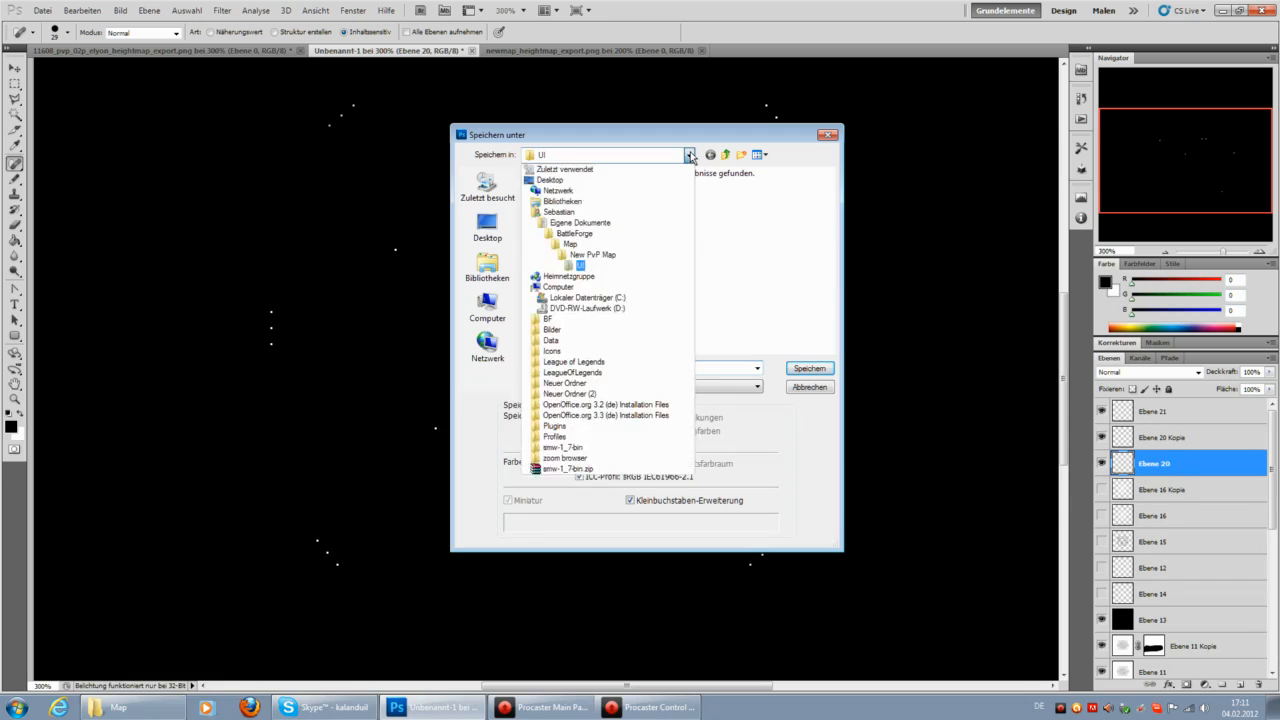
{"action": "left_click", "coordinate": [689, 155]}
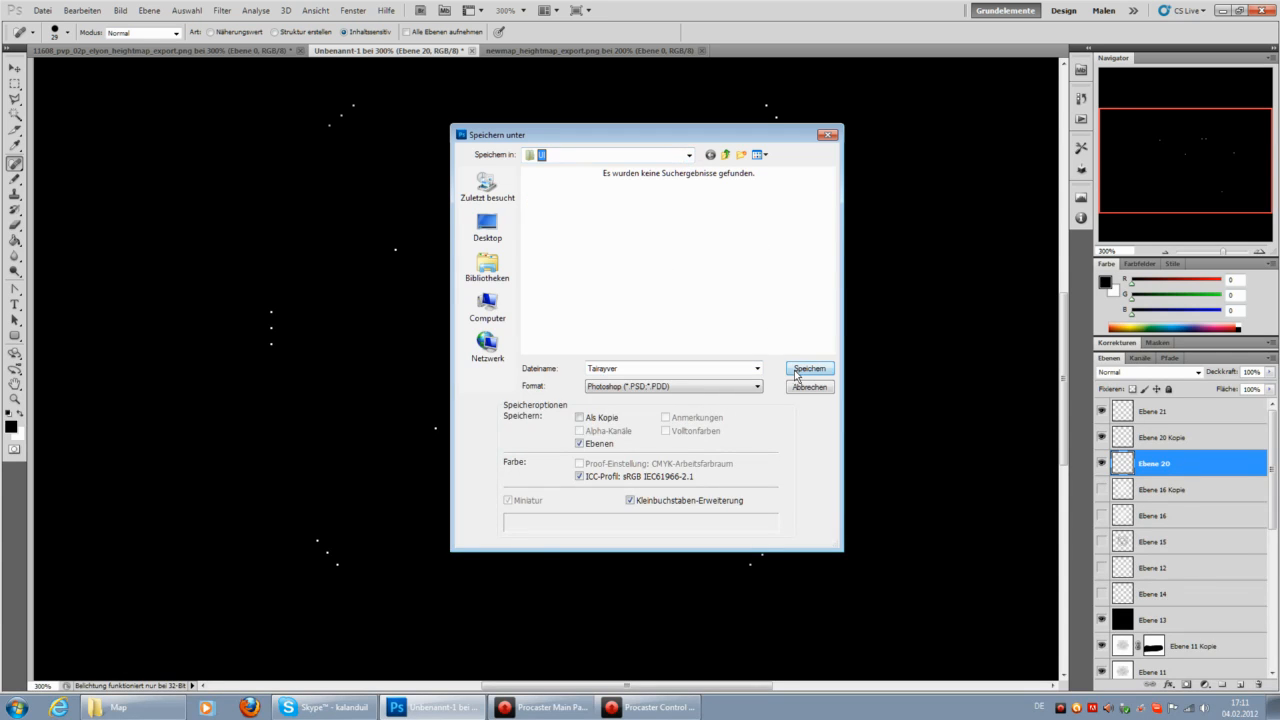
{"action": "left_click", "coordinate": [806, 369]}
{"action": "left_click", "coordinate": [798, 226]}
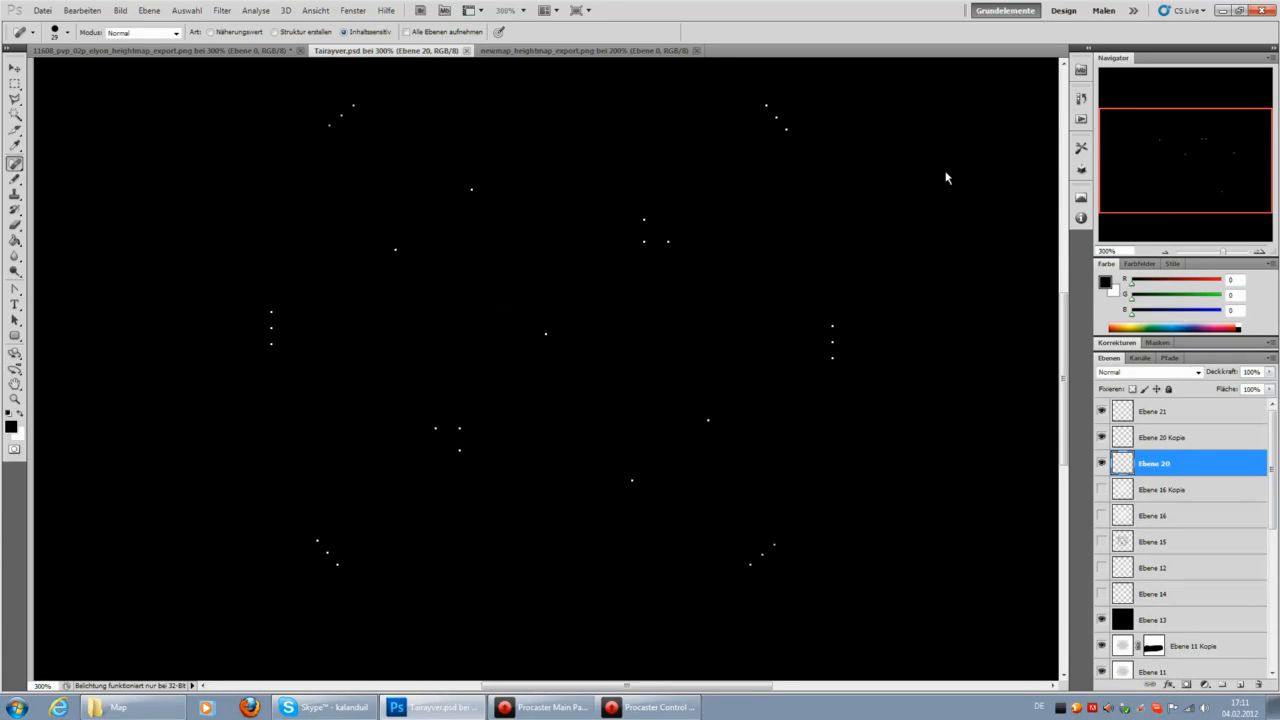
Close Photoshop and rename the New PvP Map folder to Tairayver.
{"action": "left_click", "coordinate": [1265, 12]}
{"action": "left_click", "coordinate": [672, 281]}
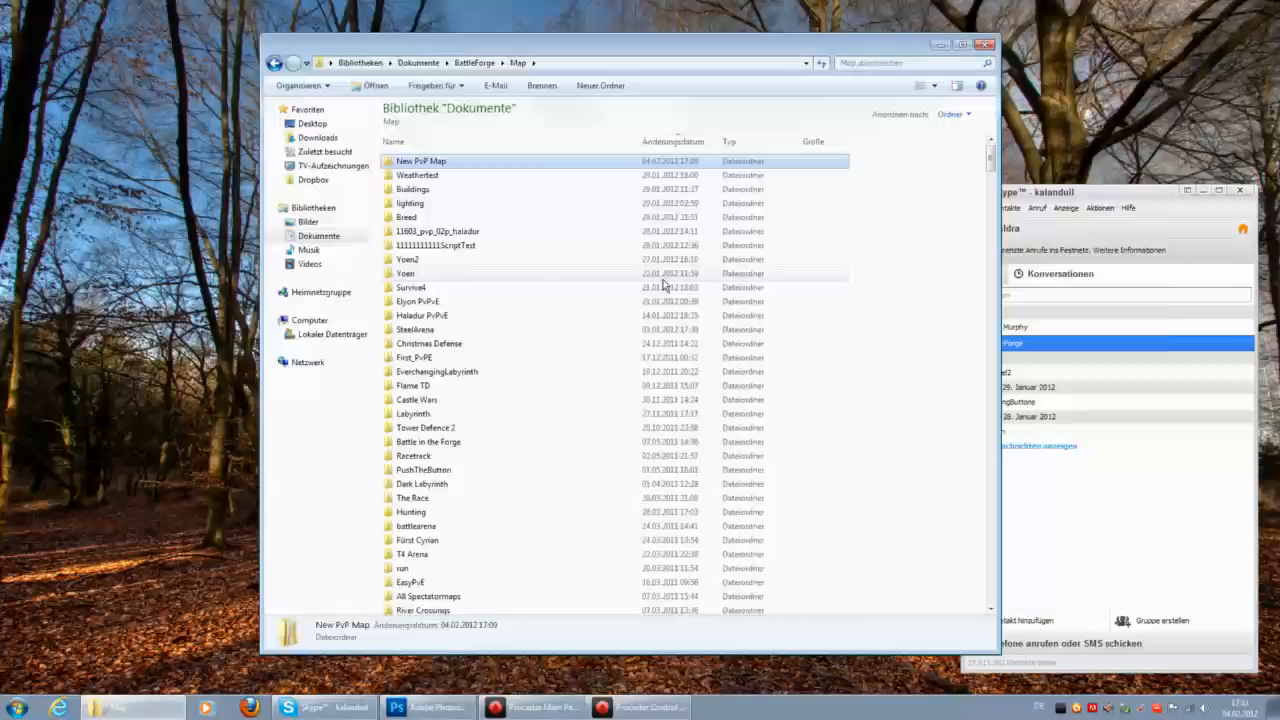
{"action": "right_click", "coordinate": [430, 162]}
{"action": "left_click", "coordinate": [218, 466]}
{"action": "type", "text": "Tairayver"}
{"action": "key", "text": "Return"}
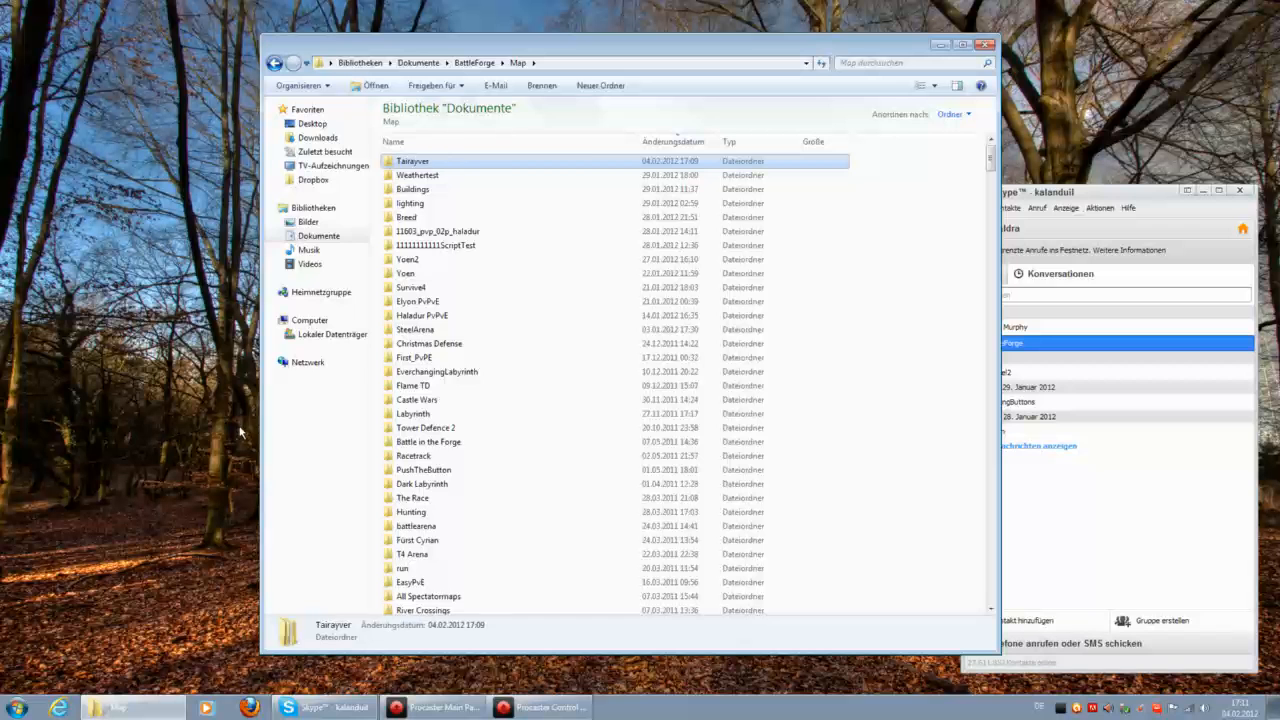
Find New PvP Map.map in the Map folder and rename it to Tairayver.map.
{"action": "left_click", "coordinate": [440, 469]}
{"action": "scroll", "coordinate": [490, 520], "scroll_direction": "down", "scroll_amount": 15}
{"action": "scroll", "coordinate": [495, 517], "scroll_direction": "down", "scroll_amount": 7}
{"action": "key", "text": "n"}
{"action": "scroll", "coordinate": [505, 509], "scroll_direction": "down", "scroll_amount": 1}
{"action": "scroll", "coordinate": [505, 509], "scroll_direction": "up", "scroll_amount": 5}
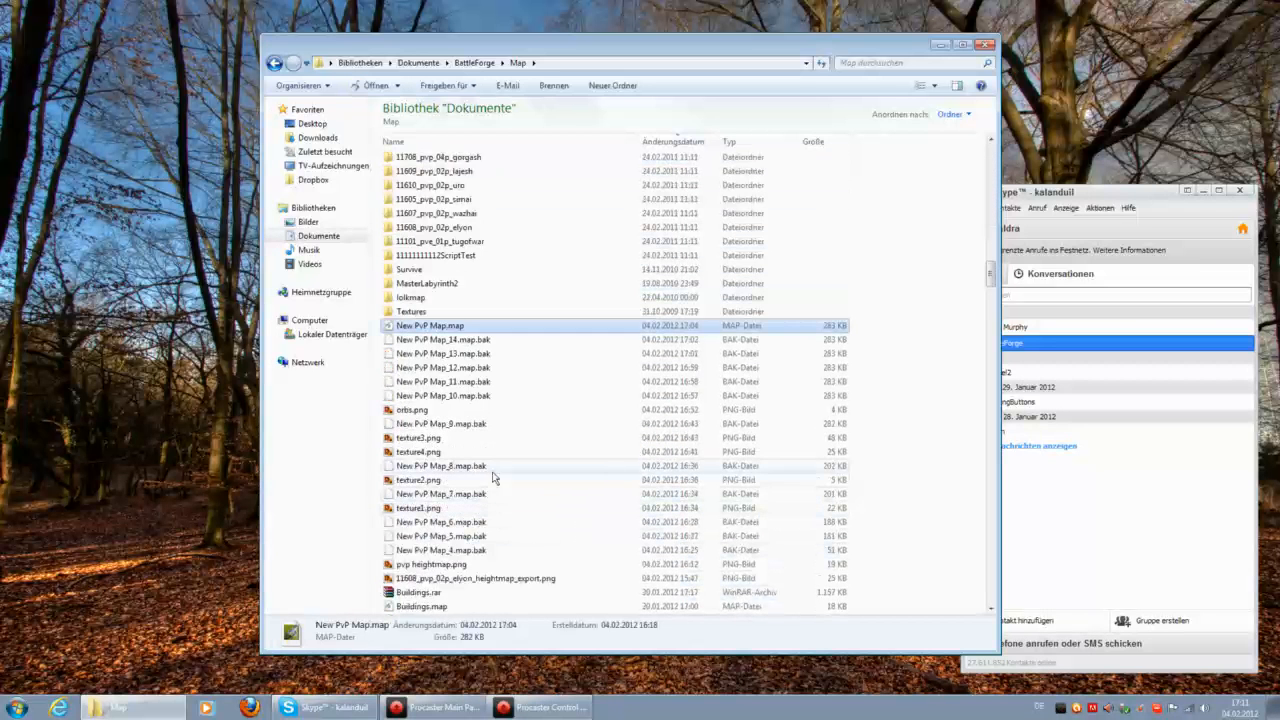
{"action": "right_click", "coordinate": [415, 326]}
{"action": "left_click", "coordinate": [240, 552]}
{"action": "type", "text": "Tairayver.map"}
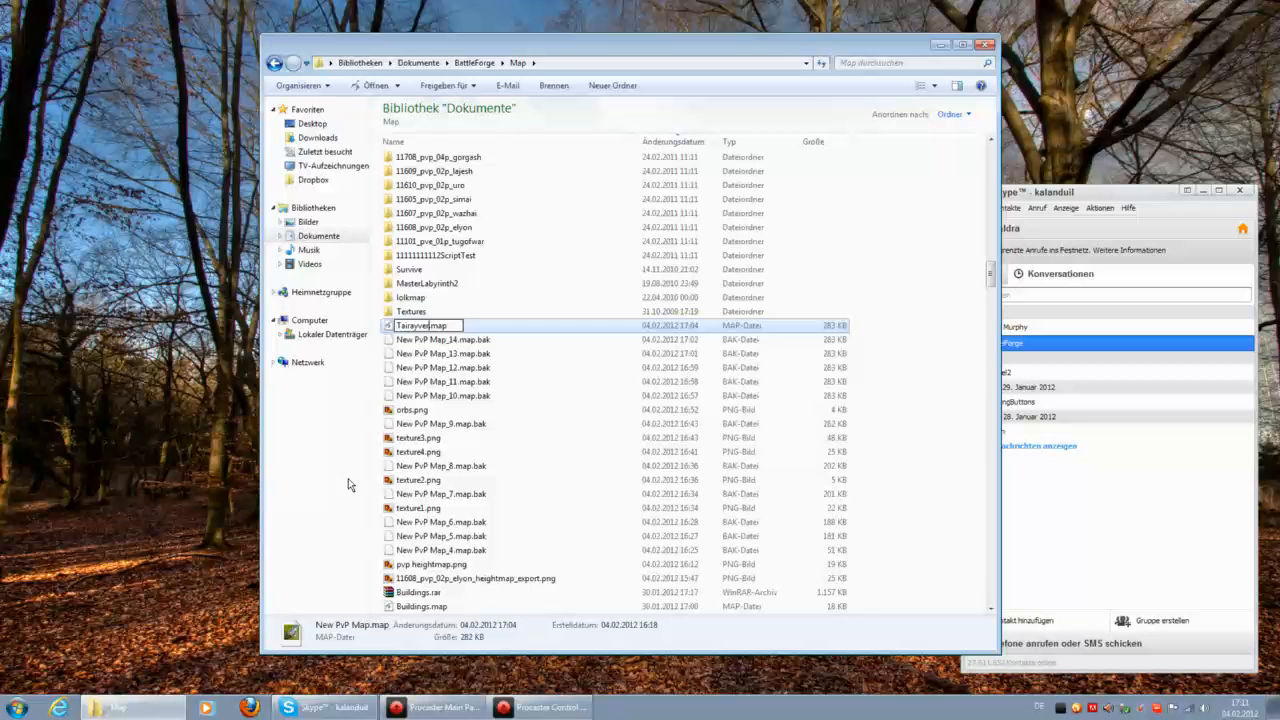
{"action": "key", "text": "Return"}
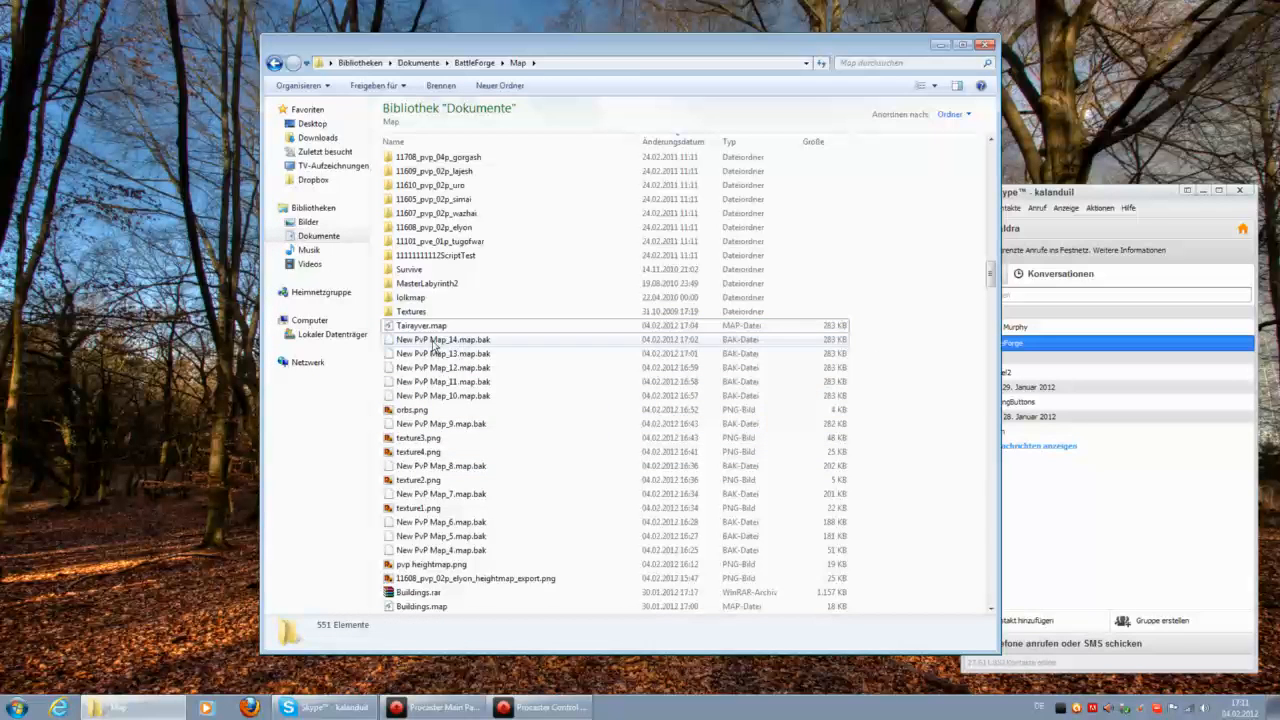
Open Tairayver.map in the map editor and show the placed objects with the render filter.
{"action": "double_click", "coordinate": [429, 331]}
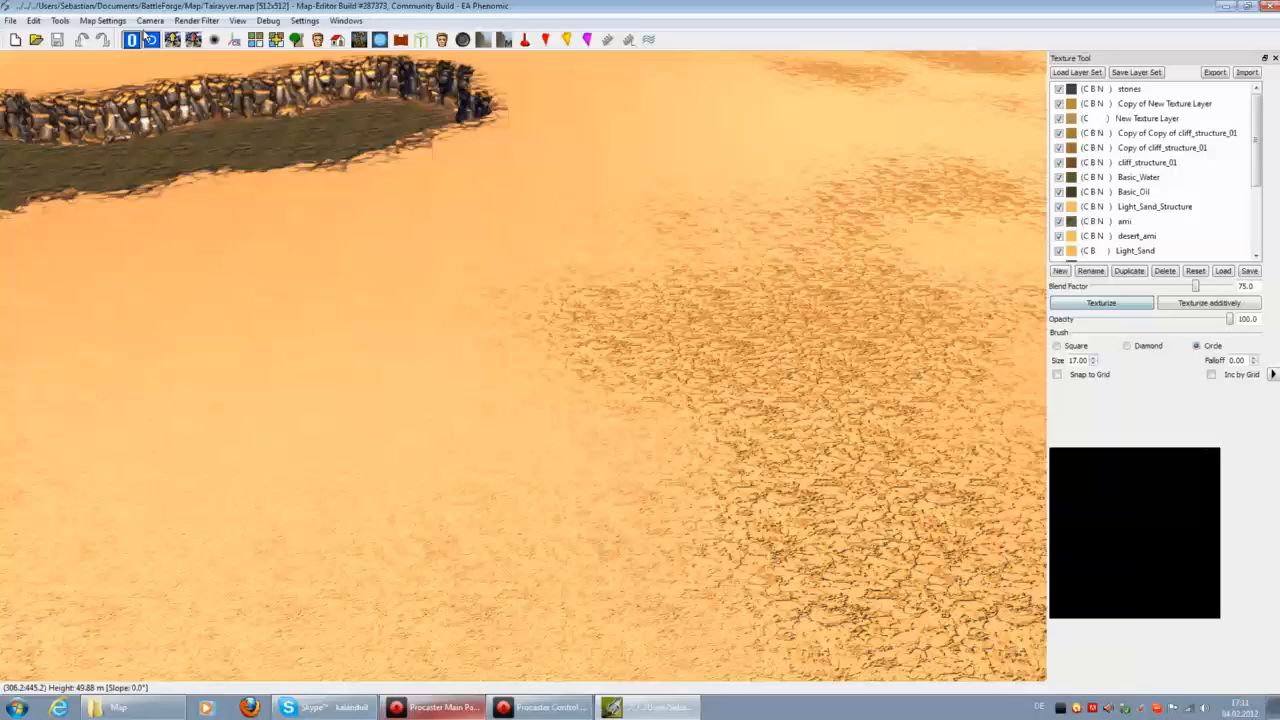
{"action": "left_click", "coordinate": [196, 20]}
{"action": "left_click", "coordinate": [210, 188]}
Close the Texture Tool so the map fills the window.
{"action": "scroll", "coordinate": [414, 432], "scroll_direction": "down", "scroll_amount": 6}
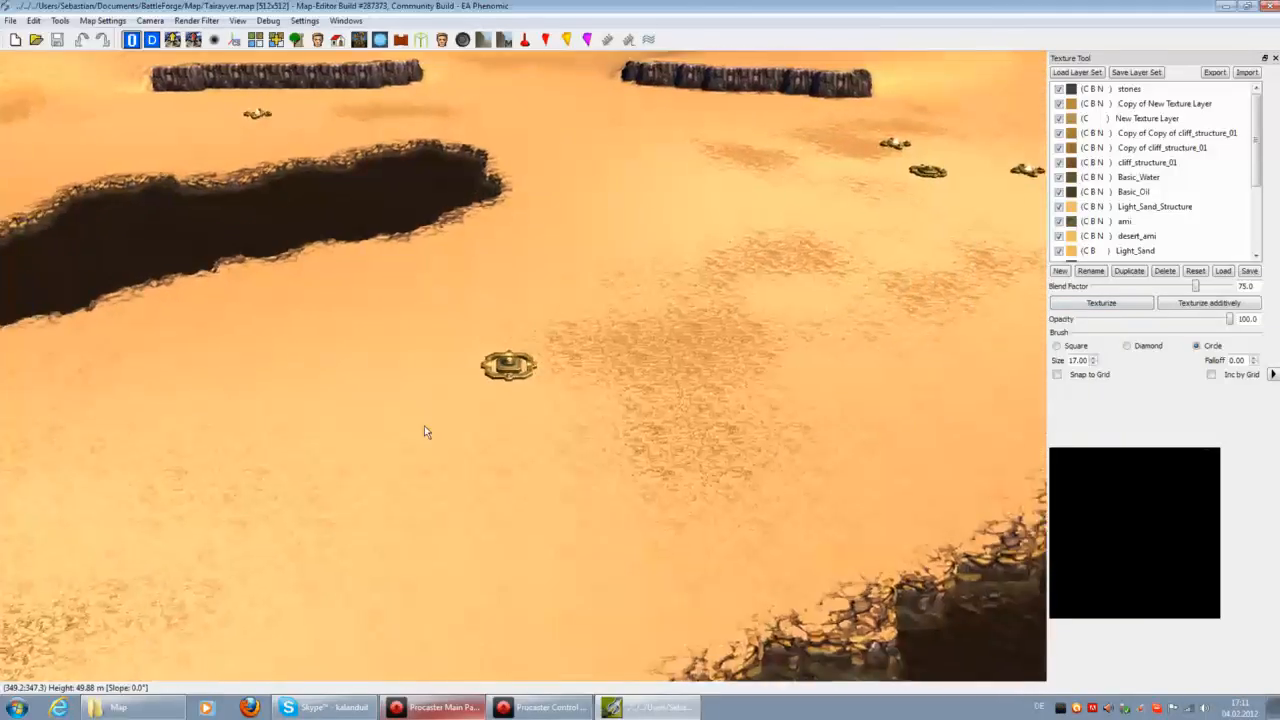
{"action": "scroll", "coordinate": [428, 436], "scroll_direction": "down", "scroll_amount": 6}
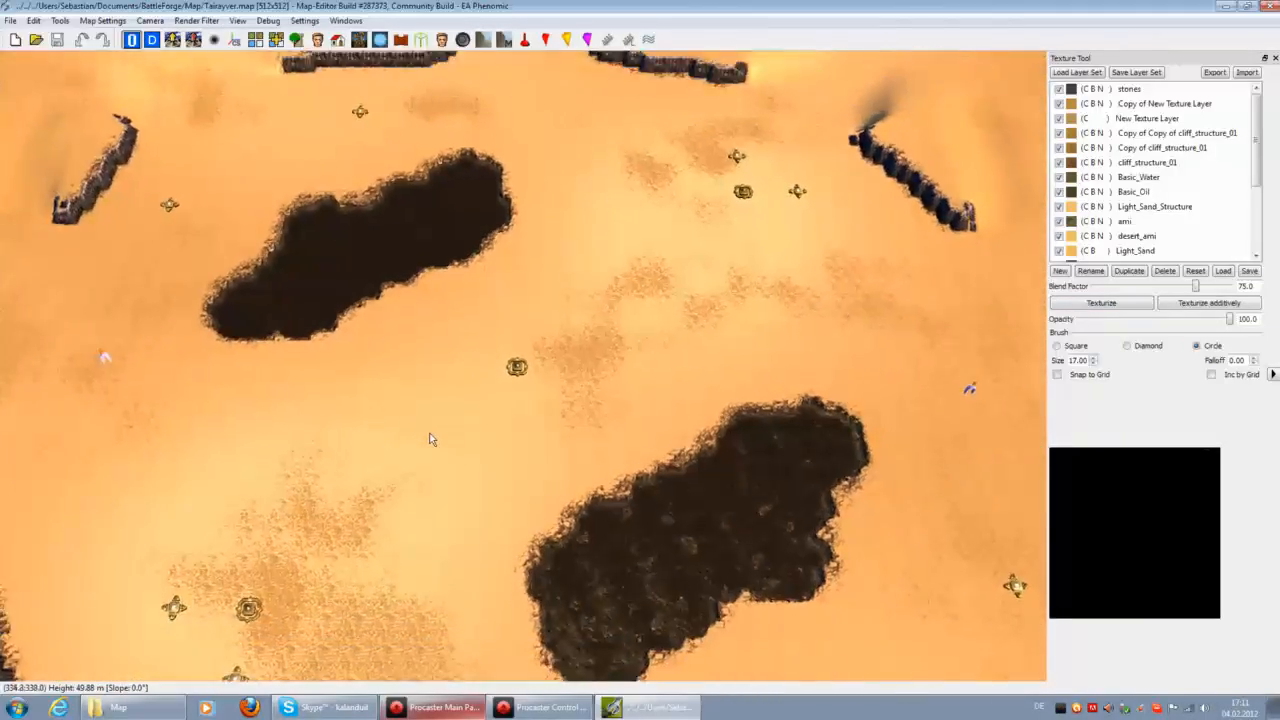
{"action": "scroll", "coordinate": [430, 439], "scroll_direction": "down", "scroll_amount": 5}
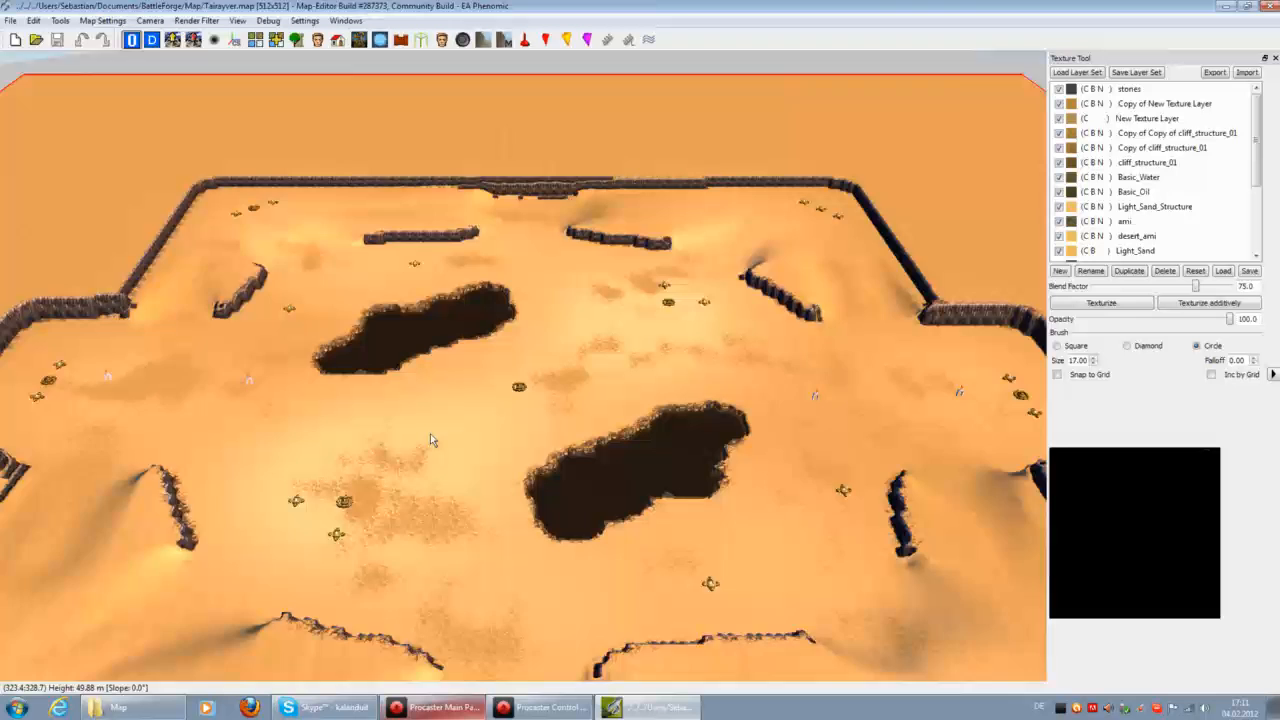
{"action": "key", "text": "a"}
{"action": "key", "text": "w"}
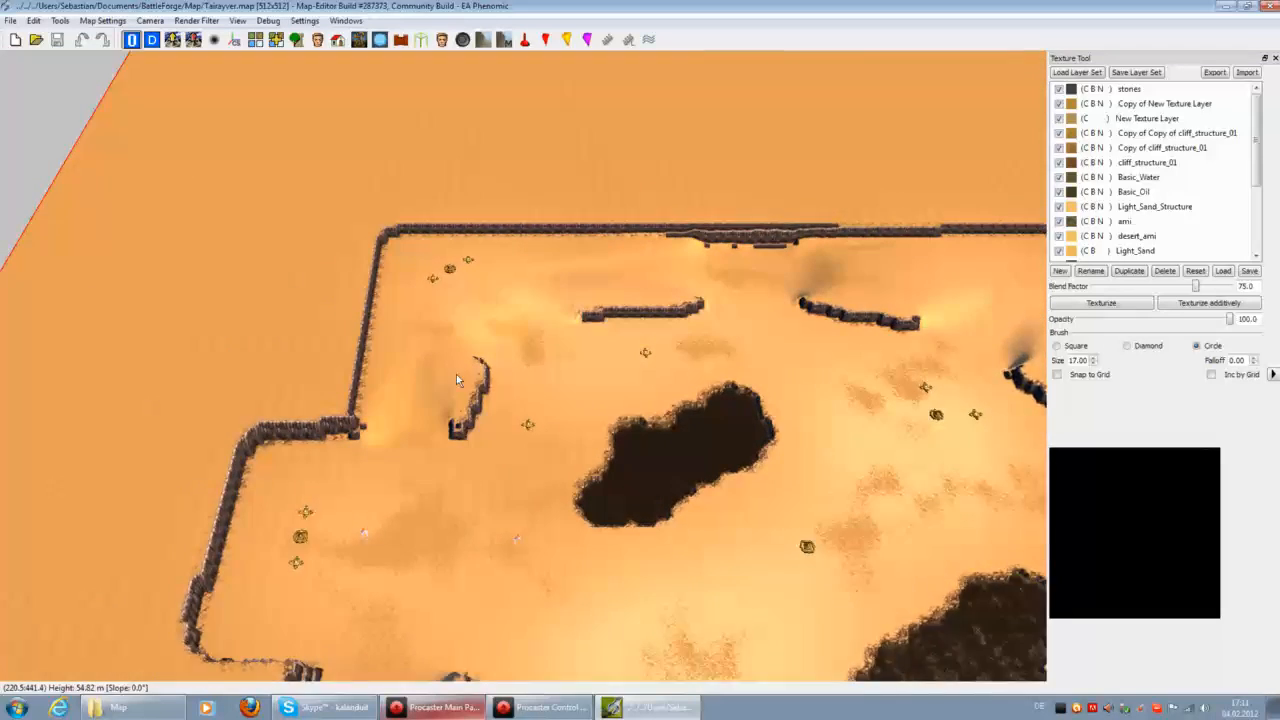
{"action": "left_click", "coordinate": [1275, 57]}
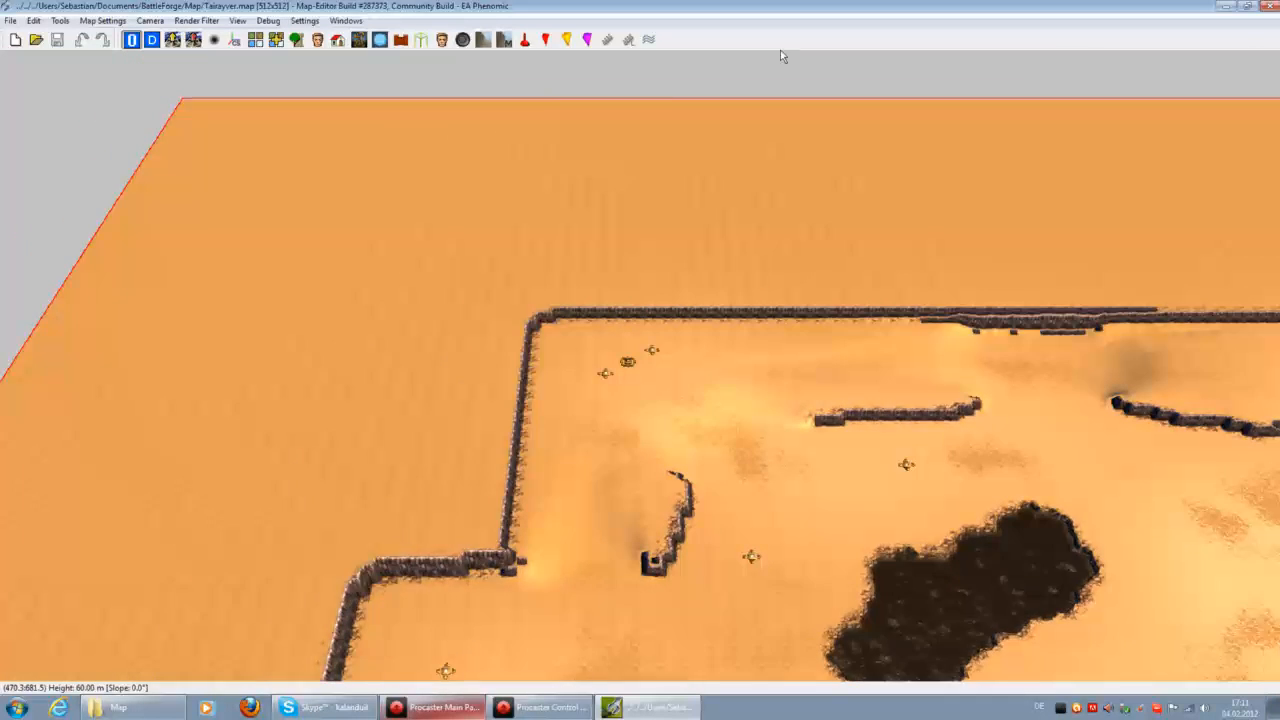
{"action": "left_click", "coordinate": [102, 20]}
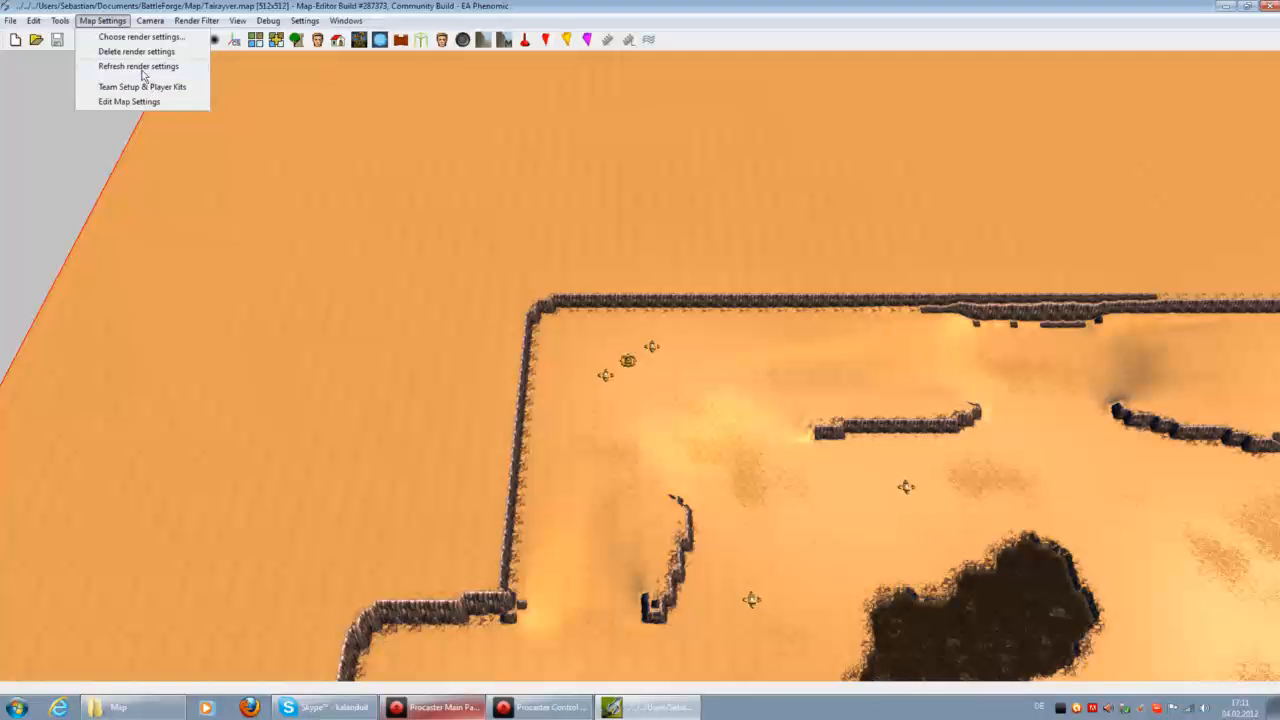
{"action": "mouse_move", "coordinate": [71, 20]}
{"action": "left_click", "coordinate": [155, 101]}
{"action": "double_click", "coordinate": [619, 276]}
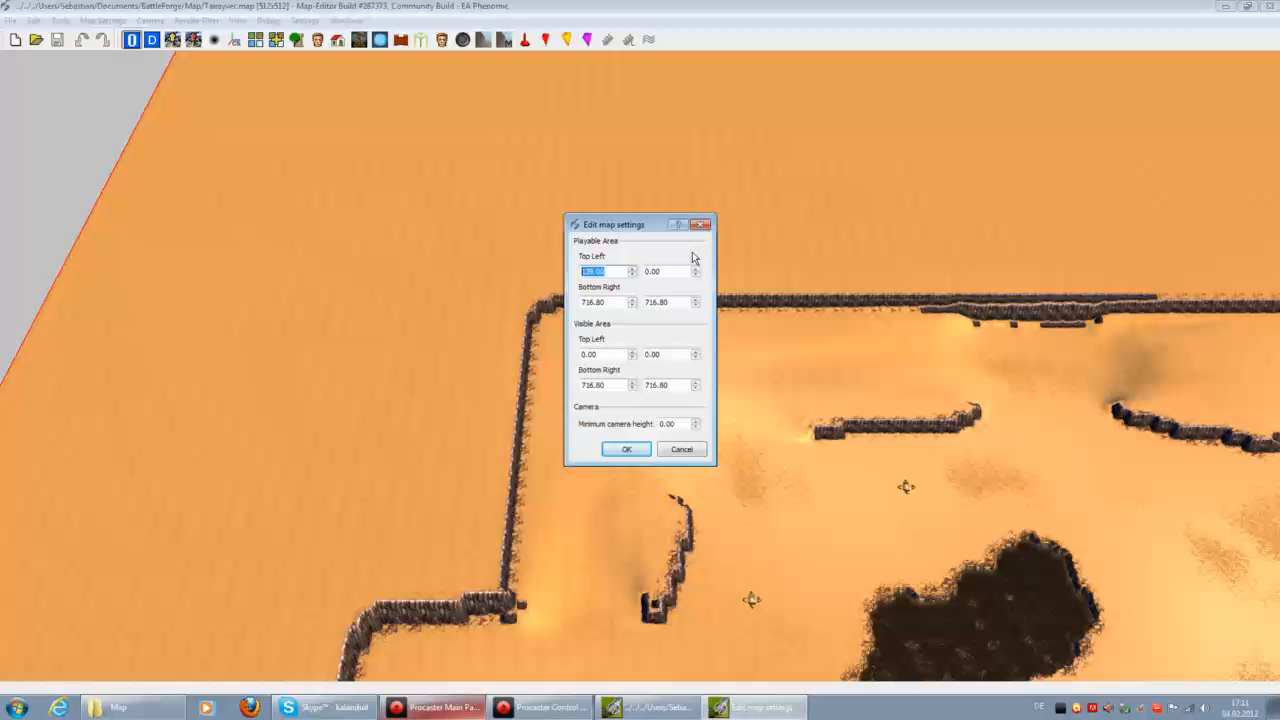
{"action": "left_click", "coordinate": [701, 450]}
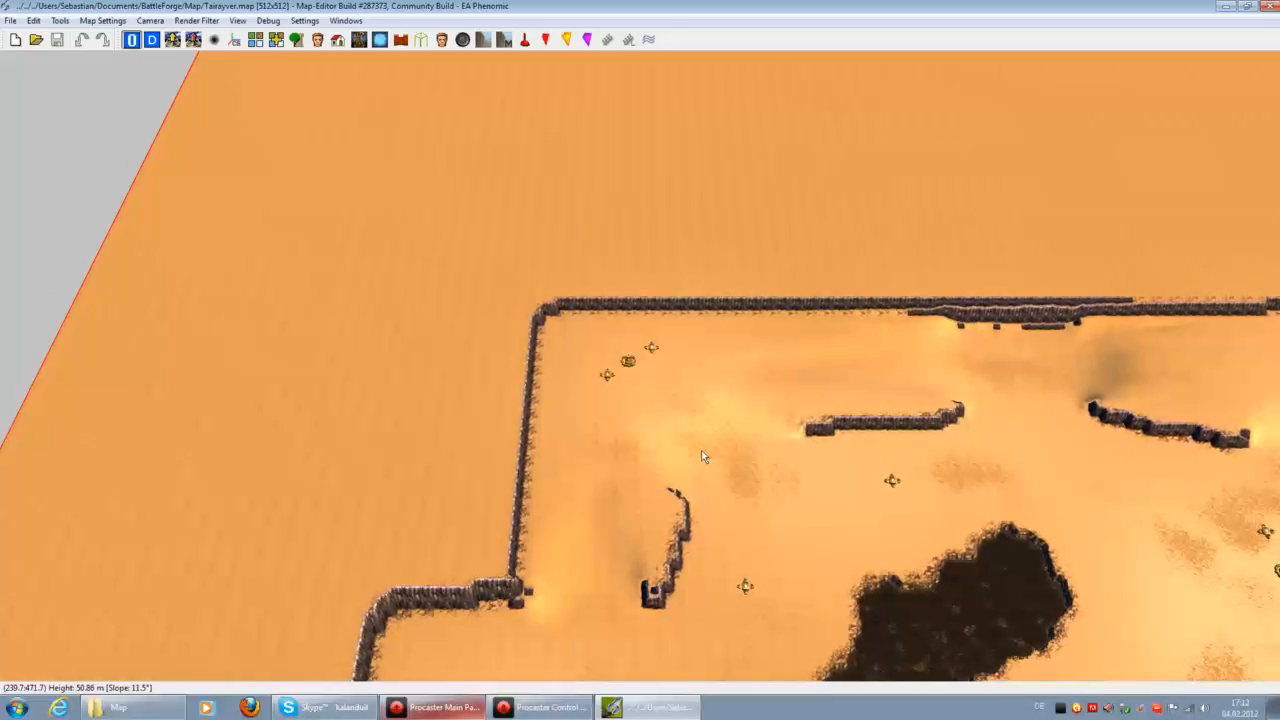
In the map settings, set the playable area's first bottom-right coordinate to 550, trying 650, 600 and 580 on the way.
{"action": "scroll", "coordinate": [703, 449], "scroll_direction": "down", "scroll_amount": 5}
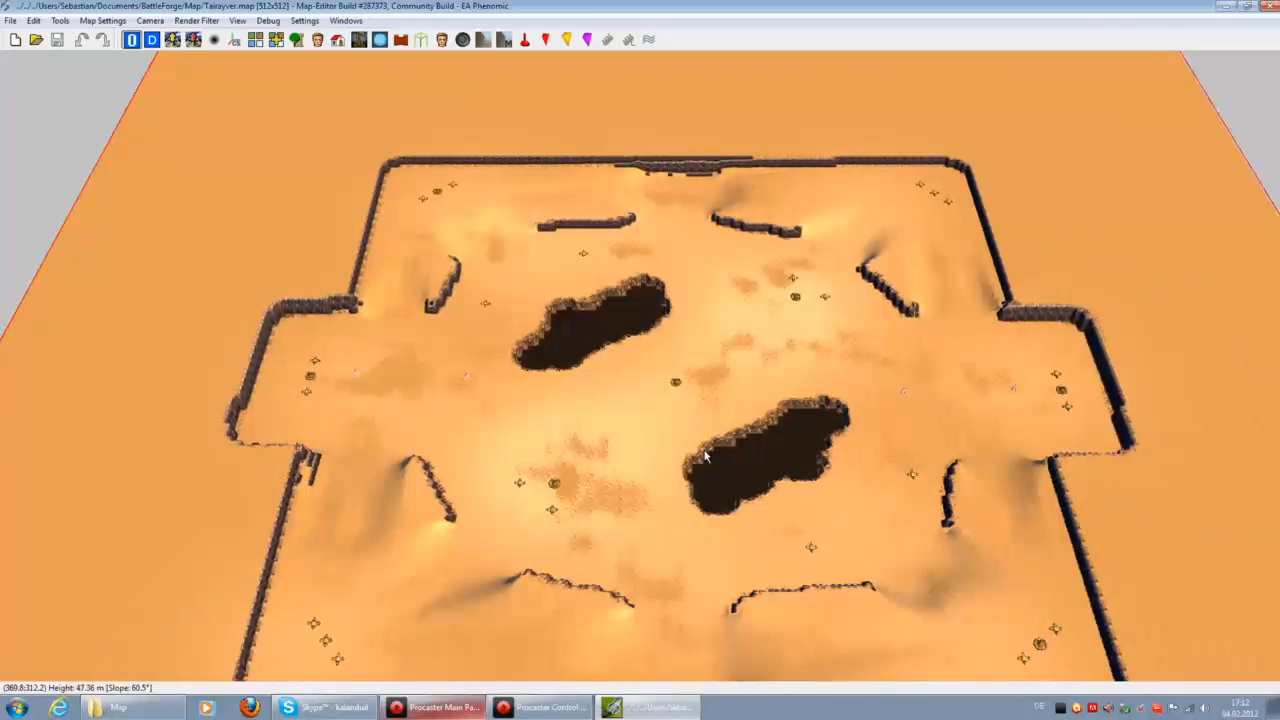
{"action": "left_click", "coordinate": [102, 20]}
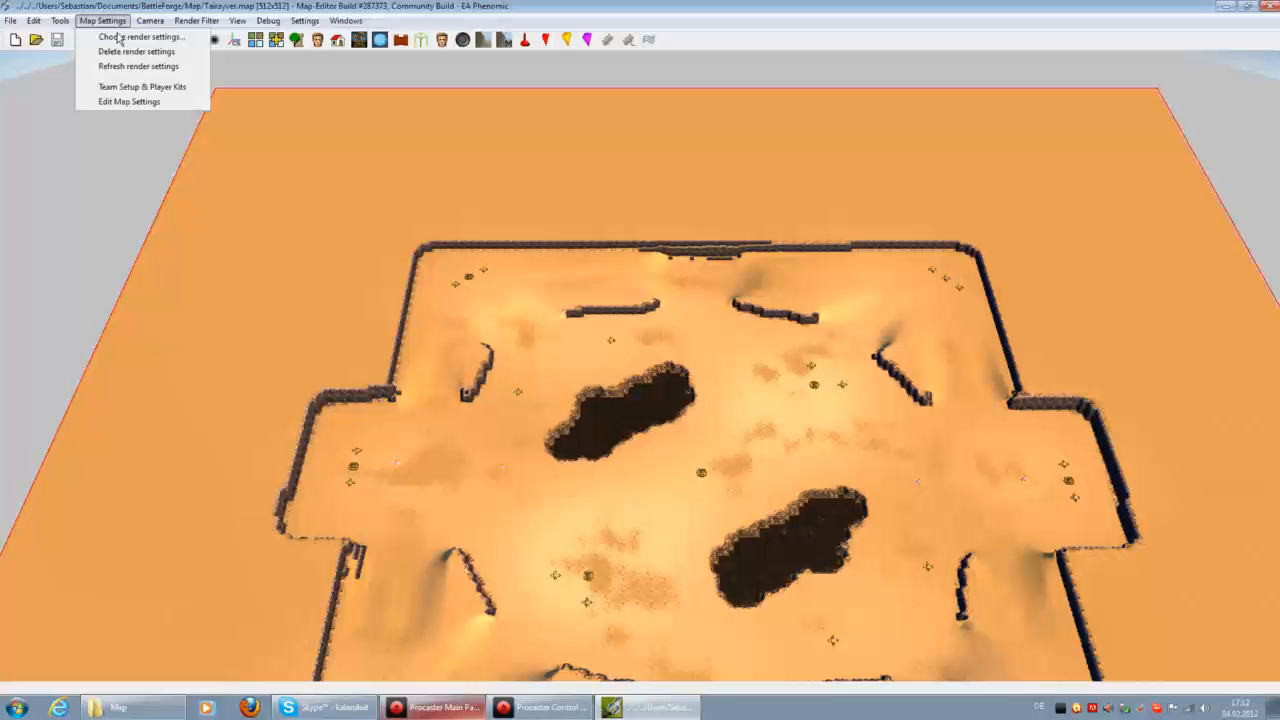
{"action": "left_click", "coordinate": [108, 102]}
{"action": "left_click_drag", "start_coordinate": [622, 302], "coordinate": [519, 299]}
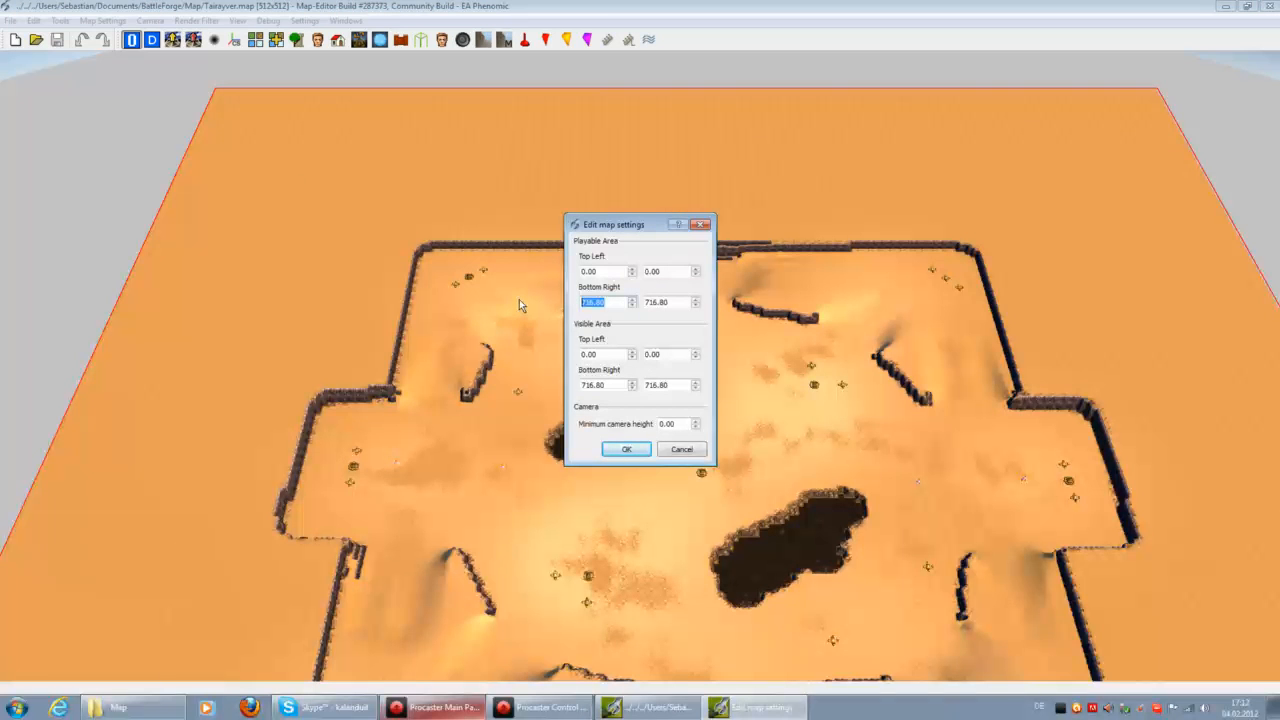
{"action": "type", "text": "650.00"}
{"action": "left_click_drag", "start_coordinate": [608, 300], "coordinate": [504, 306]}
{"action": "type", "text": "600"}
{"action": "left_click_drag", "start_coordinate": [620, 304], "coordinate": [530, 312]}
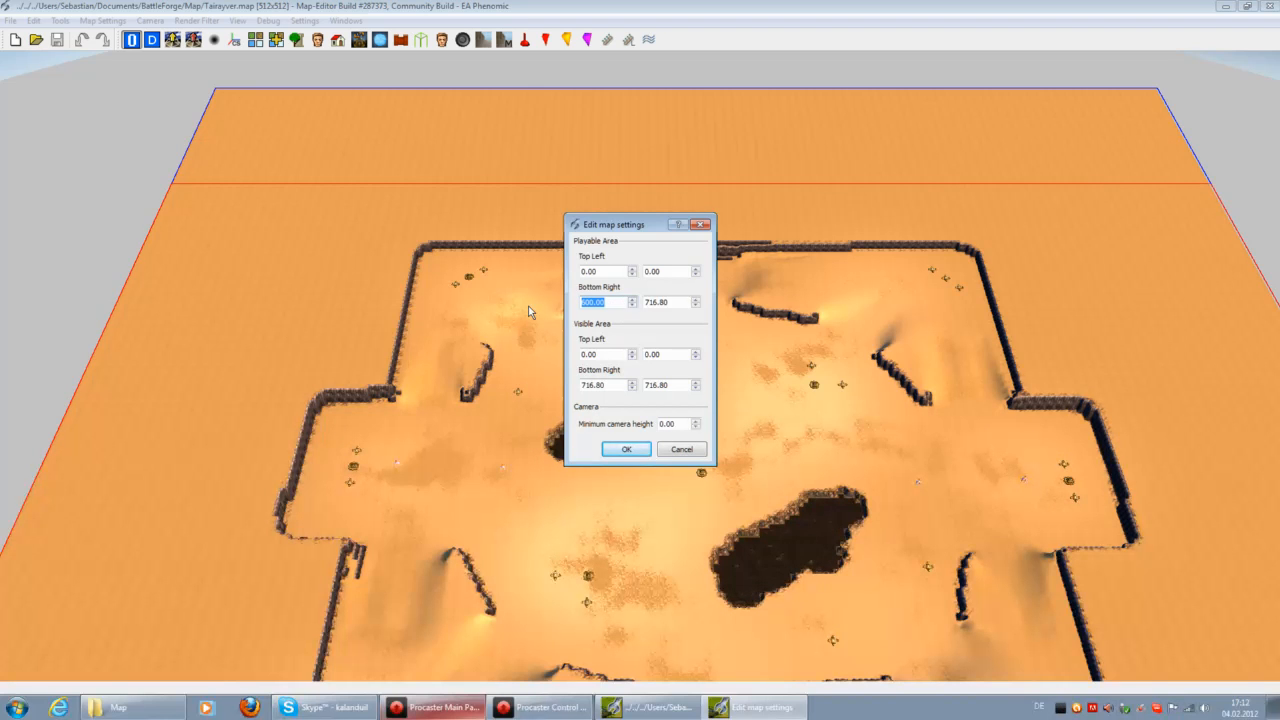
{"action": "type", "text": "580"}
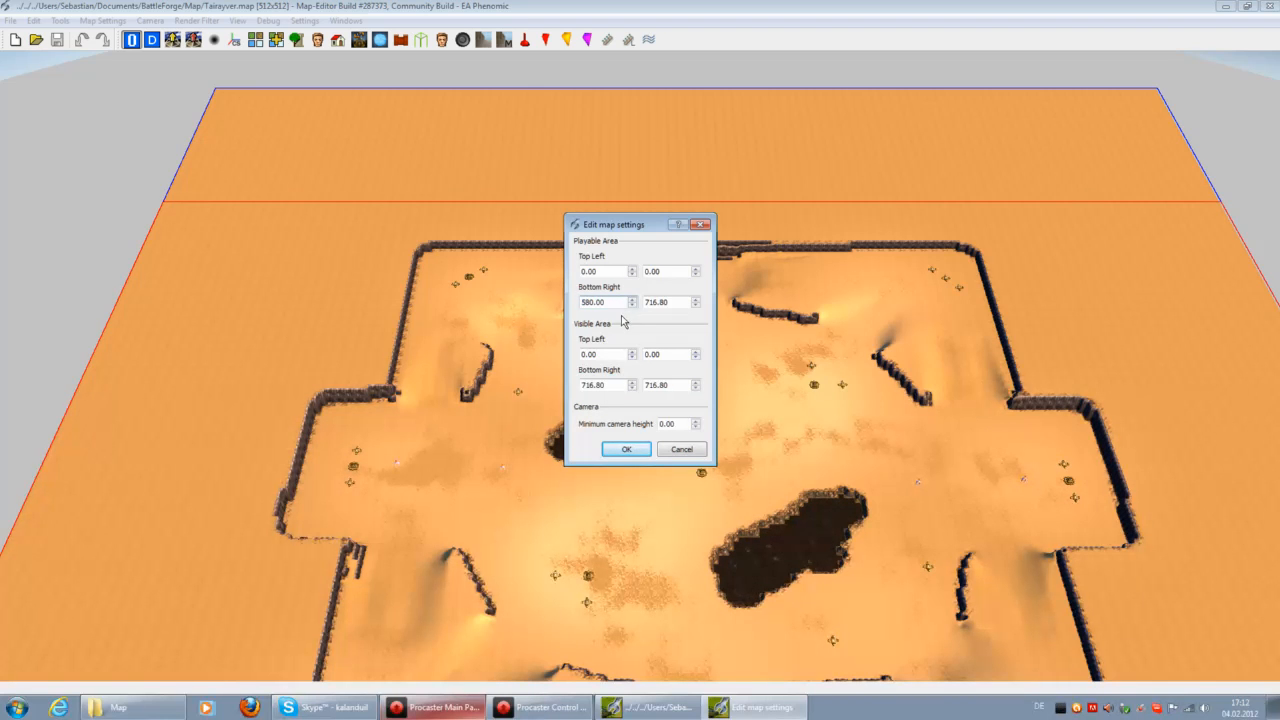
{"action": "left_click_drag", "start_coordinate": [622, 309], "coordinate": [493, 304]}
{"action": "type", "text": "550"}
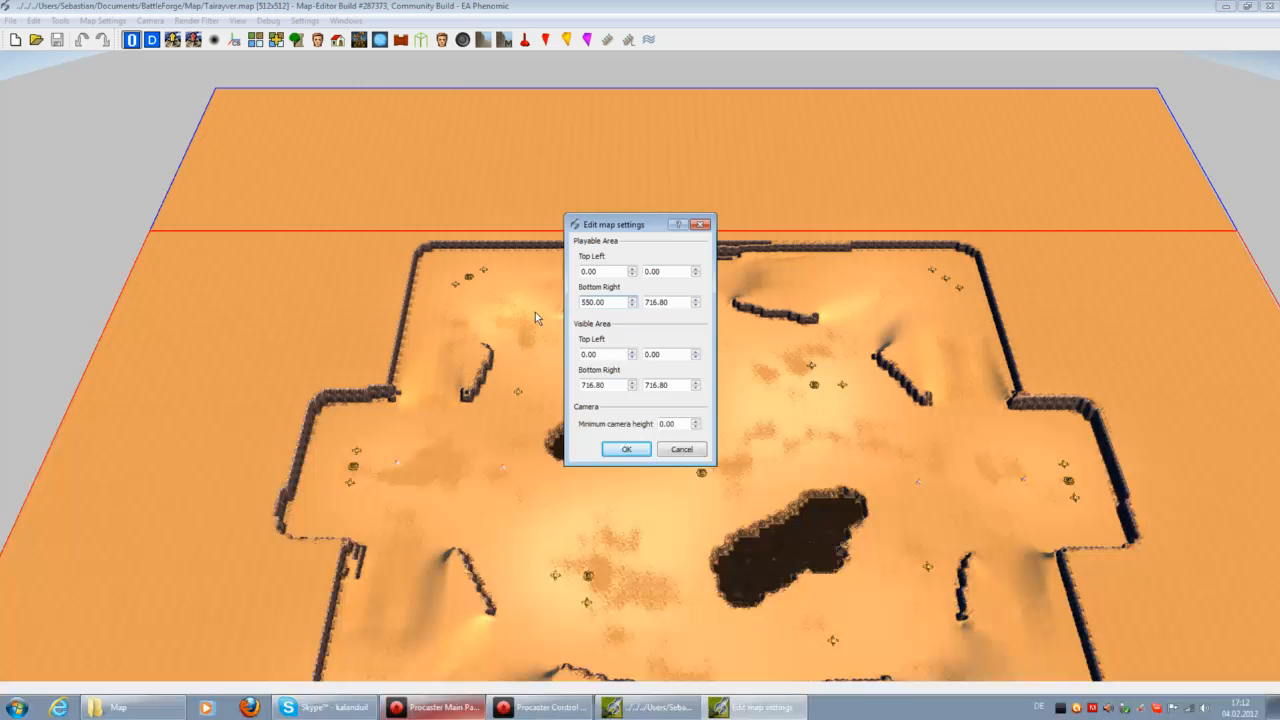
Try 550 for the playable area's second bottom-right coordinate, then set both bottom-right coordinates to 600.
{"action": "left_click_drag", "start_coordinate": [680, 304], "coordinate": [593, 309]}
{"action": "type", "text": "550"}
{"action": "left_click_drag", "start_coordinate": [684, 305], "coordinate": [604, 313]}
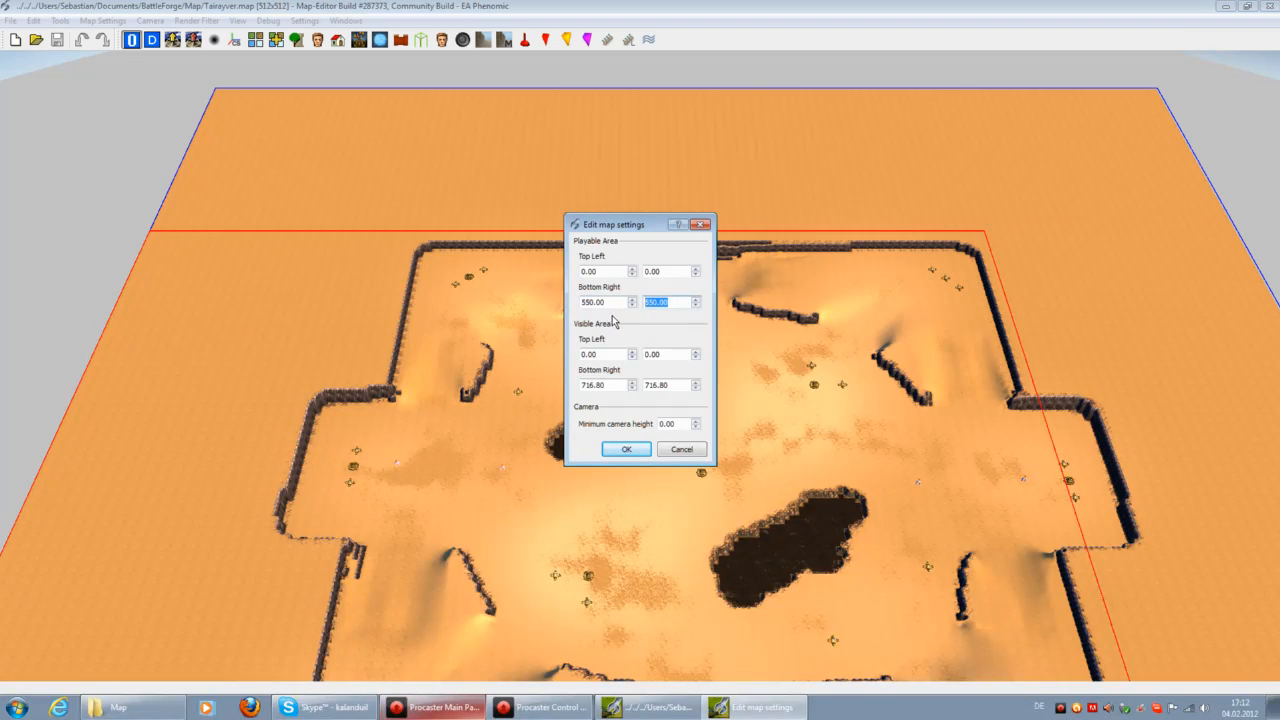
{"action": "type", "text": "600"}
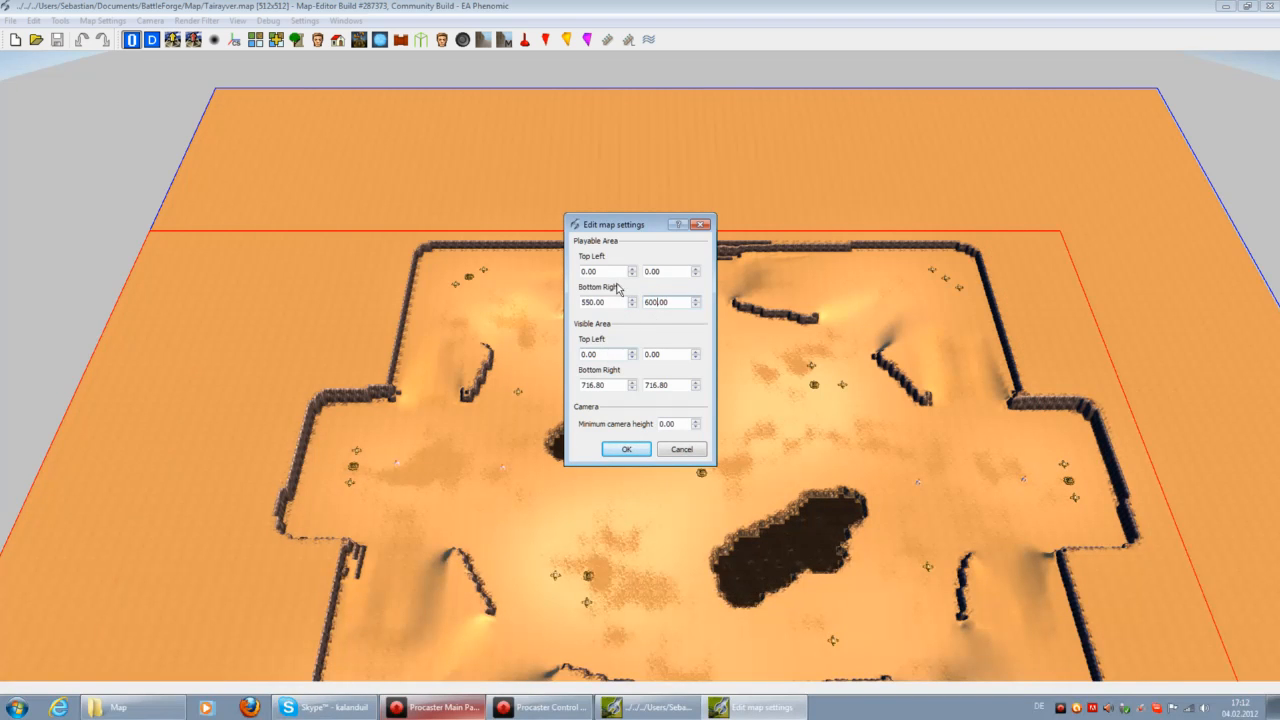
{"action": "left_click_drag", "start_coordinate": [618, 272], "coordinate": [421, 279]}
{"action": "left_click_drag", "start_coordinate": [615, 305], "coordinate": [516, 306]}
{"action": "type", "text": "600"}
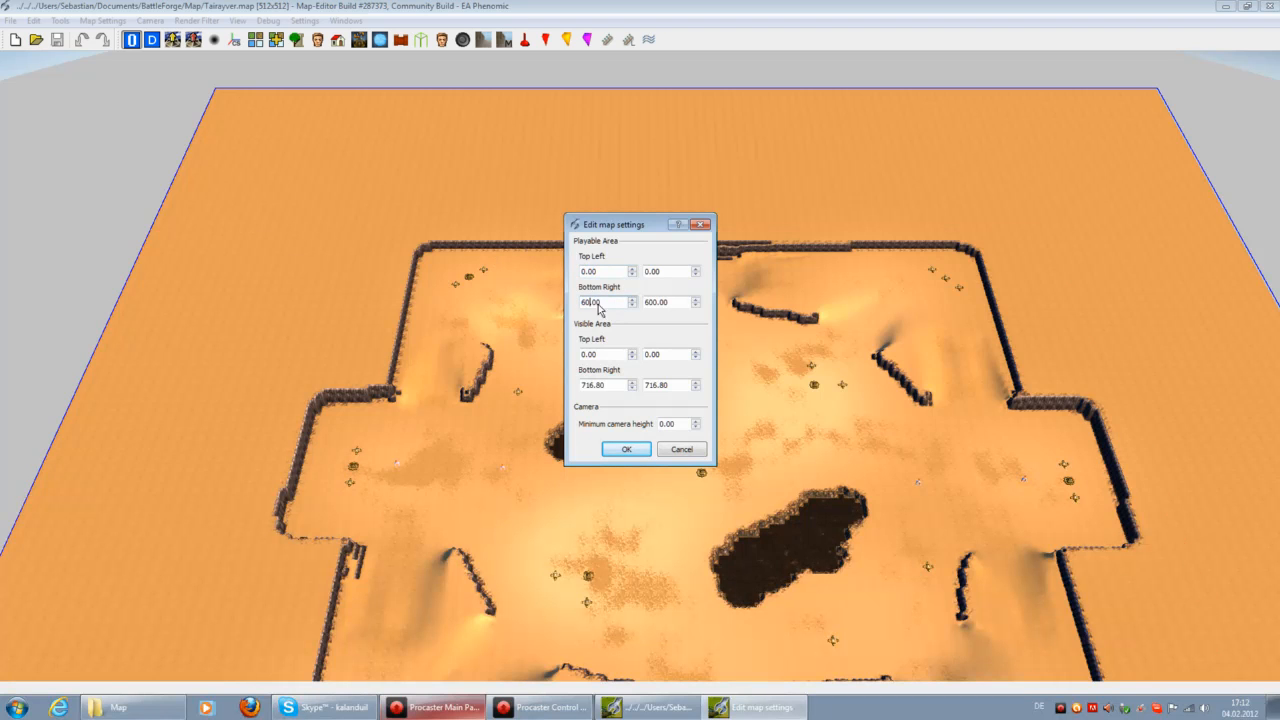
Set both bottom-right coordinates of the visible area to 600.
{"action": "left_click_drag", "start_coordinate": [615, 386], "coordinate": [484, 388]}
{"action": "type", "text": "600"}
{"action": "key", "text": "Tab"}
{"action": "type", "text": "600"}
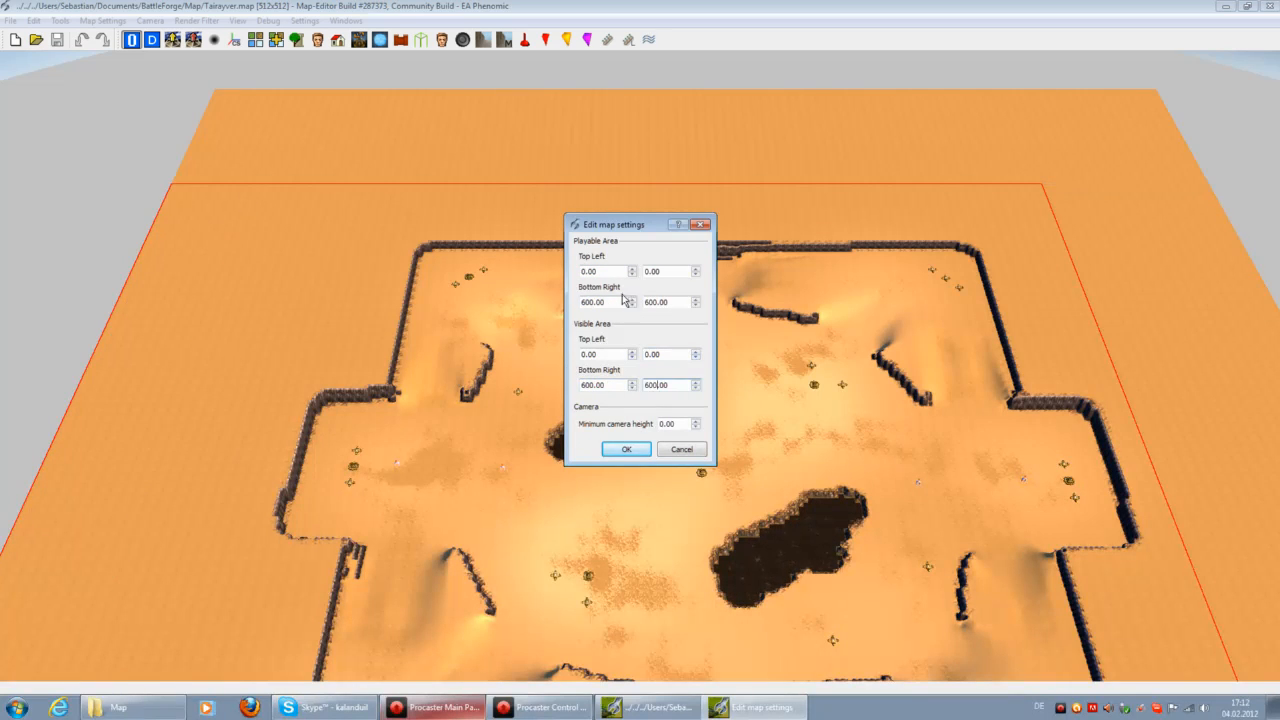
Set both top-left coordinates of the playable area to 116.
{"action": "left_click_drag", "start_coordinate": [614, 272], "coordinate": [502, 272]}
{"action": "type", "text": "116"}
{"action": "left_click_drag", "start_coordinate": [671, 272], "coordinate": [598, 279]}
{"action": "type", "text": "116"}
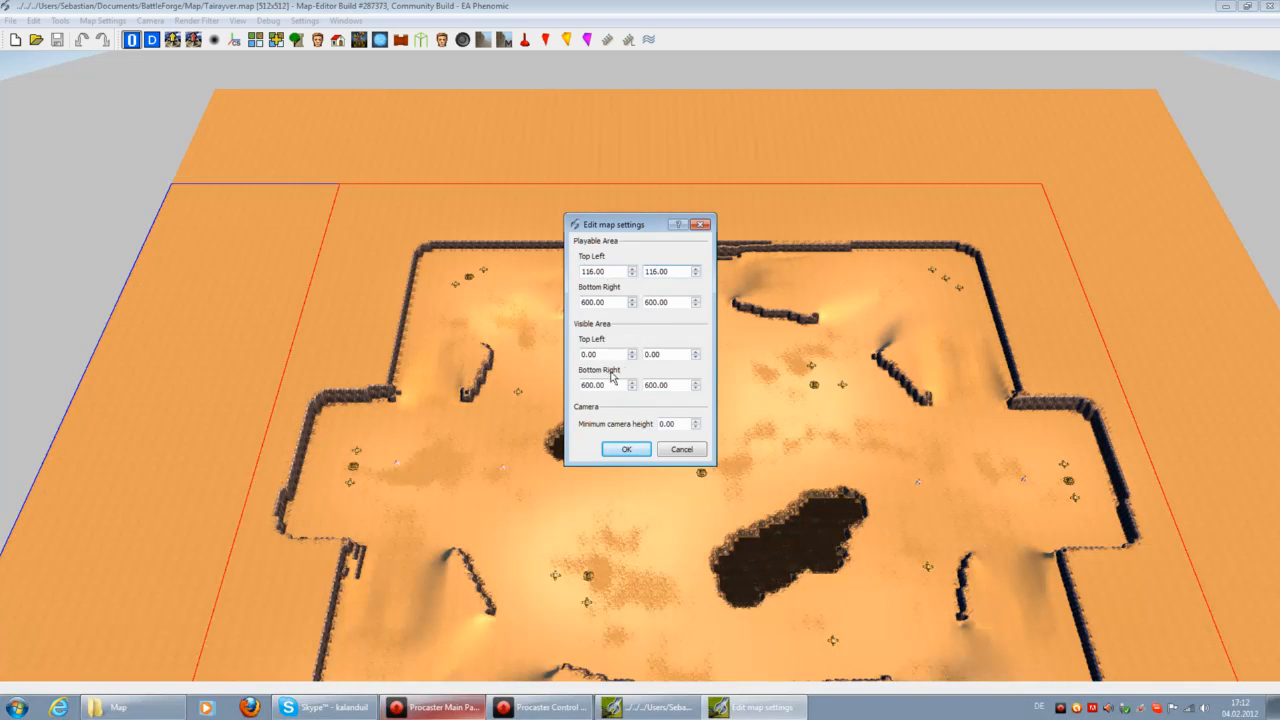
Set both top-left coordinates of the visible area to 116 and apply the map settings.
{"action": "left_click_drag", "start_coordinate": [614, 355], "coordinate": [511, 357]}
{"action": "type", "text": "116"}
{"action": "left_click_drag", "start_coordinate": [656, 360], "coordinate": [641, 356]}
{"action": "type", "text": "116"}
{"action": "left_click", "coordinate": [620, 450]}
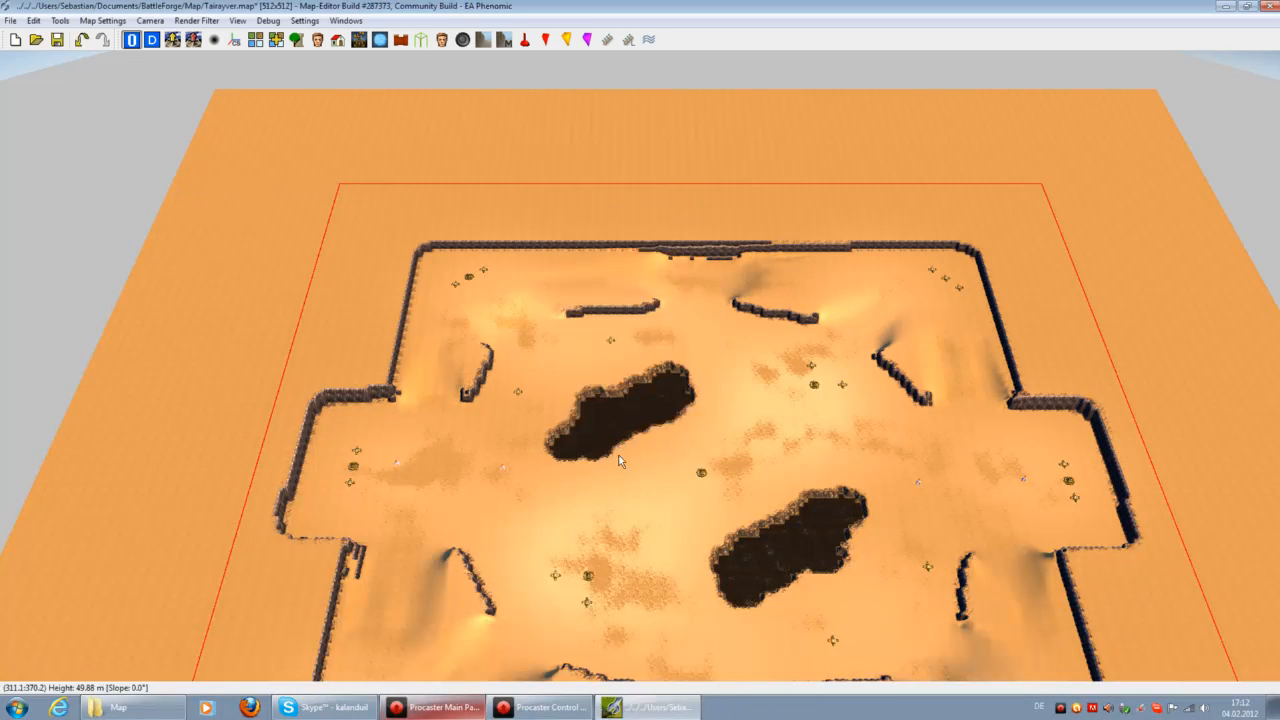
Save the map with its new playable and visible area limits.
{"action": "scroll", "coordinate": [632, 518], "scroll_direction": "down", "scroll_amount": 5}
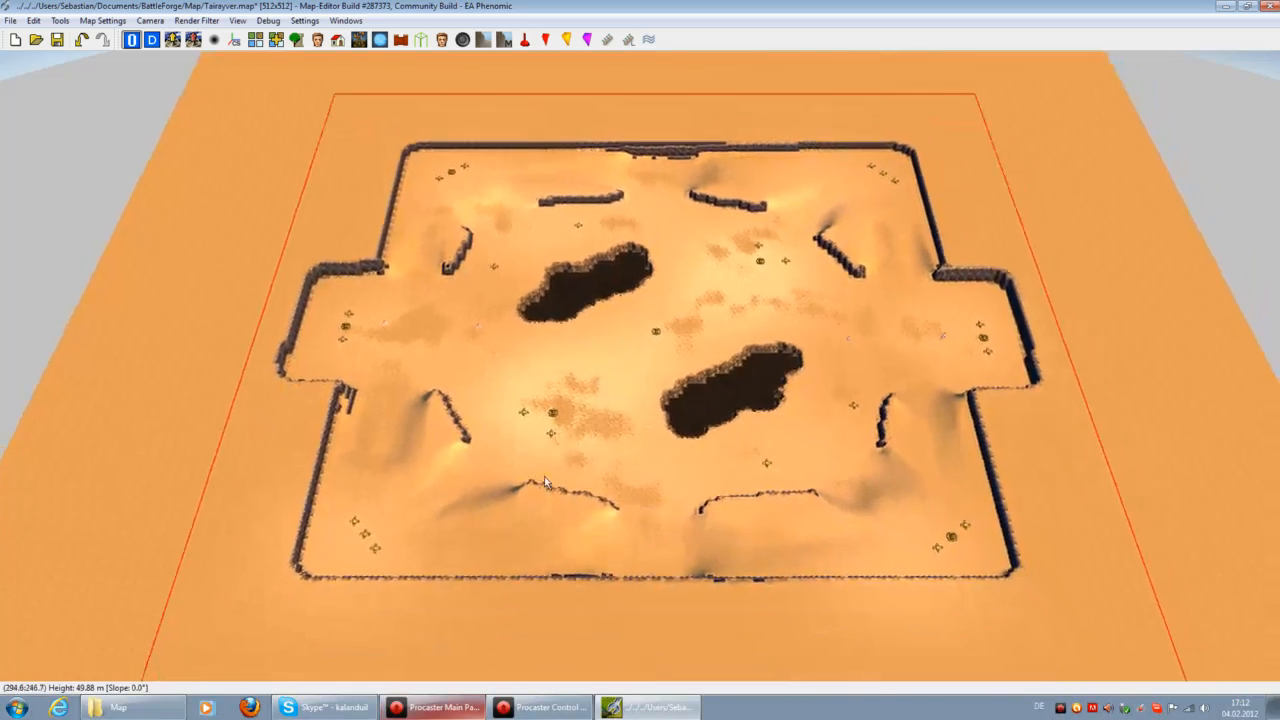
{"action": "left_click", "coordinate": [57, 40]}
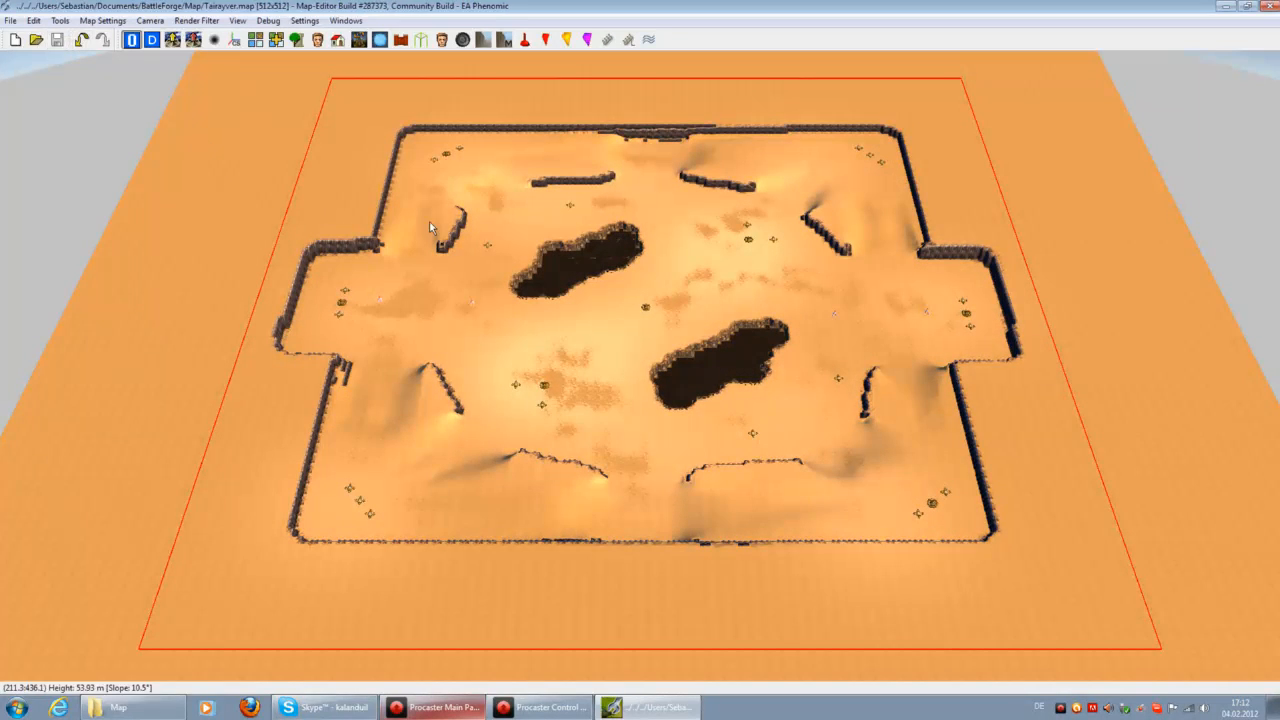
Open the Blocking Tool and activate painting with the MapBorder block type.
{"action": "right_click", "coordinate": [977, 38]}
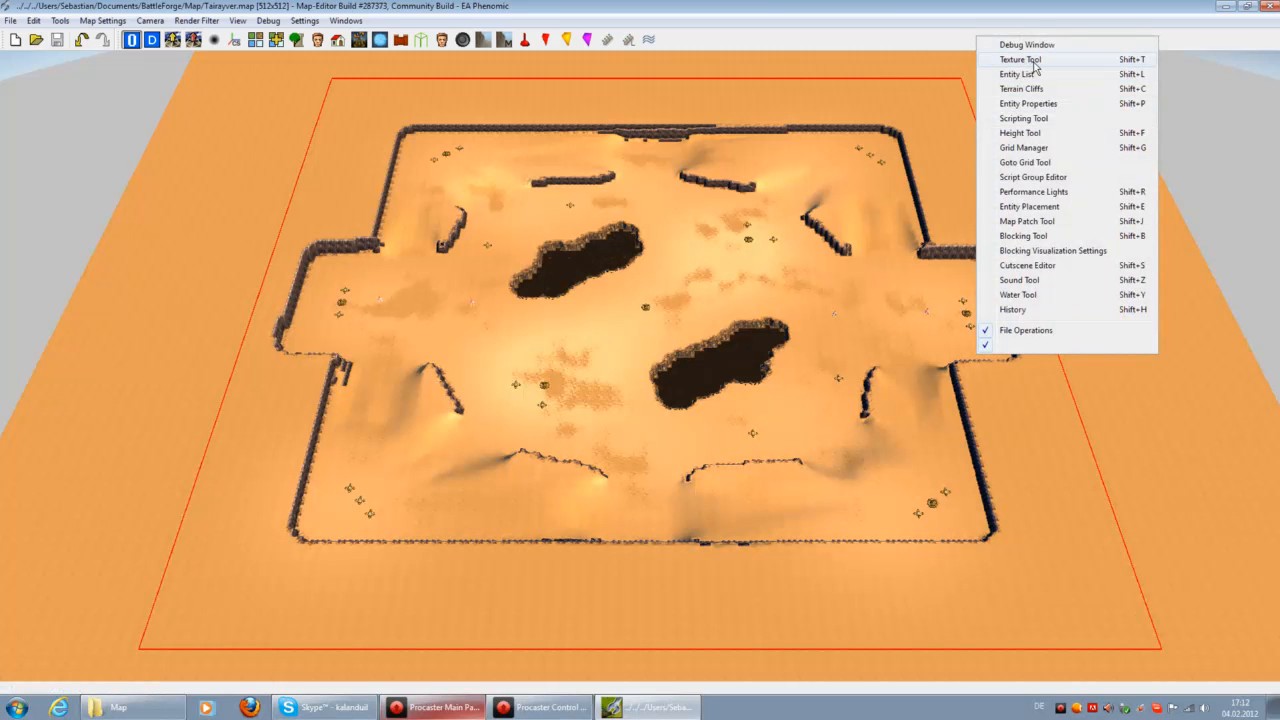
{"action": "left_click", "coordinate": [1022, 236]}
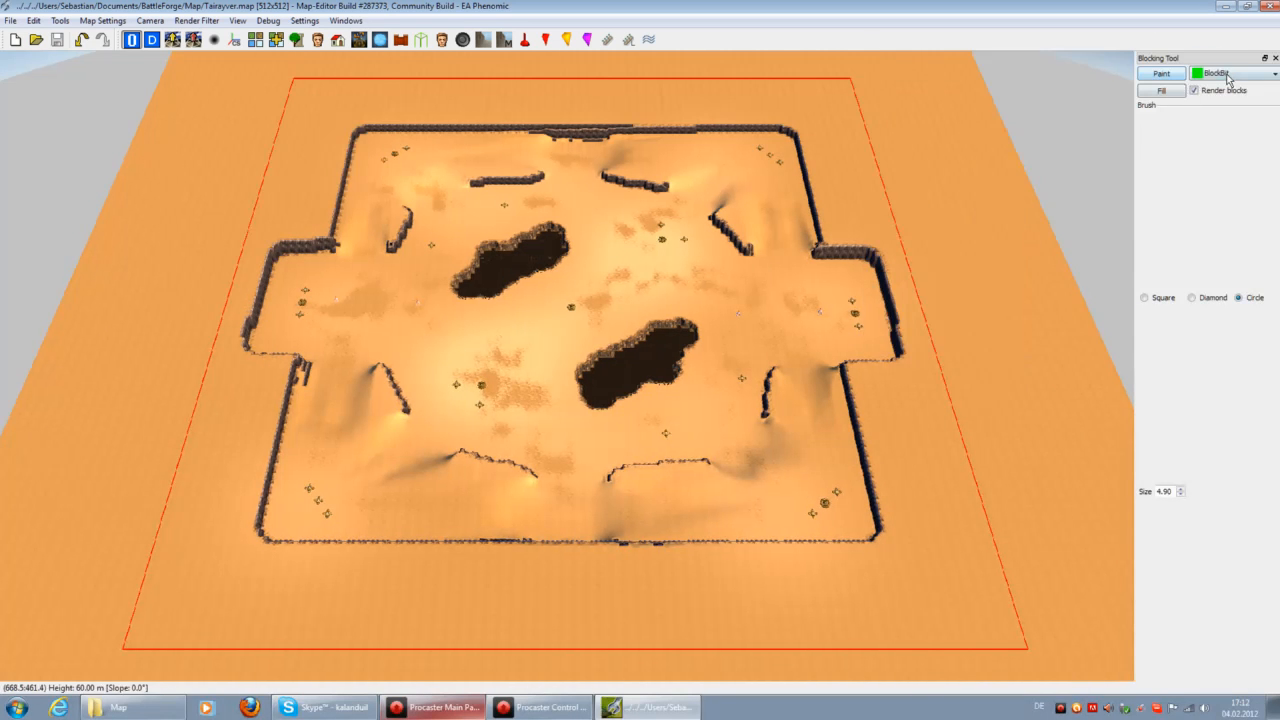
{"action": "left_click", "coordinate": [1232, 74]}
{"action": "left_click", "coordinate": [1224, 117]}
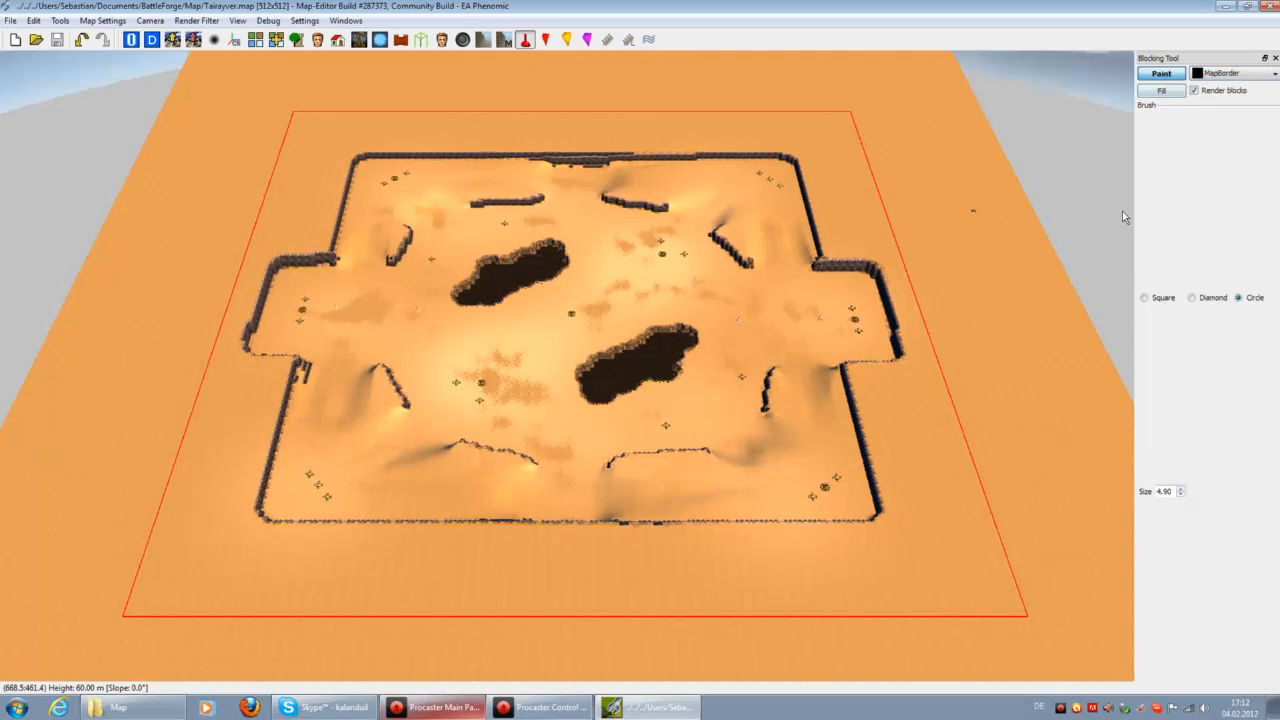
{"action": "left_click", "coordinate": [1161, 73]}
Set the brush size to 16.10 and paint MapBorder blocks just outside the cliff wall along the map's northern edge and around both corners.
{"action": "scroll", "coordinate": [942, 473], "scroll_direction": "up", "scroll_amount": 3}
{"action": "key", "text": "w"}
{"action": "scroll", "coordinate": [938, 470], "scroll_direction": "up", "scroll_amount": 3}
{"action": "key", "text": "a"}
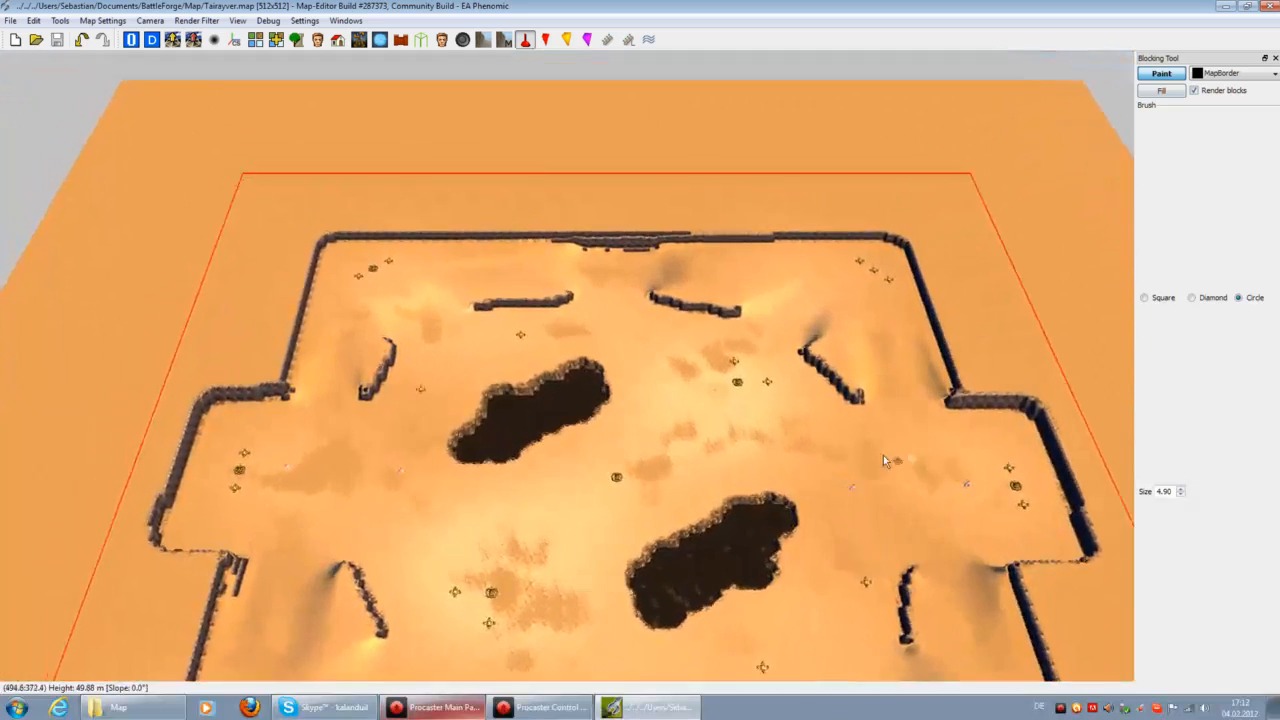
{"action": "key", "text": "Left"}
{"action": "key", "text": "Down"}
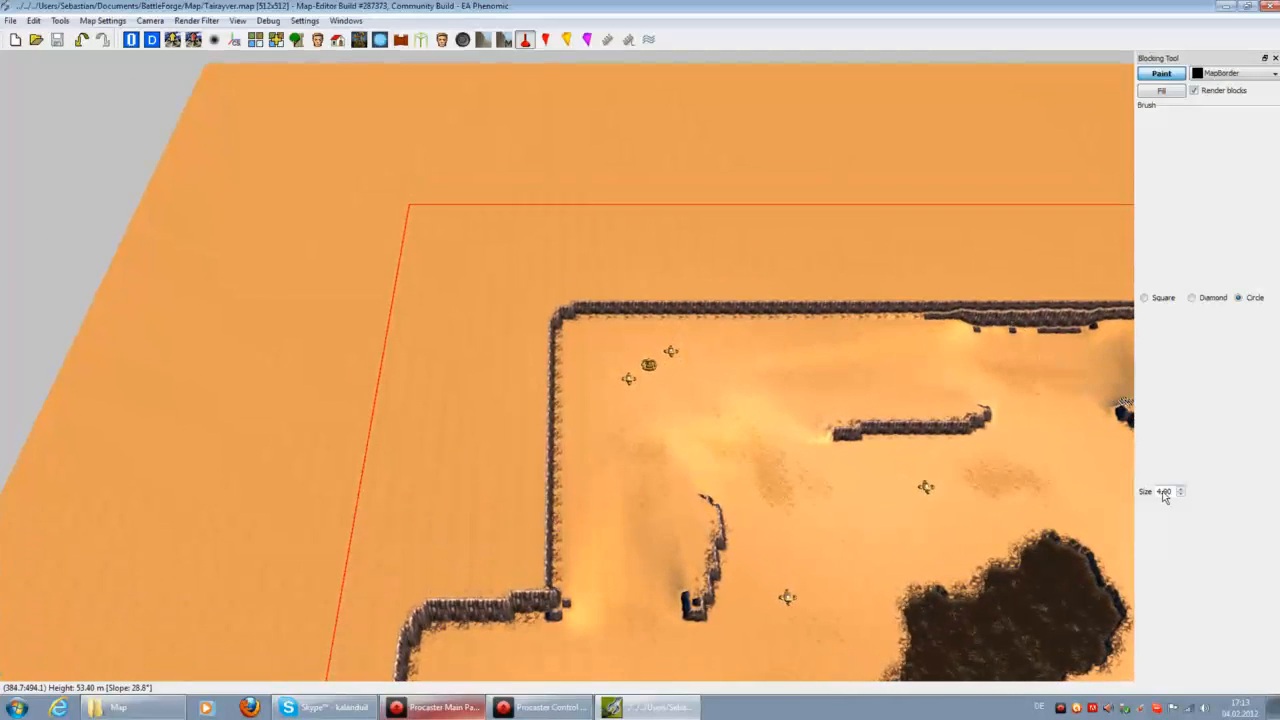
{"action": "mouse_move", "coordinate": [452, 548]}
{"action": "left_mouse_down"}
{"action": "mouse_move", "coordinate": [494, 478]}
{"action": "mouse_move", "coordinate": [516, 306]}
{"action": "mouse_move", "coordinate": [594, 262]}
{"action": "mouse_move", "coordinate": [1011, 267]}
{"action": "left_mouse_up"}
{"action": "key", "text": "Right"}
{"action": "key", "text": "Up"}
{"action": "left_click_drag", "start_coordinate": [729, 318], "coordinate": [995, 313]}
{"action": "key", "text": "Right"}
{"action": "key", "text": "Right"}
{"action": "key", "text": "Up"}
{"action": "mouse_move", "coordinate": [712, 218]}
{"action": "left_mouse_down"}
{"action": "mouse_move", "coordinate": [755, 300]}
{"action": "mouse_move", "coordinate": [777, 486]}
{"action": "mouse_move", "coordinate": [773, 314]}
{"action": "mouse_move", "coordinate": [742, 226]}
{"action": "left_mouse_up"}
{"action": "key", "text": "Right"}
{"action": "key", "text": "Down"}
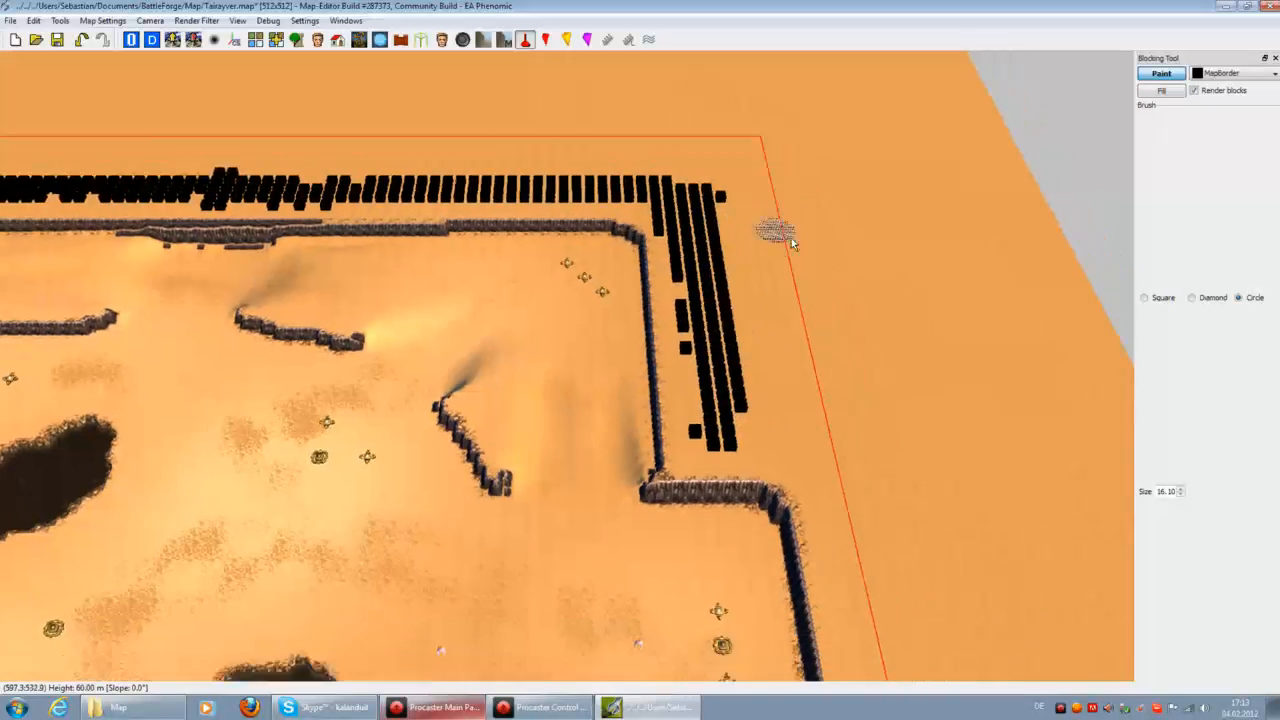
Continue the MapBorder outline around the eastern bulge and along the outside of the southern cliff wall.
{"action": "mouse_move", "coordinate": [655, 290]}
{"action": "left_mouse_down"}
{"action": "mouse_move", "coordinate": [709, 309]}
{"action": "mouse_move", "coordinate": [743, 443]}
{"action": "mouse_move", "coordinate": [745, 578]}
{"action": "left_mouse_up"}
{"action": "key", "text": "Down"}
{"action": "mouse_move", "coordinate": [714, 318]}
{"action": "left_mouse_down"}
{"action": "mouse_move", "coordinate": [616, 336]}
{"action": "mouse_move", "coordinate": [616, 636]}
{"action": "left_mouse_up"}
{"action": "middle_click_drag", "start_coordinate": [612, 638], "coordinate": [805, 490]}
{"action": "left_click_drag", "start_coordinate": [805, 490], "coordinate": [125, 488]}
{"action": "key", "text": "Left"}
{"action": "key", "text": "Up"}
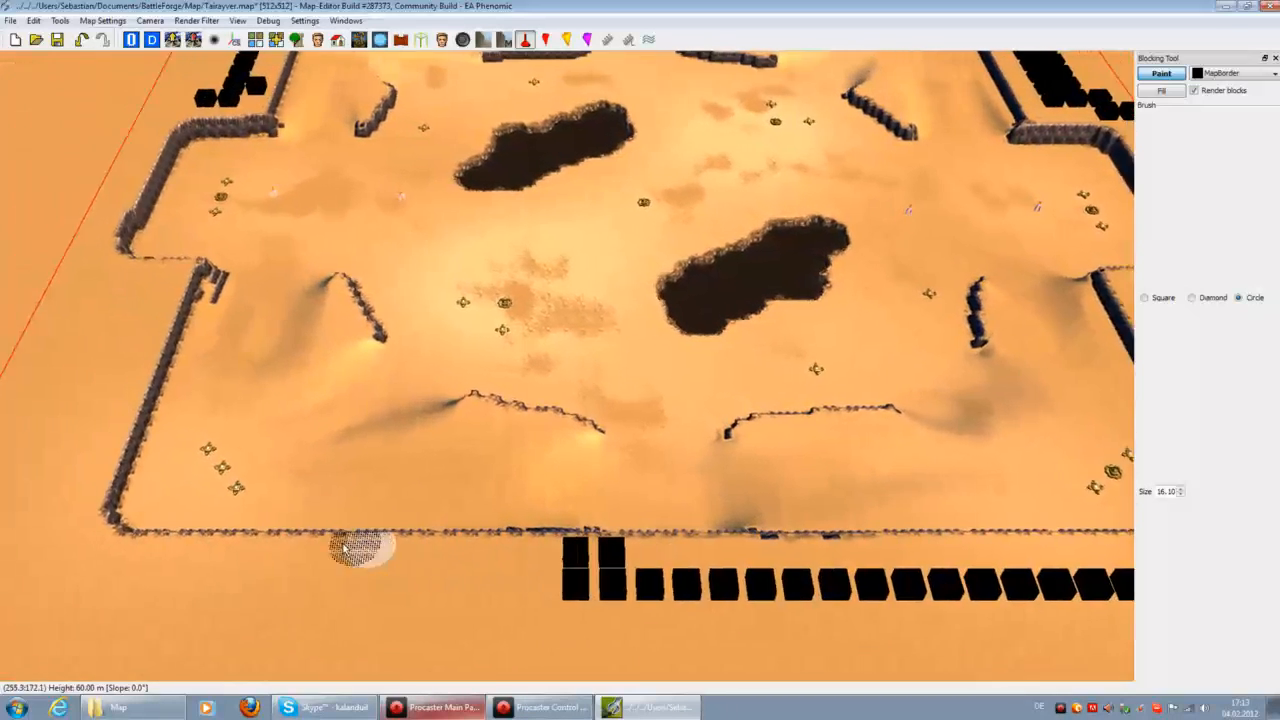
Paint MapBorder blocks along the rest of the southern wall and up the western side to close the outline.
{"action": "mouse_move", "coordinate": [795, 598]}
{"action": "left_mouse_down"}
{"action": "mouse_move", "coordinate": [255, 585]}
{"action": "mouse_move", "coordinate": [182, 478]}
{"action": "mouse_move", "coordinate": [194, 337]}
{"action": "mouse_move", "coordinate": [403, 491]}
{"action": "mouse_move", "coordinate": [524, 550]}
{"action": "mouse_move", "coordinate": [526, 490]}
{"action": "mouse_move", "coordinate": [408, 442]}
{"action": "mouse_move", "coordinate": [427, 348]}
{"action": "mouse_move", "coordinate": [437, 405]}
{"action": "left_mouse_up"}
{"action": "key", "text": "Left"}
{"action": "key", "text": "Up"}
{"action": "left_click_drag", "start_coordinate": [460, 270], "coordinate": [529, 236]}
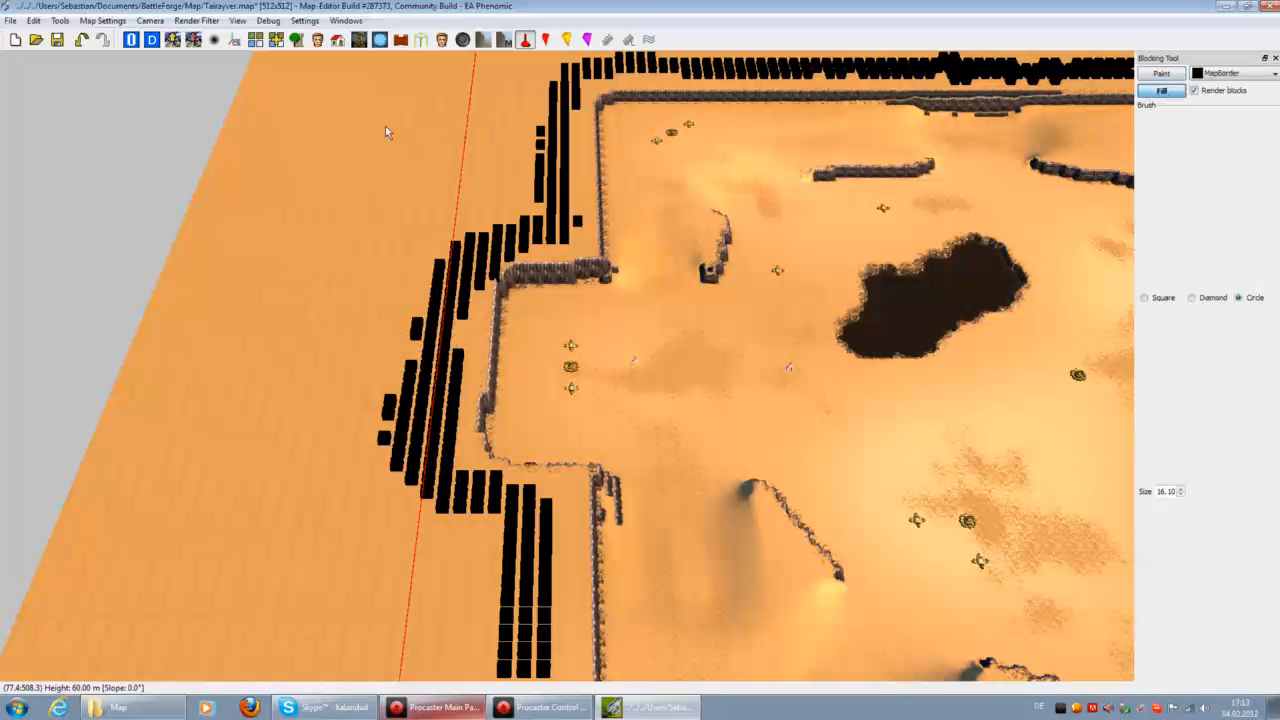
Fill the terrain outside the painted outline with MapBorder blocks, save the map and leave the Blocking Tool.
{"action": "left_click", "coordinate": [489, 373]}
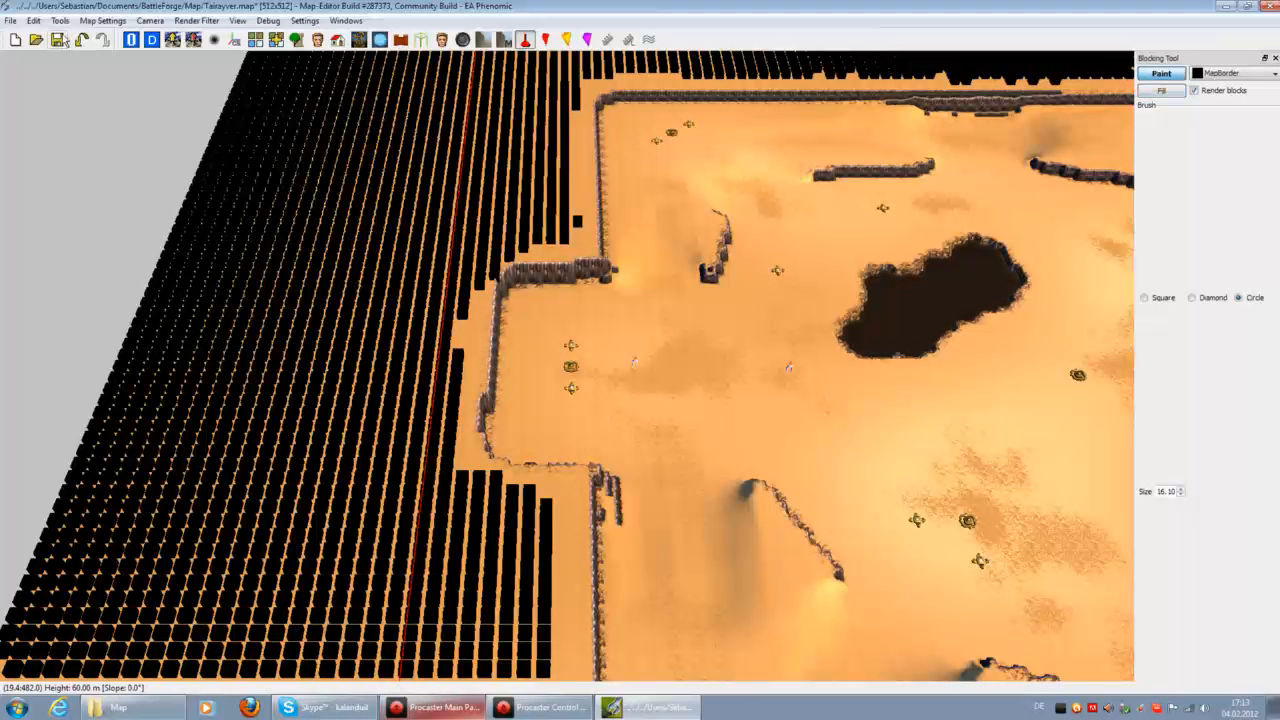
{"action": "right_click_drag", "start_coordinate": [766, 368], "coordinate": [525, 240]}
{"action": "left_click", "coordinate": [1274, 58]}
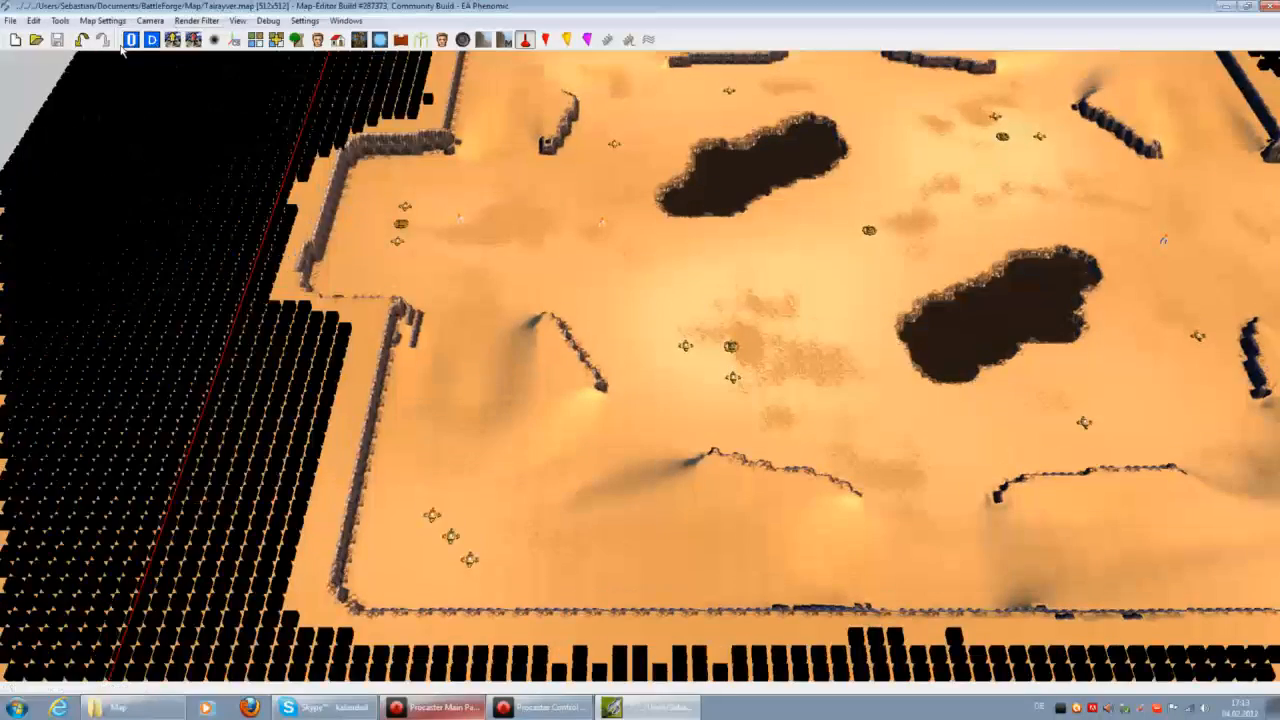
{"action": "left_click", "coordinate": [131, 40]}
Look over the whole walled map layout with the block display turned off.
{"action": "key", "text": "Right"}
{"action": "key", "text": "Up"}
{"action": "key", "text": "Right"}
{"action": "key", "text": "Down"}
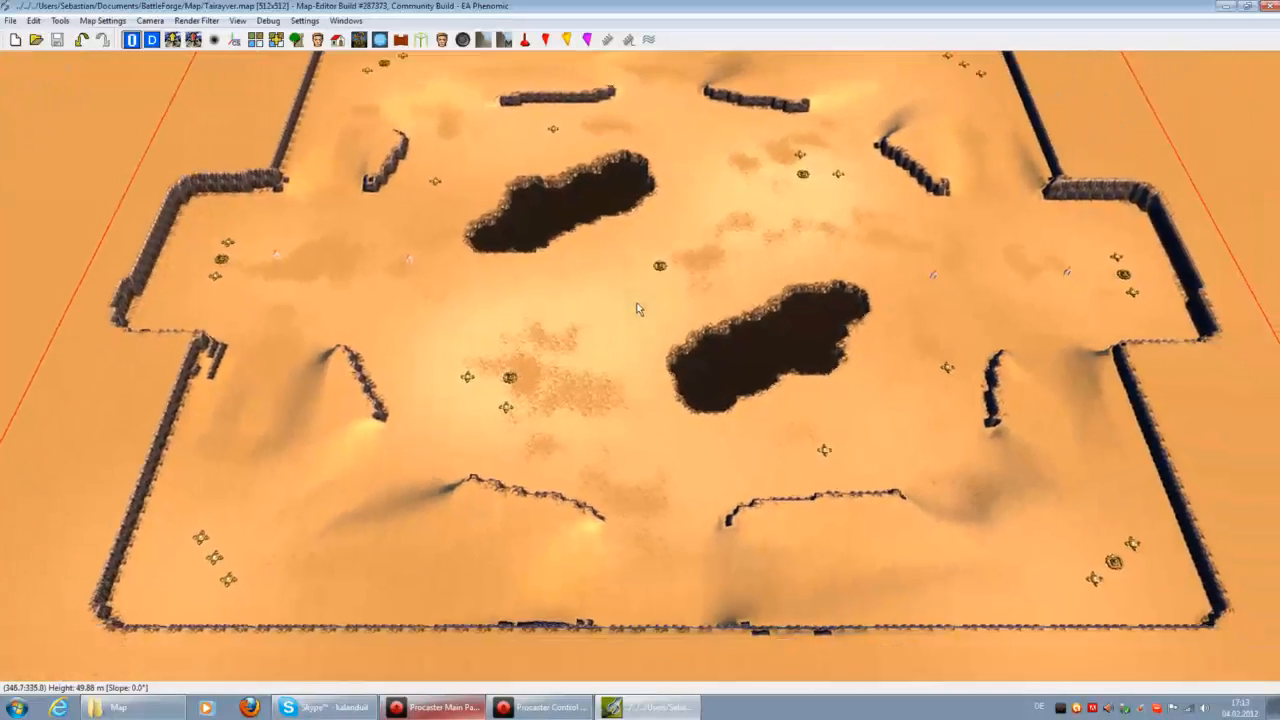
{"action": "key", "text": "Up"}
{"action": "key", "text": "Up"}
{"action": "scroll", "coordinate": [678, 313], "scroll_direction": "up", "scroll_amount": 1}
{"action": "key", "text": "Page_Up"}
{"action": "key", "text": "Page_Down"}
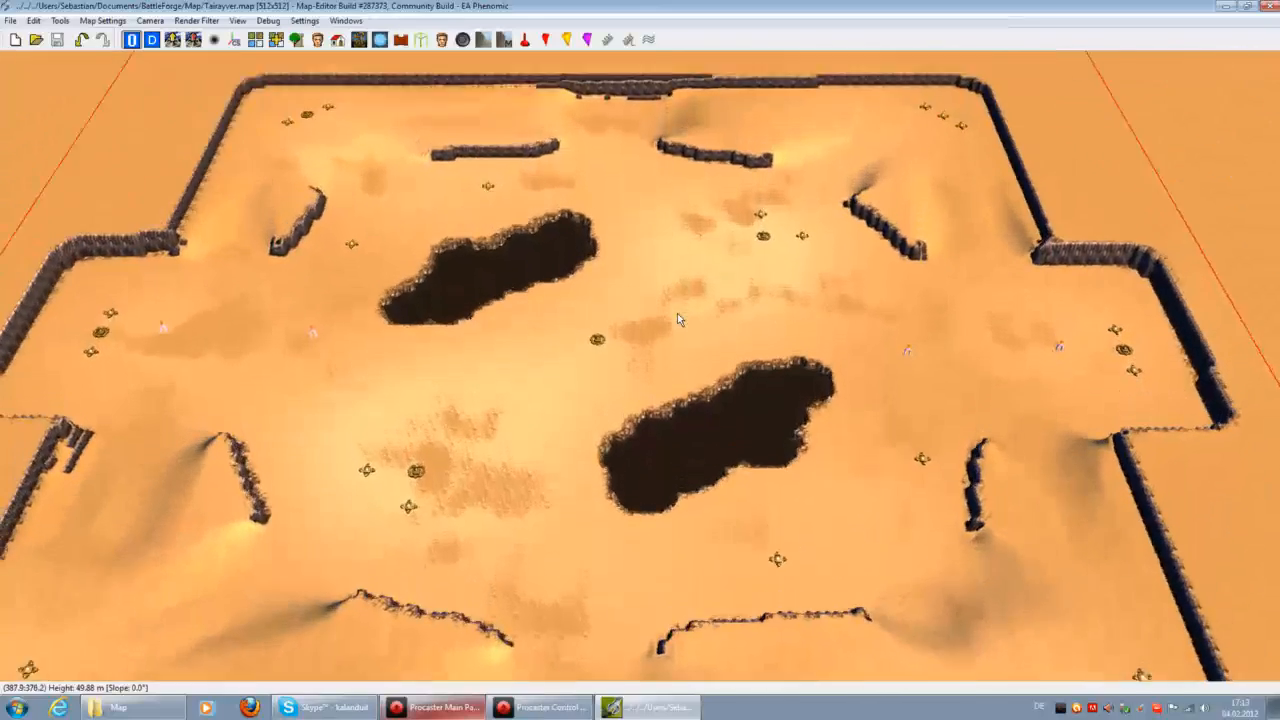
{"action": "scroll", "coordinate": [677, 313], "scroll_direction": "up", "scroll_amount": 2}
{"action": "key", "text": "Down"}
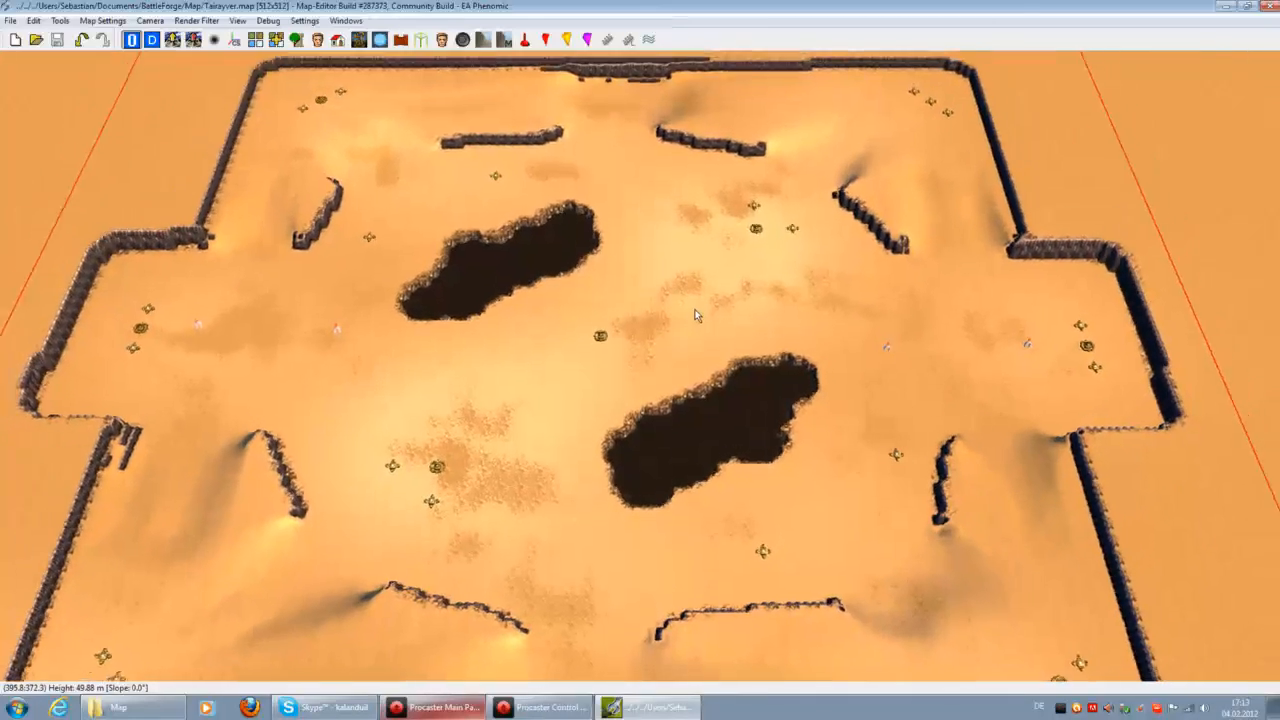
{"action": "key", "text": "Up"}
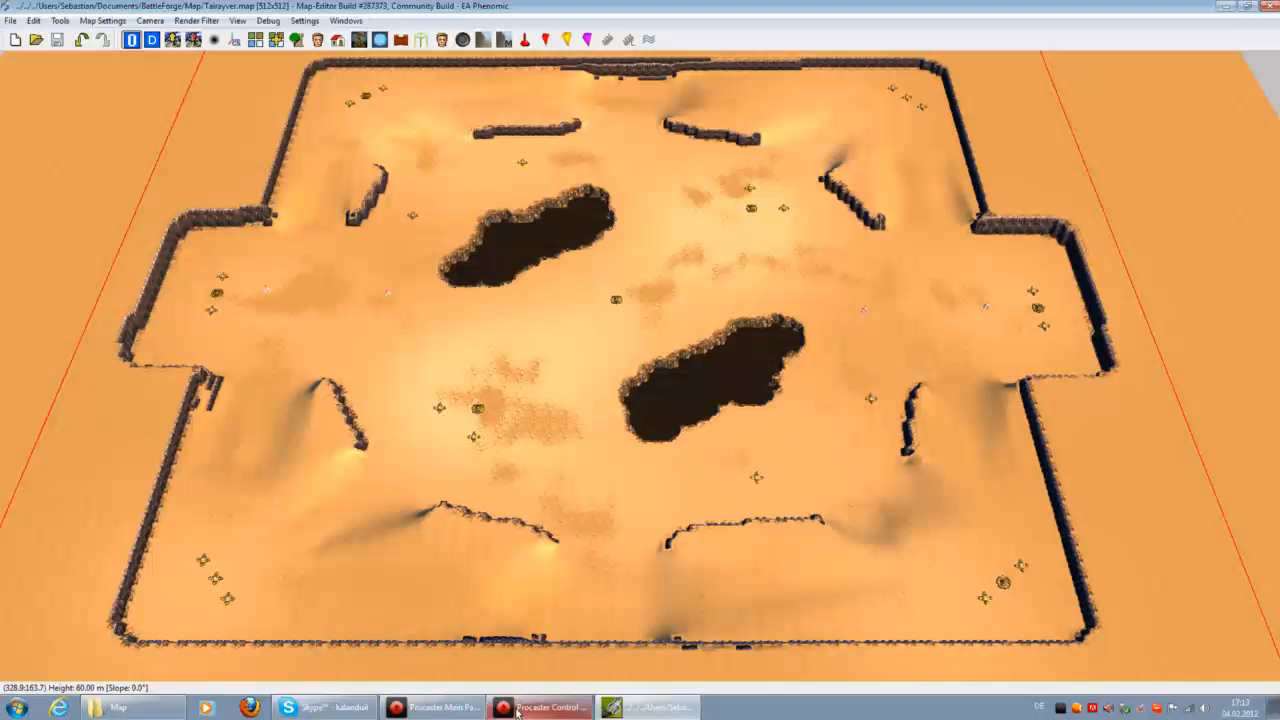
{"action": "left_click", "coordinate": [440, 707]}
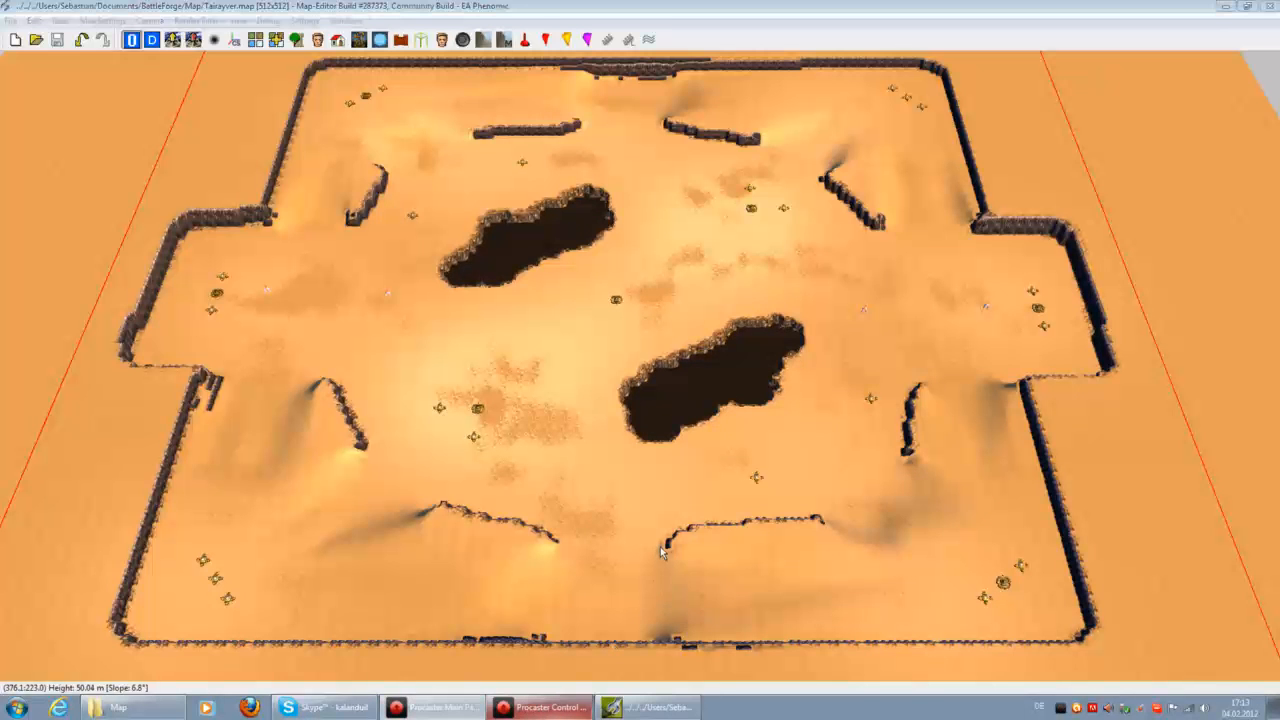
{"action": "left_click", "coordinate": [648, 606]}
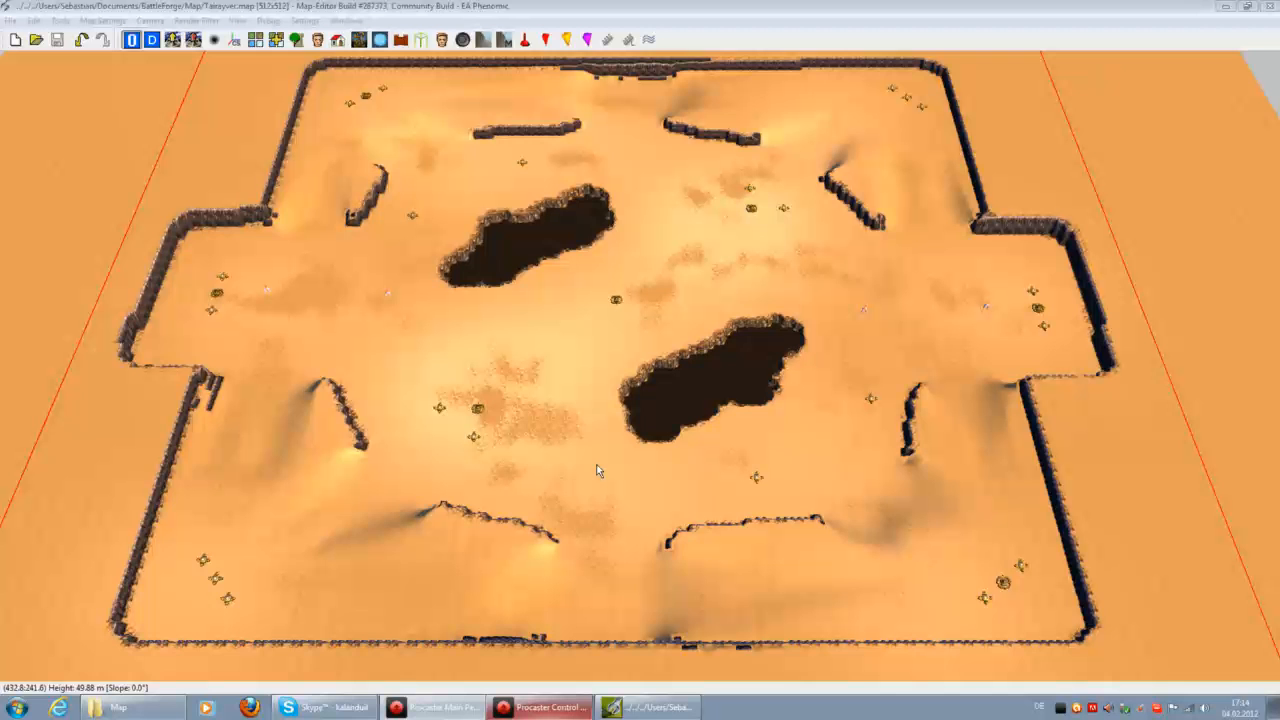
{"action": "left_click", "coordinate": [457, 345]}
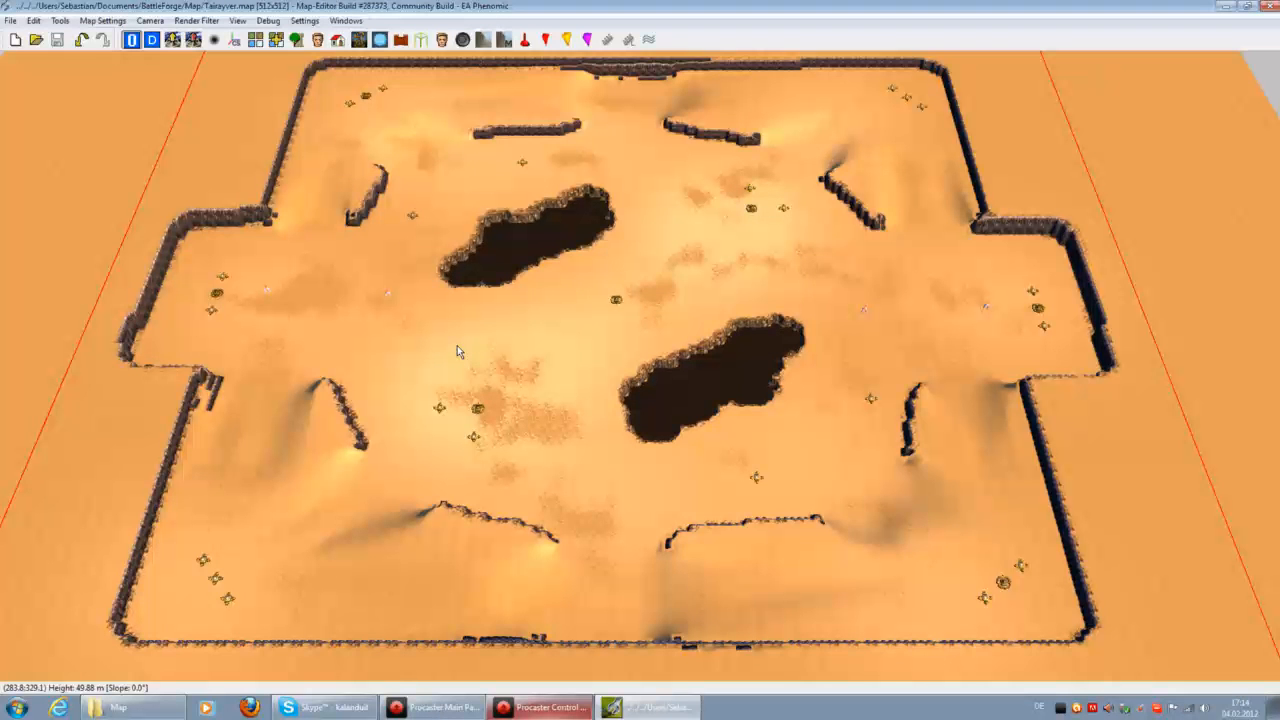
{"action": "key", "text": "Left"}
{"action": "key", "text": "Up"}
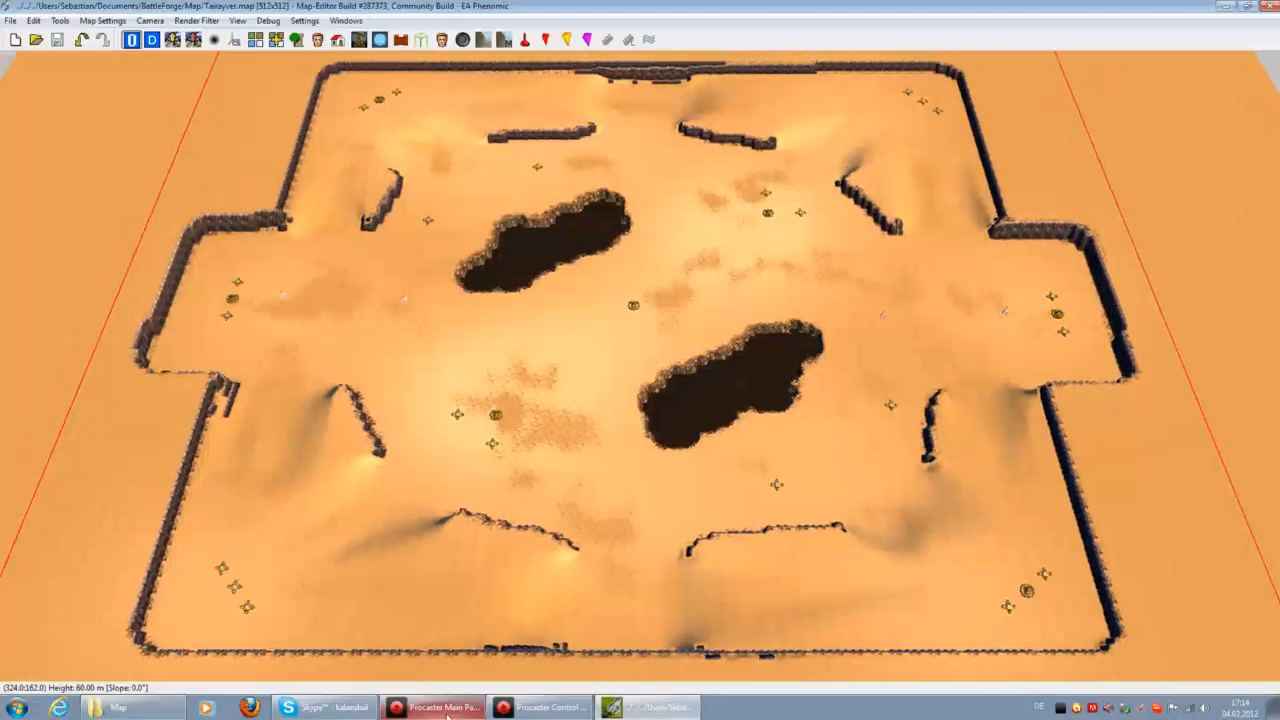
{"action": "key", "text": "Right"}
{"action": "key", "text": "Down"}
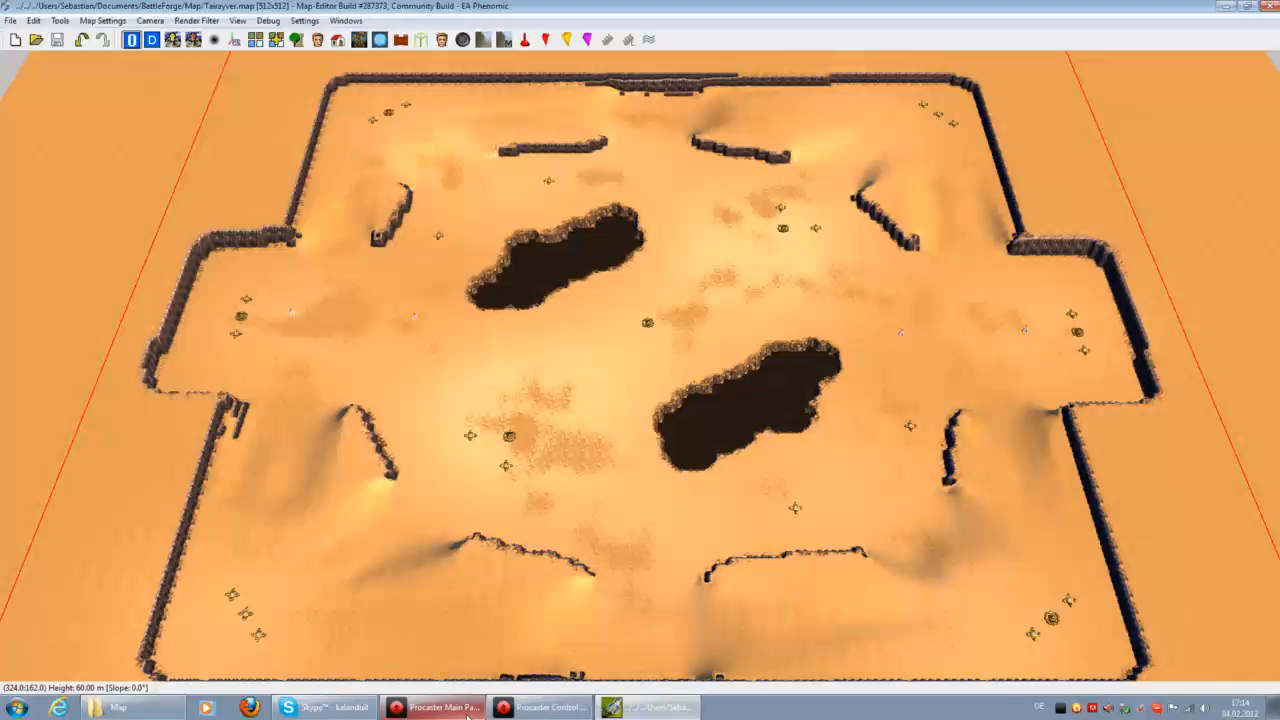
{"action": "key", "text": "Right"}
{"action": "key", "text": "Down"}
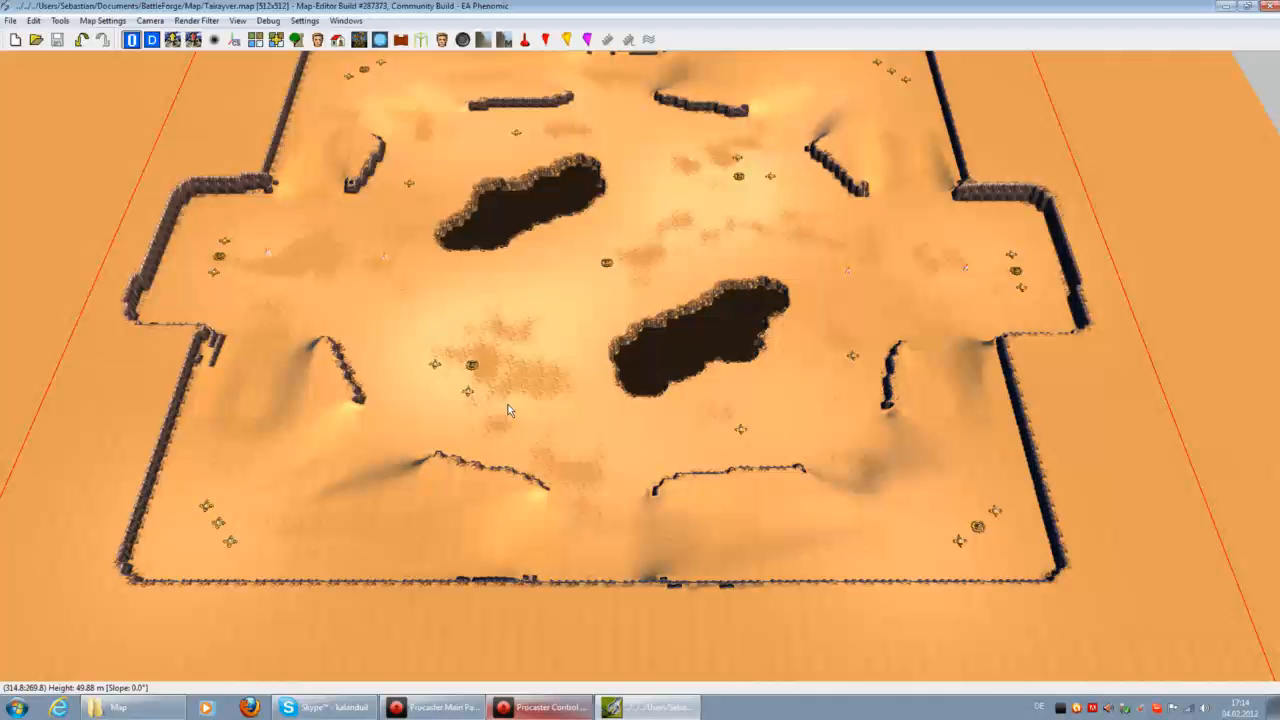
{"action": "key", "text": "Up"}
{"action": "scroll", "coordinate": [507, 410], "scroll_direction": "up", "scroll_amount": 2}
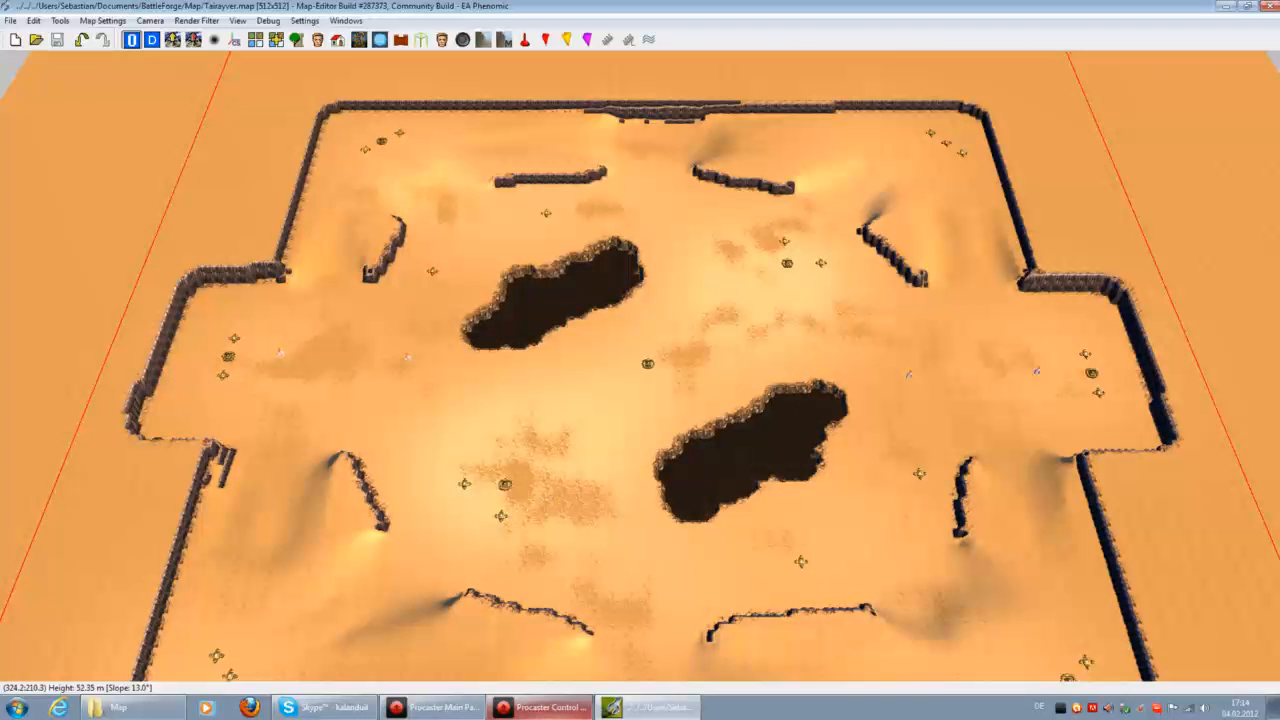
{"action": "left_click", "coordinate": [538, 706]}
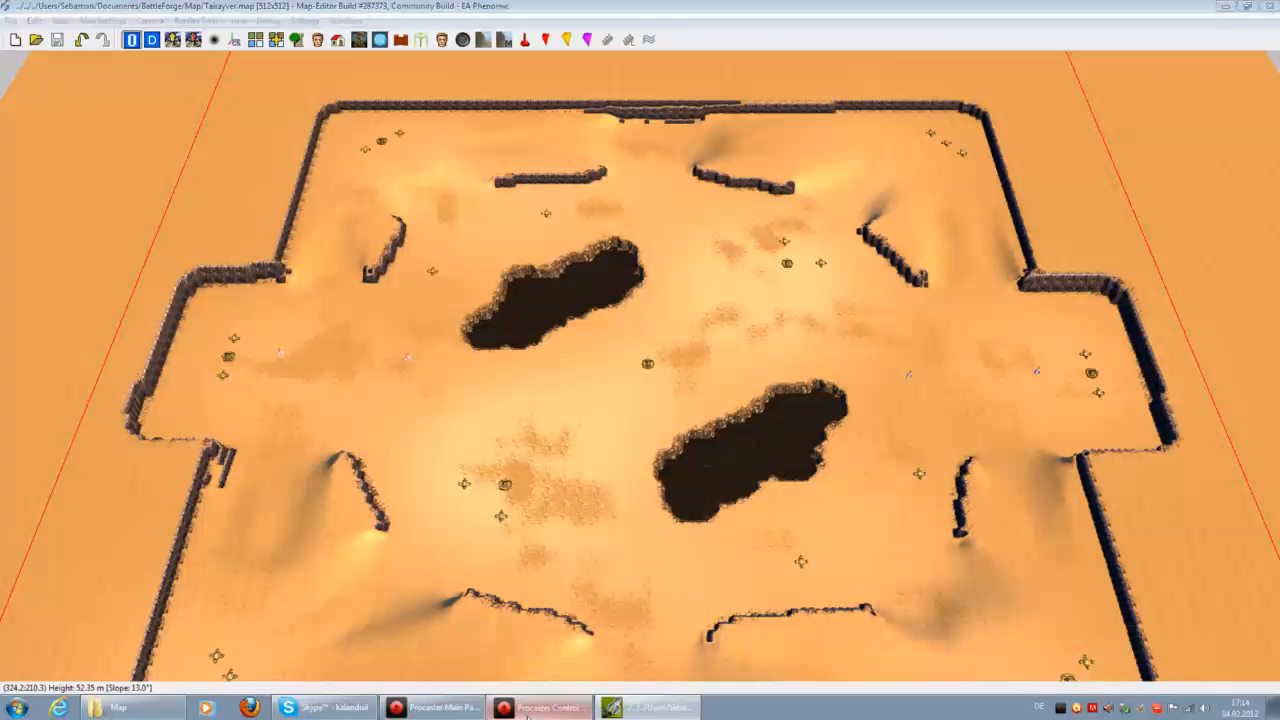
{"action": "left_click", "coordinate": [556, 501]}
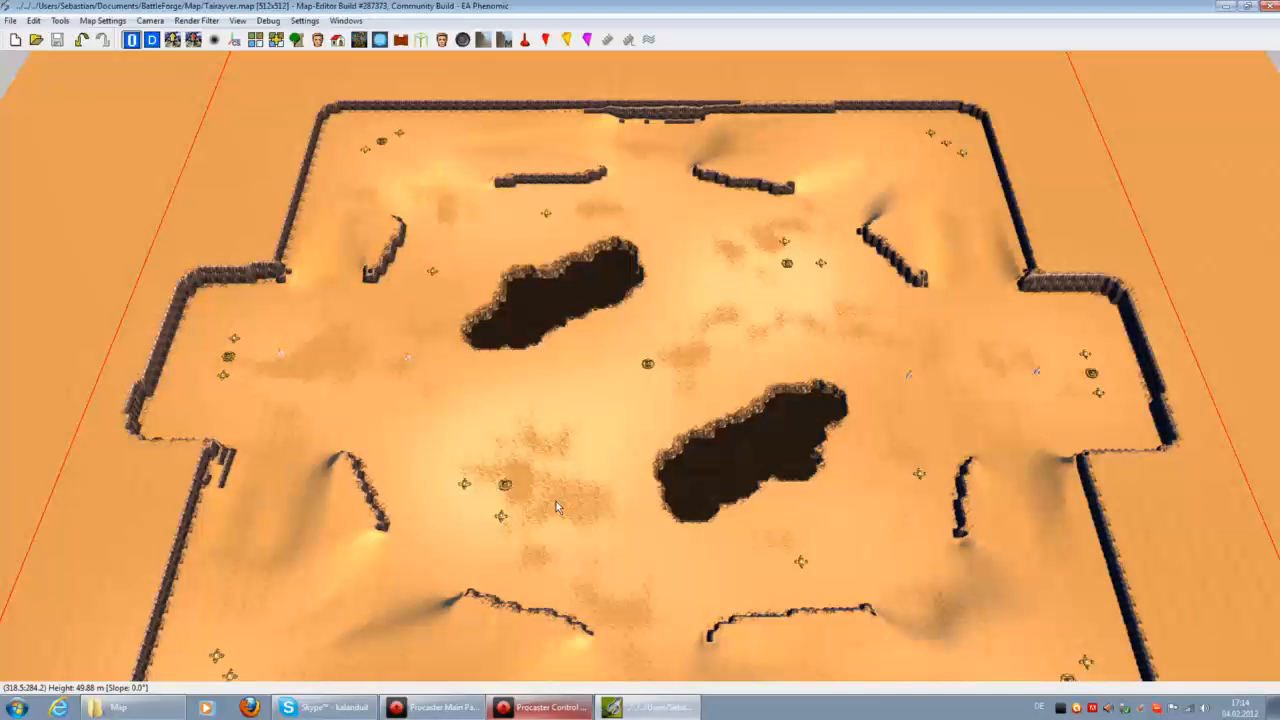
{"action": "scroll", "coordinate": [556, 501], "scroll_direction": "down", "scroll_amount": 2}
{"action": "scroll", "coordinate": [556, 501], "scroll_direction": "down", "scroll_amount": 1}
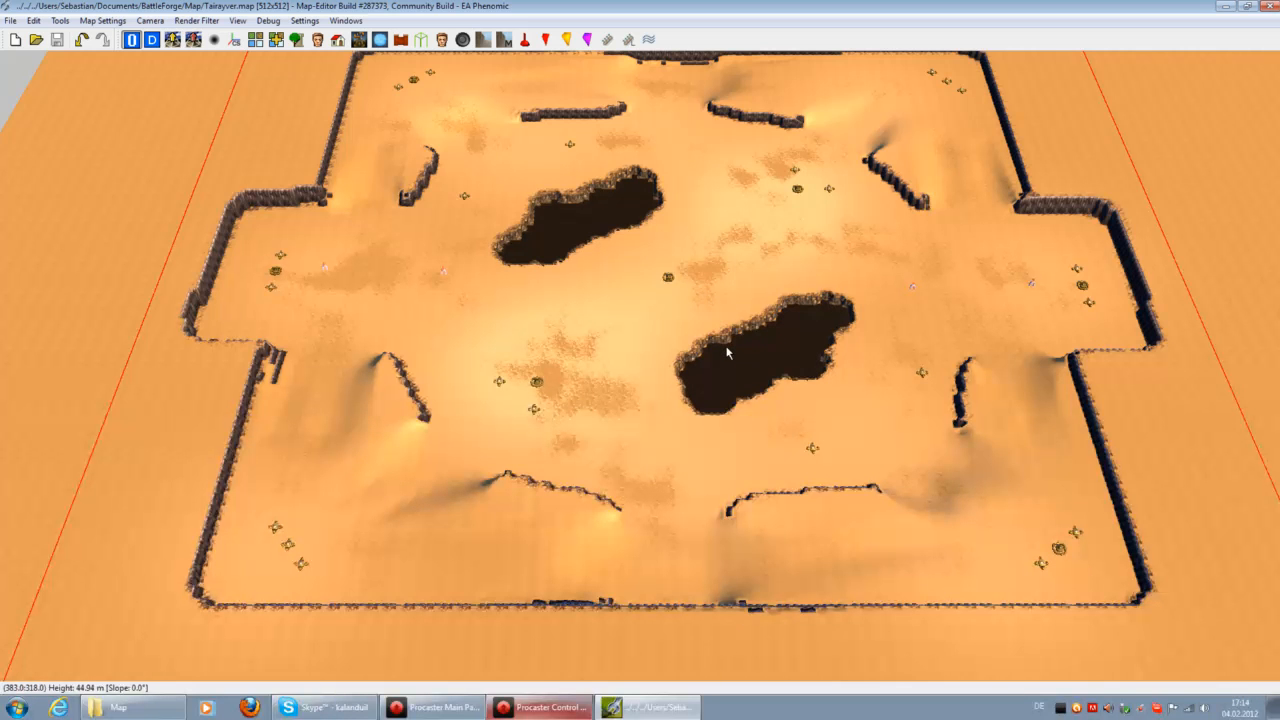
{"action": "scroll", "coordinate": [706, 409], "scroll_direction": "up", "scroll_amount": 3}
{"action": "middle_click_drag", "start_coordinate": [706, 409], "coordinate": [706, 409]}
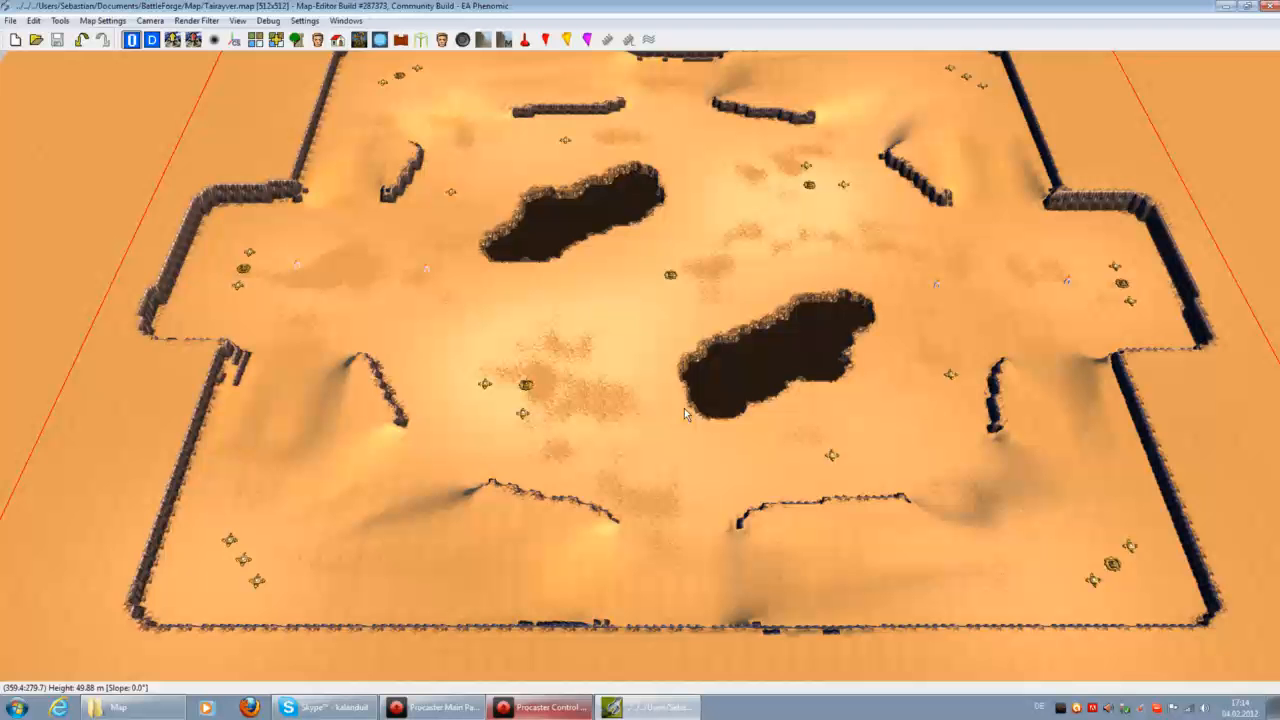
{"action": "right_click_drag", "start_coordinate": [600, 628], "coordinate": [526, 514]}
{"action": "scroll", "coordinate": [527, 514], "scroll_direction": "up", "scroll_amount": 3}
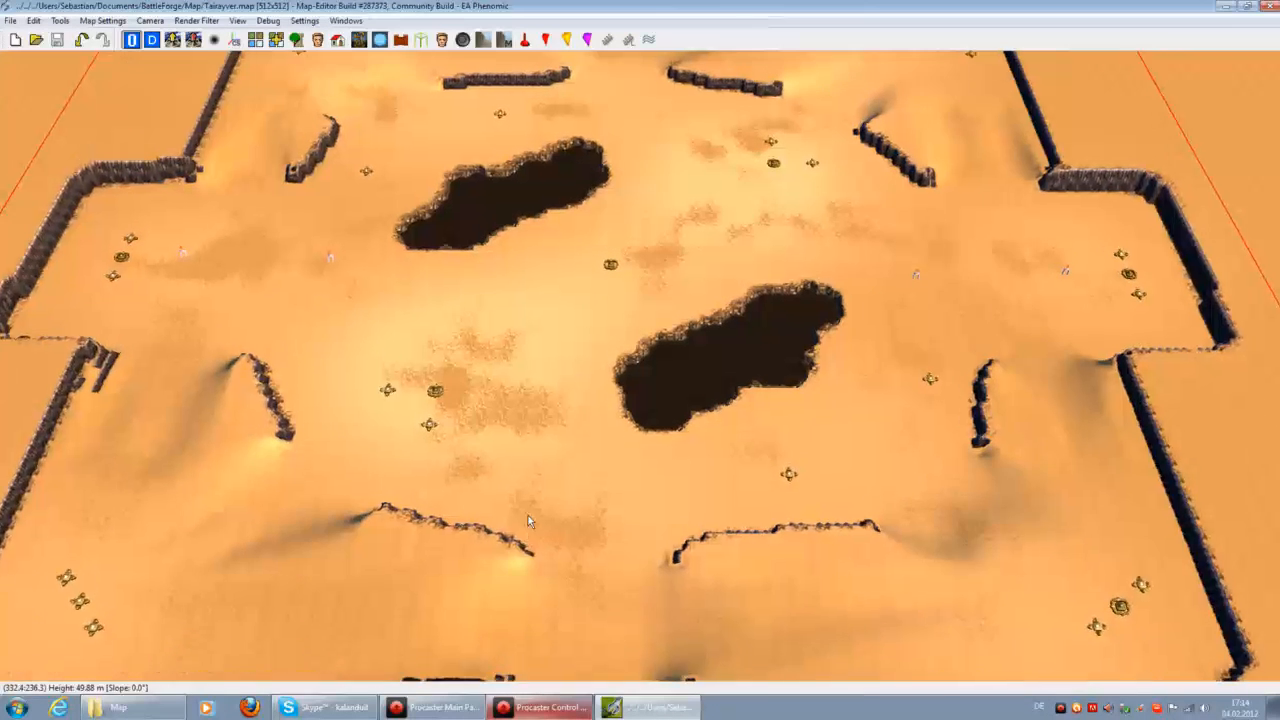